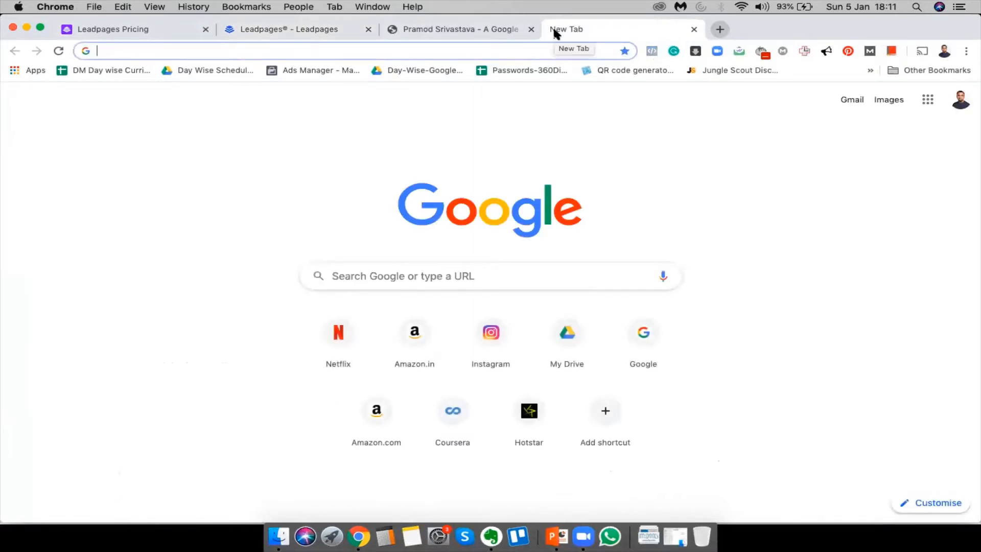
Open google.com and enter 'digital Marketing training' in the search box
type("google.com")
key("Return")
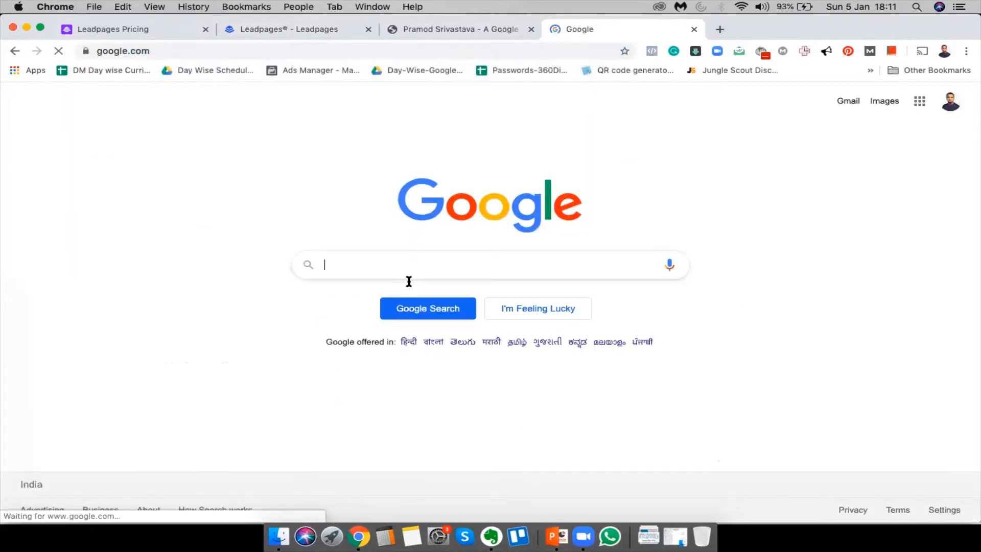
left_click(404, 270)
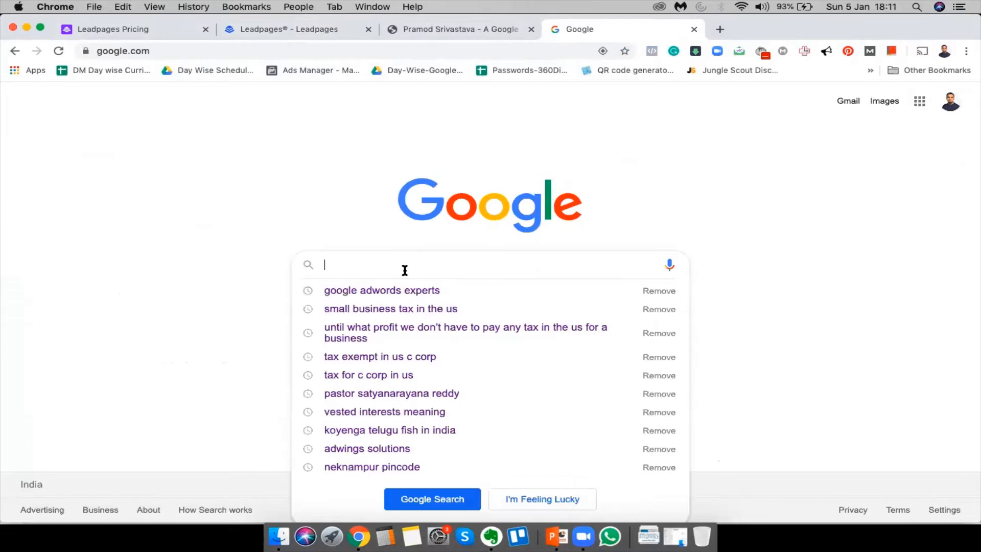
left_click(147, 371)
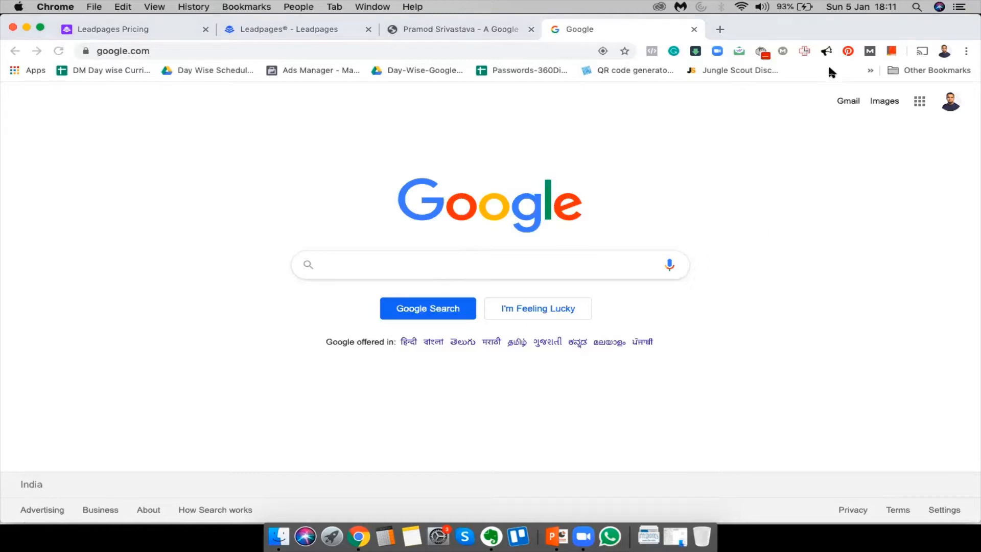
left_click(392, 262)
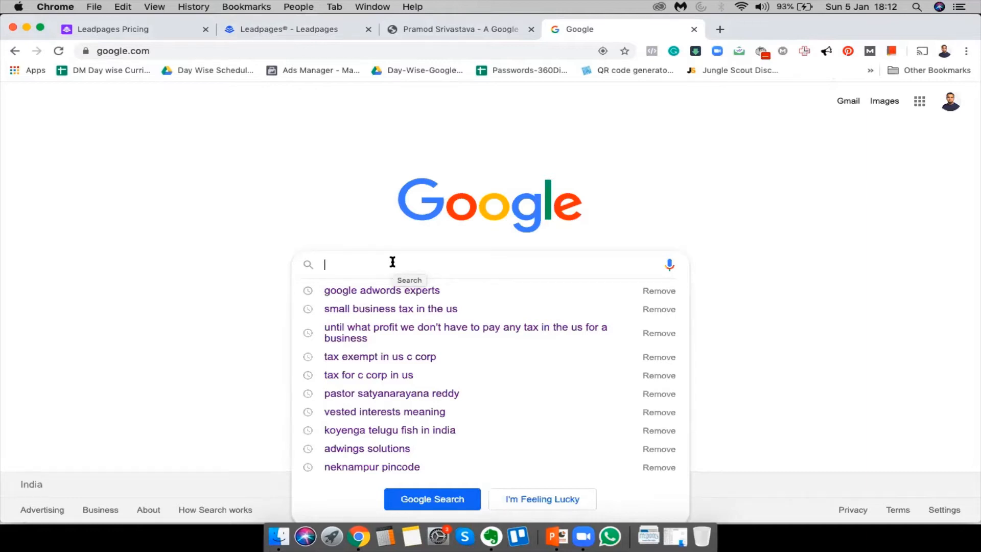
left_click(181, 286)
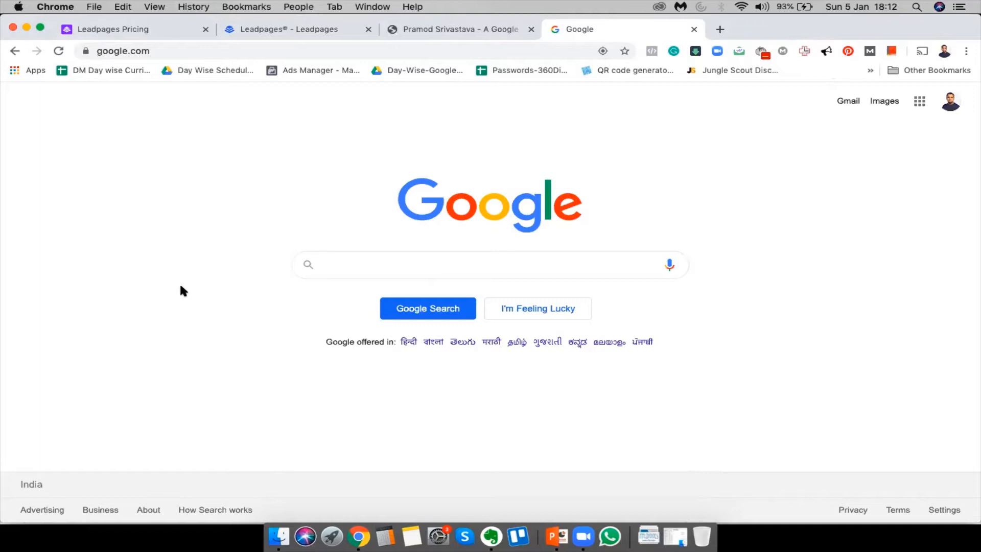
left_click(345, 266)
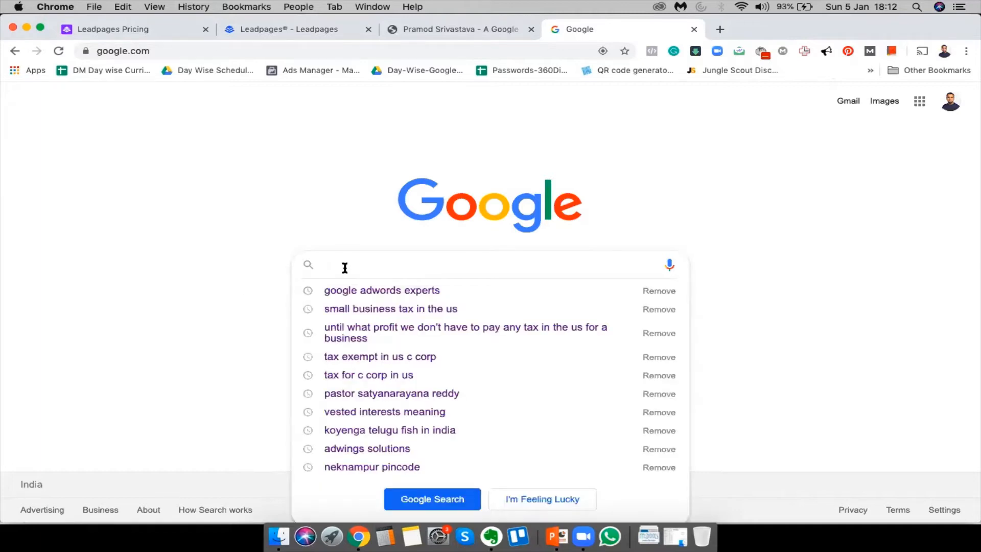
type("digital Market")
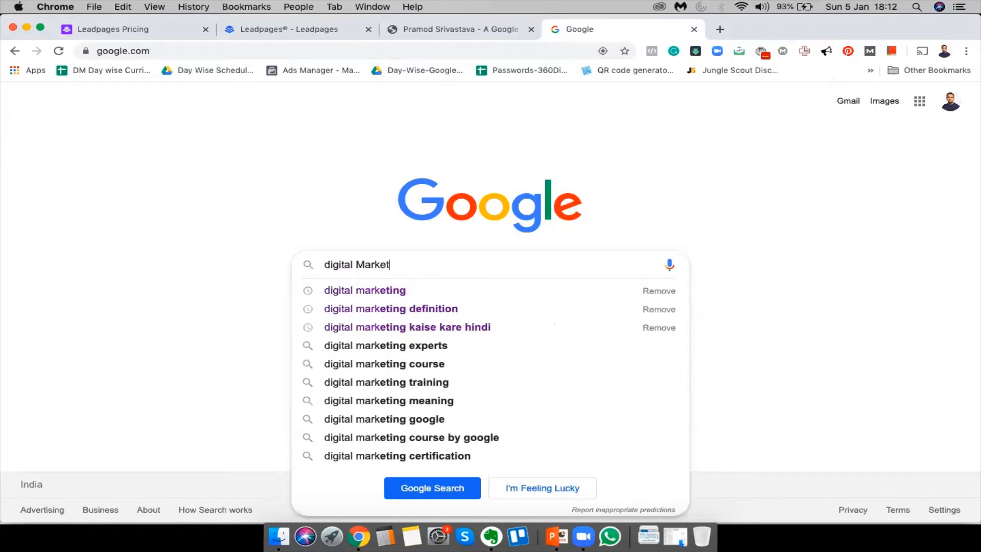
type("ing training")
Search Google for 'digital Marketing training' and scan the results
key("Return")
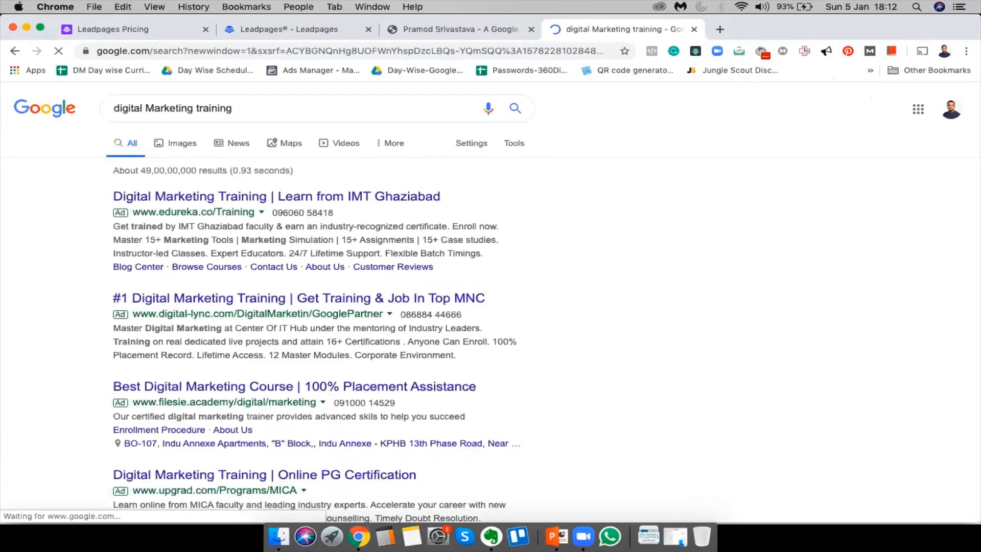
scroll(364, 343, "down", 3)
scroll(263, 228, "up", 3)
scroll(322, 397, "down", 8)
scroll(323, 397, "up", 8)
Open the Edureka, upGrad, Pluralsight and other course ads in new tabs, viewing Edureka's page
left_click(358, 302, "super")
left_click(351, 387, "super")
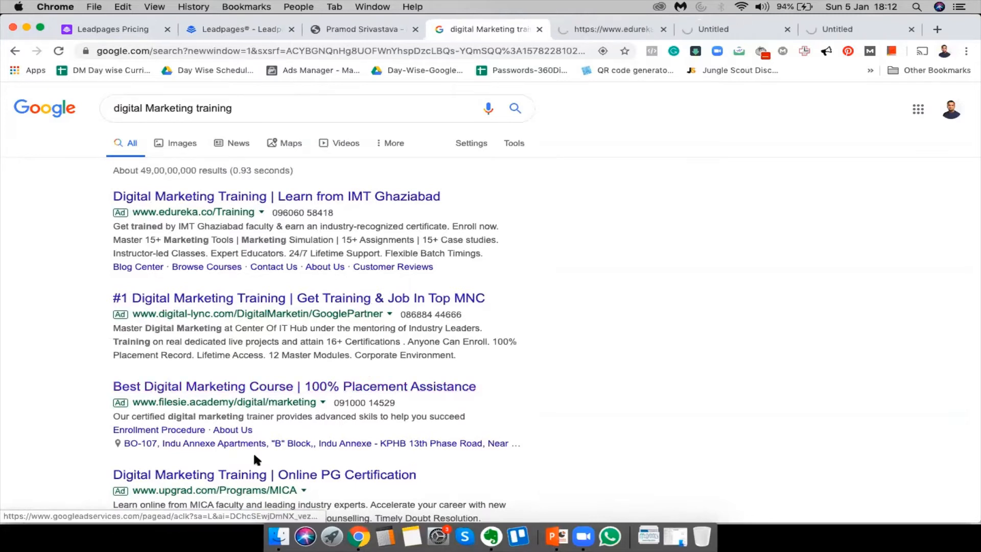
left_click(251, 476, "super")
scroll(545, 438, "down", 5)
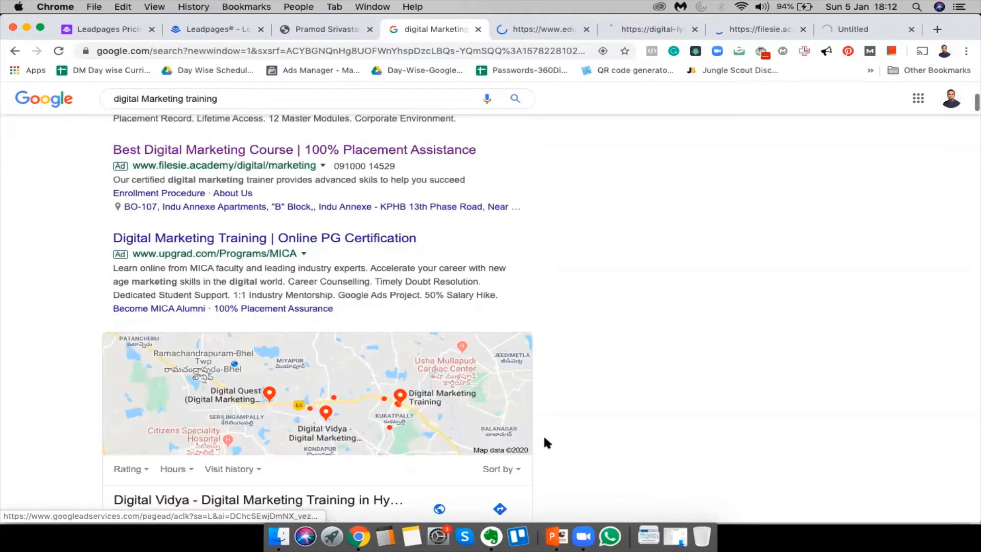
scroll(545, 438, "down", 15)
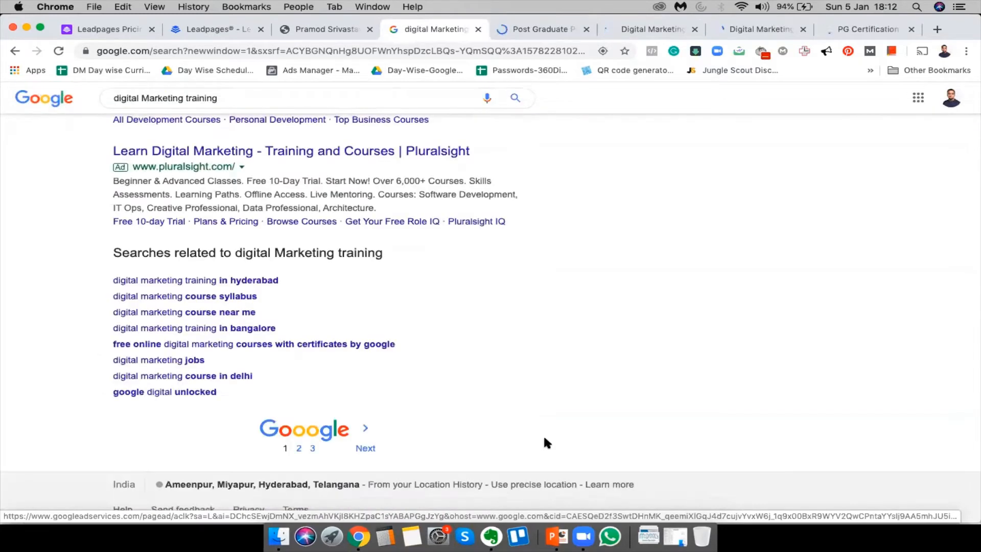
scroll(543, 440, "up", 3)
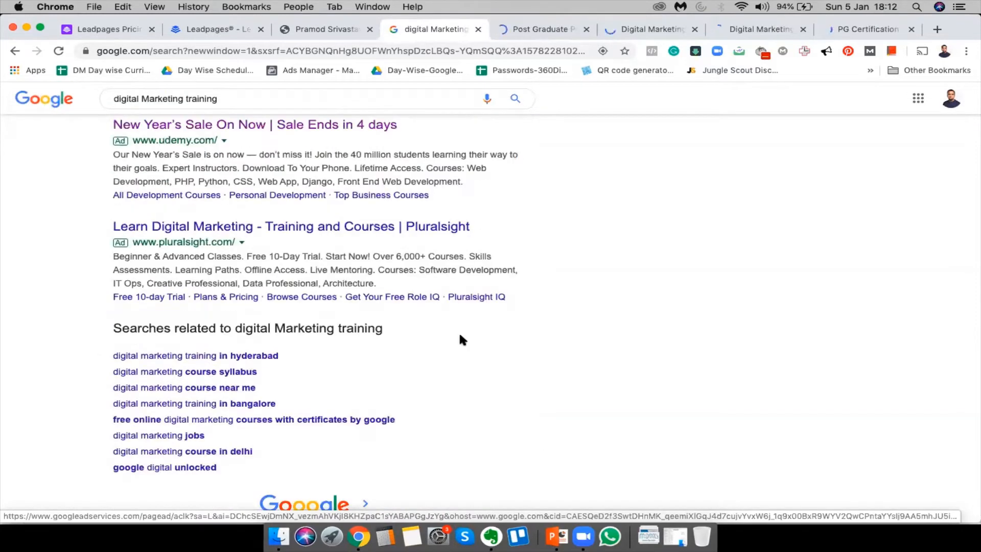
left_click(364, 224, "super")
scroll(465, 190, "up", 2)
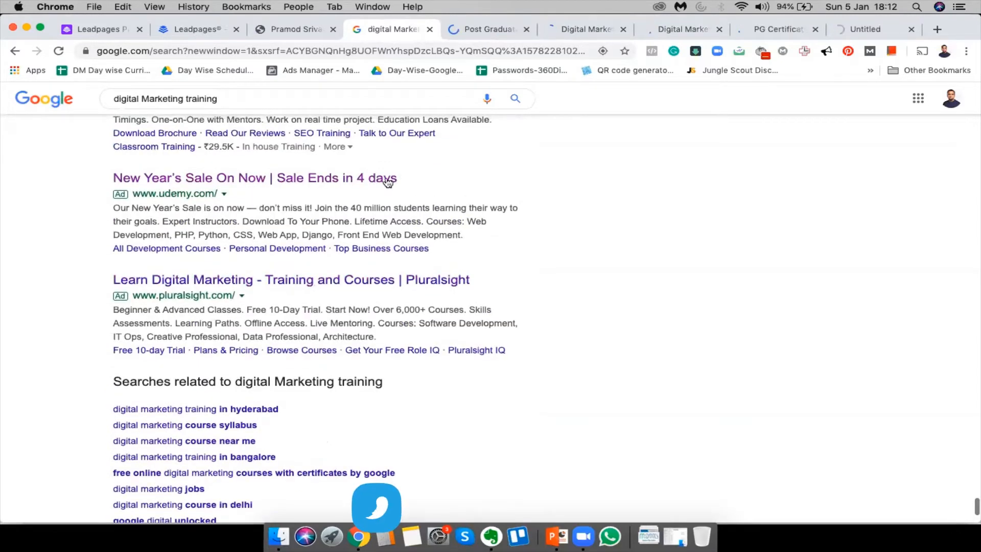
left_click(388, 180, "super")
scroll(387, 184, "up", 5)
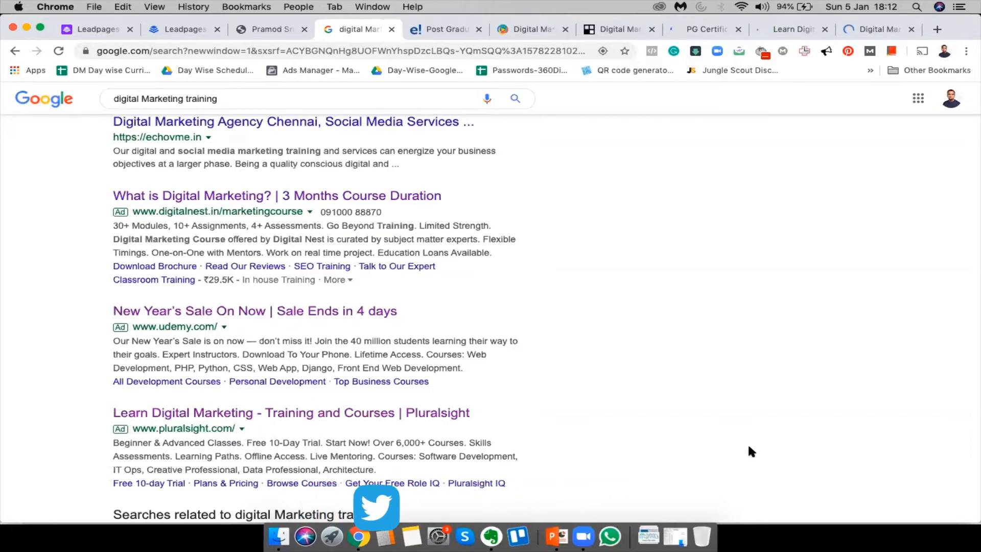
left_click(439, 27)
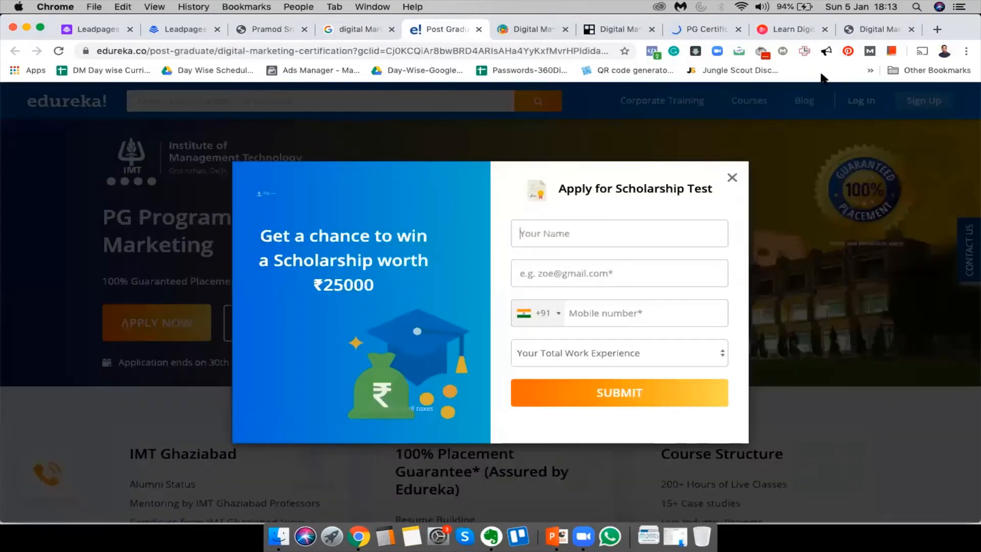
Close Edureka's scholarship popup and scroll through the course page
left_click(732, 182)
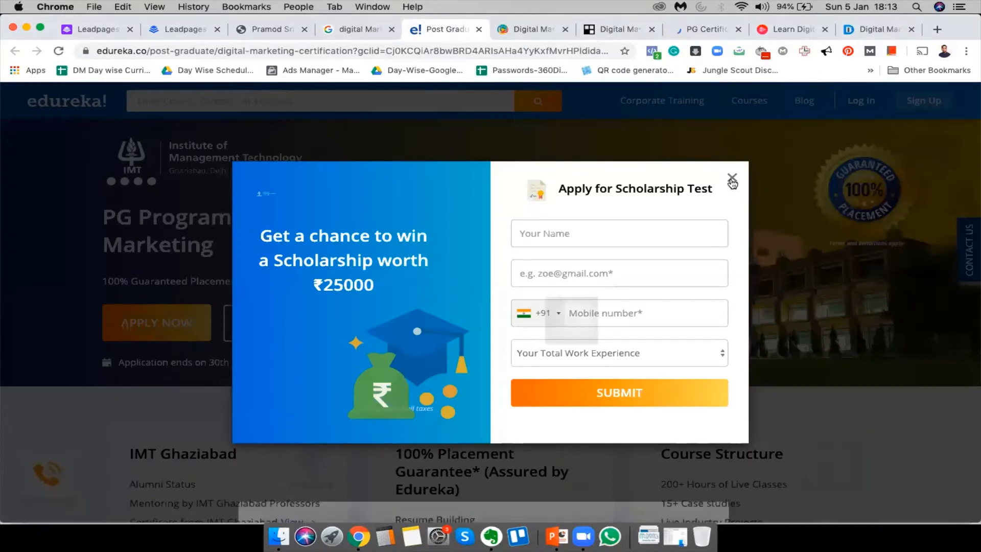
scroll(375, 435, "down", 10)
scroll(376, 438, "down", 10)
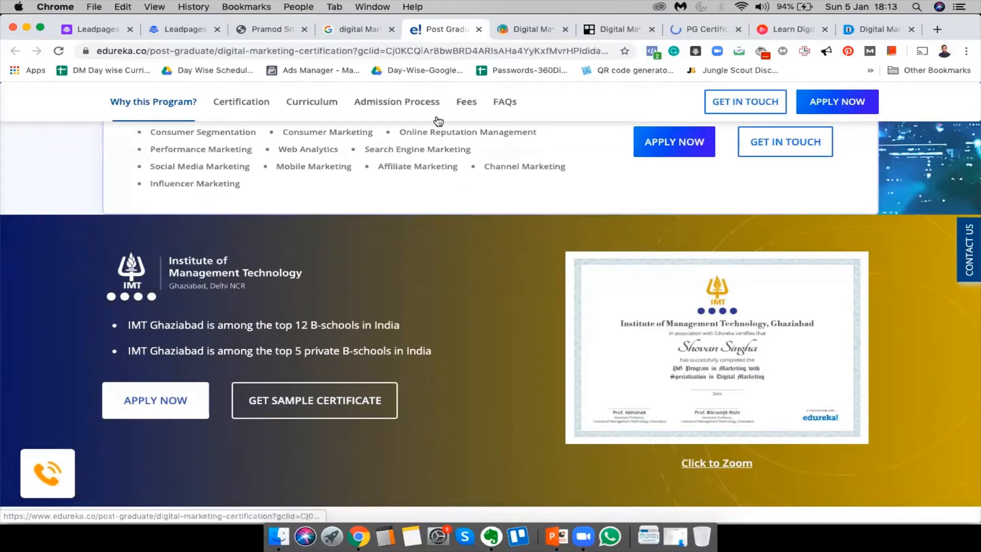
scroll(423, 344, "down", 15)
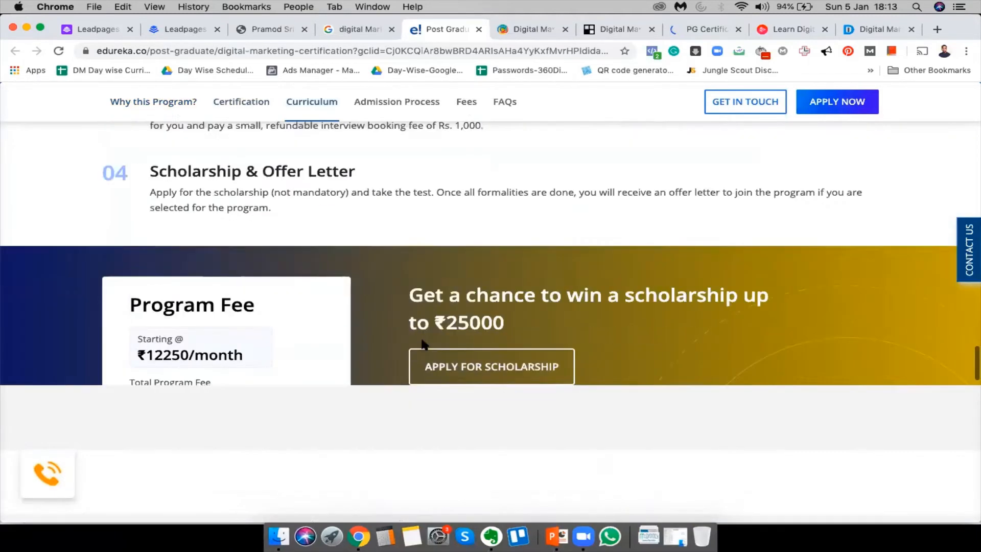
scroll(422, 344, "up", 15)
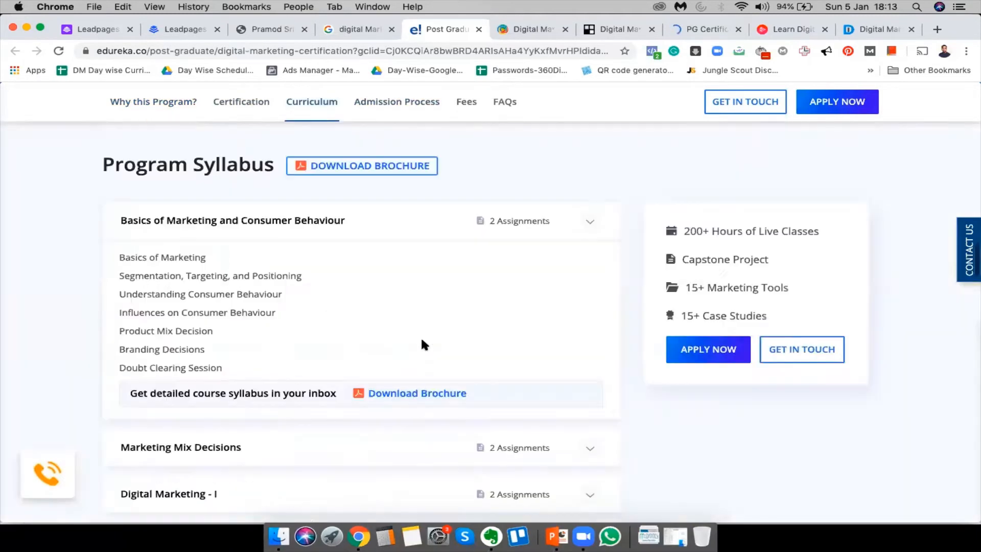
scroll(422, 339, "up", 15)
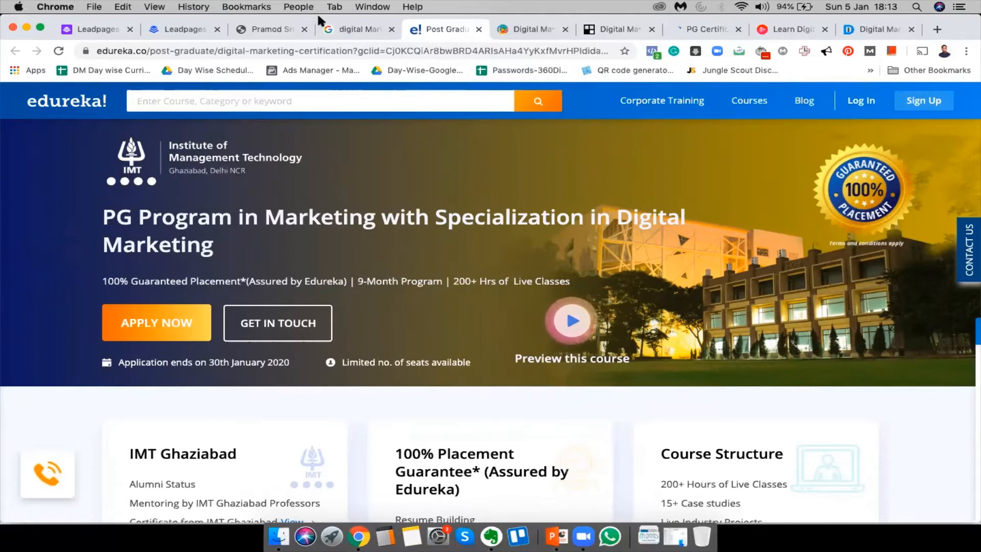
Recheck the Google results, then move on to the Digital Lync training page
left_click(337, 29)
scroll(306, 178, "down", 10)
scroll(305, 185, "up", 15)
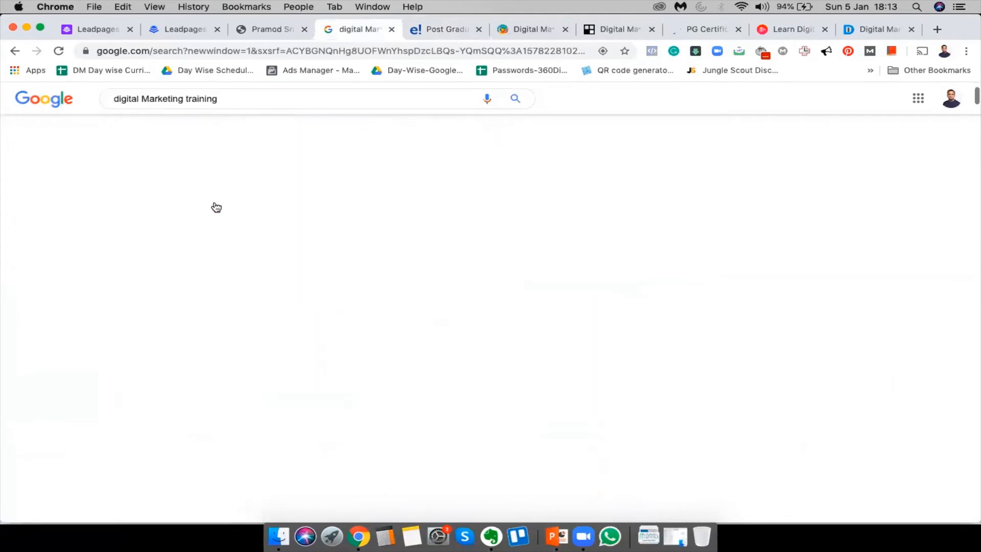
scroll(213, 219, "up", 10)
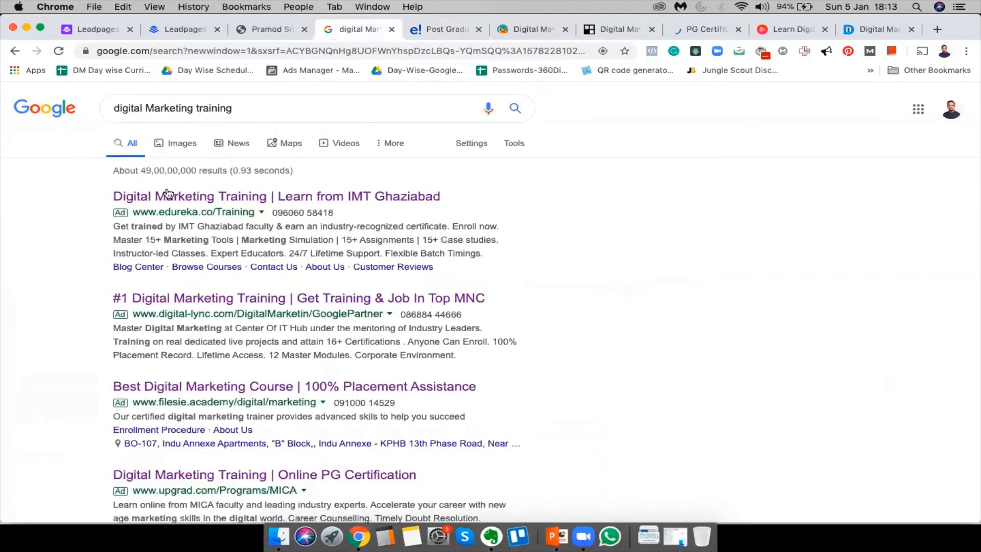
left_click(432, 31)
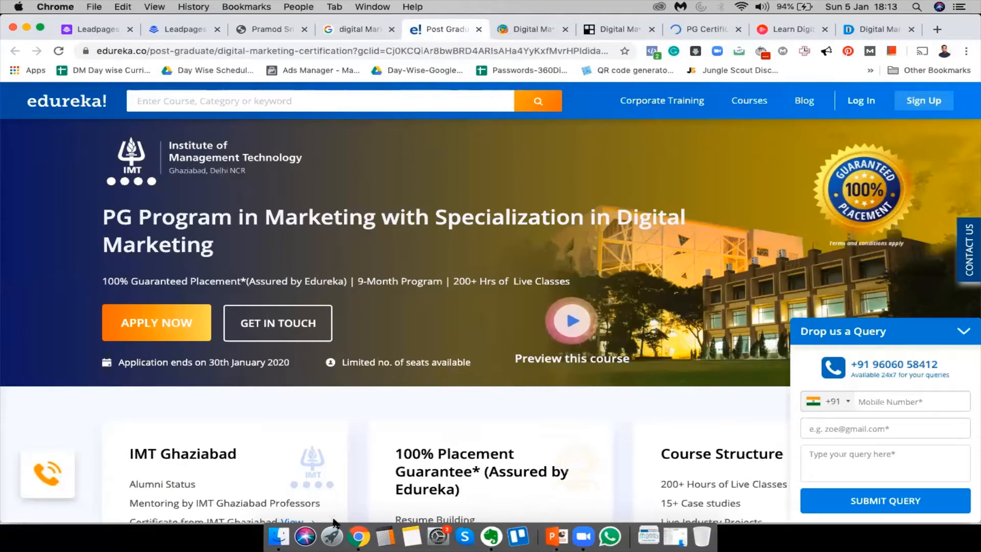
left_click(542, 32)
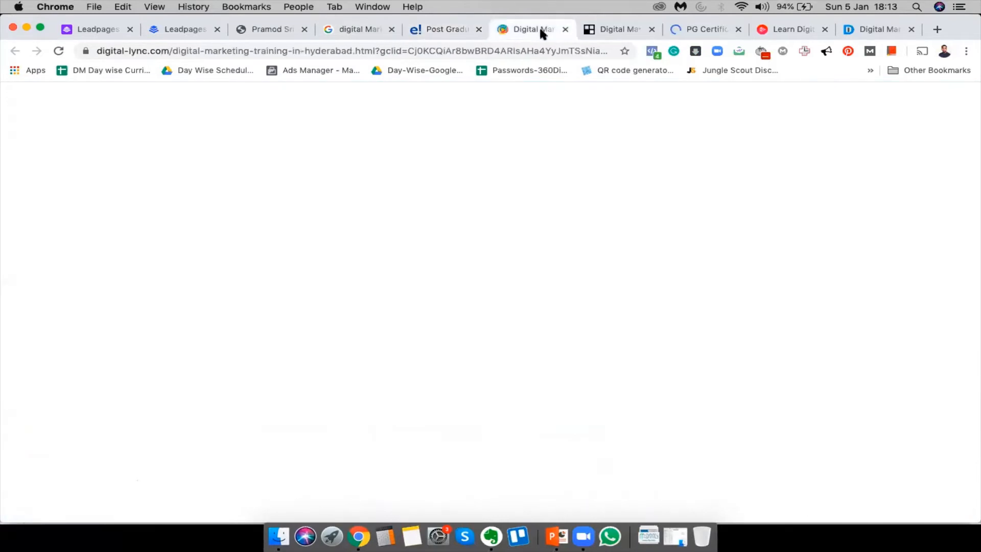
Switch to Filesie Academy and scroll to its 'Welcome, Digital Marketing Aspirants' highlights
scroll(517, 296, "down", 15)
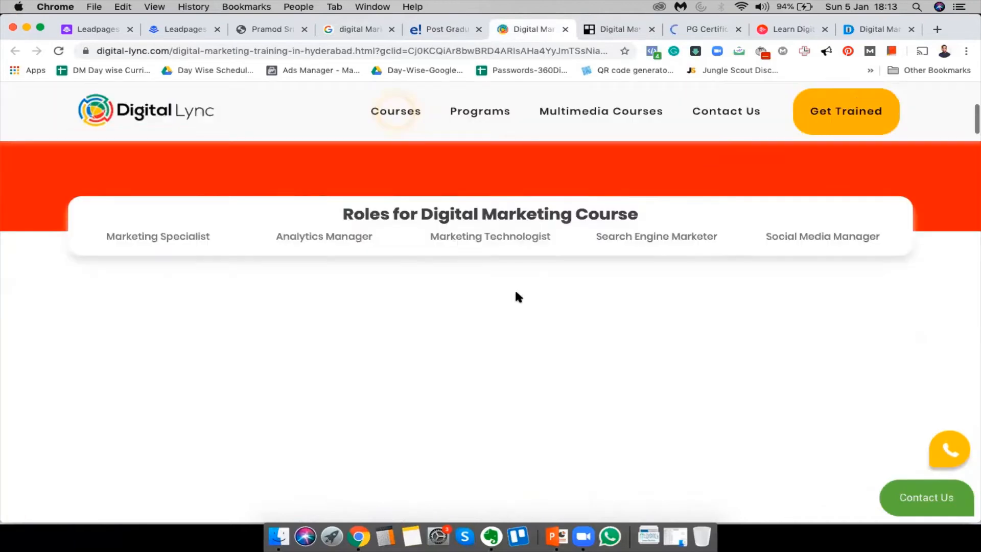
scroll(516, 294, "up", 15)
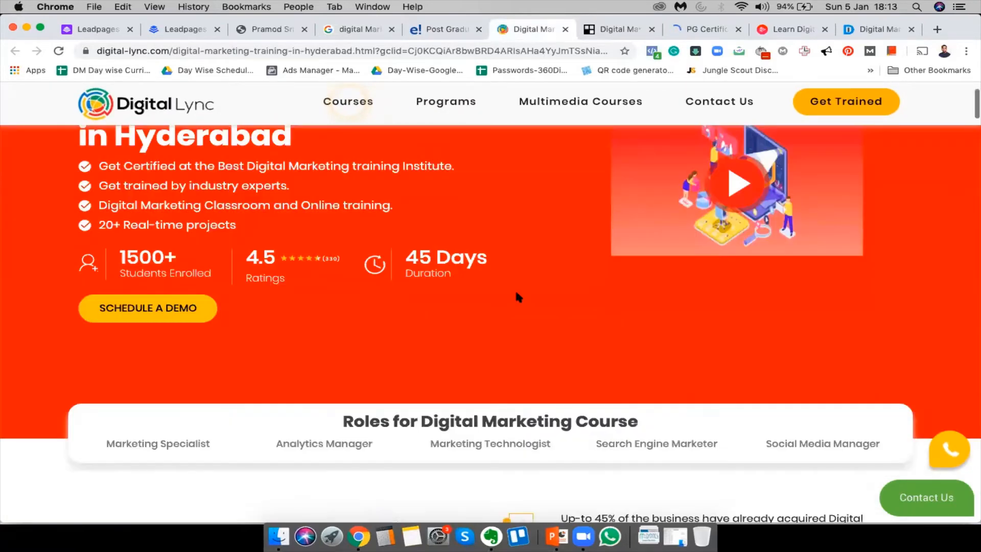
left_click(595, 30)
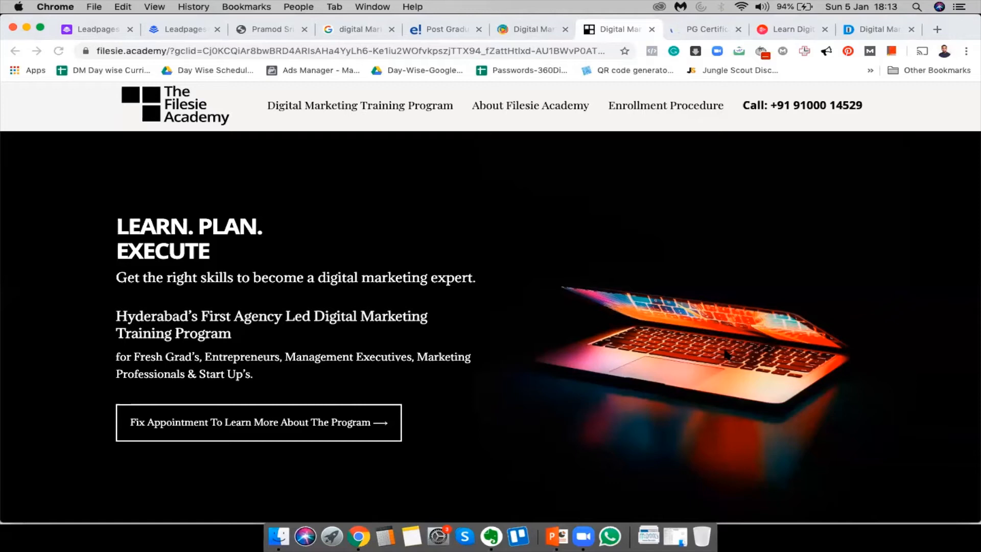
scroll(725, 352, "down", 10)
scroll(725, 353, "up", 10)
scroll(725, 353, "down", 8)
scroll(722, 345, "up", 8)
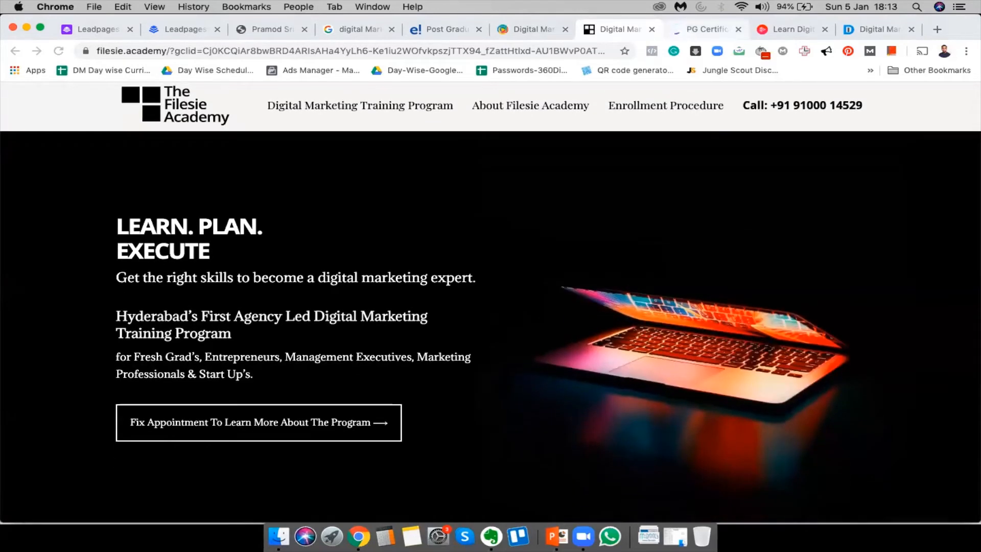
scroll(539, 350, "down", 8)
scroll(539, 350, "up", 8)
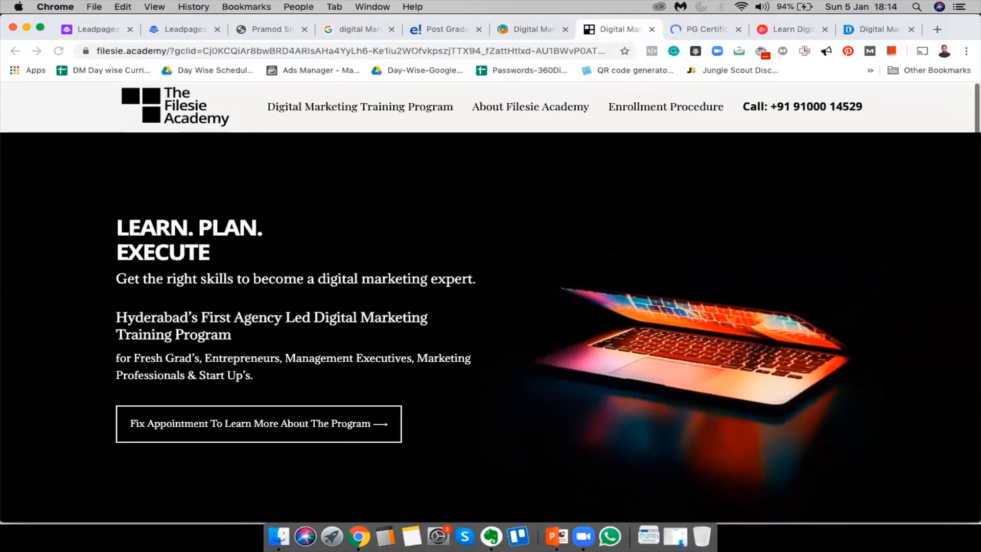
scroll(539, 350, "down", 8)
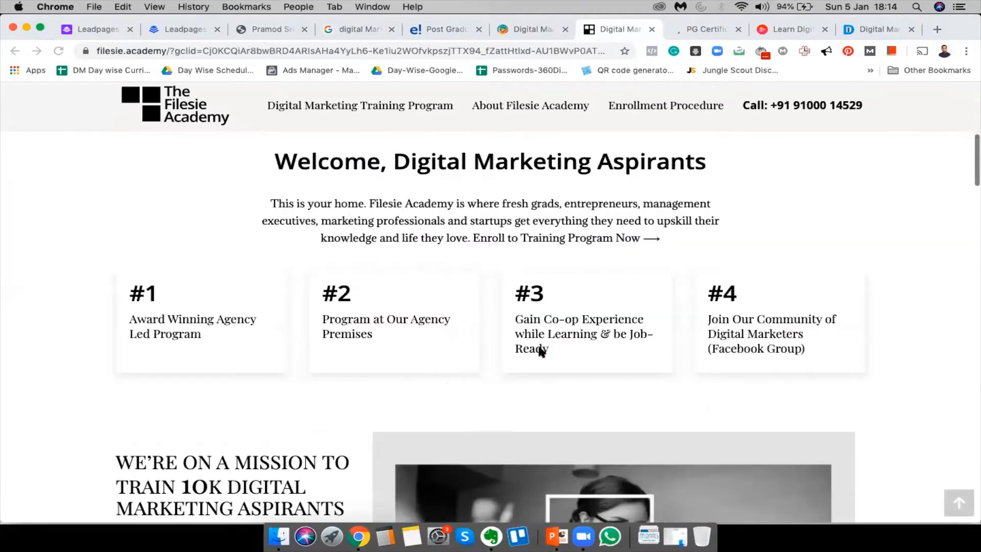
scroll(539, 352, "down", 1)
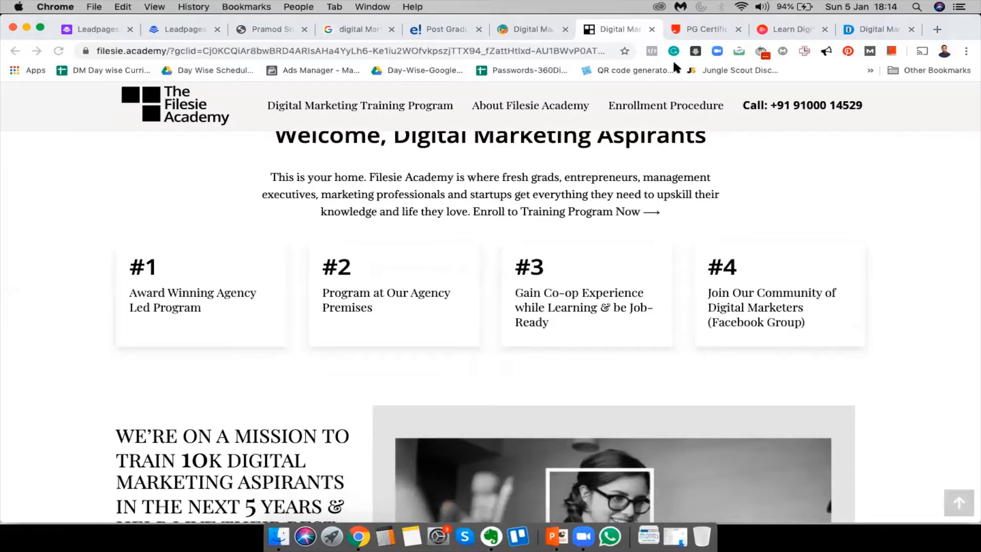
Review the upGrad digital marketing course page
left_click(718, 32)
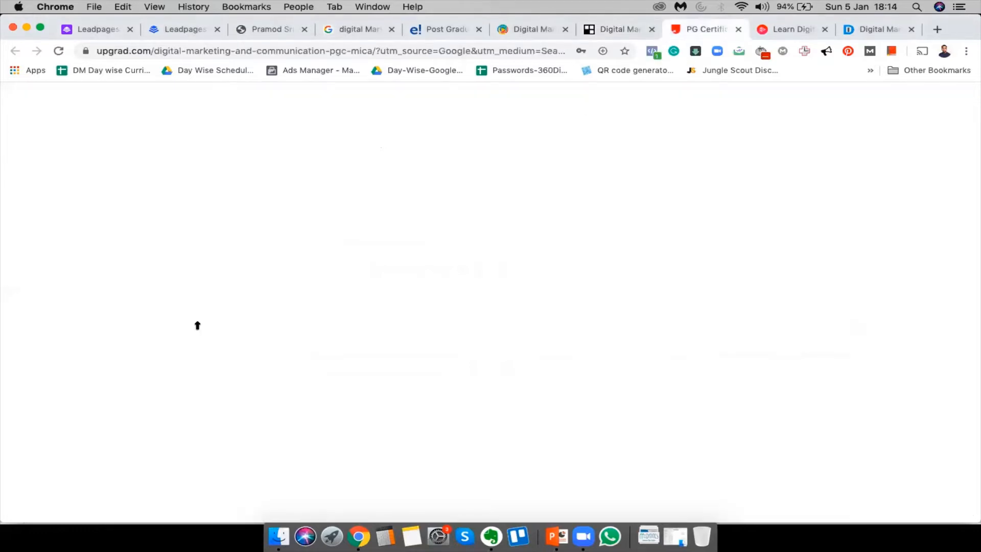
scroll(583, 508, "down", 4)
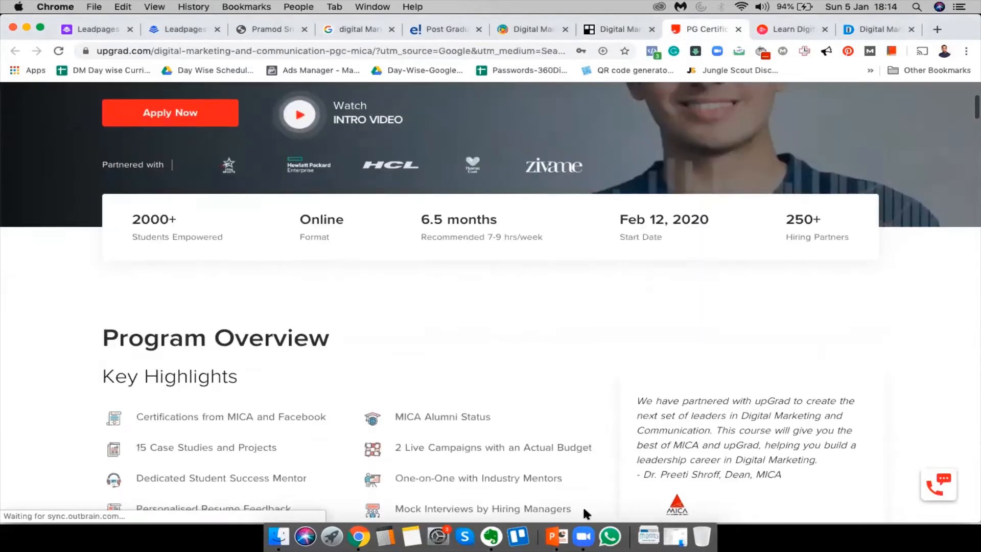
scroll(584, 509, "down", 15)
scroll(586, 514, "down", 20)
scroll(584, 512, "up", 20)
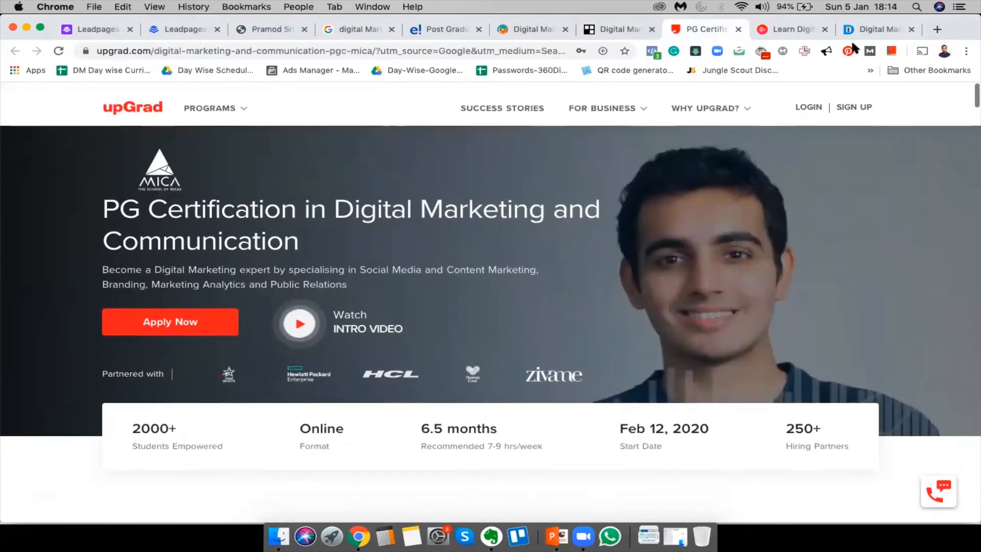
View the Pluralsight page and block its notification request
left_click(789, 30)
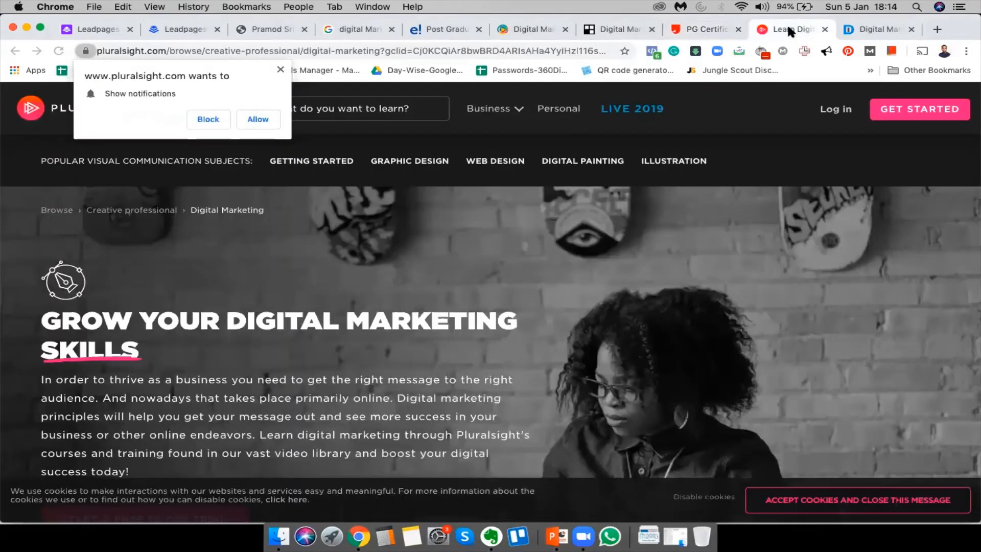
left_click(200, 117)
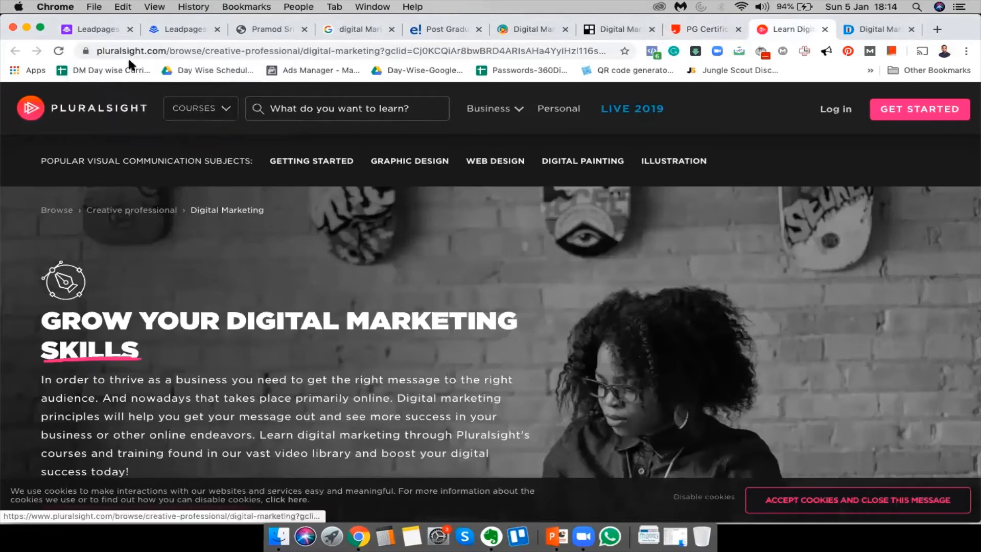
key("ctrl+Up")
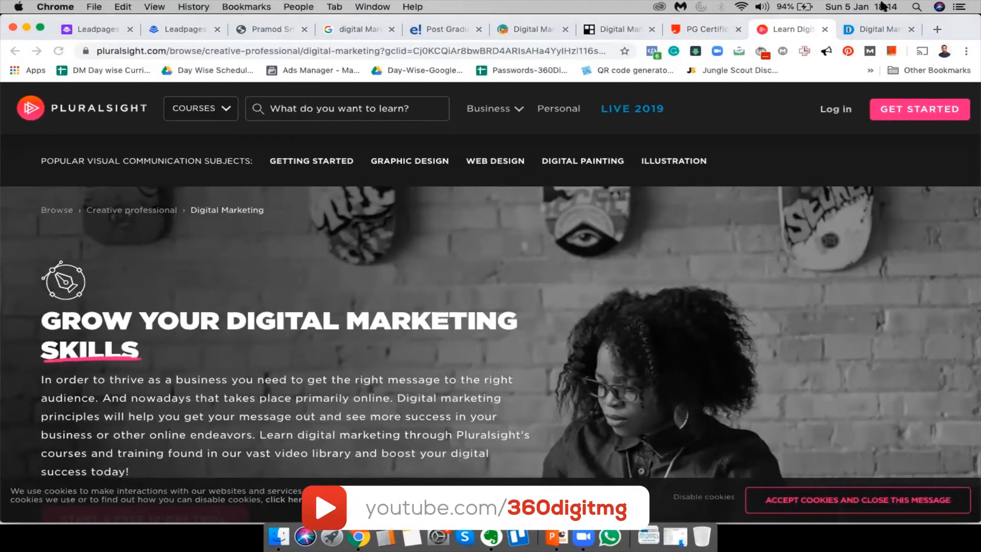
Browse Digital Nest's Digital Marketing Certification Program page and its call-back form
left_click(883, 31)
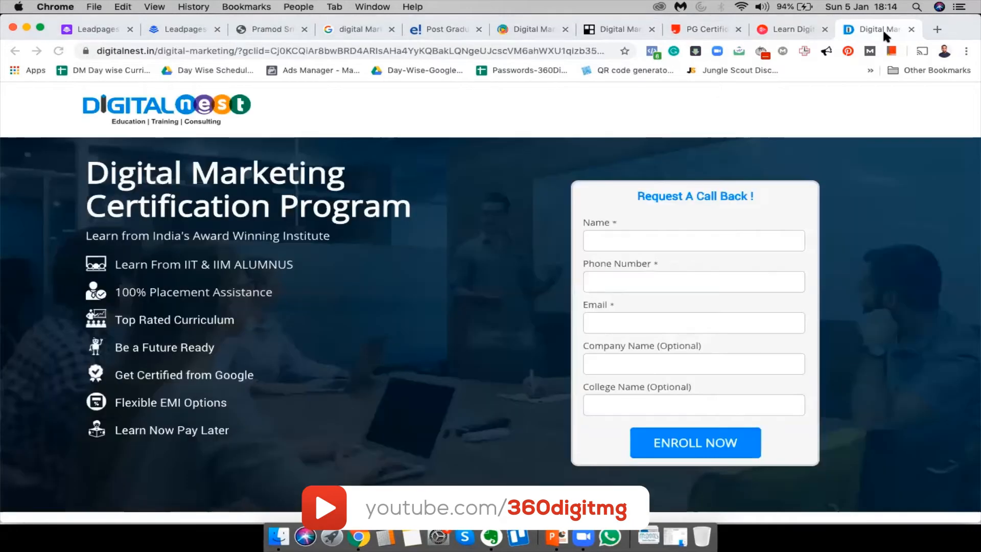
scroll(278, 327, "down", 1)
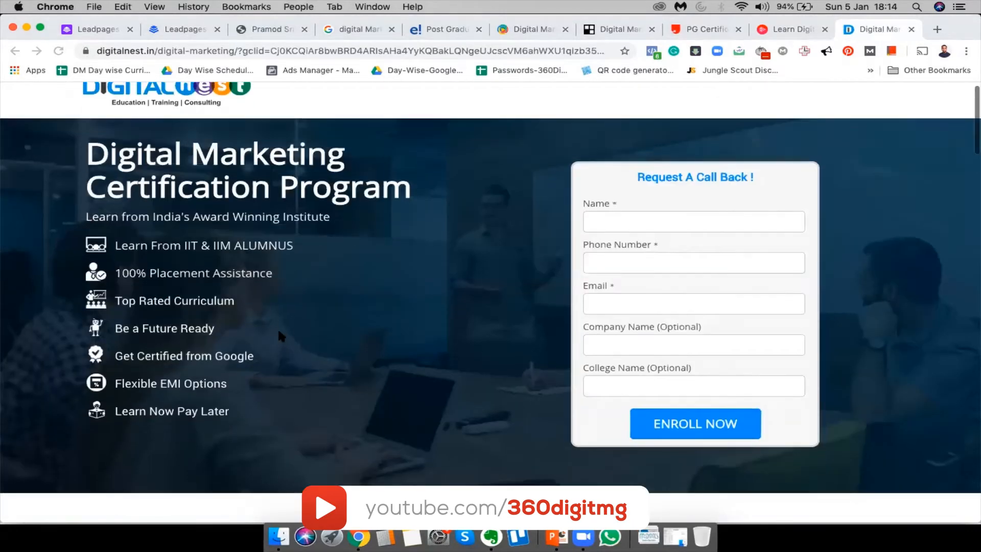
scroll(278, 327, "down", 5)
scroll(278, 327, "up", 5)
scroll(277, 327, "down", 15)
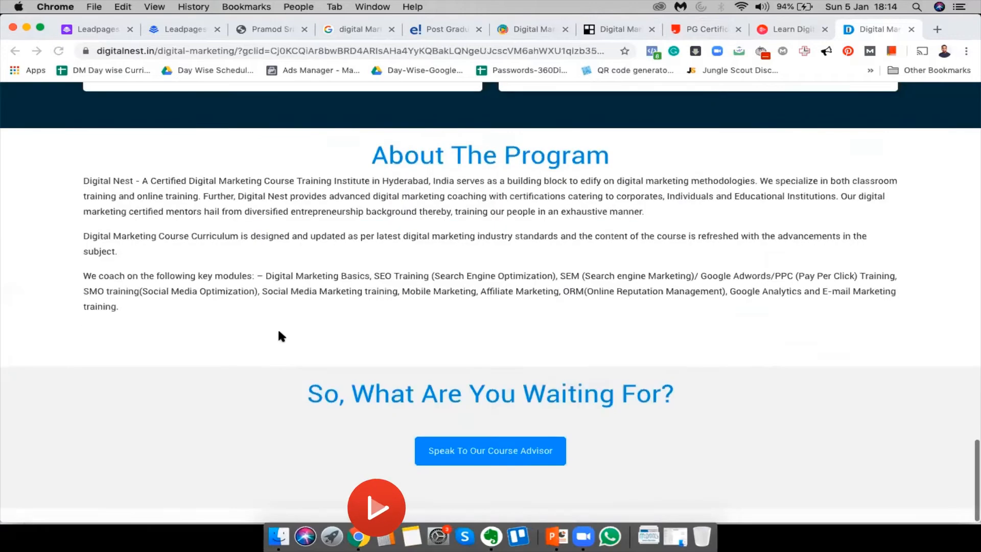
scroll(278, 332, "up", 15)
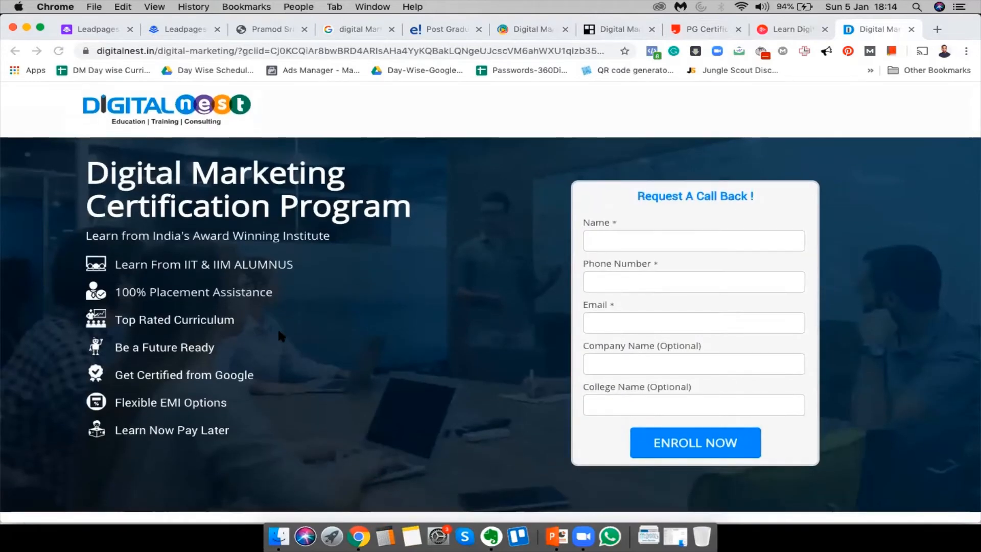
Replace the Google query with 'data science', accepting the spelling correction
left_click(349, 30)
left_click_drag(255, 108, 8, 66)
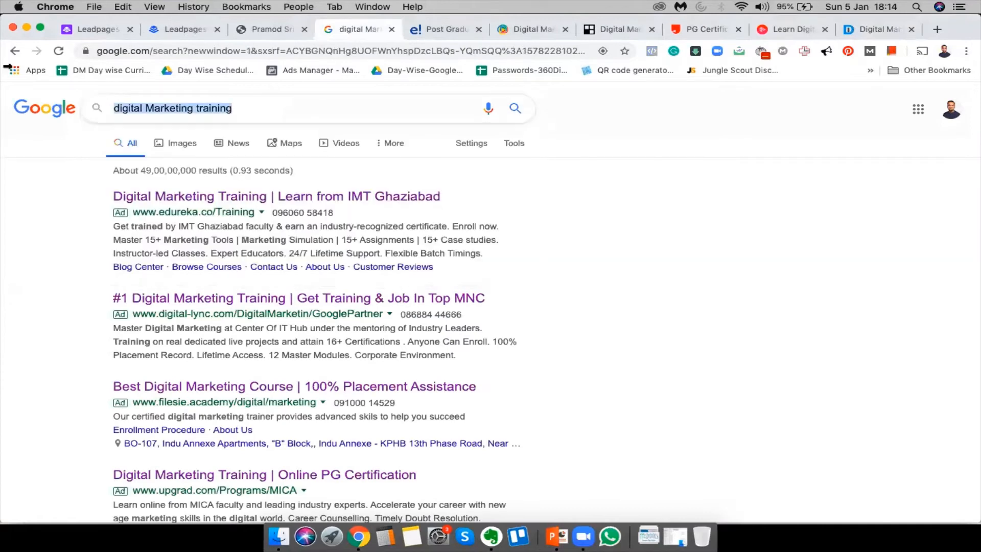
type("data scince")
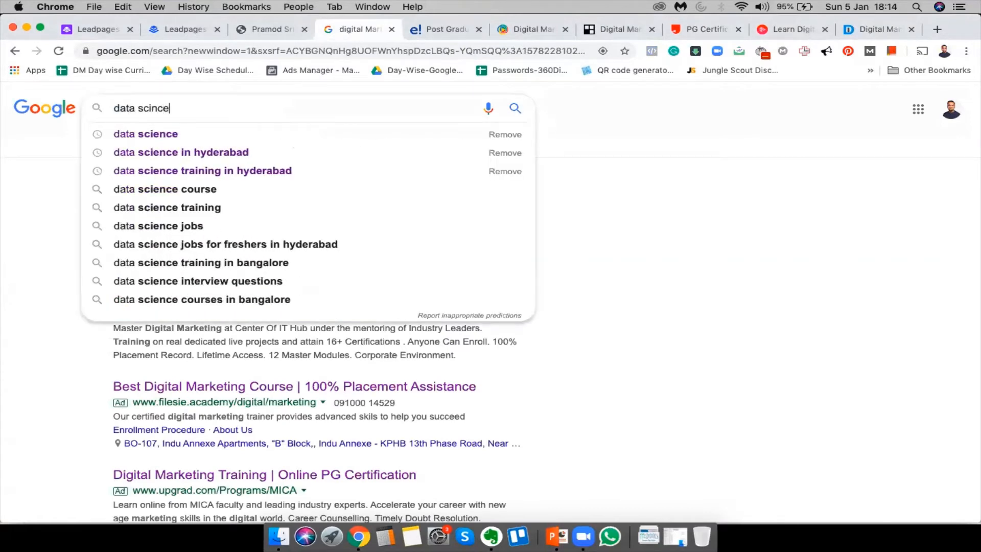
key("Return")
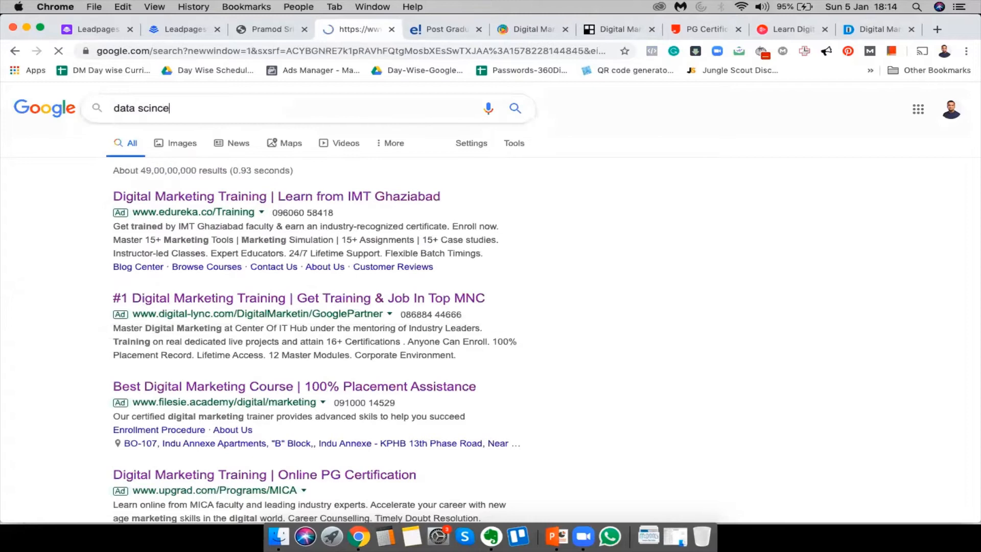
left_click(271, 196)
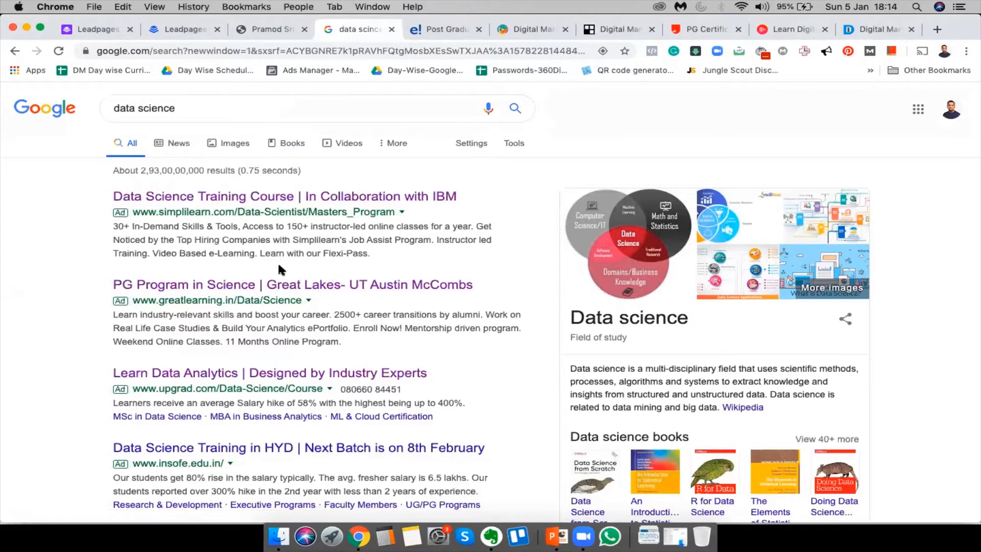
Open the Great Learning ad in a new tab and browse its Data Science page
scroll(278, 261, "down", 5)
left_click(307, 174, "super")
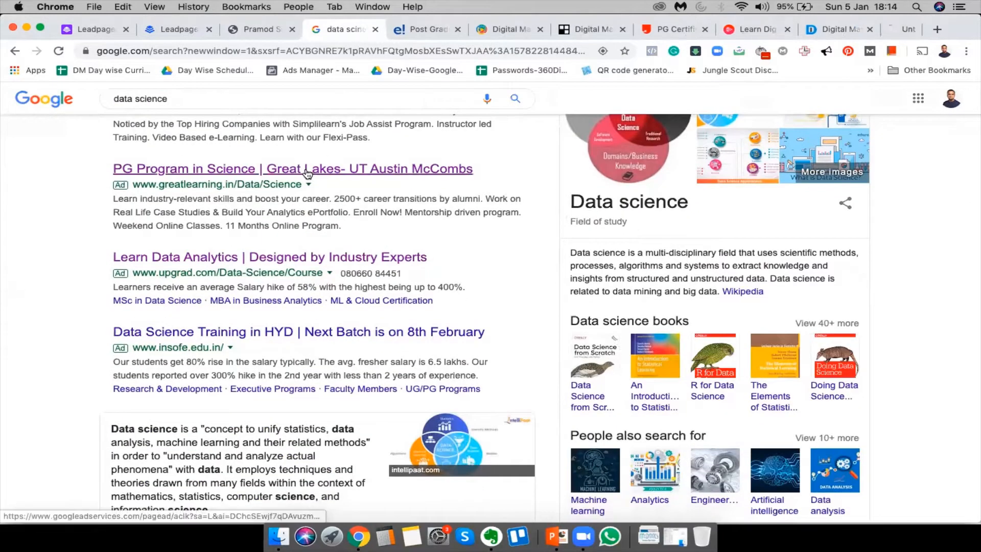
left_click(867, 24)
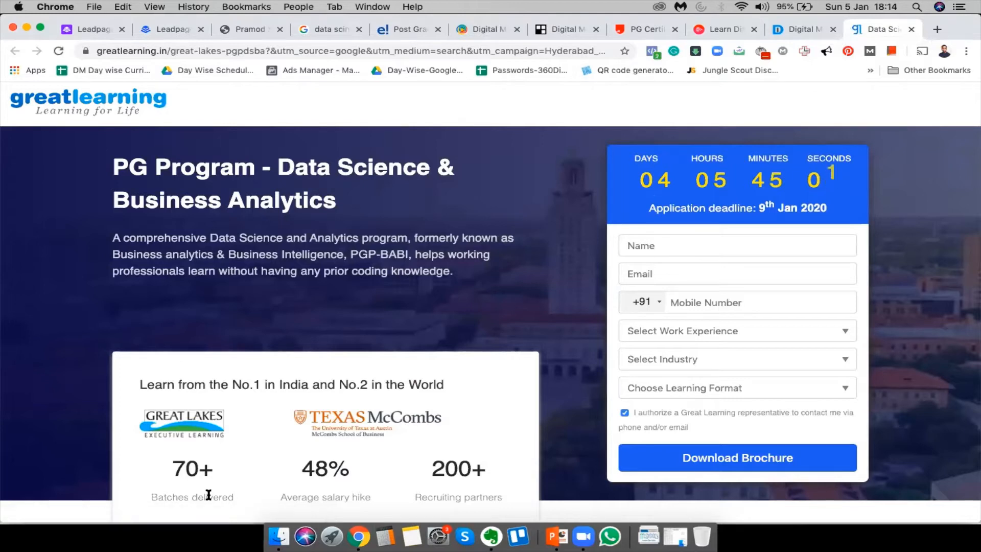
scroll(372, 233, "down", 10)
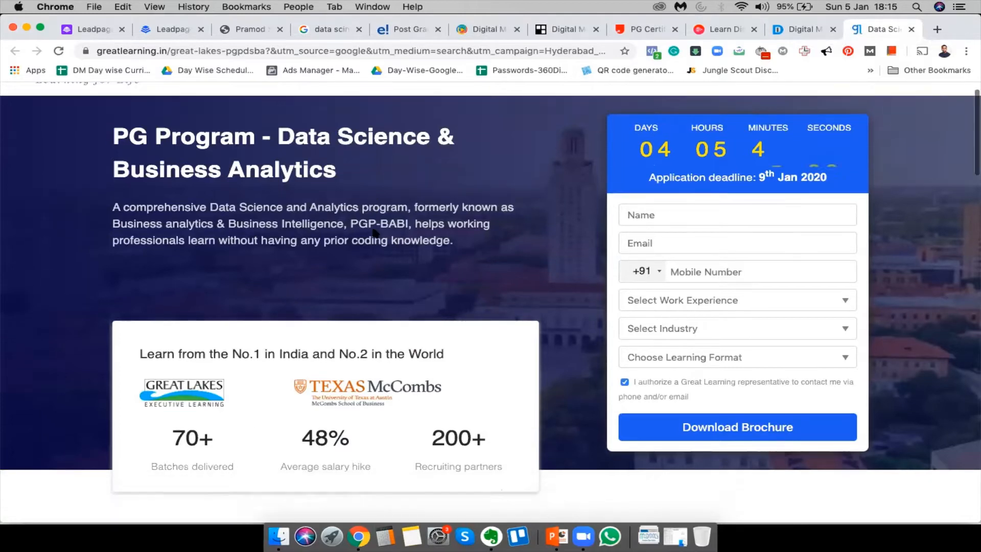
scroll(372, 233, "up", 4)
scroll(373, 233, "down", 15)
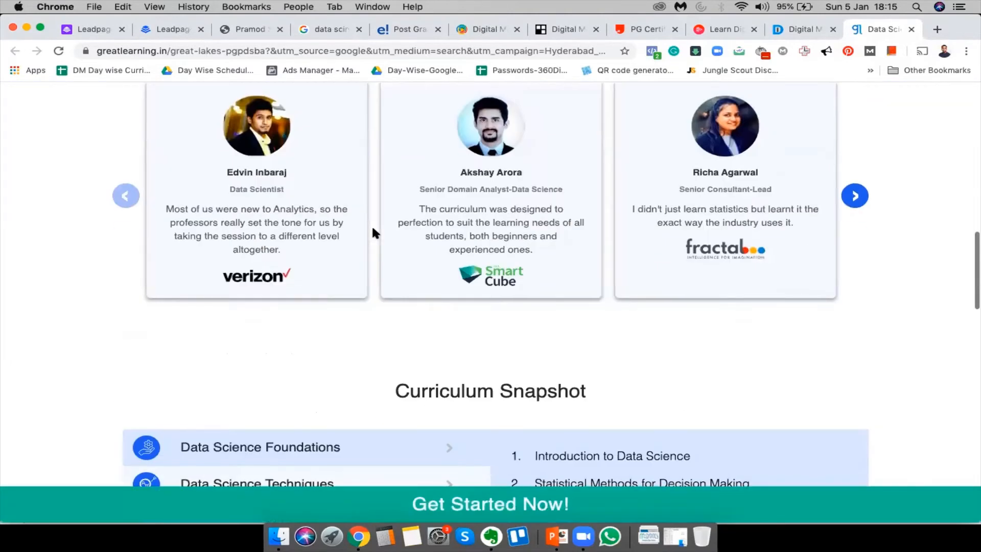
scroll(373, 232, "up", 3)
scroll(372, 224, "down", 10)
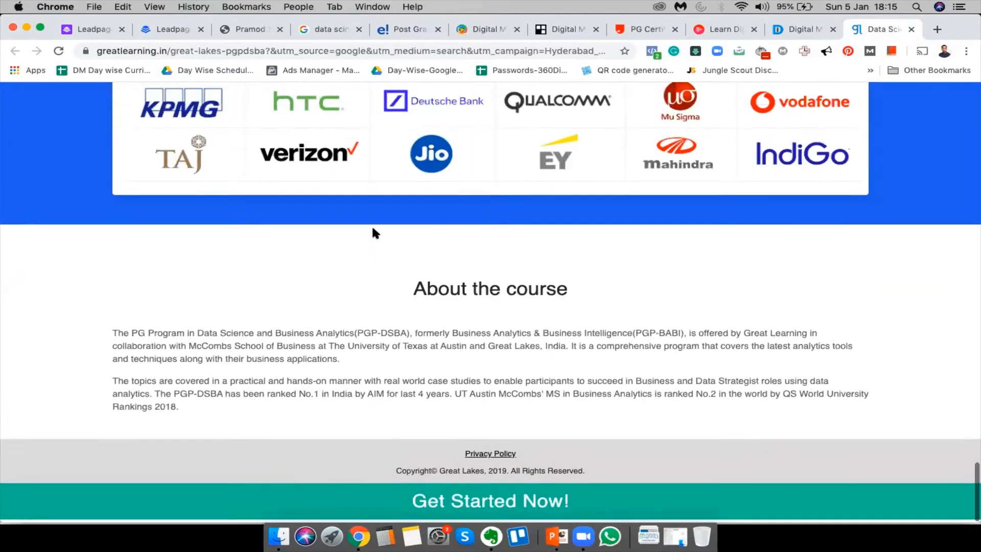
Compare with the data science search results, then return to Great Learning's page
left_click(310, 29)
scroll(180, 101, "up", 4)
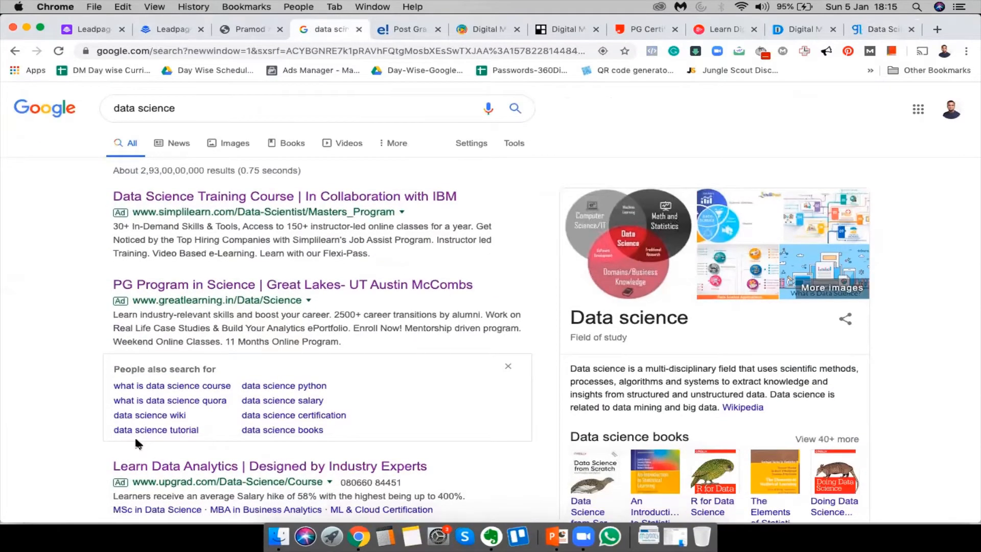
scroll(133, 435, "down", 10)
scroll(137, 445, "up", 10)
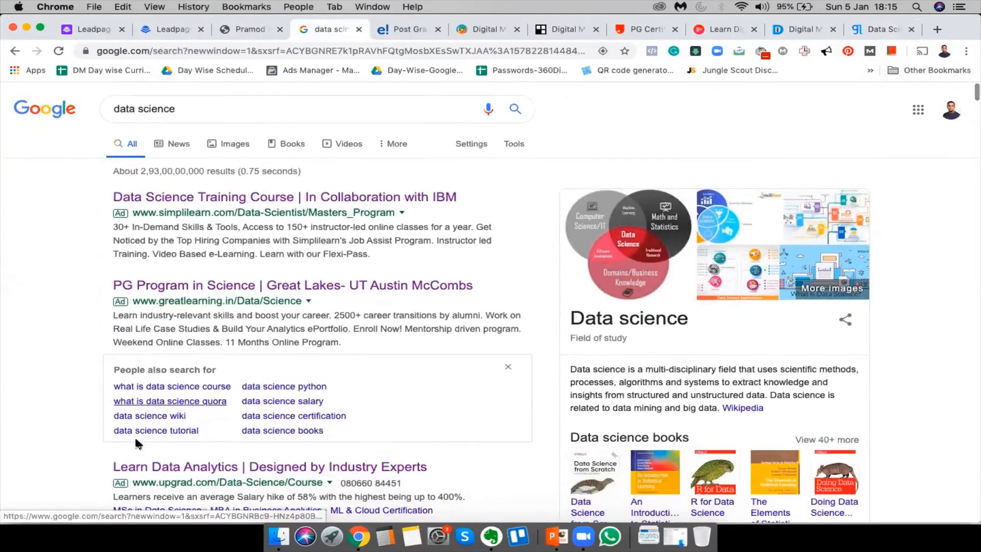
left_click(878, 29)
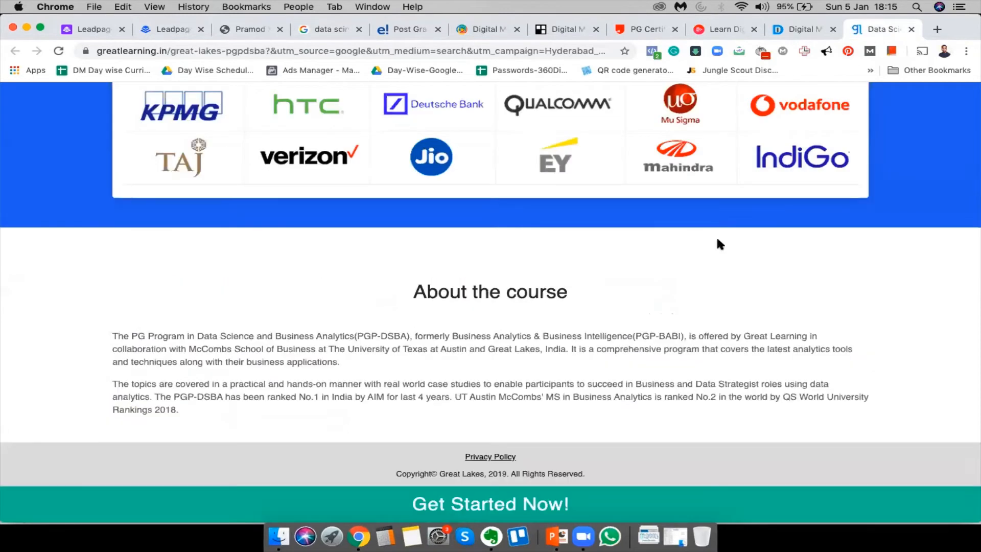
scroll(716, 237, "up", 5)
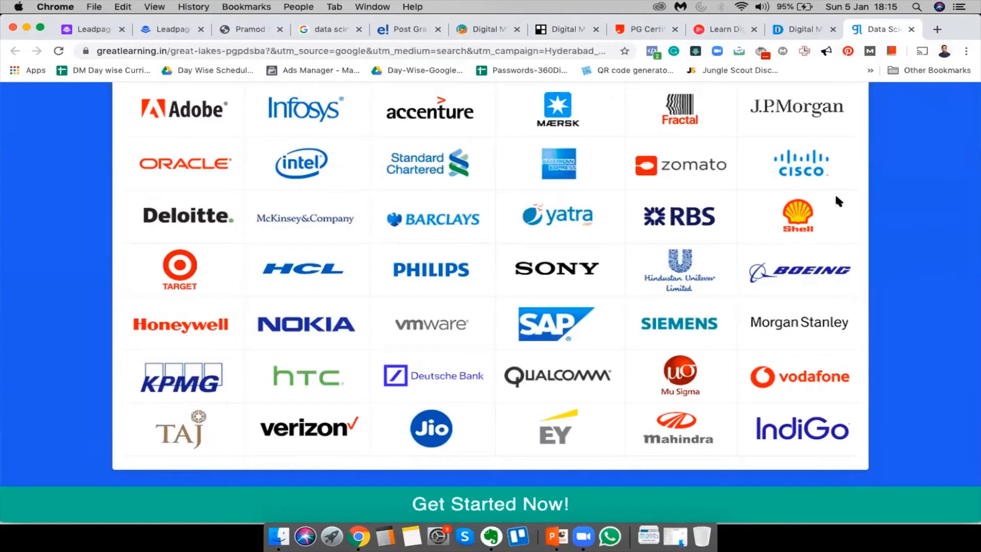
scroll(835, 192, "up", 15)
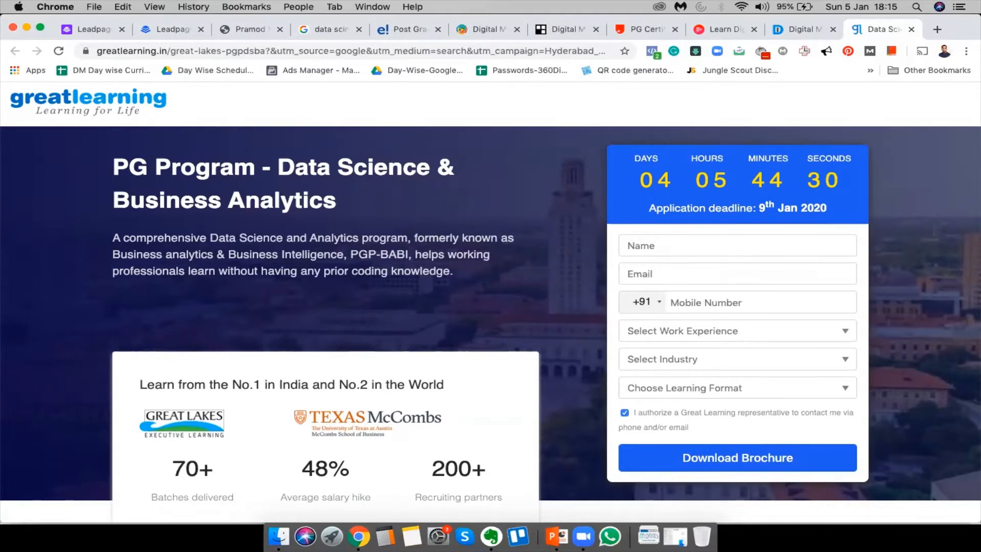
Try the Name and Email fields of Great Learning's brochure request form
left_click(738, 245)
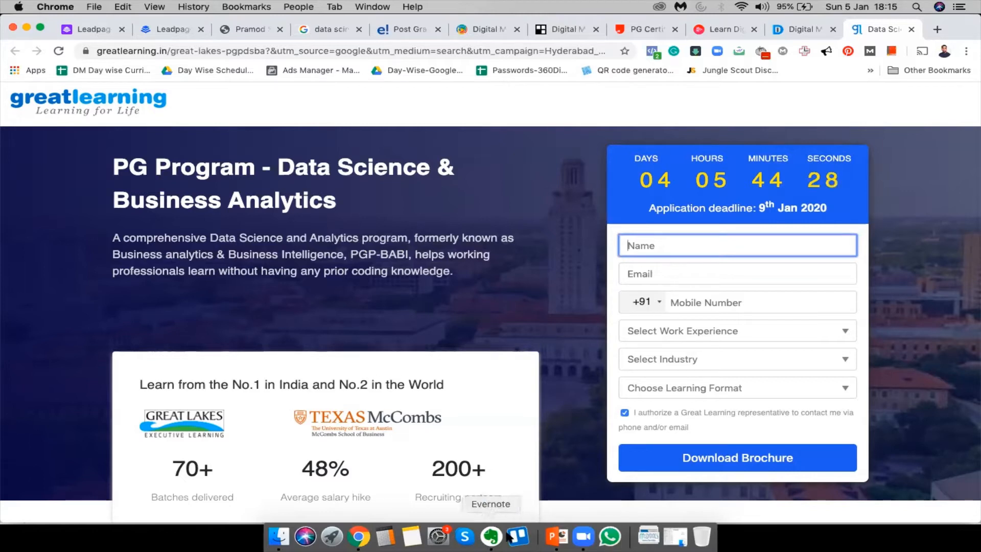
left_click(664, 274)
left_click(441, 149)
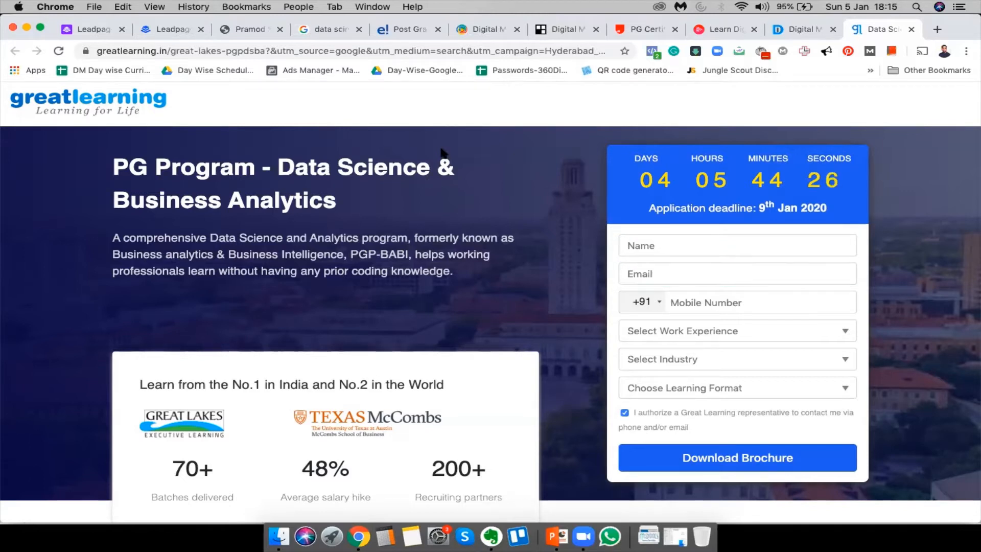
Launch the screenBrush annotation tool through system search
key("super+space")
type("sc")
key("Return")
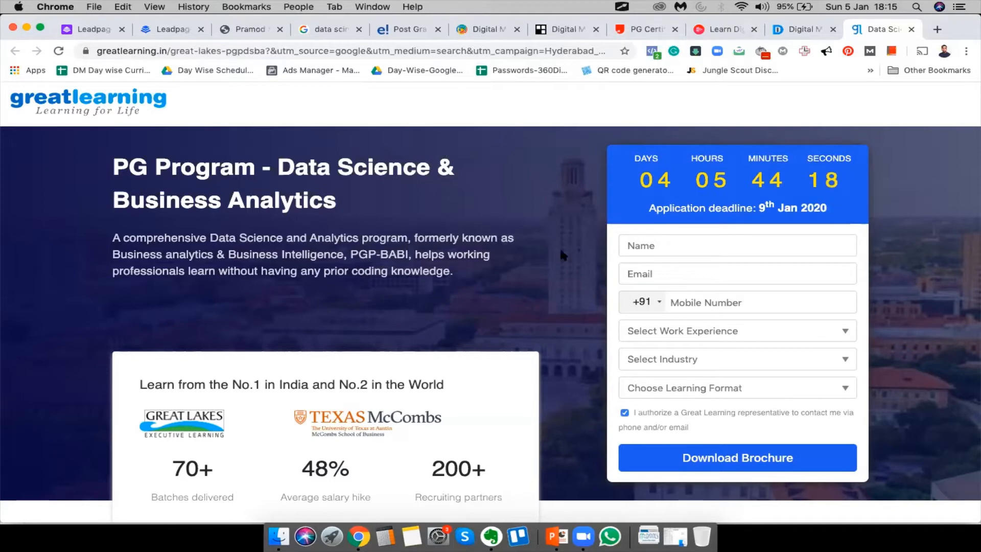
scroll(271, 332, "down", 10)
scroll(271, 332, "up", 10)
Outline the lead form with the screen pen, then erase the drawing
key("ctrl+Tab")
mouse_move(618, 121)
left_mouse_down()
mouse_move(590, 192)
mouse_move(598, 458)
mouse_move(645, 493)
mouse_move(926, 480)
mouse_move(880, 85)
mouse_move(654, 106)
mouse_move(614, 124)
left_mouse_up()
left_click(641, 111)
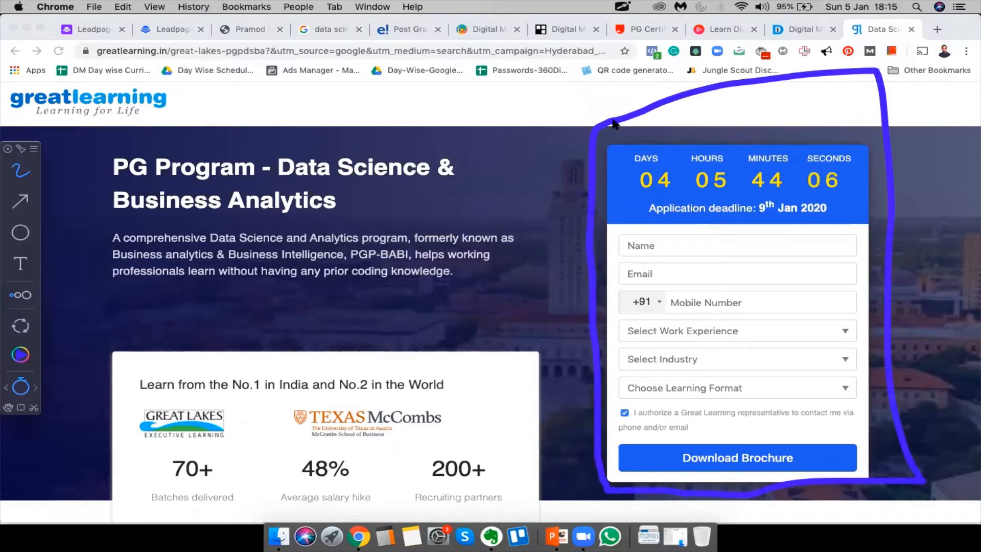
key("Escape")
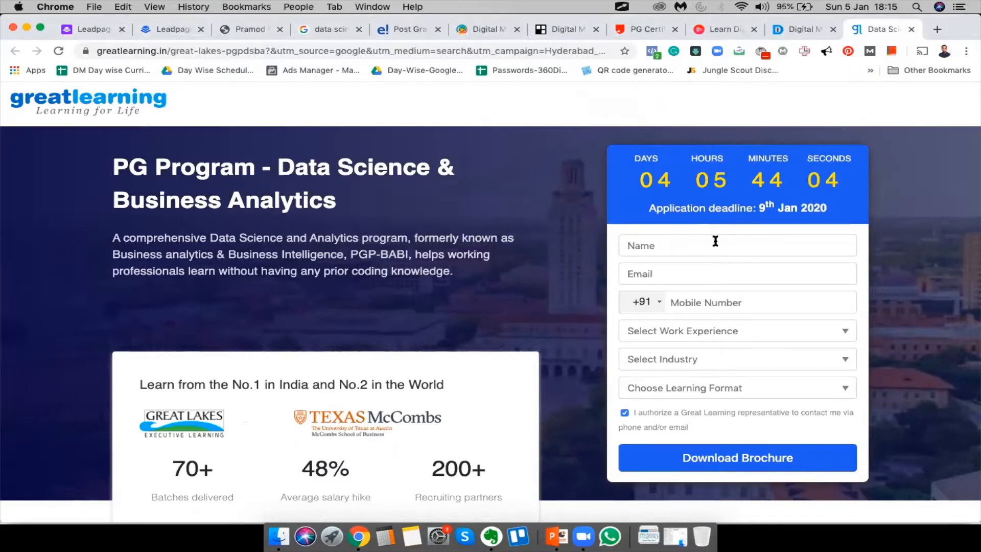
Check the work experience choices unchanged, then go to the Digital Nest page
scroll(699, 303, "down", 3)
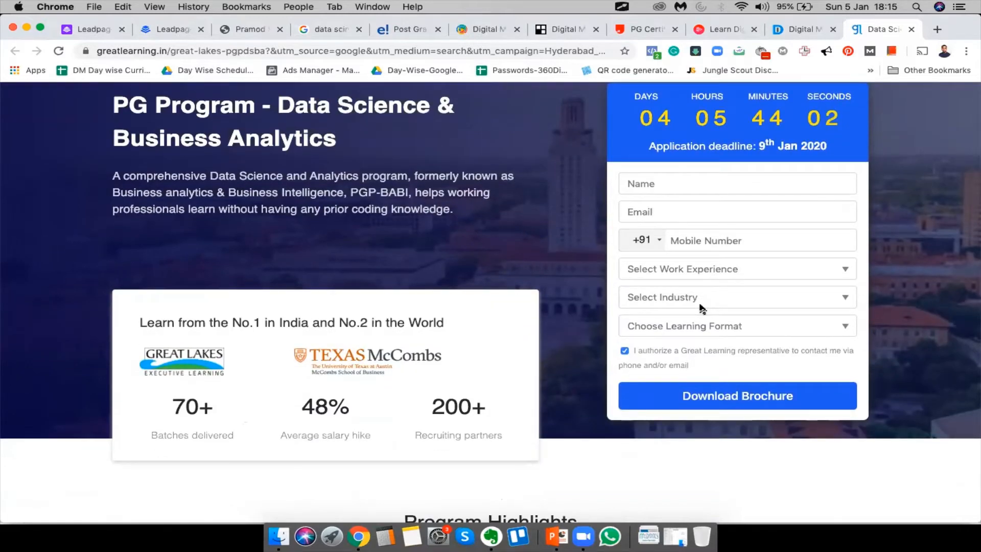
left_click(725, 263)
left_click(536, 278)
scroll(534, 386, "down", 5)
scroll(534, 386, "up", 5)
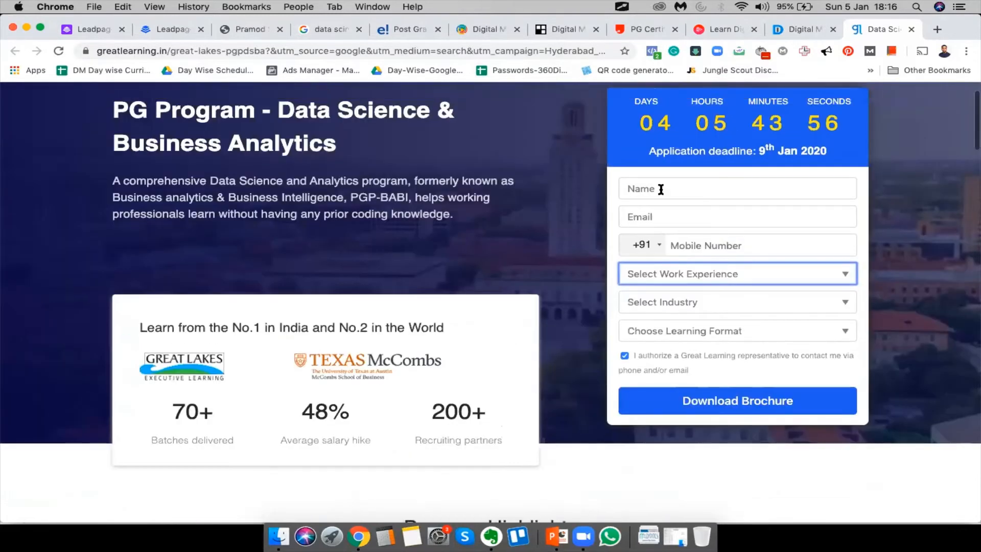
left_click(804, 29)
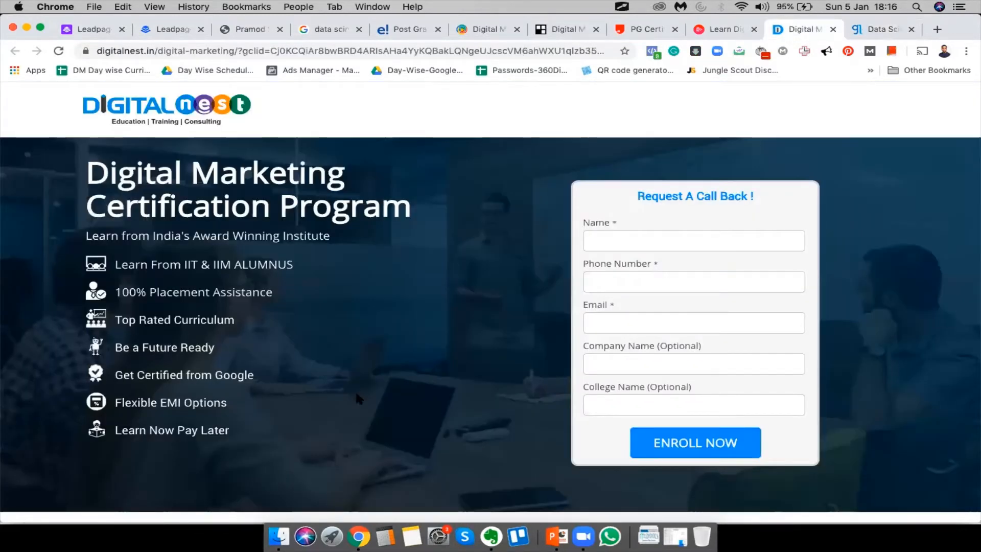
Circle Digital Nest's Request A Call Back form with the screen pen
key("ctrl+Tab")
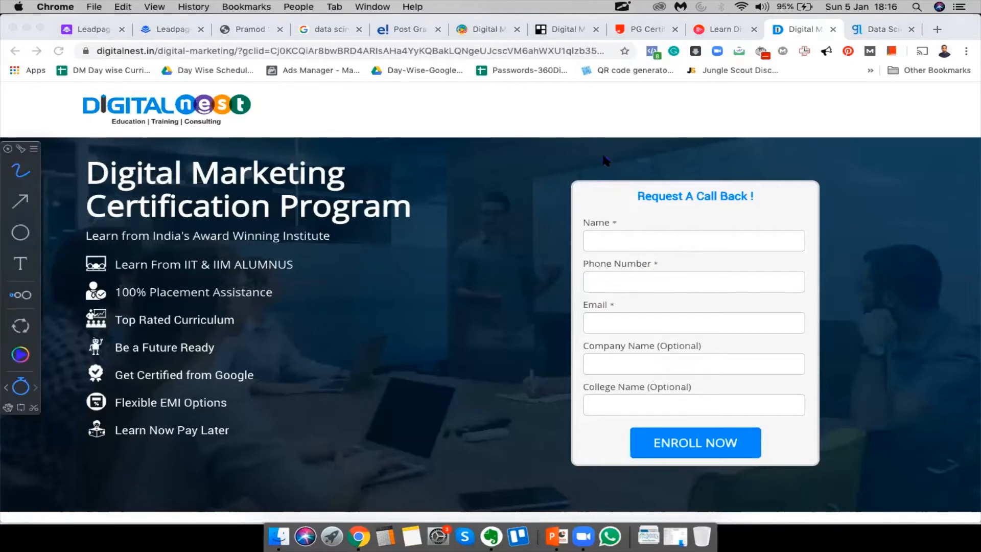
mouse_move(606, 159)
left_mouse_down()
mouse_move(541, 179)
mouse_move(554, 452)
mouse_move(589, 482)
left_mouse_up()
mouse_move(699, 474)
left_mouse_down()
mouse_move(853, 467)
mouse_move(794, 252)
mouse_move(643, 144)
mouse_move(583, 153)
left_mouse_up()
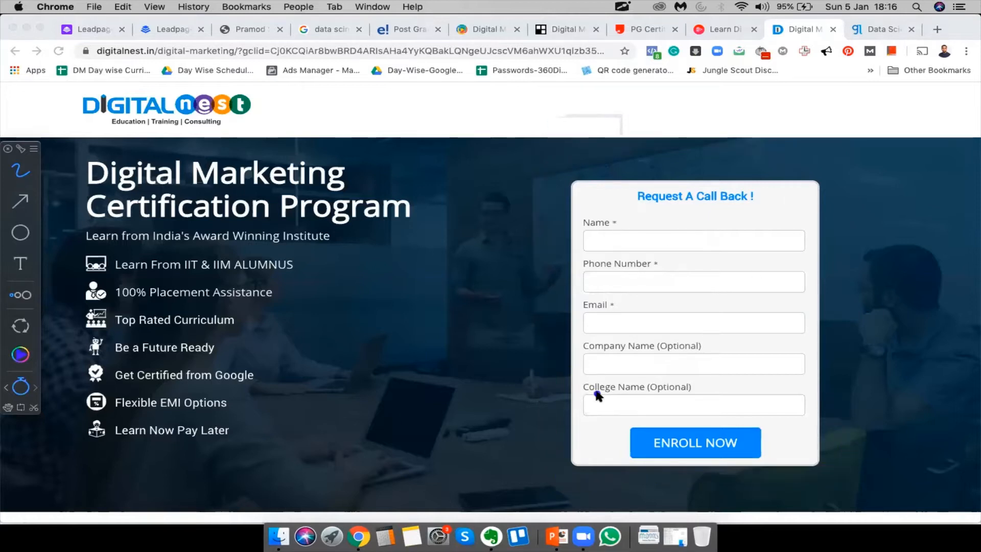
Try the form's Name field, then switch to the Pluralsight page
left_click(624, 240)
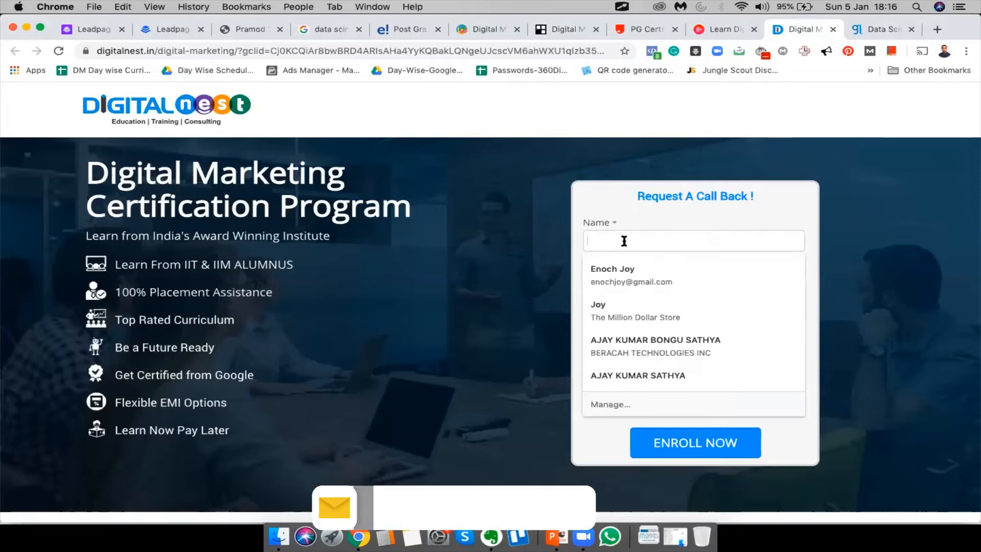
left_click(441, 162)
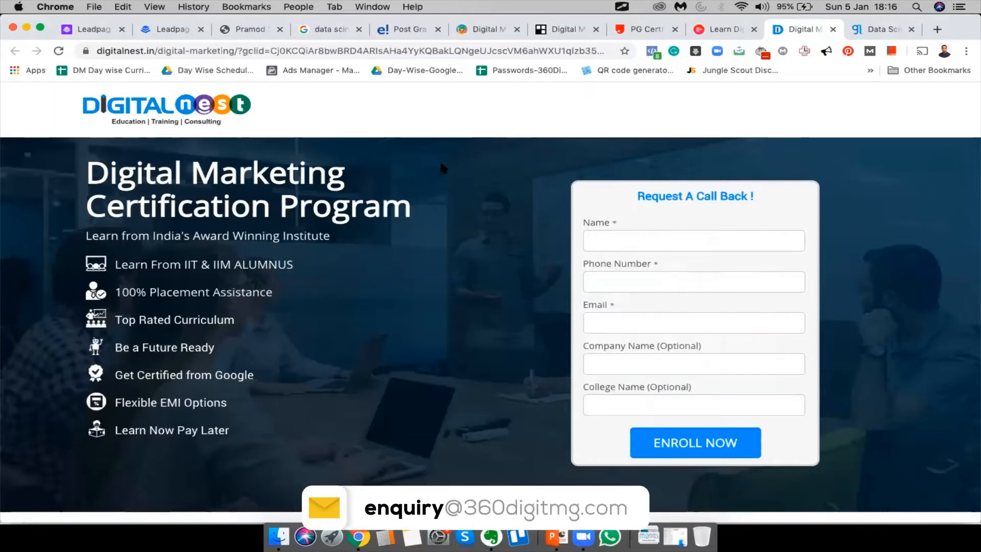
left_click(722, 30)
Scroll through Pluralsight's digital marketing skills page
scroll(502, 262, "down", 15)
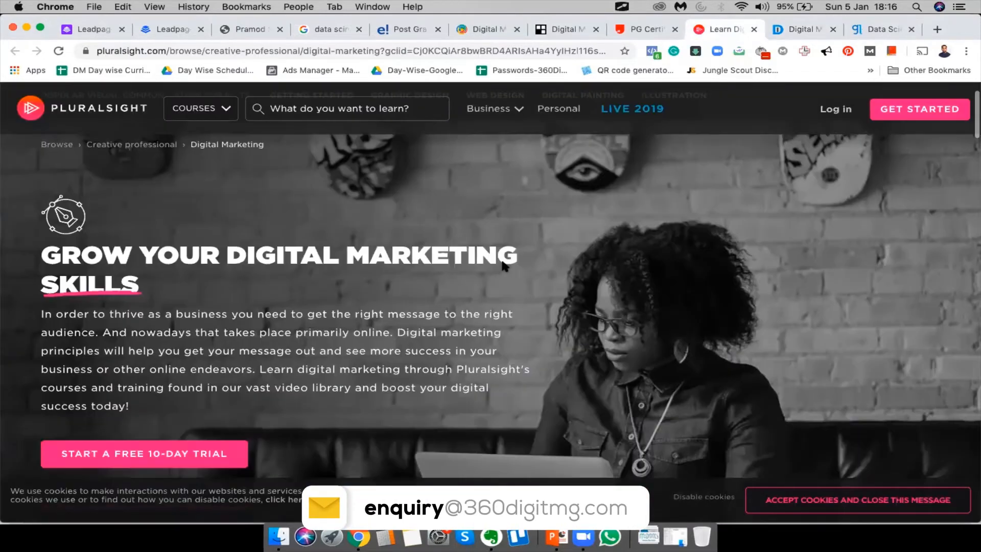
scroll(502, 262, "down", 3)
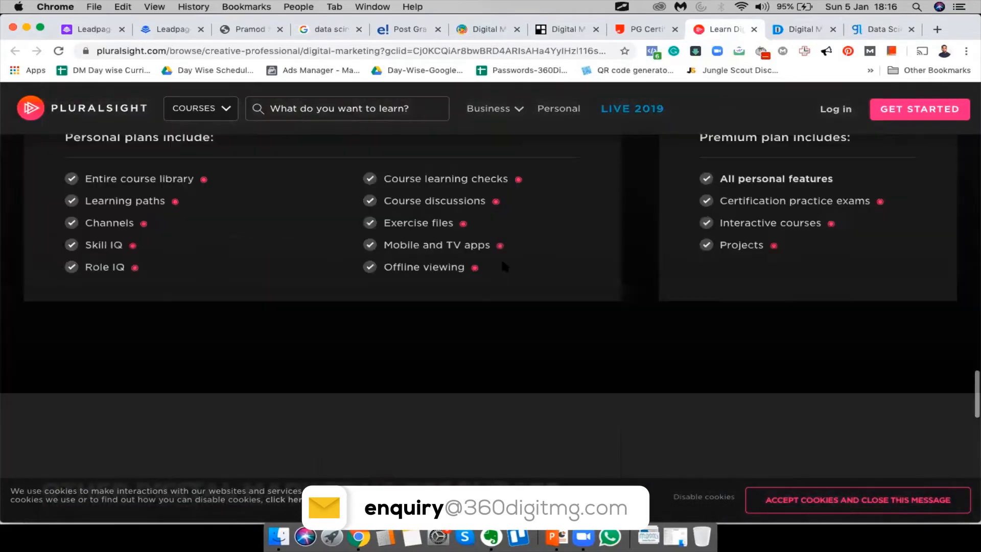
scroll(503, 262, "up", 20)
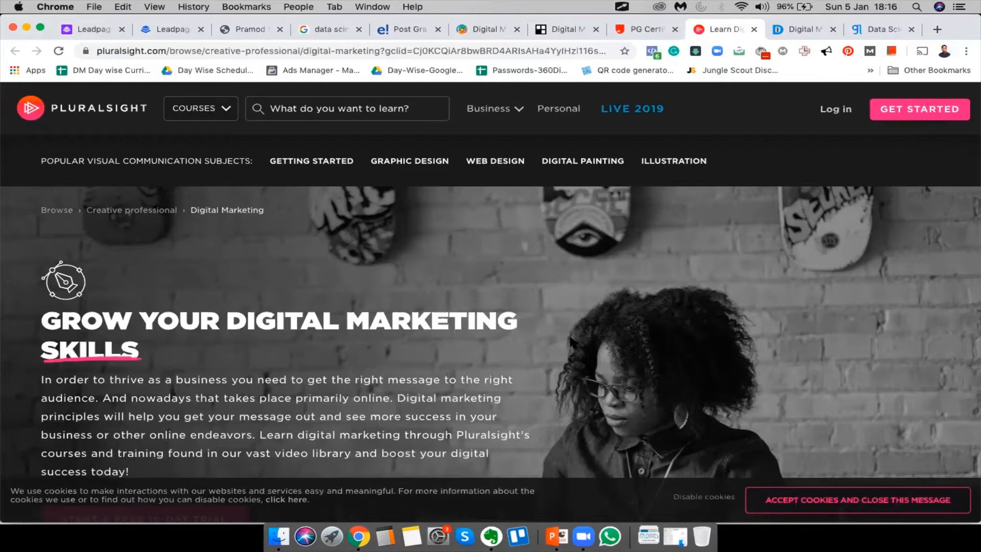
scroll(570, 342, "down", 7)
scroll(570, 342, "up", 5)
scroll(572, 341, "down", 10)
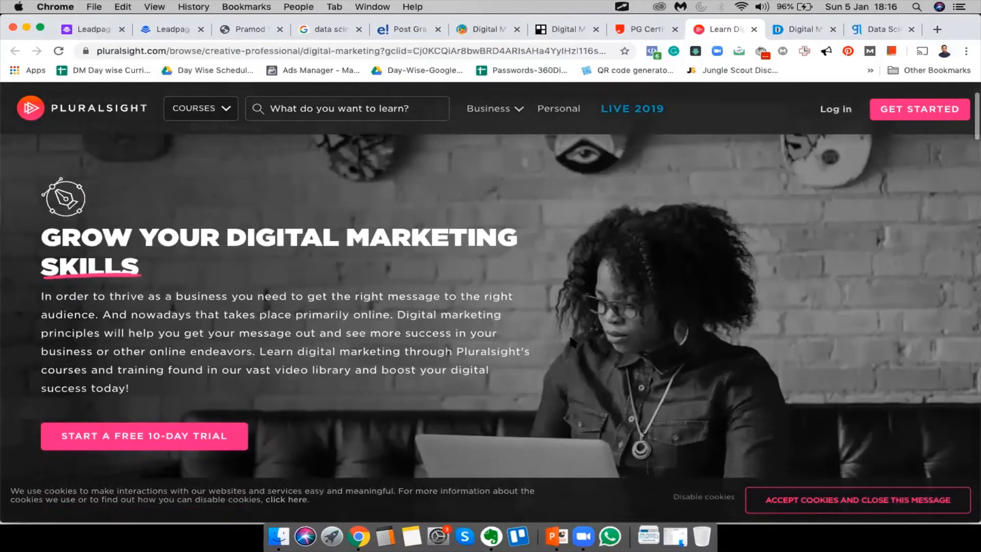
scroll(570, 339, "up", 10)
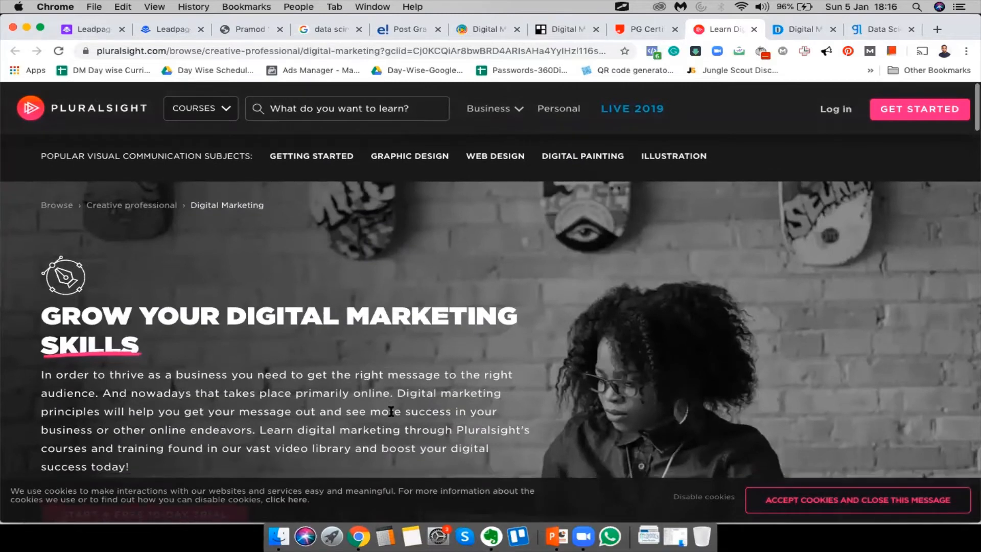
scroll(126, 290, "down", 5)
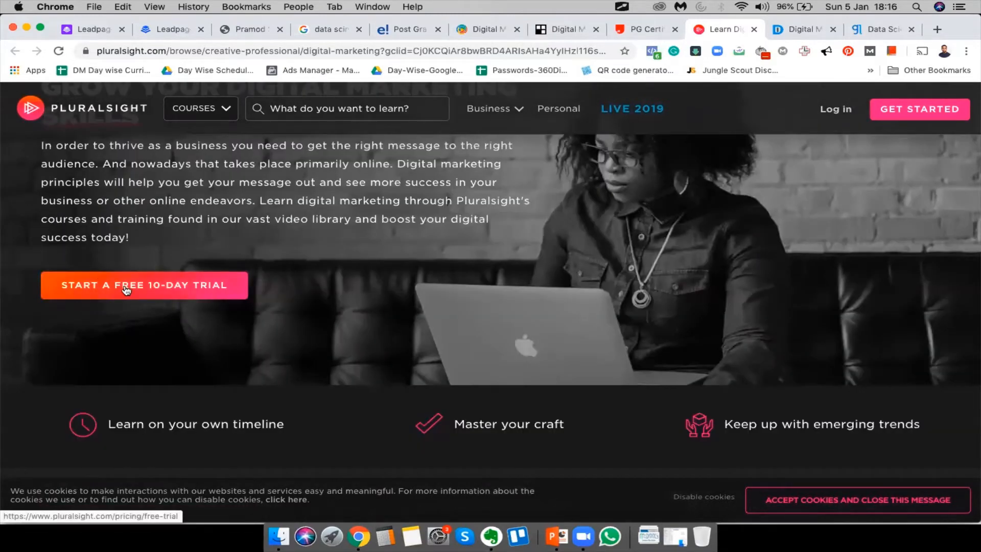
Open Pluralsight's free 10-day trial page, then return to upGrad's PG Certification page
left_click(204, 290)
scroll(559, 345, "down", 2)
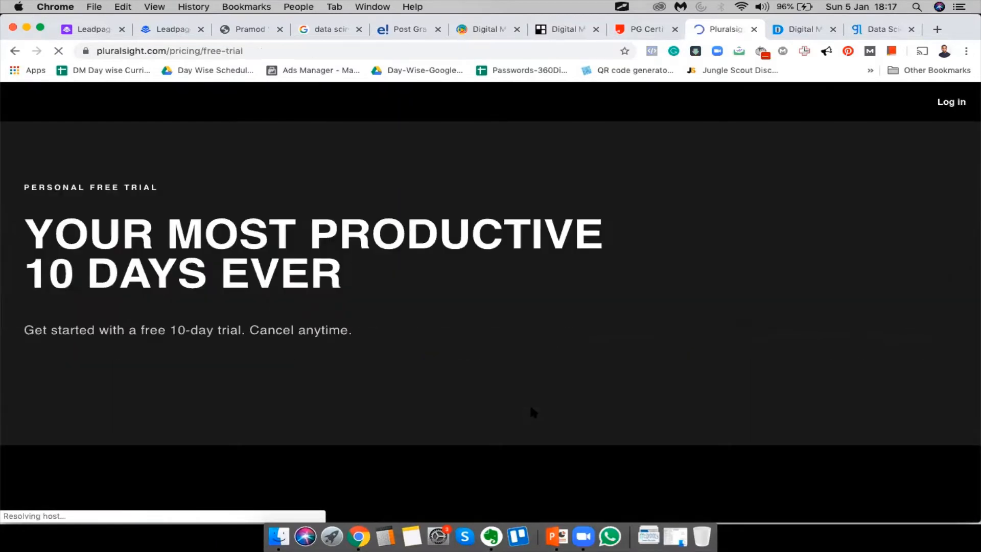
scroll(531, 407, "down", 4)
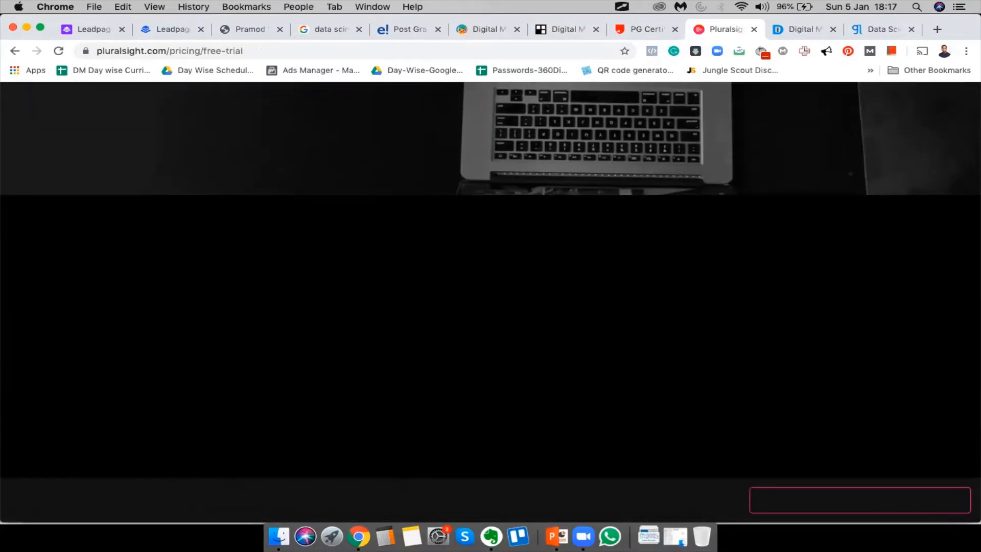
scroll(531, 407, "up", 4)
left_click(633, 29)
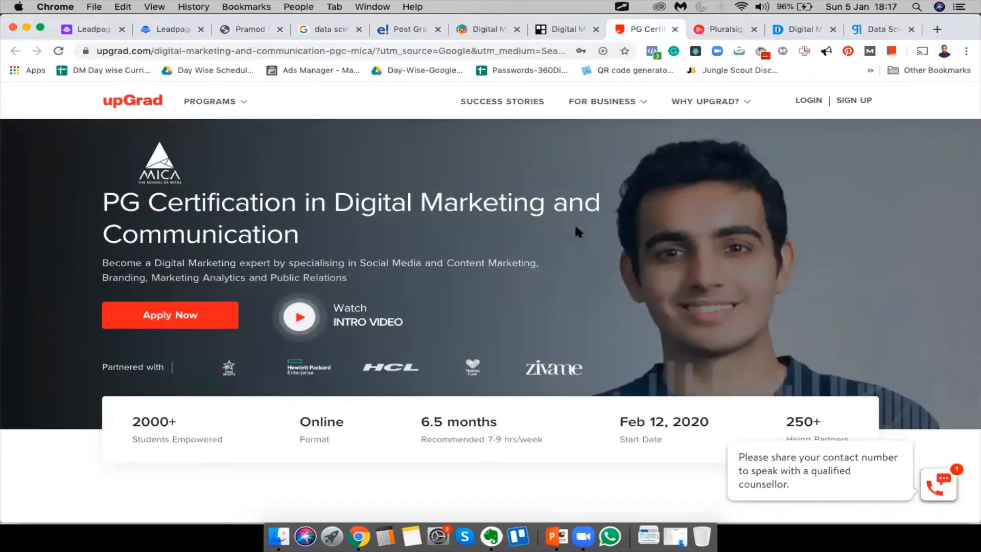
scroll(575, 228, "down", 7)
scroll(575, 227, "down", 20)
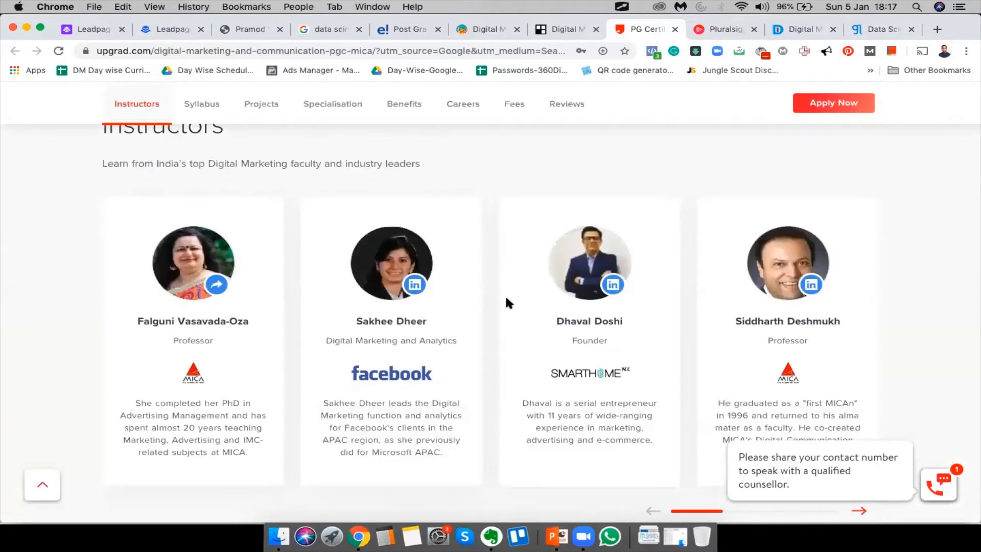
scroll(505, 296, "up", 20)
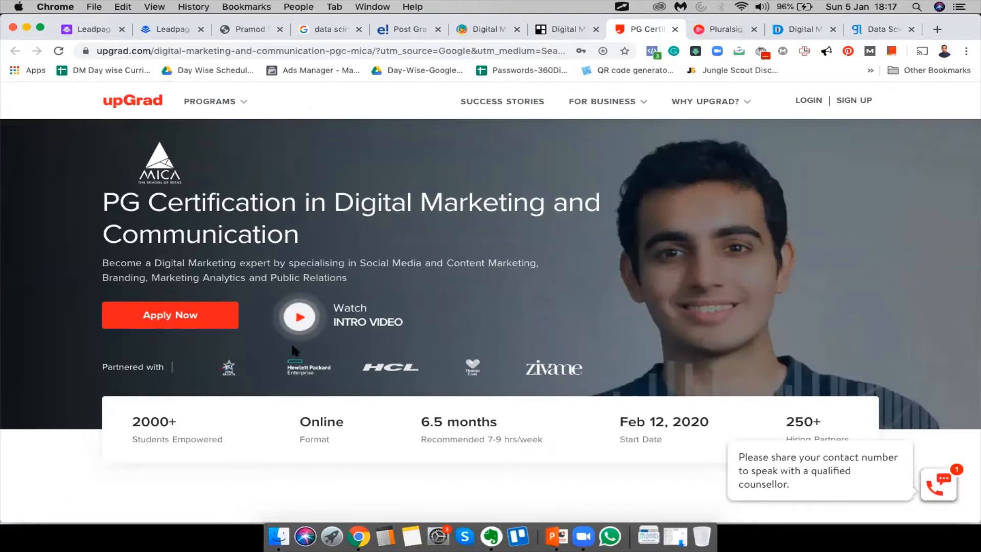
left_click(891, 40)
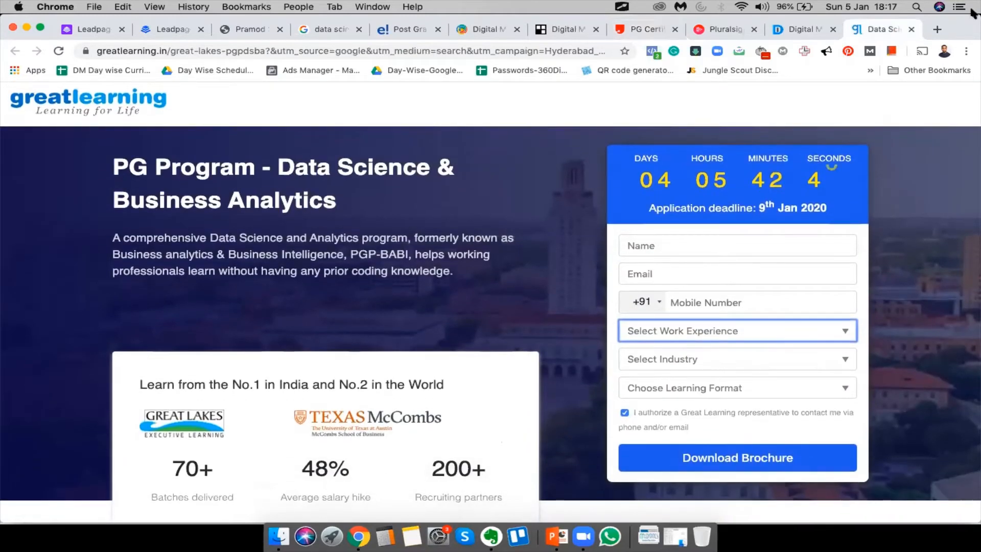
left_click(791, 28)
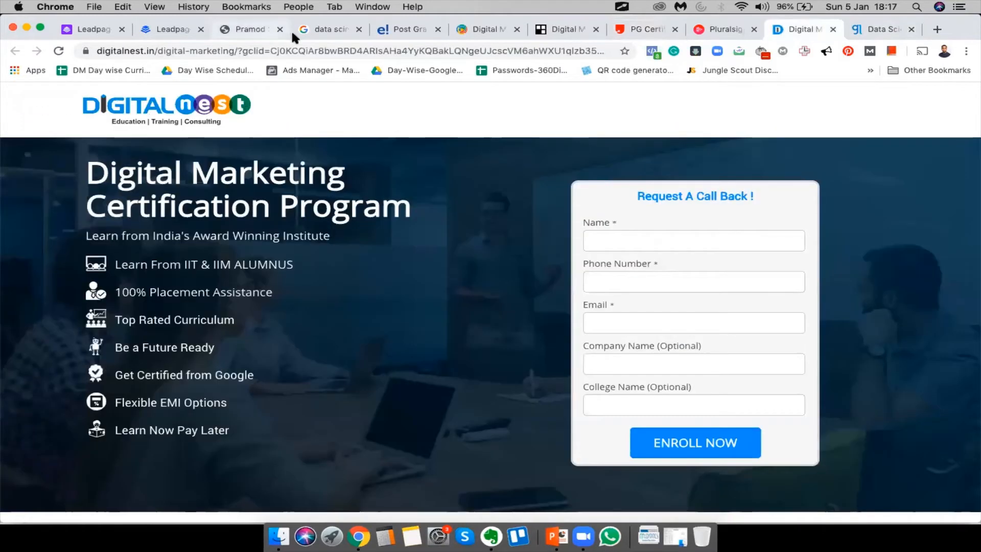
left_click(472, 31)
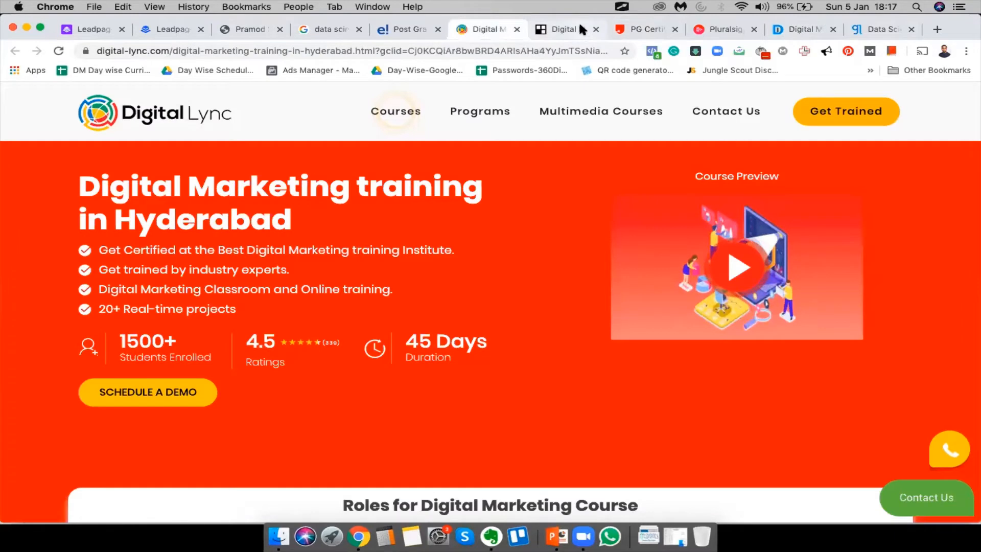
left_click(571, 29)
left_click(640, 34)
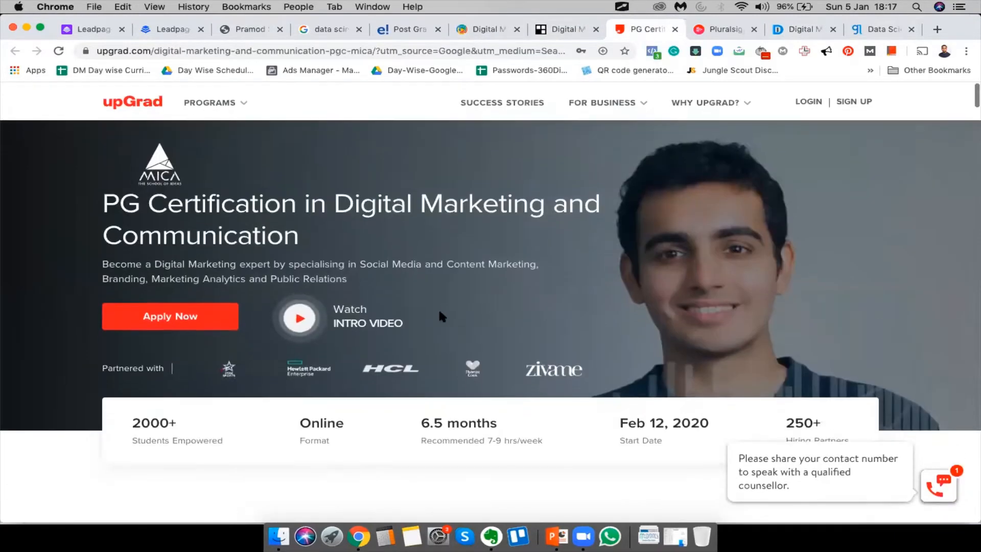
scroll(185, 322, "down", 2)
scroll(185, 322, "down", 20)
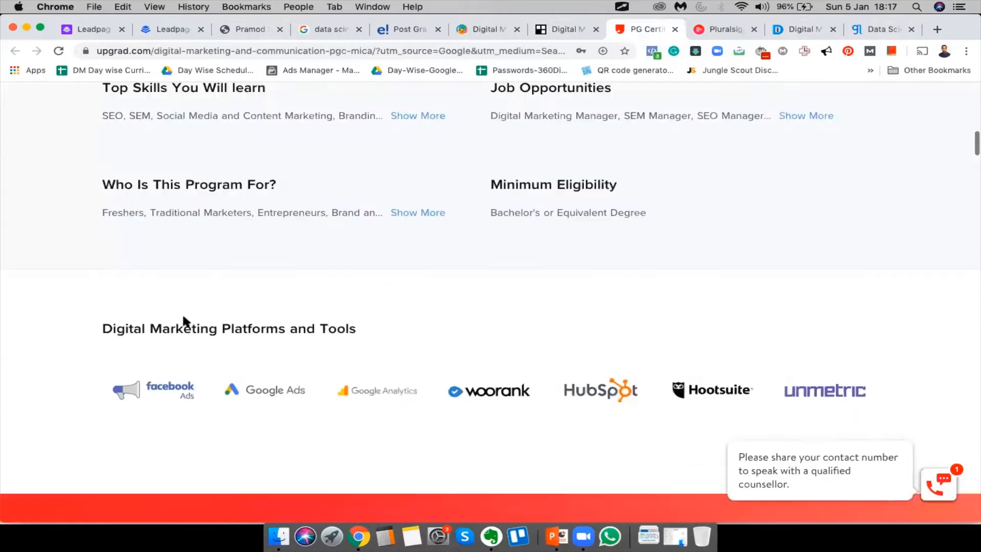
scroll(212, 278, "down", 3)
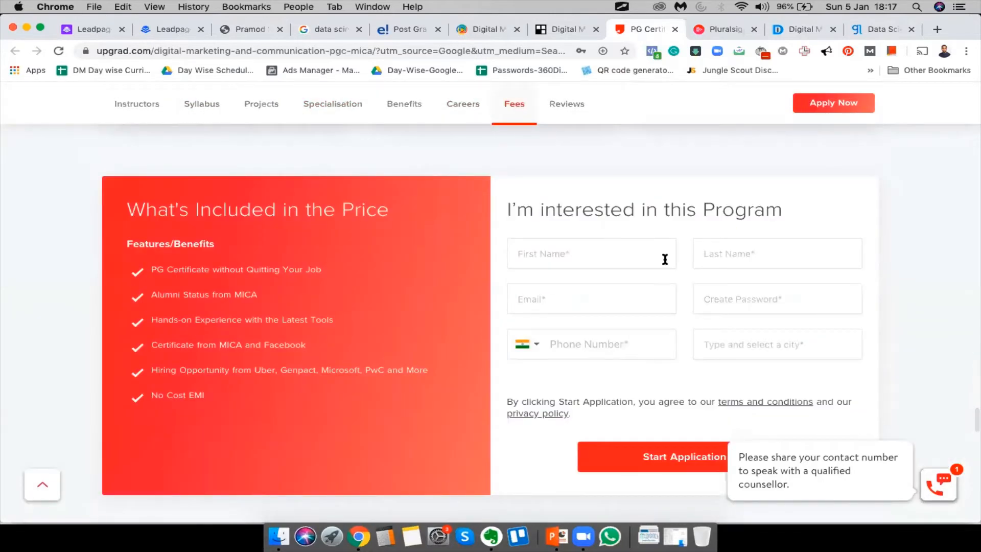
scroll(810, 396, "down", 1)
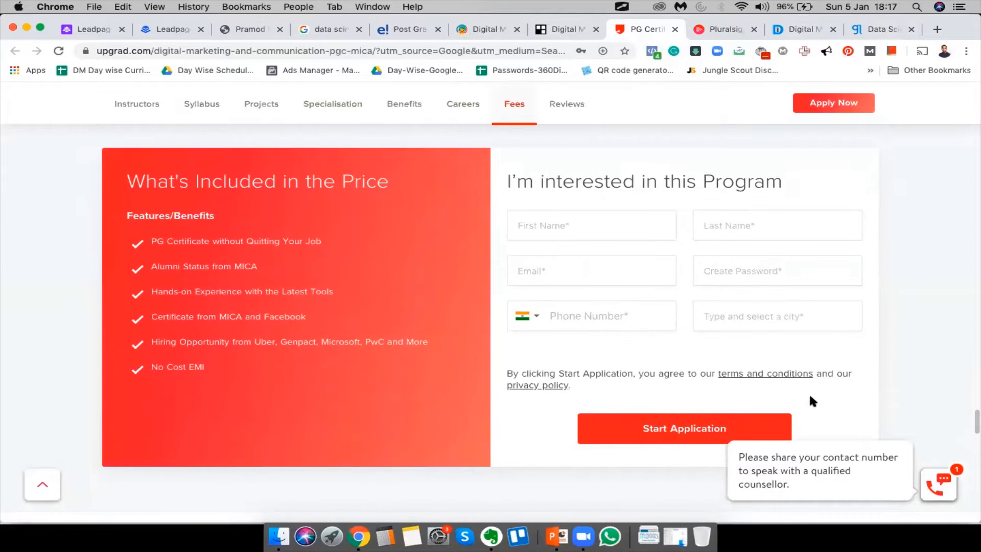
scroll(814, 411, "up", 20)
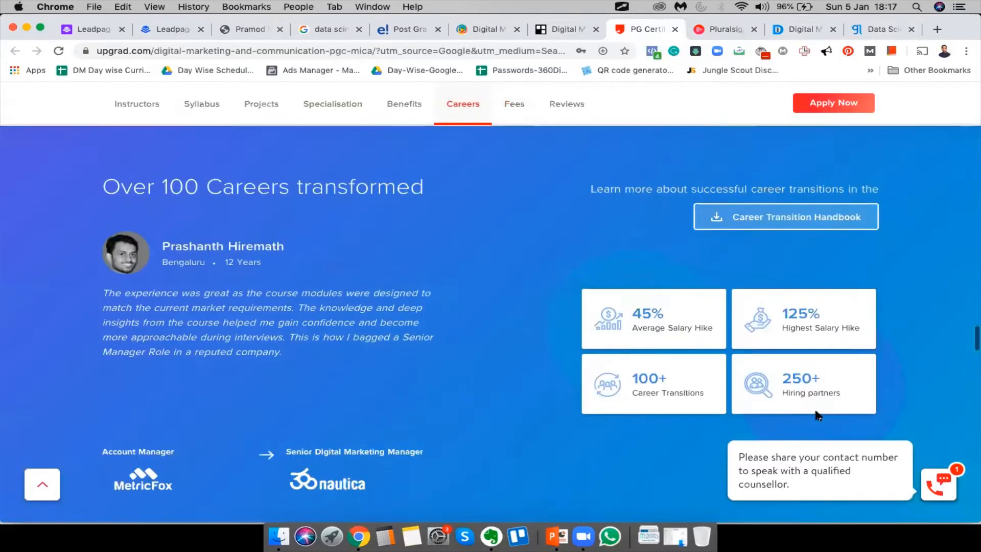
scroll(815, 428, "up", 10)
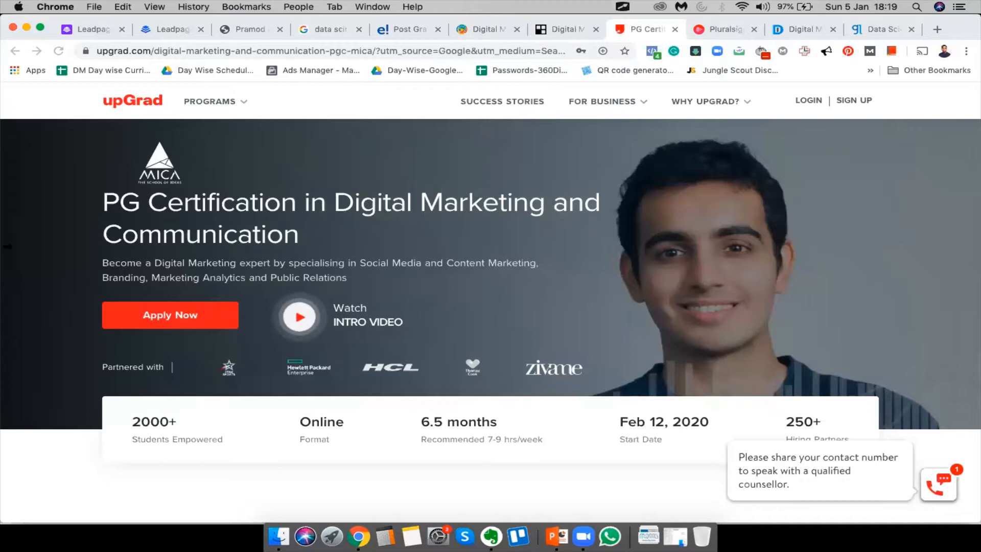
left_click(550, 29)
scroll(263, 274, "up", 5)
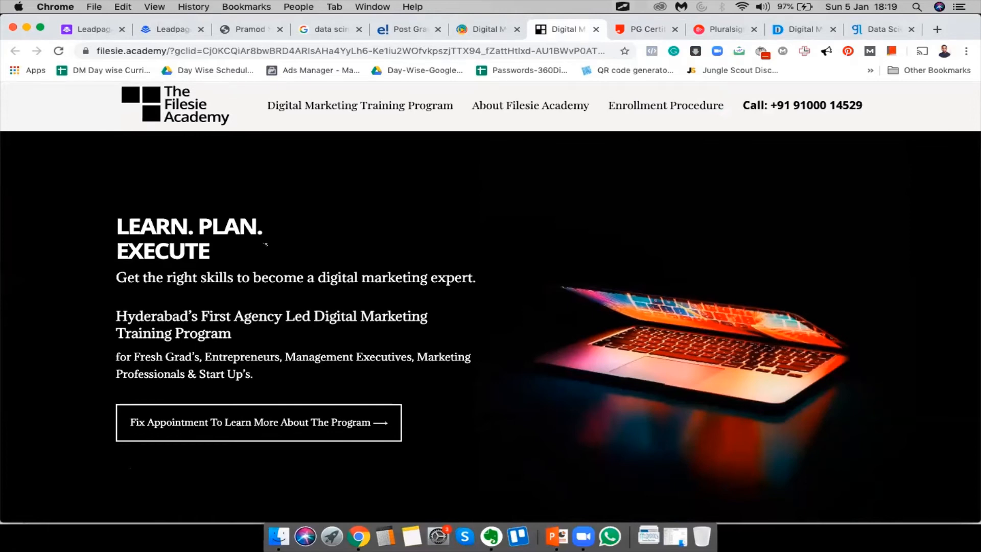
scroll(263, 240, "down", 15)
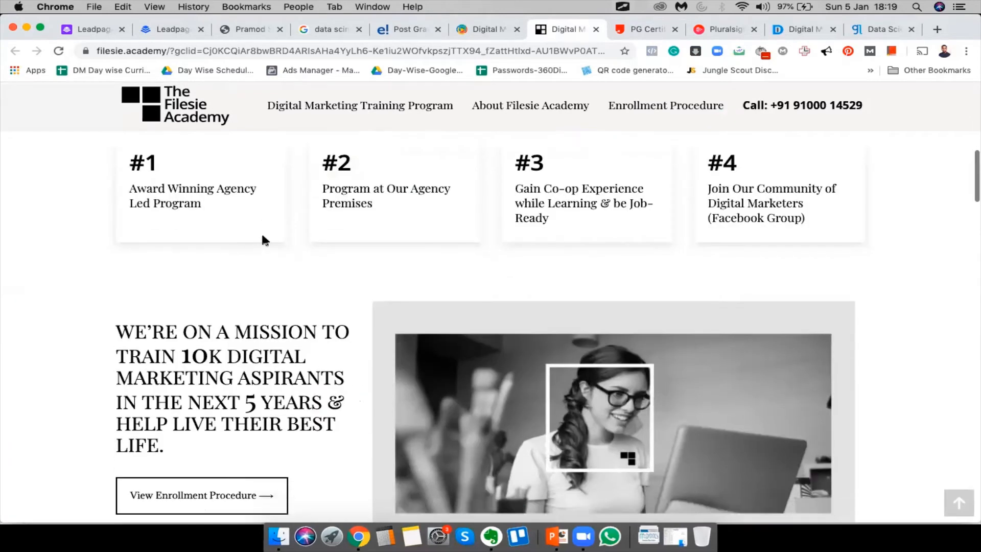
scroll(263, 236, "down", 10)
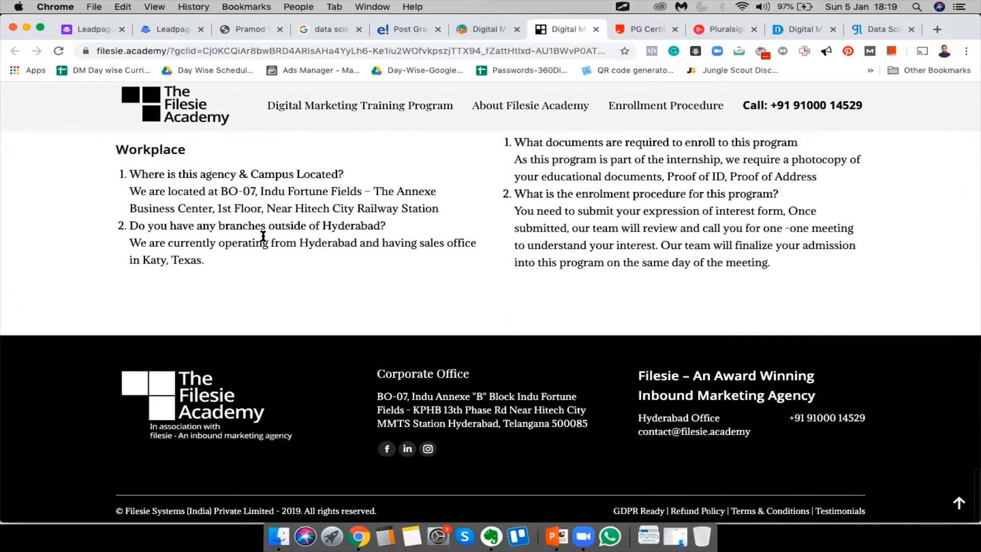
scroll(263, 236, "up", 20)
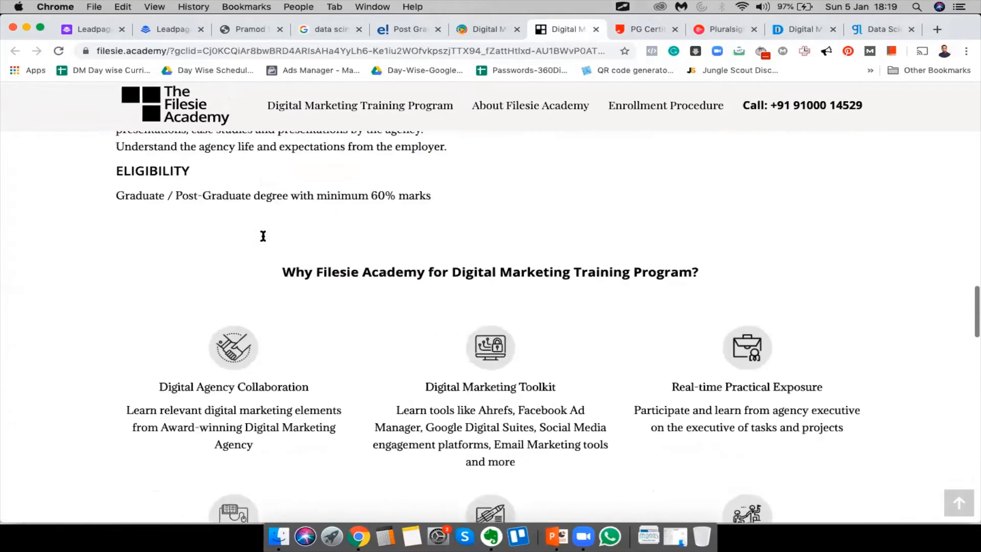
scroll(265, 244, "up", 4)
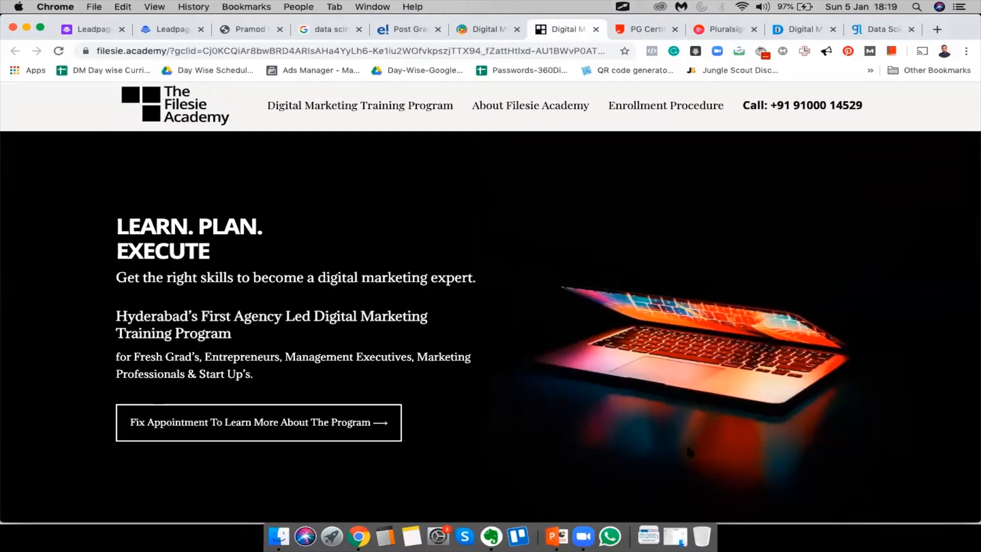
scroll(742, 378, "down", 7)
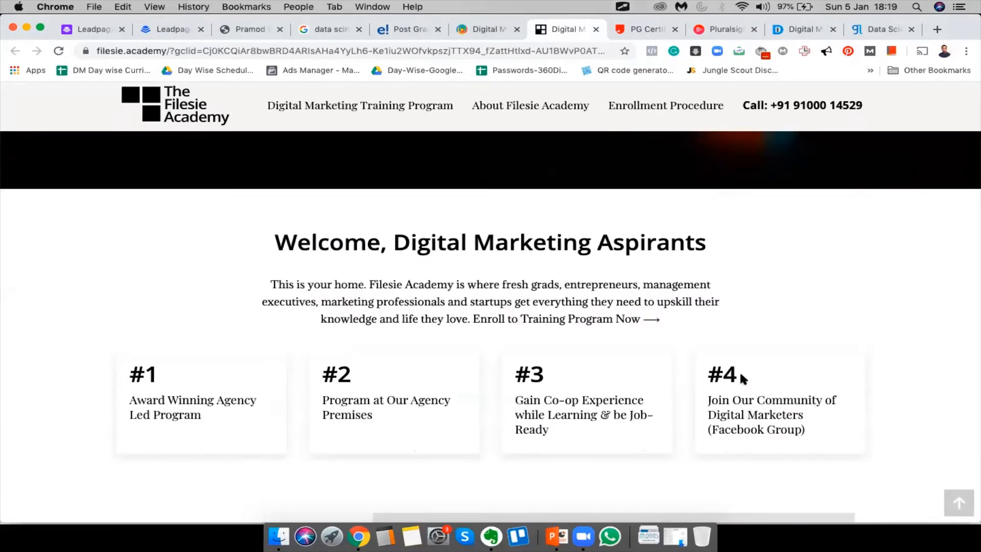
scroll(739, 370, "up", 7)
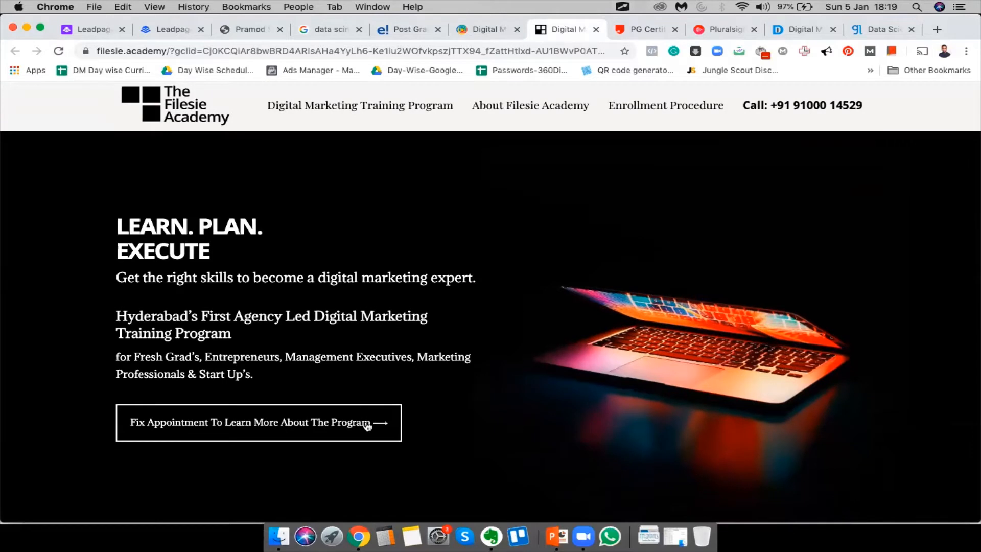
left_click(359, 425)
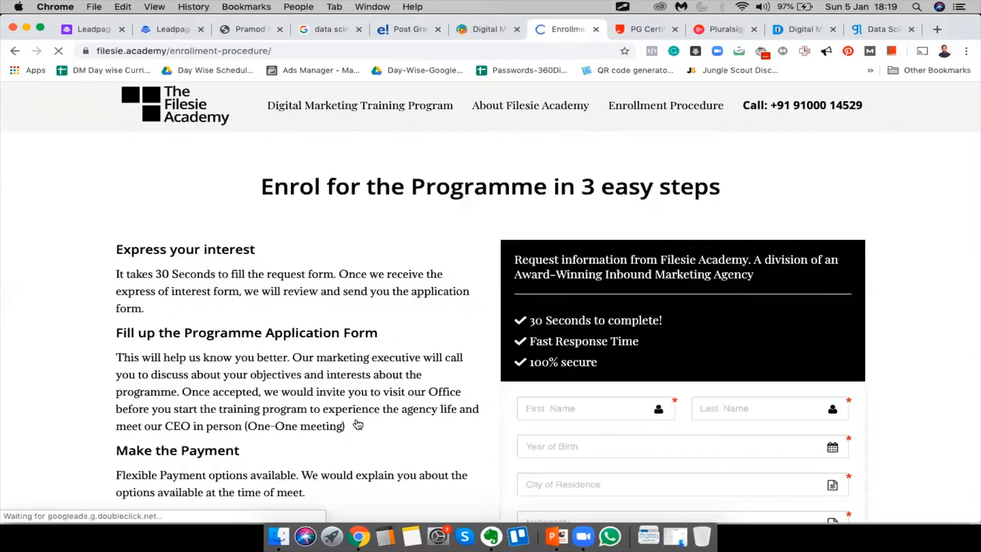
scroll(358, 424, "down", 4)
scroll(358, 424, "down", 3)
scroll(358, 424, "up", 7)
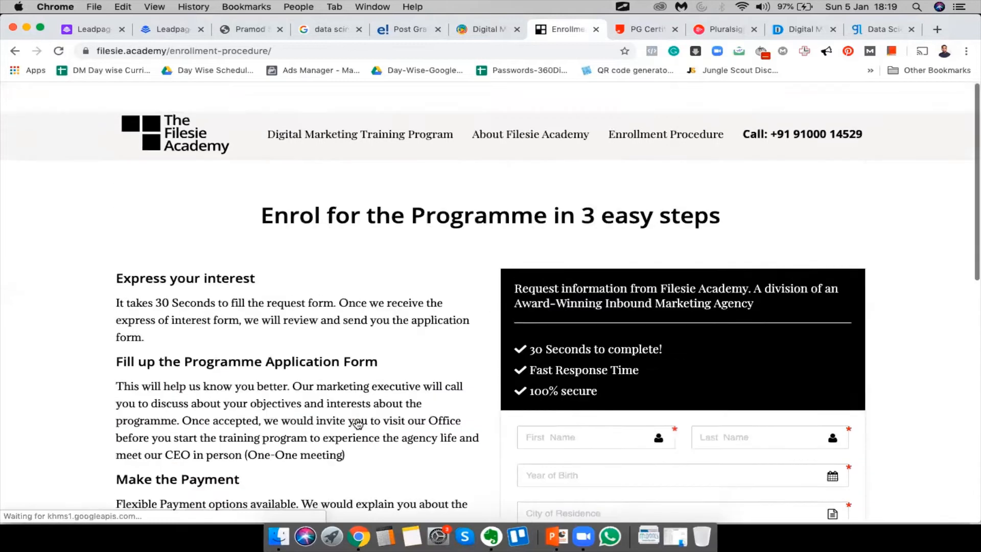
scroll(358, 424, "down", 6)
scroll(358, 423, "down", 5)
scroll(357, 423, "up", 9)
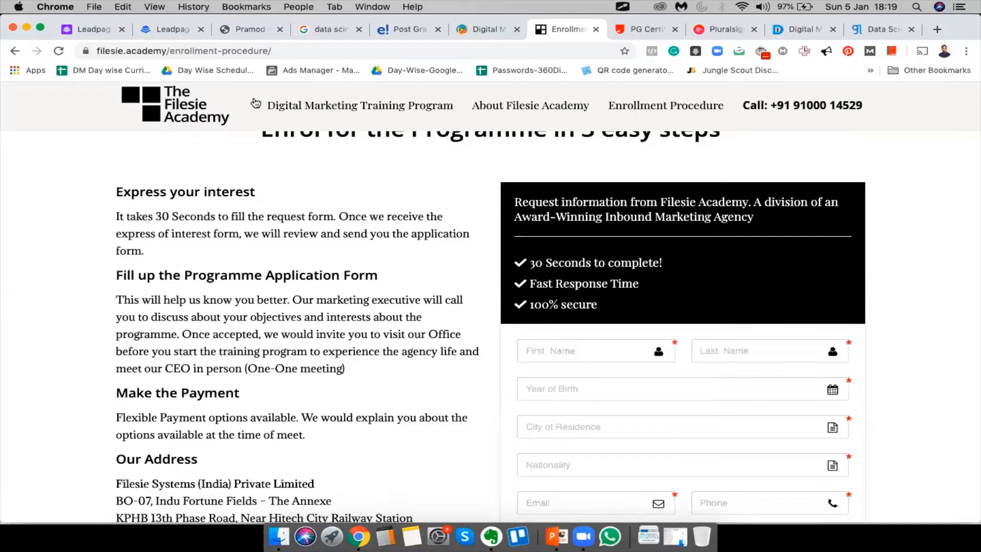
scroll(600, 404, "up", 2)
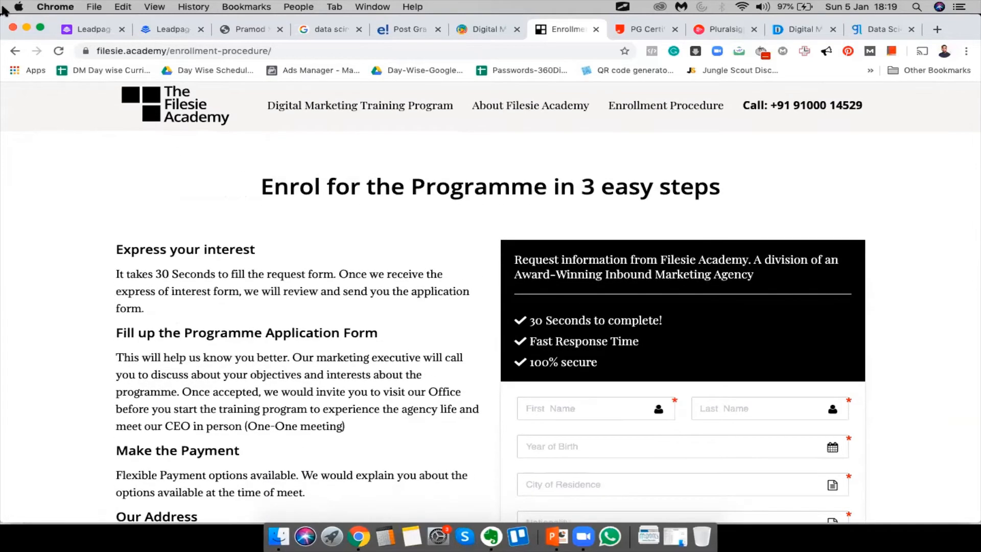
left_click(15, 51)
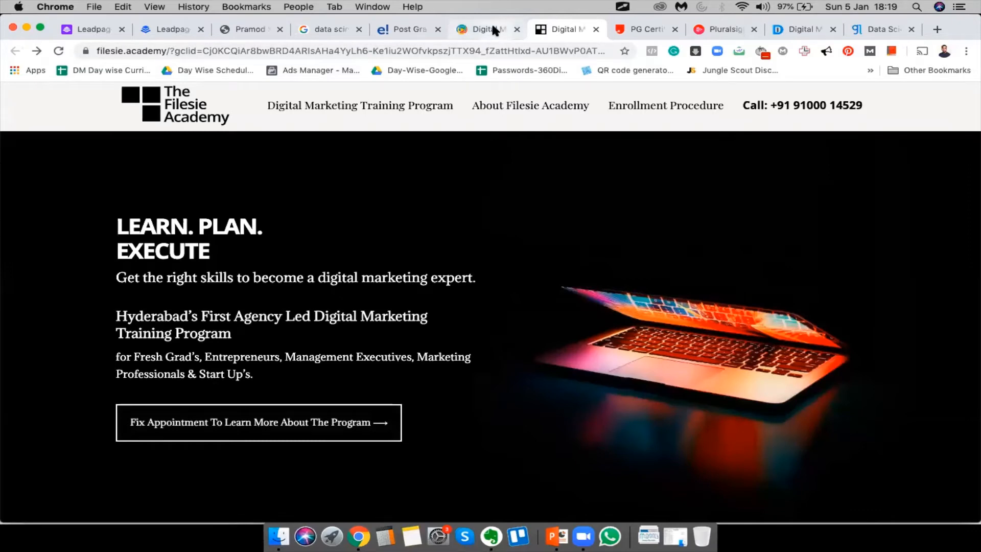
Browse the Digital Lync digital marketing training page
left_click(491, 29)
scroll(450, 371, "down", 2)
scroll(450, 372, "up", 2)
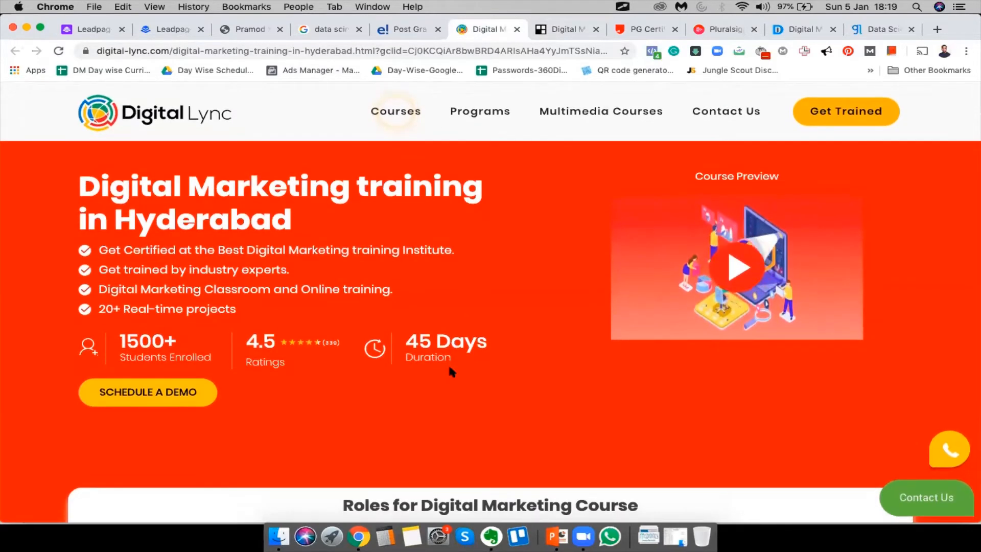
scroll(449, 368, "down", 10)
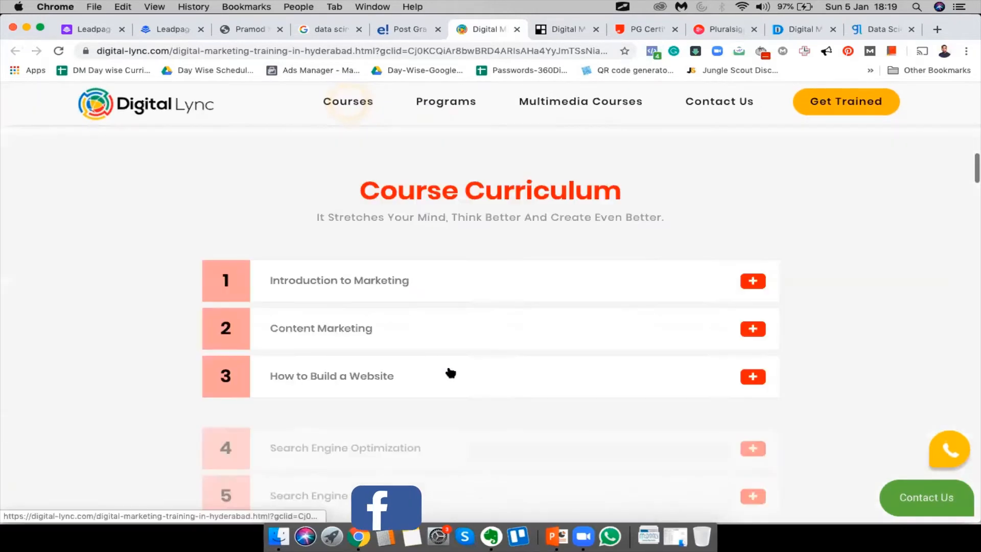
scroll(450, 371, "down", 15)
scroll(449, 367, "up", 20)
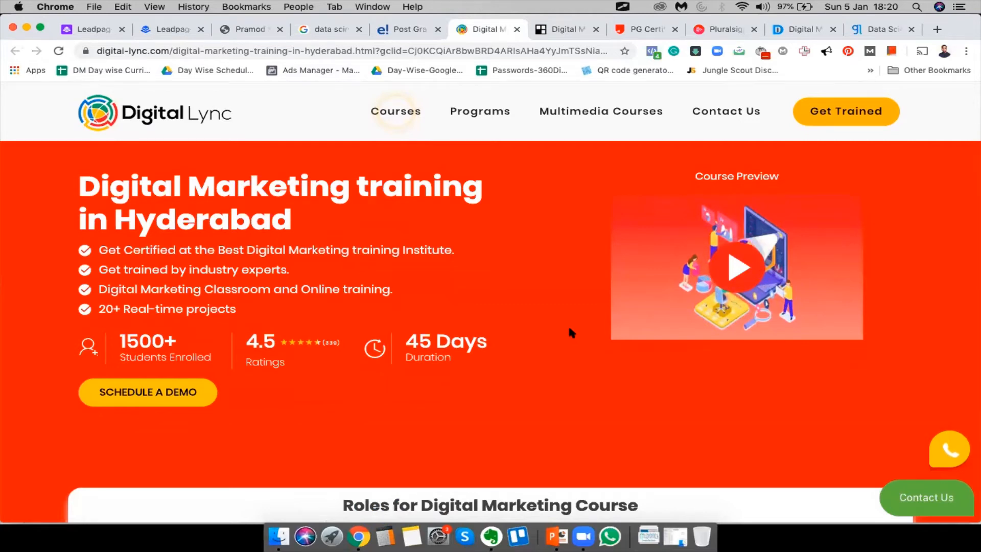
Open and close the Schedule a Demo form, then return to Edureka's PG Program page
left_click(179, 393)
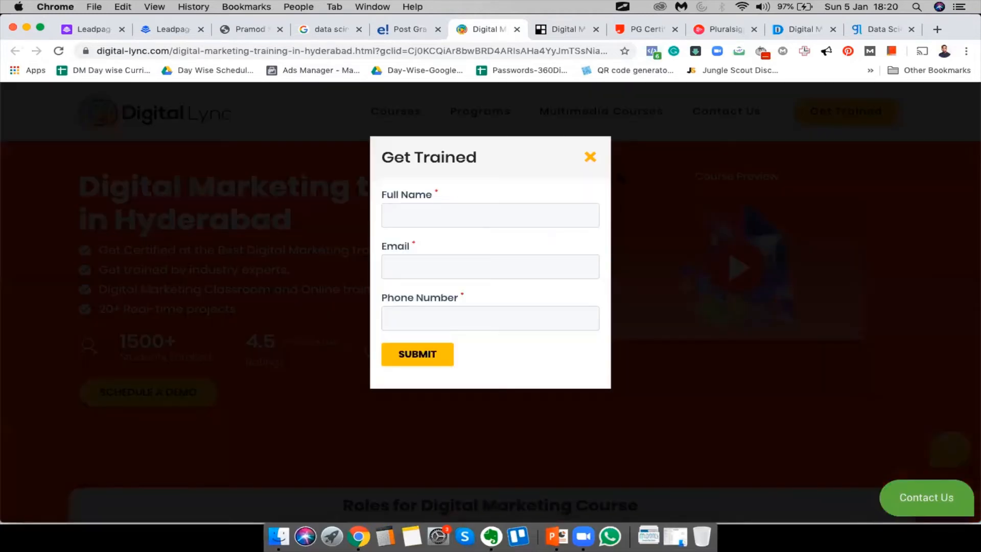
left_click(590, 160)
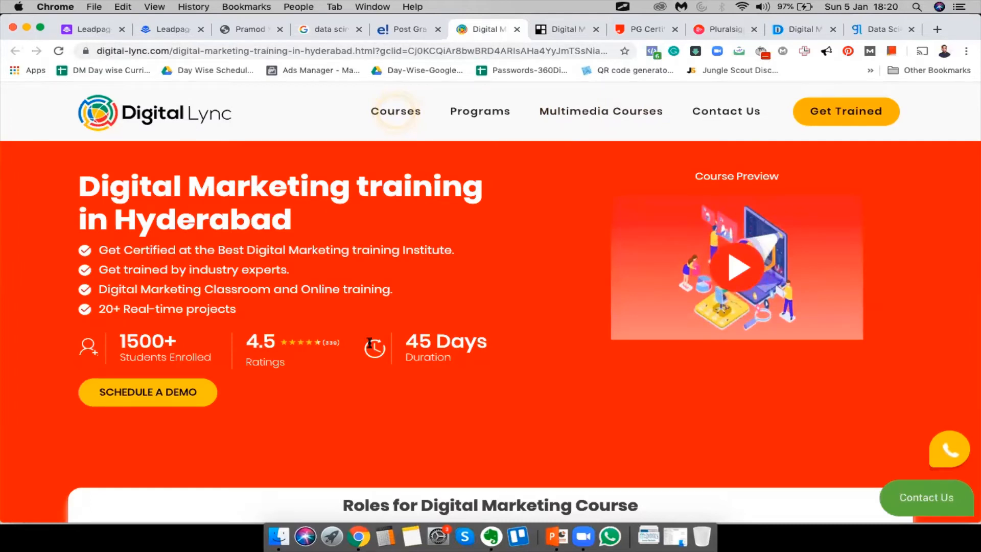
left_click(389, 32)
scroll(202, 386, "down", 7)
scroll(194, 358, "up", 7)
left_click(167, 312)
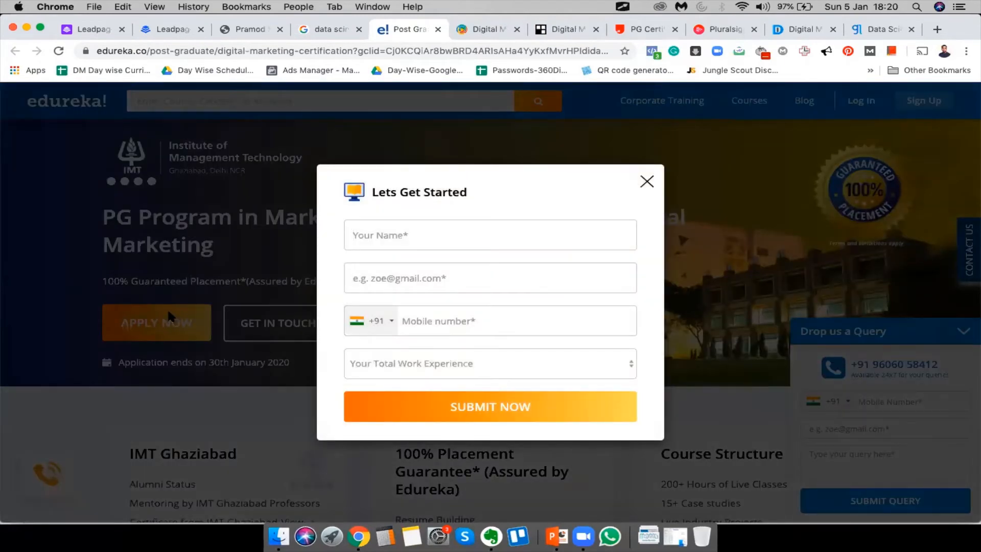
left_click(646, 182)
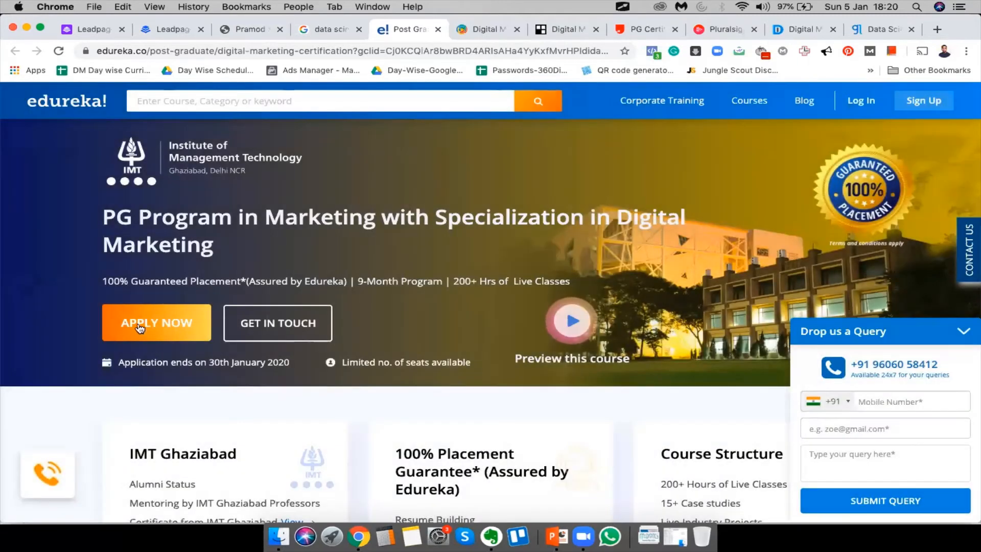
left_click(152, 326)
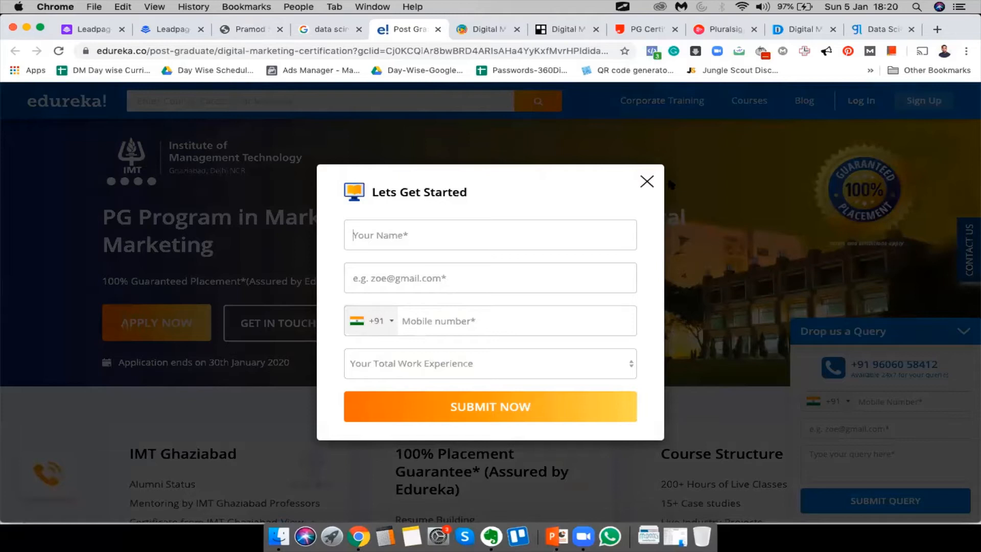
left_click(645, 182)
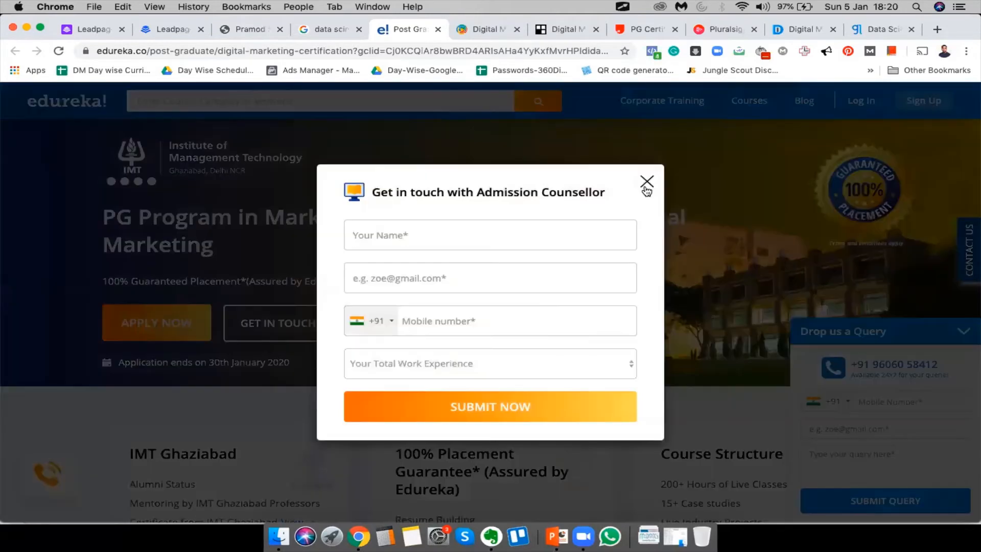
left_click(646, 183)
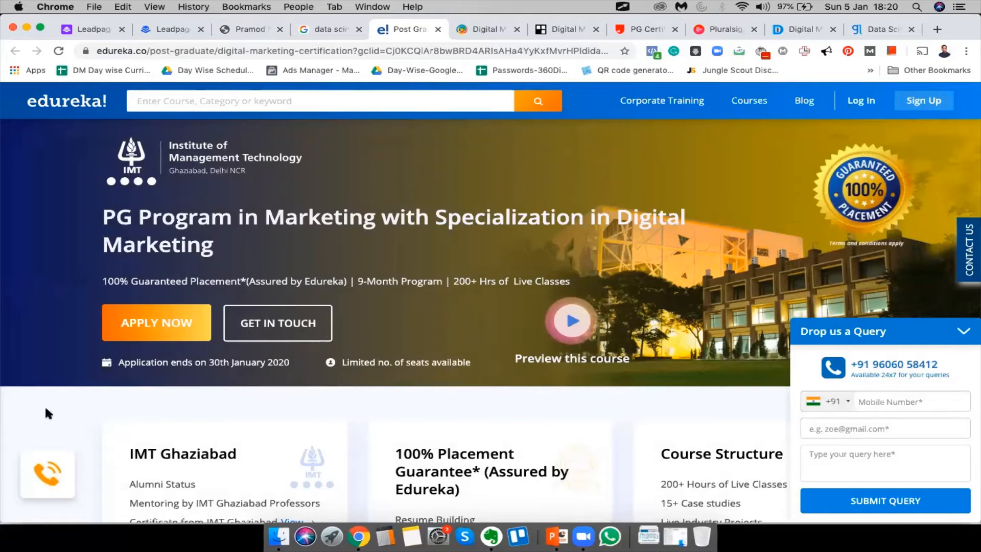
left_click(289, 332)
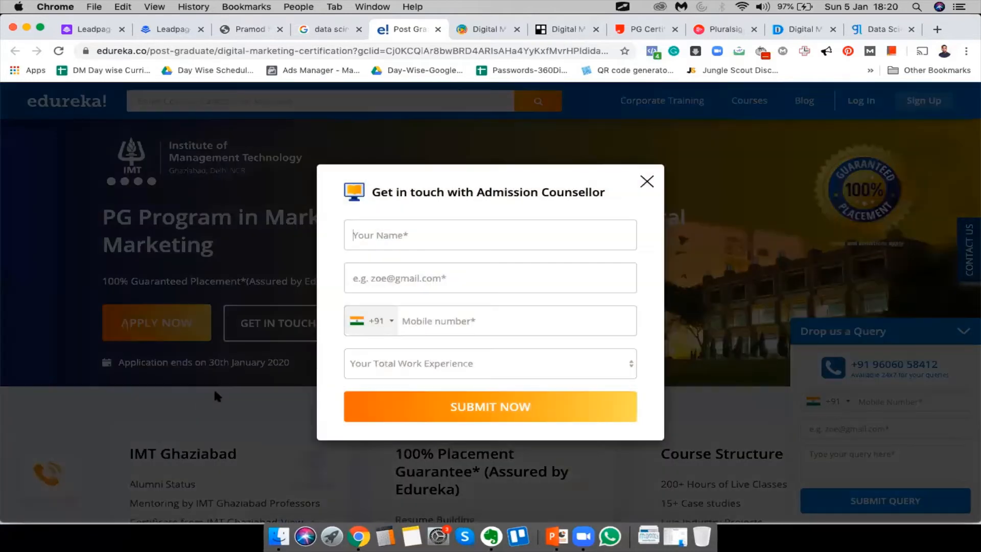
left_click(214, 387)
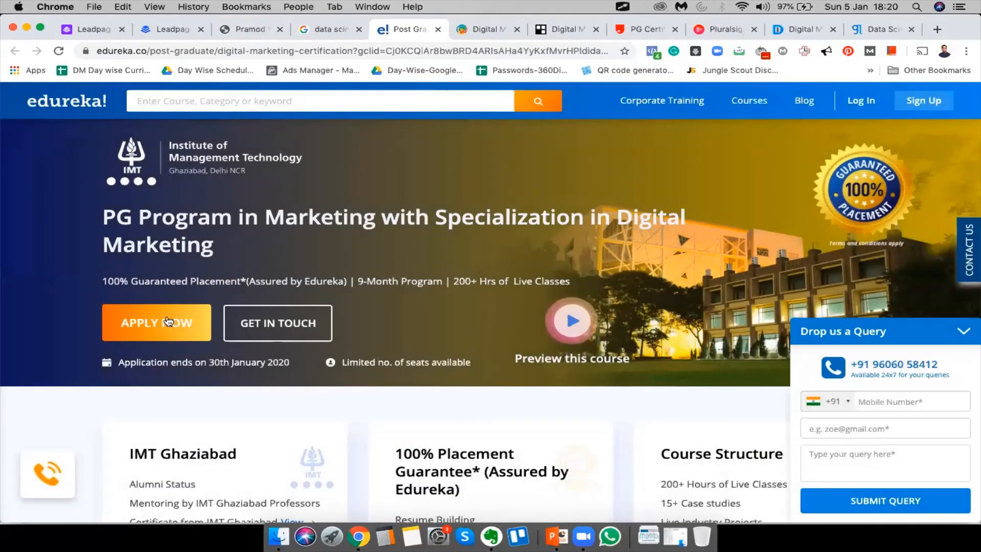
scroll(216, 358, "down", 7)
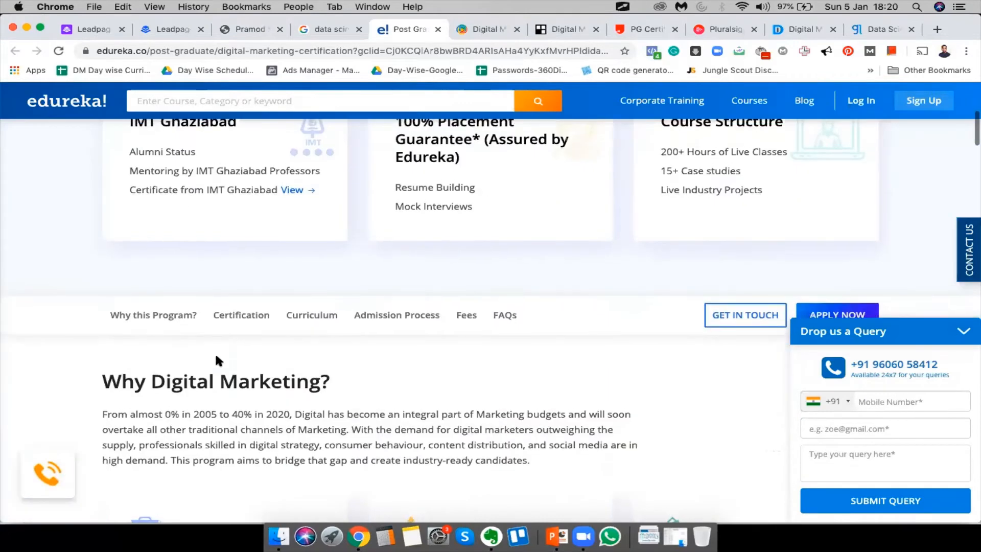
scroll(217, 359, "down", 20)
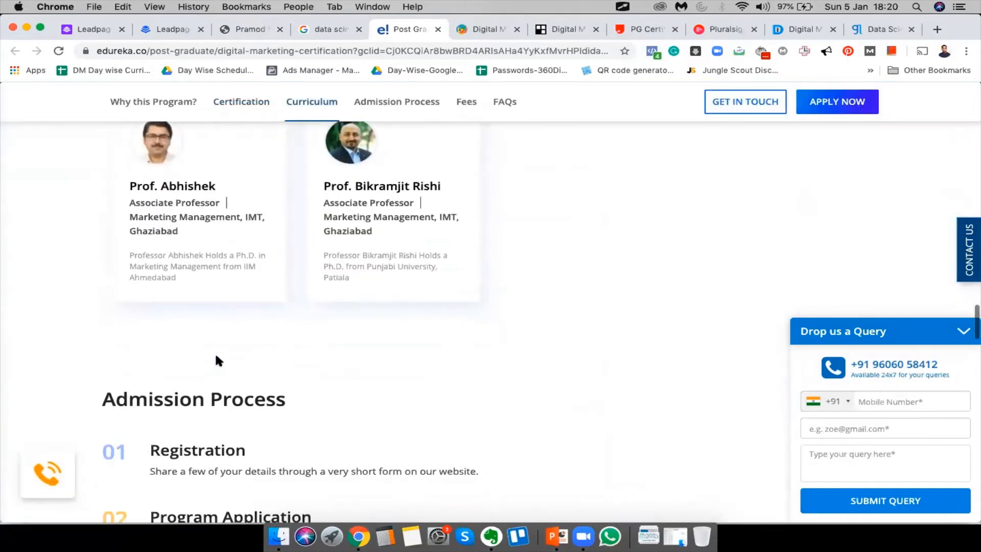
scroll(215, 351, "down", 10)
scroll(211, 351, "up", 20)
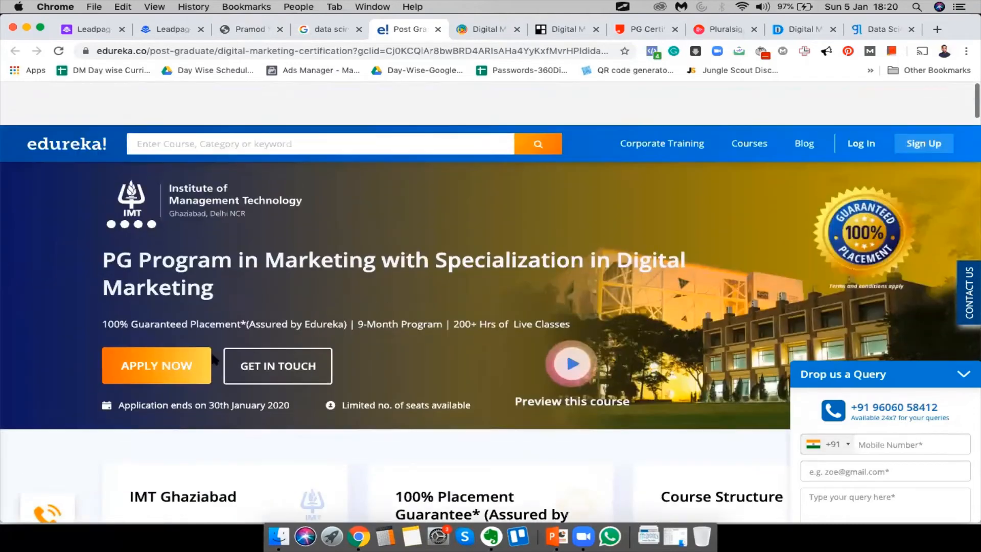
Switch to the Great Learning data science tab and click into the form's Name field
left_click(851, 31)
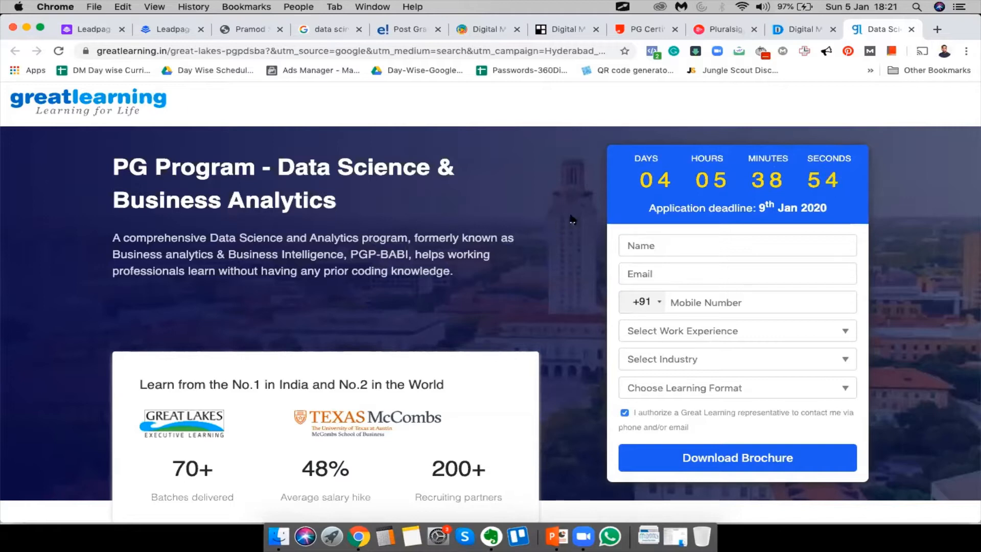
left_click(677, 249)
left_click(655, 177)
Circle the brochure form in green with the annotation tool, then clear the drawing
key("alt+Tab")
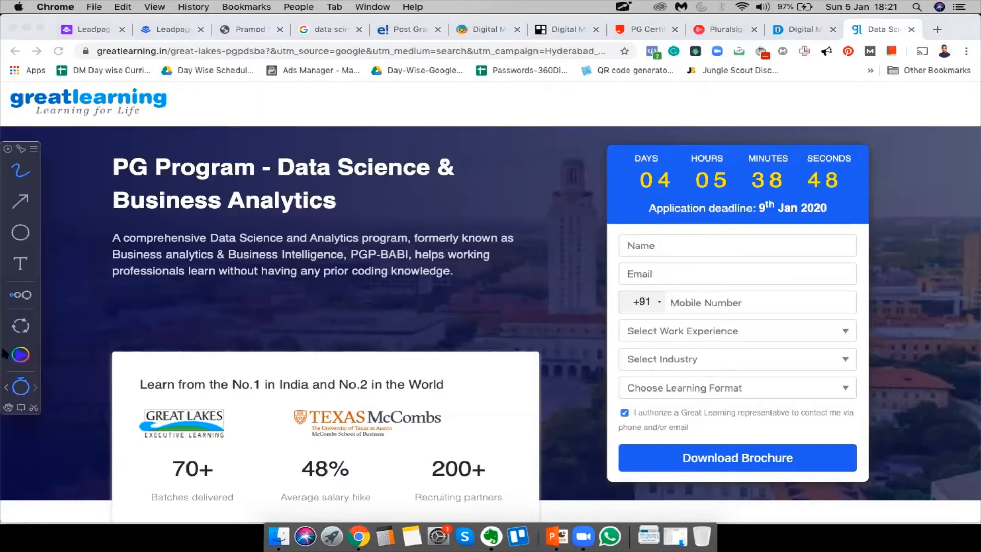
left_click(19, 355)
left_click(99, 303)
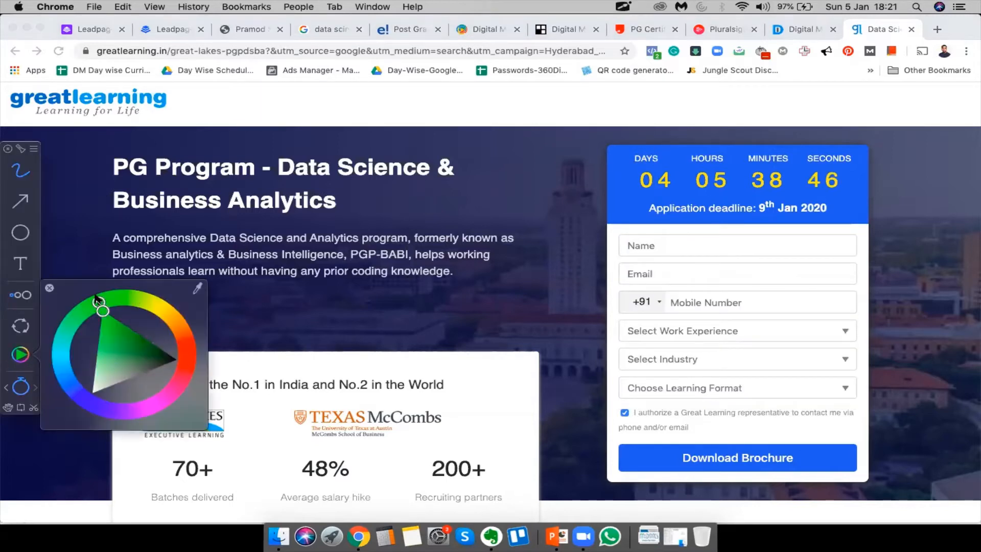
mouse_move(637, 121)
left_mouse_down()
mouse_move(609, 131)
mouse_move(587, 382)
mouse_move(605, 501)
mouse_move(967, 493)
mouse_move(886, 189)
mouse_move(627, 119)
left_mouse_up()
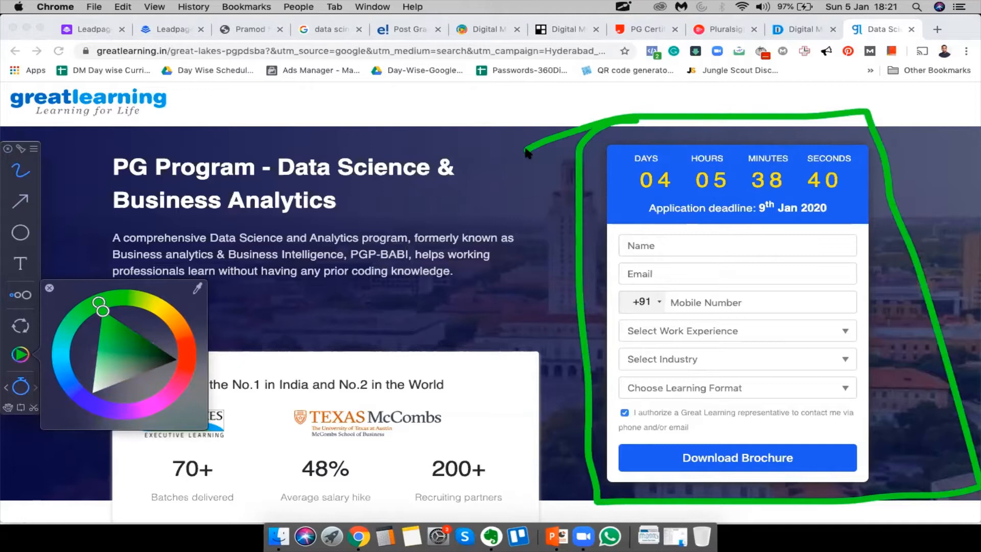
key("Escape")
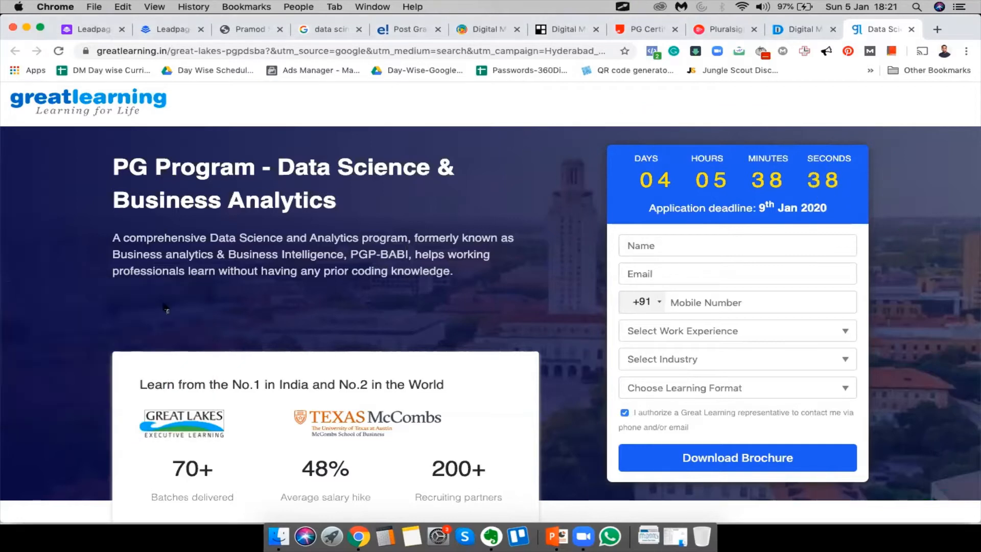
Expand Data Science Techniques in the Curriculum Snapshot to list its topics
scroll(114, 360, "down", 1)
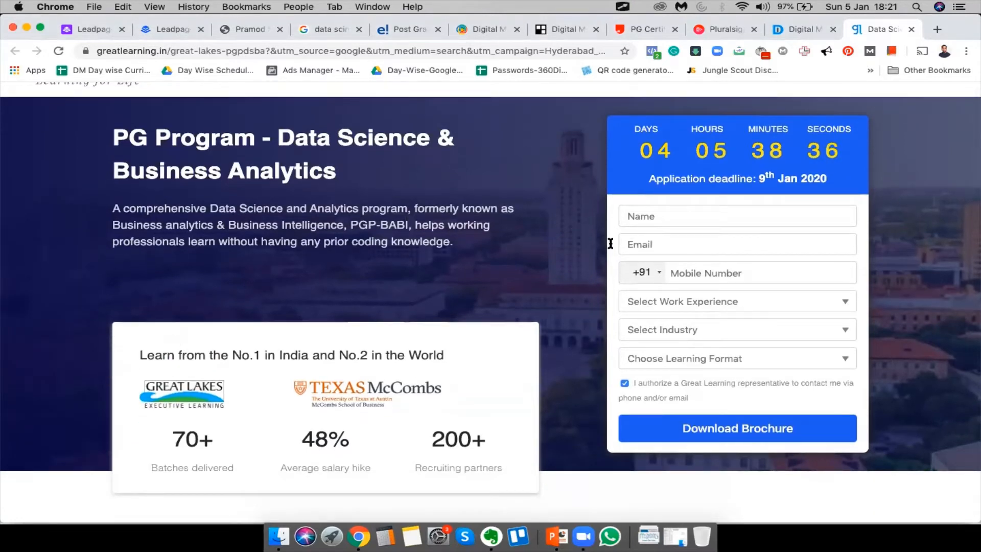
left_click(634, 217)
scroll(788, 409, "down", 15)
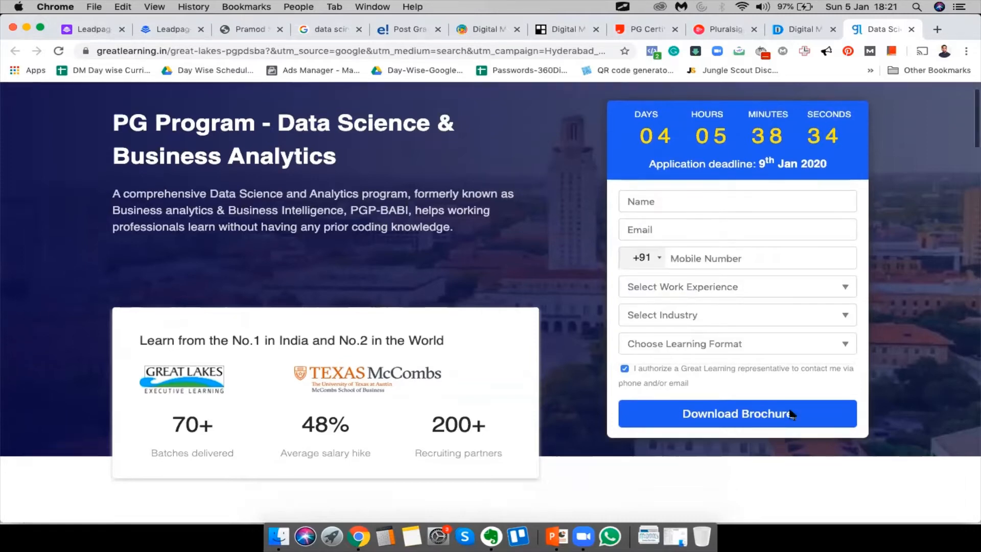
scroll(789, 410, "down", 3)
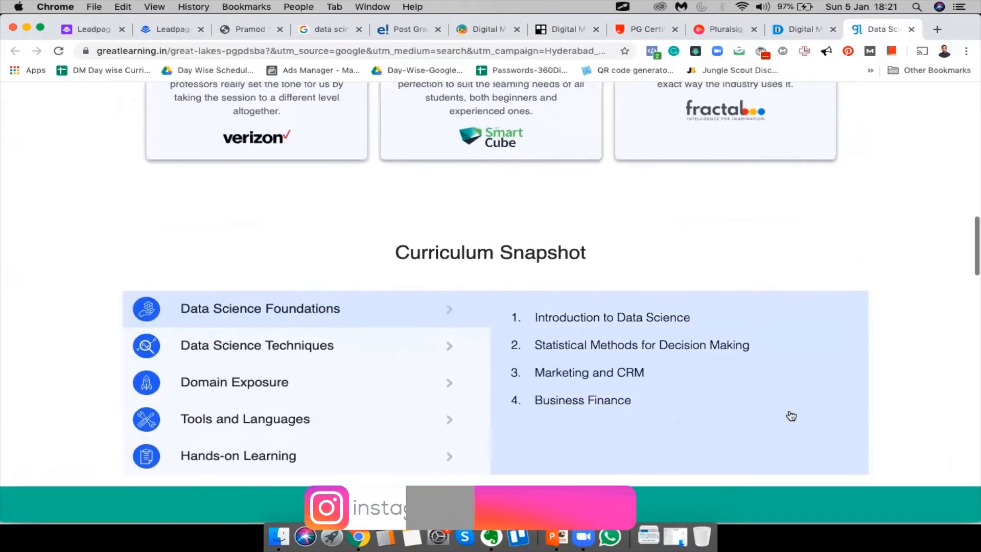
left_click(292, 357)
Select the words 'International' and 'Certification' in the course highlights
scroll(80, 358, "down", 20)
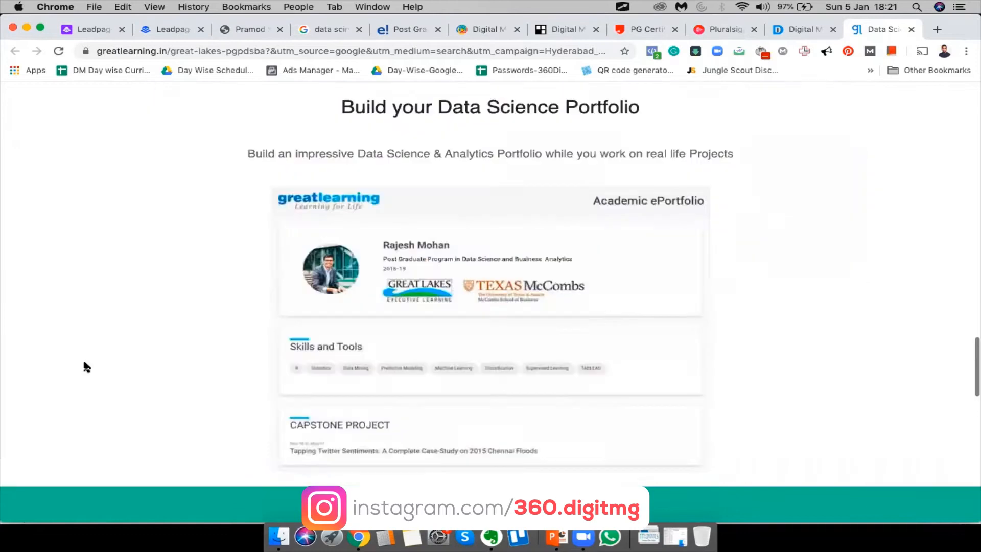
scroll(379, 354, "down", 5)
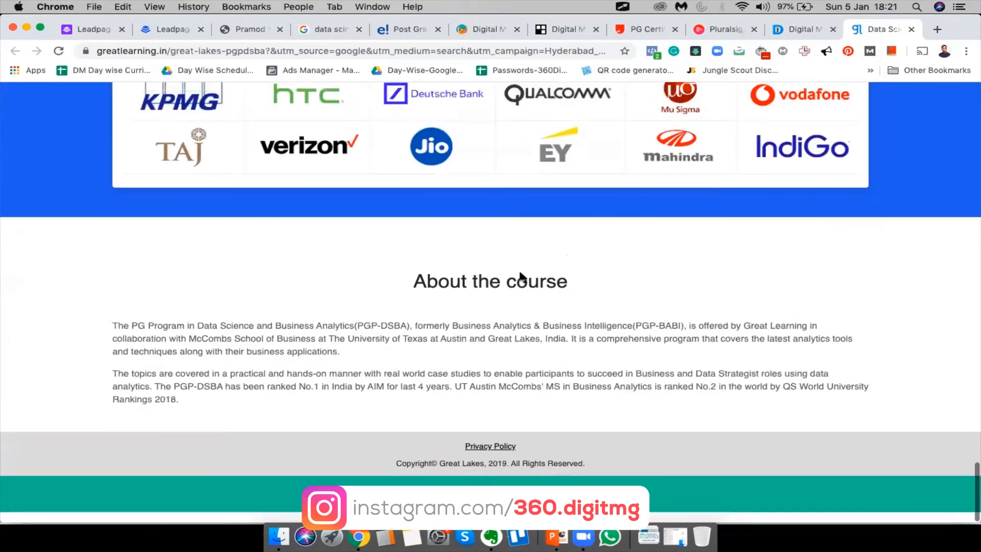
scroll(672, 285, "up", 20)
scroll(672, 284, "up", 20)
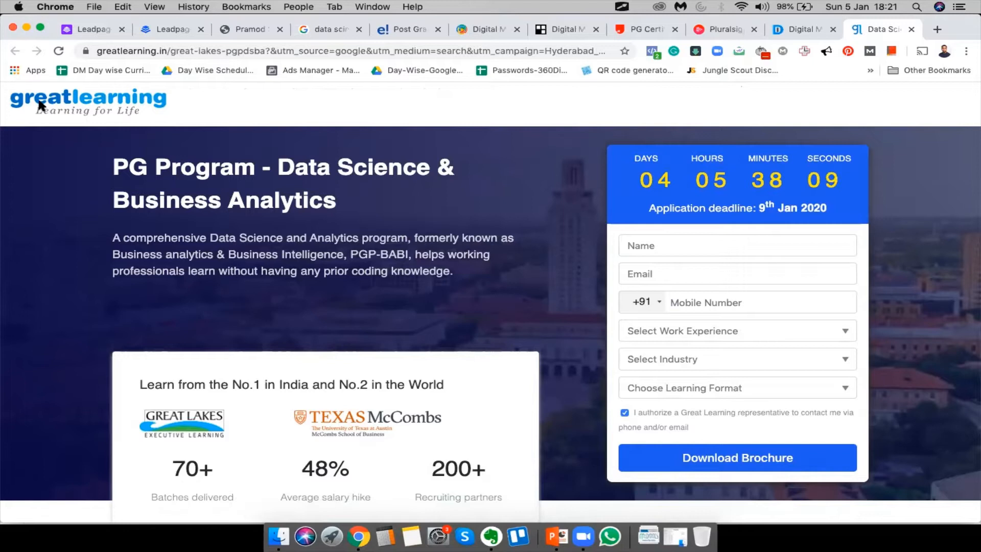
scroll(275, 307, "down", 5)
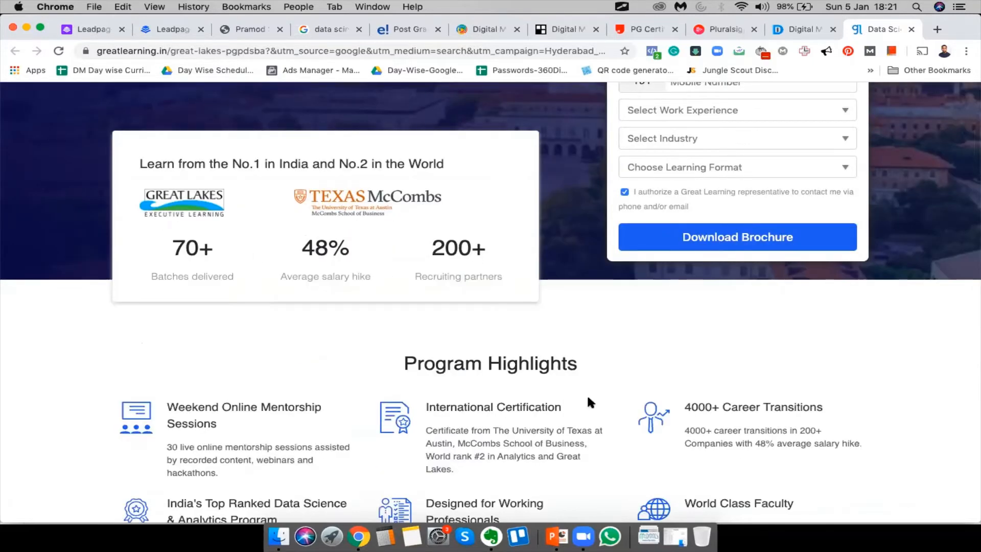
scroll(587, 401, "down", 7)
scroll(586, 400, "up", 5)
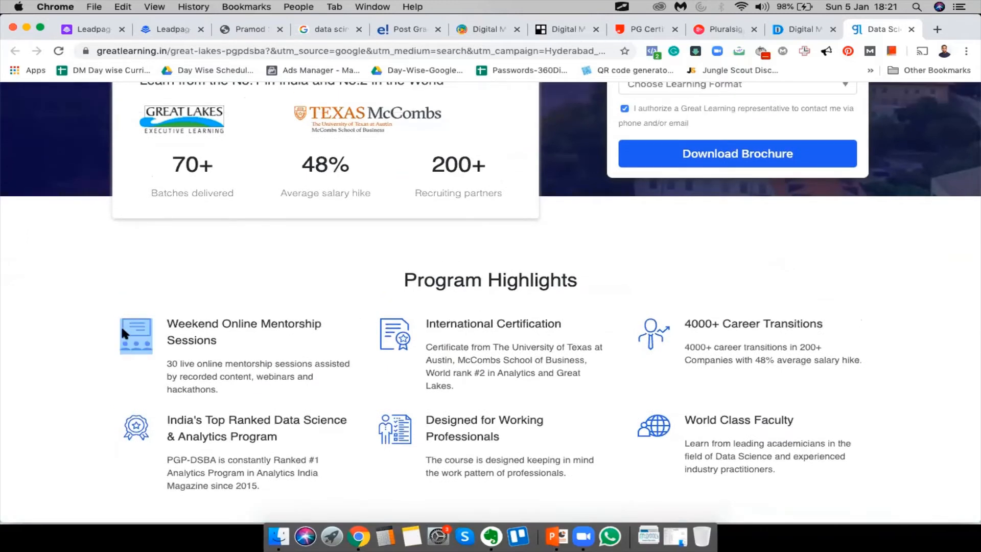
double_click(256, 324)
double_click(434, 322)
double_click(531, 323)
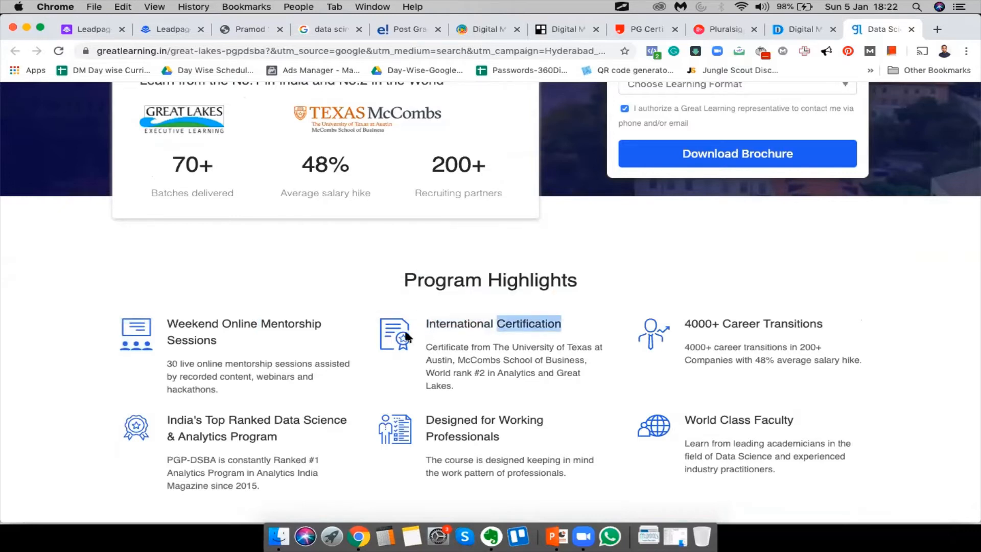
Advance the student stories carousel to the next three alumni and scroll further down
scroll(403, 328, "down", 10)
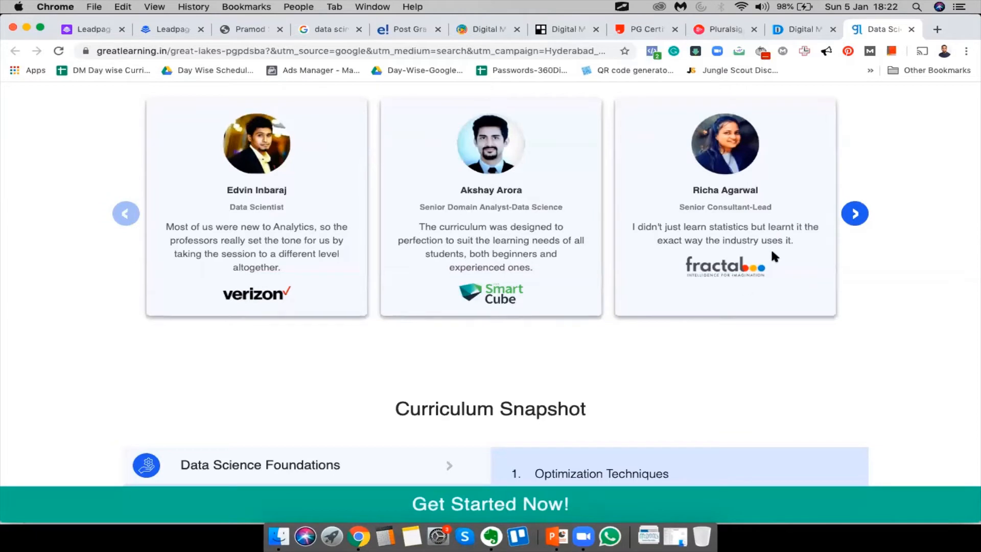
left_click(856, 215)
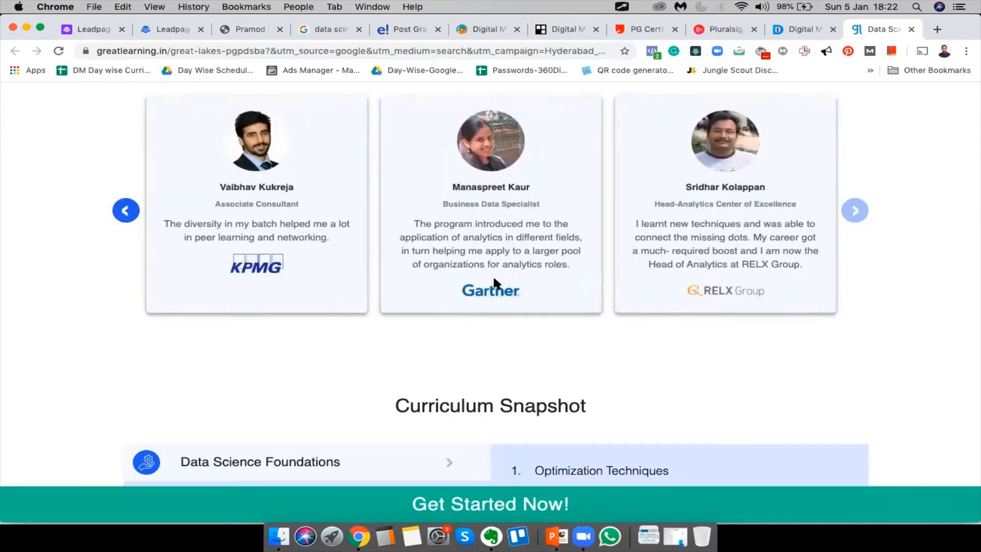
scroll(493, 281, "down", 15)
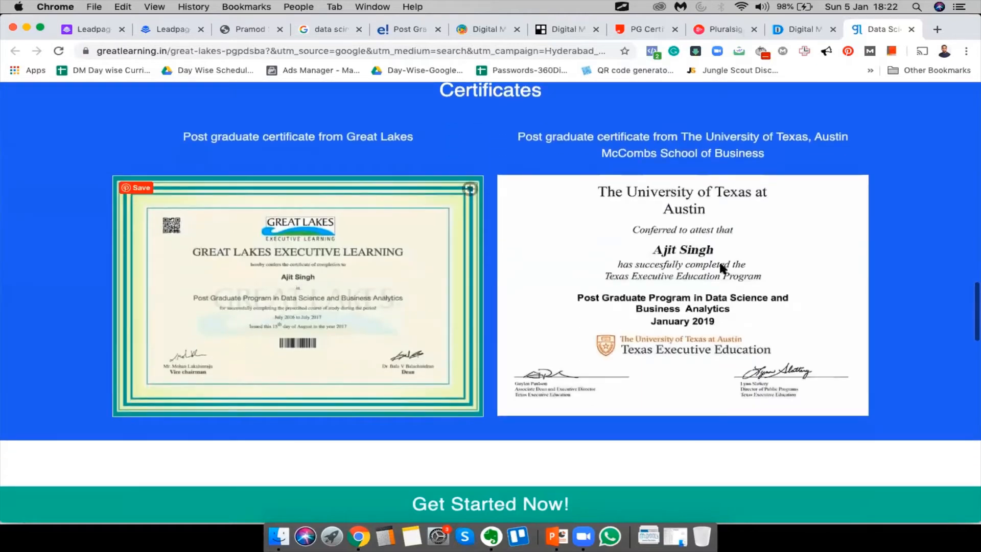
scroll(671, 266, "down", 10)
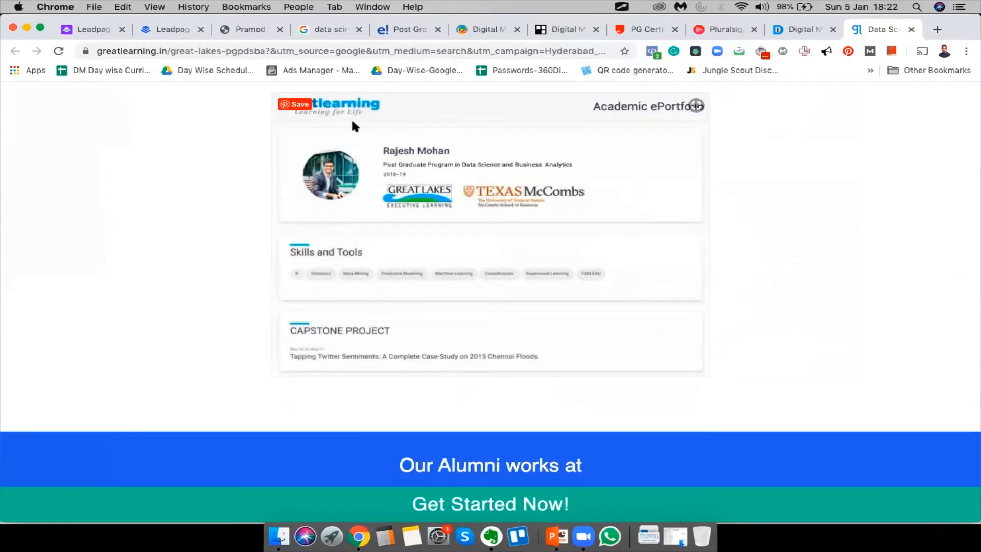
scroll(484, 254, "down", 7)
scroll(483, 253, "down", 10)
scroll(475, 449, "up", 10)
scroll(415, 459, "down", 10)
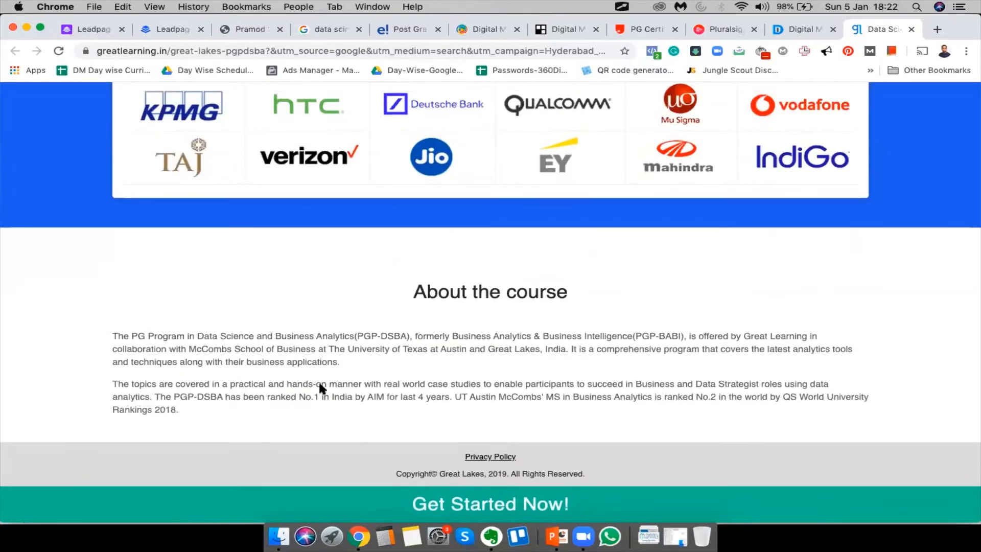
scroll(318, 380, "up", 15)
scroll(496, 459, "down", 6)
scroll(497, 460, "down", 15)
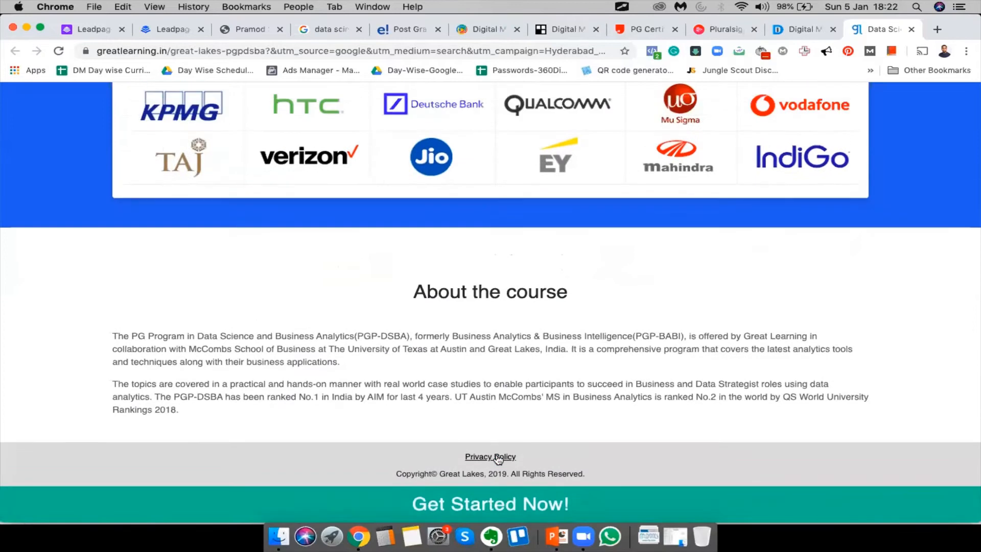
Open the footer's Privacy Policy in a new tab, view it, and return to the course tab
left_click(498, 459, "super")
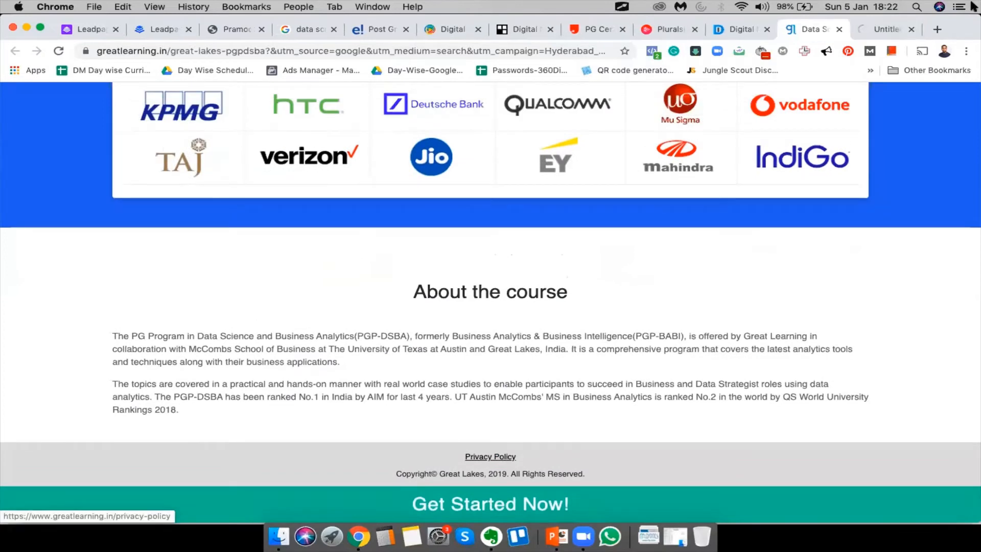
left_click(875, 32)
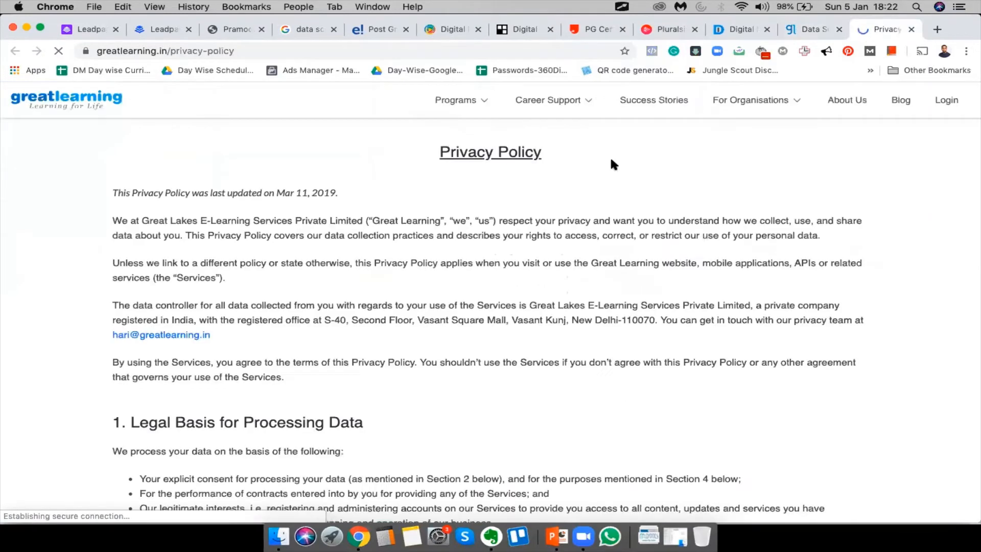
scroll(548, 226, "down", 20)
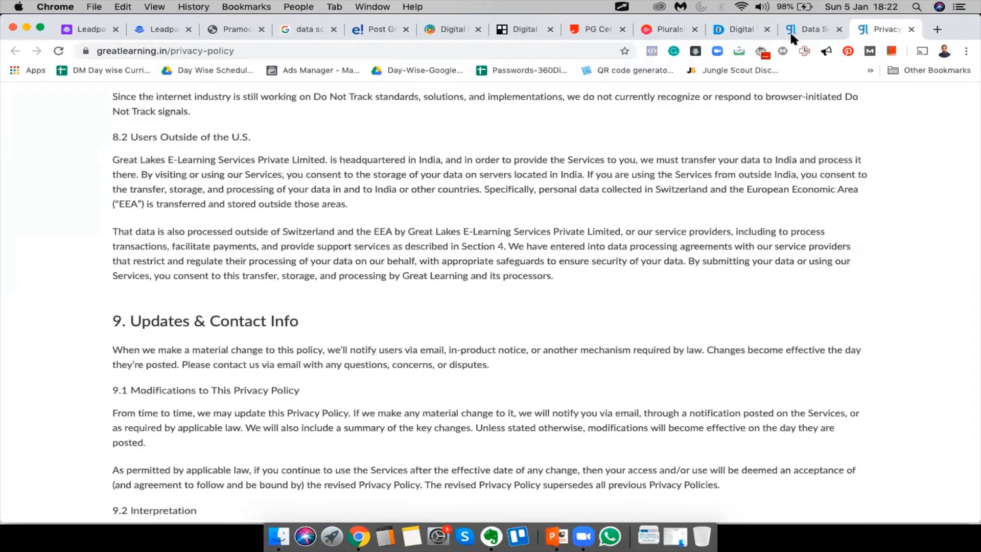
left_click(792, 27)
Use Get Started Now! to jump back to the brochure form at the page top
scroll(376, 442, "down", 2)
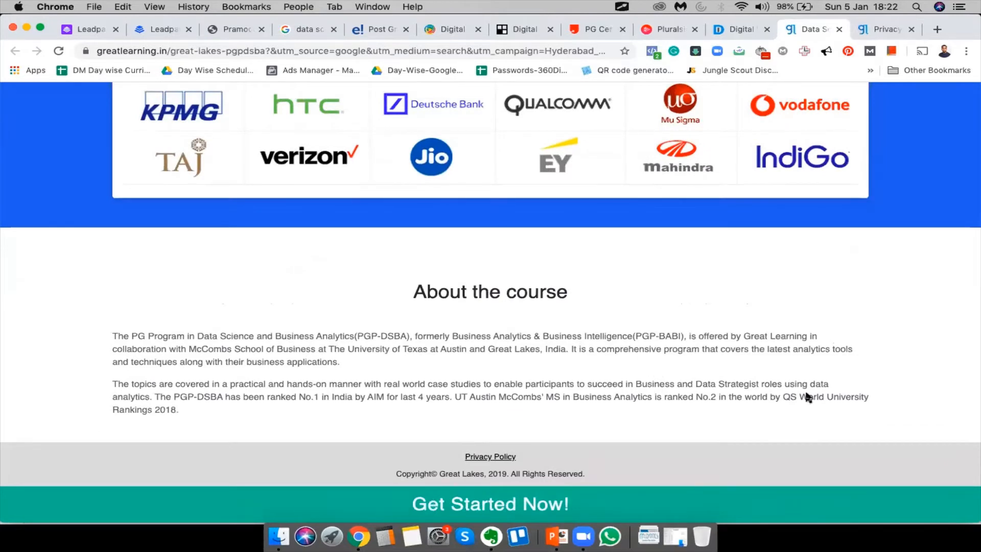
scroll(524, 363, "up", 10)
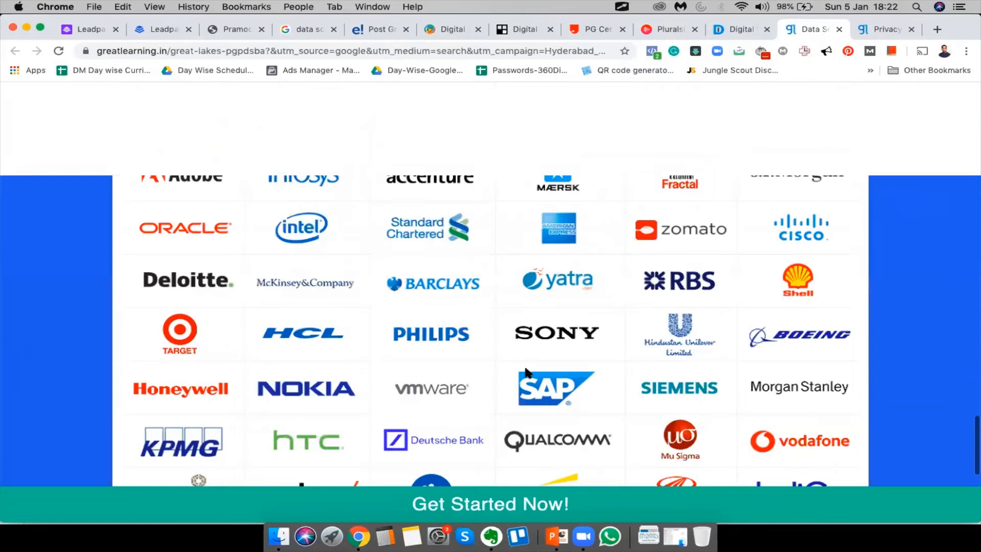
scroll(519, 379, "down", 15)
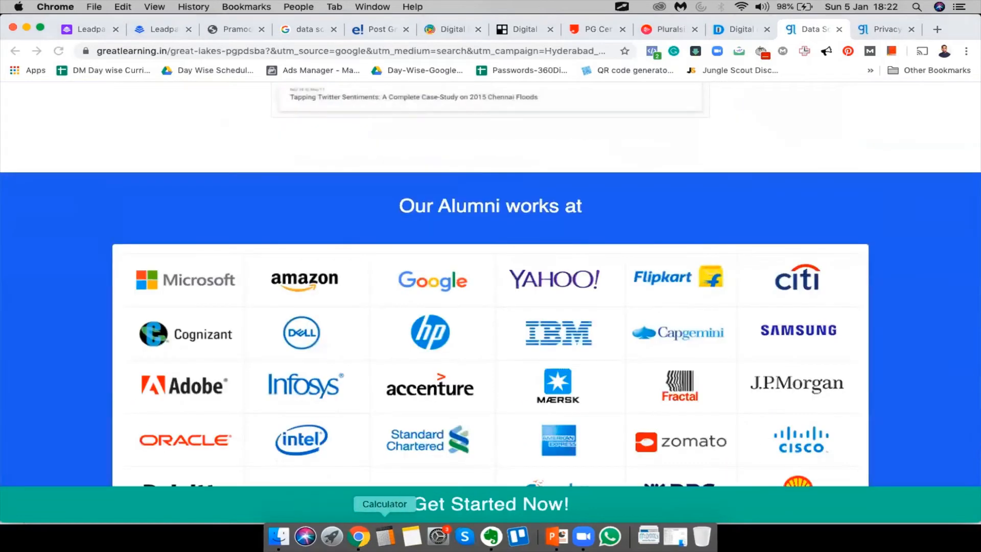
scroll(488, 446, "down", 10)
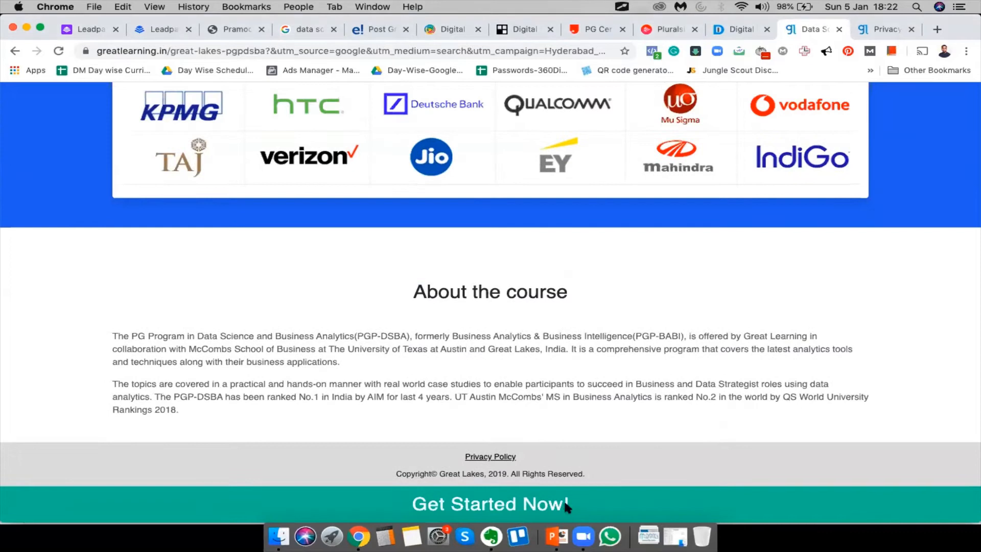
left_click(567, 506)
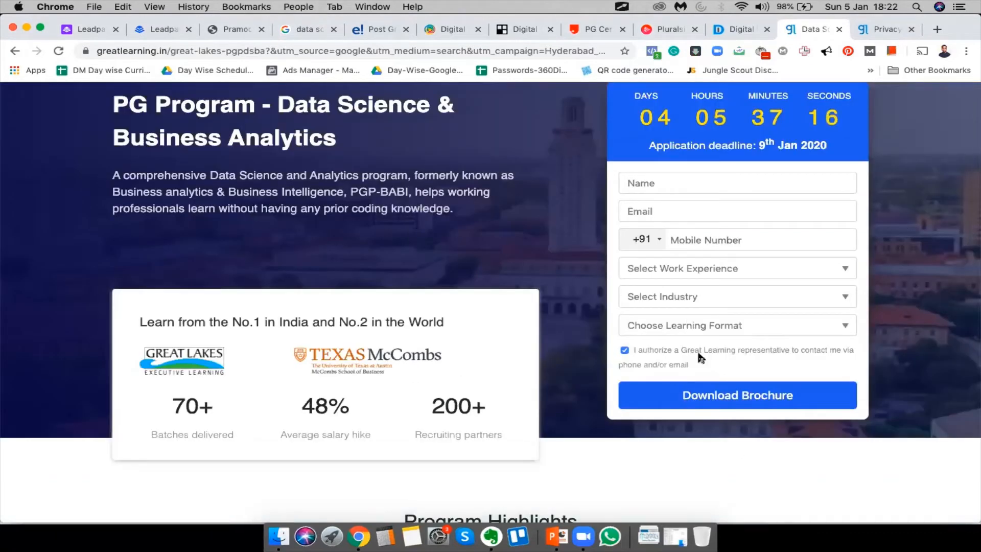
scroll(698, 353, "down", 20)
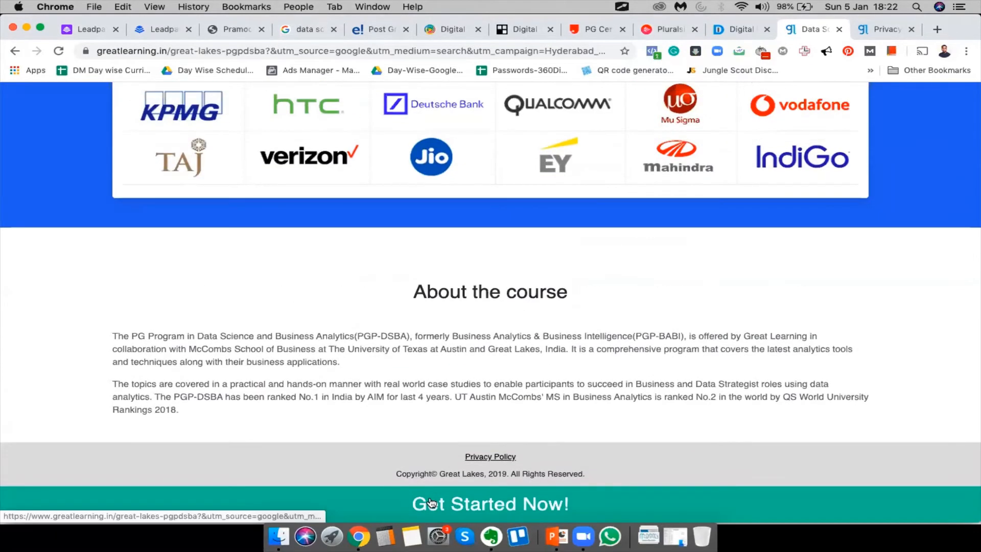
left_click(432, 503)
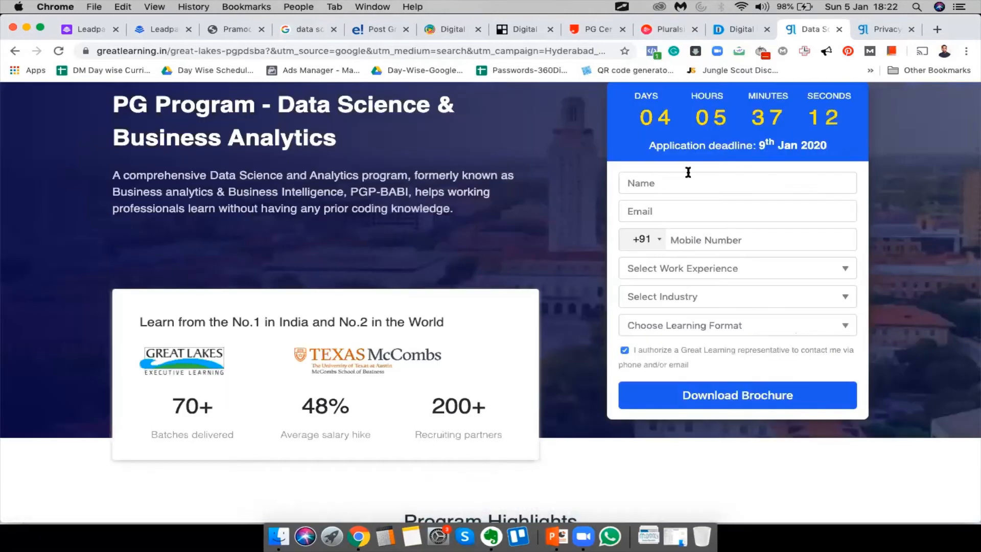
scroll(688, 172, "up", 3)
scroll(685, 168, "down", 3)
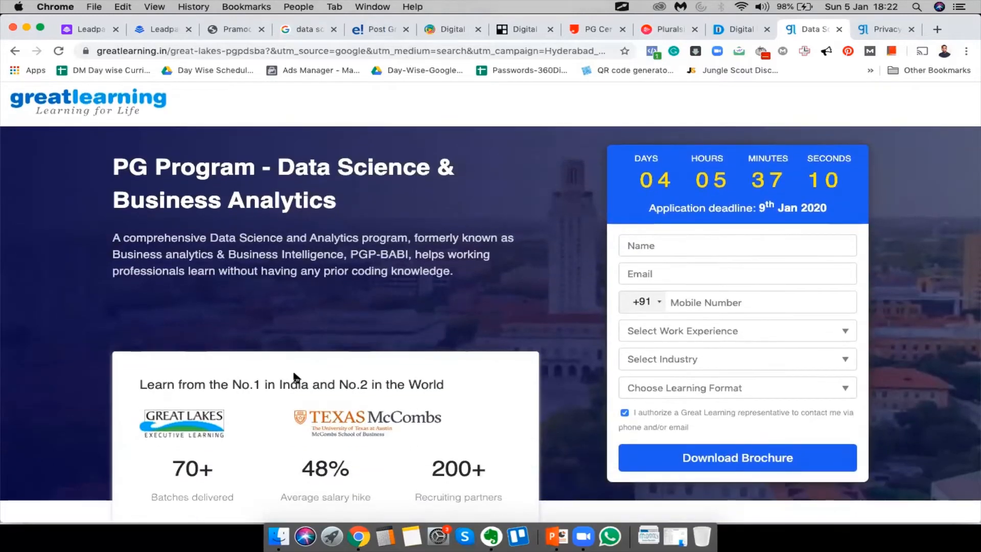
right_click(65, 414)
Open DevTools and turn on the mobile device preview
left_click(100, 490)
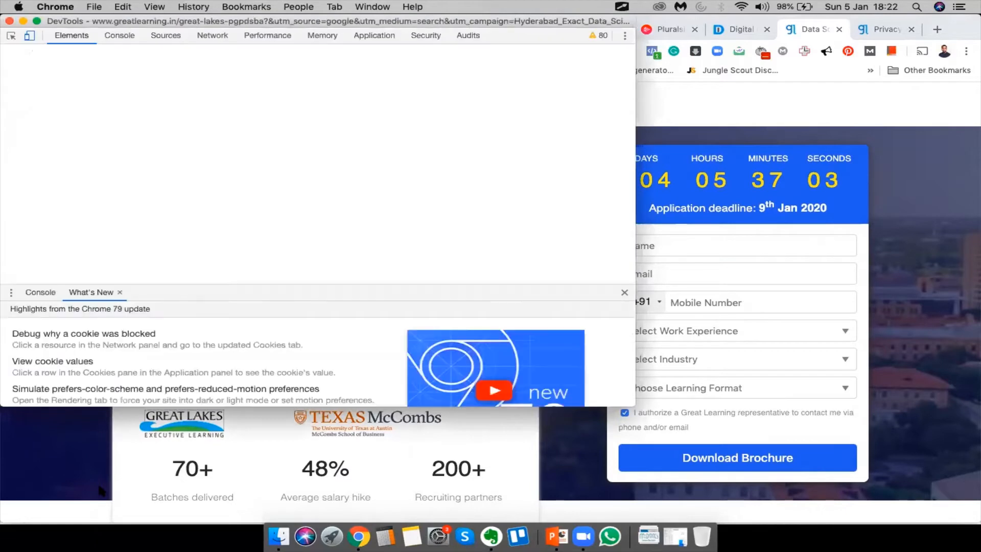
left_click(23, 37)
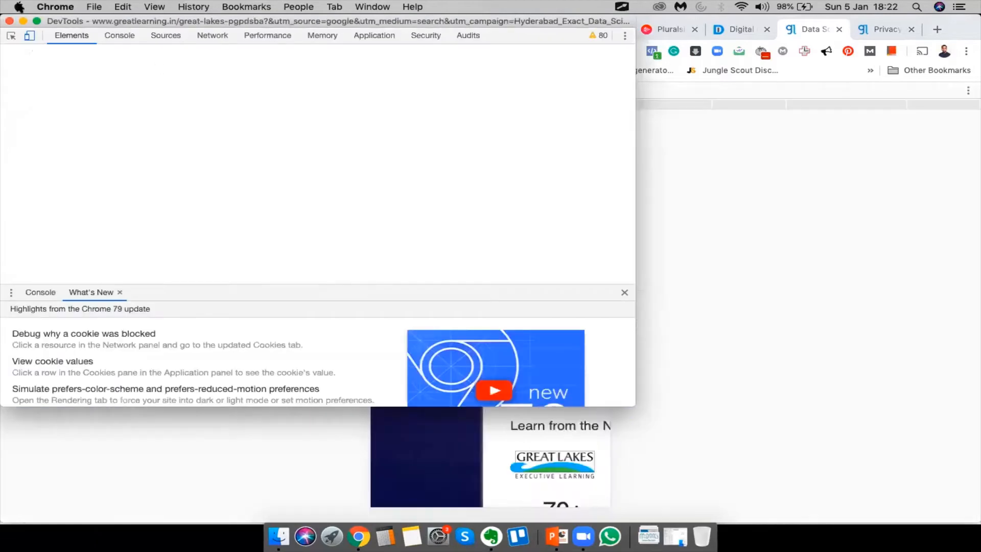
left_click(29, 36)
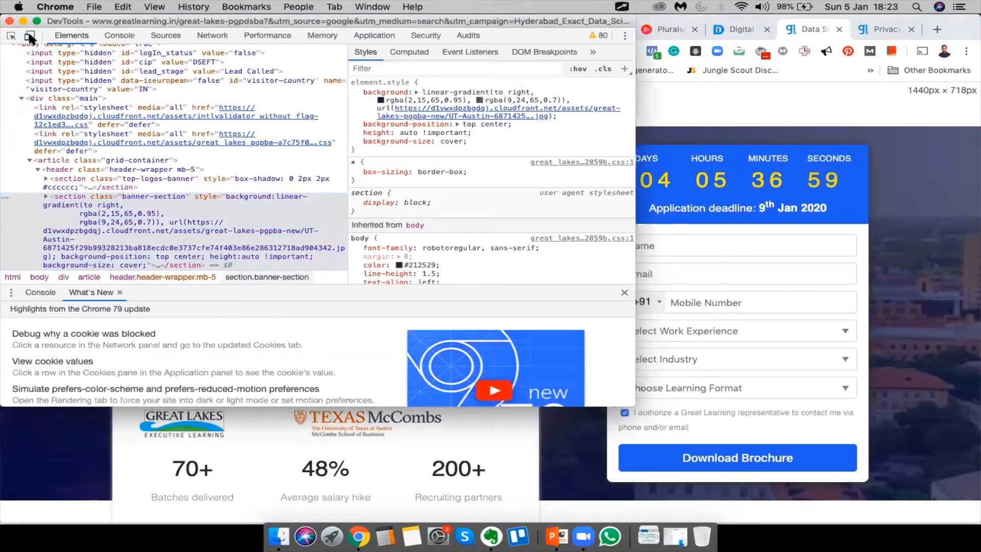
left_click_drag(46, 21, 260, 167)
left_click(246, 179)
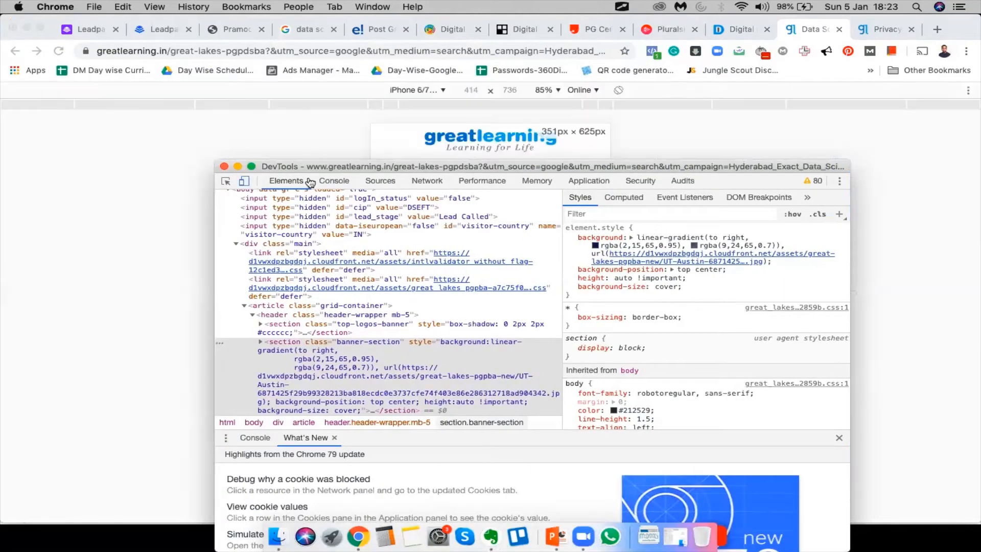
left_click_drag(971, 162, 862, 97)
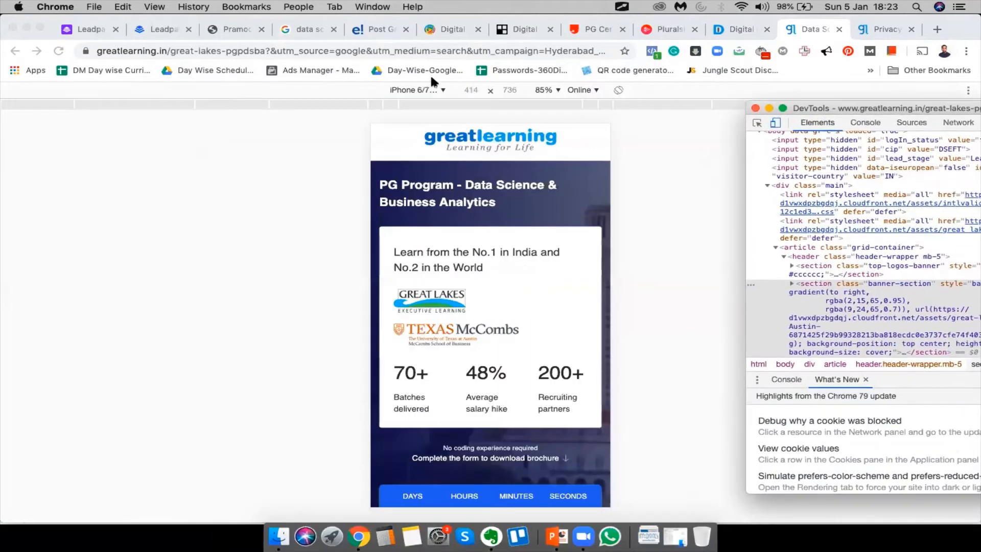
left_click(415, 92)
Try iPhone X and Responsive, then settle on iPhone 6/7/8 Plus at 414×736
left_click(429, 90)
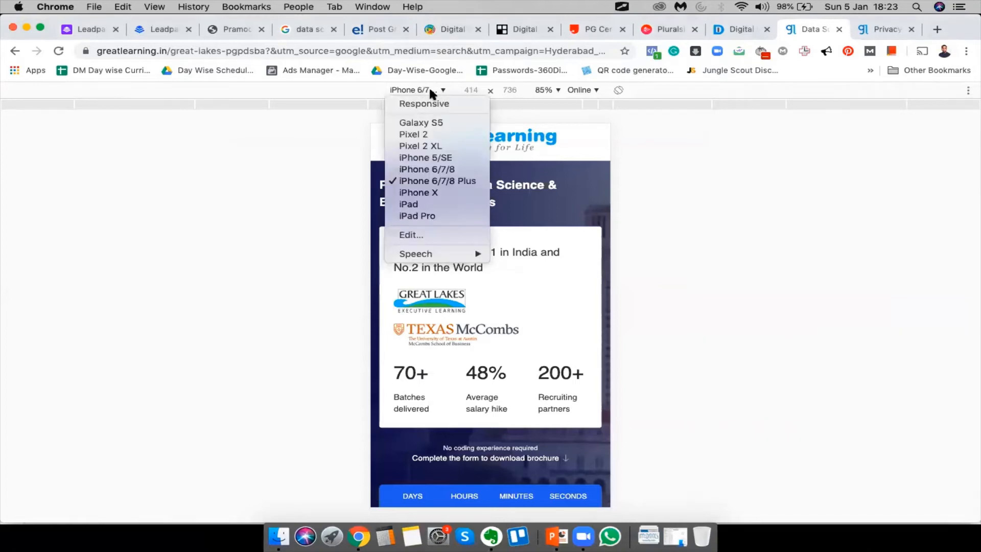
left_click(432, 193)
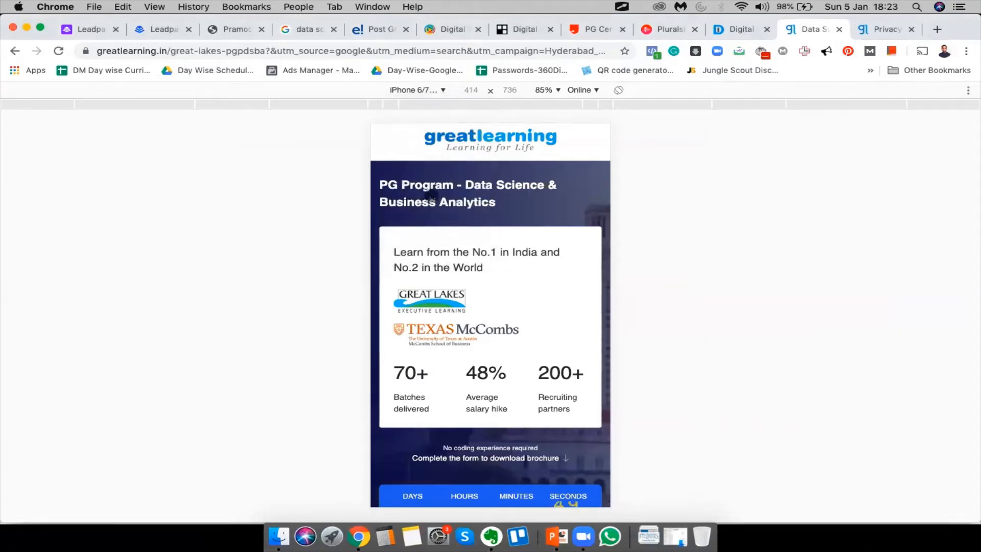
scroll(581, 278, "down", 5)
scroll(582, 277, "up", 5)
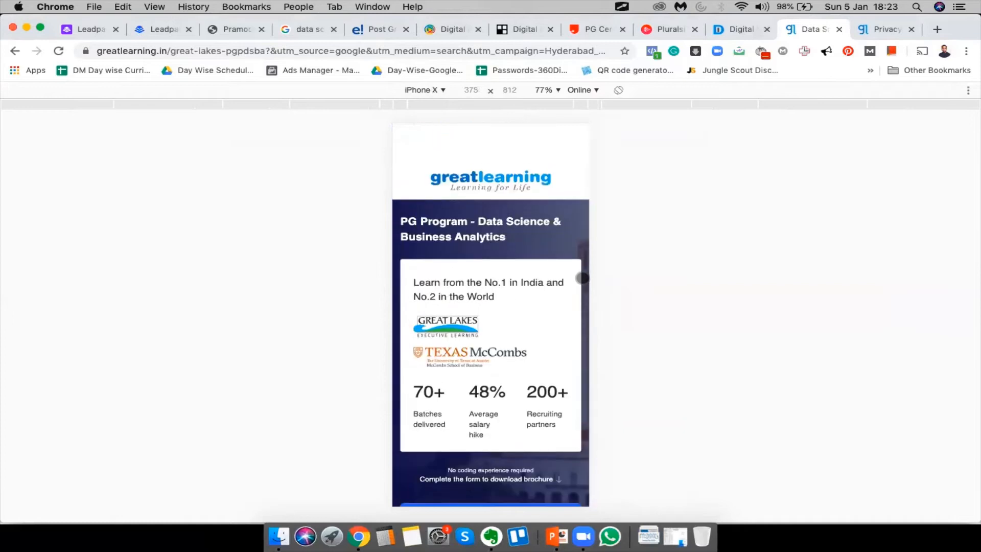
left_click(432, 88)
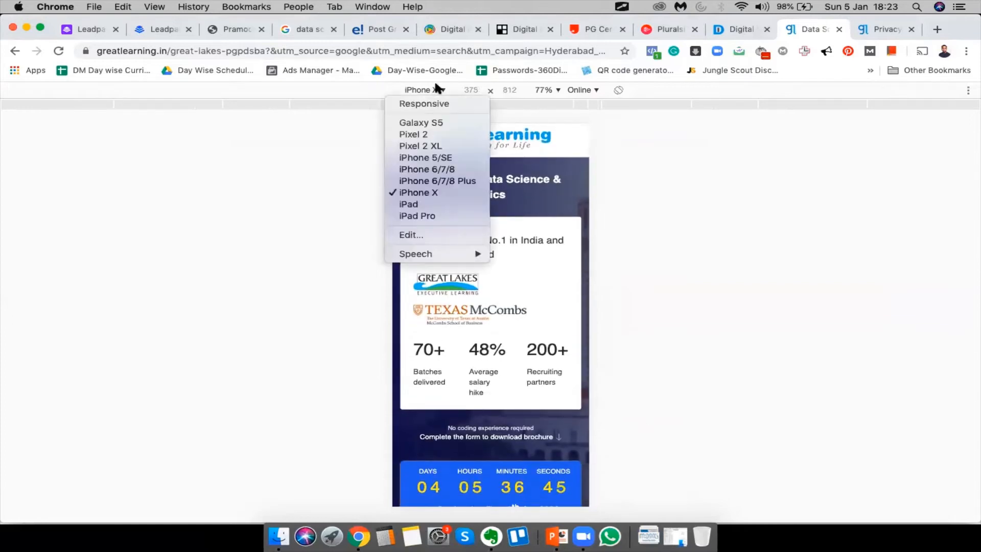
left_click(434, 102)
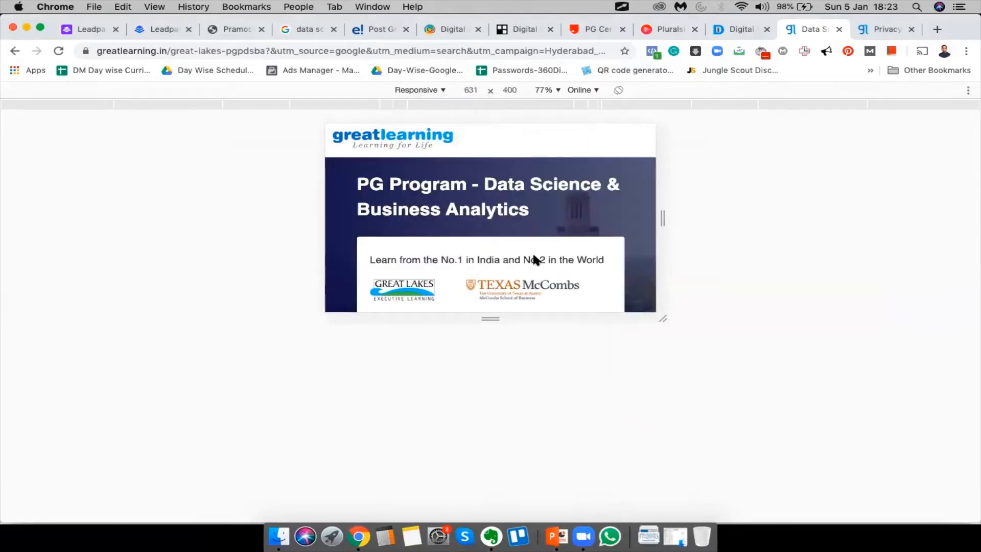
left_click(433, 90)
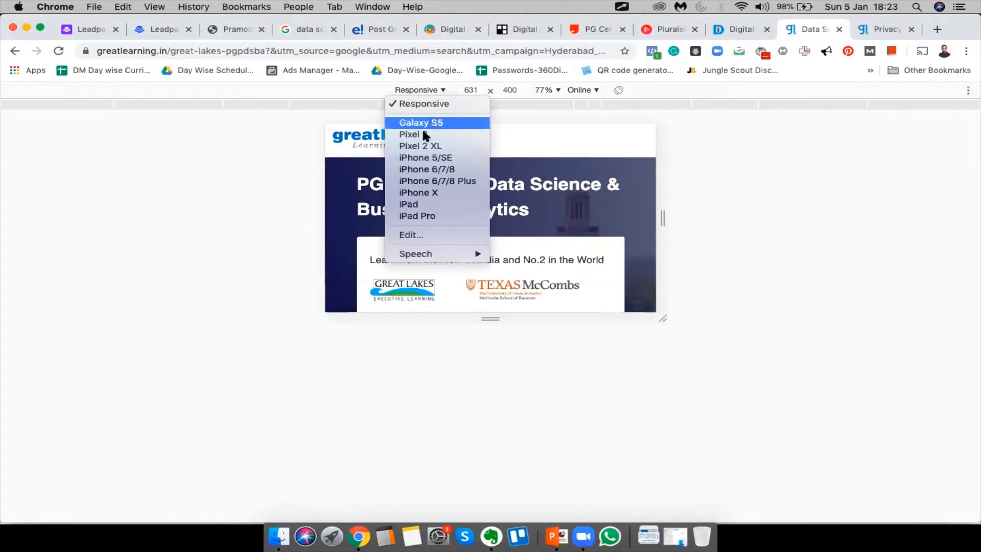
left_click(428, 183)
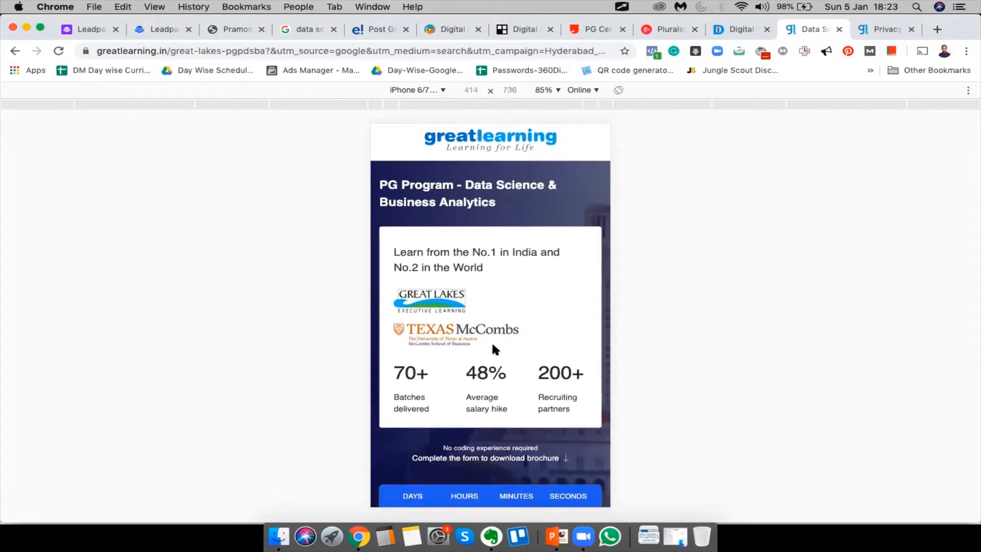
scroll(493, 346, "down", 3)
scroll(493, 346, "up", 4)
scroll(508, 455, "down", 3)
scroll(508, 455, "up", 4)
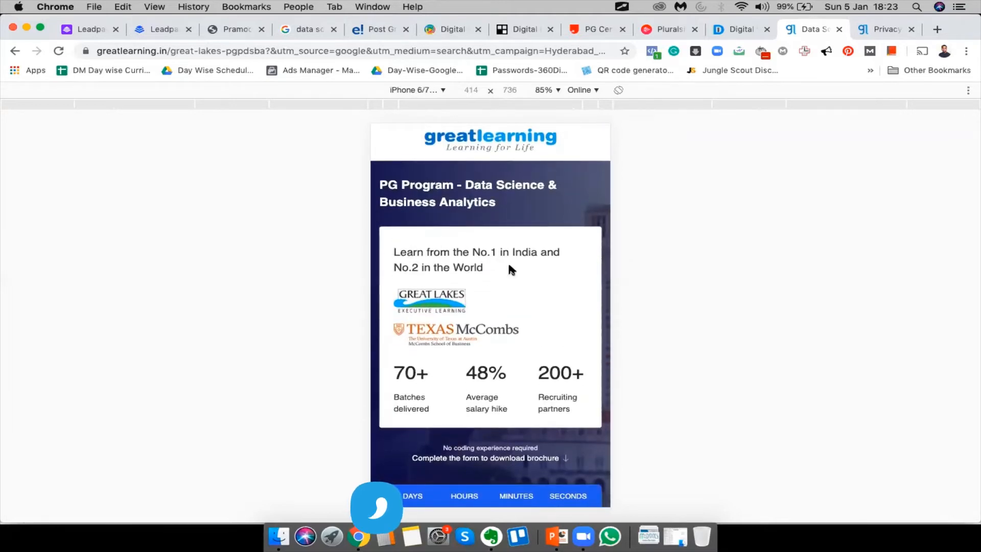
scroll(517, 258, "down", 5)
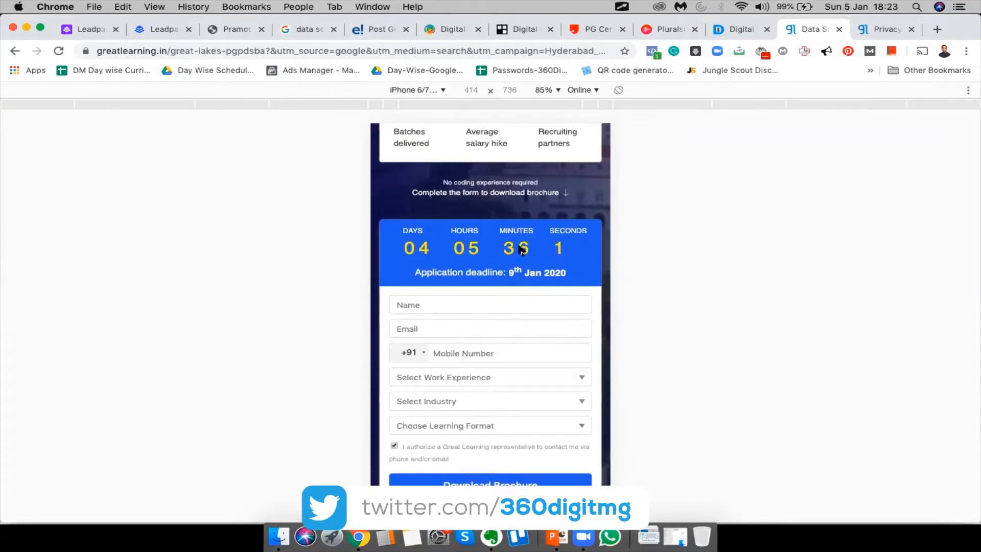
scroll(526, 191, "up", 5)
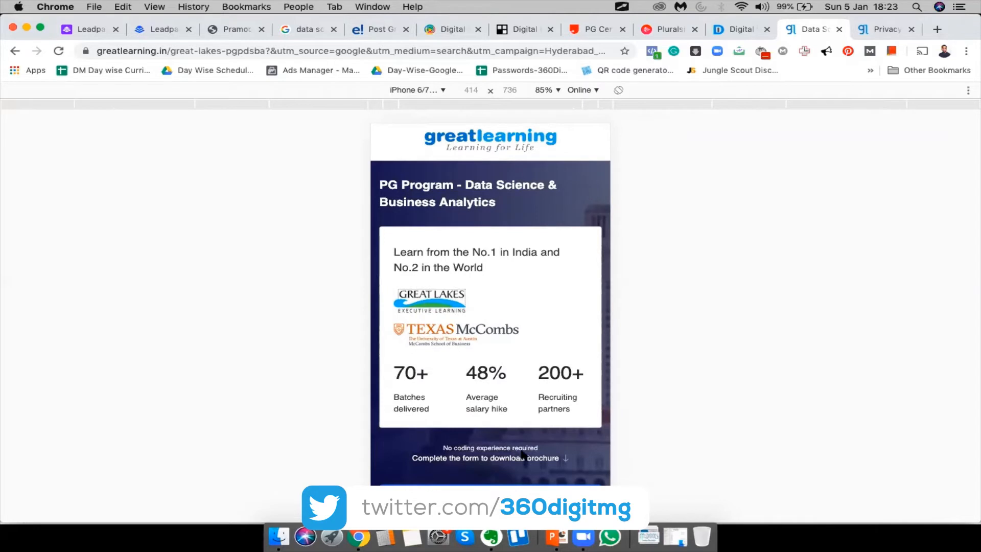
scroll(565, 455, "down", 7)
scroll(565, 454, "up", 8)
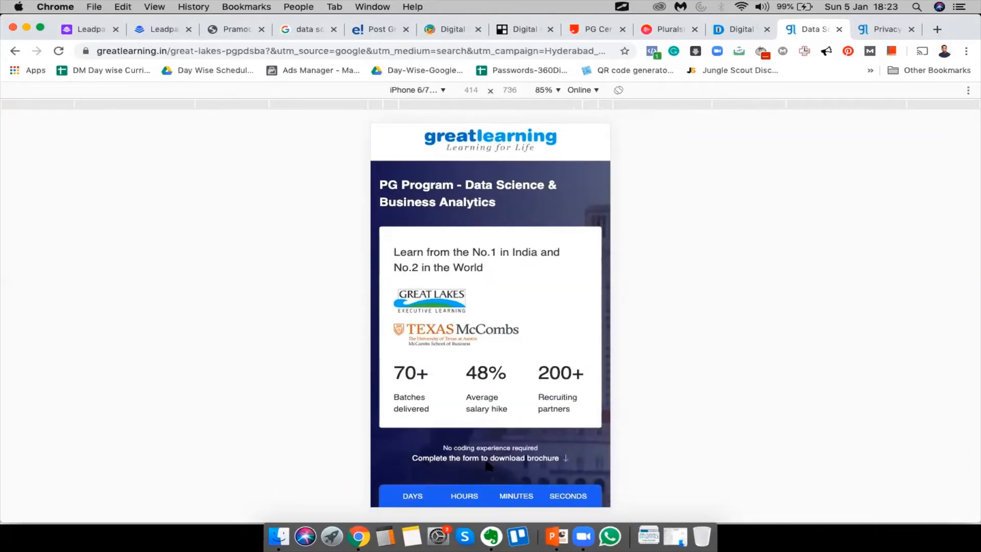
scroll(565, 452, "down", 5)
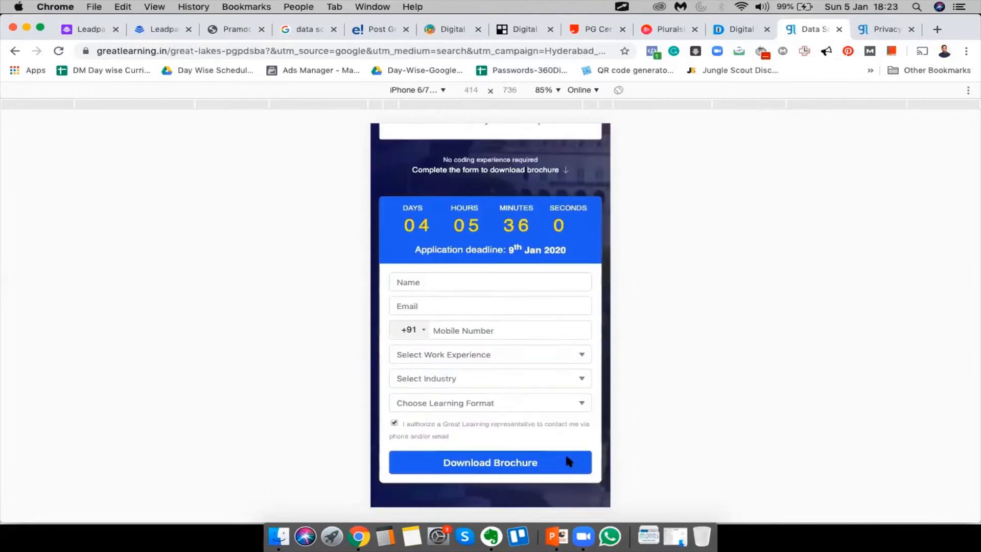
scroll(529, 288, "down", 3)
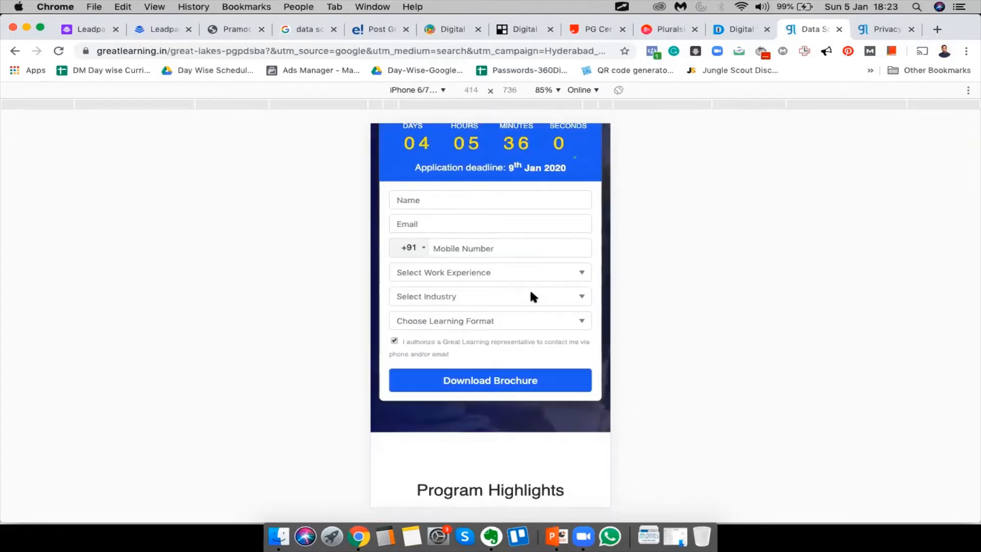
scroll(529, 288, "up", 3)
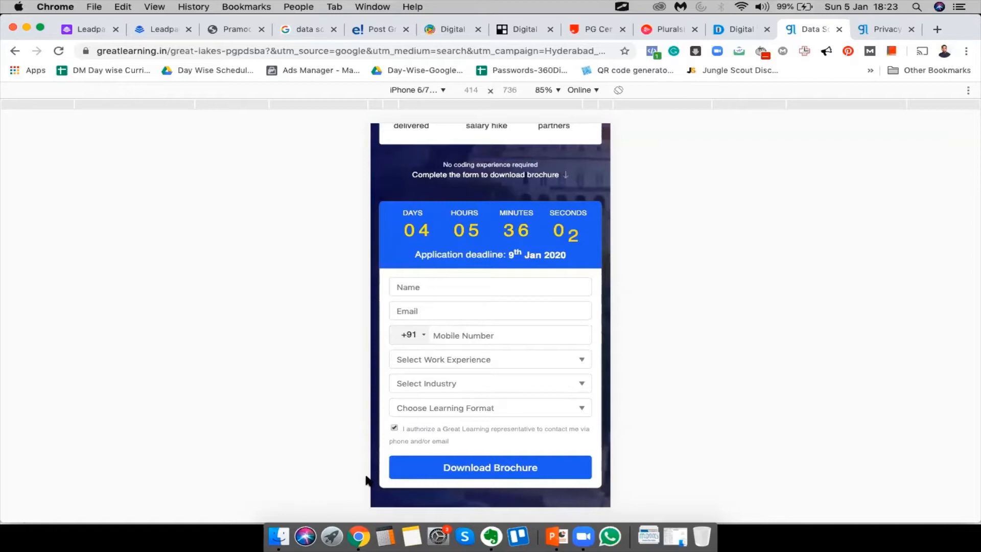
left_click(416, 295)
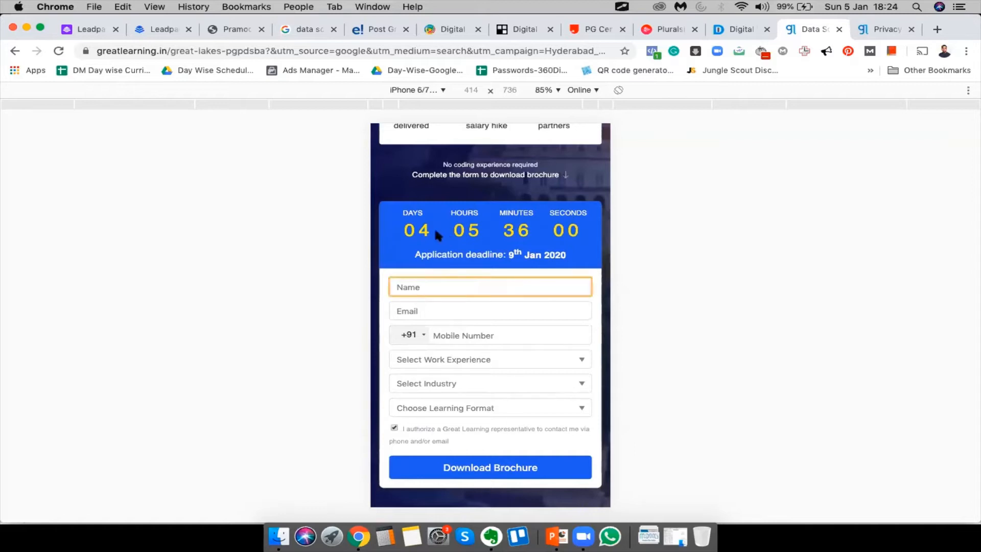
left_click(493, 277)
scroll(493, 278, "down", 1)
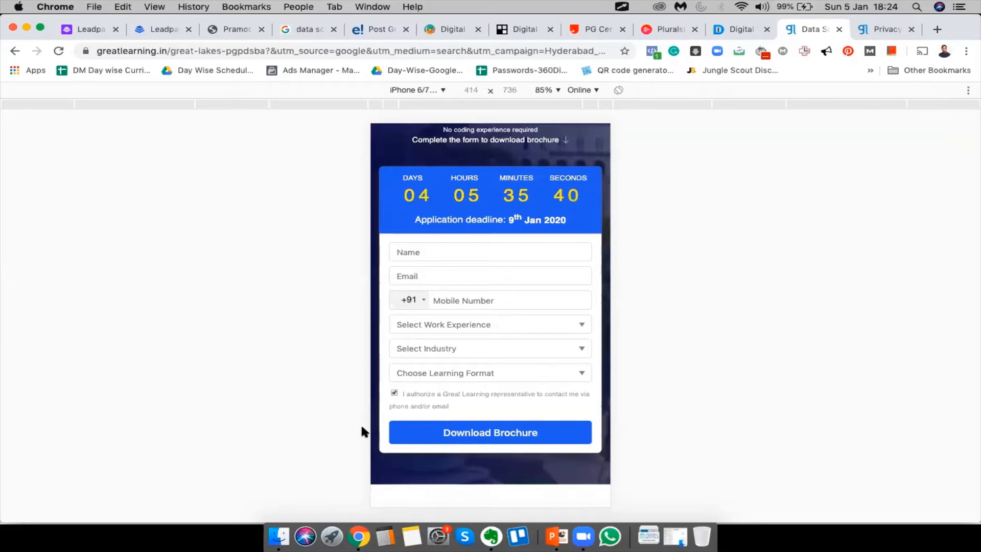
scroll(460, 413, "down", 10)
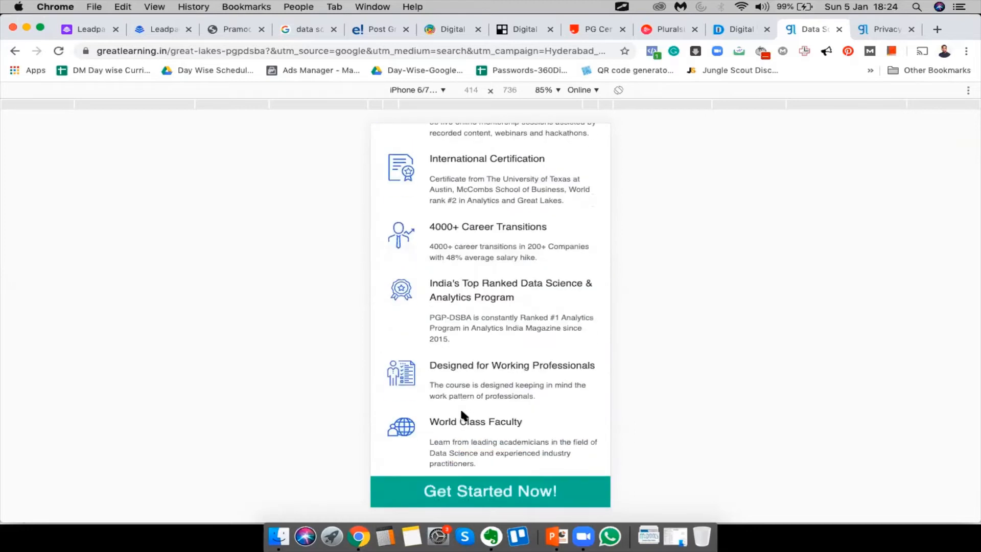
scroll(513, 229, "up", 7)
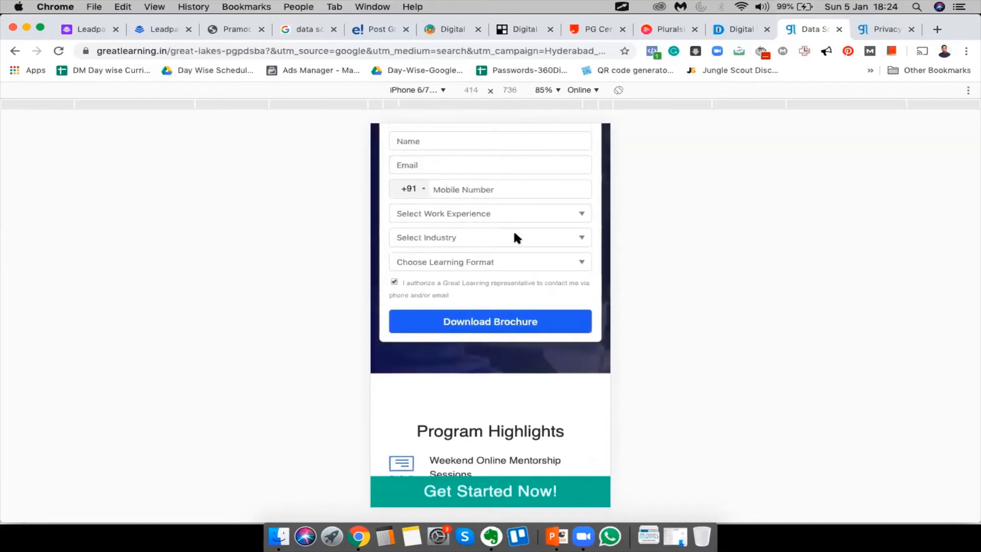
scroll(514, 234, "up", 8)
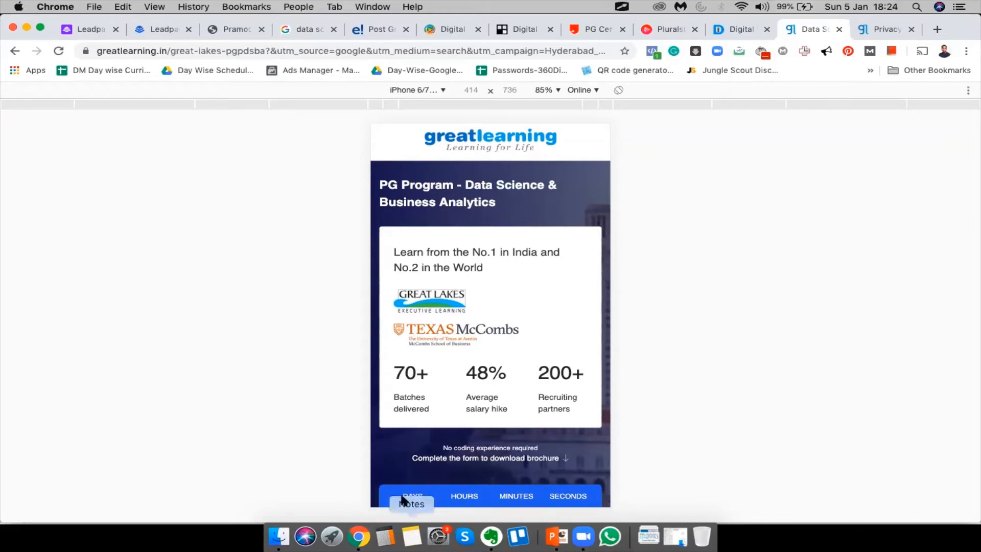
scroll(541, 444, "down", 10)
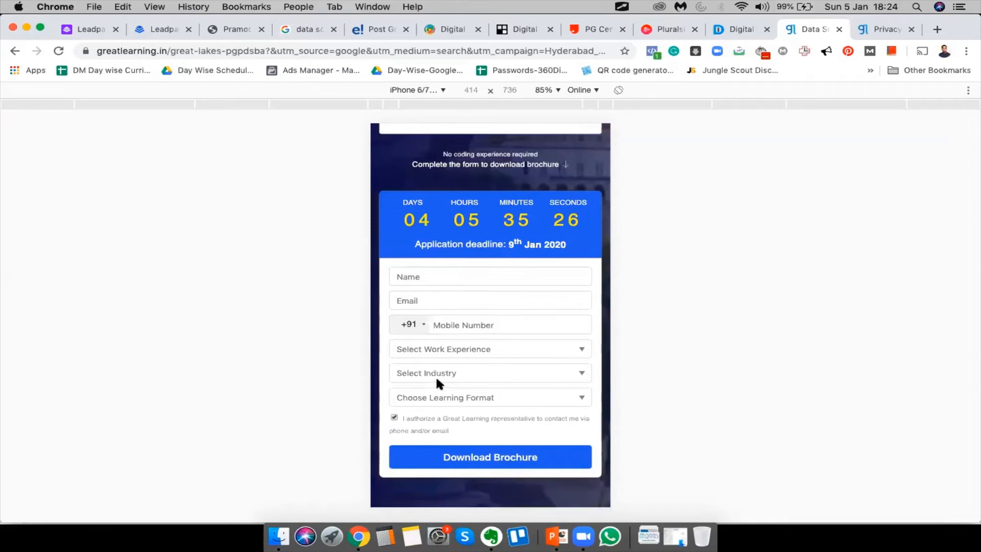
scroll(436, 377, "down", 5)
scroll(437, 379, "down", 1)
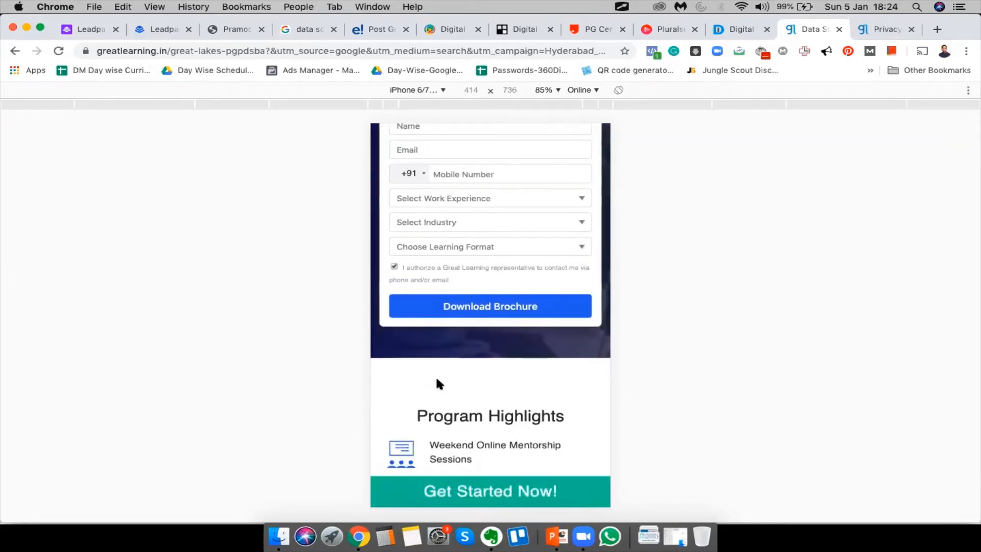
scroll(437, 379, "down", 3)
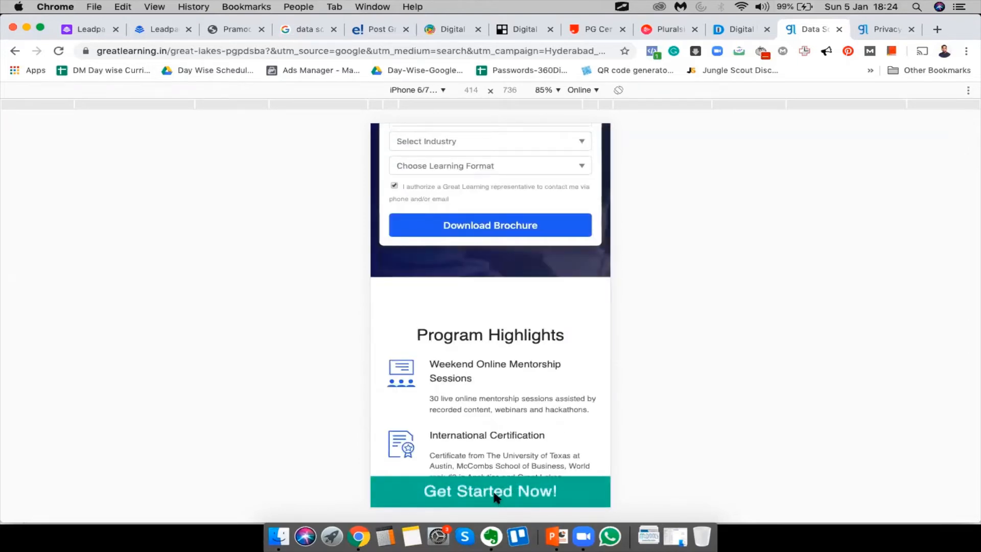
scroll(470, 411, "down", 10)
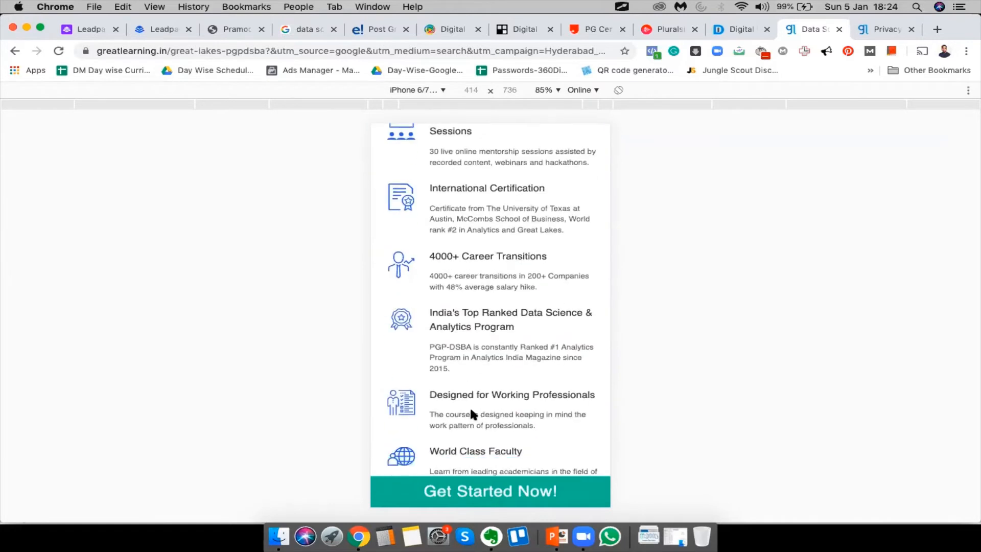
left_click(491, 492)
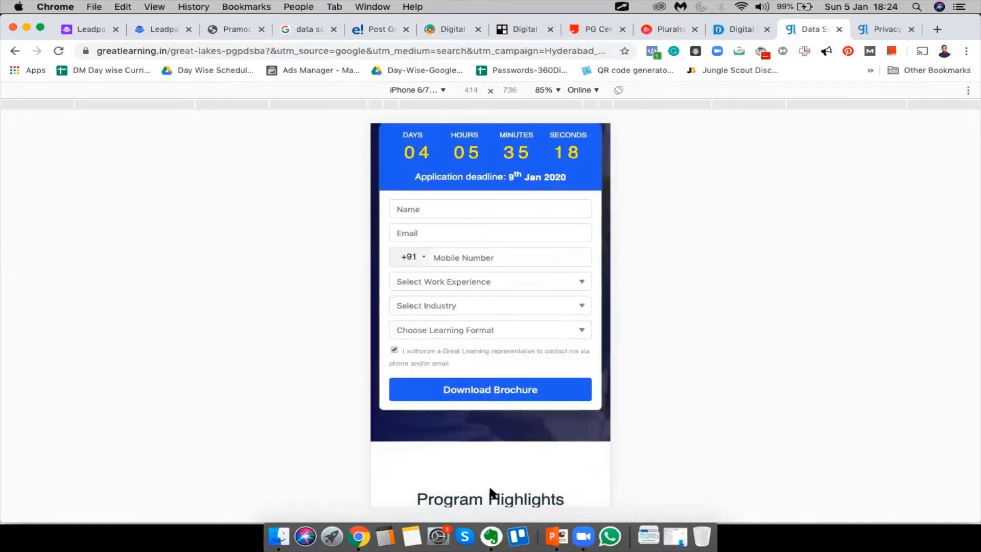
scroll(484, 296, "down", 15)
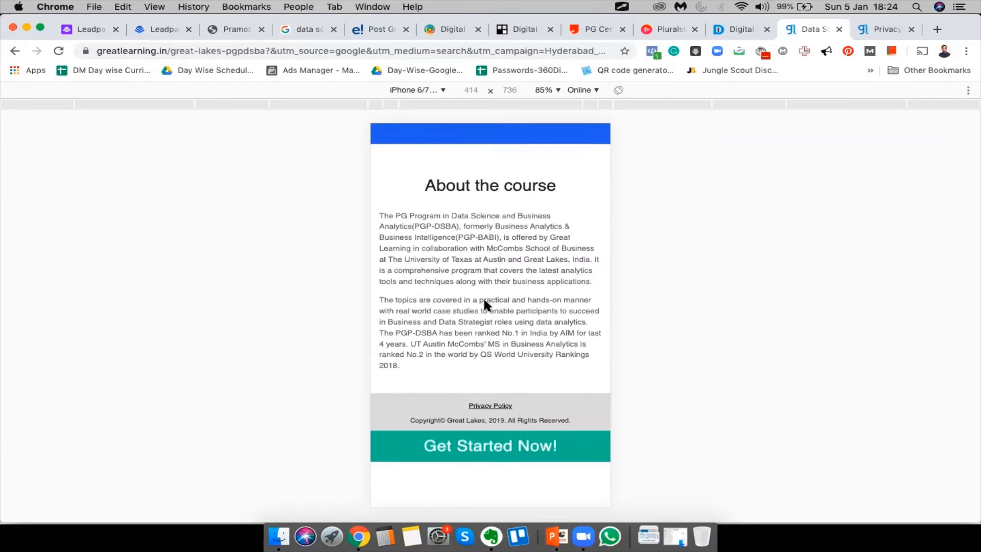
left_click(487, 496)
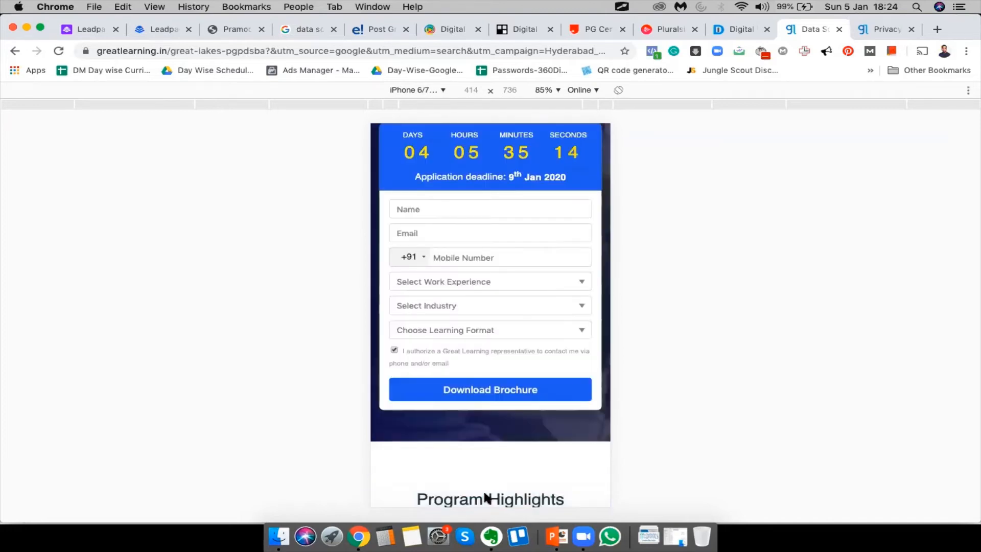
scroll(489, 439, "down", 10)
scroll(489, 440, "up", 20)
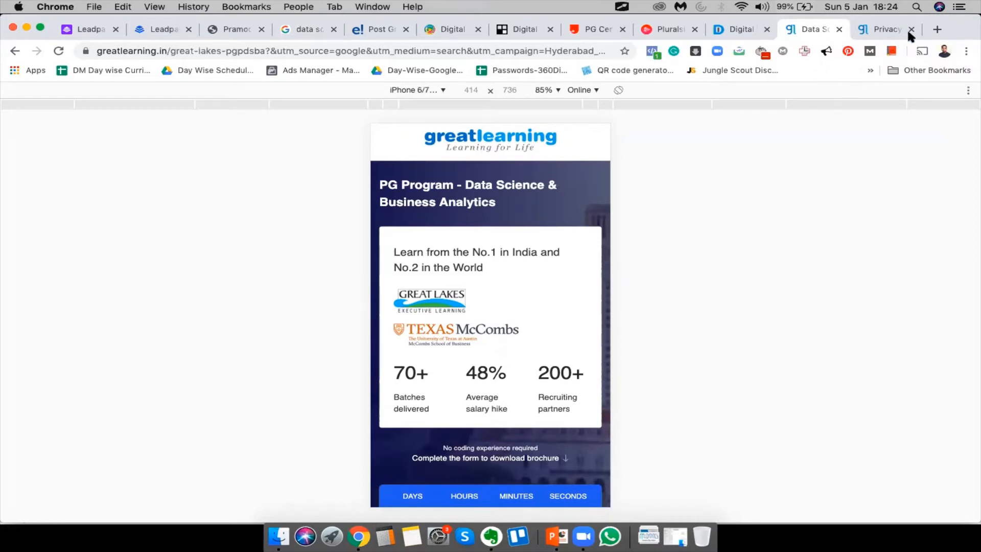
Close the Great Learning data science tab and the privacy policy tab via Mission Control
left_click(839, 30)
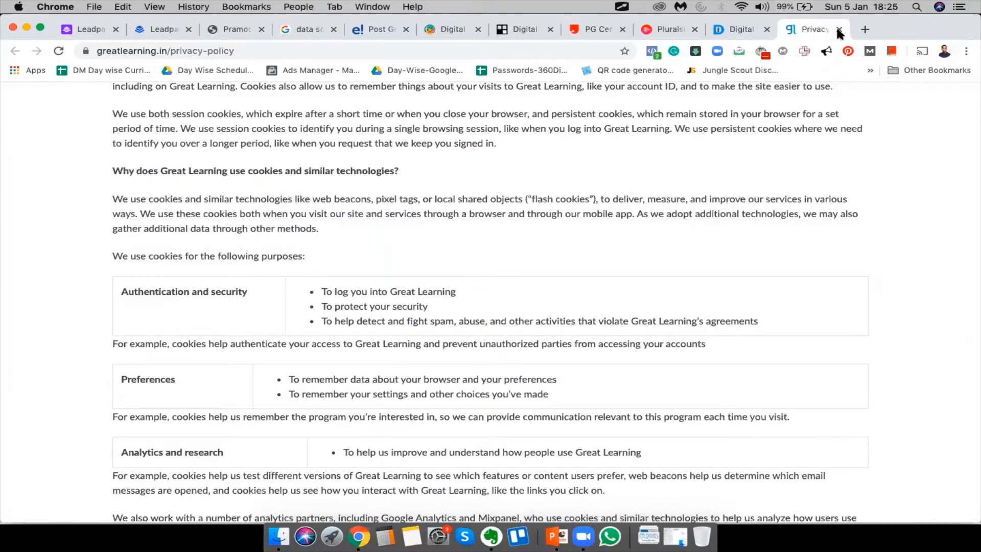
key("ctrl+Up")
left_click(757, 425)
scroll(696, 204, "up", 20)
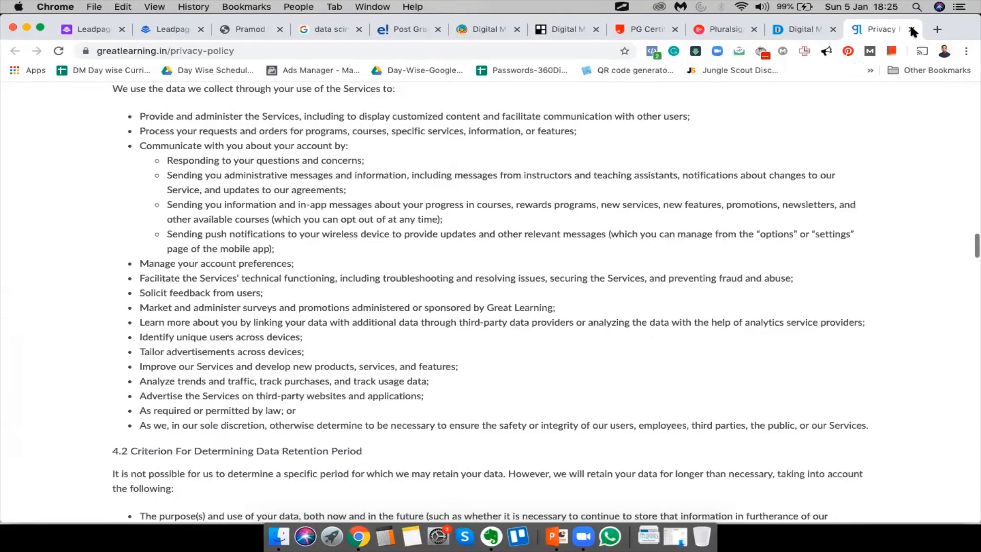
left_click(912, 30)
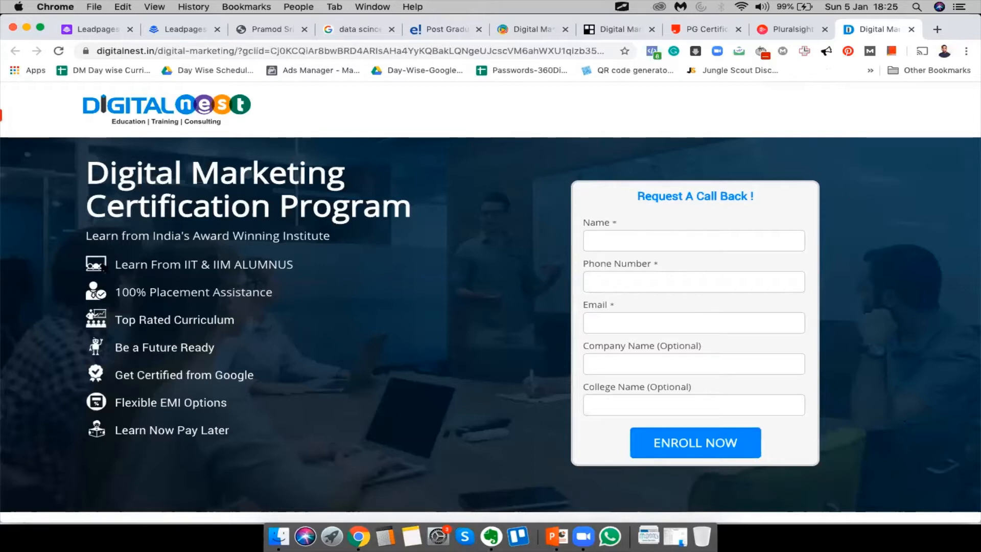
Highlight the course feature lines and the Request A Call Back heading, then clear the selection
left_click_drag(104, 267, 245, 265)
left_click_drag(115, 292, 235, 284)
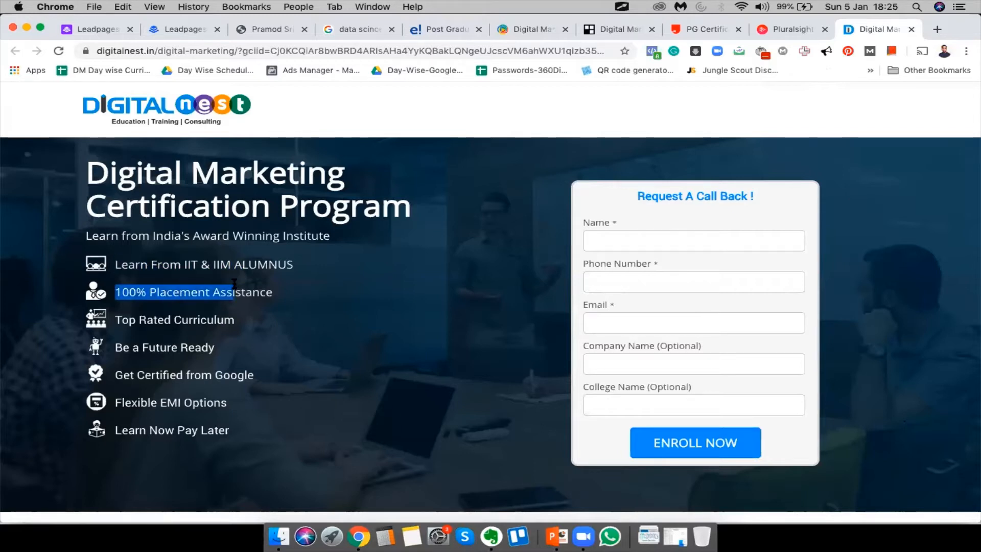
left_click_drag(805, 201, 778, 468)
left_click(778, 468)
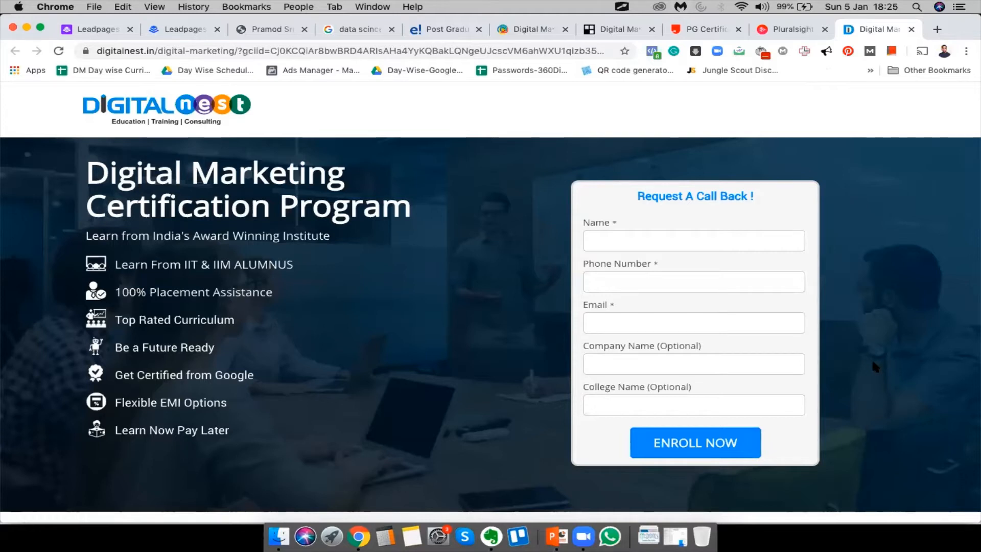
triple_click(784, 193)
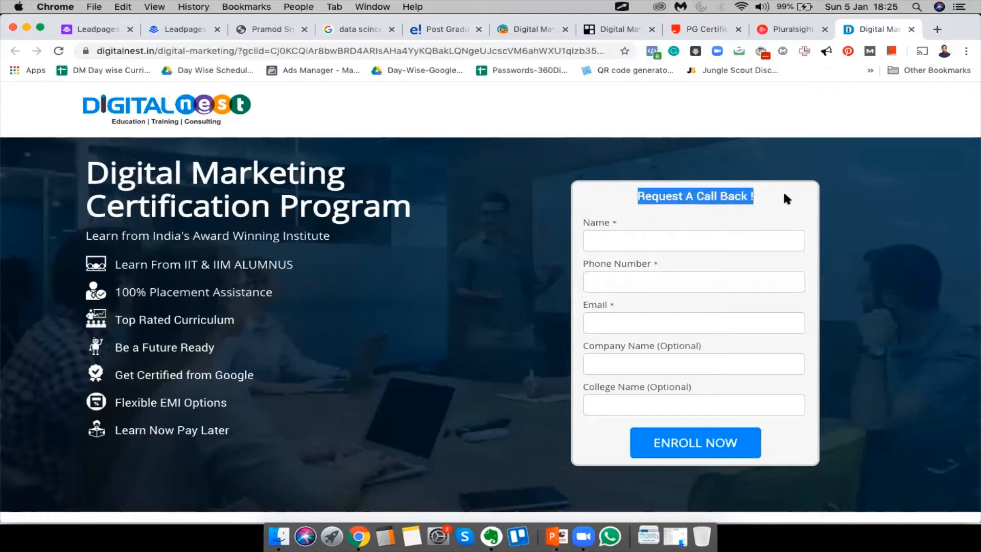
left_click(624, 216)
Open the Request A Call Back form via 'Speak To Our Course Advisor'
scroll(274, 220, "down", 20)
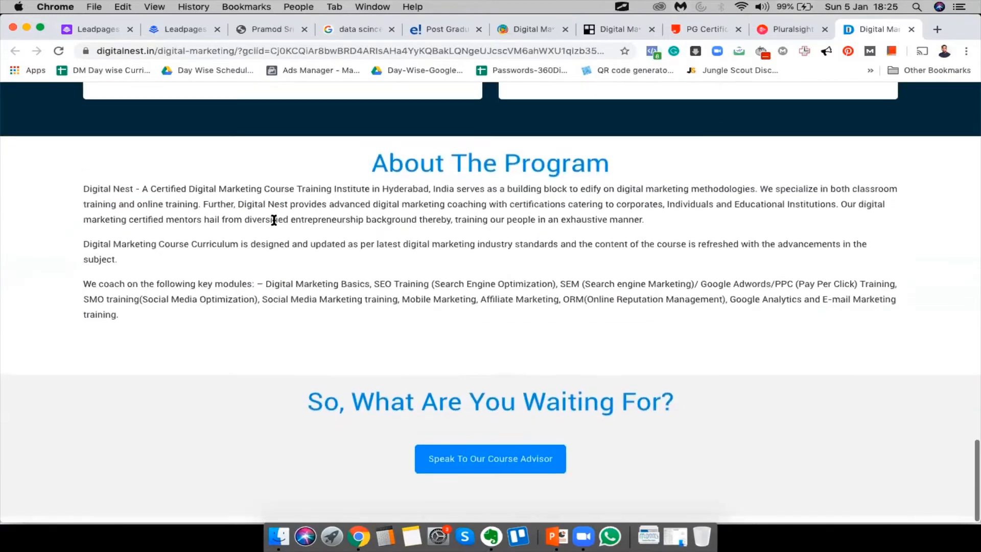
scroll(500, 381, "up", 10)
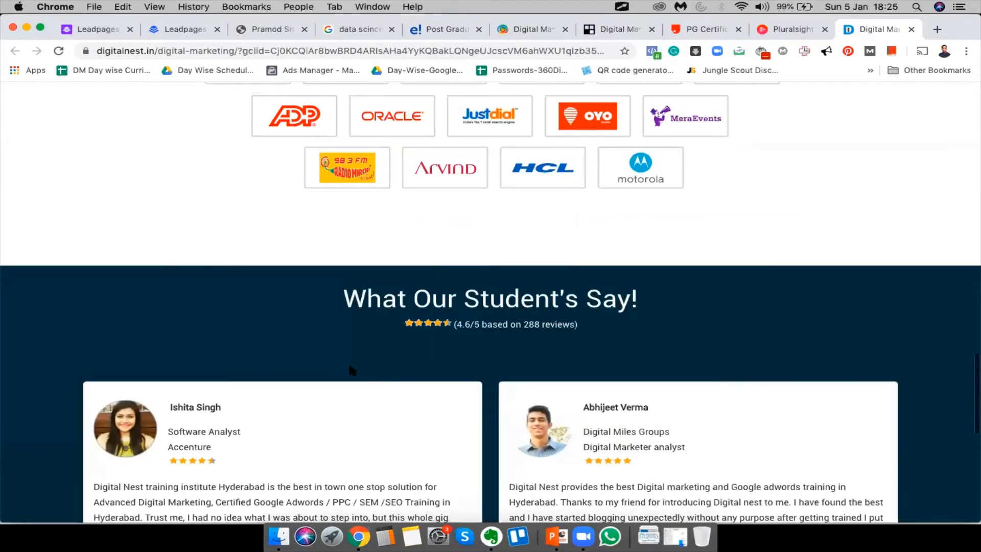
scroll(332, 243, "up", 5)
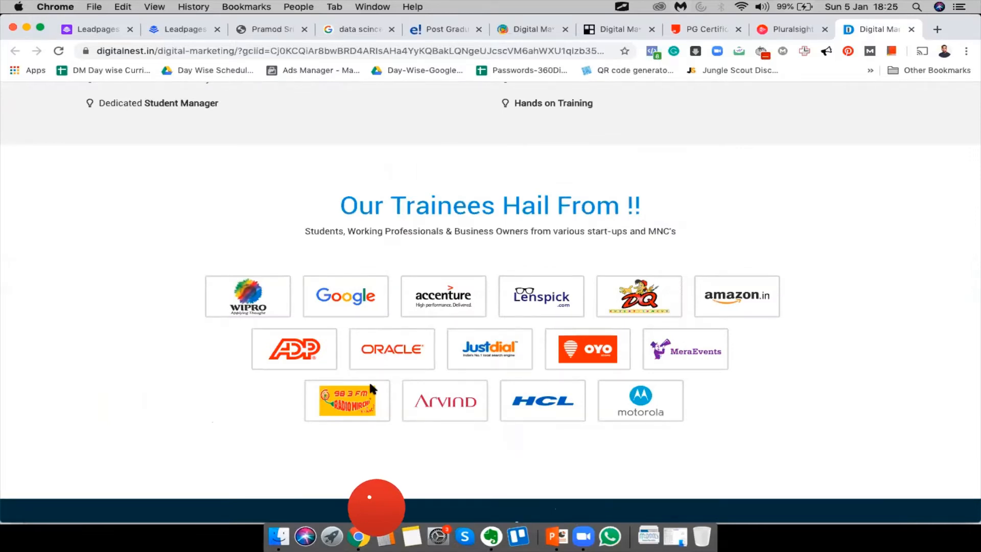
scroll(560, 237, "up", 20)
scroll(560, 237, "down", 10)
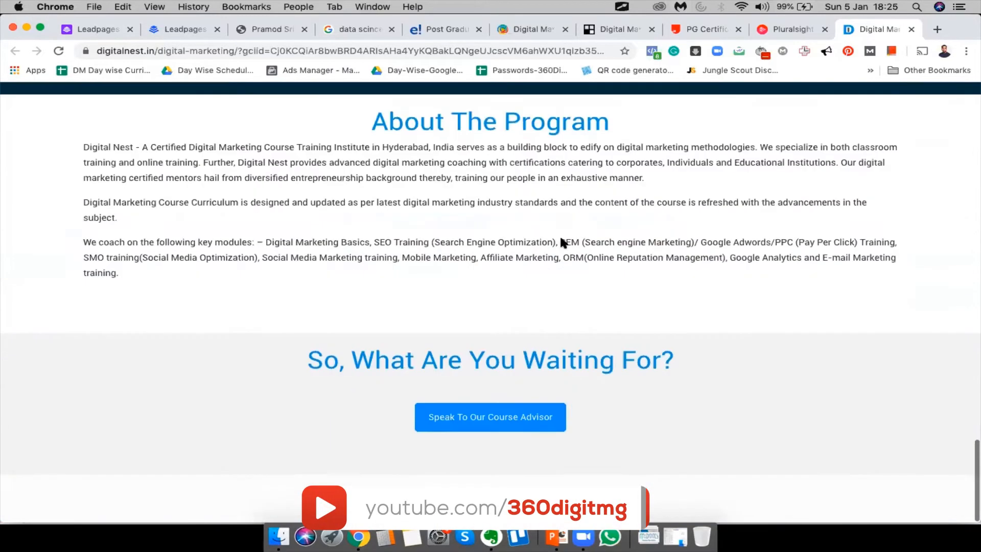
left_click(489, 466)
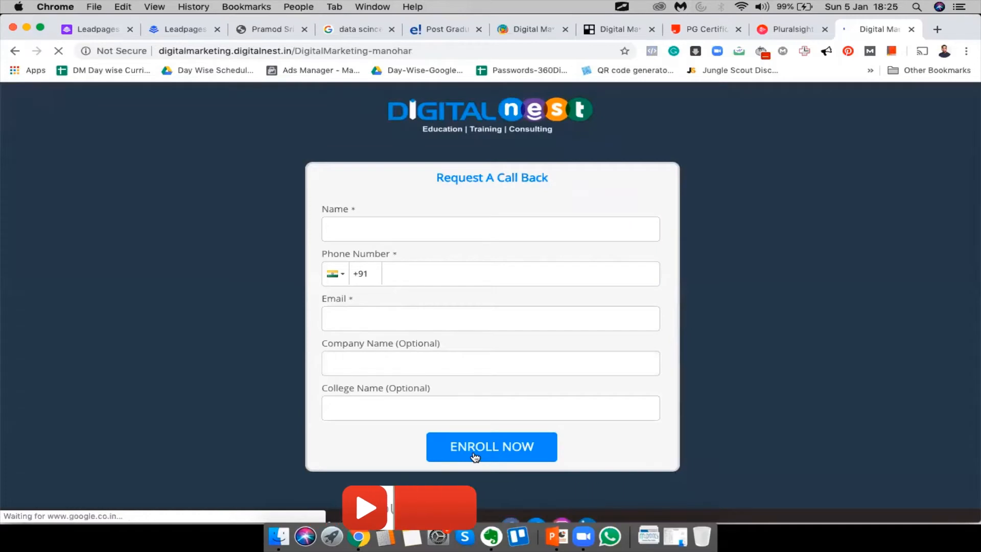
scroll(474, 456, "down", 4)
scroll(474, 456, "up", 5)
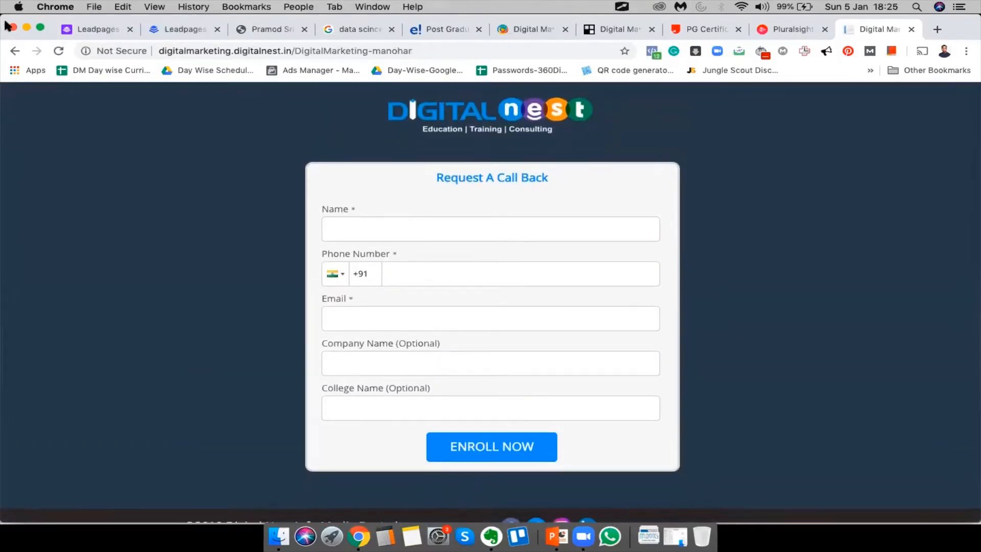
Close the Digital Nest tab and accept cookies on Pluralsight's free-trial page
left_click(912, 30)
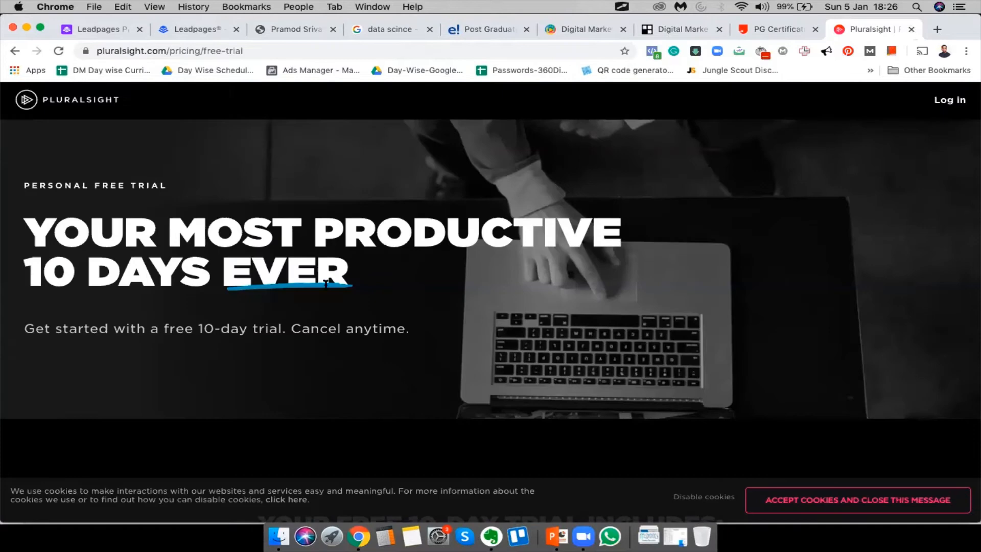
scroll(324, 284, "down", 15)
scroll(324, 279, "up", 15)
scroll(326, 284, "down", 15)
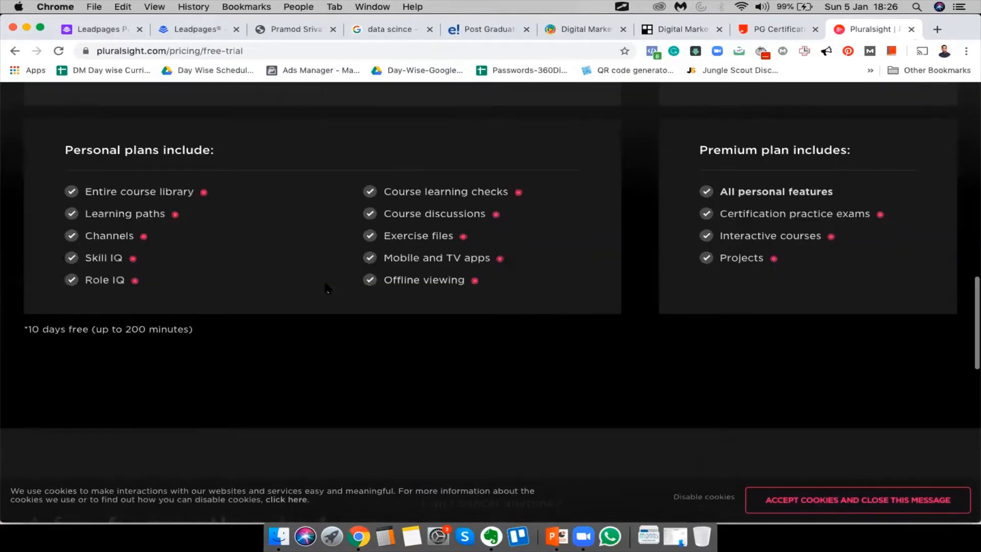
scroll(326, 284, "up", 15)
scroll(326, 284, "down", 10)
scroll(469, 388, "down", 5)
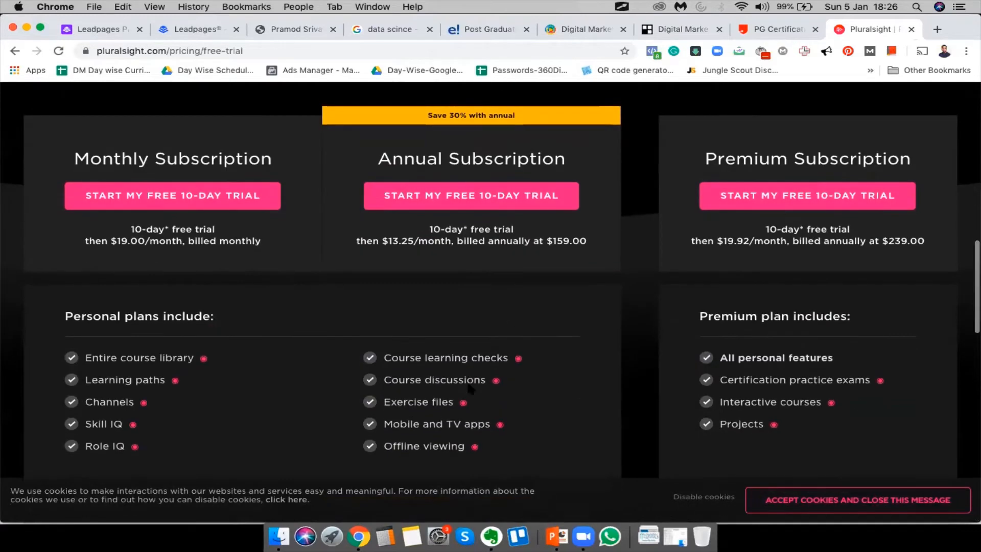
scroll(469, 388, "up", 3)
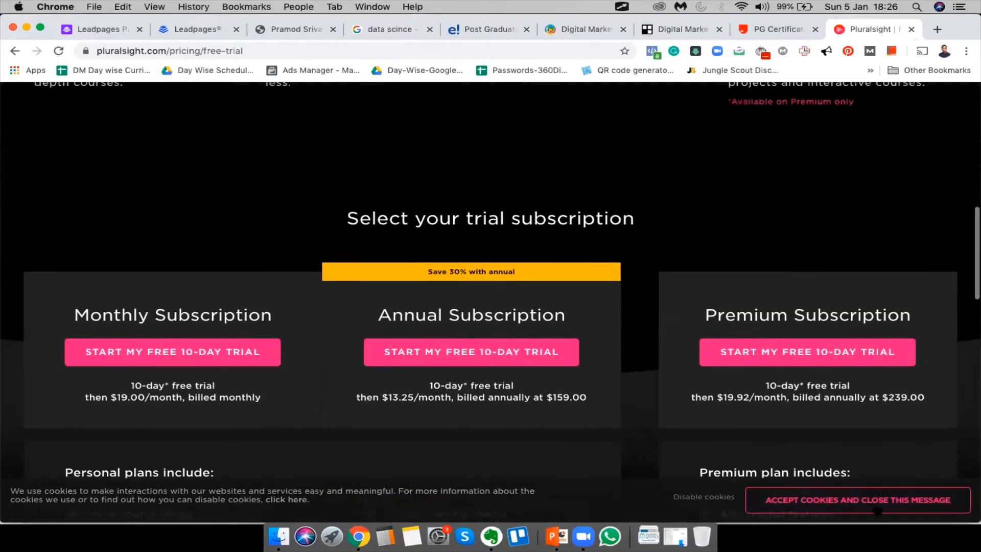
left_click(876, 503)
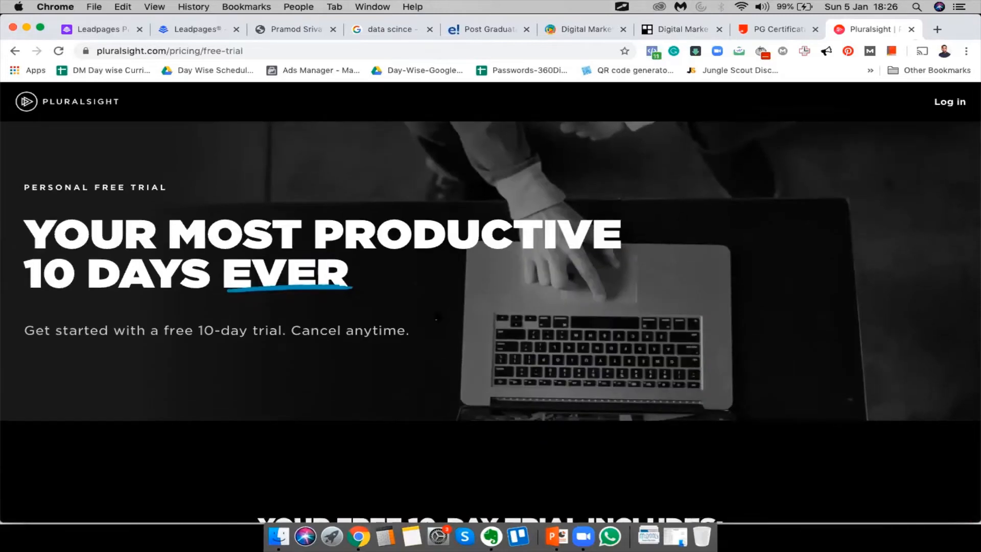
Select 'Annual' and look up 'Subscription' among the Pluralsight pricing plans
scroll(436, 317, "down", 10)
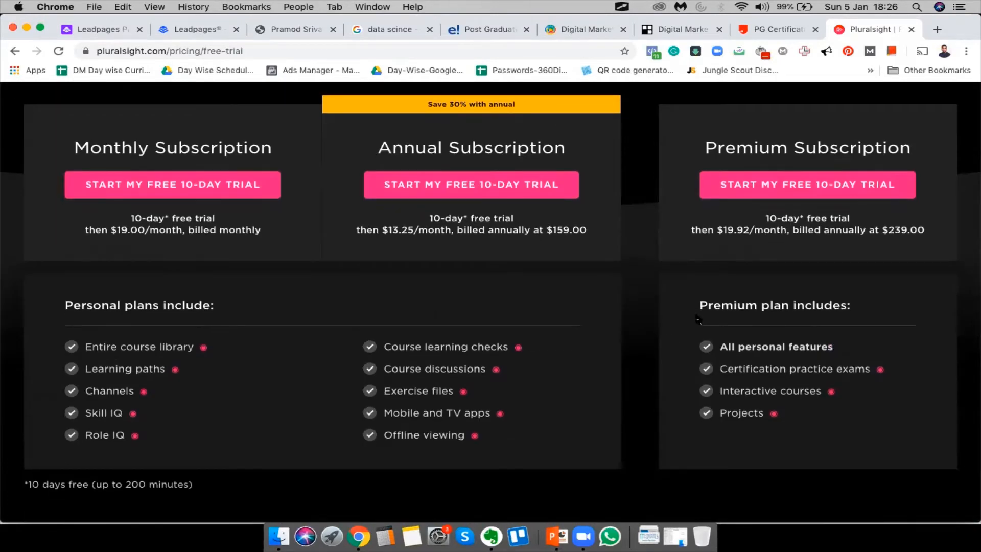
scroll(559, 122, "down", 5)
scroll(560, 122, "up", 10)
scroll(431, 416, "down", 3)
double_click(395, 291)
double_click(539, 294)
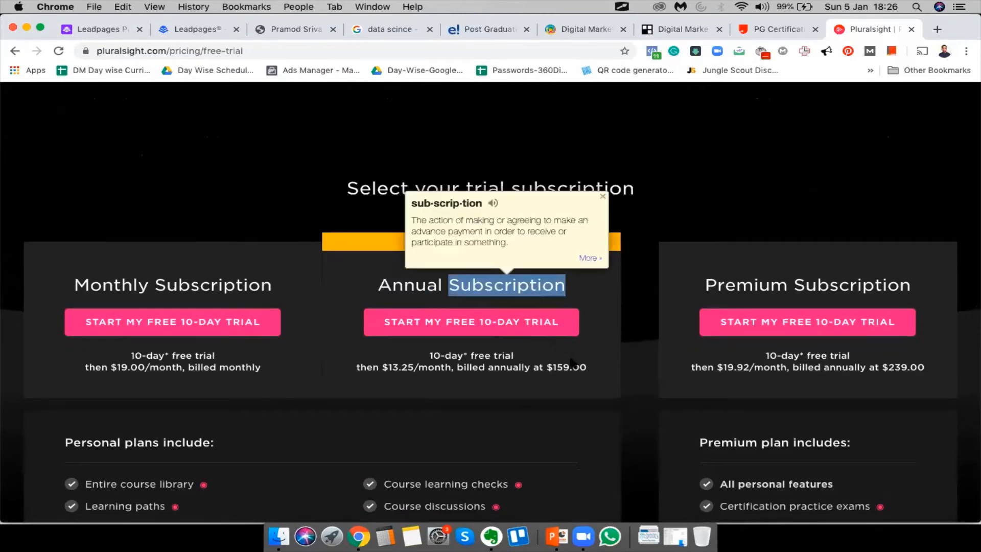
scroll(572, 366, "down", 4)
scroll(572, 366, "up", 15)
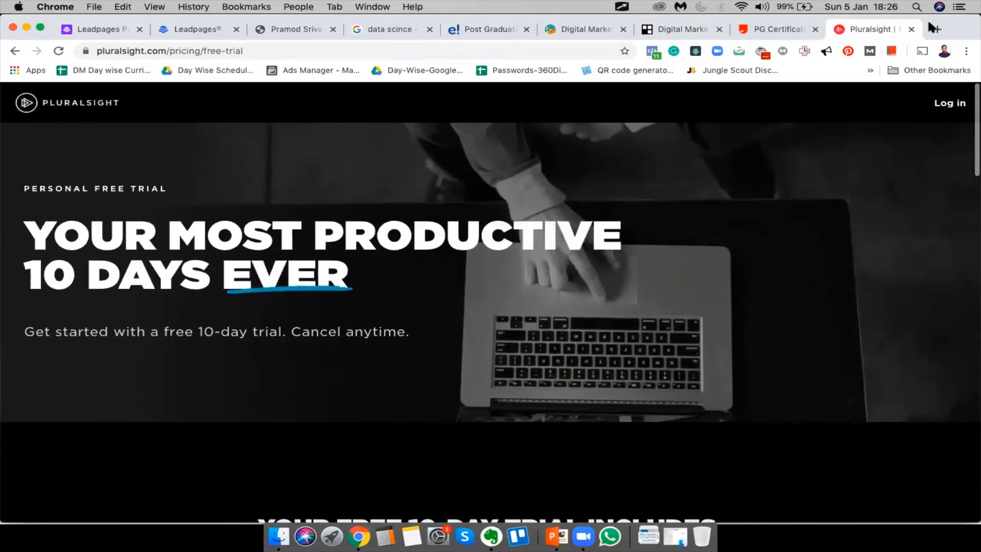
Close the Pluralsight tab and jump to upGrad's Fees section to browse it
left_click(912, 29)
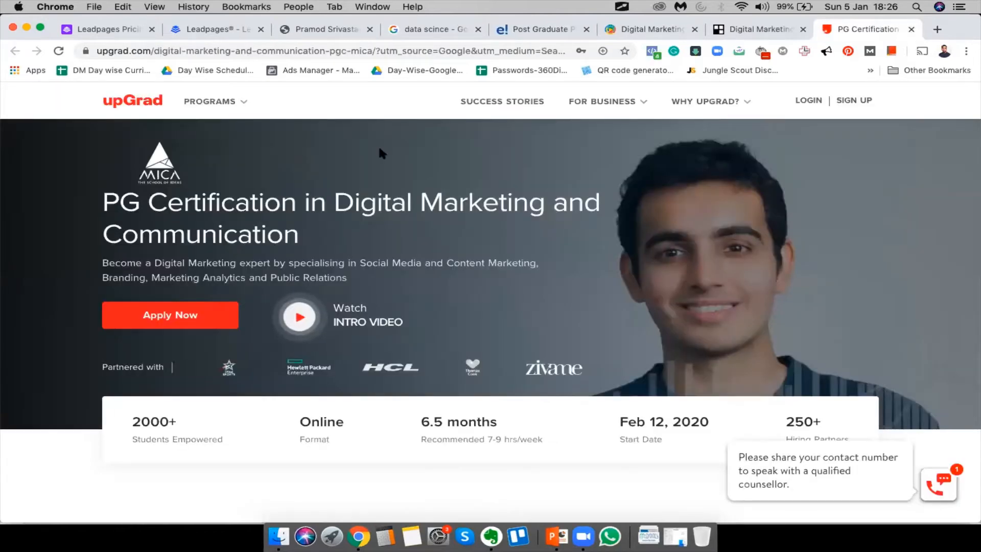
left_click(152, 315)
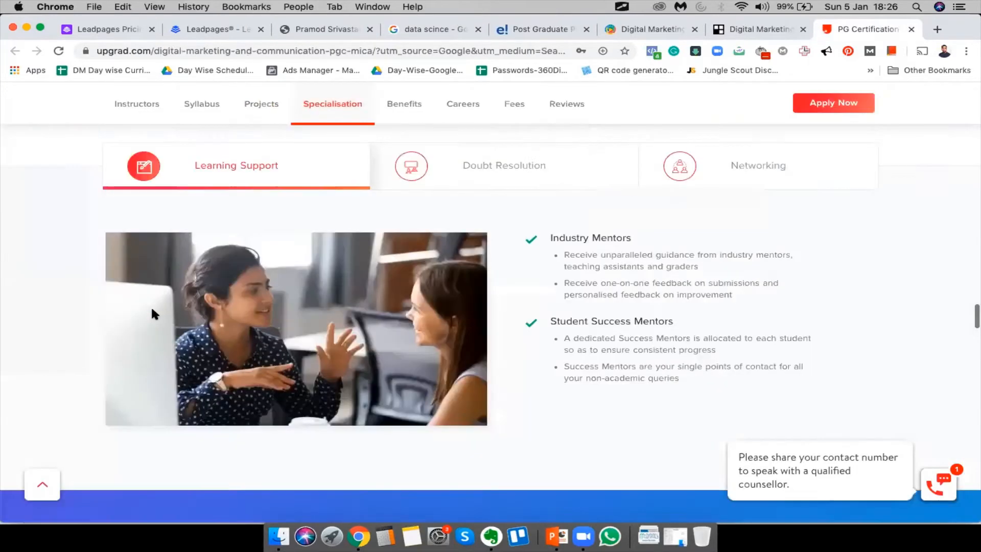
scroll(312, 290, "down", 2)
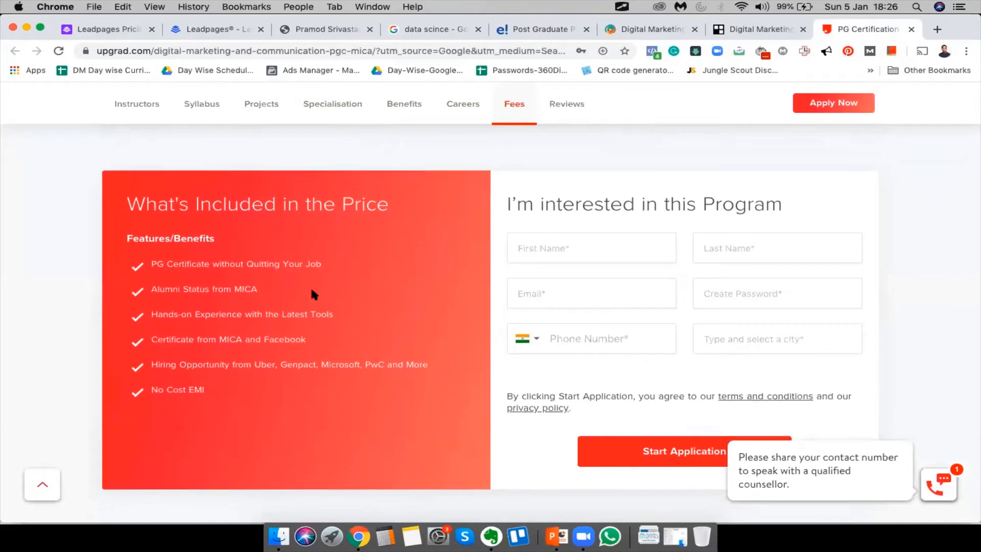
scroll(313, 293, "up", 20)
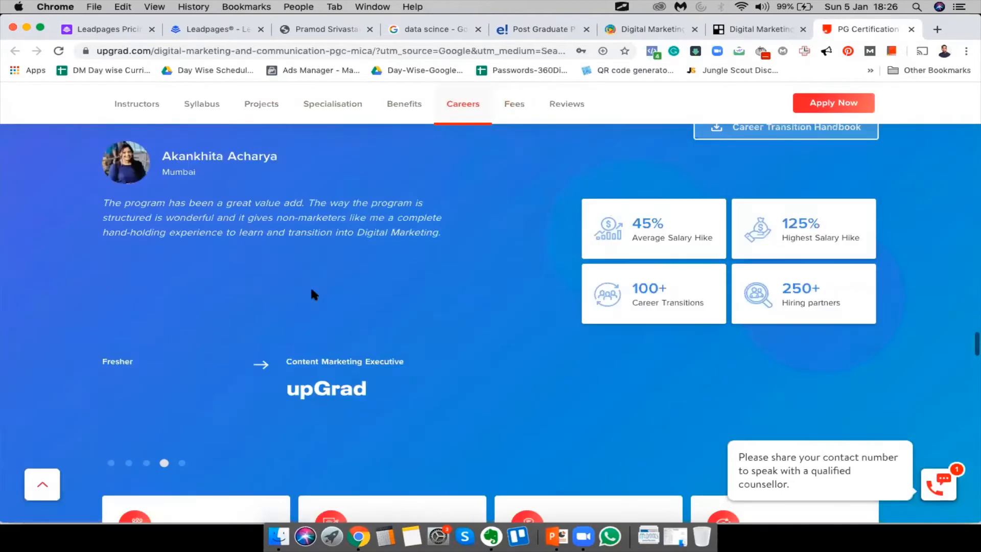
scroll(311, 290, "up", 20)
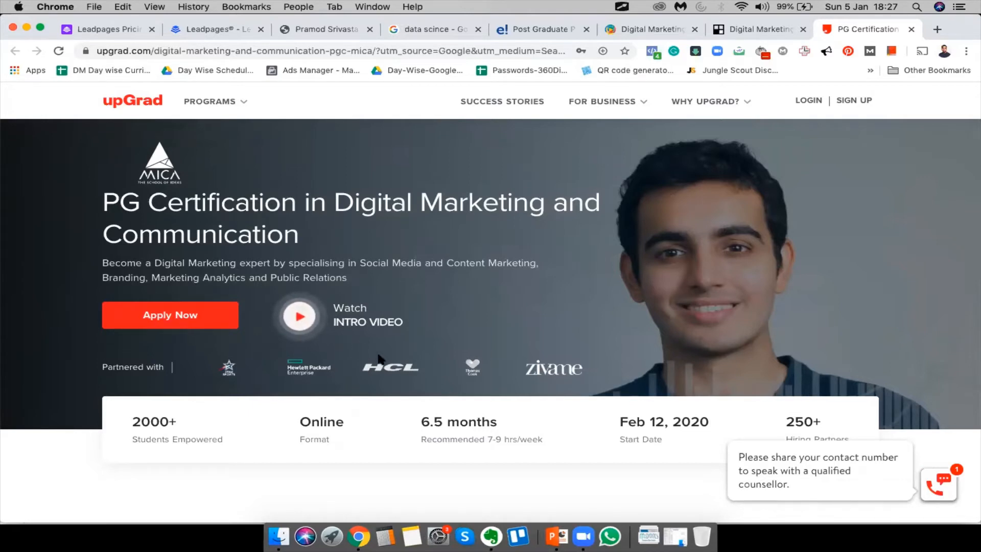
scroll(381, 359, "down", 1)
Close the upGrad, Filesie, Digital Lync, edureka, search and personal-website tabs
left_click(912, 29)
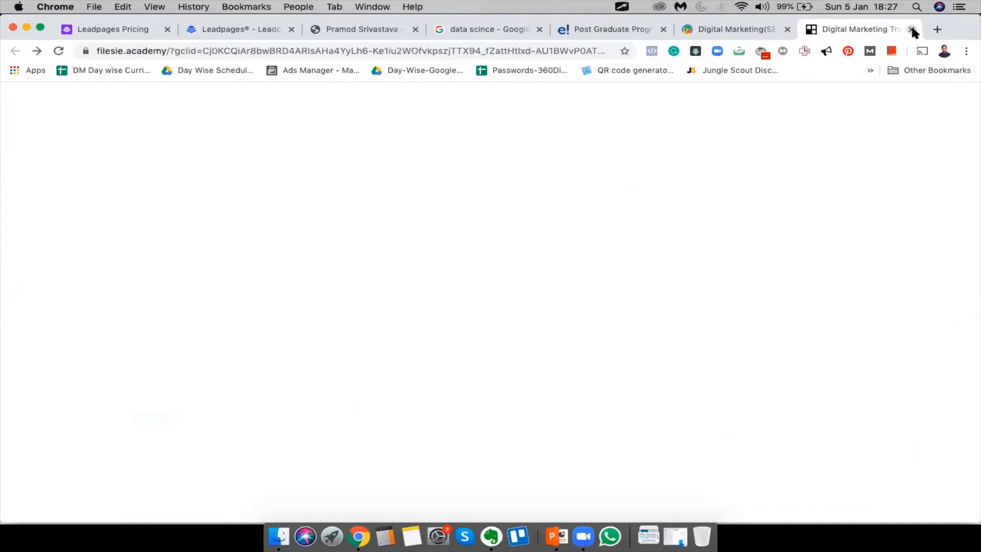
left_click(913, 29)
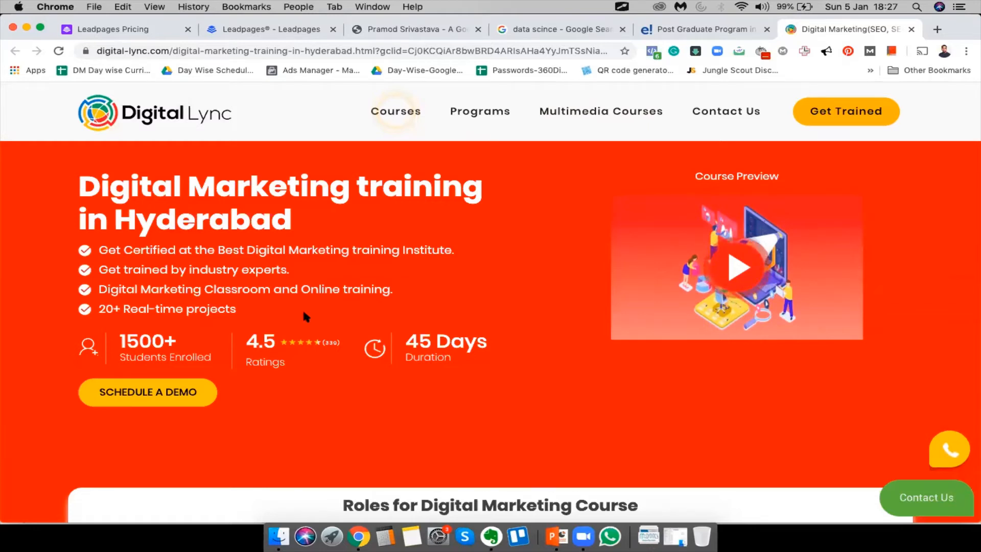
scroll(304, 316, "down", 15)
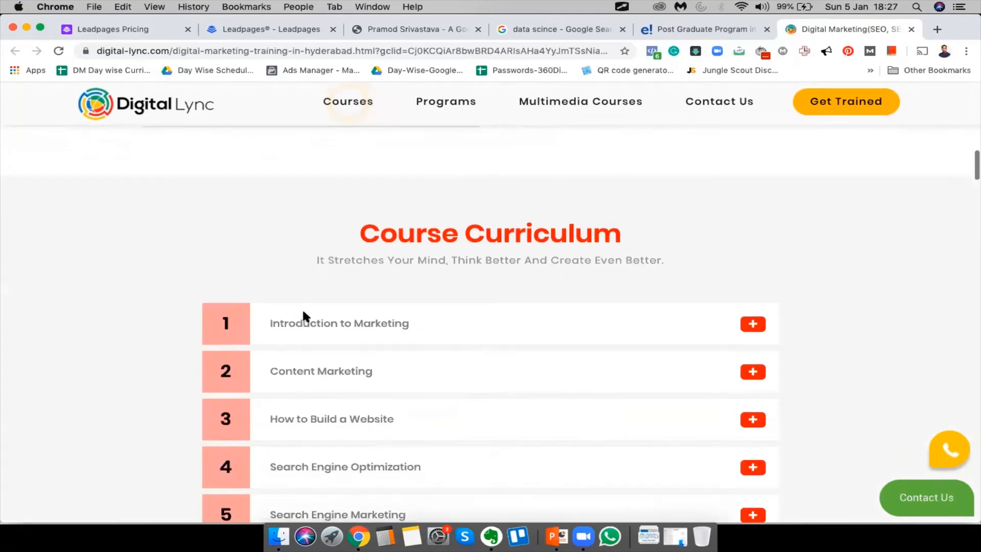
scroll(304, 316, "up", 15)
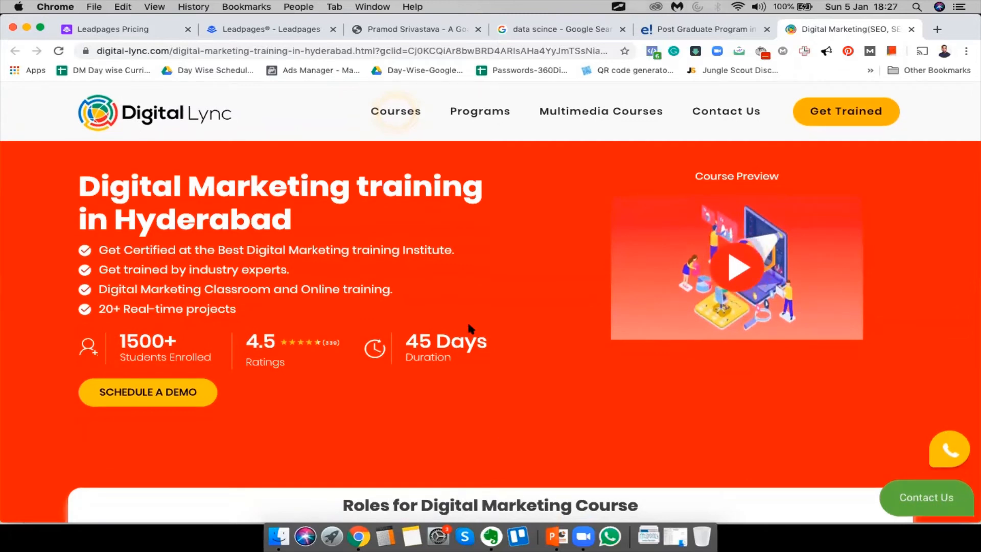
left_click(910, 29)
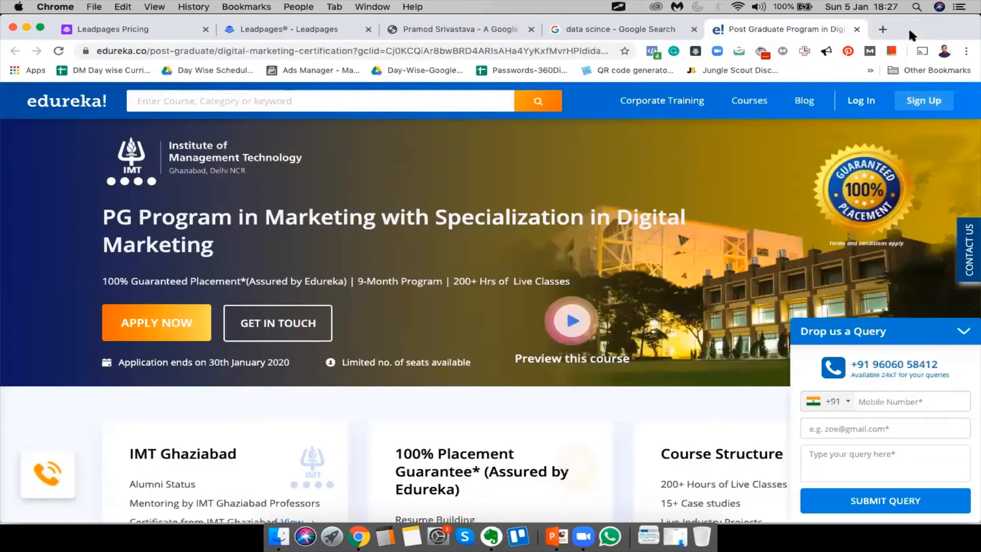
left_click(858, 28)
left_click(694, 29)
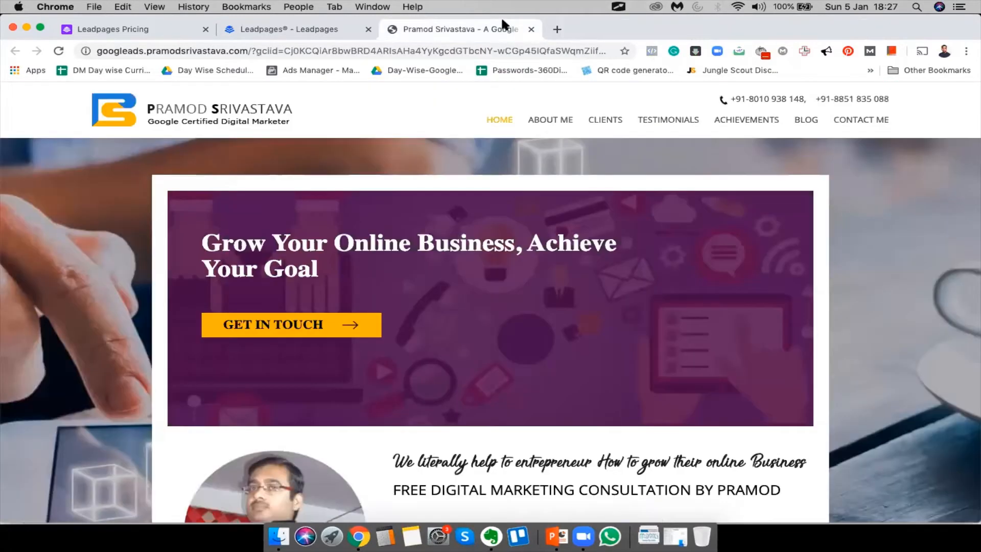
left_click(531, 29)
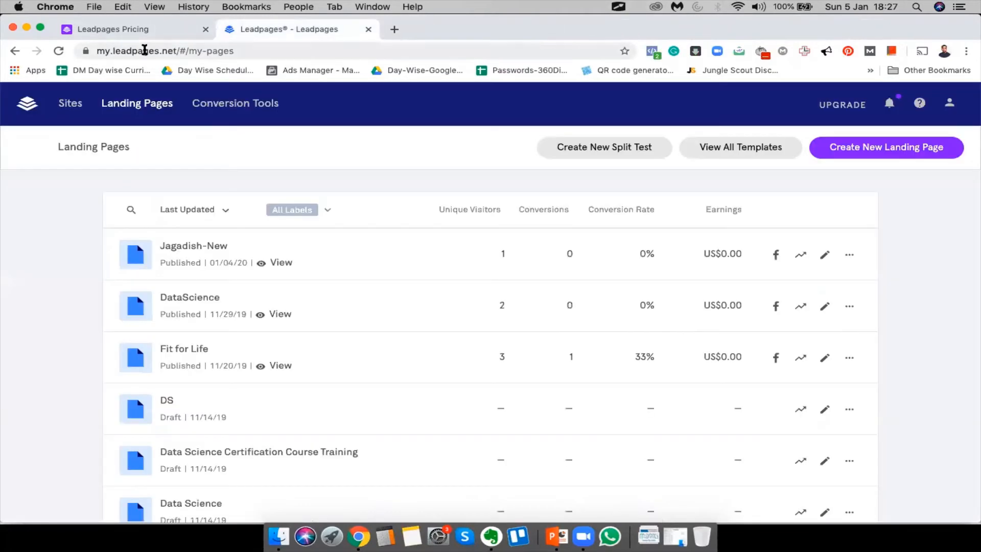
left_click(126, 22)
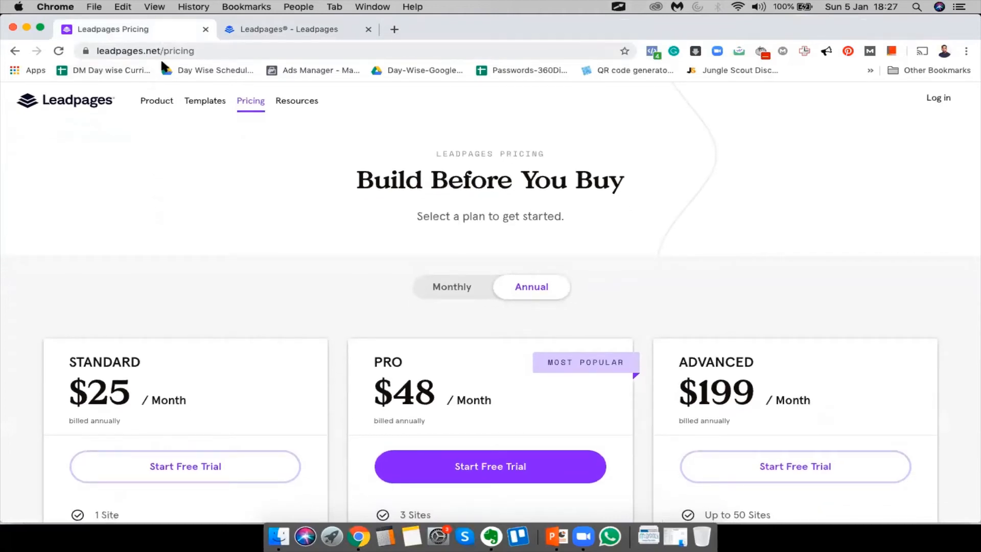
scroll(165, 267, "down", 3)
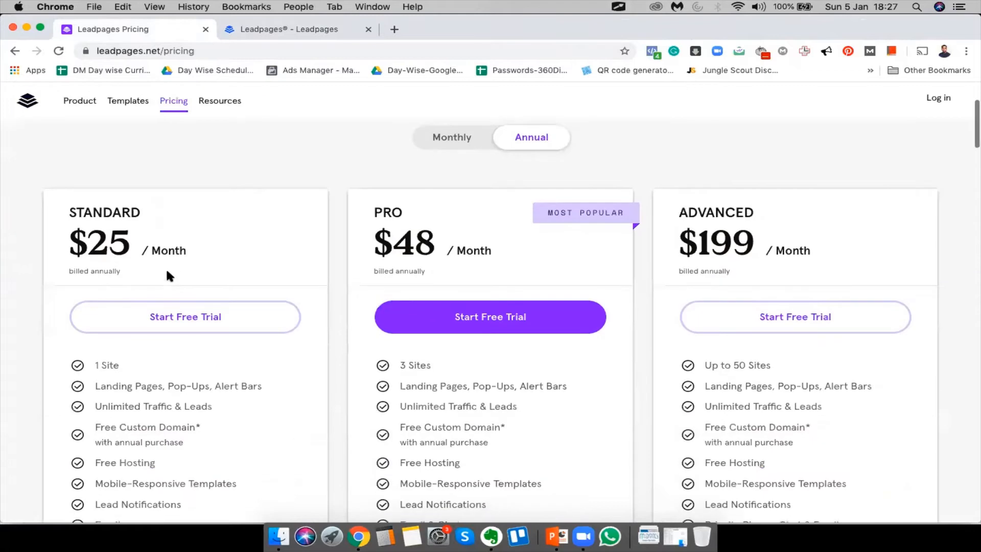
left_click(432, 140)
double_click(101, 250)
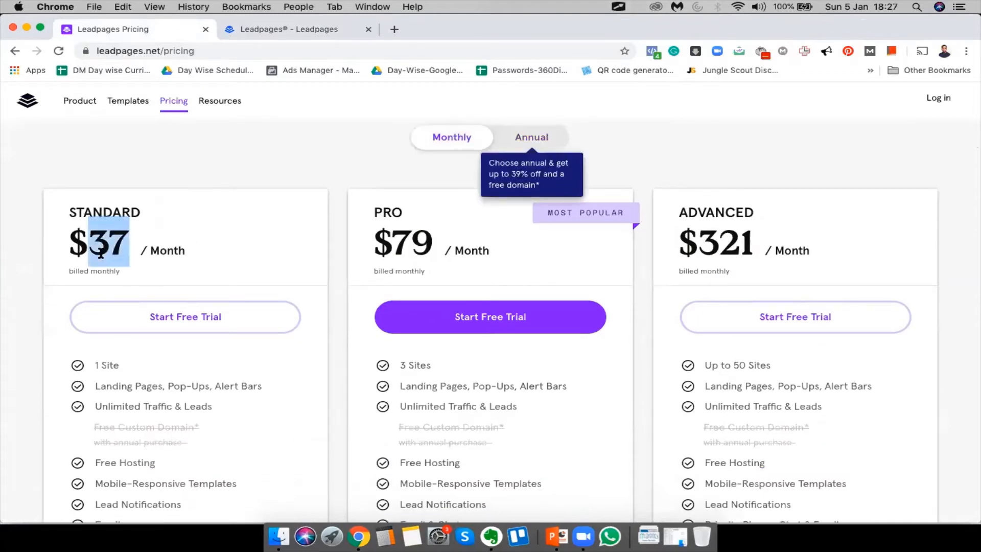
key("super+space")
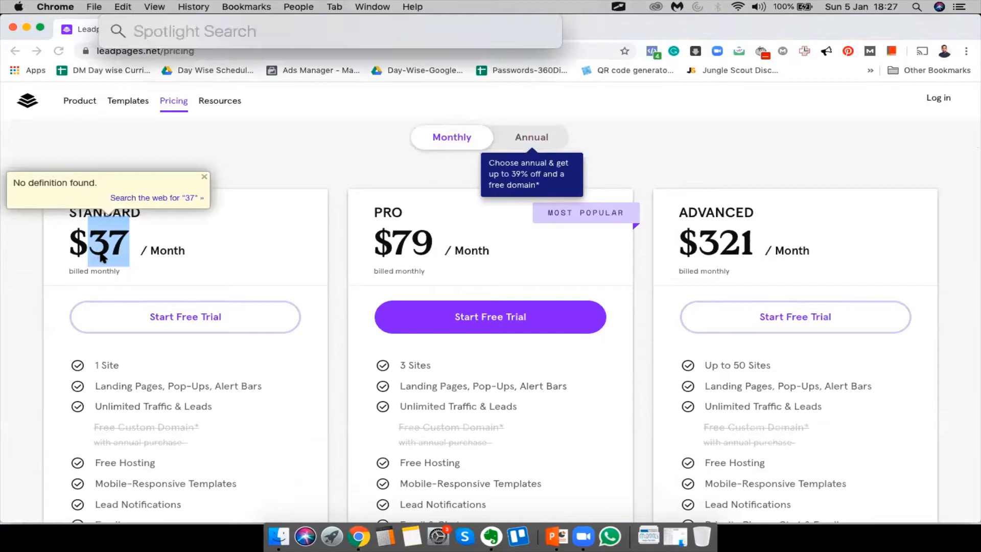
type("37*")
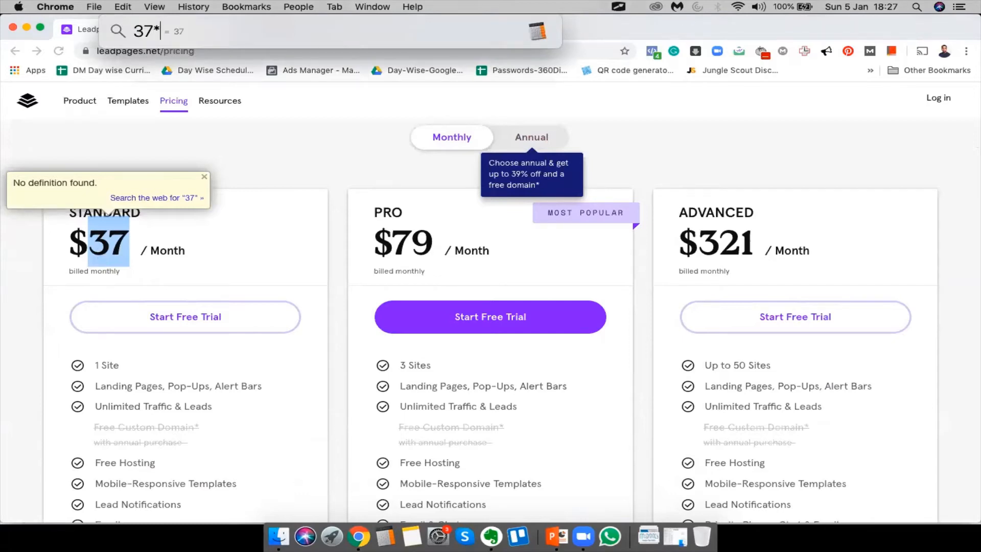
type("70")
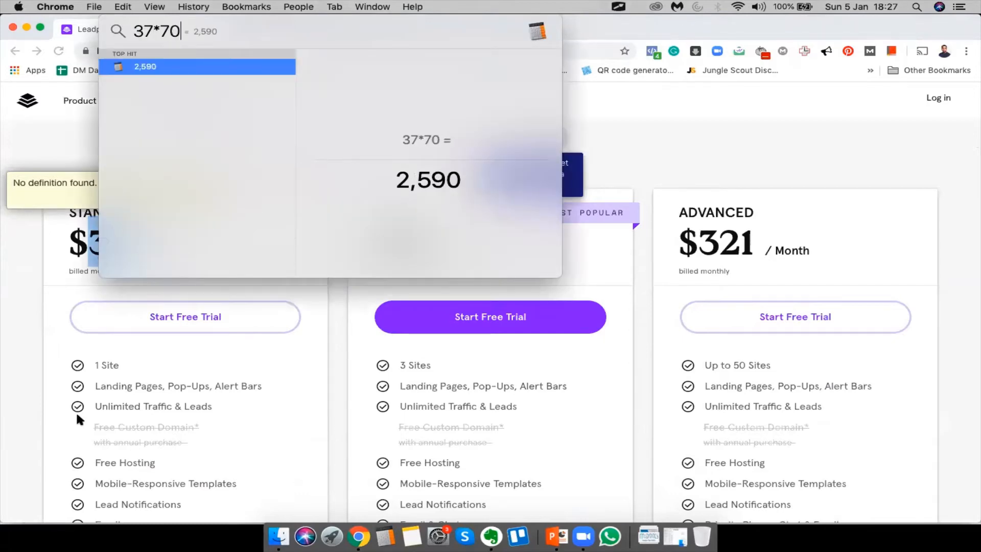
key("Escape")
scroll(290, 415, "down", 5)
scroll(290, 417, "up", 10)
scroll(291, 419, "down", 8)
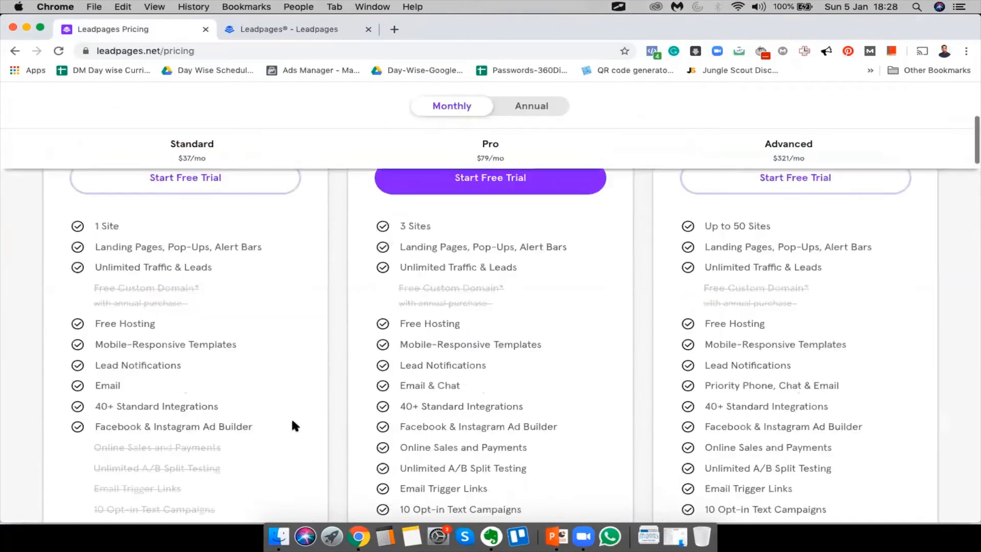
scroll(291, 416, "up", 10)
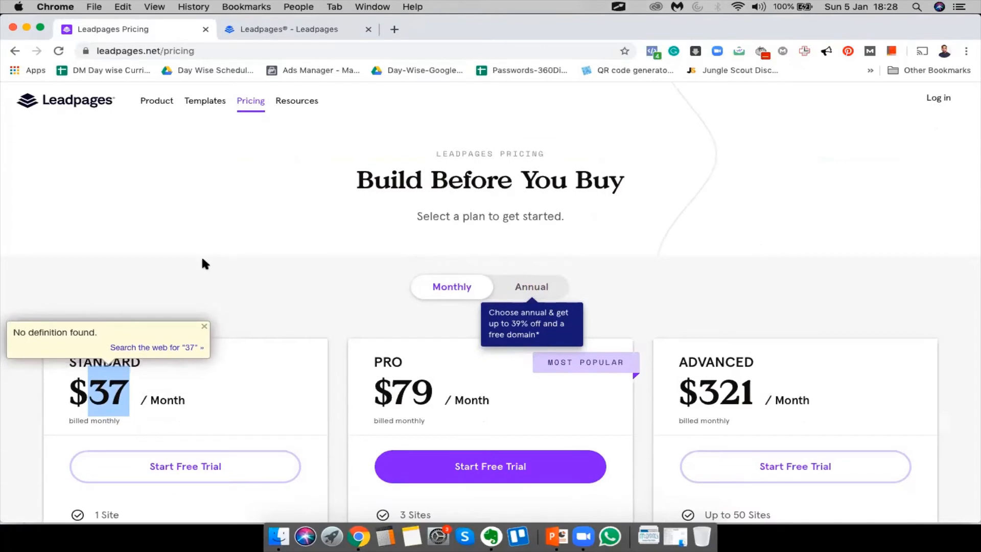
scroll(202, 259, "down", 20)
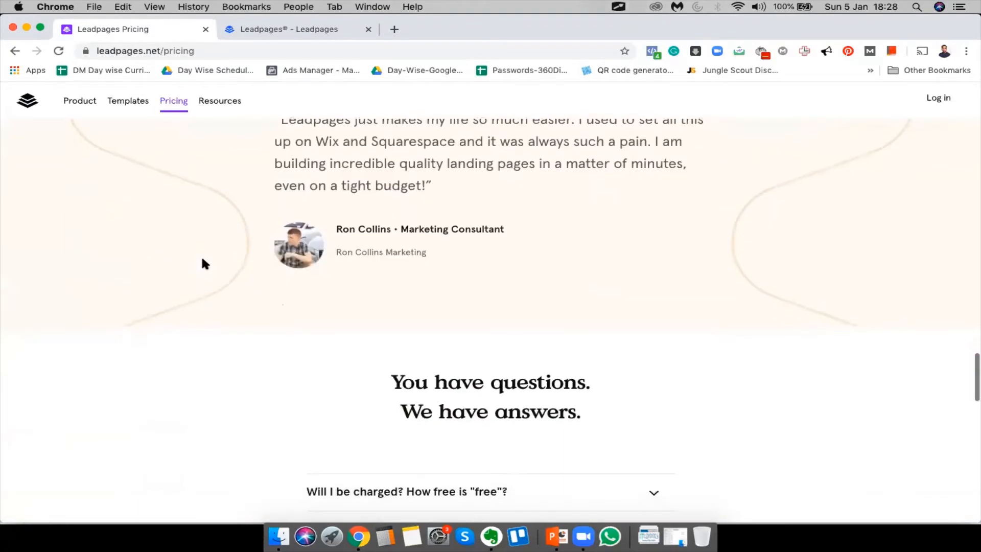
scroll(203, 262, "down", 15)
scroll(204, 246, "up", 15)
scroll(202, 238, "up", 15)
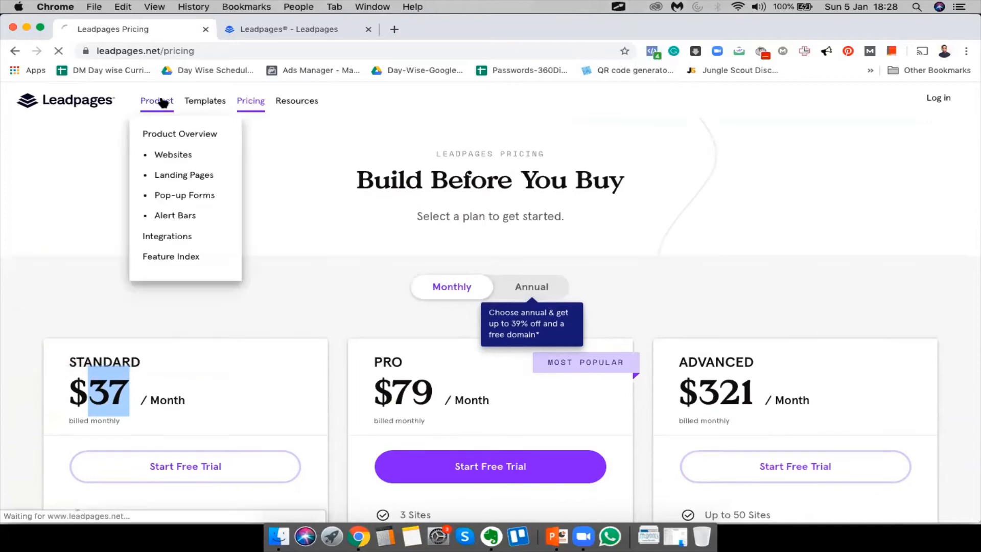
Close the Leadpages Pricing tab and reload the Landing Pages dashboard
left_click(205, 29)
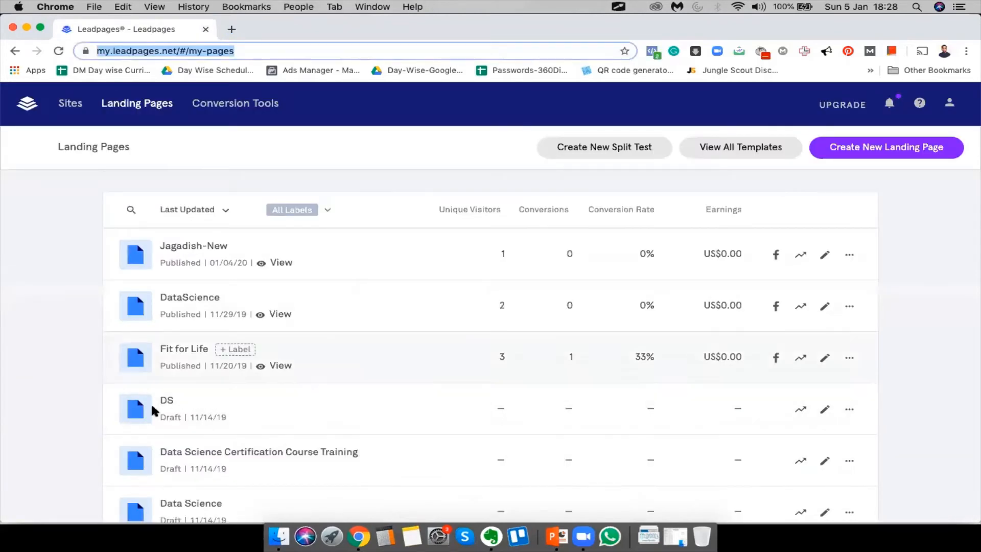
scroll(151, 407, "down", 2)
scroll(48, 197, "up", 2)
key("Return")
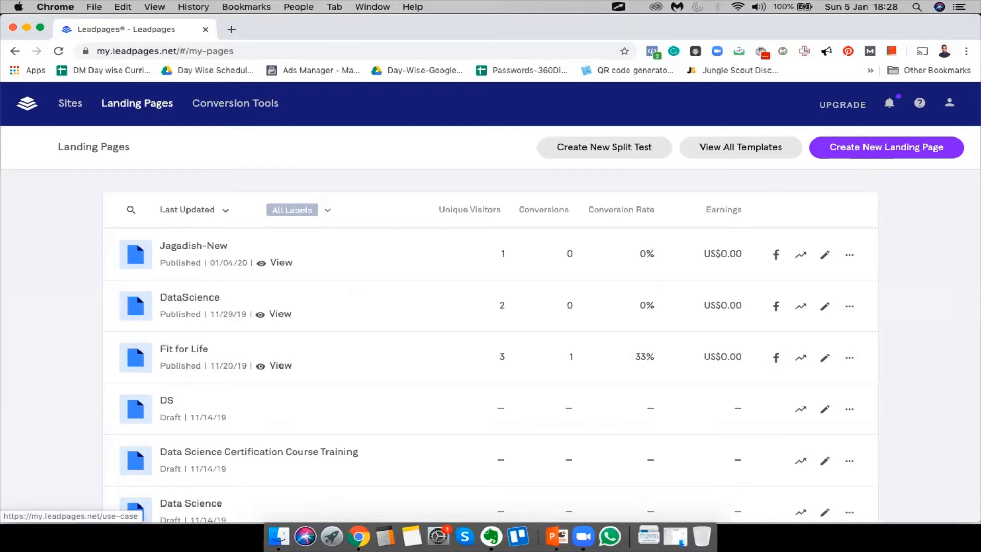
Open the full template gallery, try a 'webinar' search, then clear it to browse all templates
left_click(761, 146)
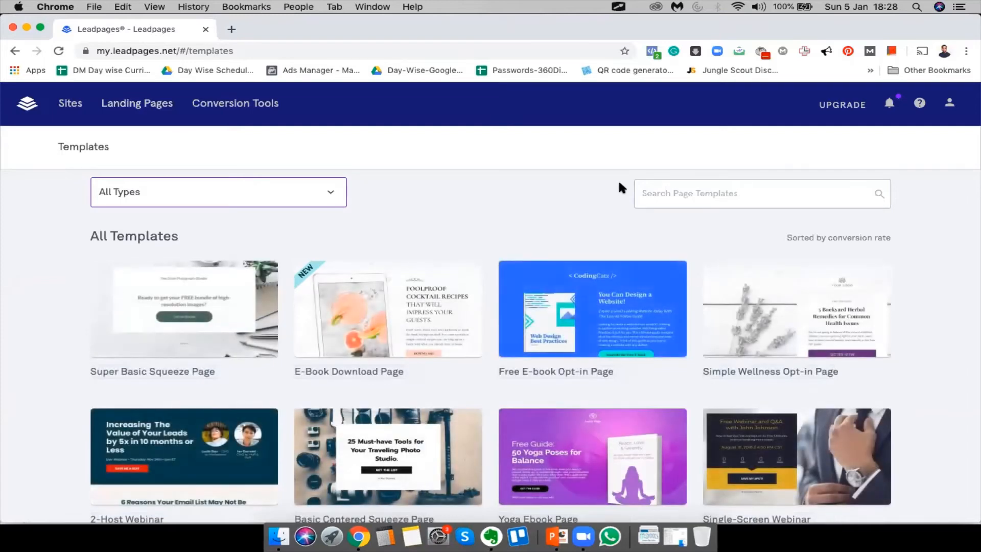
left_click(675, 195)
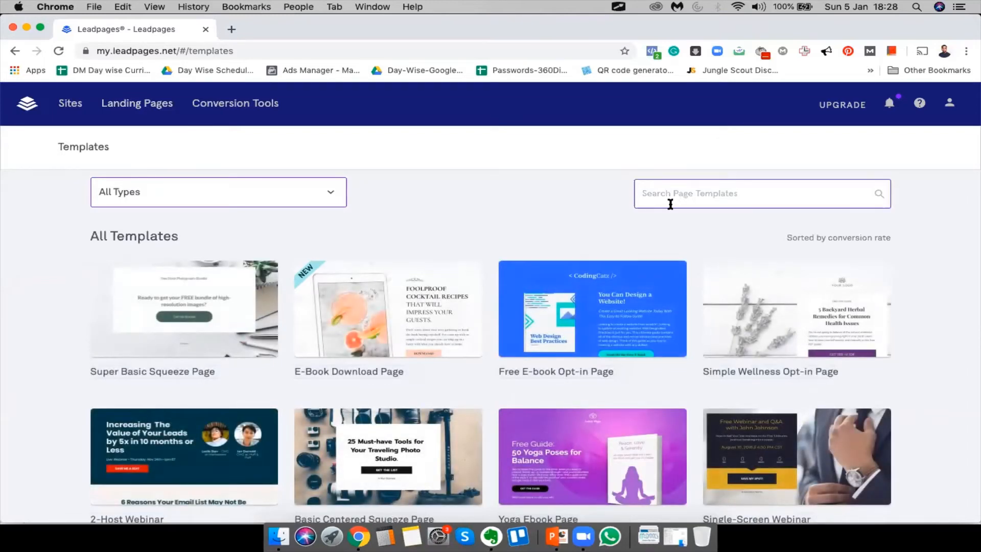
type("webinar")
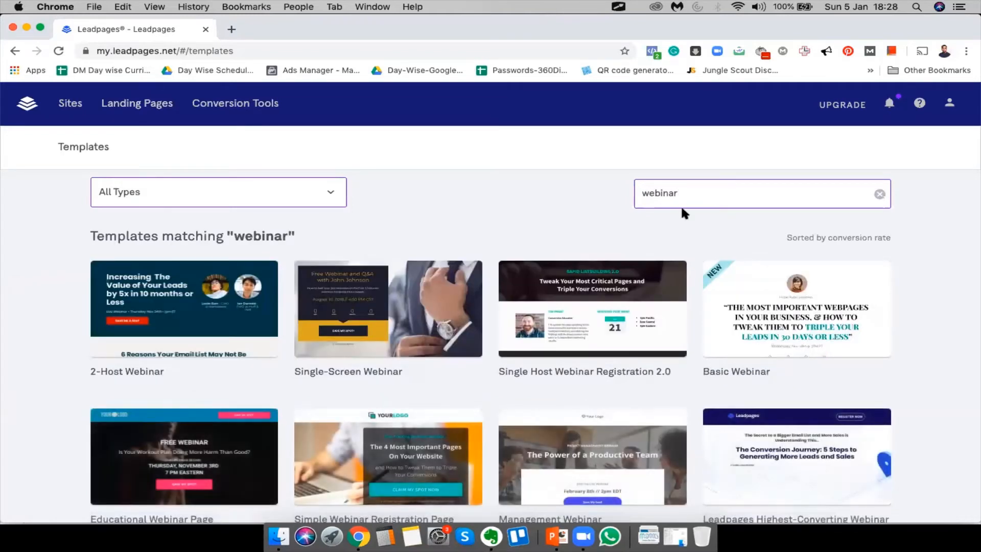
key("super+a")
key("BackSpace")
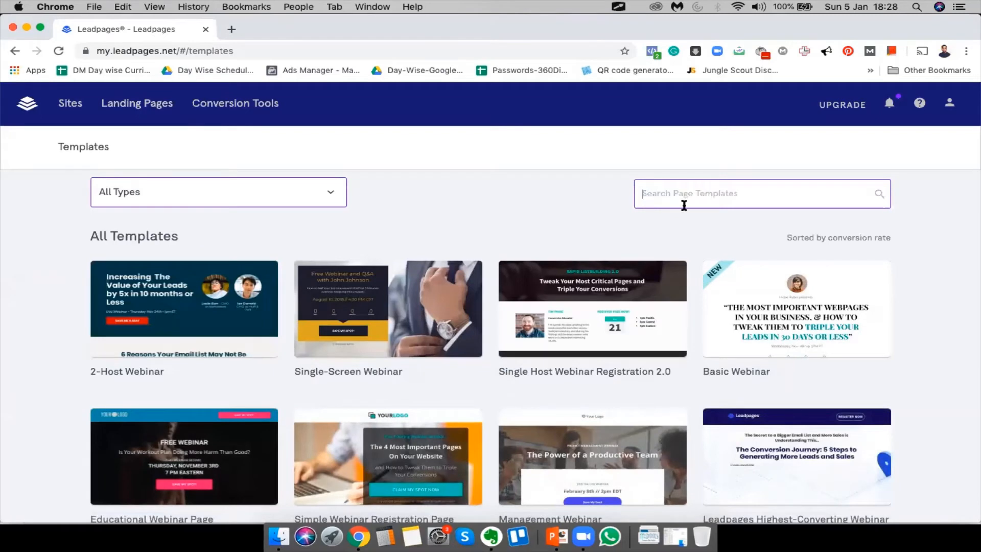
scroll(80, 319, "down", 15)
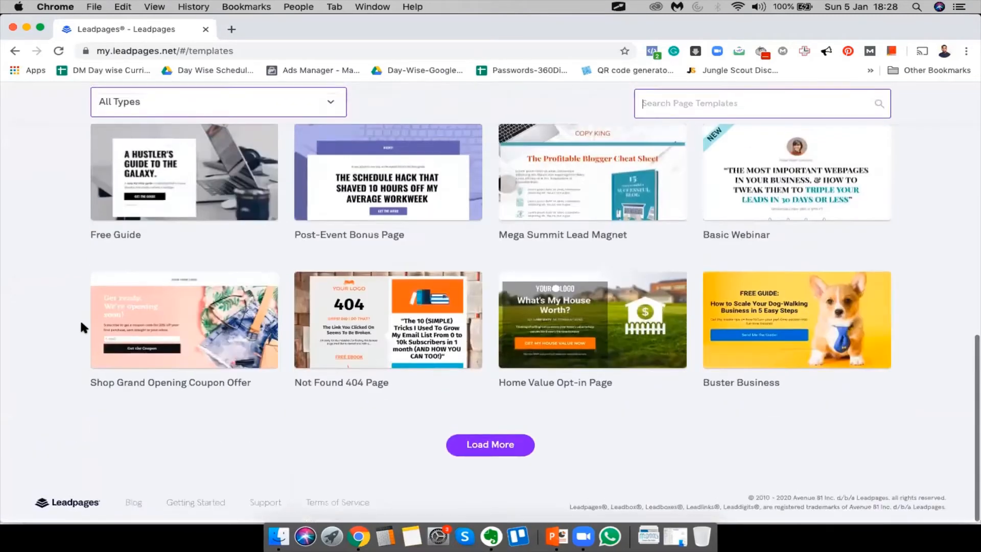
scroll(868, 330, "up", 15)
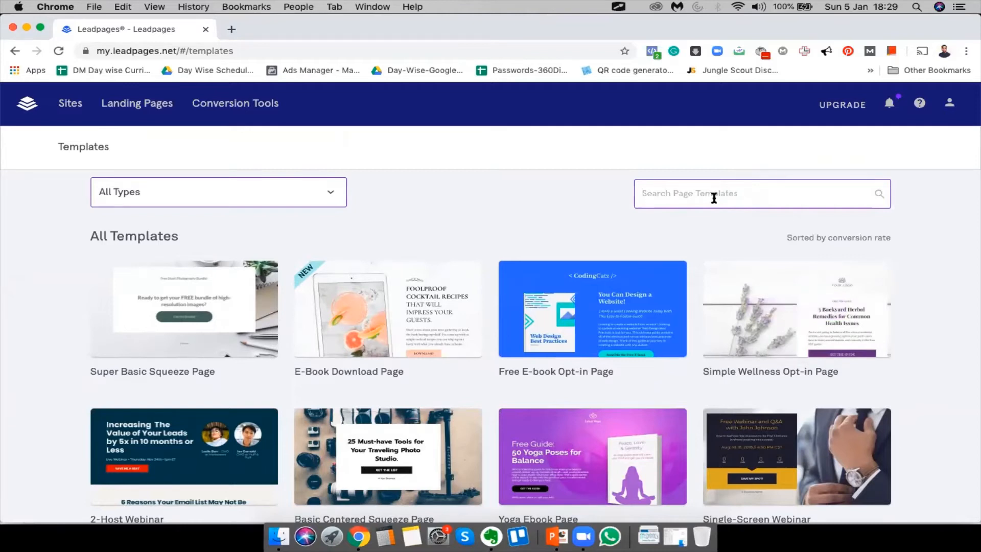
Search the page templates for 'webinar' again and look through the matching results
type("webinar")
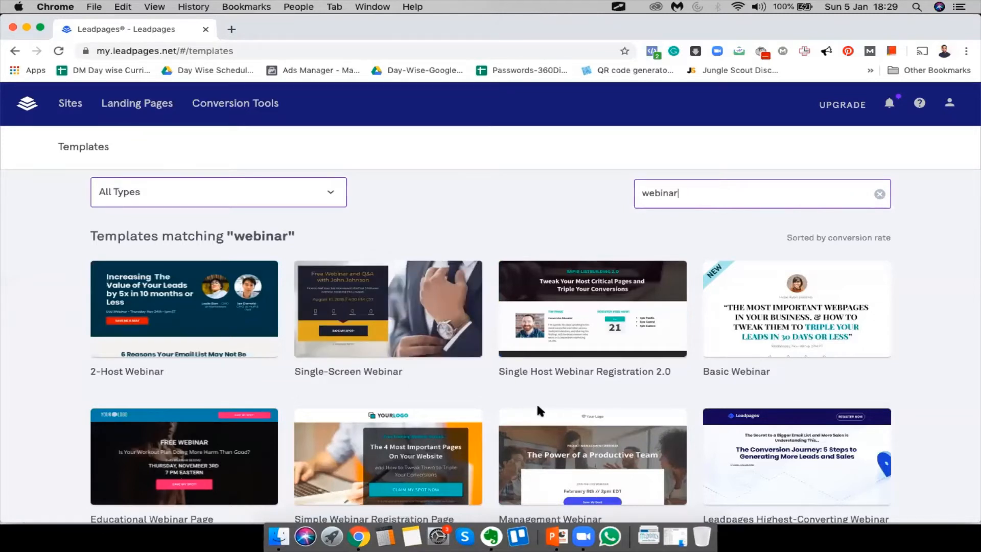
scroll(536, 403, "down", 5)
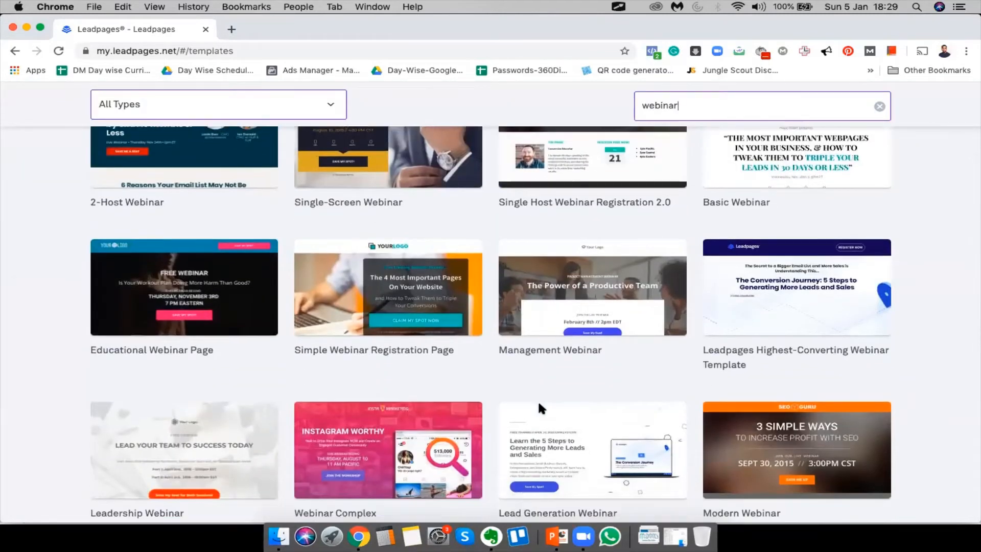
scroll(537, 400, "down", 5)
scroll(538, 399, "down", 5)
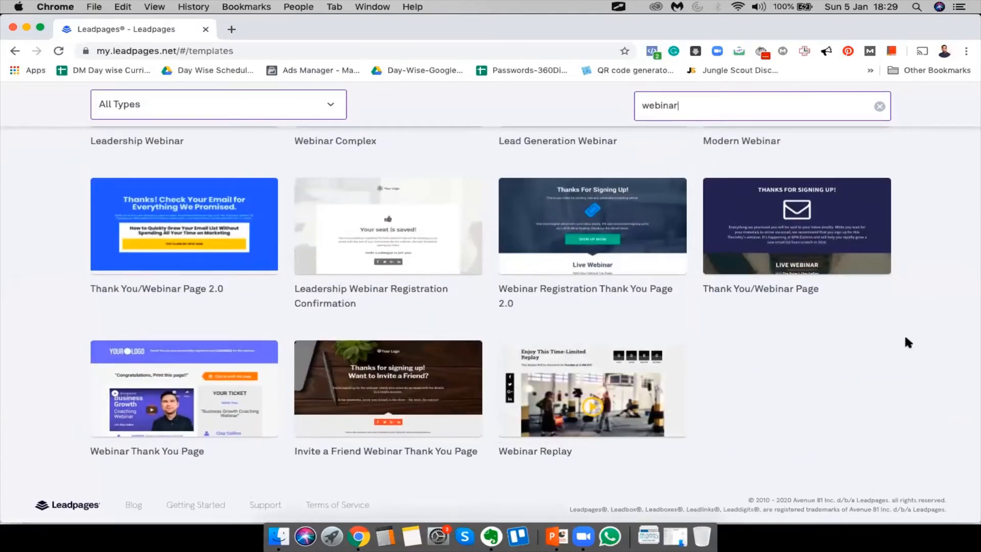
scroll(905, 342, "up", 7)
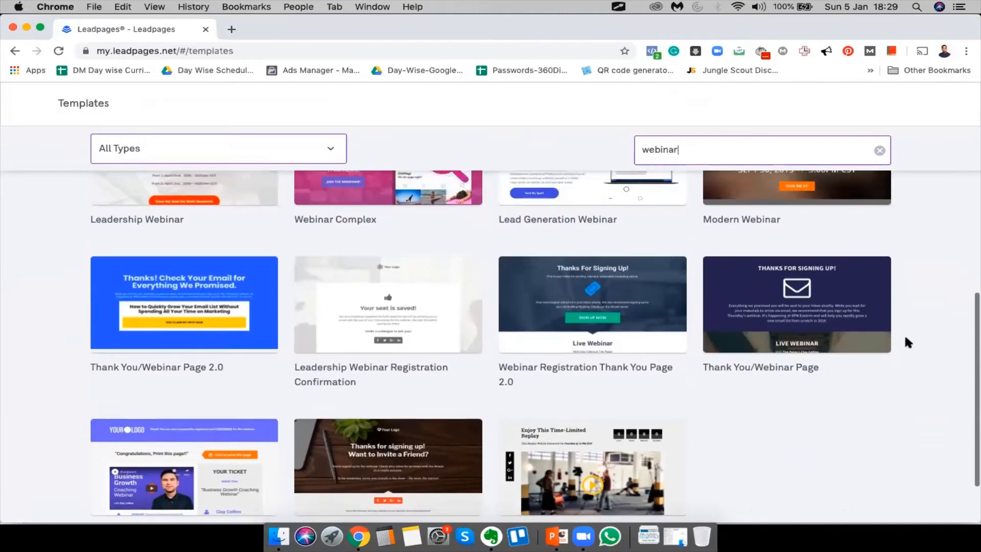
scroll(907, 343, "up", 4)
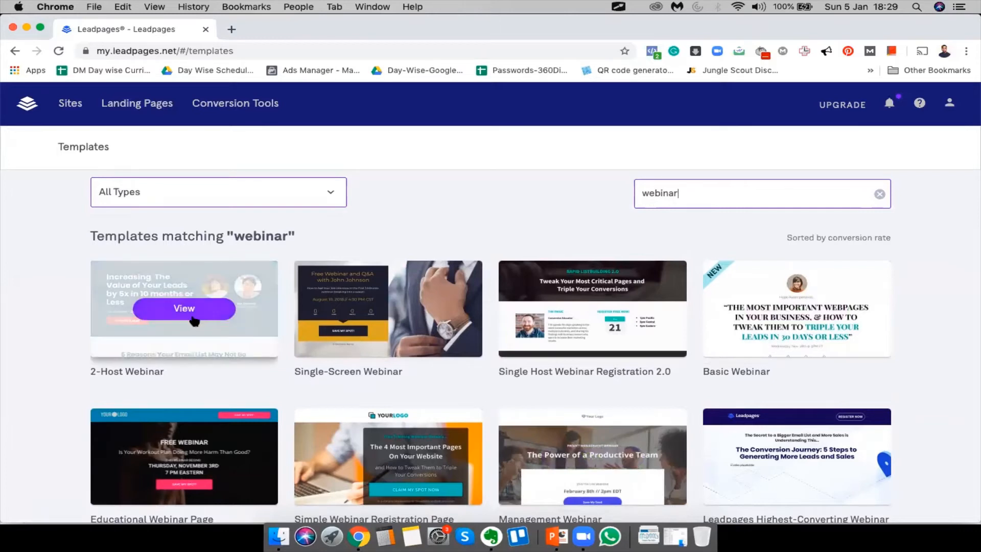
Preview the 2-Host Webinar template and look over its layout
left_click(204, 337)
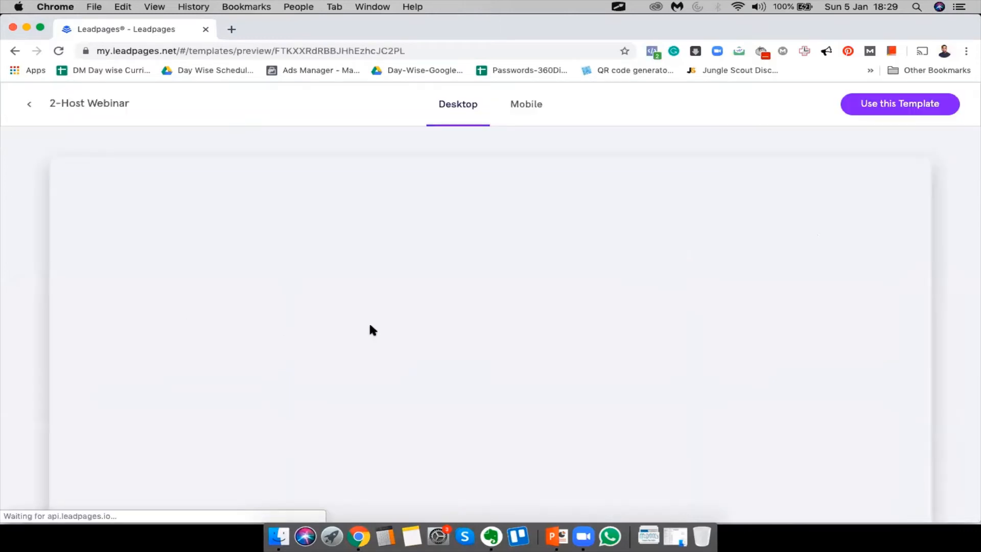
scroll(708, 306, "down", 4)
scroll(707, 281, "up", 4)
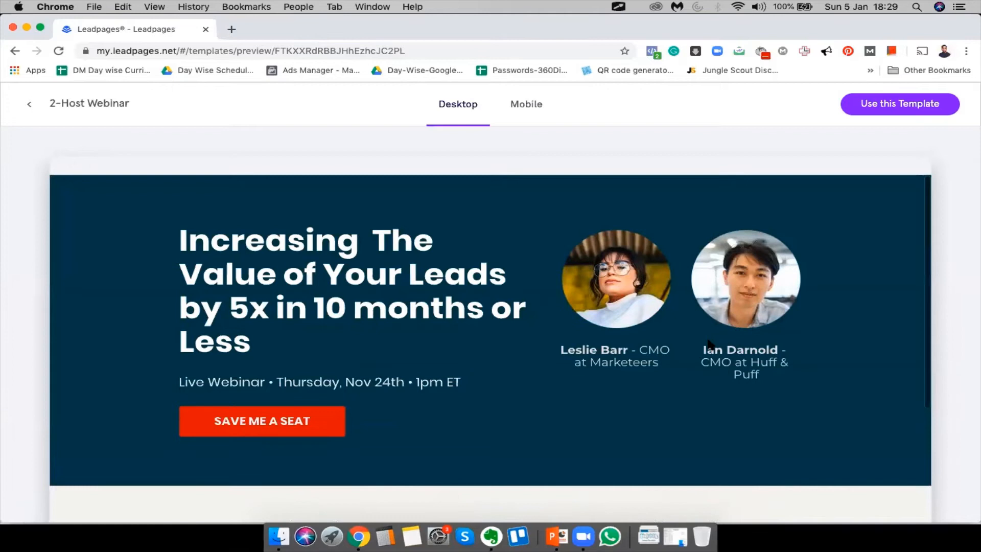
scroll(326, 306, "down", 6)
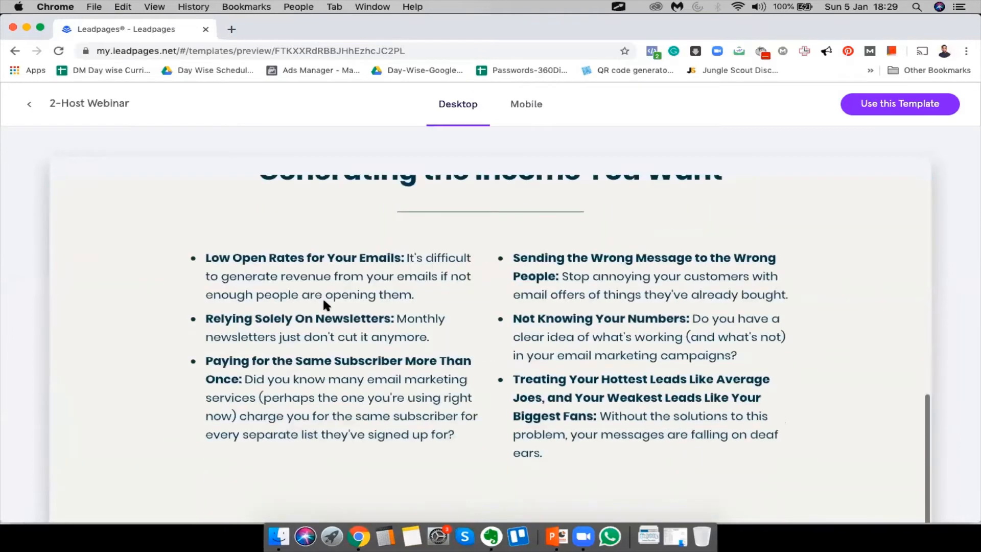
scroll(596, 231, "up", 6)
scroll(437, 309, "down", 3)
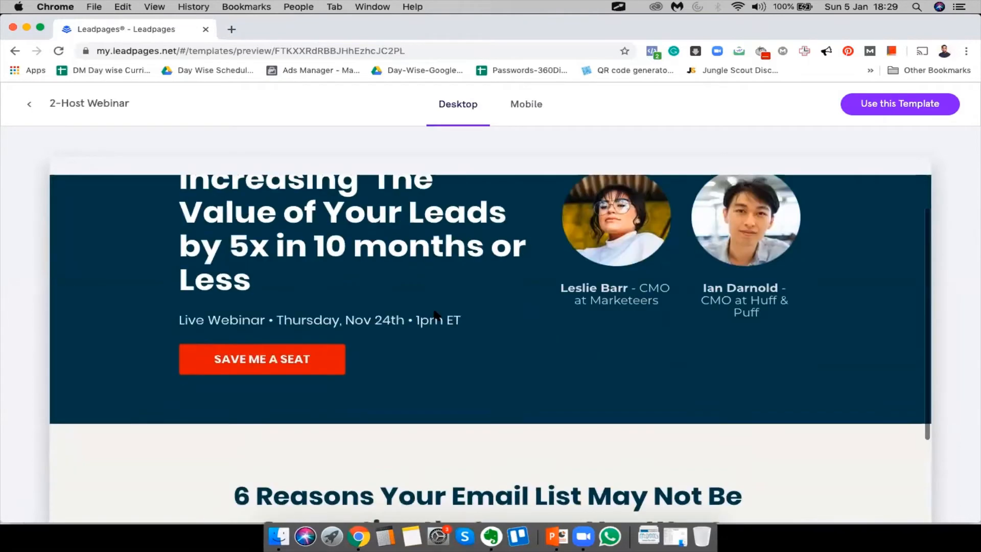
scroll(436, 313, "up", 2)
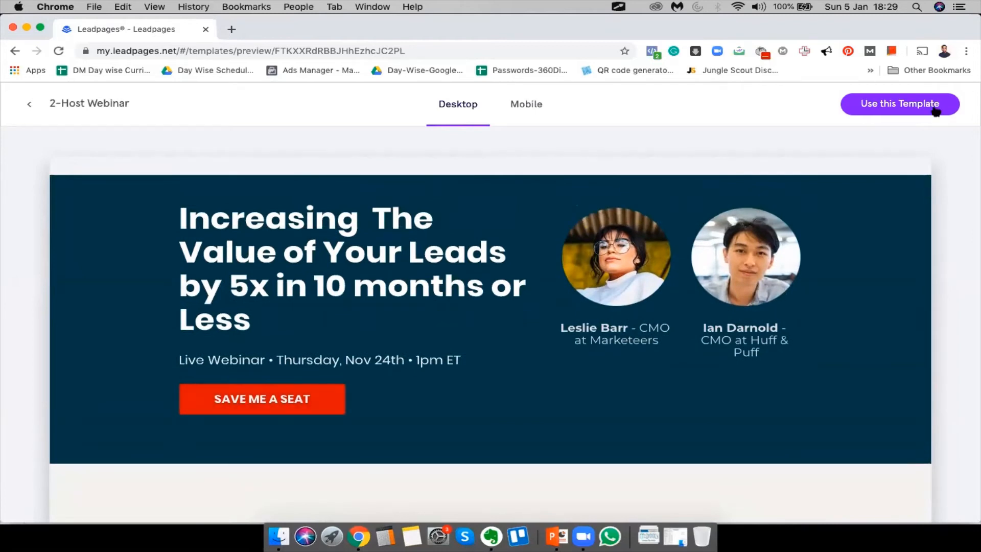
Start a page from 2-Host Webinar named 'Landing Page Creation Using Lead Pages' and continue
left_click(900, 105)
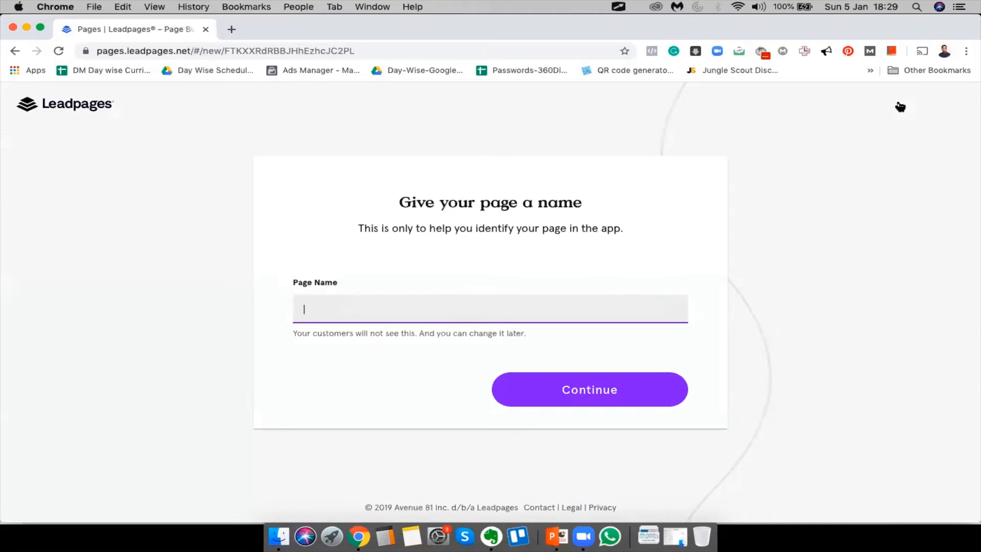
key("ctrl+Up")
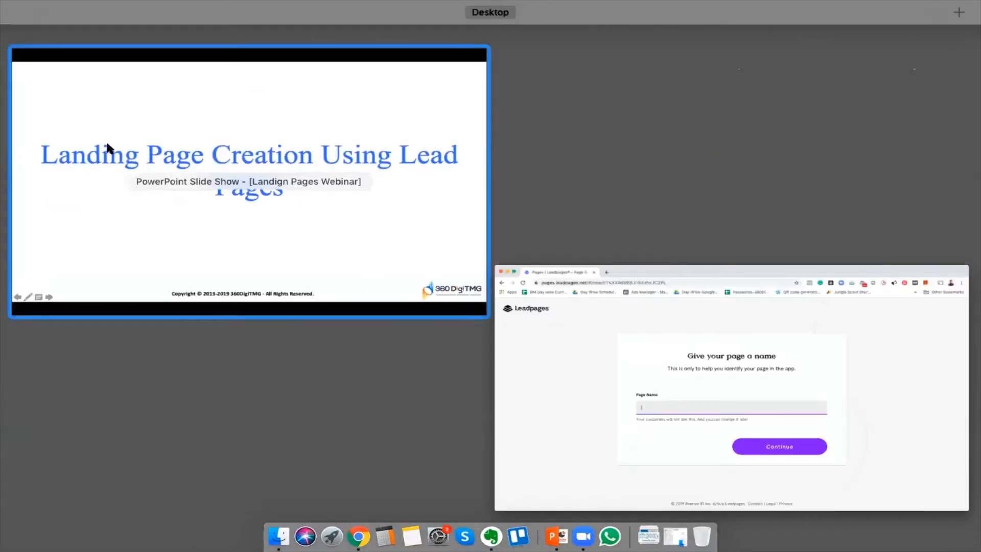
left_click(590, 348)
type("Landing Page Creation Using Lead Pages")
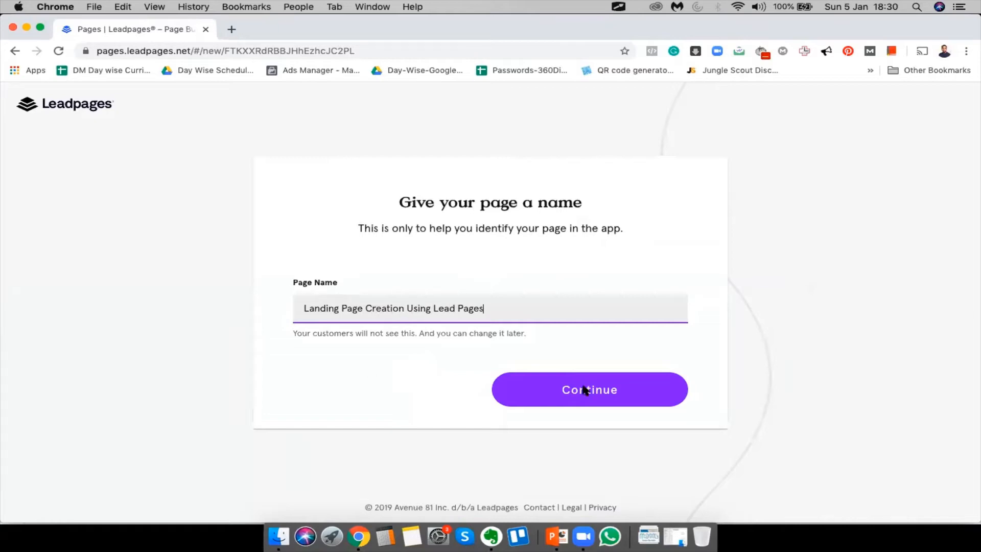
left_click(633, 391)
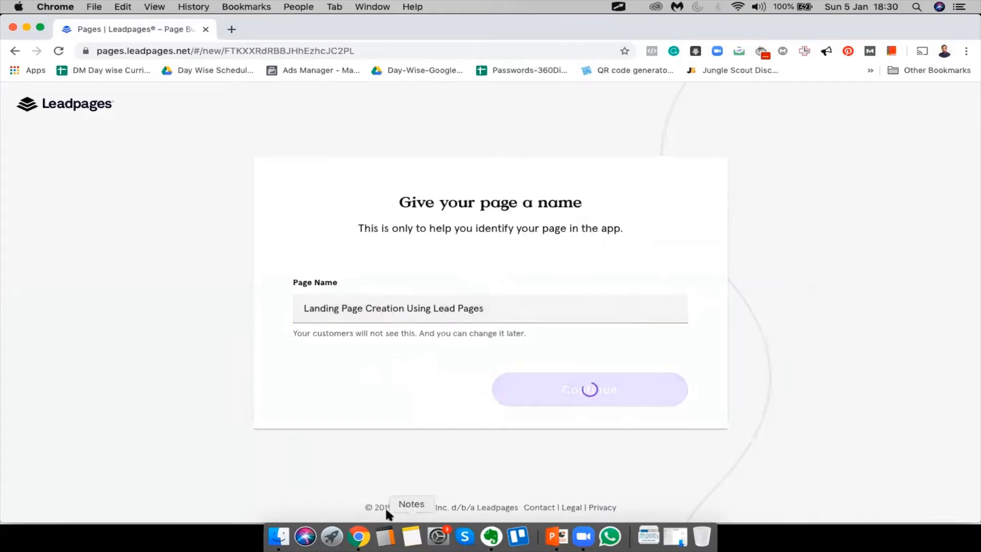
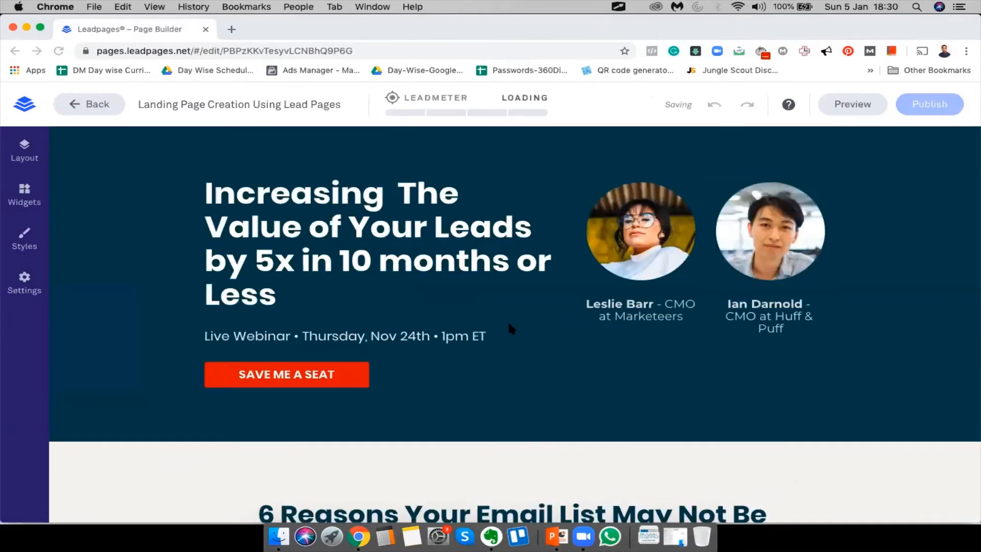
Replace the hero heading with the new title 'How to Create Landing Pages Using Lead Page'
scroll(508, 324, "down", 20)
scroll(508, 341, "up", 20)
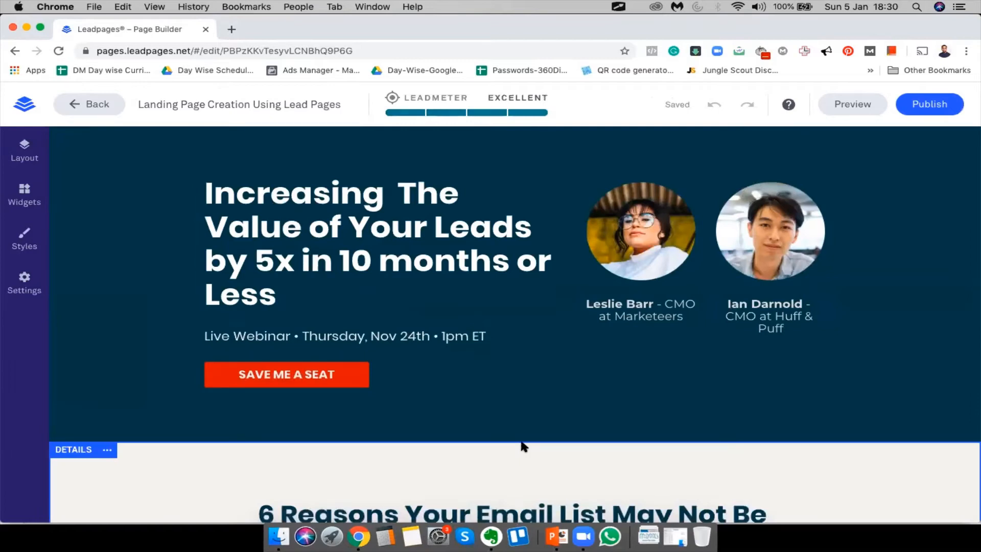
double_click(298, 258)
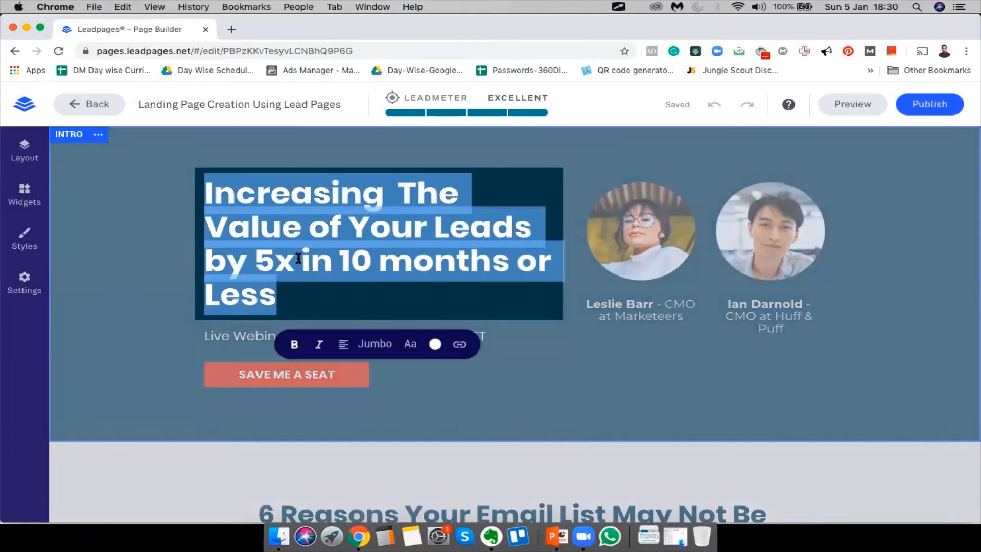
type("How to create")
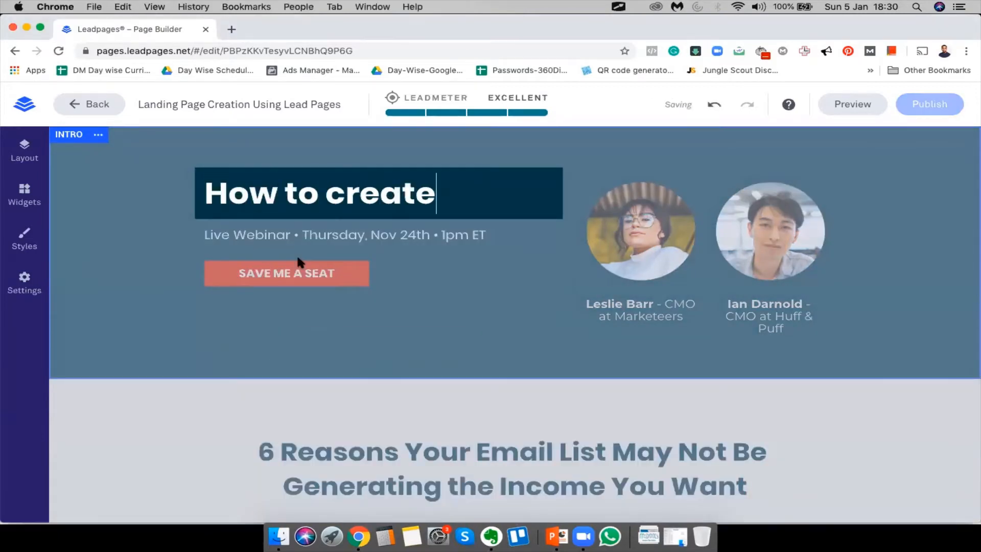
key("BackSpace")
key("BackSpace")
key("BackSpace")
key("BackSpace")
key("BackSpace")
key("BackSpace")
type("Create")
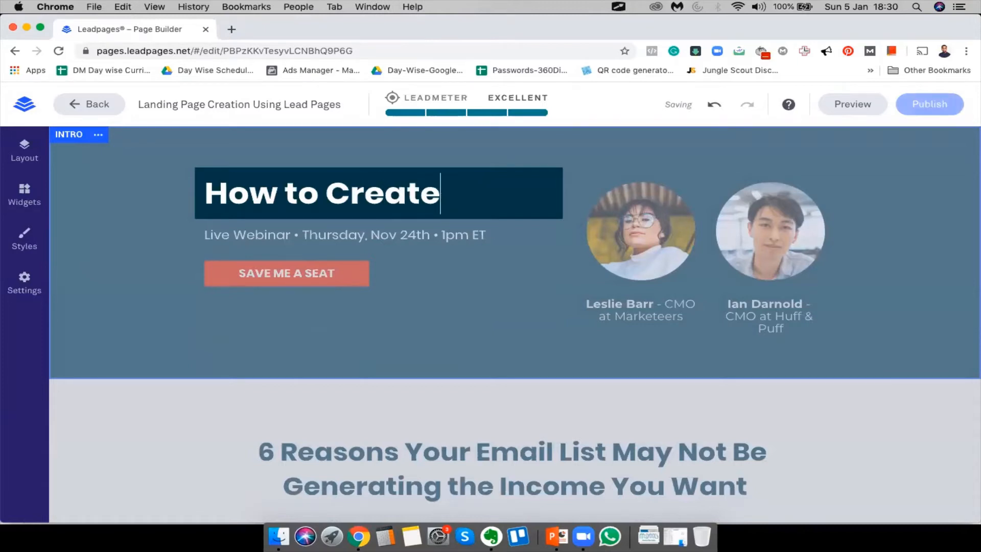
type(" Landing Pages")
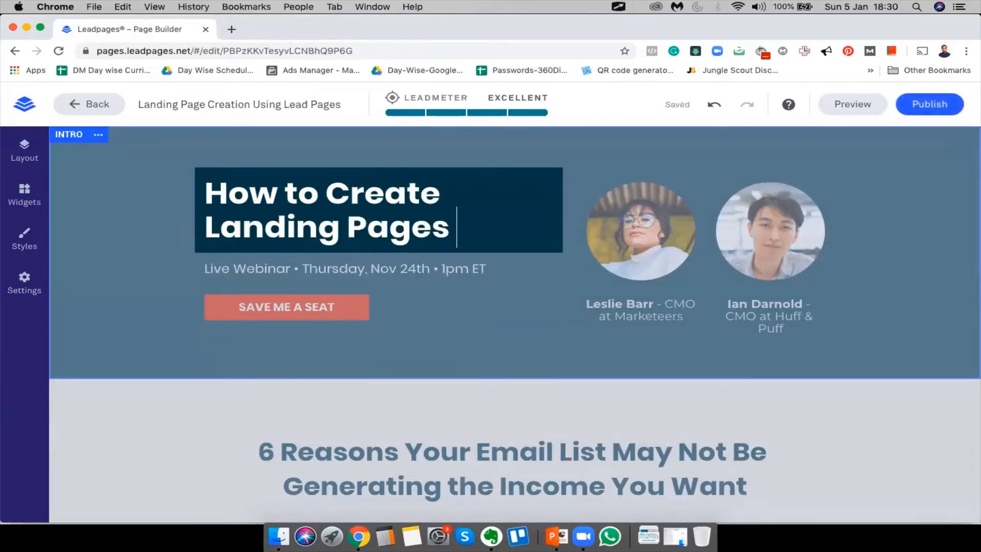
type(" Using Leads")
key("BackSpace")
type("PAge")
key("BackSpace")
key("BackSpace")
key("BackSpace")
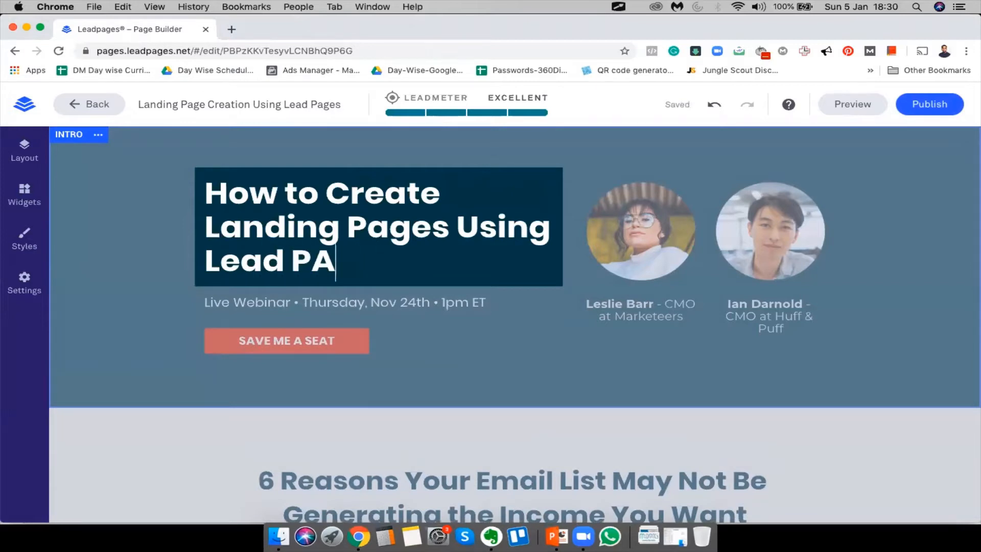
type("age")
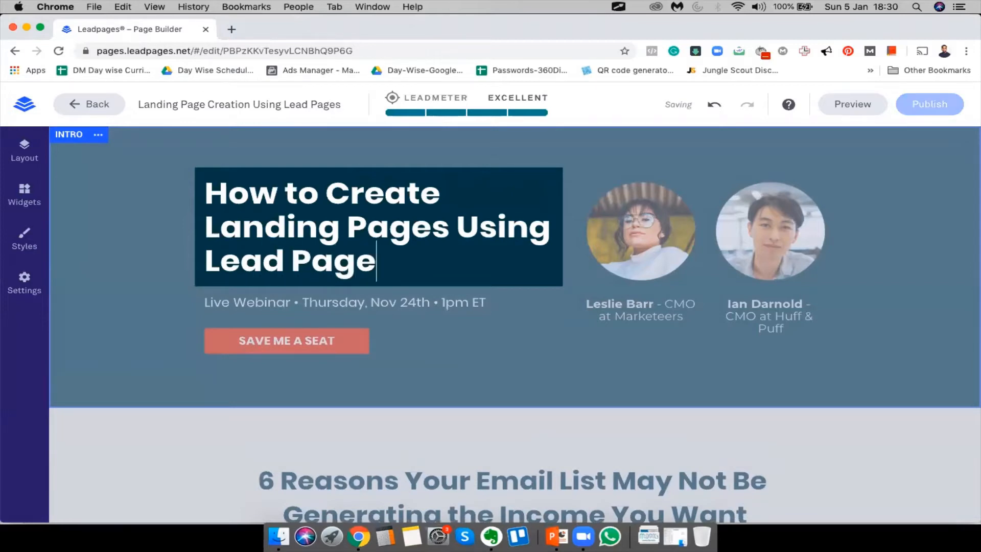
Fix the heading to read 'How To Create Landing Pages Using Leadpages Software'
left_click(294, 189)
key("BackSpace")
type("T")
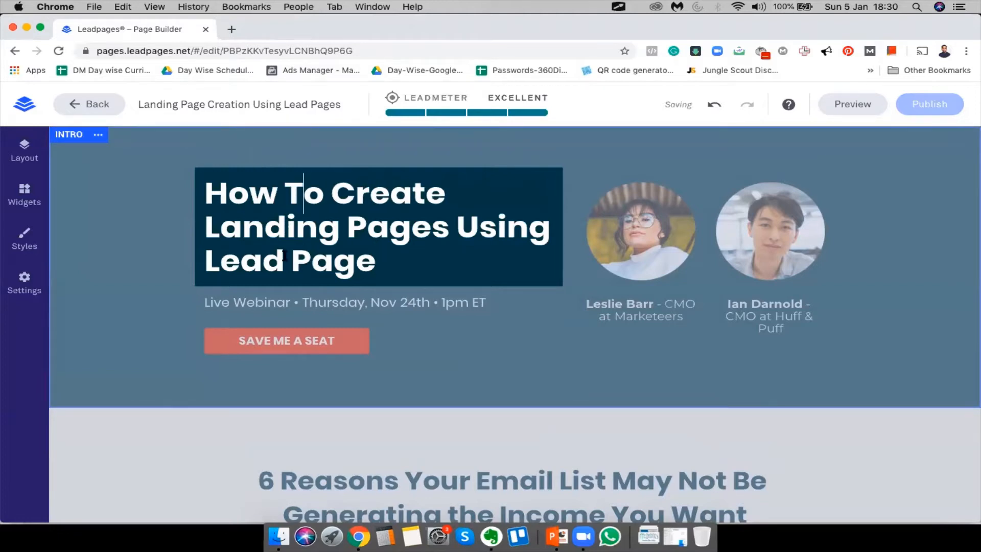
type("s")
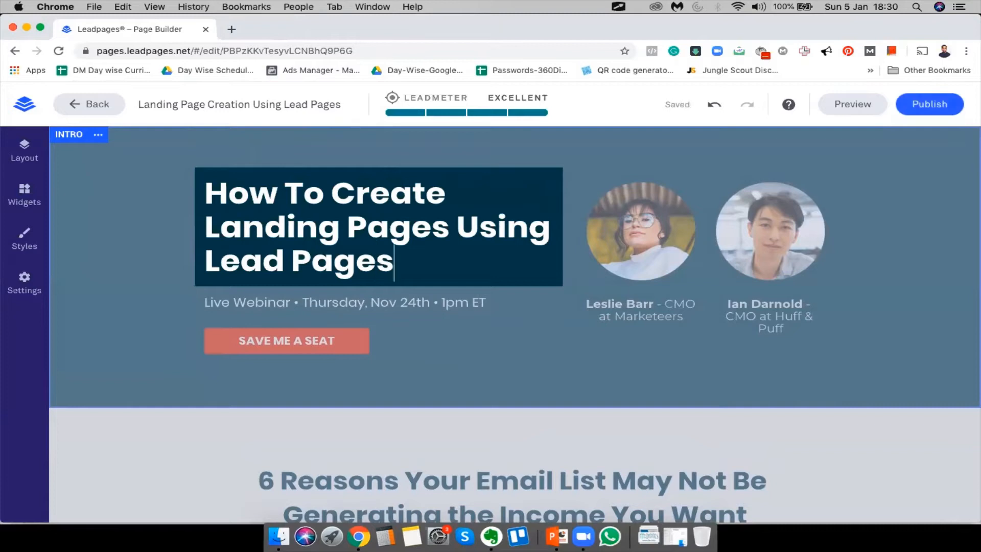
key("BackSpace")
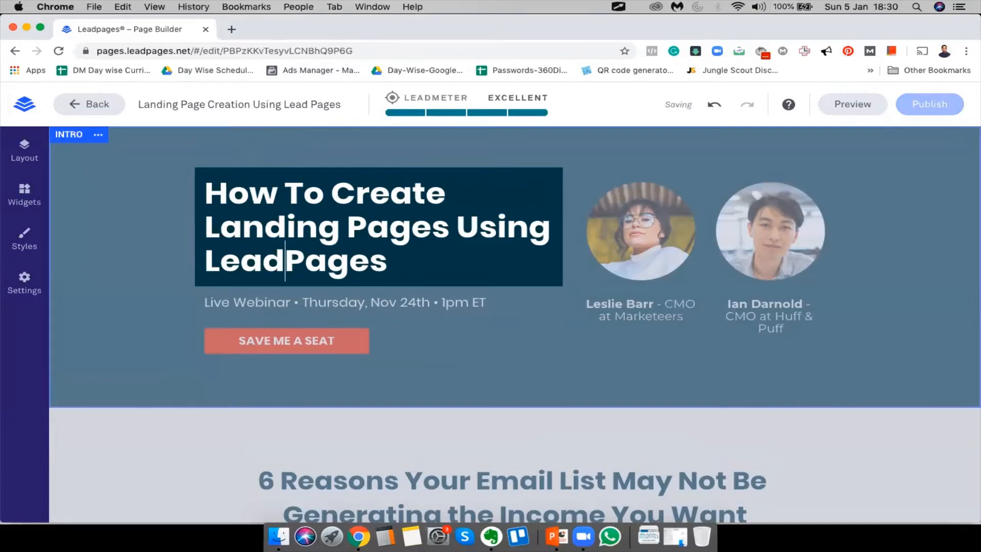
left_click(307, 260)
key("BackSpace")
type("p")
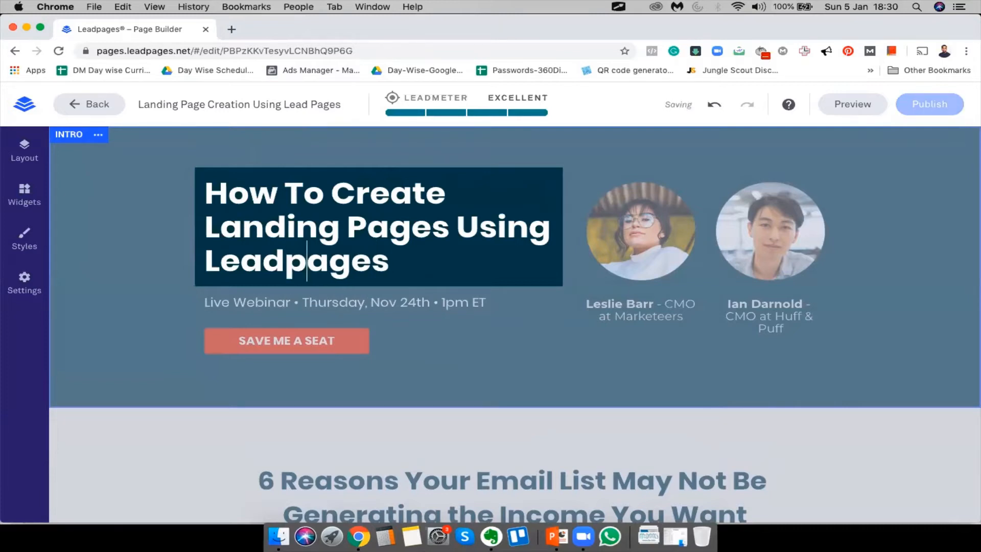
left_click(391, 263)
type("Tool")
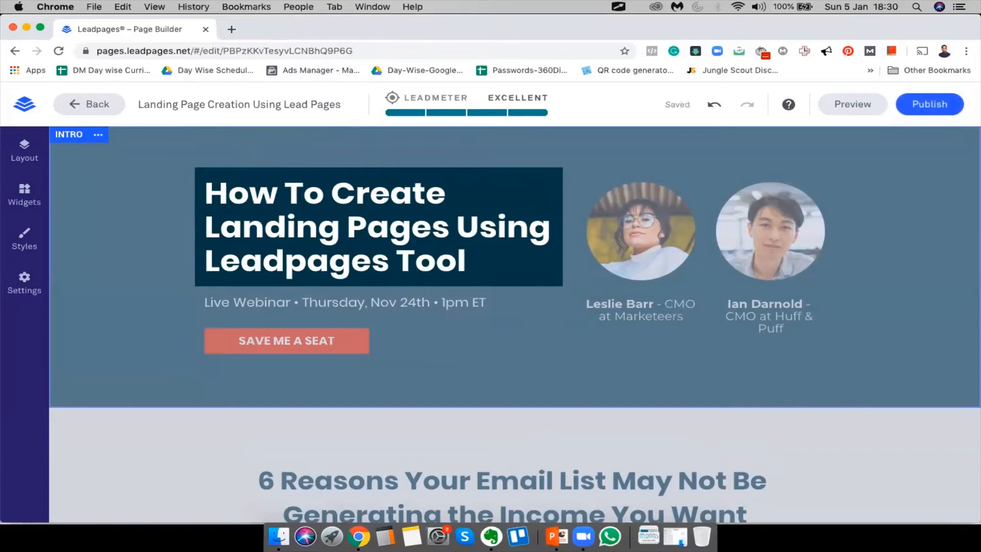
key("BackSpace")
key("BackSpace")
key("BackSpace")
key("BackSpace")
type("S")
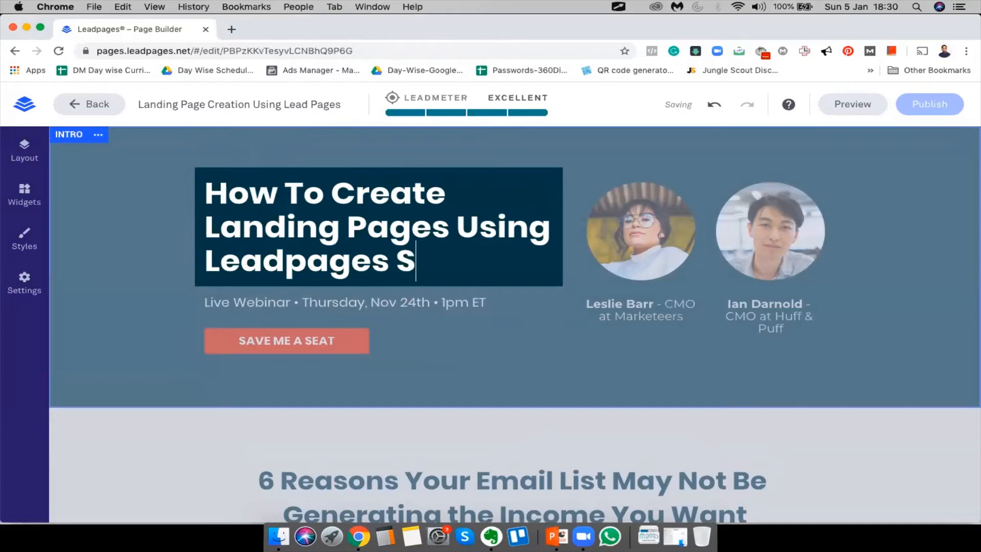
type("oftware")
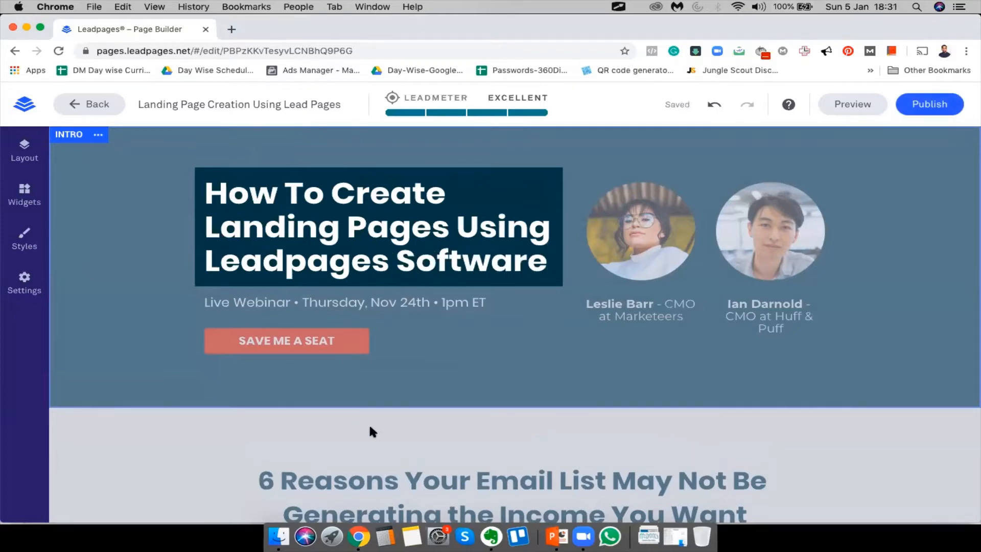
left_click(370, 427)
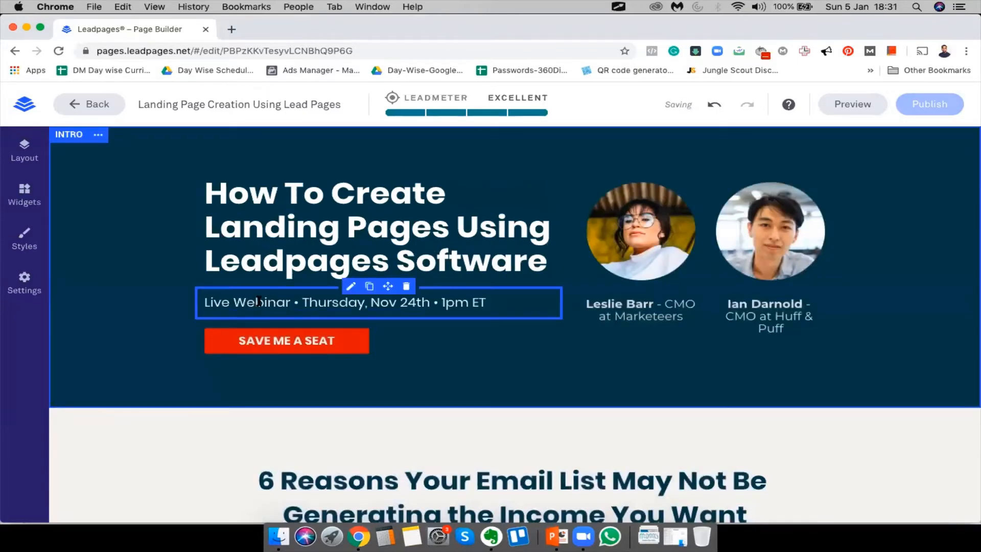
Change the webinar date from Thursday, Nov 24 to Sunday, Jan 5th
double_click(305, 303)
type("Sunda")
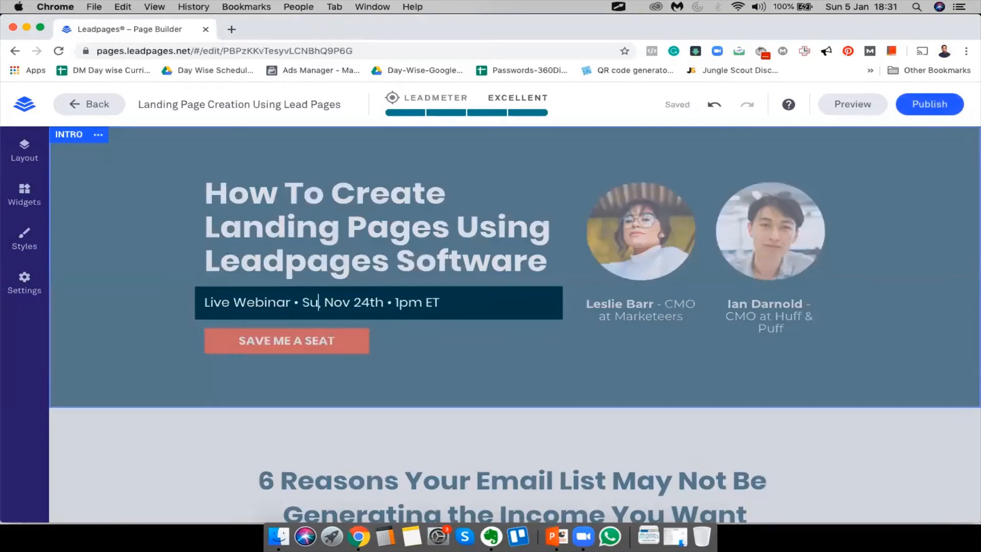
type("y,")
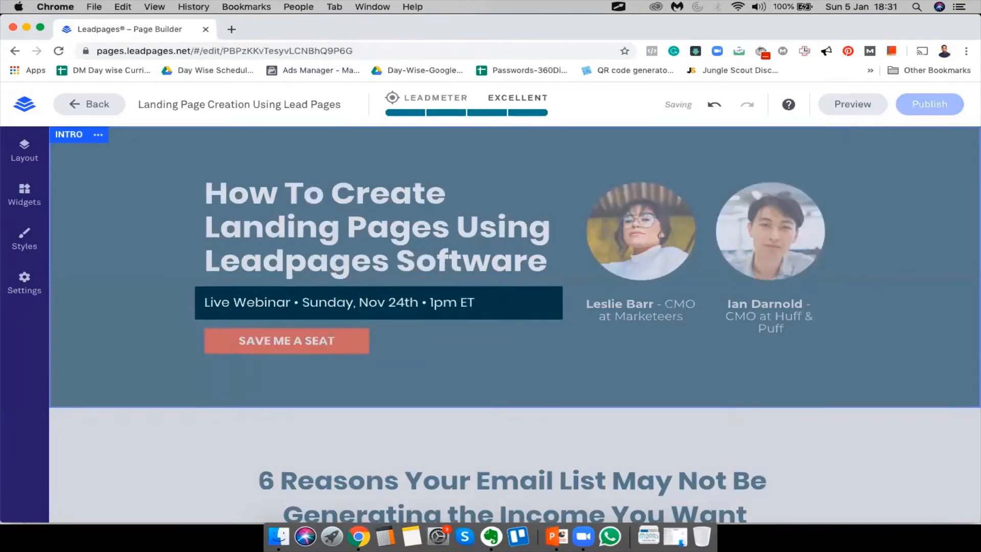
double_click(370, 302)
type("Jan")
key("Right")
key("BackSpace")
key("BackSpace")
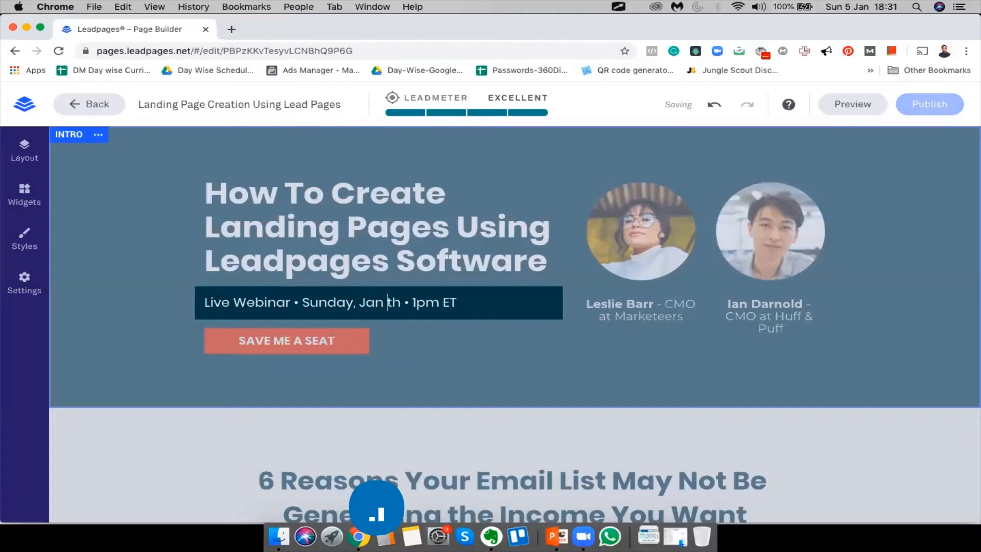
type("5f")
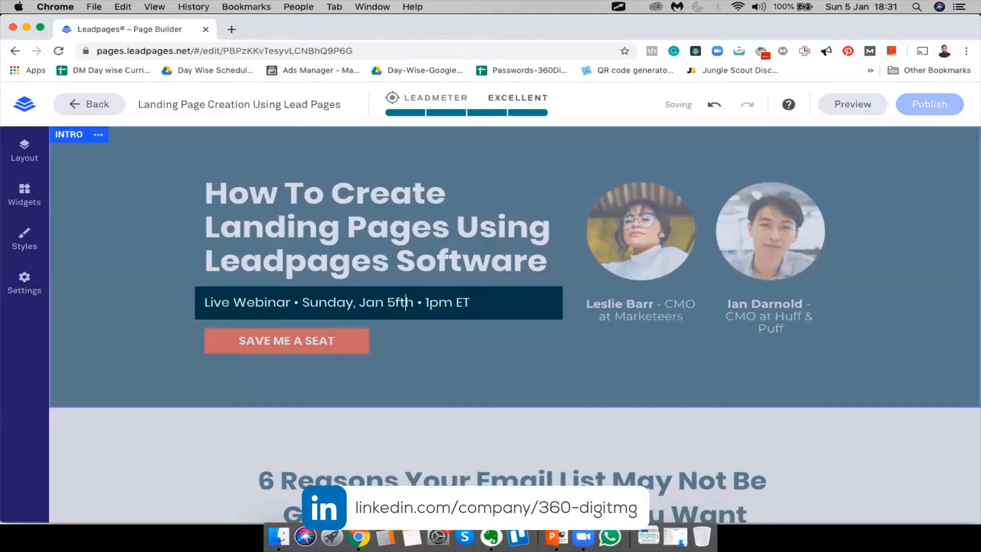
Set the webinar time to 6pm IST
key("Left")
key("BackSpace")
key("BackSpace")
type("6")
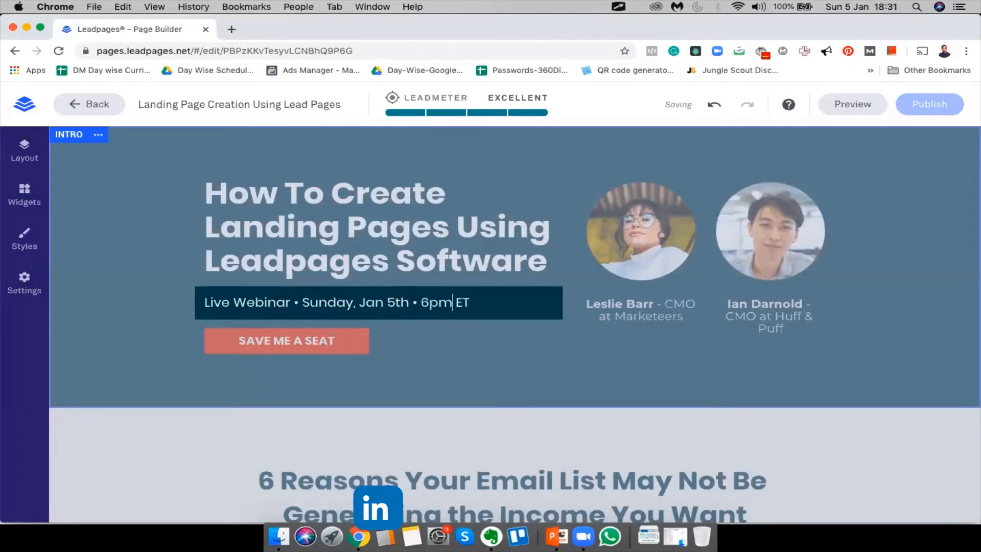
key("BackSpace")
type("IS")
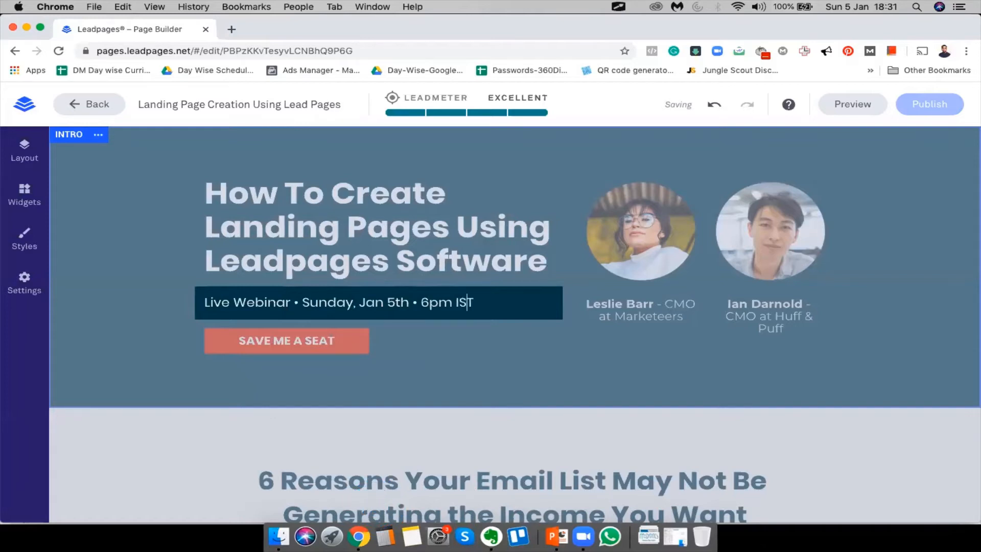
left_click(486, 388)
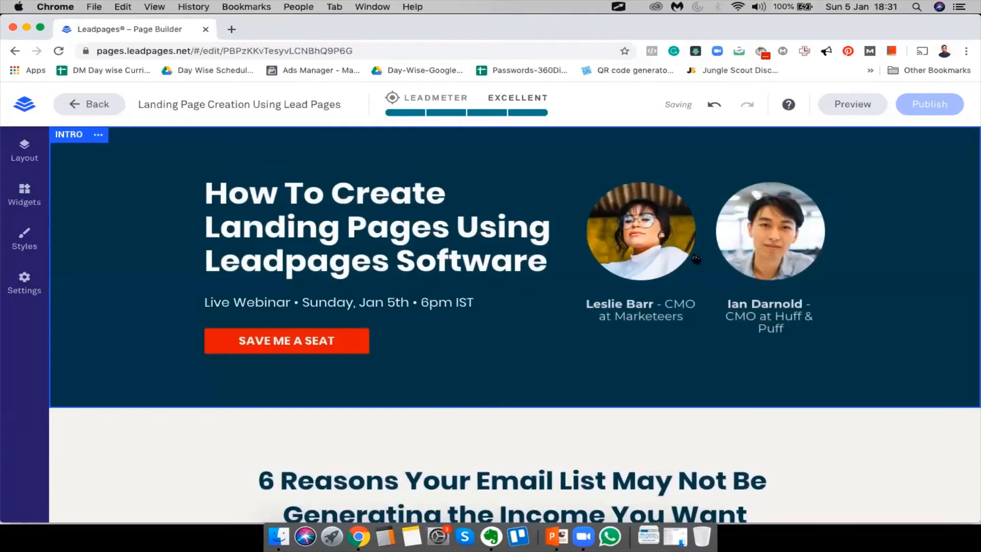
scroll(591, 347, "down", 5)
scroll(591, 346, "up", 5)
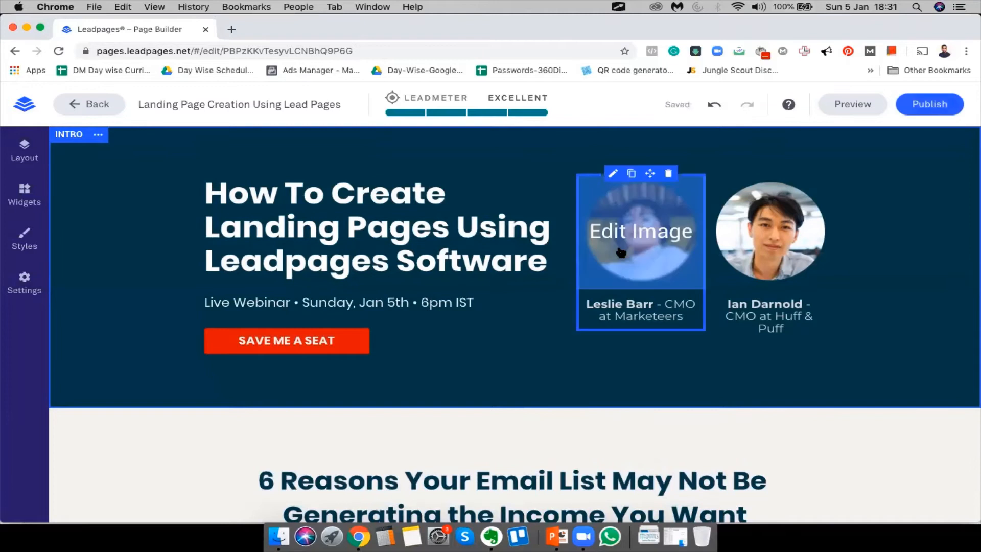
Select the left presenter's photo and choose to upload a replacement image
left_click(649, 236)
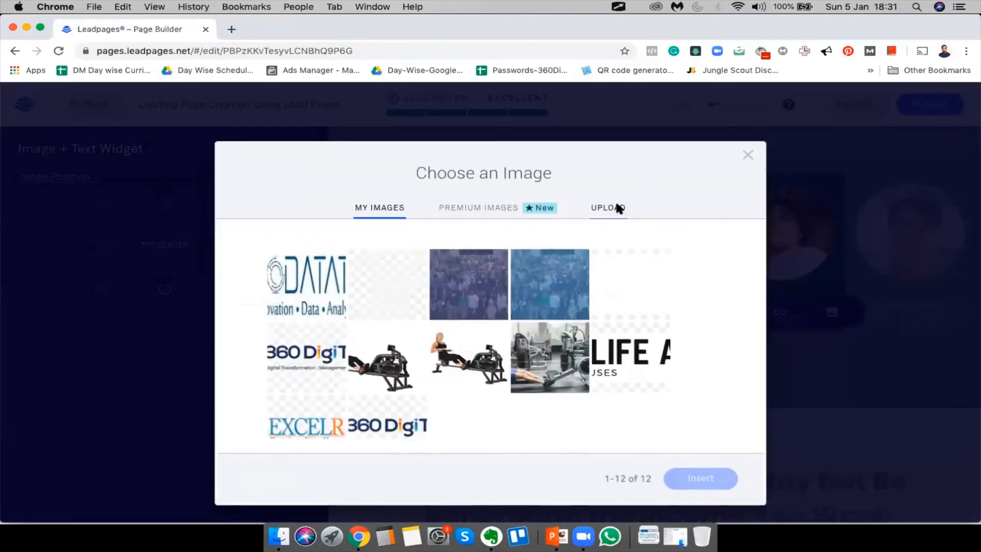
left_click(619, 208)
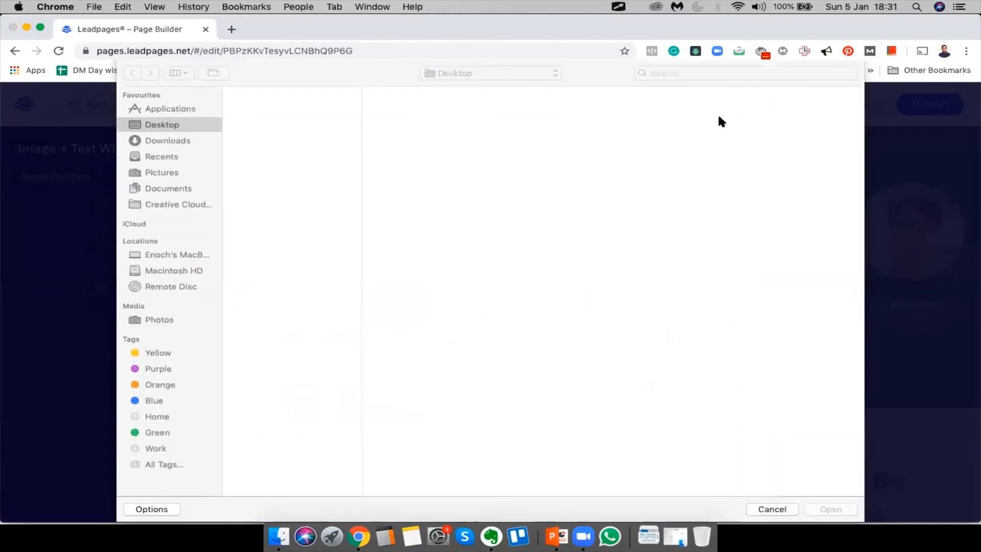
Search the file dialog for the presenter photo using 'headshot' and then 'head shot'
left_click(698, 74)
type("head")
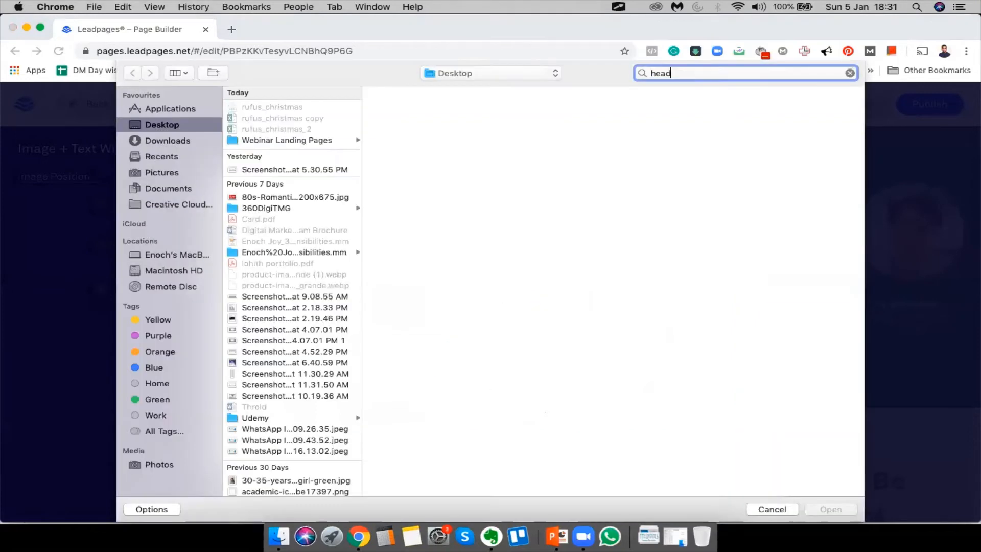
type("shot")
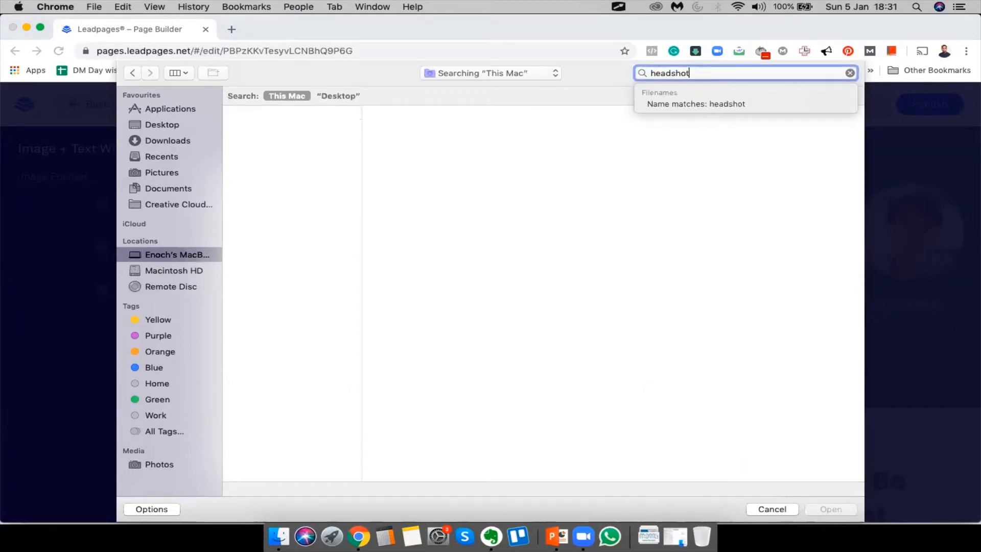
key("super+a")
key("BackSpace")
type("e")
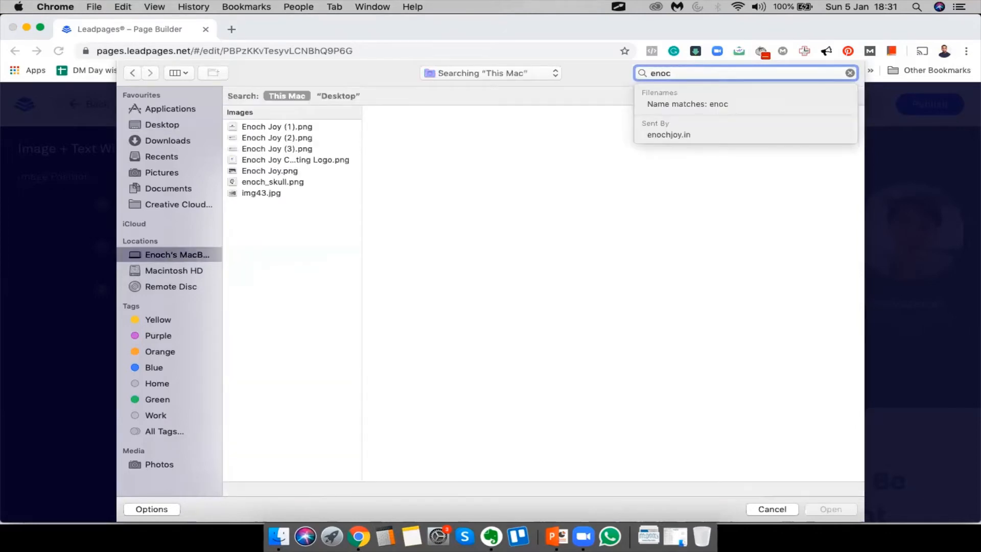
key("super+a")
key("BackSpace")
type("head shot")
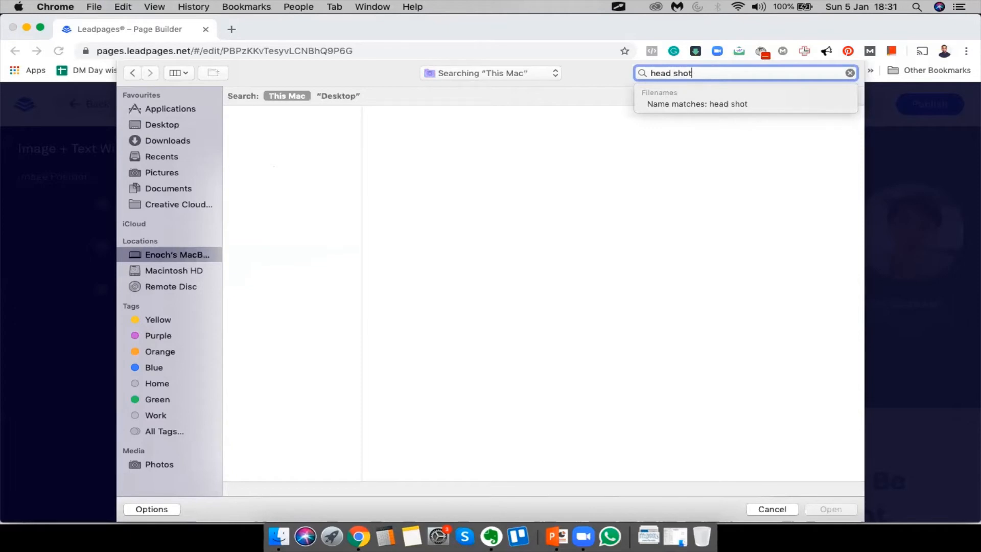
Find the presenter headshot screenshot on the Desktop and upload it
left_click(175, 122)
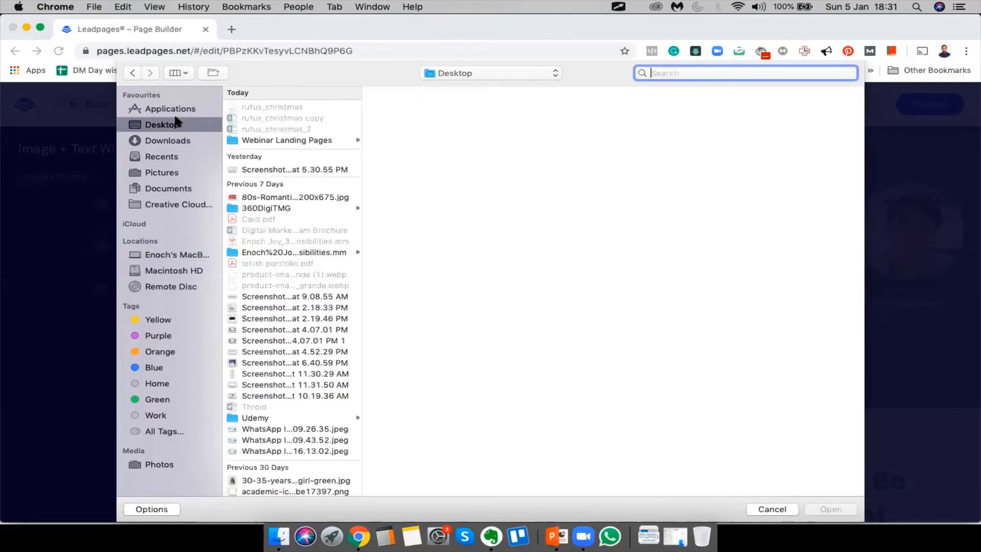
scroll(269, 262, "down", 10)
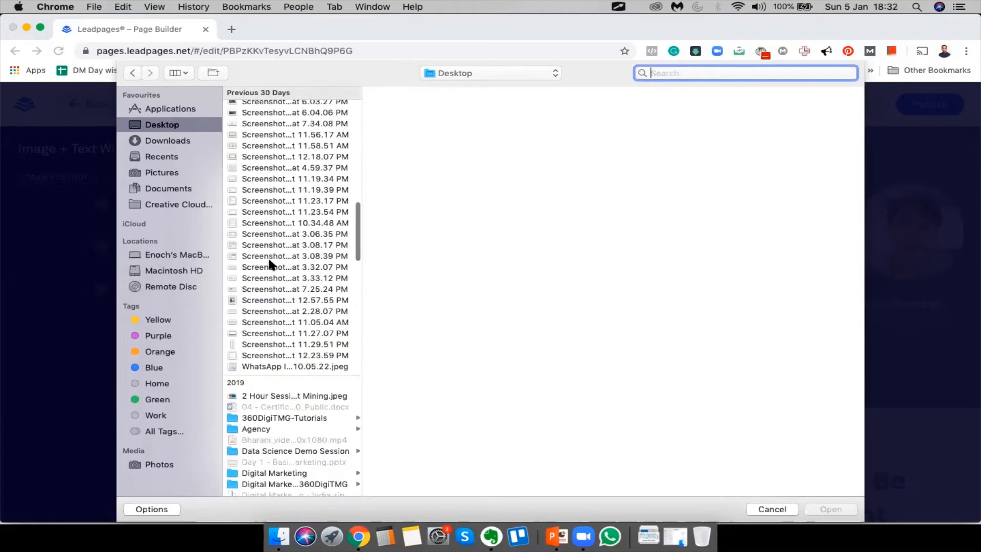
scroll(278, 313, "up", 3)
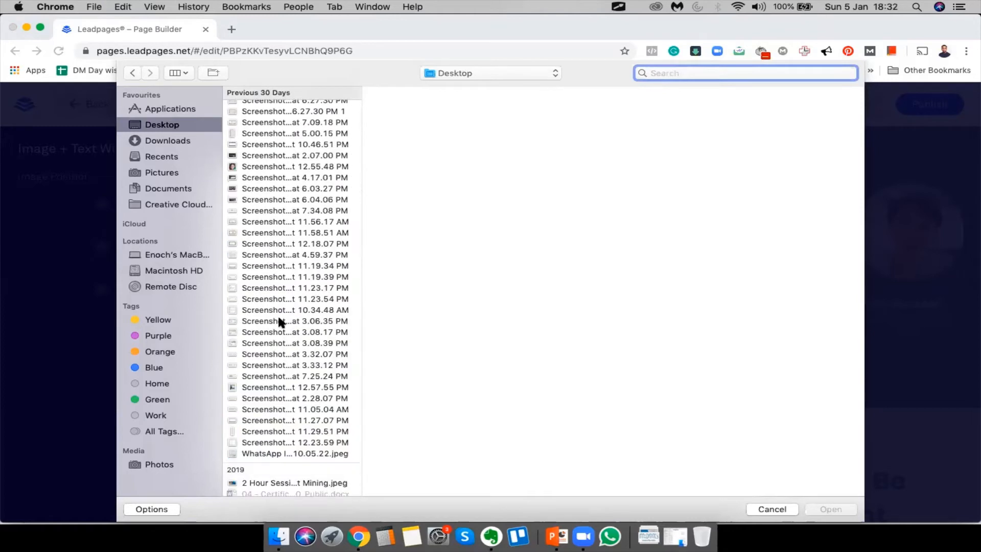
scroll(265, 234, "up", 10)
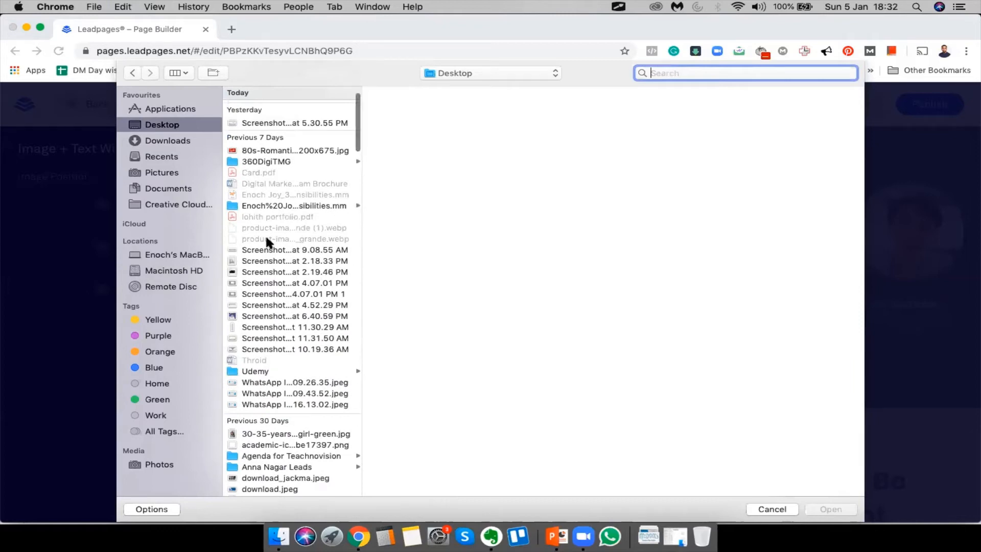
scroll(265, 240, "down", 15)
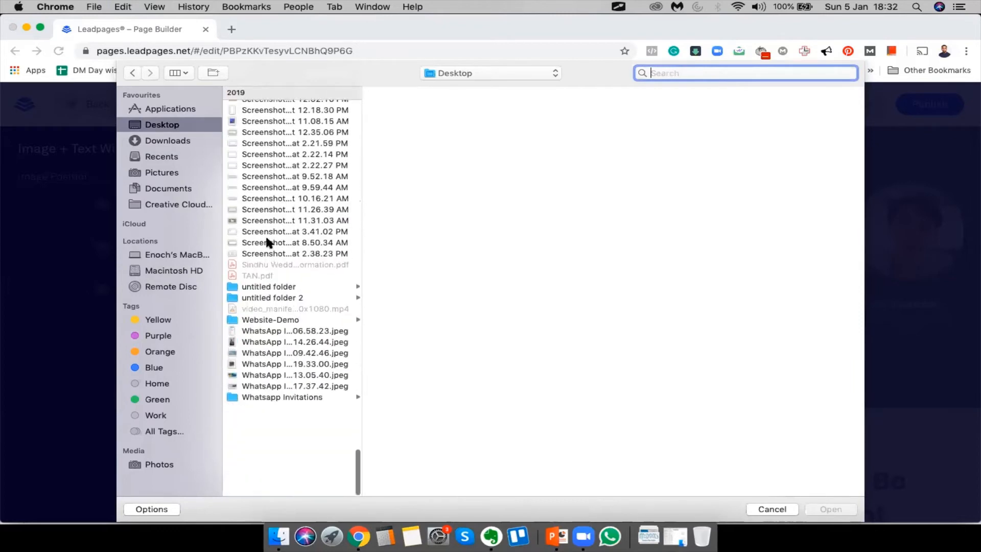
scroll(290, 378, "up", 6)
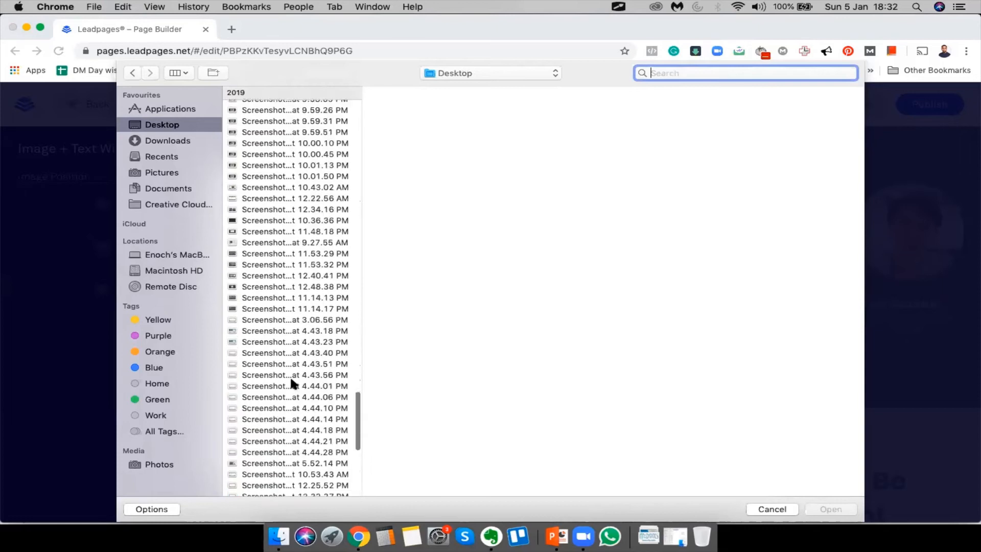
scroll(291, 379, "up", 10)
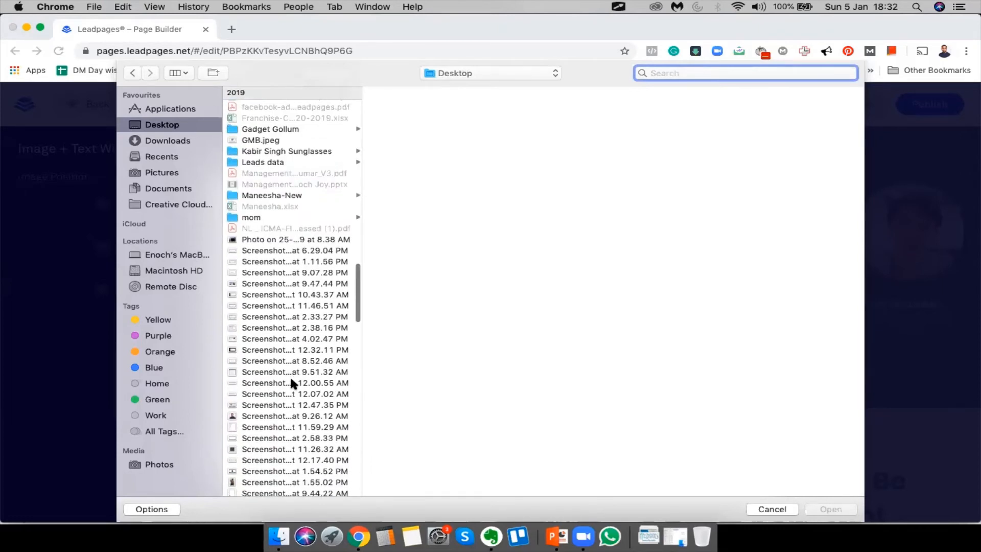
left_click(154, 142)
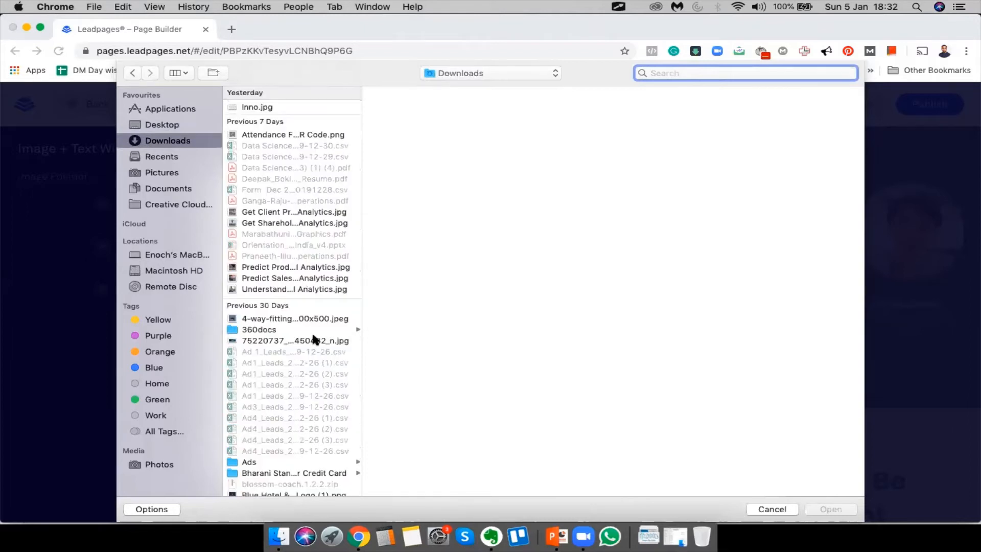
scroll(315, 339, "down", 5)
scroll(307, 389, "down", 10)
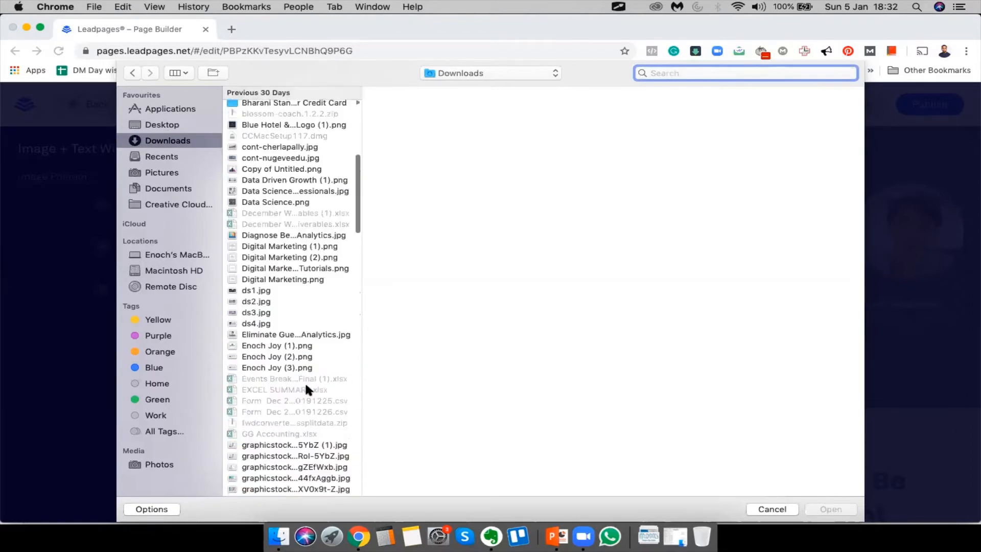
scroll(306, 386, "down", 4)
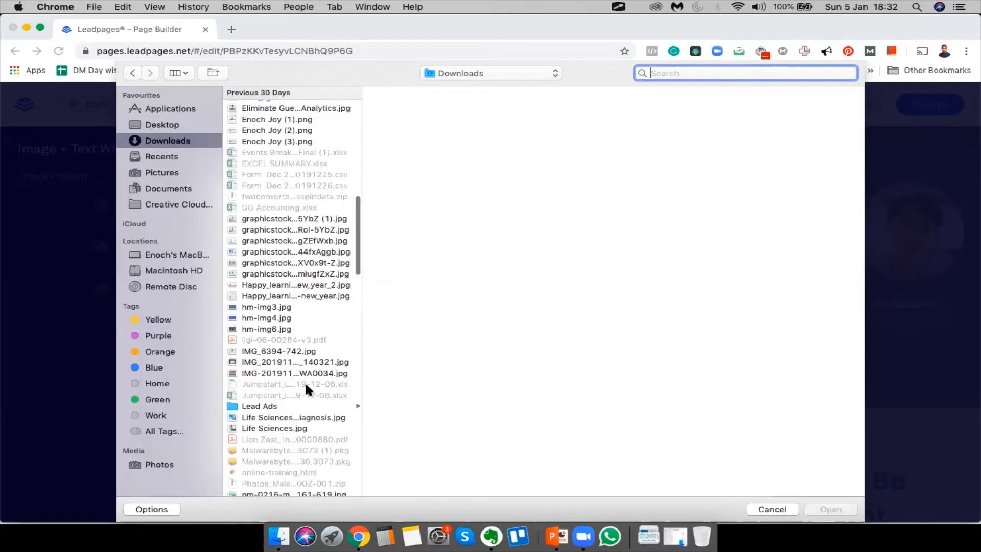
scroll(305, 387, "down", 7)
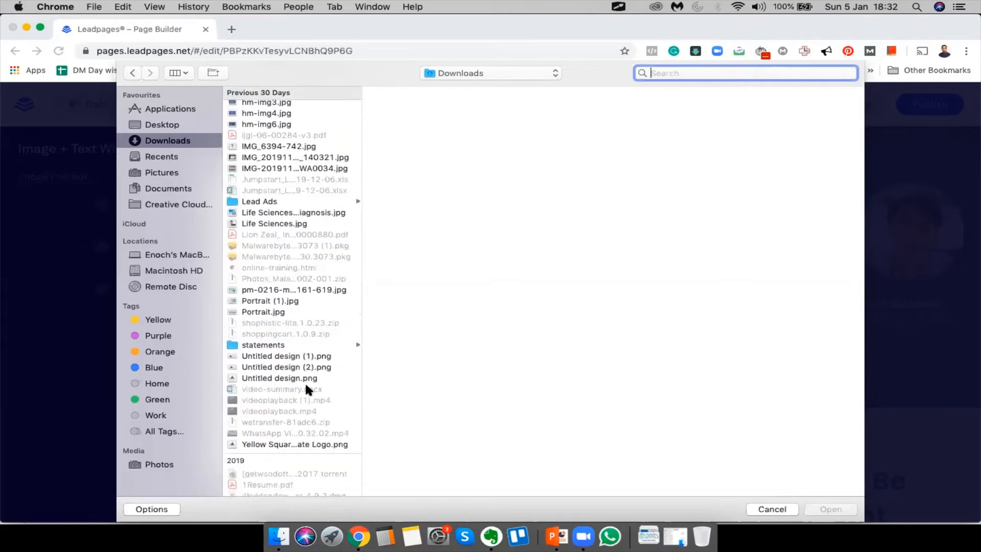
scroll(306, 387, "down", 12)
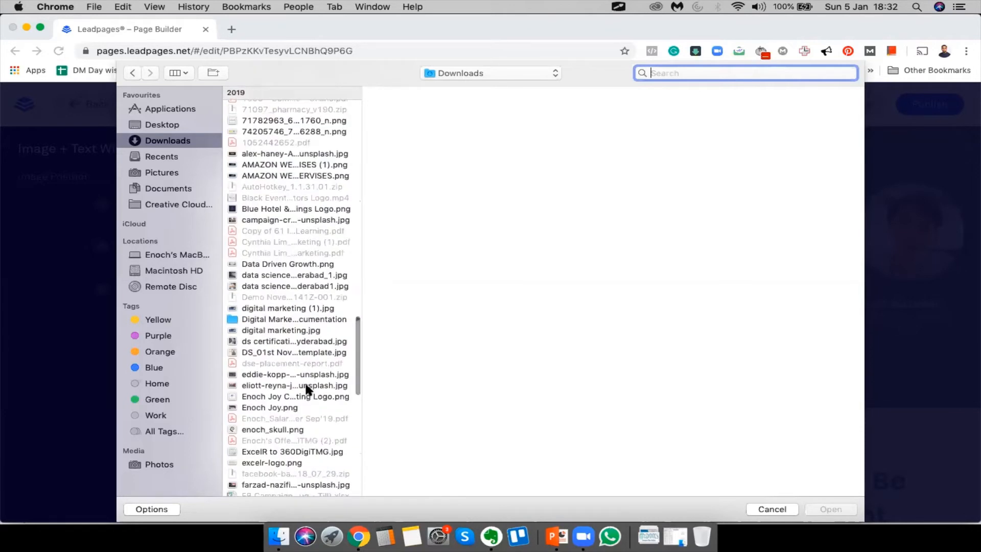
scroll(305, 387, "down", 2)
scroll(306, 388, "up", 3)
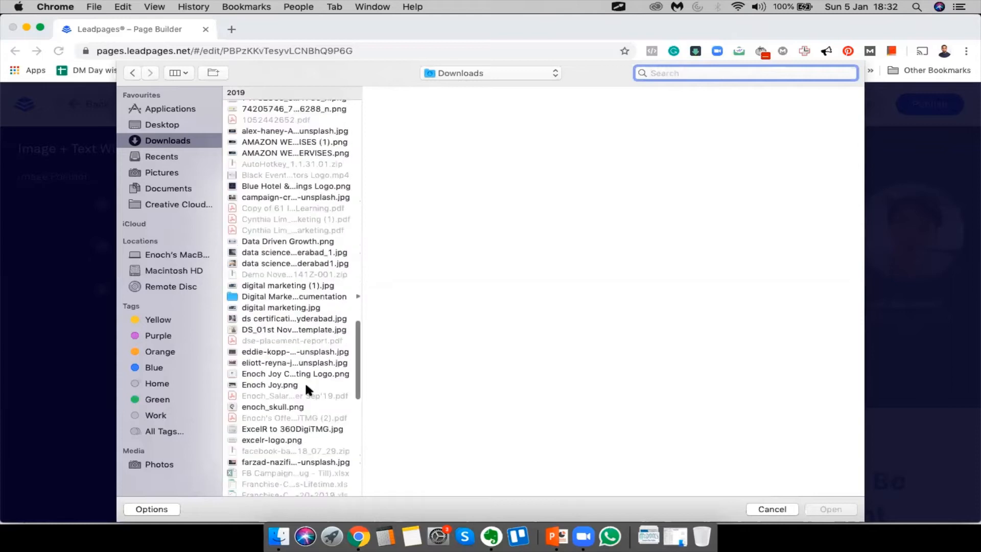
scroll(307, 389, "down", 15)
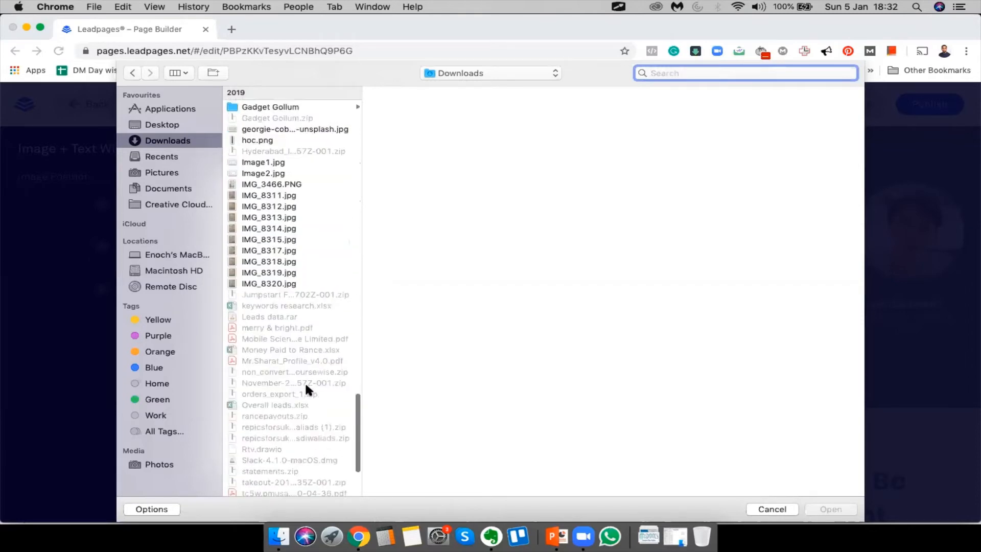
scroll(306, 389, "up", 15)
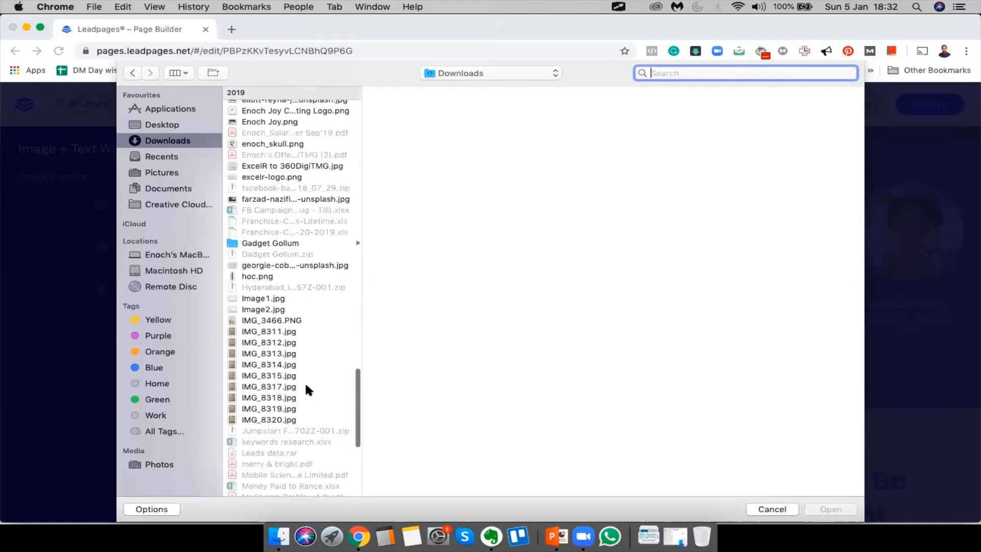
scroll(307, 390, "up", 10)
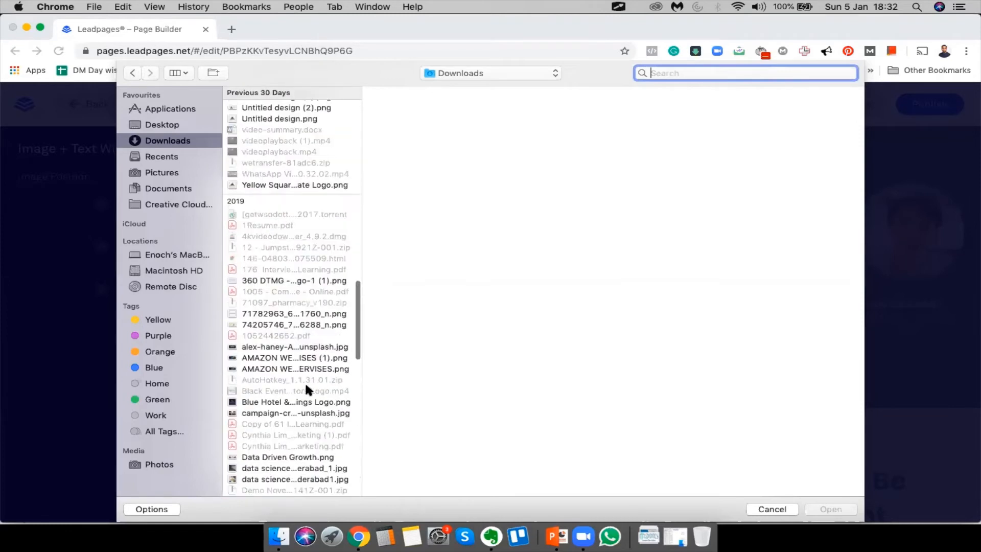
scroll(306, 390, "up", 10)
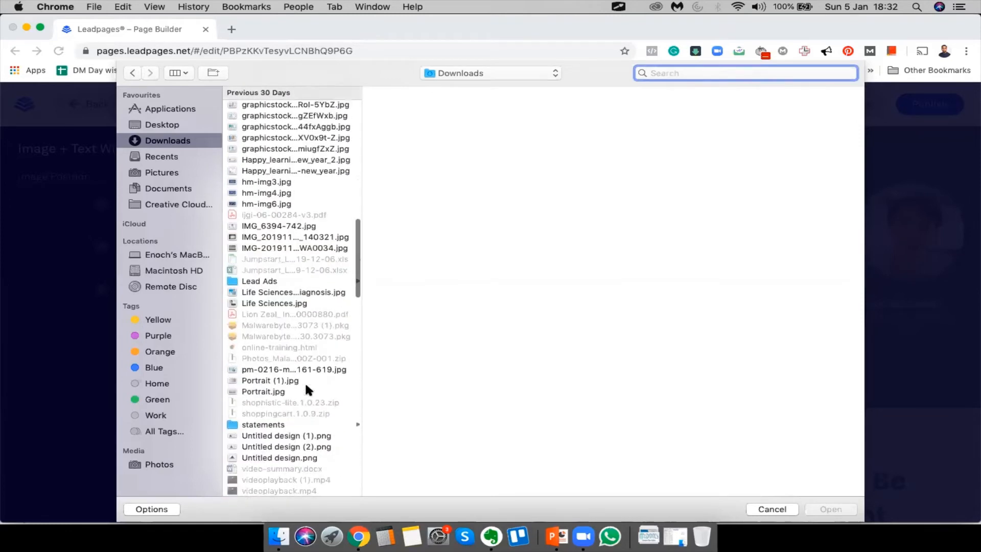
scroll(306, 389, "up", 10)
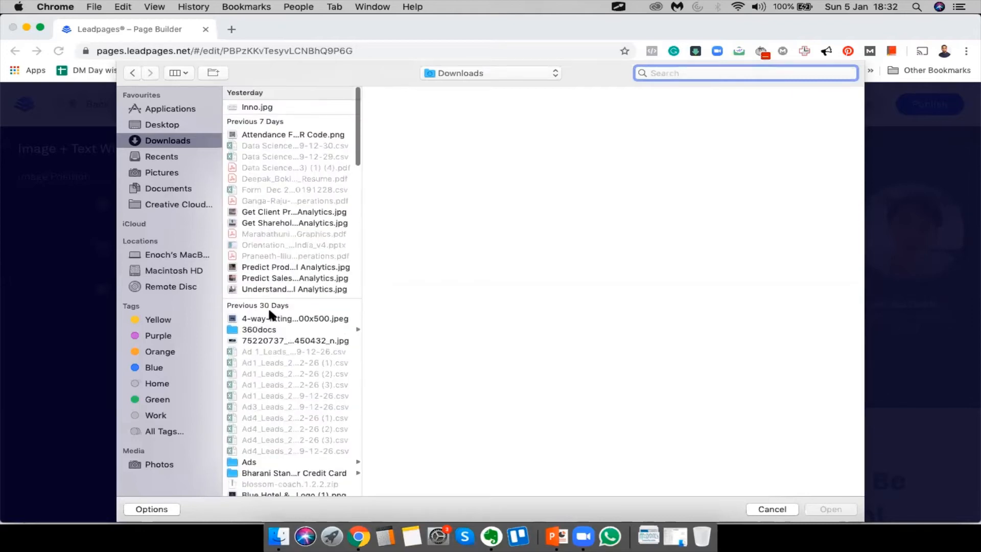
left_click(165, 124)
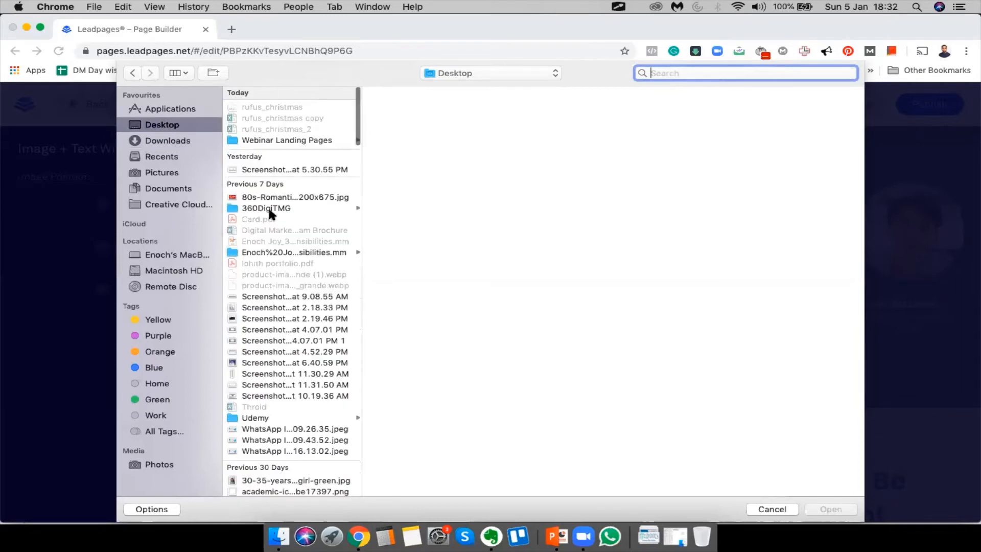
scroll(289, 315, "down", 10)
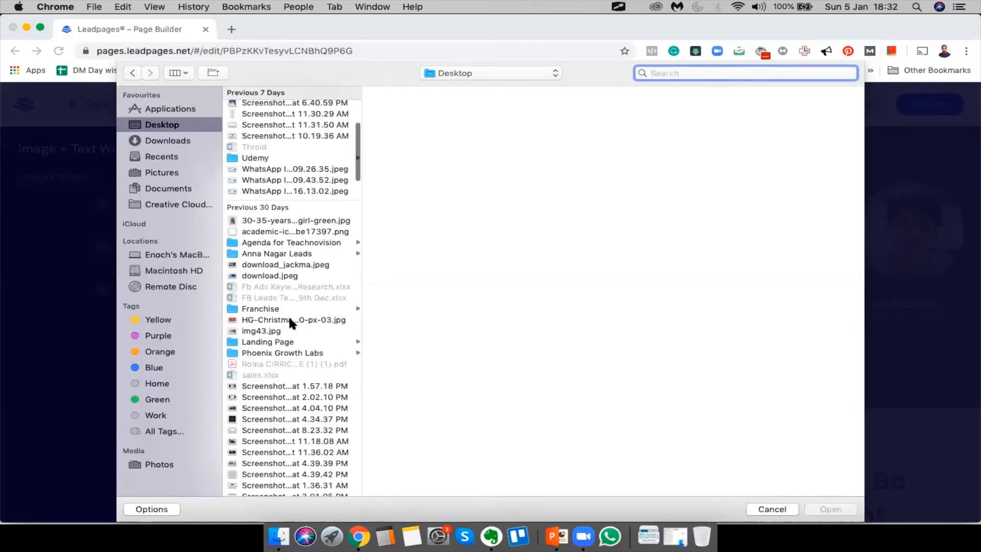
scroll(288, 314, "down", 15)
scroll(288, 315, "down", 10)
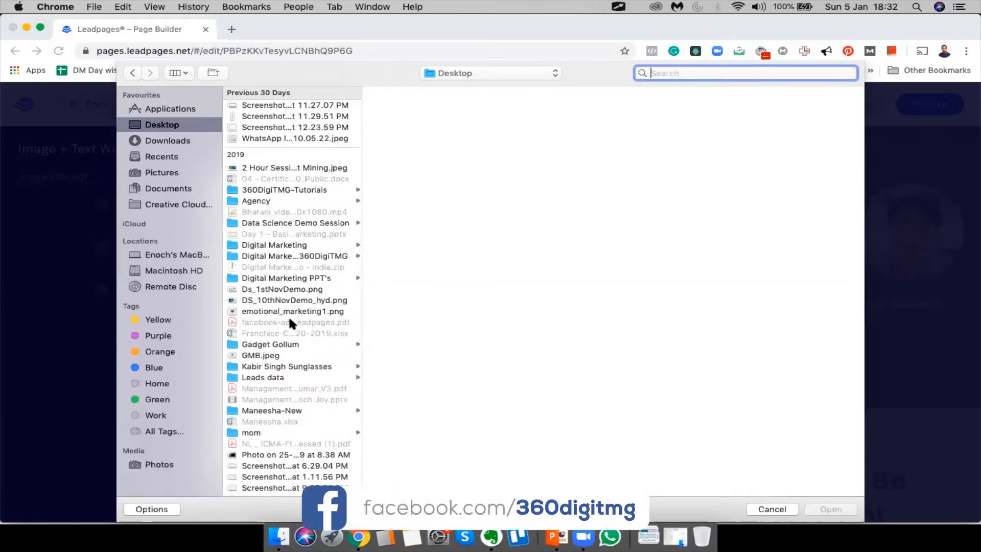
scroll(290, 319, "down", 20)
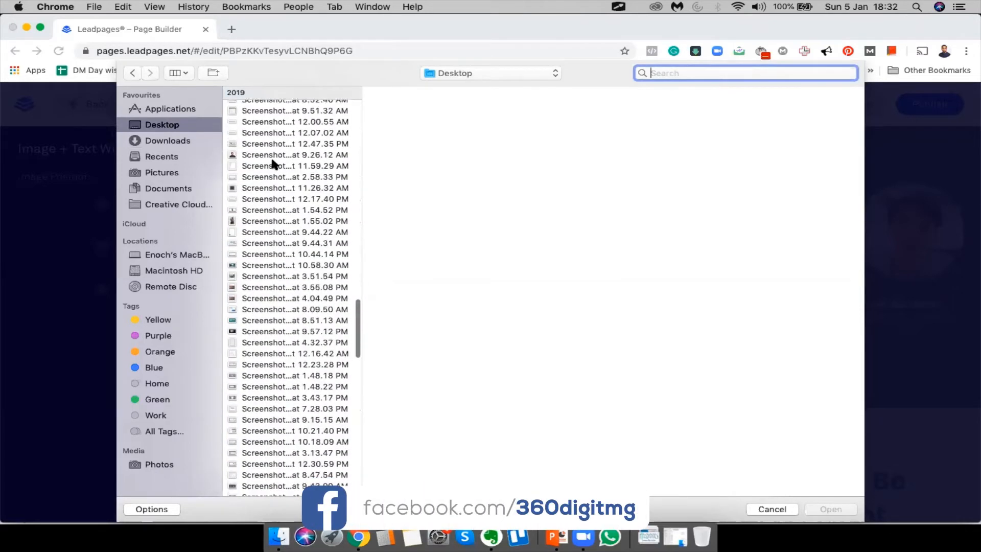
left_click(271, 155)
left_click(838, 509)
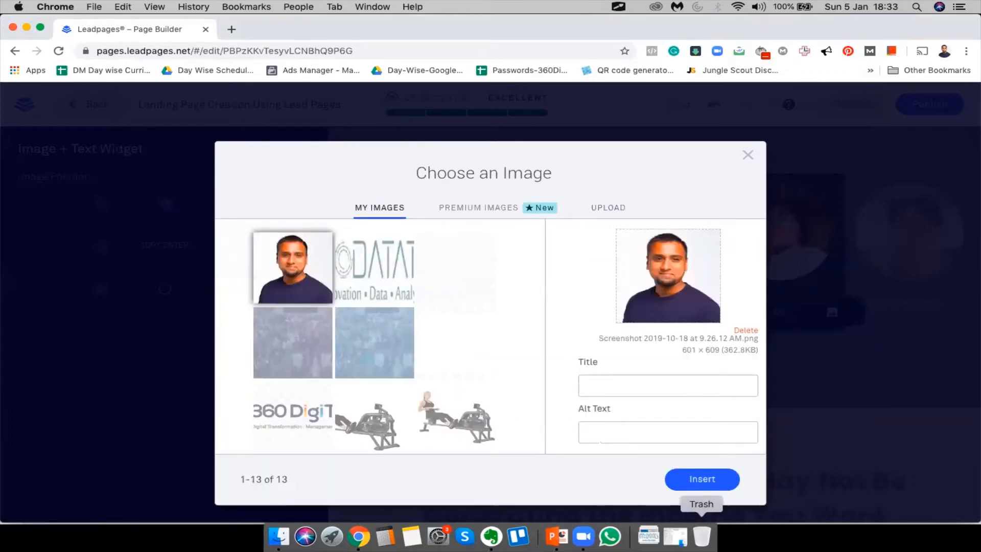
Insert the uploaded headshot into the widget and remove the second presenter's image
left_click(702, 483)
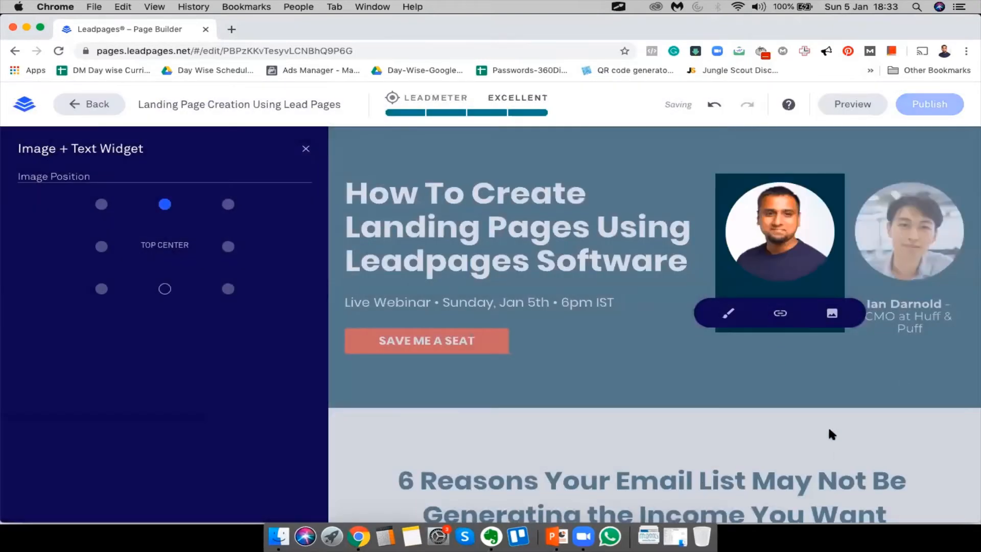
left_click(801, 385)
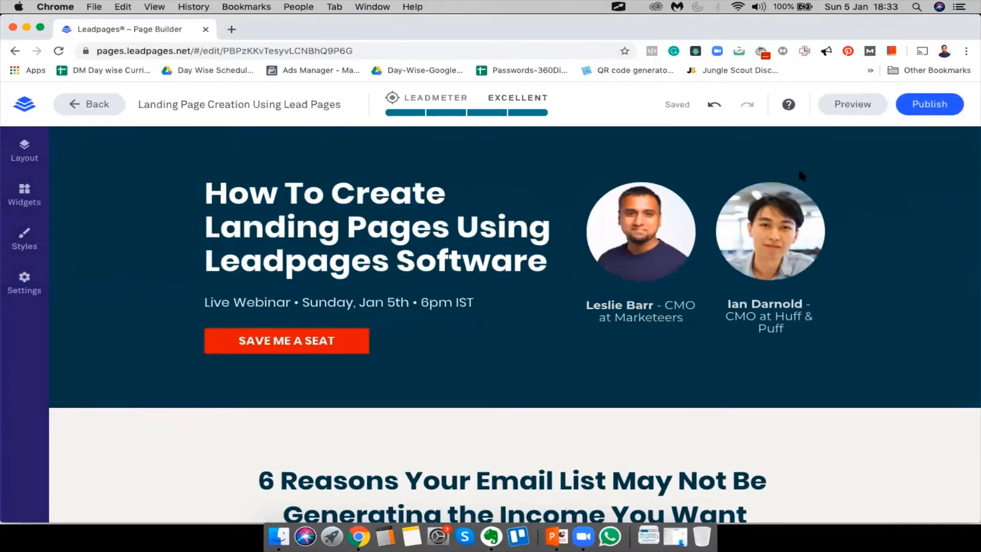
left_click(798, 173)
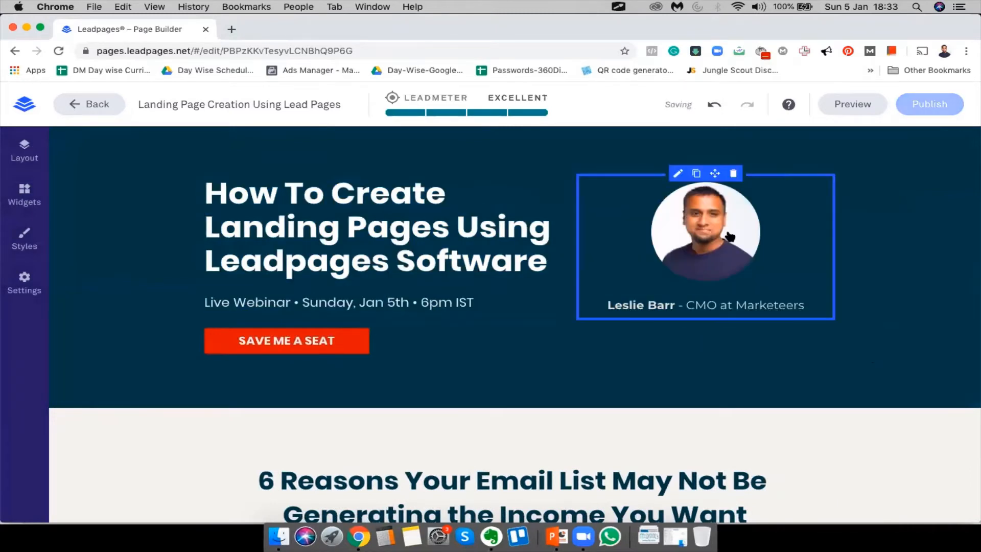
Replace the presenter's name and change the caption title to 'CMO at 360DigiTMG'
left_click(646, 305)
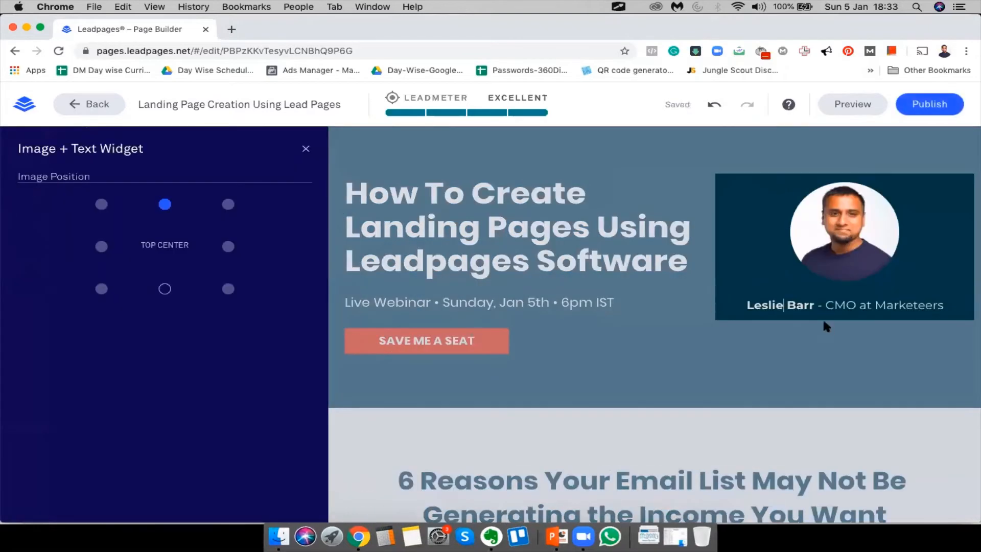
left_click_drag(815, 306, 735, 305)
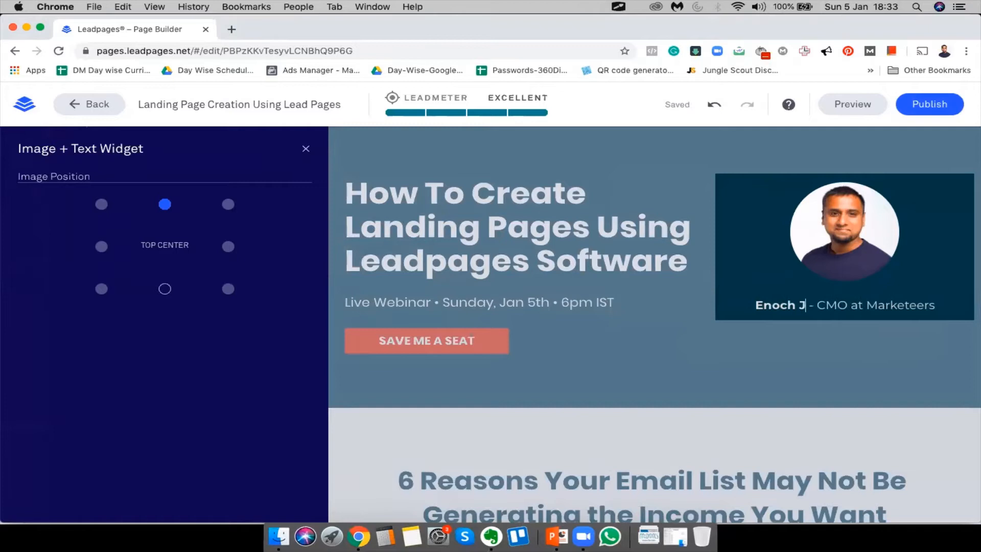
mouse_move(862, 280)
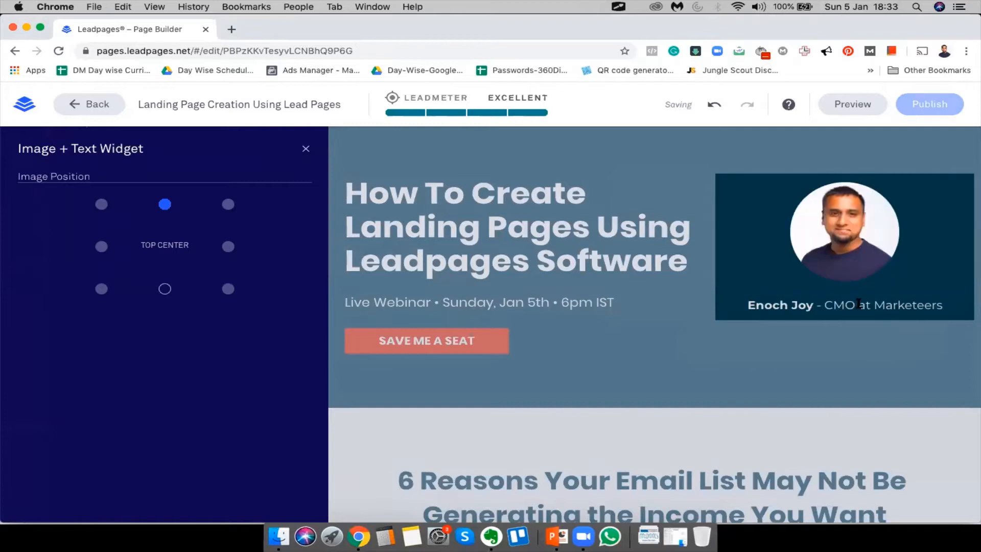
double_click(881, 304)
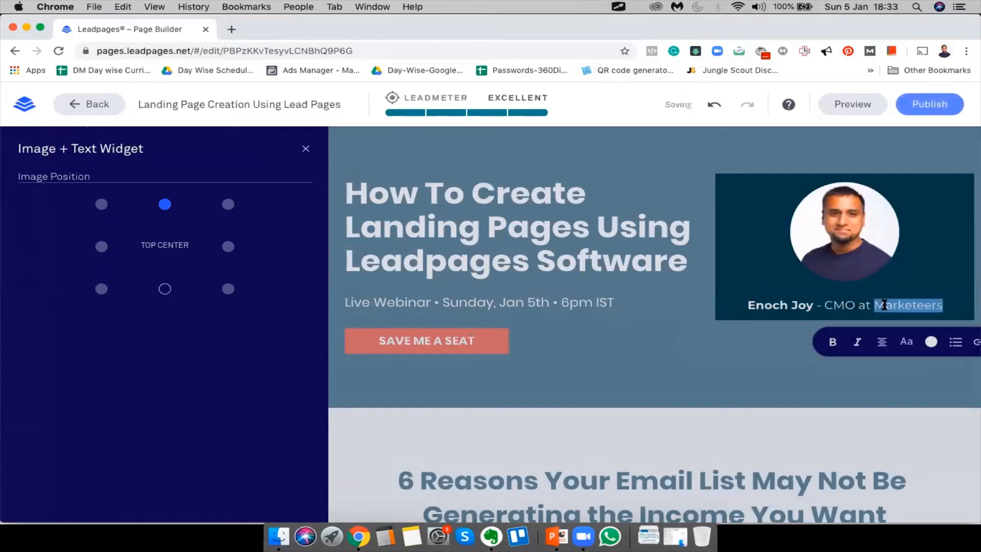
type("360")
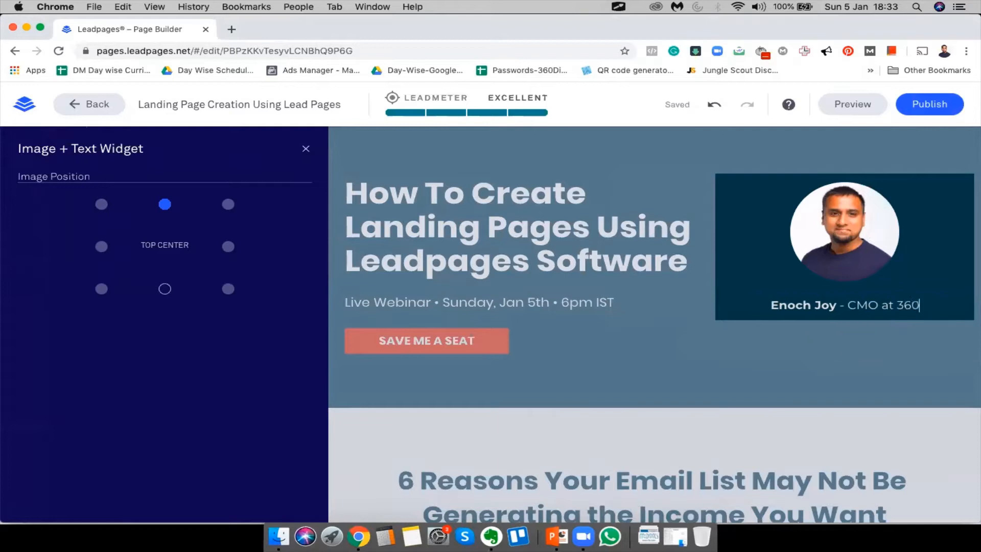
type("DigiTMG")
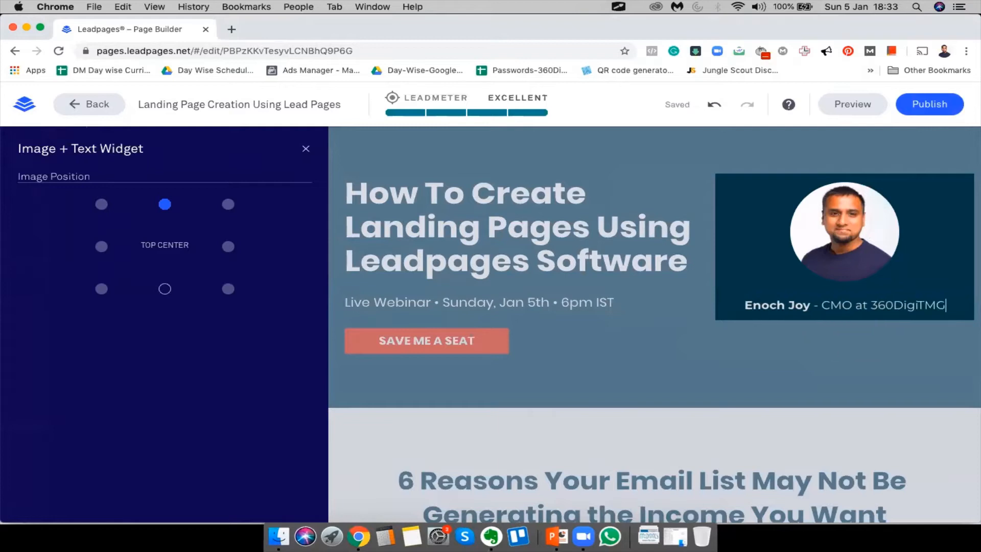
left_click(810, 378)
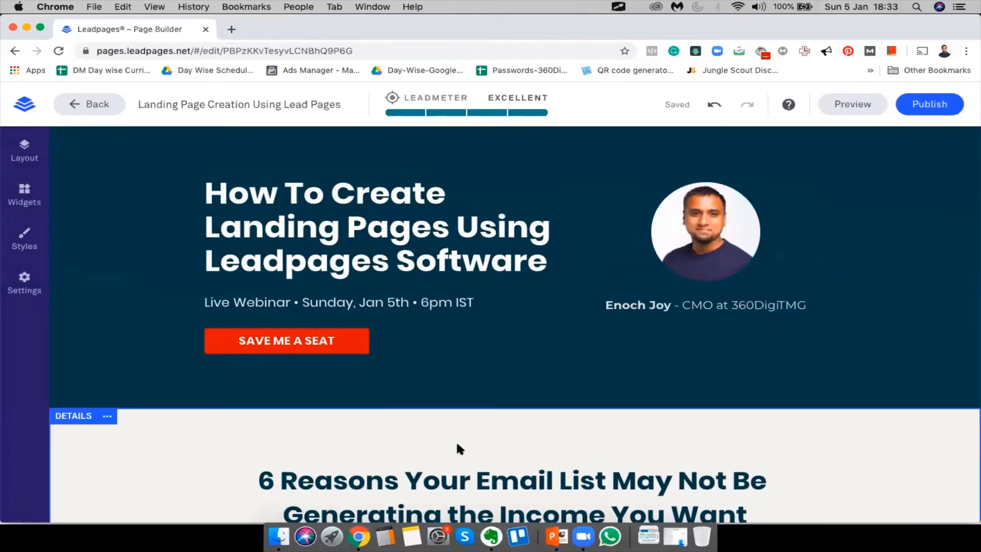
scroll(455, 440, "down", 5)
Retitle the section heading '6 Reasons You Are Struggling To Generate Leads For Your Business'
left_click(285, 290)
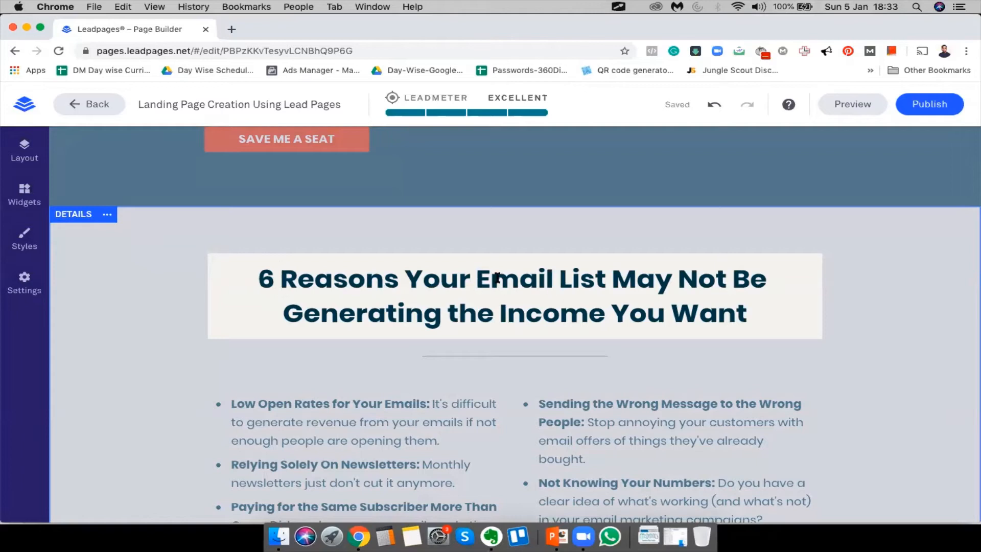
left_click_drag(458, 271, 779, 322)
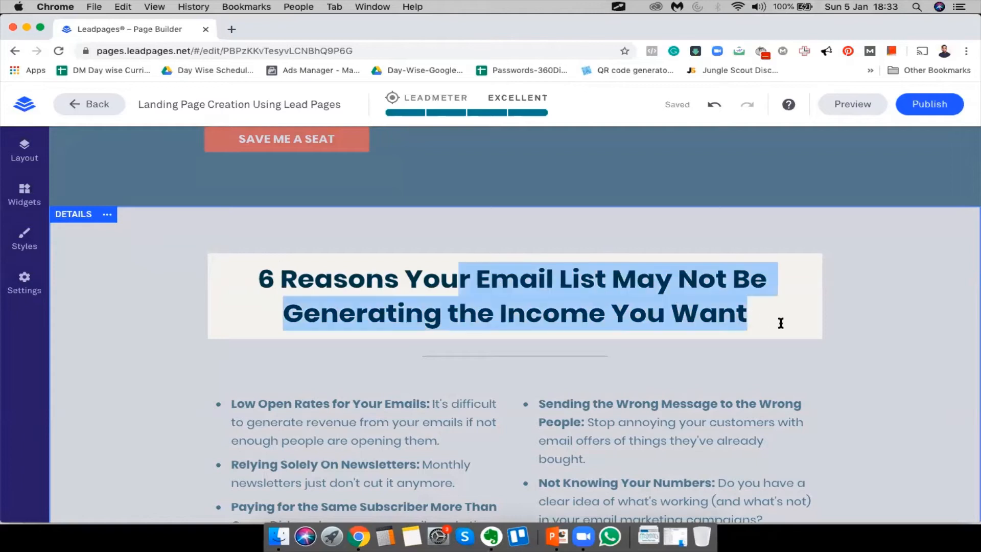
type("are u")
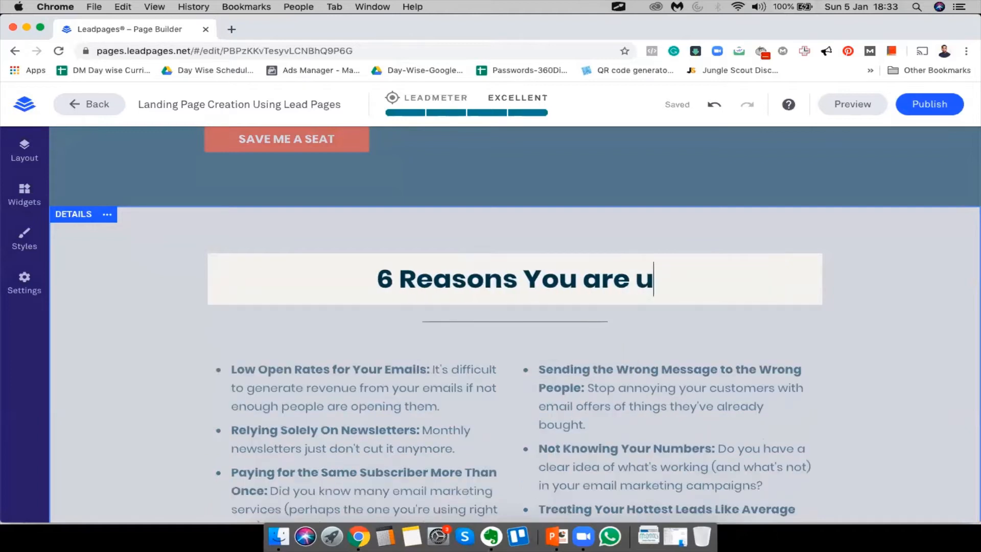
key("BackSpace")
key("BackSpace")
key("BackSpace")
key("BackSpace")
key("BackSpace")
type("Are Struggling to")
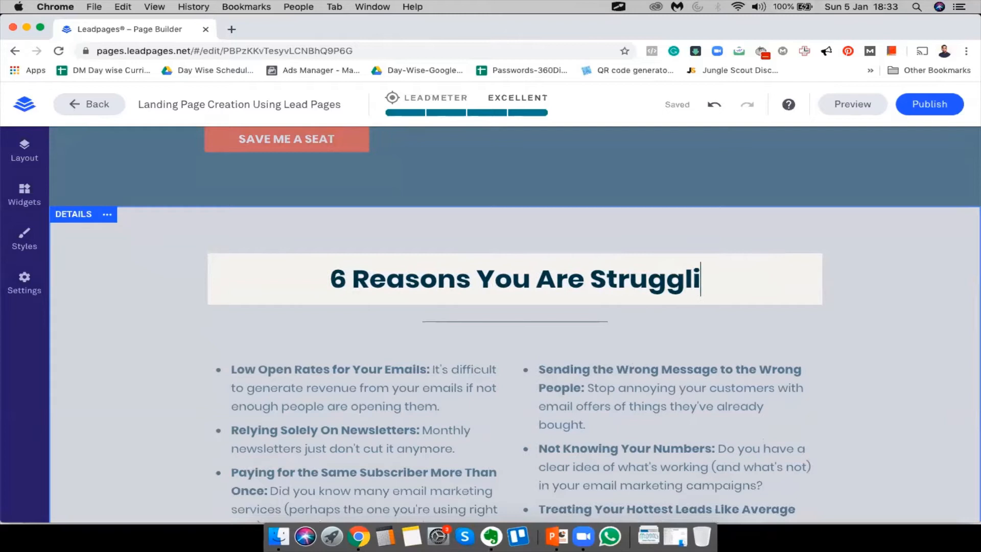
key("BackSpace")
key("BackSpace")
type("To G")
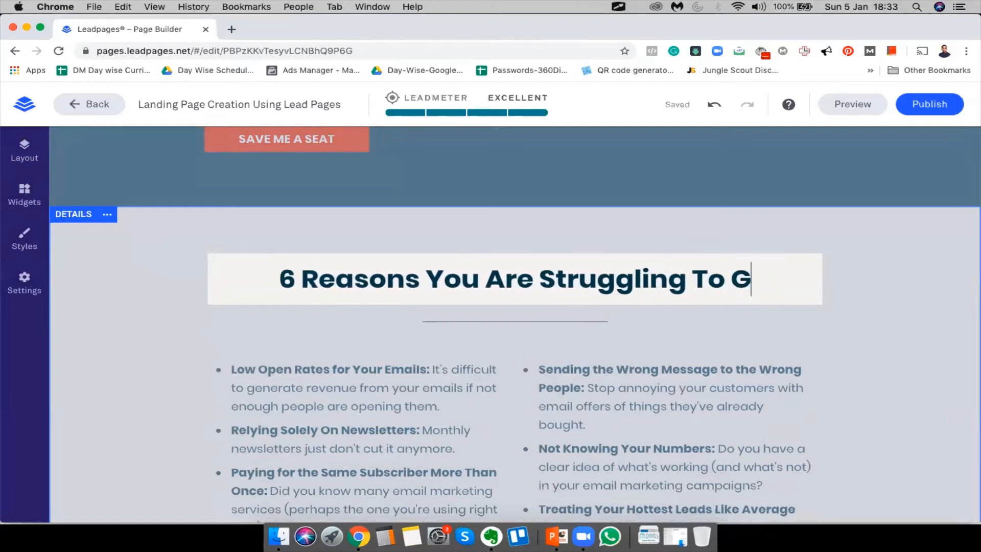
type("enerate Leads ")
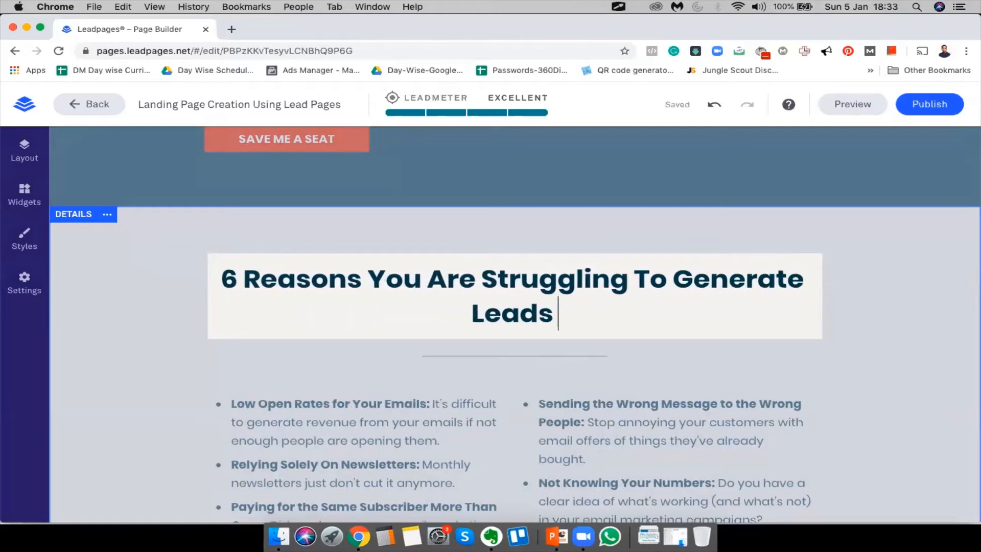
type("For Your Business")
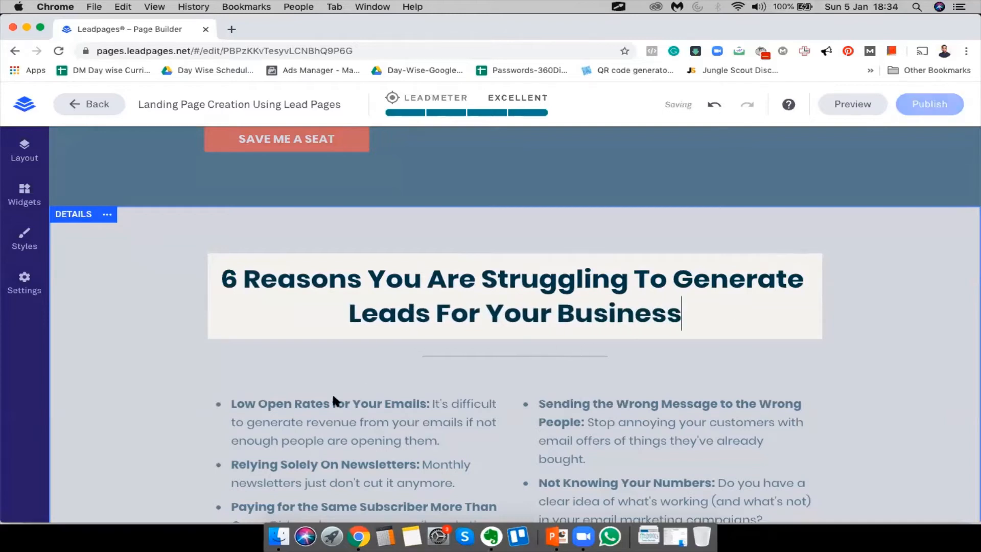
left_click(114, 357)
scroll(269, 391, "down", 3)
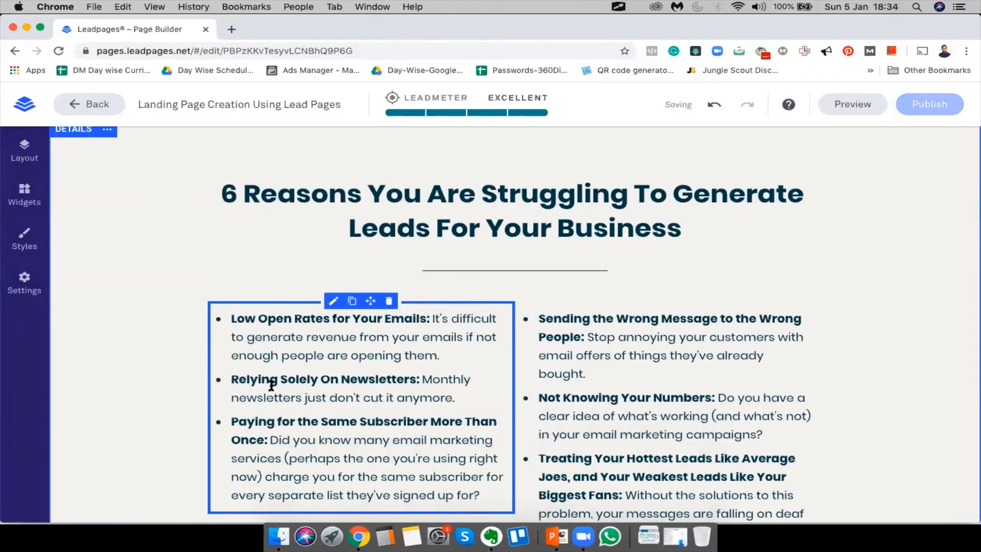
Look over the left bullet list, then open a new blank Chrome tab
left_click(272, 328)
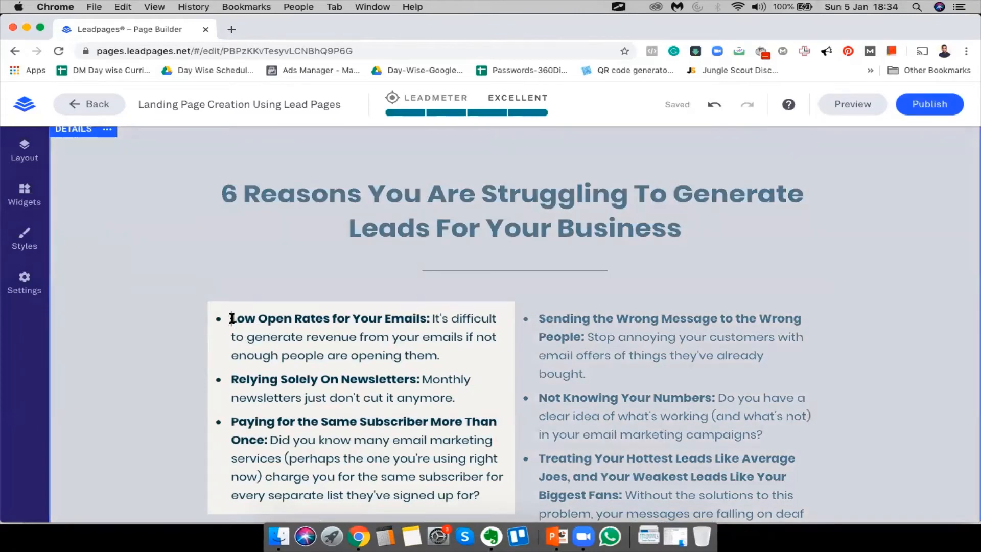
left_click(429, 317, "shift")
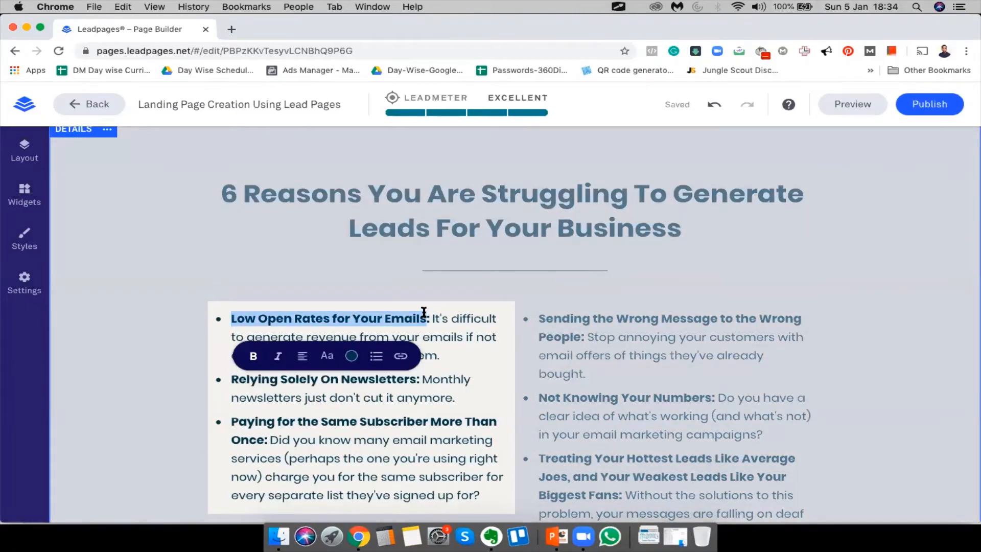
left_click(481, 379)
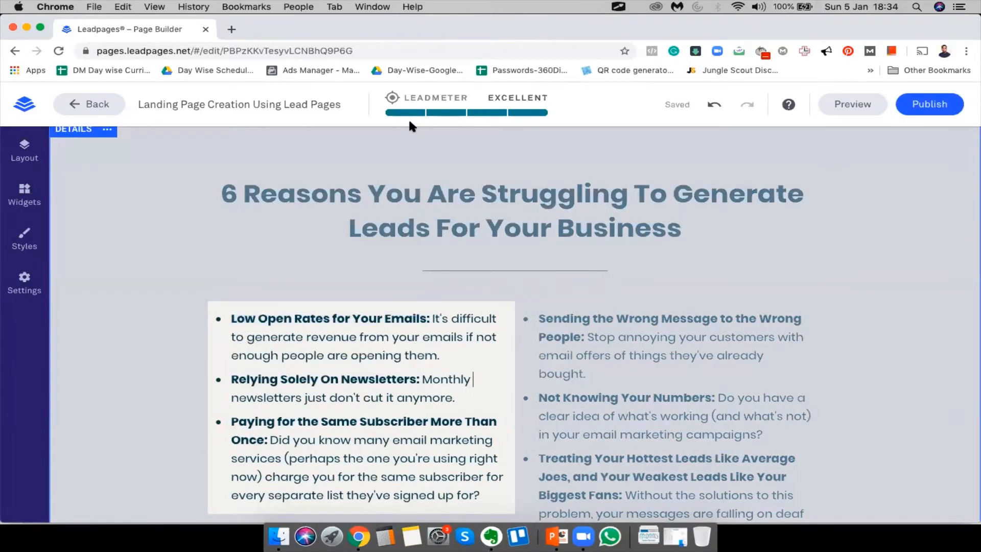
left_click(167, 335)
scroll(583, 330, "down", 6)
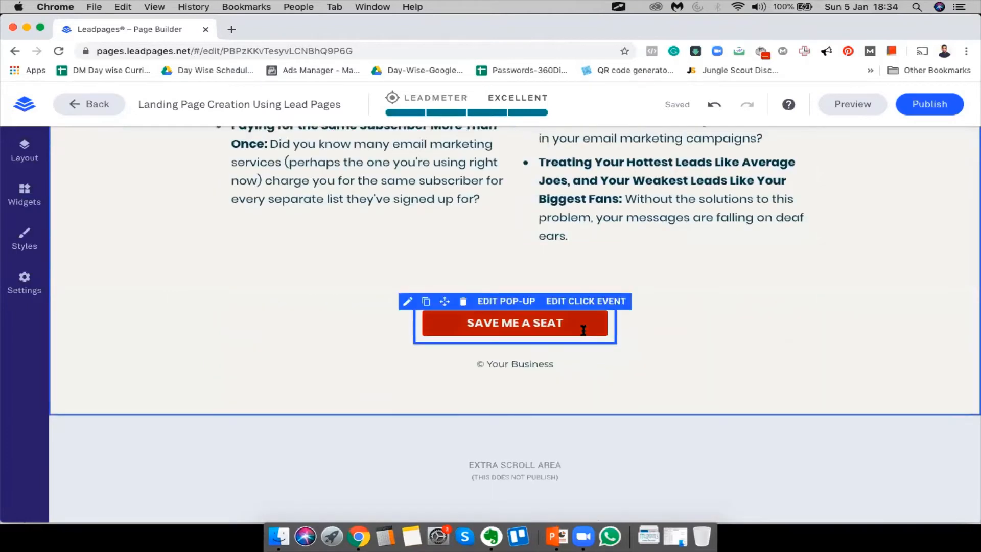
left_click(232, 29)
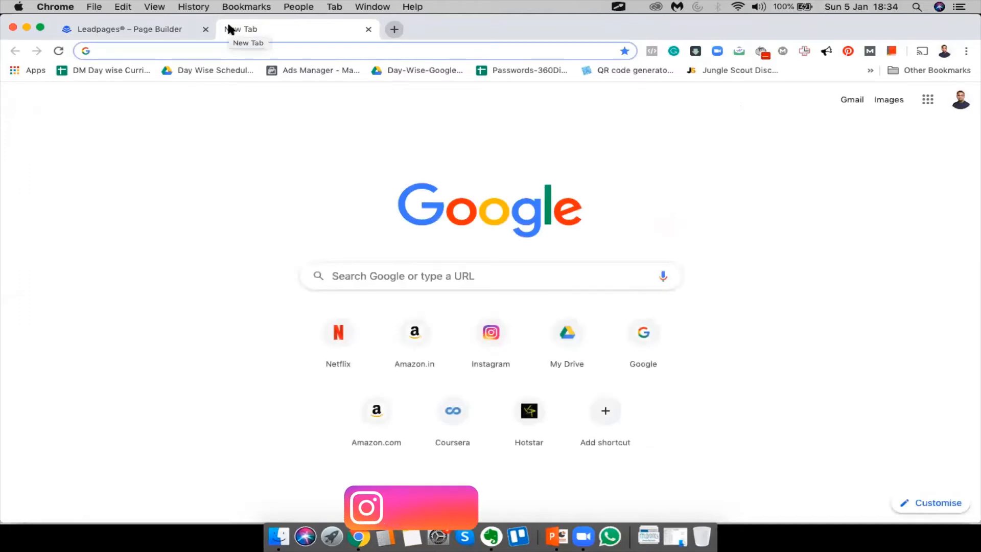
Google 'why do people struggle to get leads for their business'
left_click(143, 29)
scroll(674, 233, "down", 5)
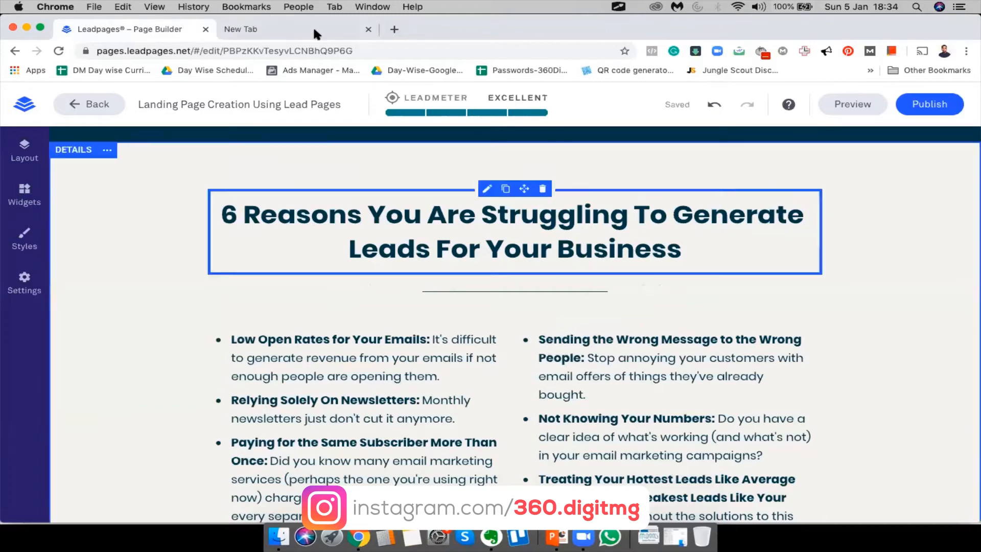
left_click(297, 28)
type("why do peo")
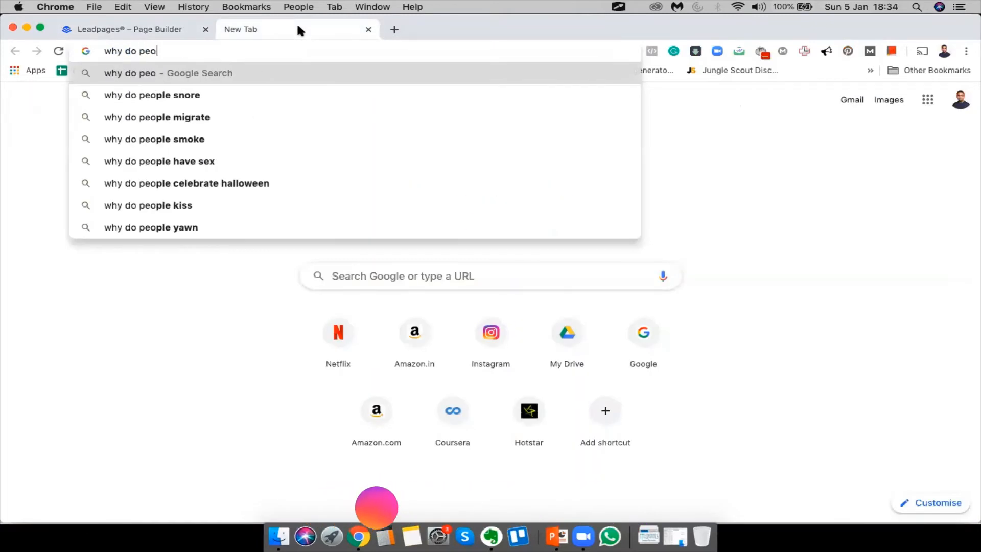
type("ple struggle to get")
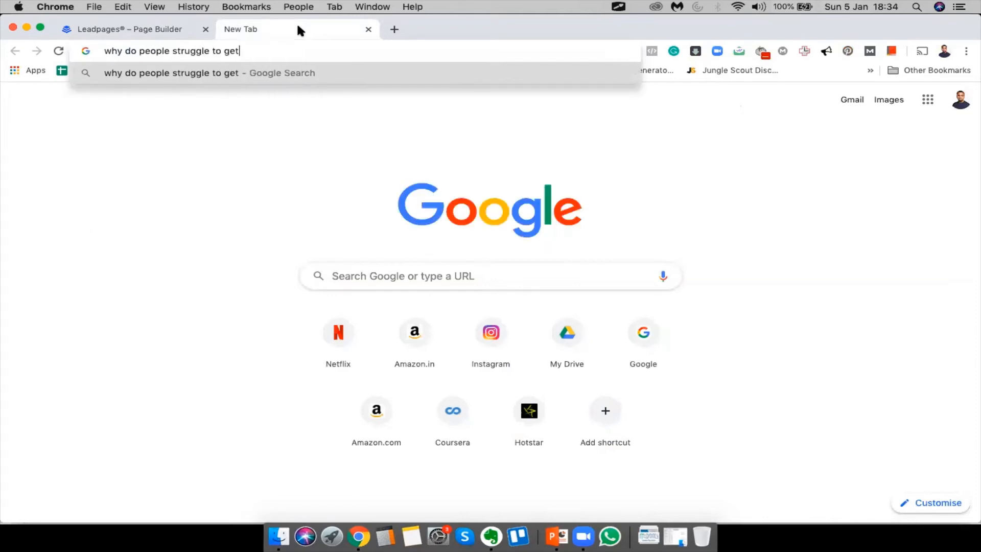
type(" leads for their business")
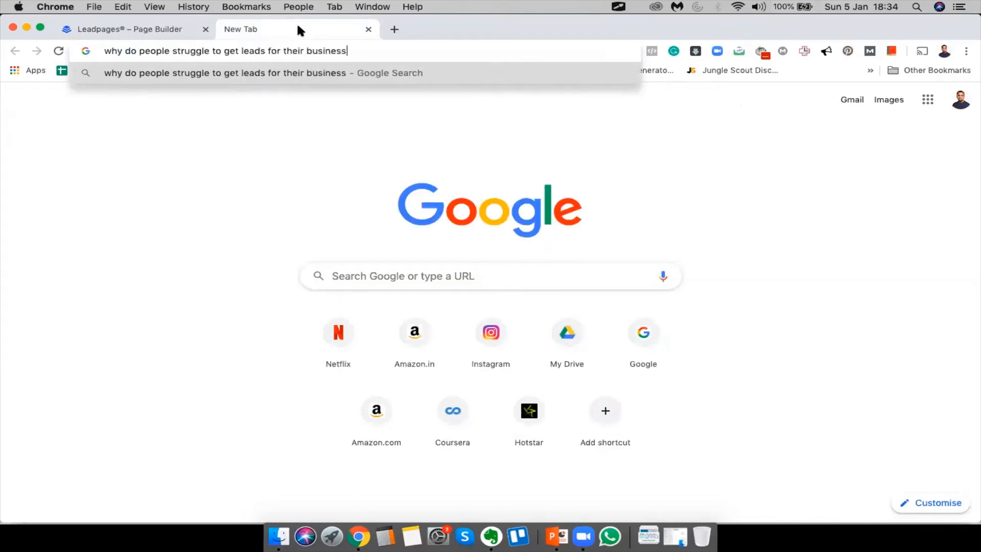
key("Return")
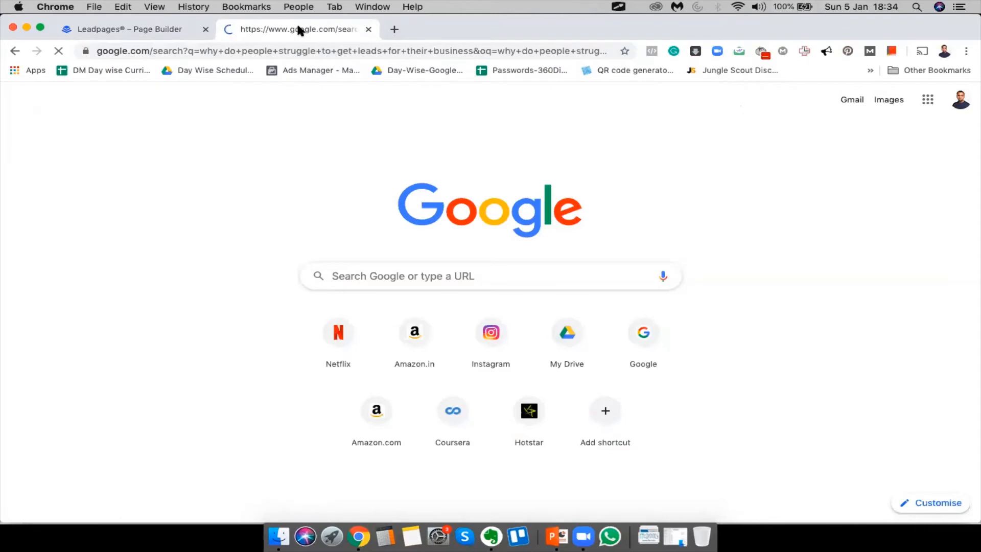
Open the '10 Reasons Your Website Struggles To Generate Leads' article and close the results tab
scroll(517, 302, "down", 10)
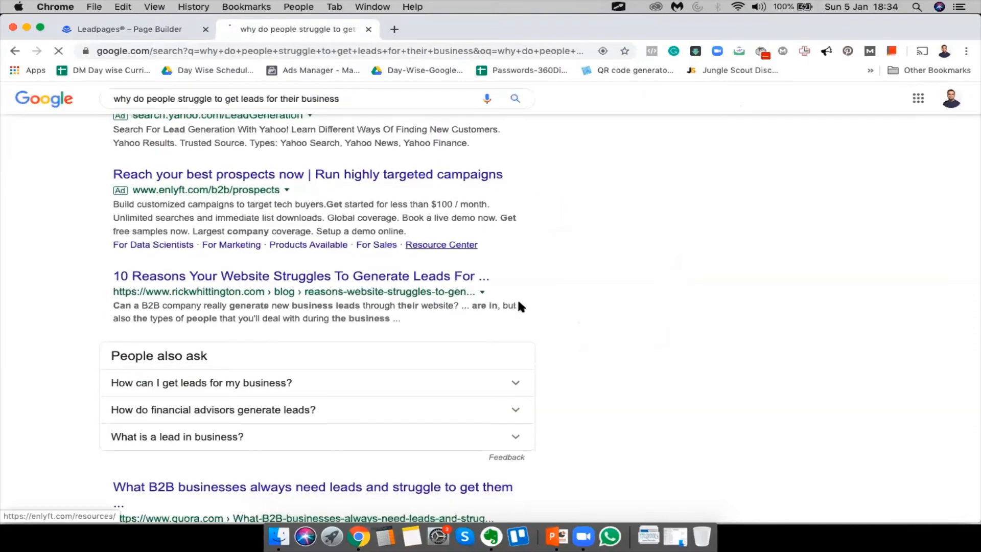
scroll(518, 305, "up", 5)
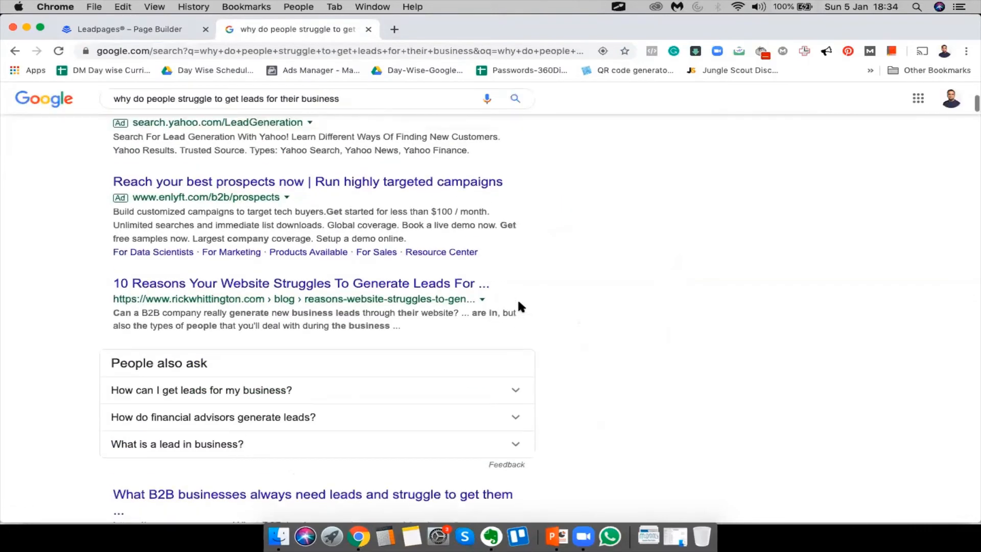
left_click(415, 285)
left_click(369, 29)
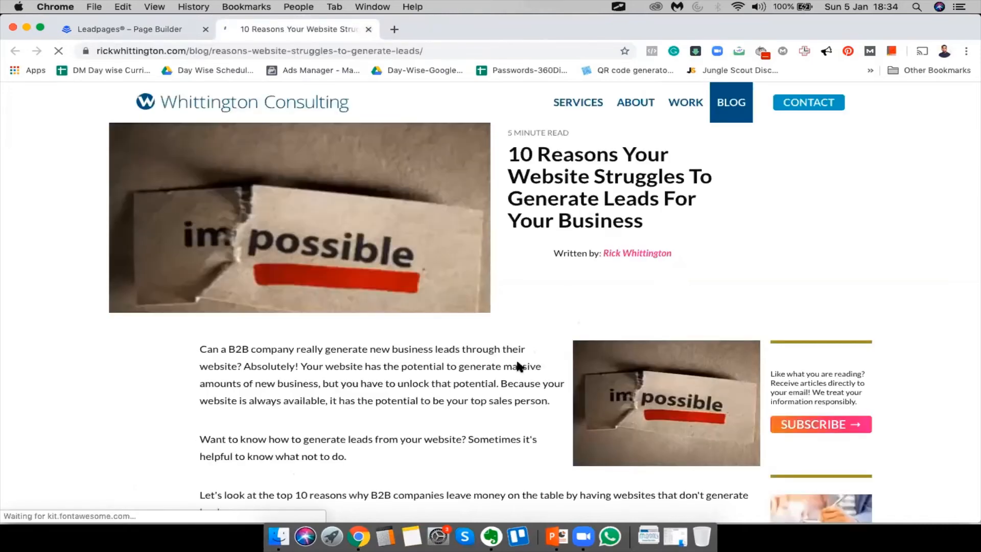
scroll(518, 362, "down", 6)
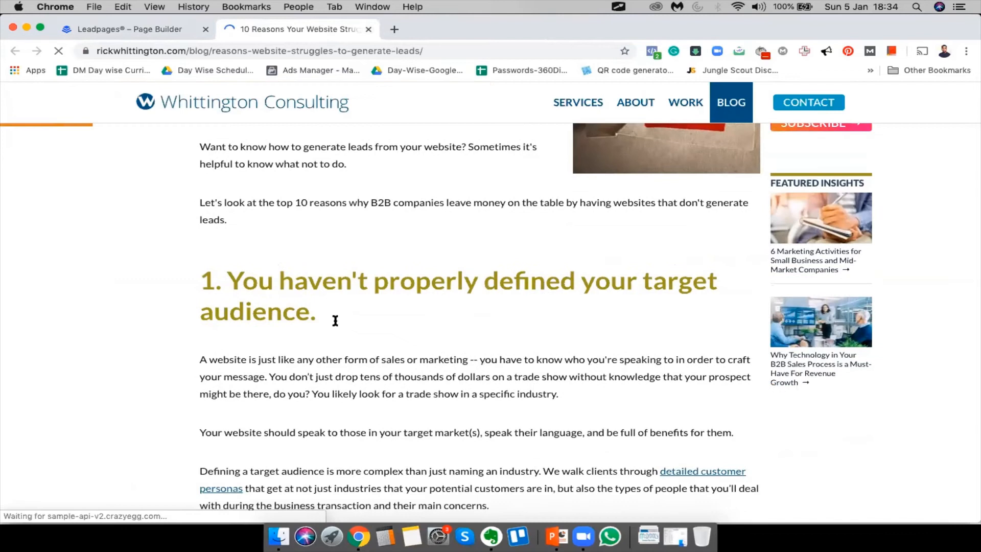
scroll(337, 324, "down", 5)
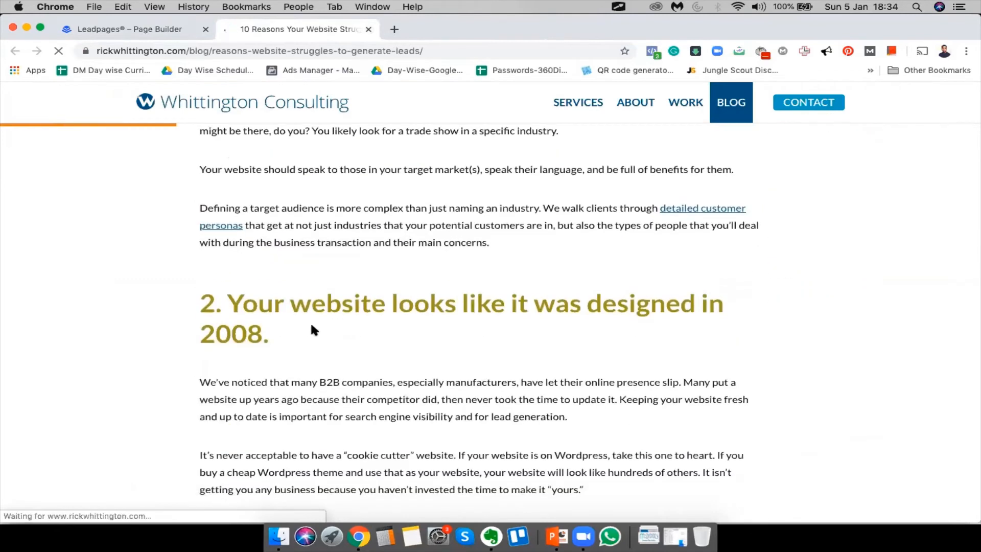
triple_click(296, 339)
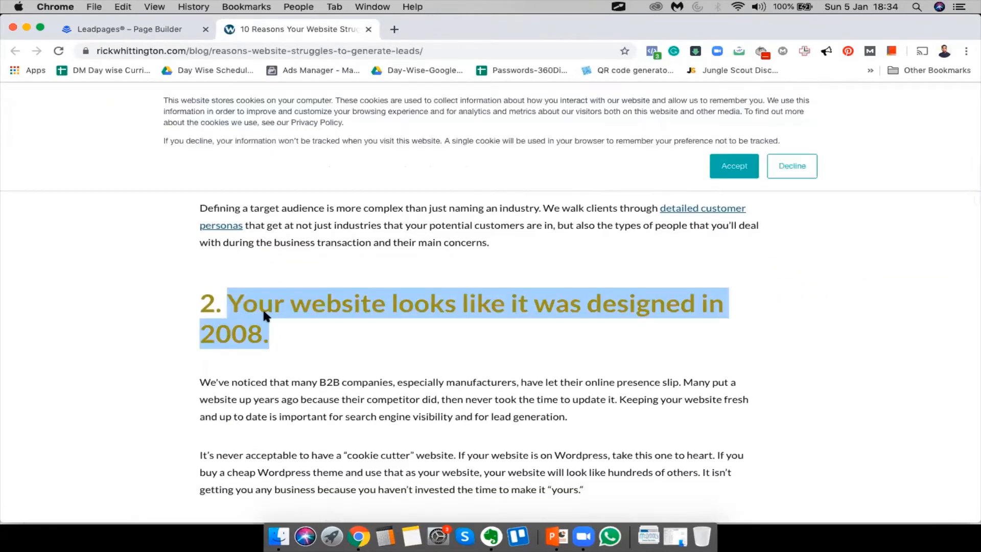
left_click(134, 28)
left_click(294, 339)
Overwrite the first bullet's lead-in 'Low Open Rates for Your Emails:' with 'Your Website Was Designed in 194'
left_click_drag(231, 339, 429, 339)
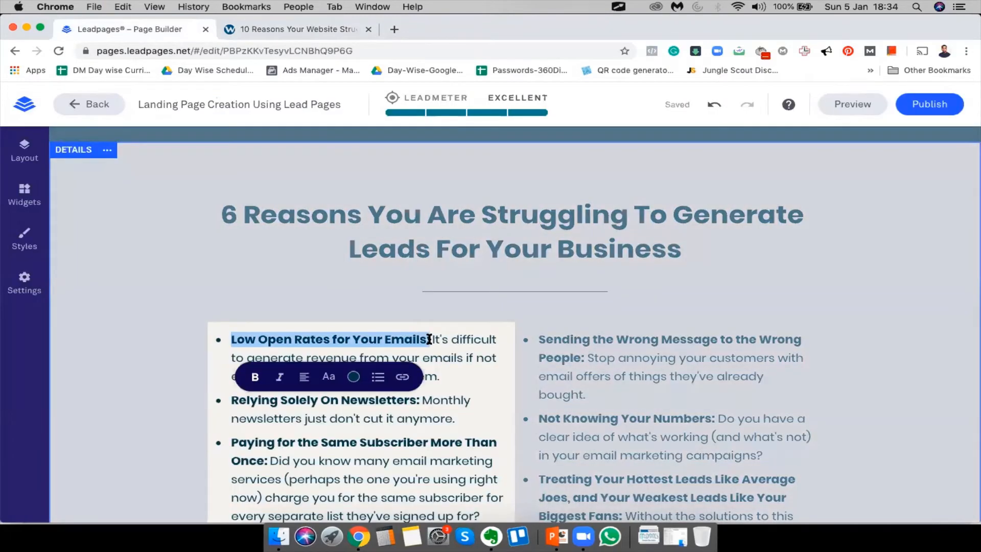
type("Your Website was")
key("BackSpace")
key("BackSpace")
key("BackSpace")
type("Was")
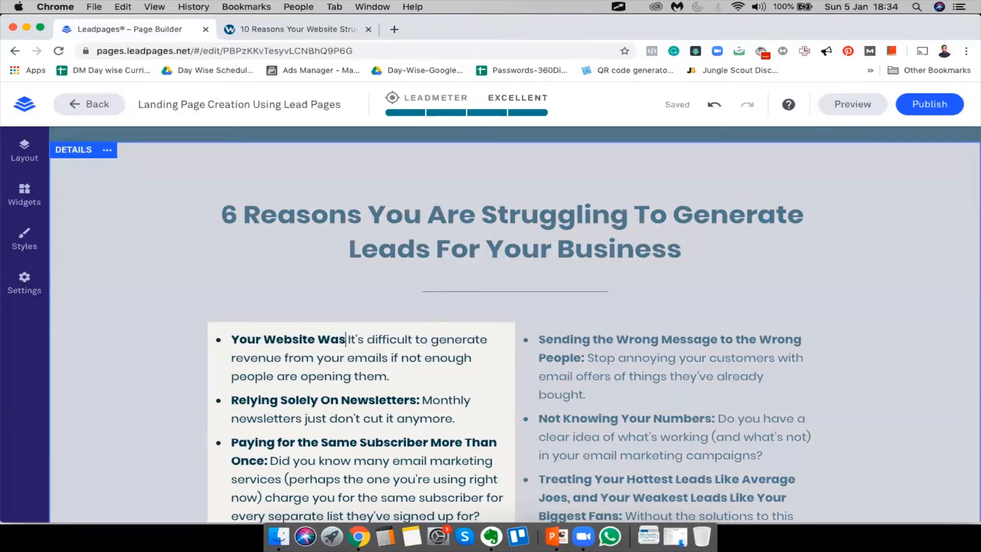
type(" Designed in ")
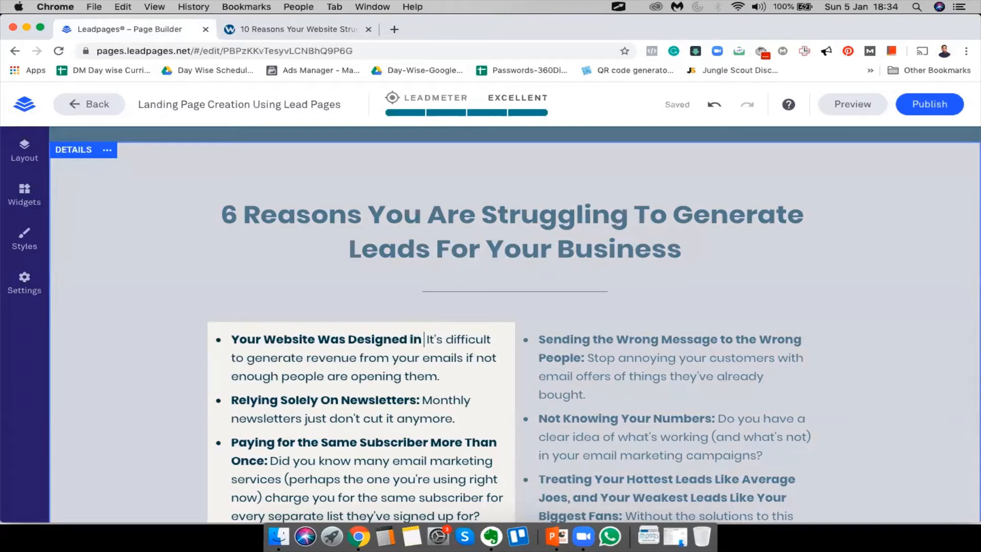
type("194")
Complete the first lead-in as 'Designed in 1947' and scroll the article to the calls-to-action reason
type("7")
left_click(477, 374)
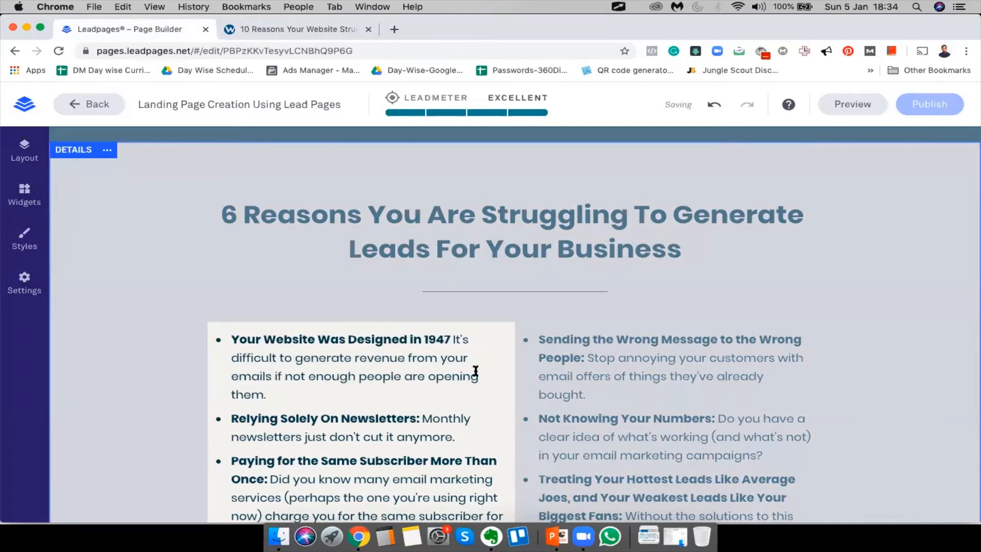
left_click(298, 27)
scroll(427, 376, "down", 2)
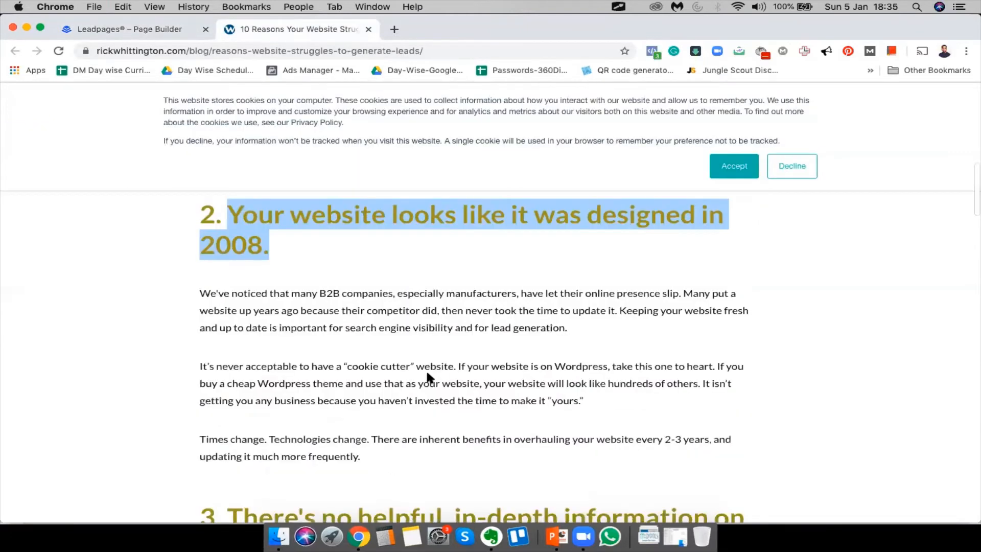
scroll(427, 375, "down", 4)
scroll(427, 375, "down", 1)
scroll(427, 375, "down", 14)
scroll(427, 372, "down", 1)
Replace 'Relying Solely On Newsletters' with the copied heading 'There are no calls to action on your website'
left_click_drag(229, 247, 747, 243)
key("super+c")
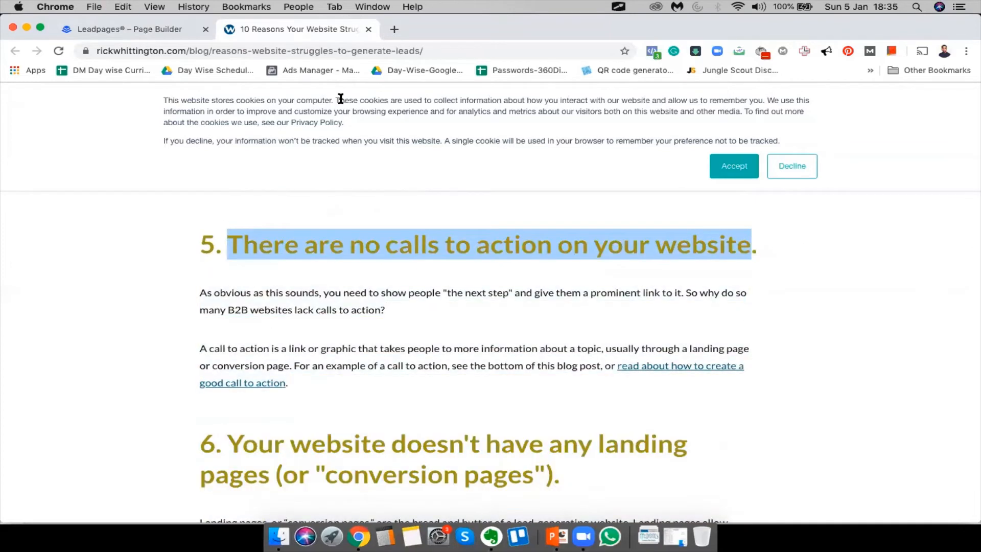
left_click(85, 31)
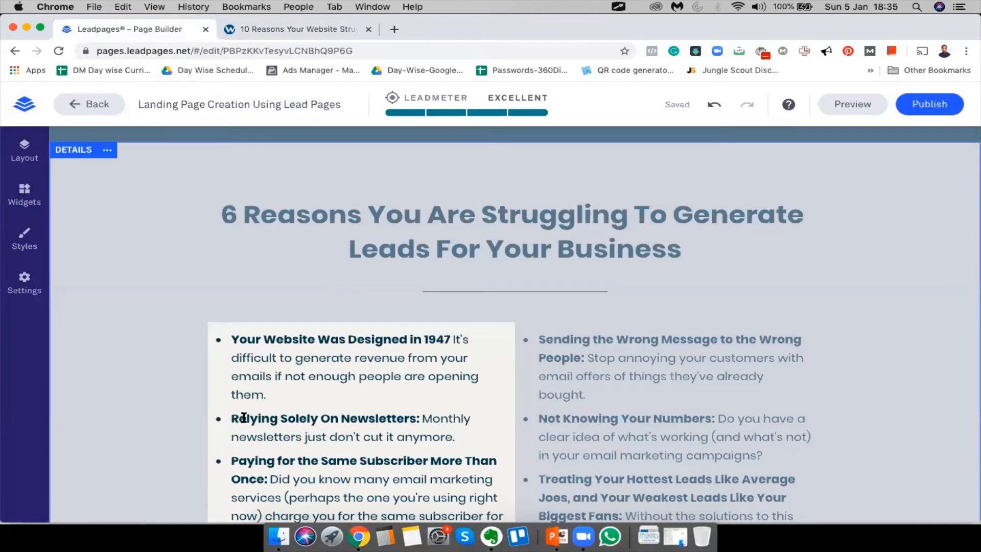
left_click_drag(232, 418, 416, 418)
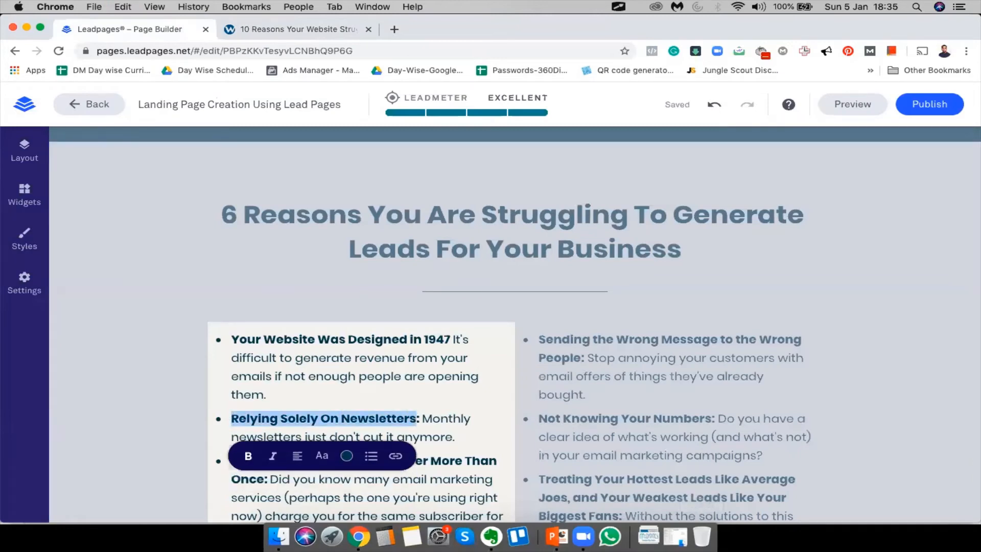
key("super+v")
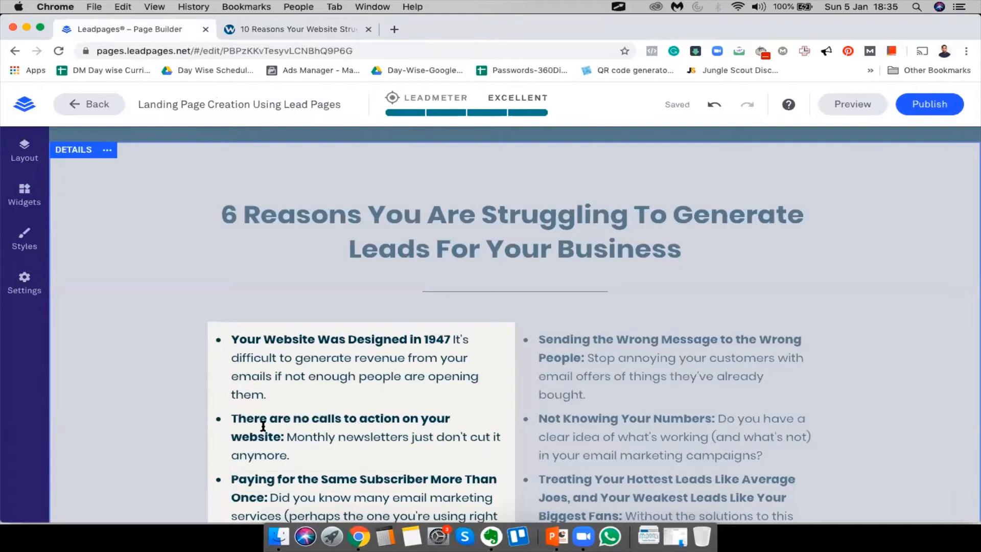
scroll(341, 439, "down", 5)
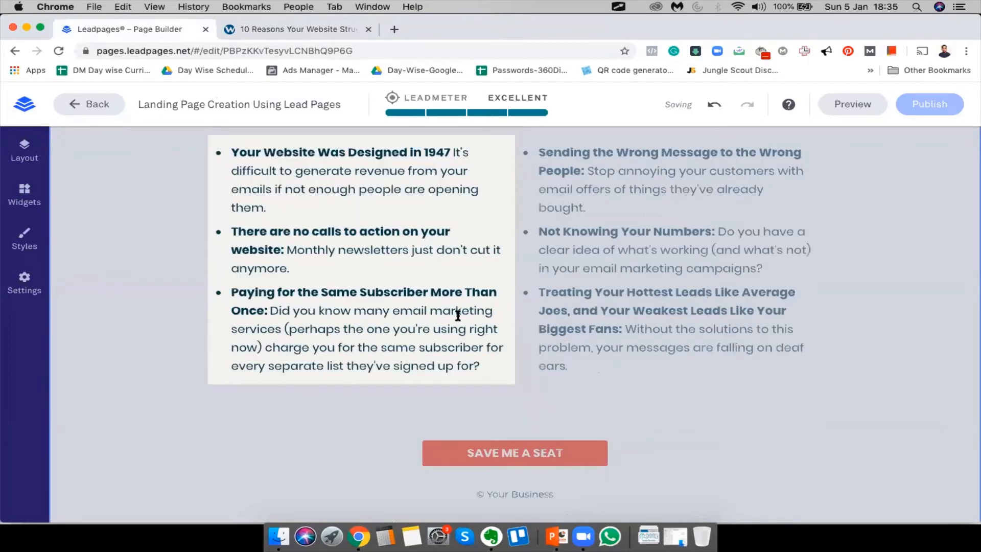
Replace the third bullet's heading with the article's 'Your website doesn't have any landing pages (or "conversion pages")' plus a colon
left_click(291, 23)
scroll(404, 299, "down", 5)
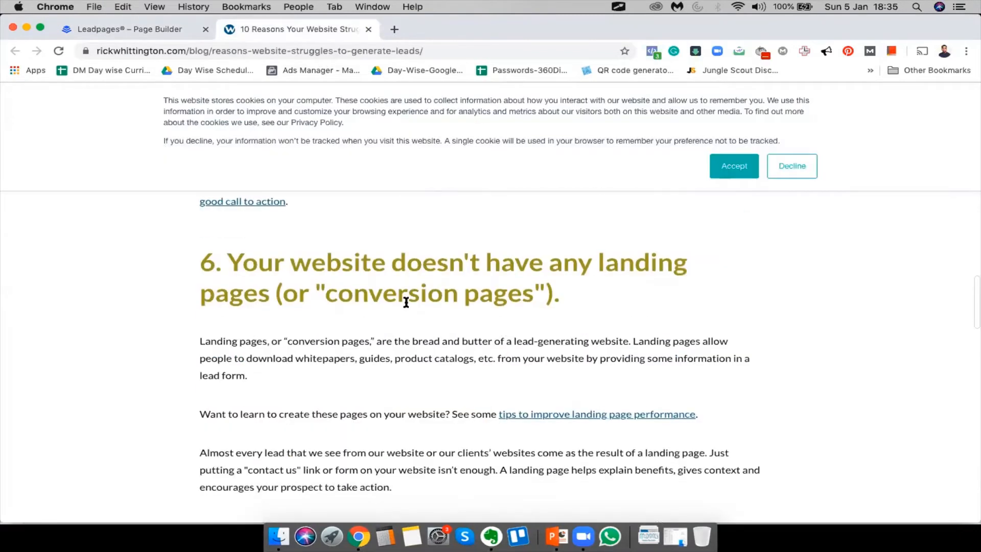
left_click_drag(227, 259, 619, 289)
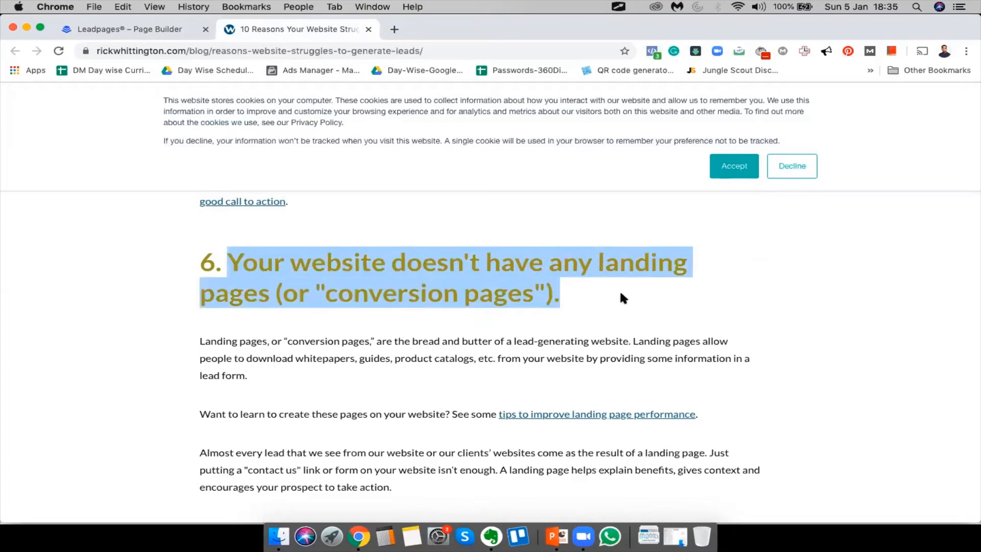
left_click(164, 29)
left_click_drag(231, 292, 267, 308)
key("super+v")
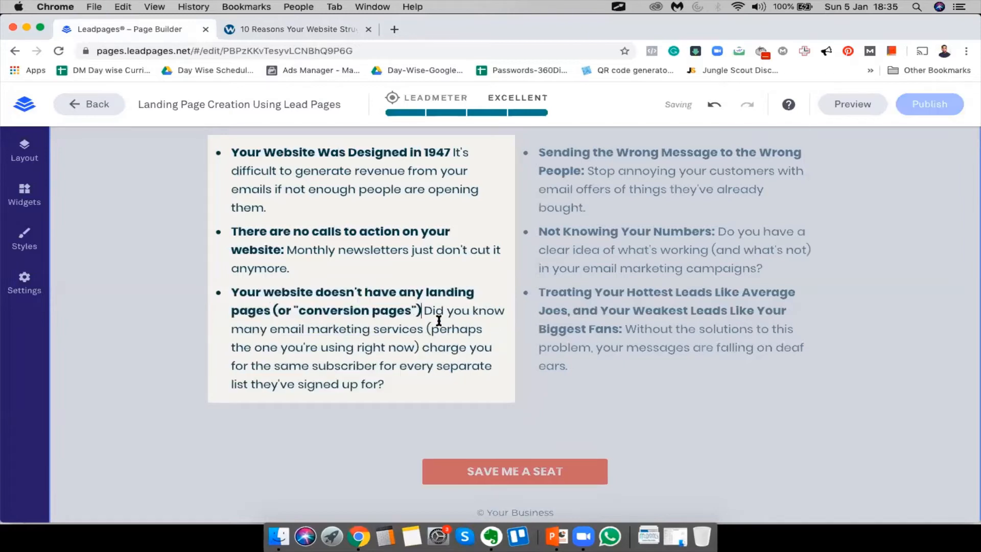
type(":")
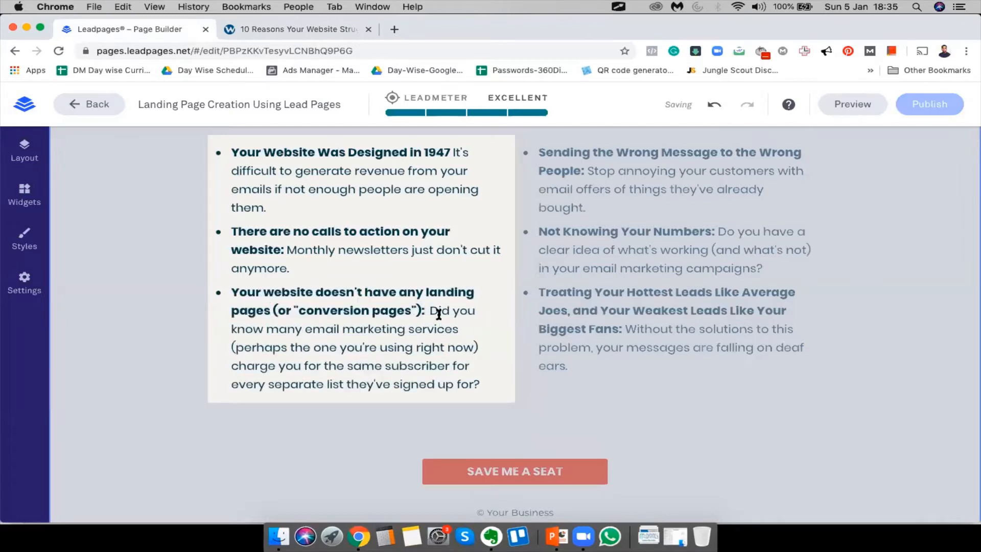
Look further down the article, then select the second bullet's whole text in the editor
left_click(279, 28)
scroll(615, 393, "down", 7)
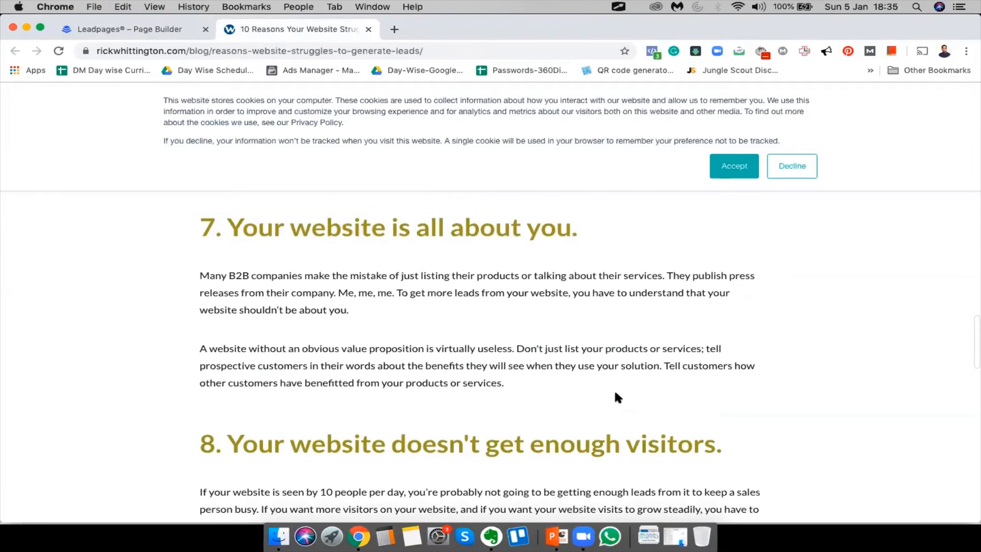
scroll(615, 393, "down", 5)
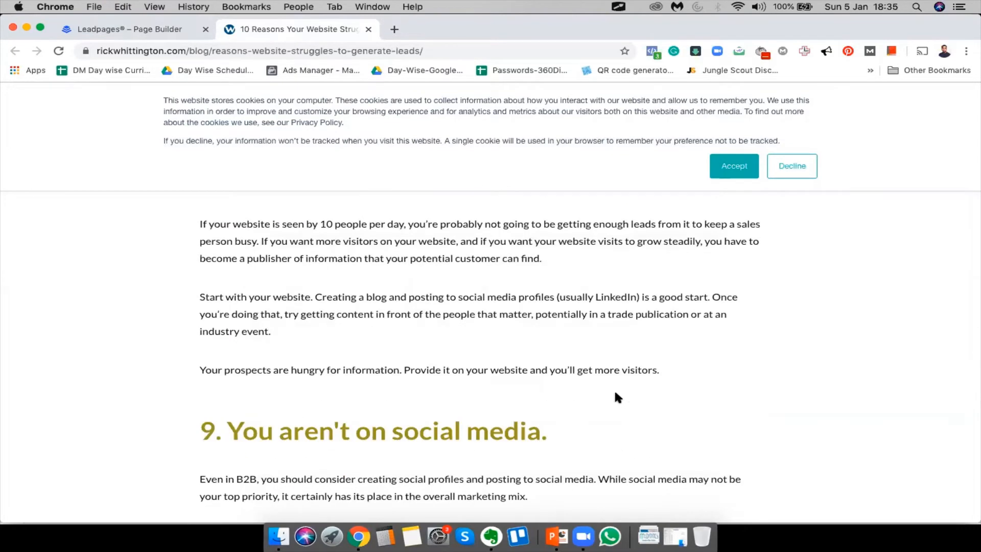
scroll(615, 393, "down", 5)
scroll(615, 394, "down", 10)
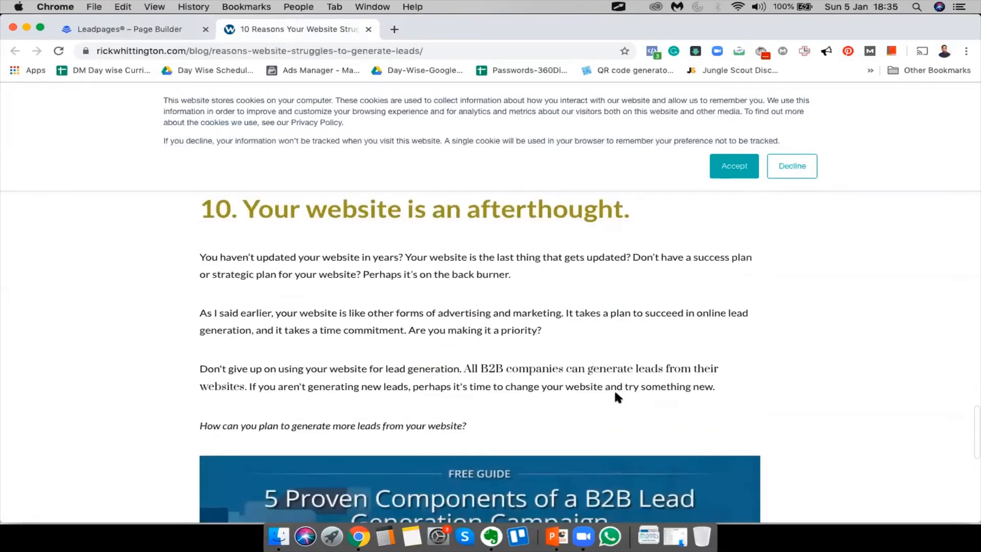
scroll(615, 394, "down", 3)
scroll(615, 393, "up", 20)
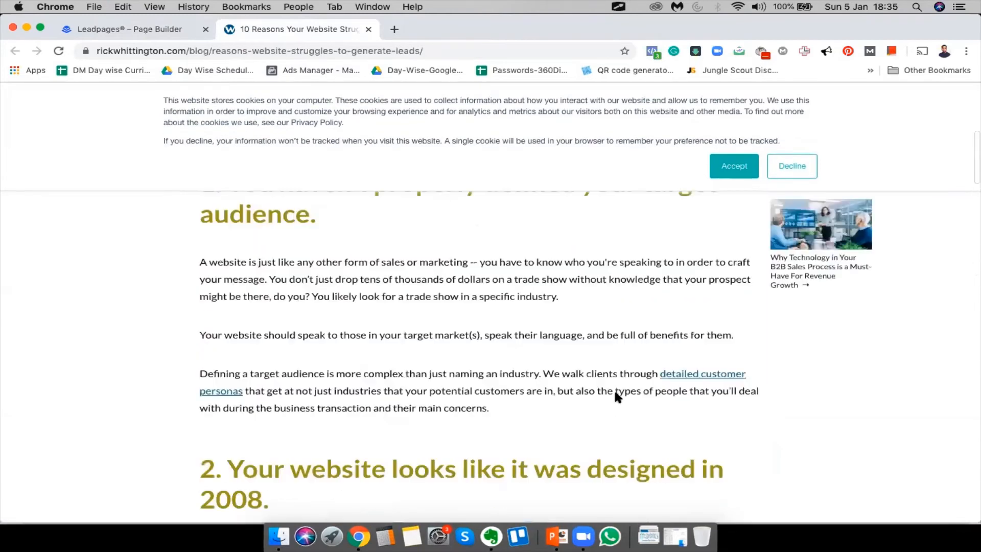
left_click(129, 25)
scroll(586, 400, "up", 2)
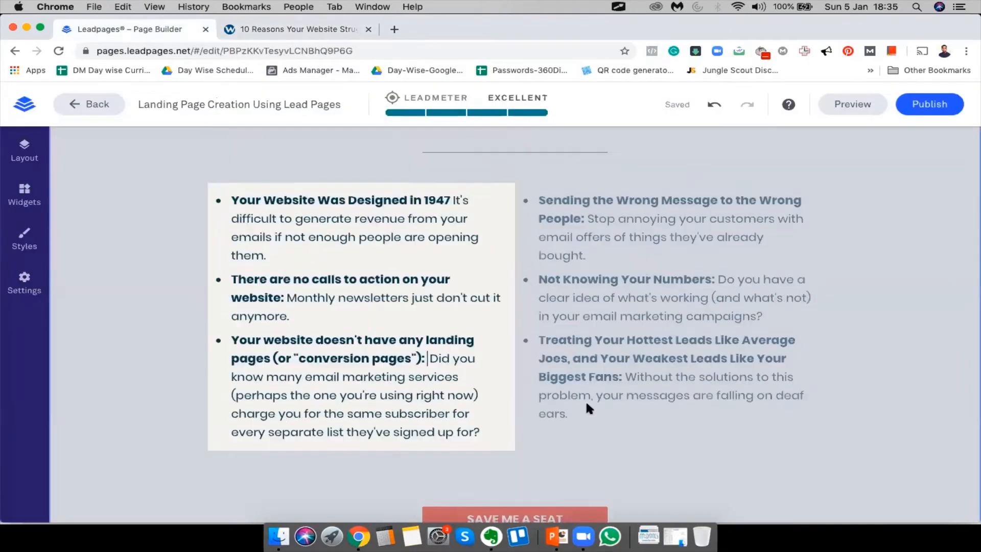
left_click_drag(294, 331, 230, 295)
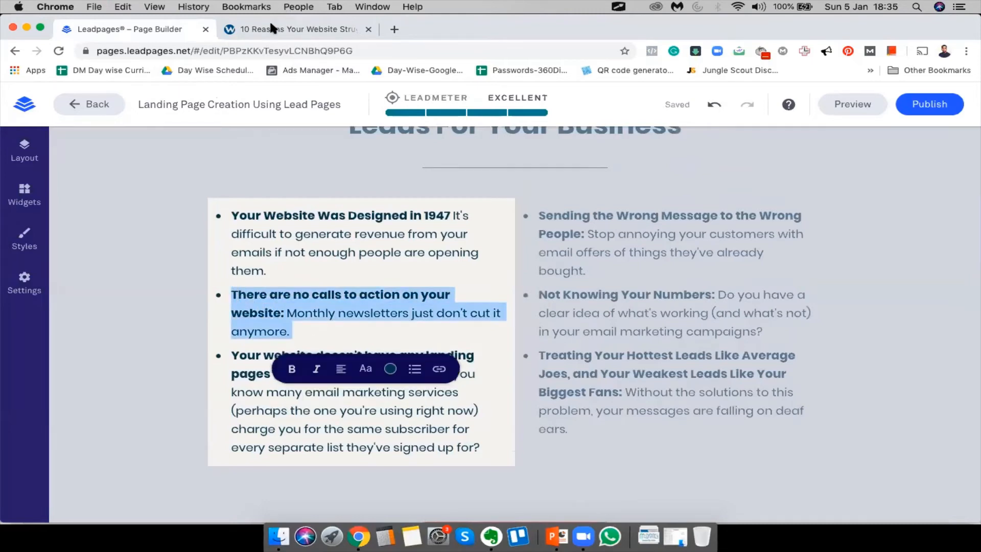
Select the article paragraph explaining landing pages ('Landing pages, or "conversion pages," are the bread and butter…')
left_click(271, 26)
scroll(463, 278, "down", 10)
scroll(464, 278, "down", 15)
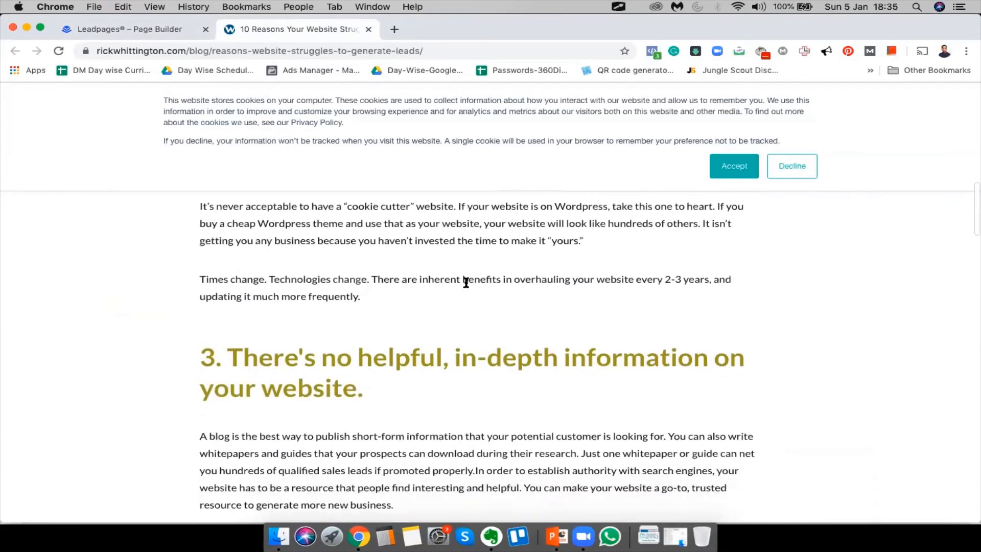
scroll(464, 284, "down", 5)
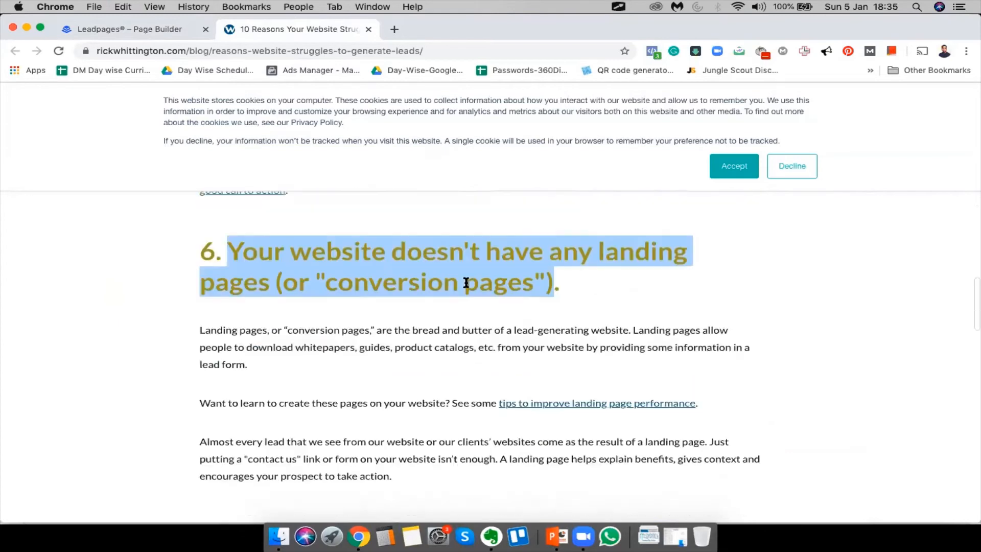
left_click(382, 329)
scroll(383, 329, "up", 4)
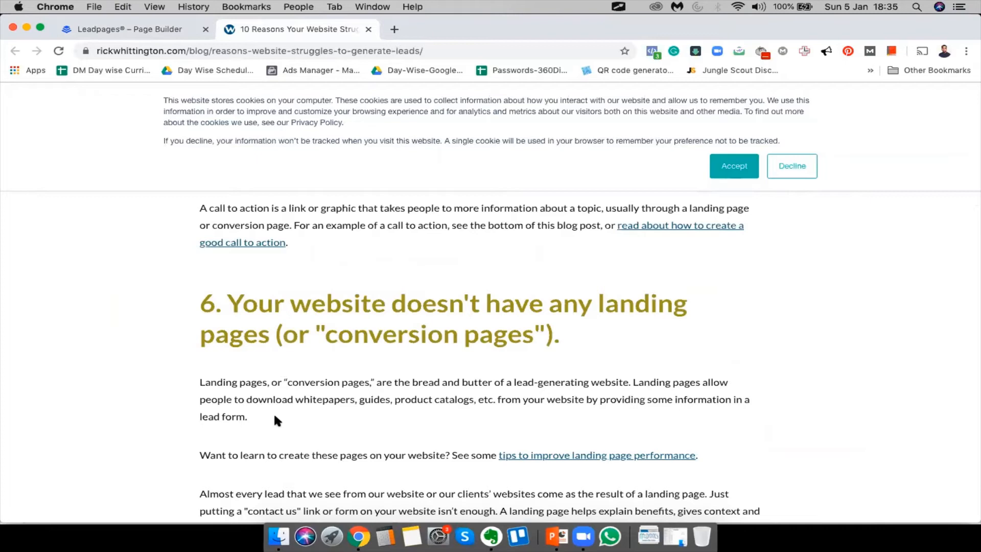
scroll(275, 388, "down", 2)
left_click_drag(228, 283, 439, 280)
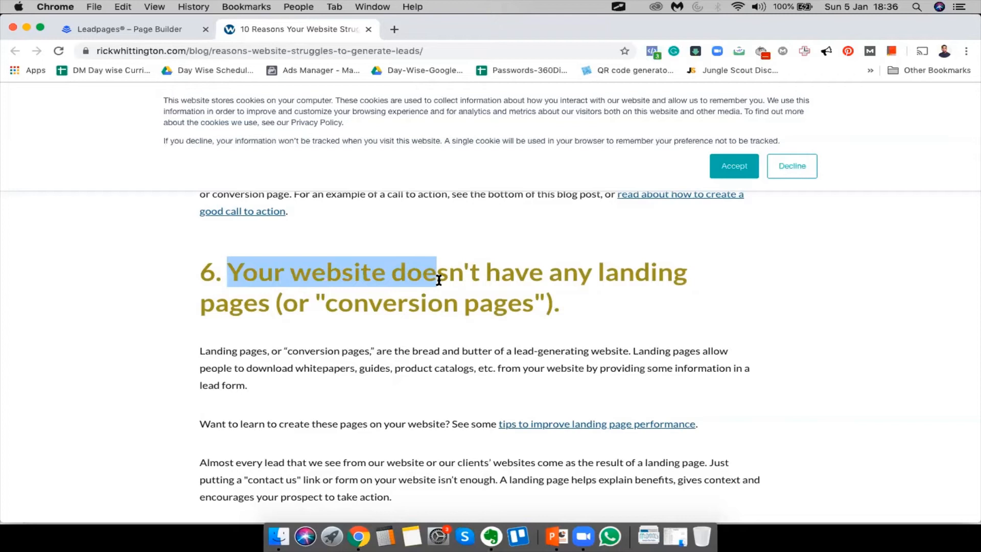
left_click(511, 266)
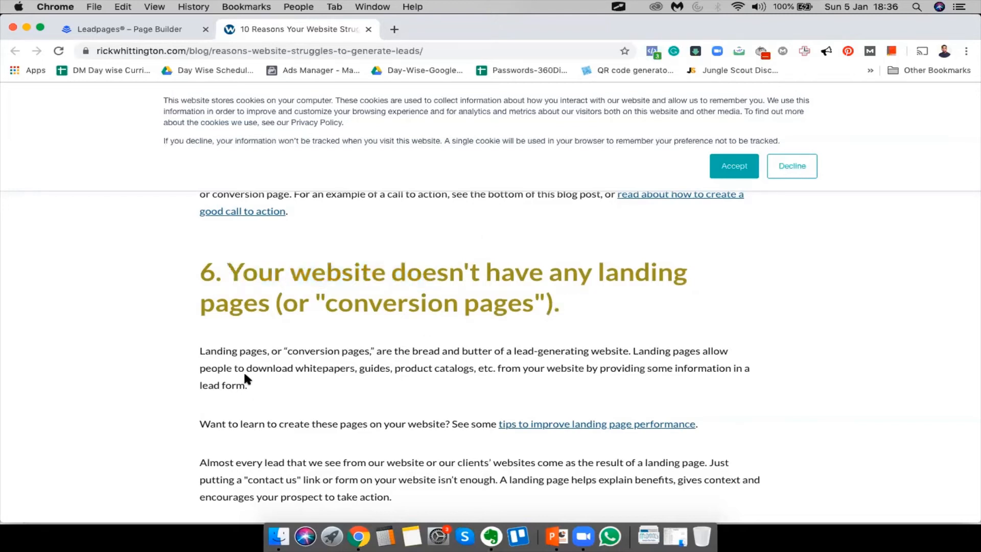
scroll(245, 373, "down", 1)
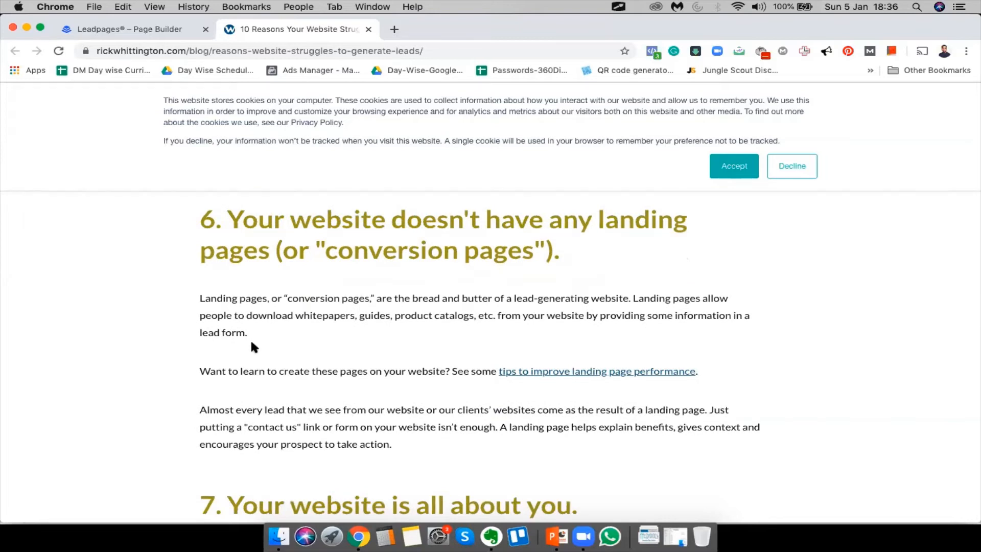
left_click_drag(248, 334, 193, 292)
key("super+c")
Paste that paragraph over the third bullet's description, from 'Did' through 'for?'
left_click(116, 29)
left_click(273, 372)
left_click(302, 408)
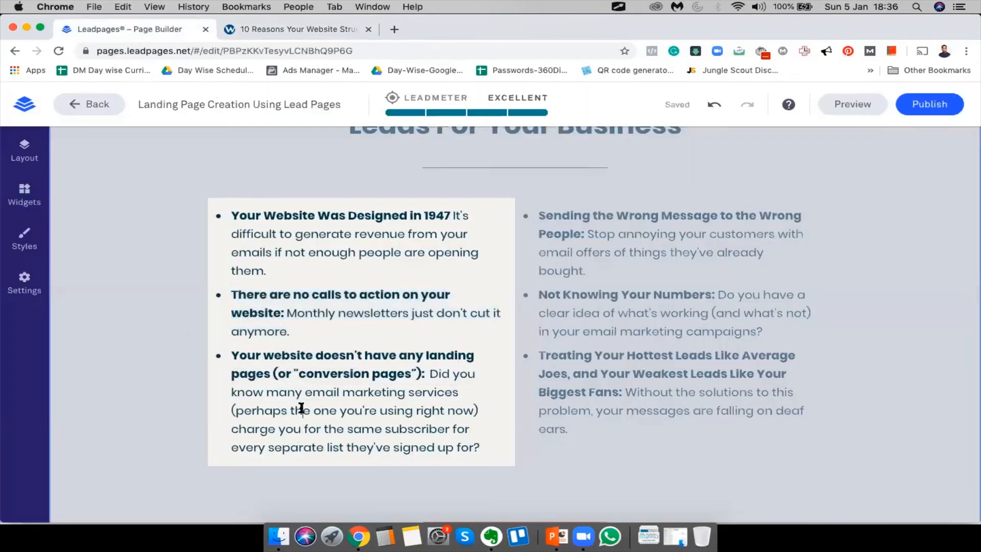
left_click_drag(430, 373, 495, 456)
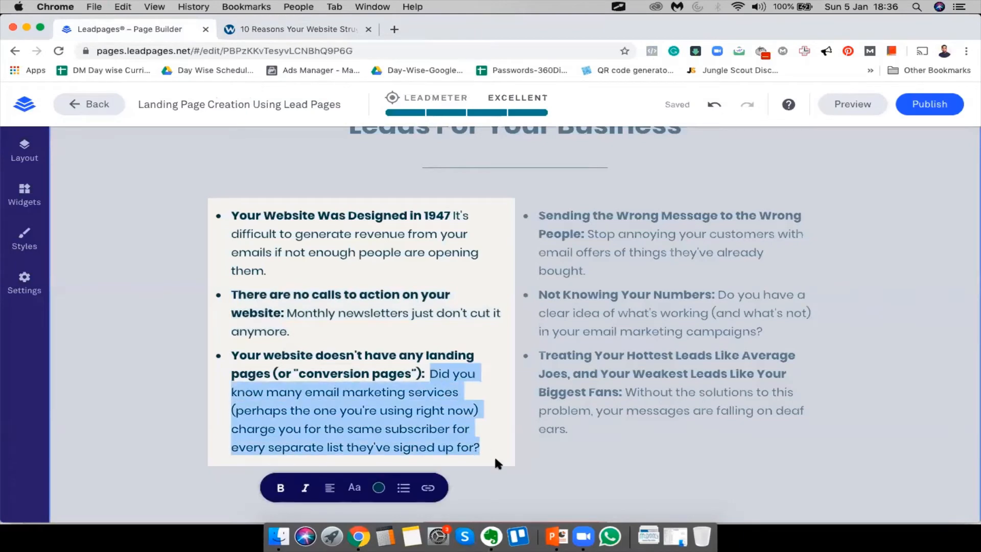
key("super+v")
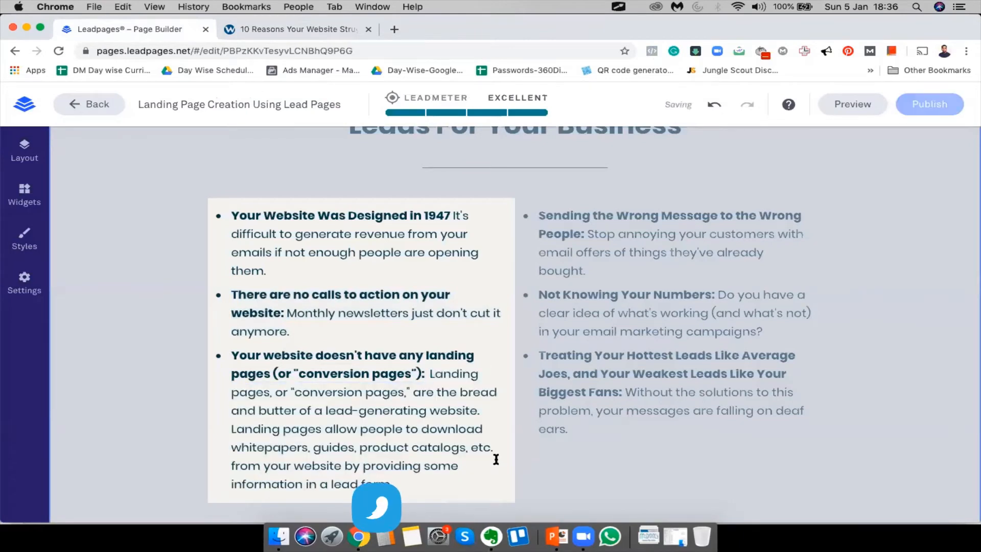
left_click(317, 24)
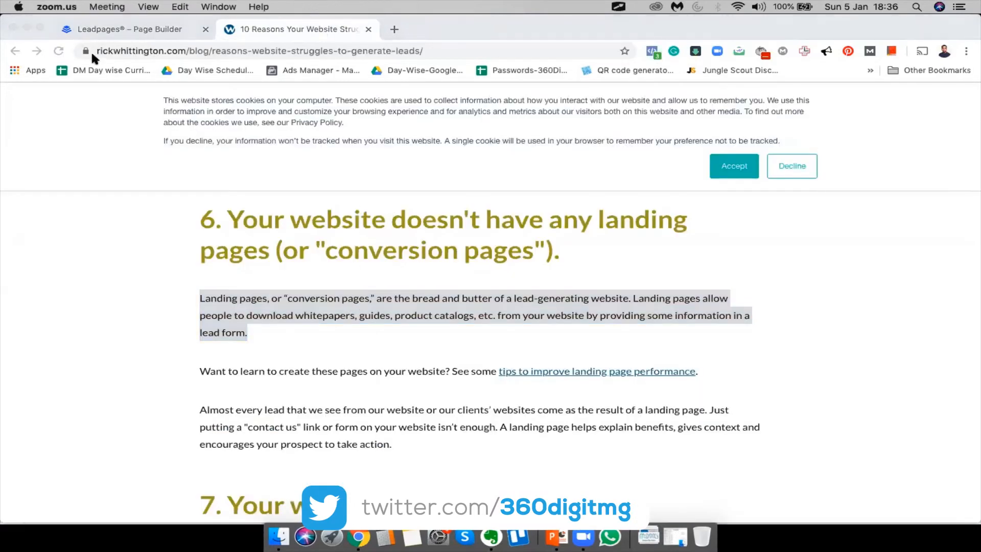
left_click(90, 28)
left_click(305, 28)
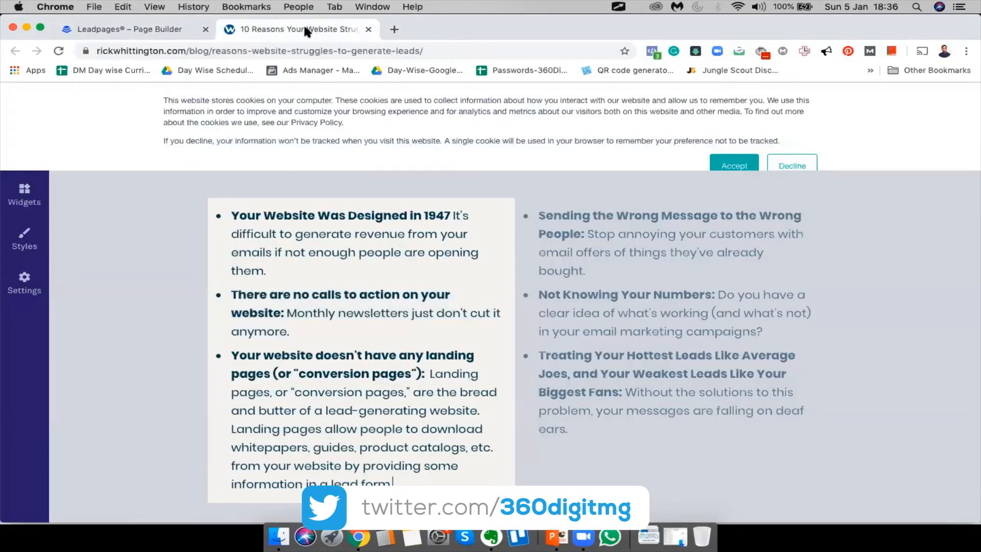
Copy several paragraphs from the blog article
scroll(588, 371, "up", 20)
scroll(588, 372, "down", 6)
scroll(587, 374, "down", 5)
scroll(329, 390, "down", 1)
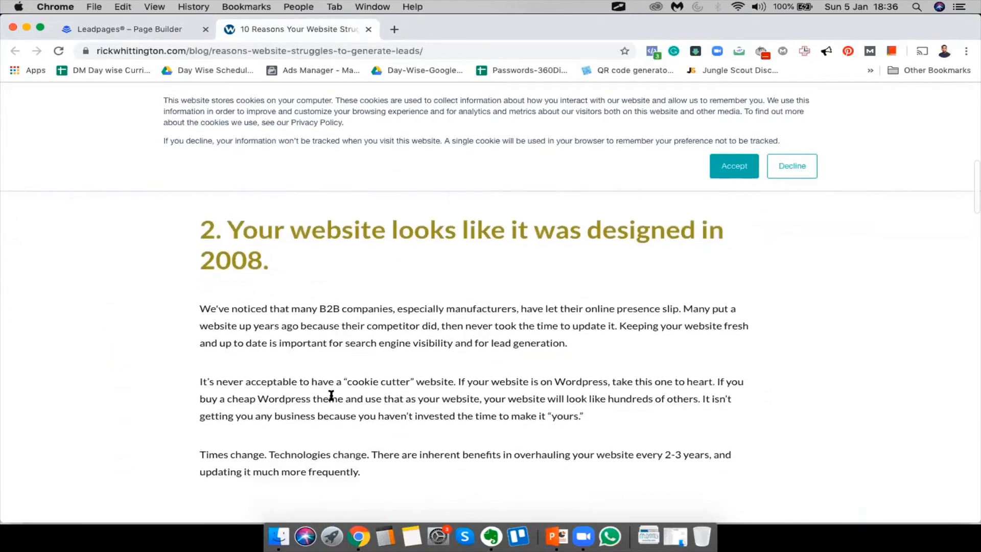
scroll(331, 395, "down", 2)
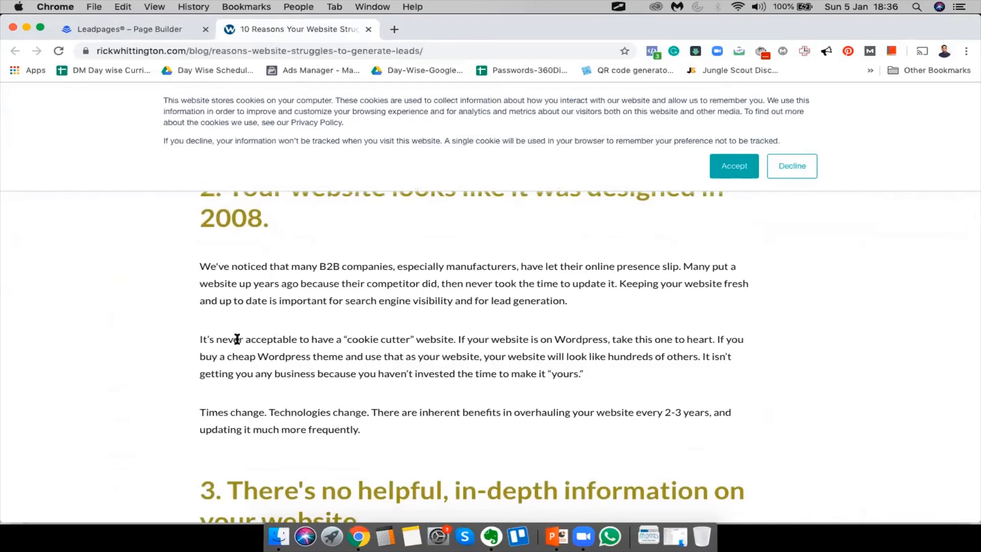
left_click_drag(199, 337, 611, 376)
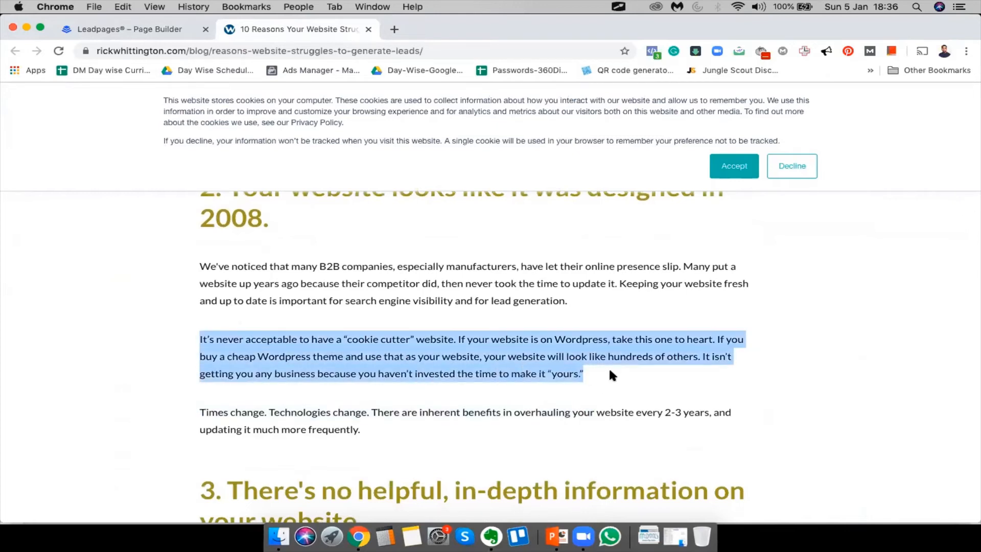
left_click(437, 419)
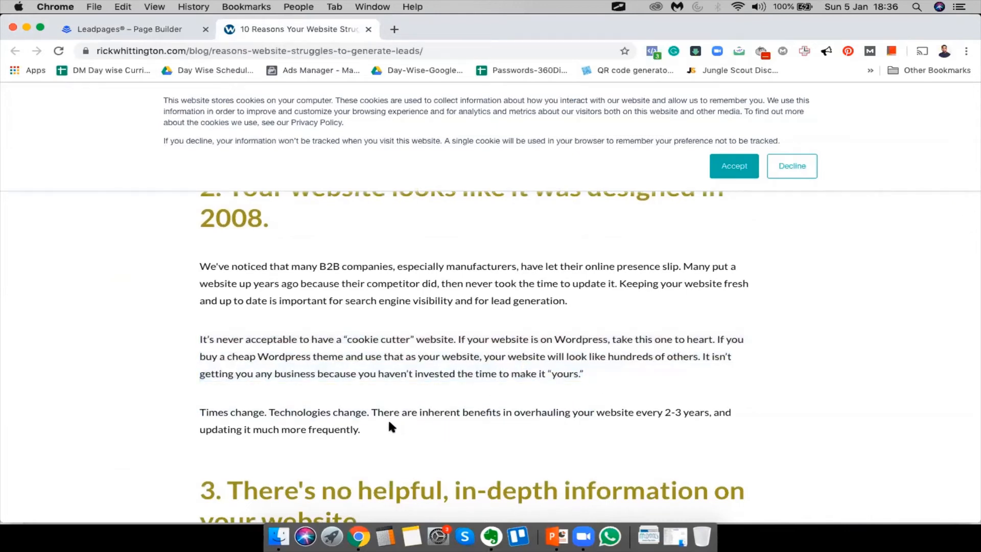
mouse_move(429, 440)
left_mouse_down()
mouse_move(250, 320)
mouse_move(201, 262)
mouse_move(307, 275)
mouse_move(438, 427)
left_mouse_up()
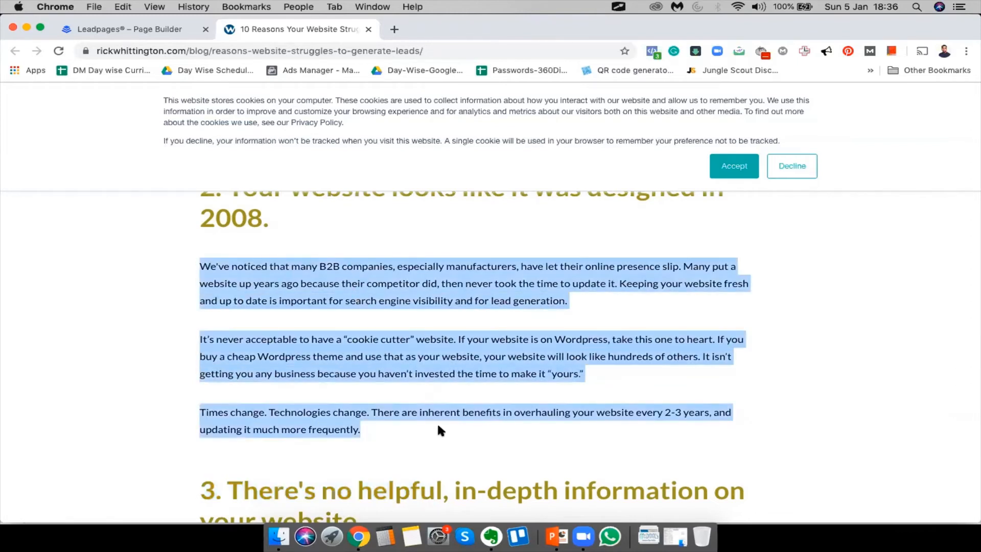
key("super+c")
Delete the first bullet's old description and test-paste the blog text after 1947, undoing it
left_click(167, 20)
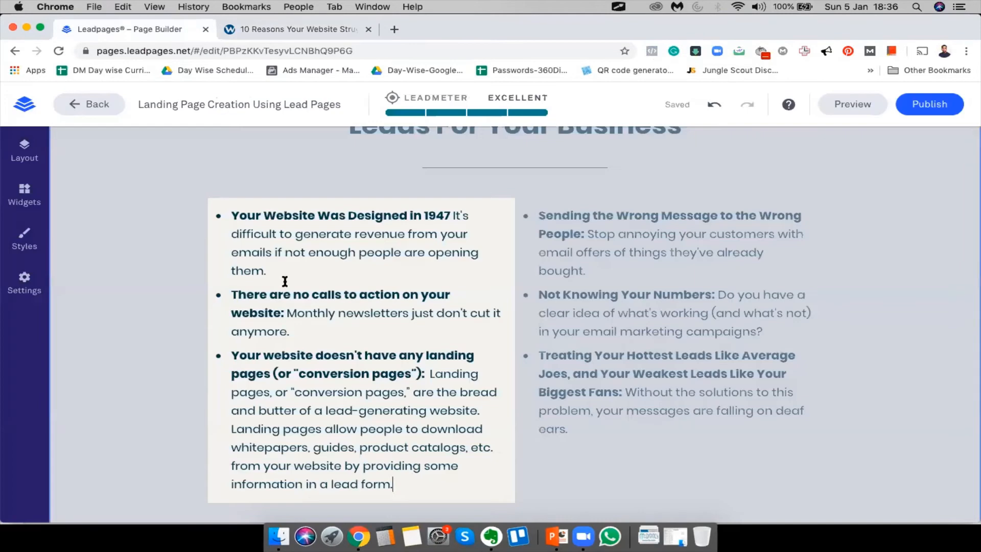
left_click_drag(455, 213, 488, 272)
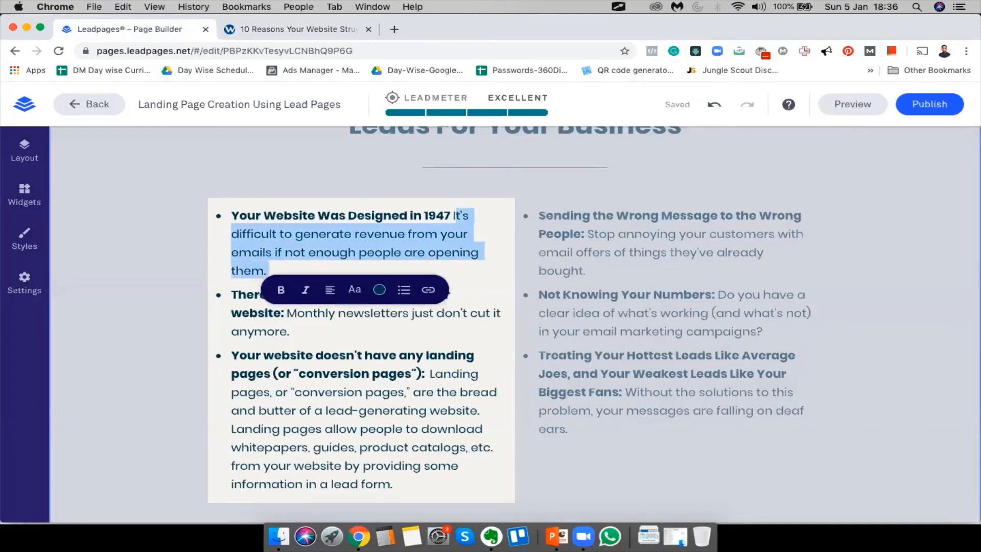
key("BackSpace")
key("BackSpace")
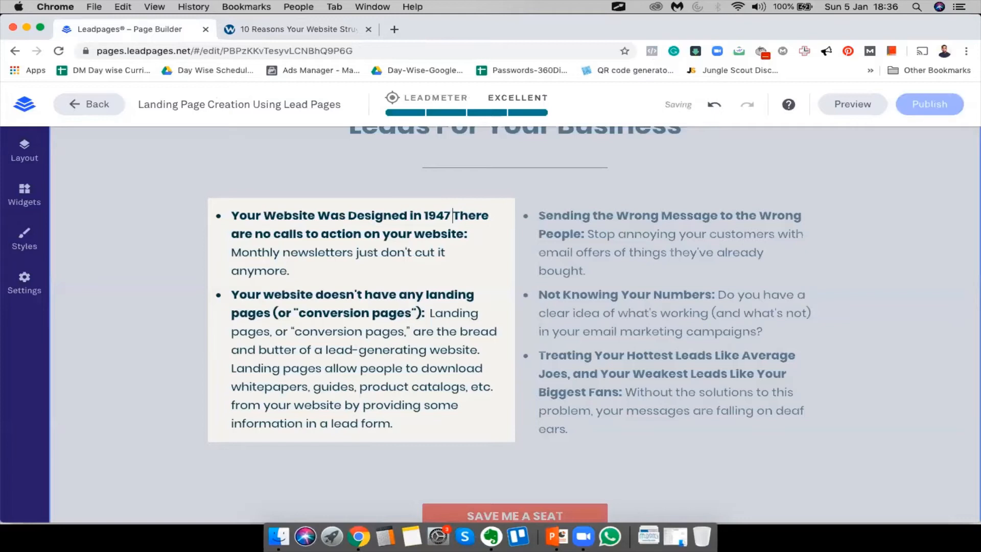
key("Return")
key("Return")
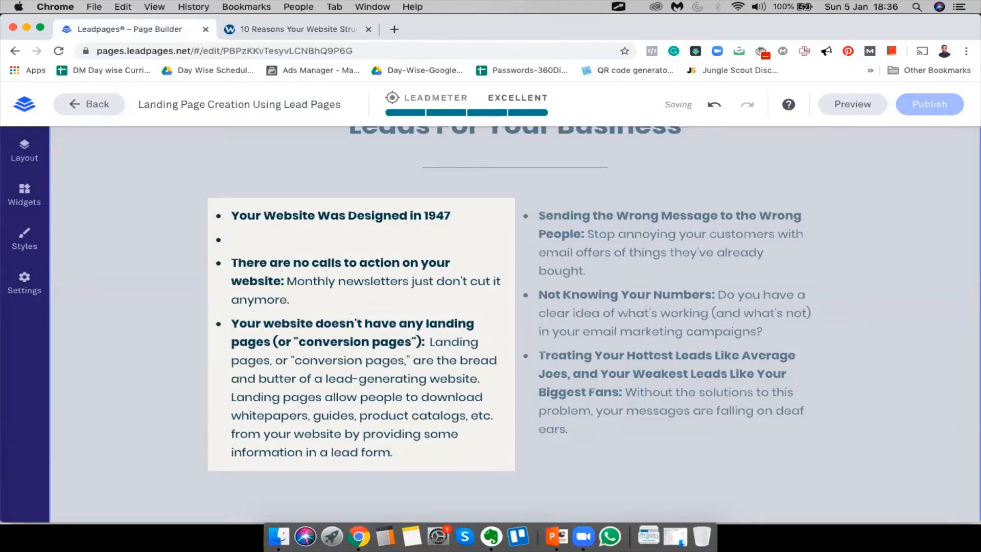
key("BackSpace")
key("BackSpace")
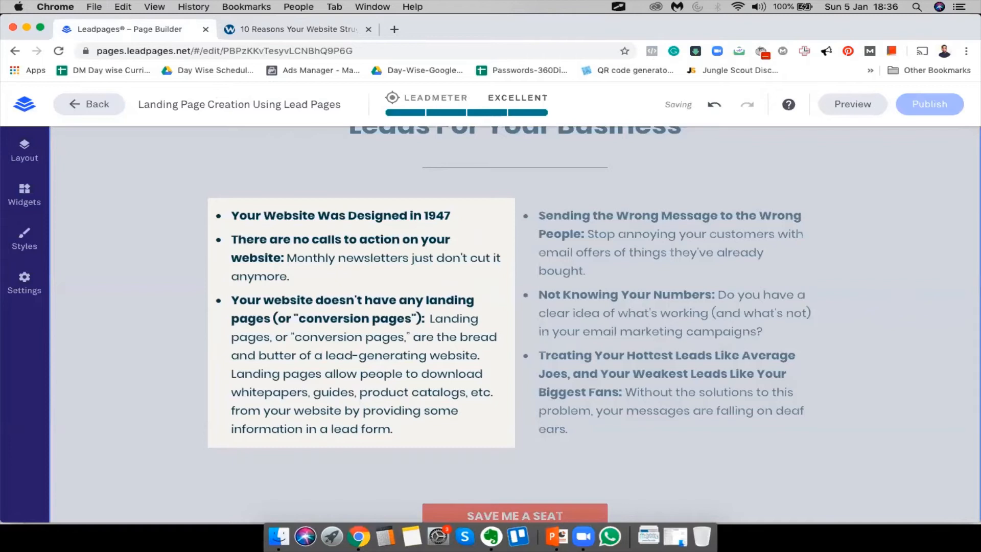
key("super+v")
key("super+z")
Replace the first bullet's description from 'difficult' through 'them.' with the placeholder word 'Monthly'
double_click(310, 257)
key("super+c")
left_click(455, 214)
key("super+v")
key("super+z")
key("Return")
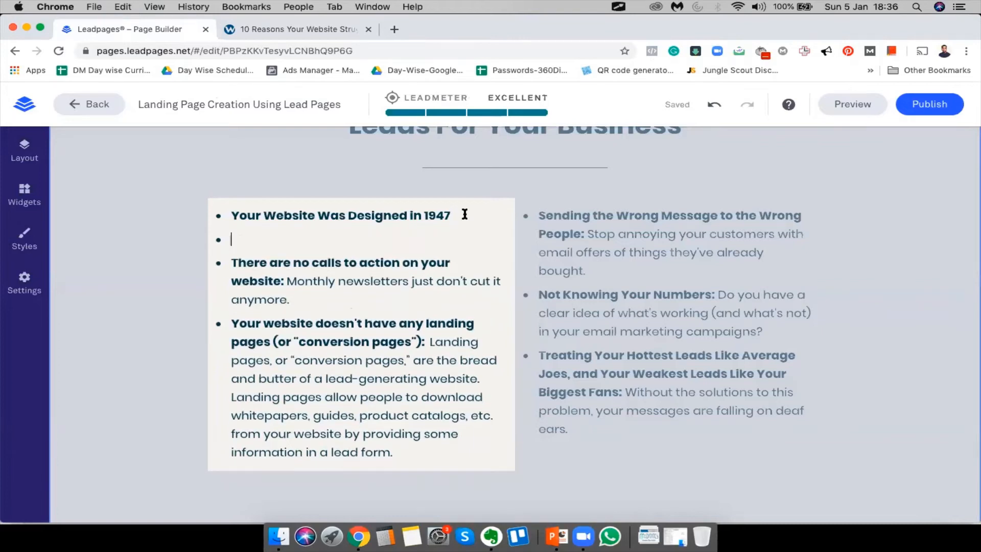
key("Delete")
key("BackSpace")
key("super+z")
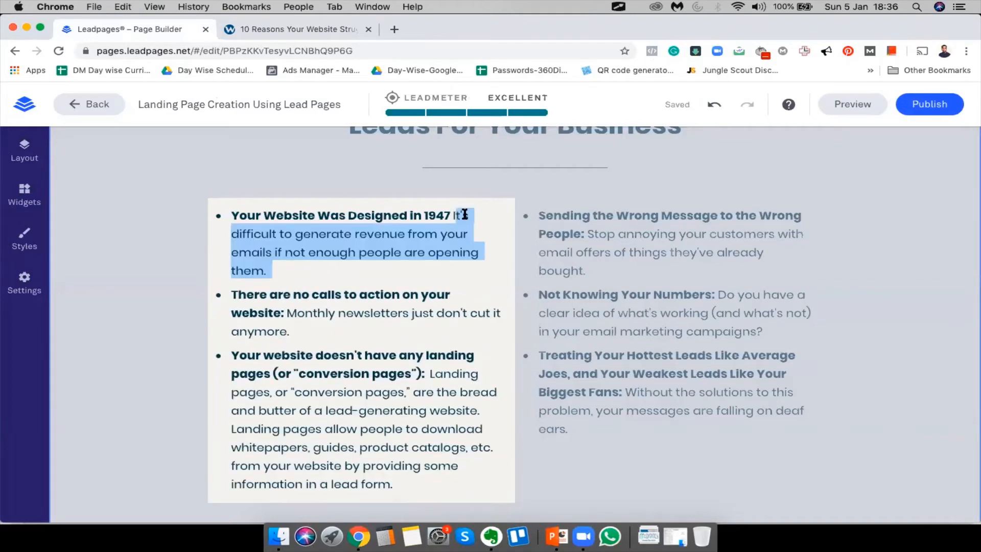
left_click(443, 221)
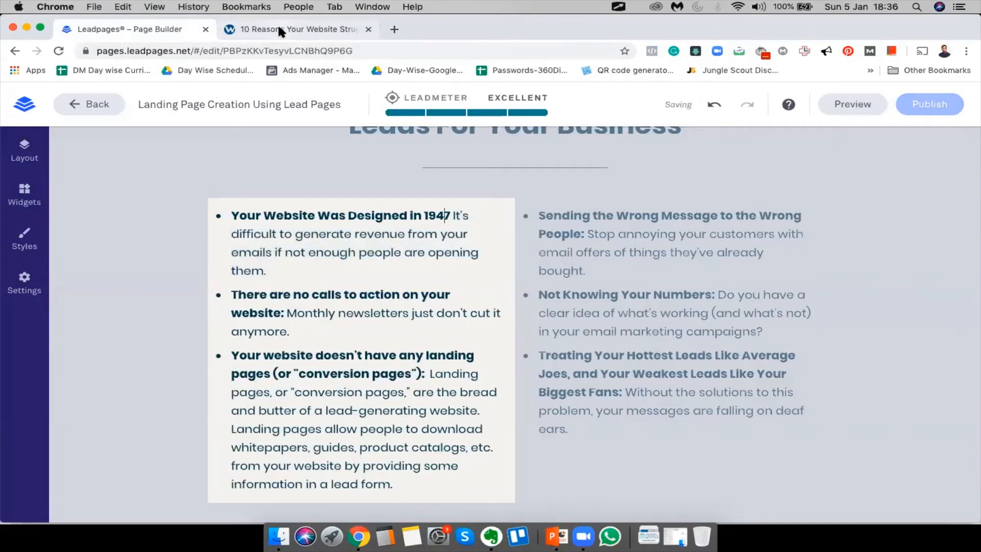
left_click_drag(230, 233, 267, 270)
key("super+v")
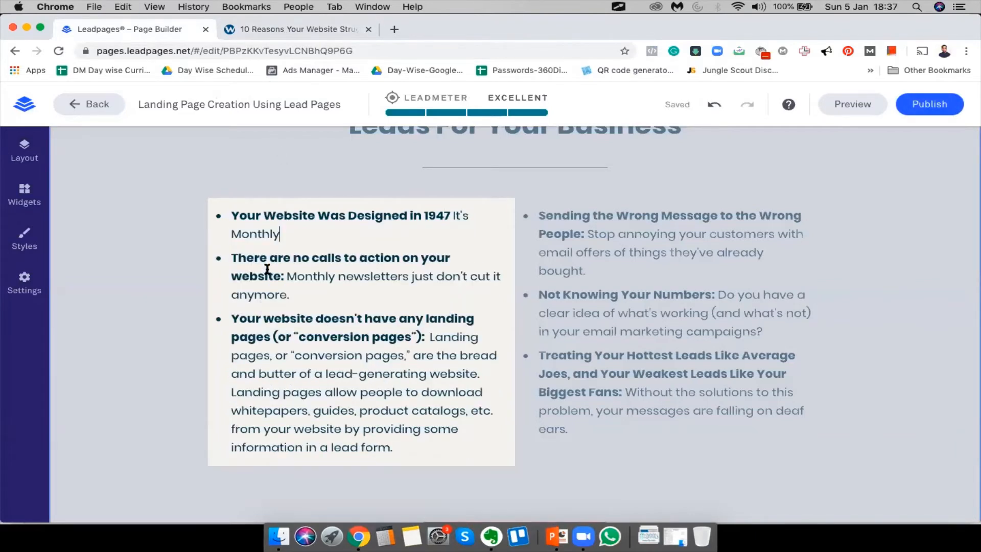
Paste the three blog paragraphs from 'We've noticed' to 'frequently.' in place of 'Monthly'
left_click(299, 29)
left_click(230, 253)
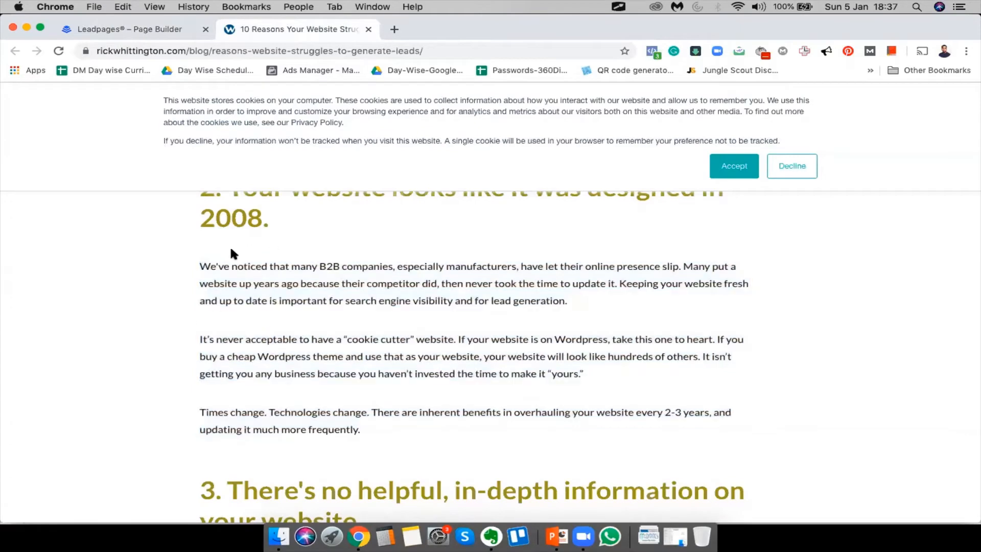
left_click_drag(197, 266, 391, 432)
key("super+c")
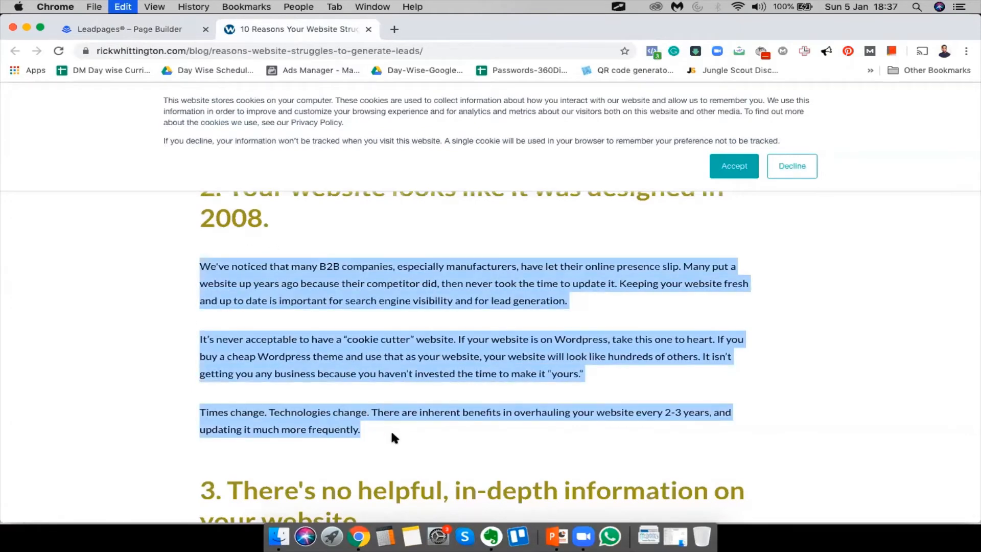
left_click(112, 29)
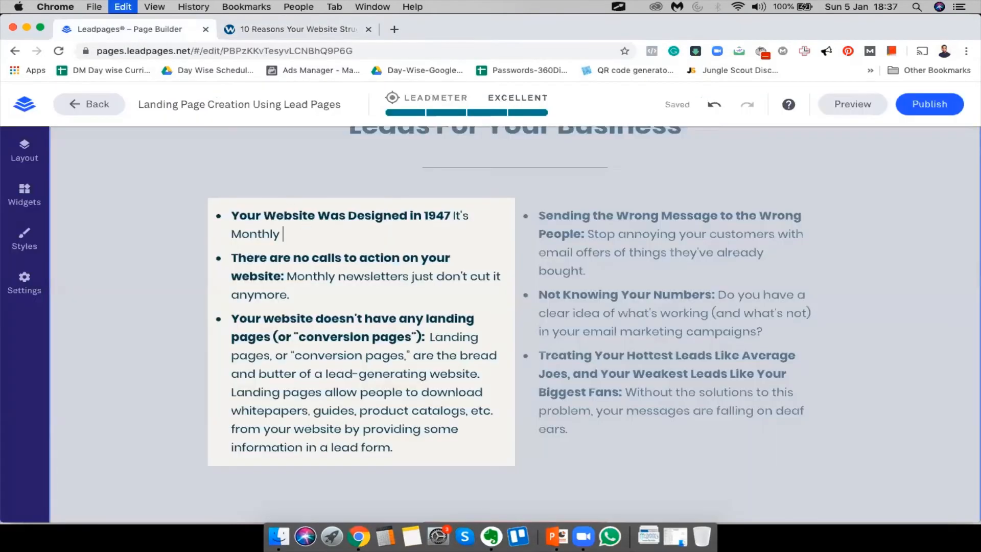
key("super+v")
double_click(265, 232)
key("BackSpace")
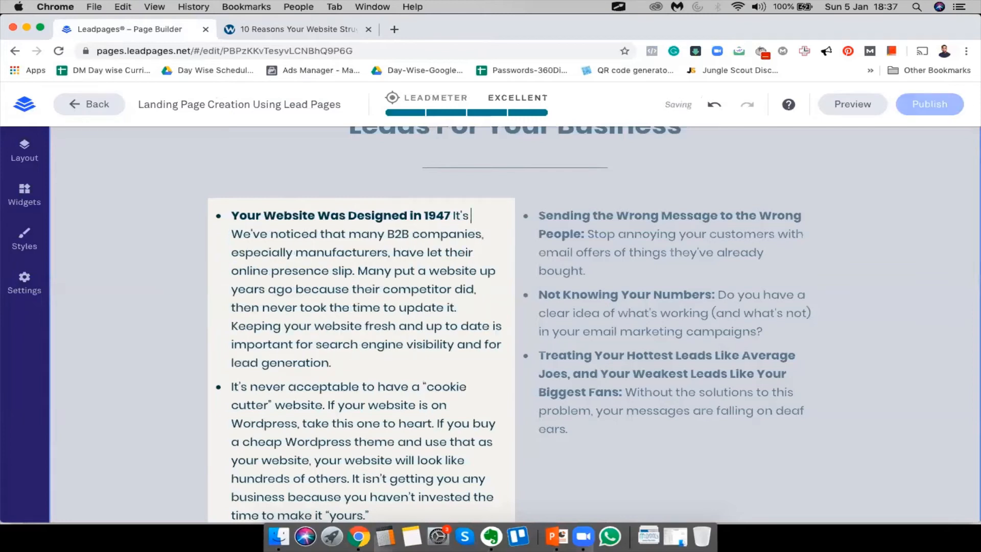
key("BackSpace")
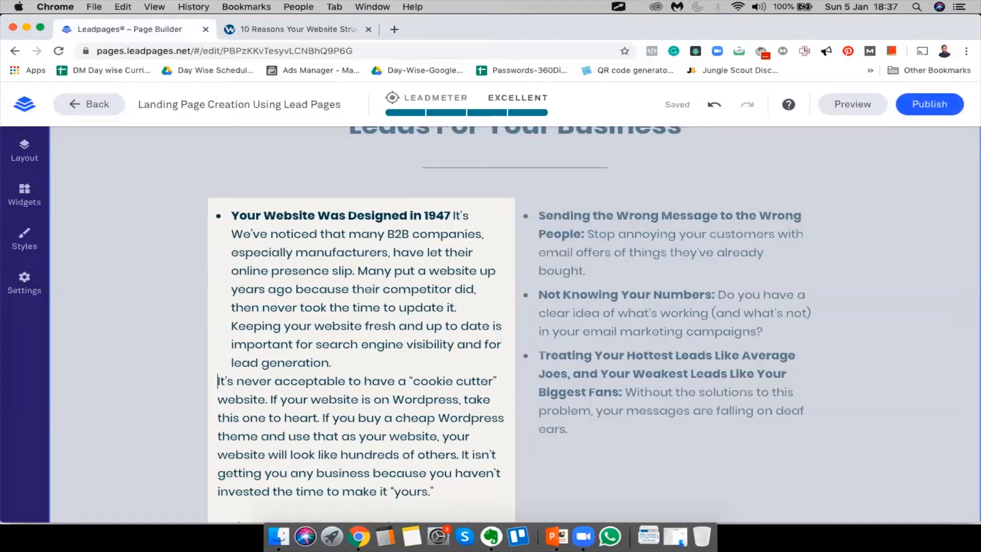
Join the 'It's never acceptable' and 'Times change' paragraphs into one continuous block
scroll(459, 376, "down", 5)
scroll(463, 358, "up", 2)
left_click_drag(440, 389, 190, 267)
left_click(388, 323)
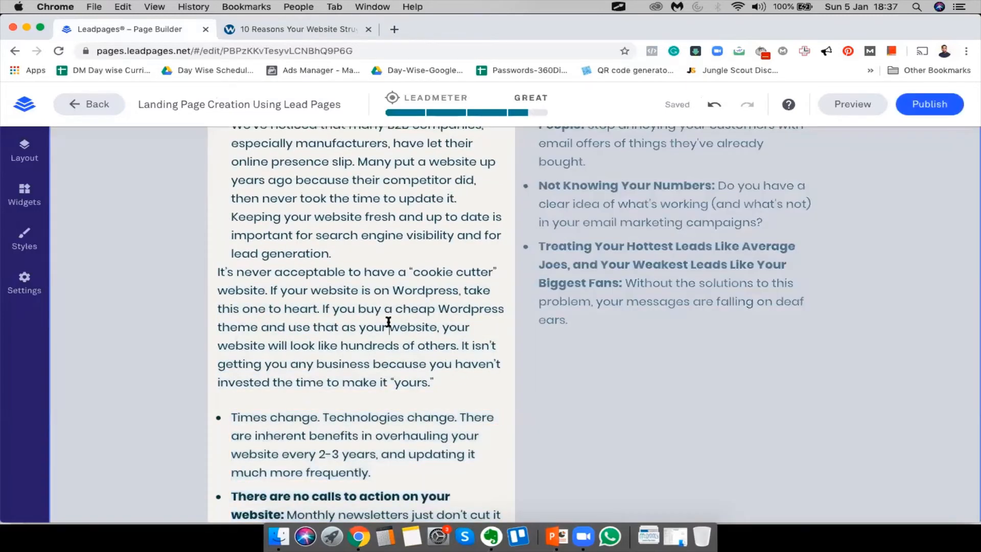
scroll(388, 322, "up", 3)
scroll(389, 322, "down", 5)
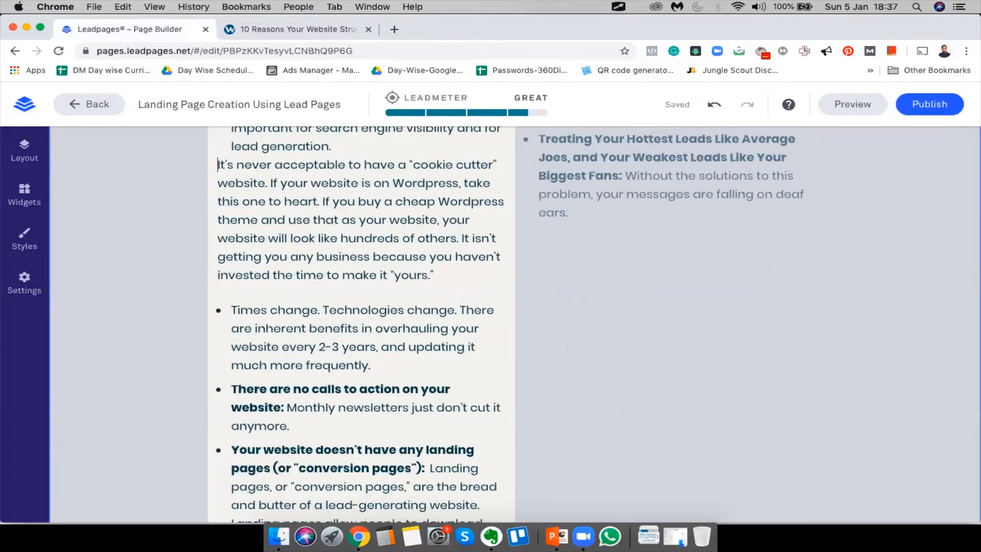
left_click(217, 165)
key("BackSpace")
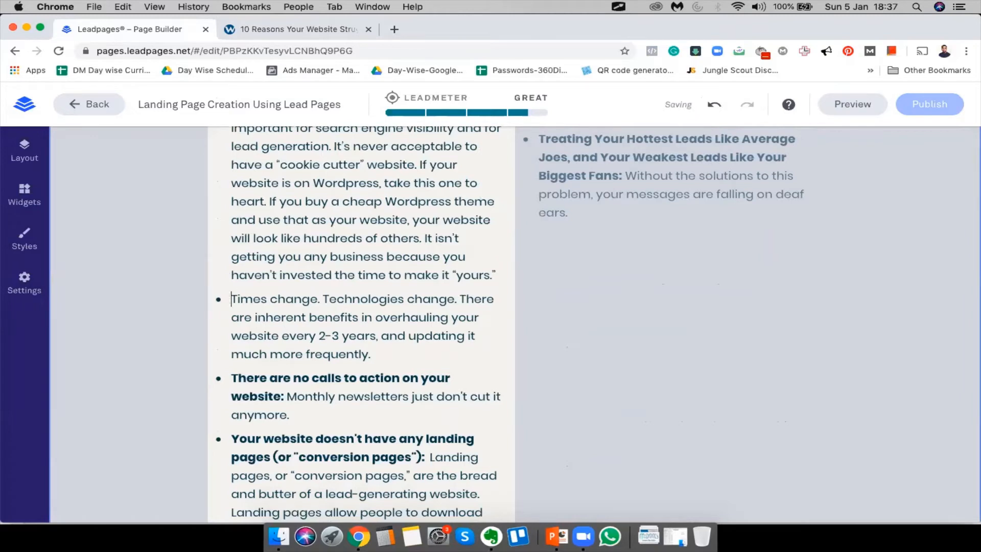
left_click(232, 299)
key("BackSpace")
scroll(304, 217, "down", 5)
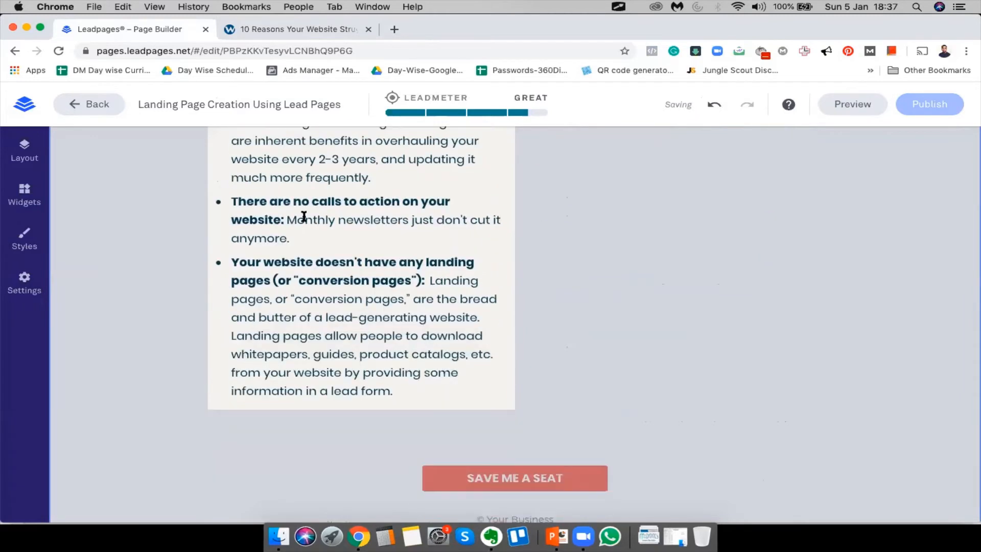
scroll(362, 234, "up", 10)
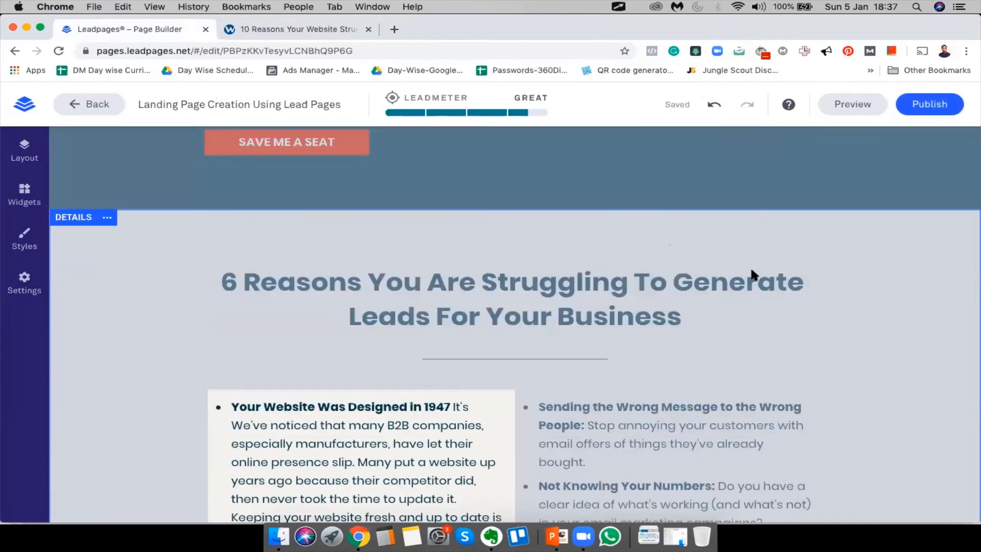
scroll(735, 276, "down", 2)
Delete the right-hand list of reasons so the bullets span full width
left_click(718, 272)
left_click(698, 250)
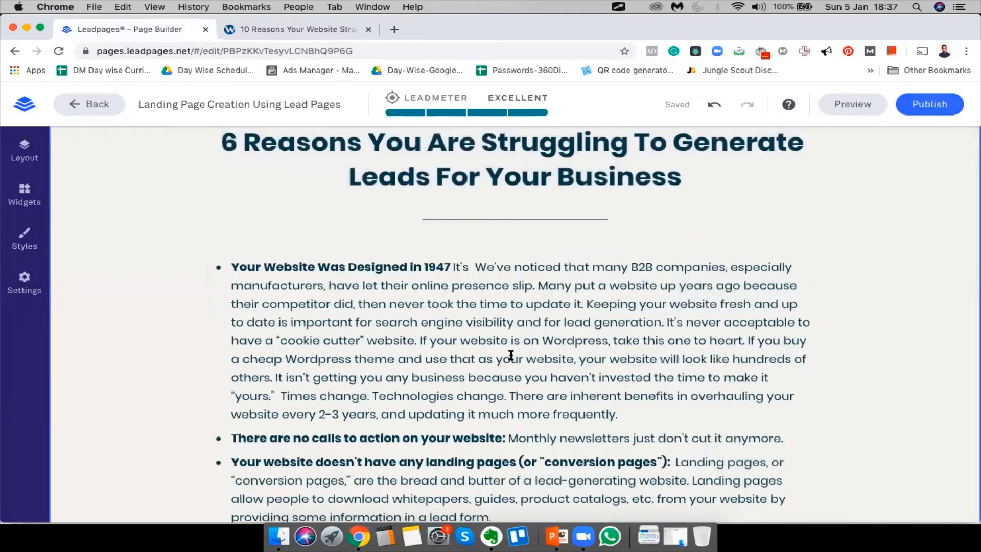
scroll(511, 355, "down", 3)
scroll(511, 355, "down", 4)
scroll(510, 354, "up", 11)
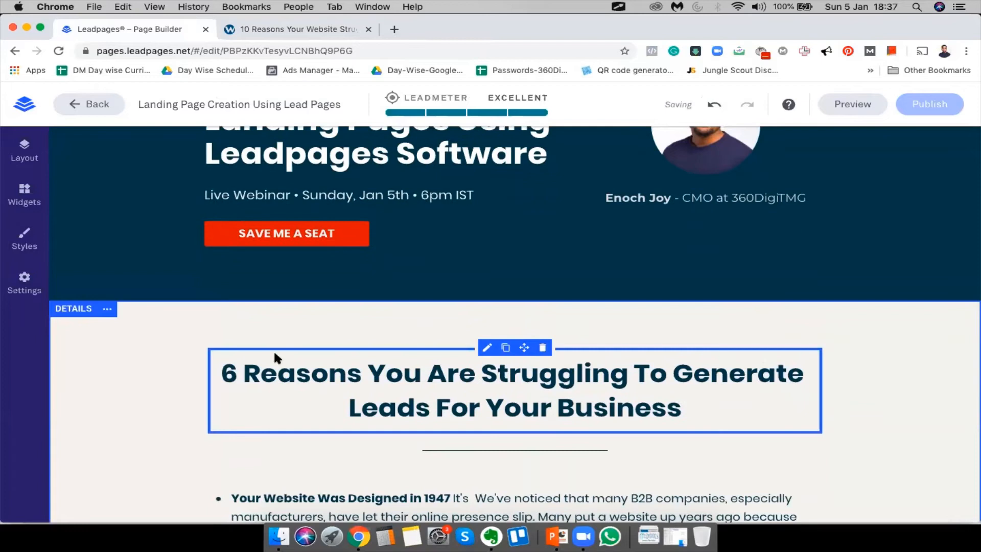
Change the heading's leading number from 6 to 3, then to 4
left_click(239, 365)
key("BackSpace")
type("3")
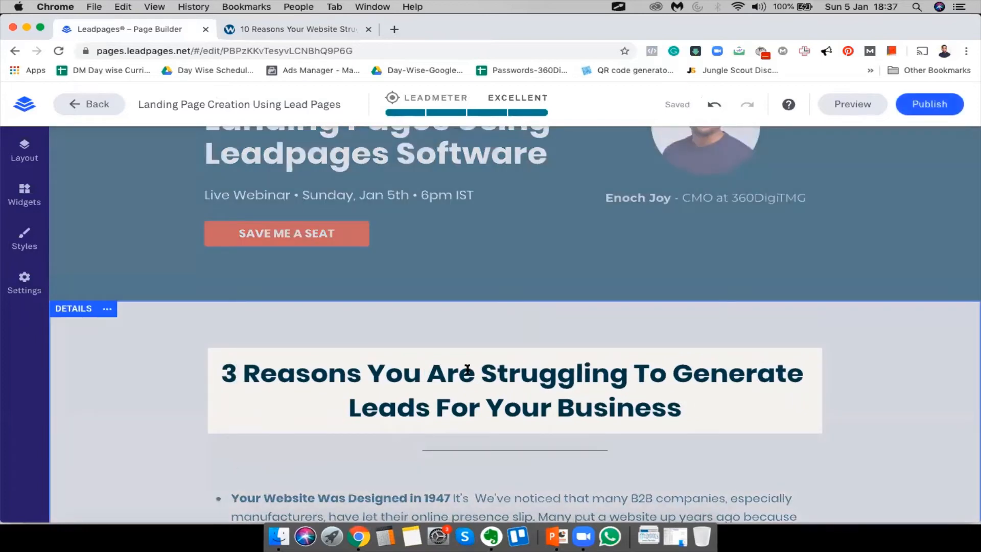
left_click(178, 439)
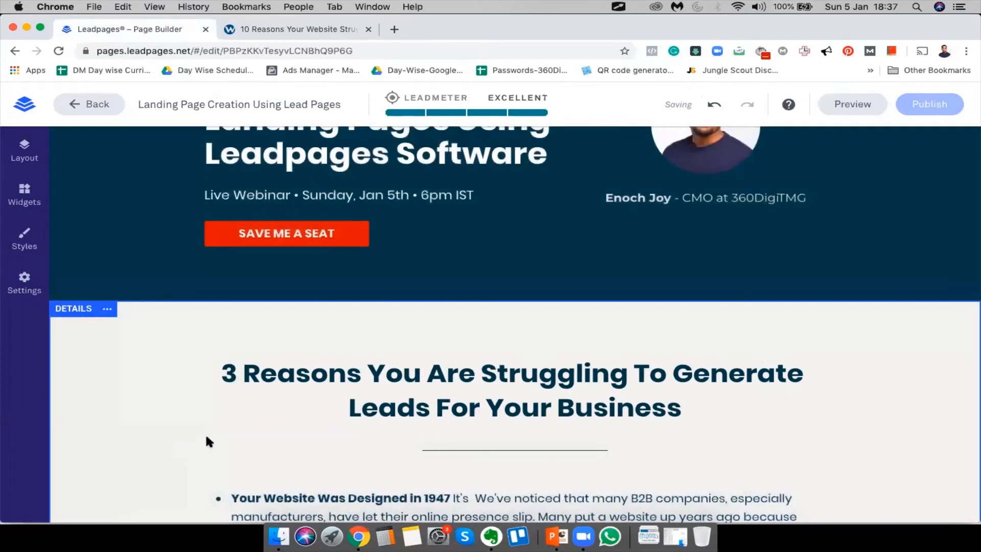
left_click(238, 364)
key("BackSpace")
type("4")
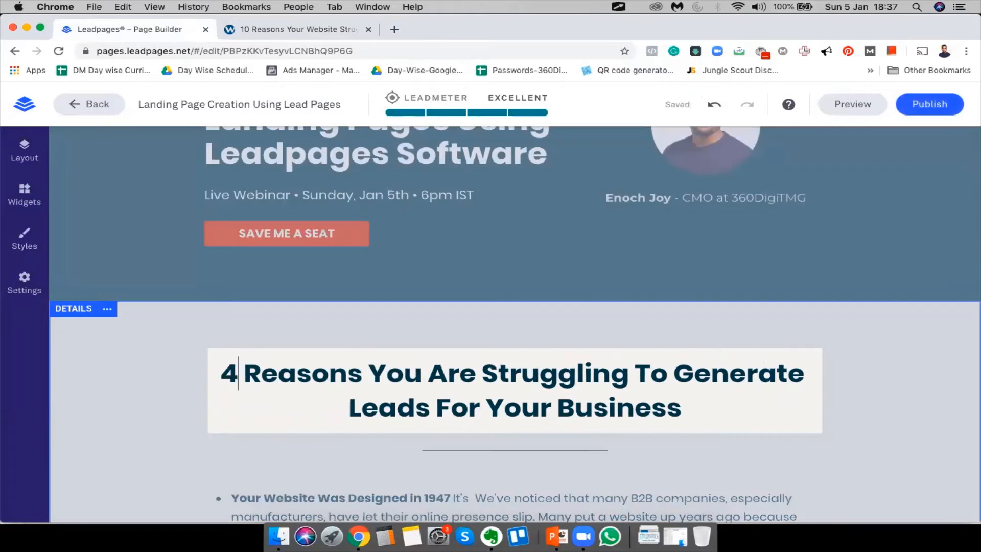
Place the cursor after 'form.' at the end of the bullet list
scroll(351, 377, "down", 6)
left_click(505, 445)
left_click(501, 442)
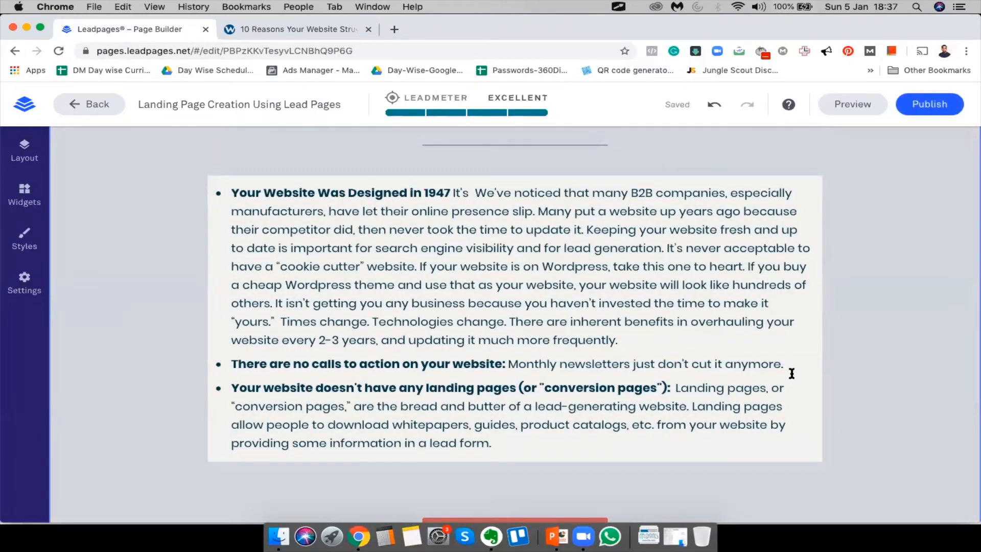
Add a new bullet after 'form.' containing the pasted calls-to-action text
left_click_drag(571, 364, 233, 362)
left_click(504, 449)
key("Return")
type("There are no calls to action on your website: Monthly newsletters just don't cut it anymore.")
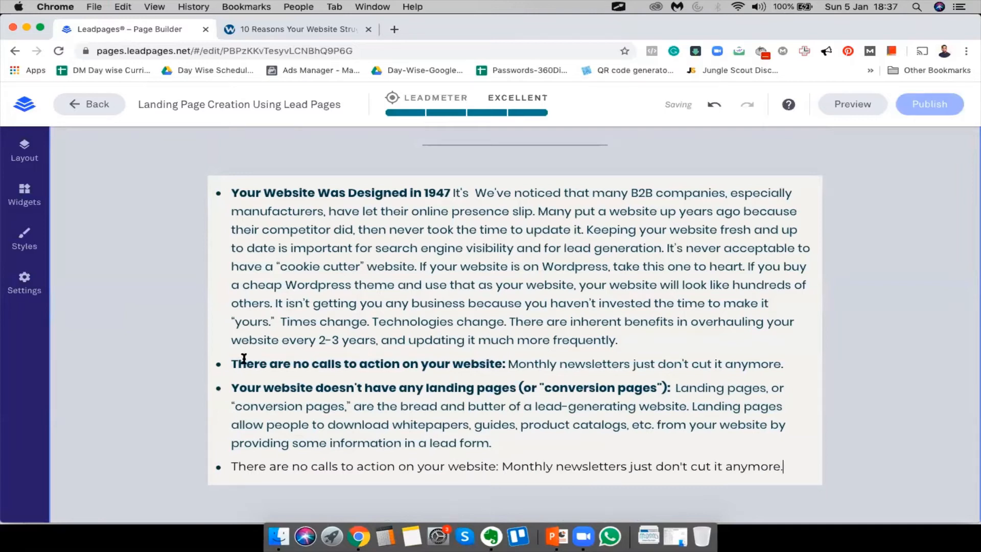
Copy the lead-in 'There are no calls to action on your website' to the last bullet's start and bold it
left_click_drag(231, 363, 509, 365)
key("super+c")
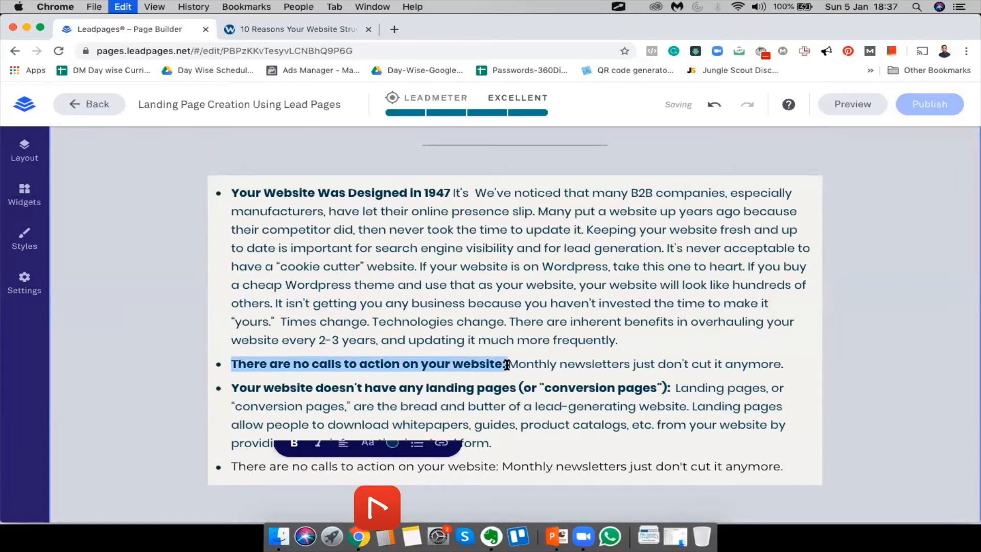
left_click(232, 465)
key("super+v")
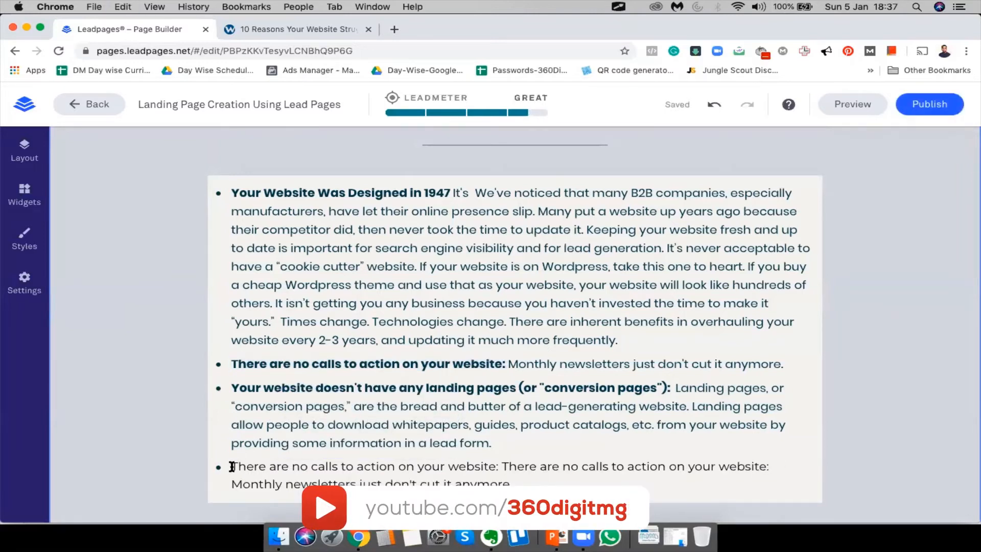
left_click(228, 465)
triple_click(228, 464)
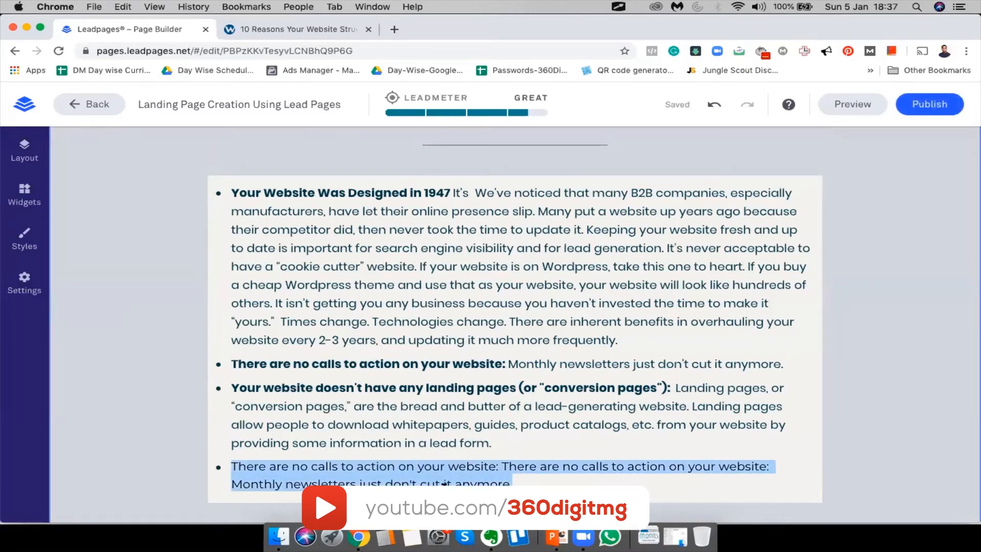
left_click_drag(231, 464, 501, 463)
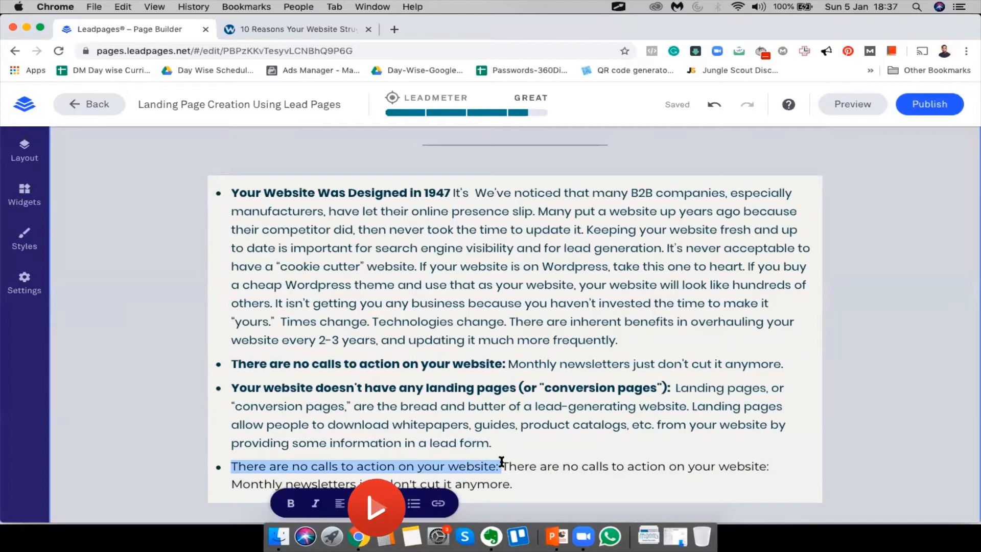
key("super+b")
Overtype the bold lead-in with 'You Are Not Running Any Ads'
left_click(523, 462)
left_click_drag(229, 466, 508, 464)
type("You are Not Running Any Ads to t")
key("BackSpace")
key("BackSpace")
key("BackSpace")
key("BackSpace")
key("BackSpace")
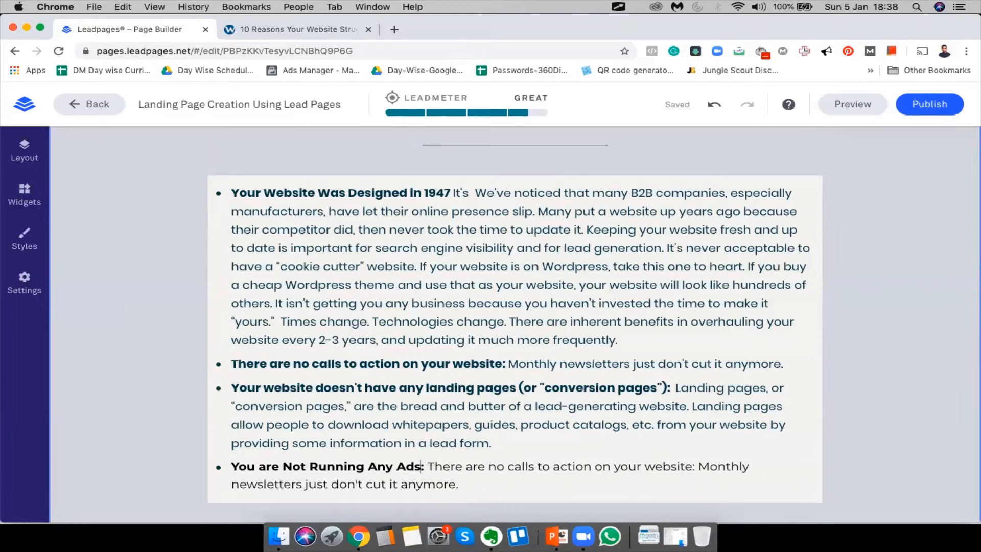
left_click_drag(262, 465, 270, 466)
type("A")
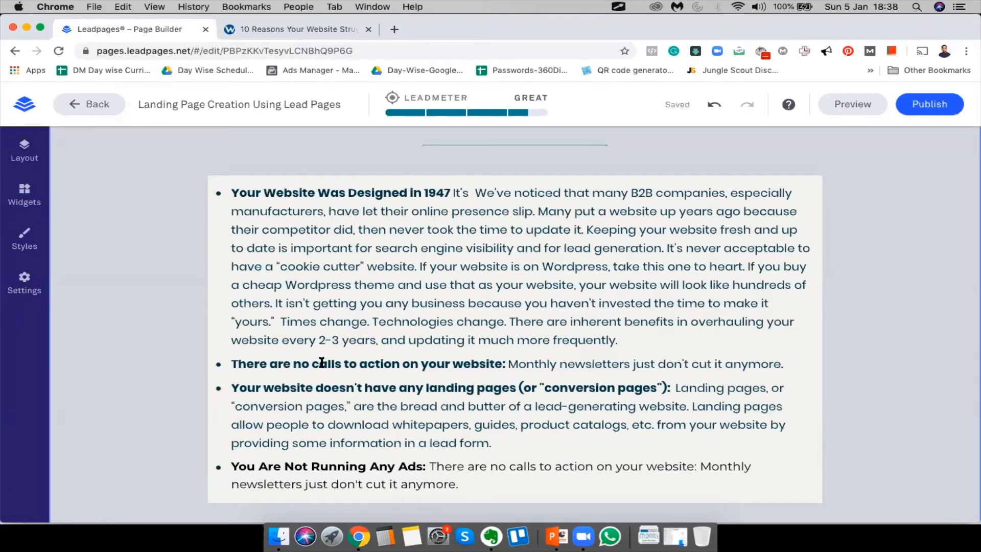
Fix the capitalization of Calls and of the last lead-in, 'You are not Running any Ads:'
key("BackSpace")
type("C")
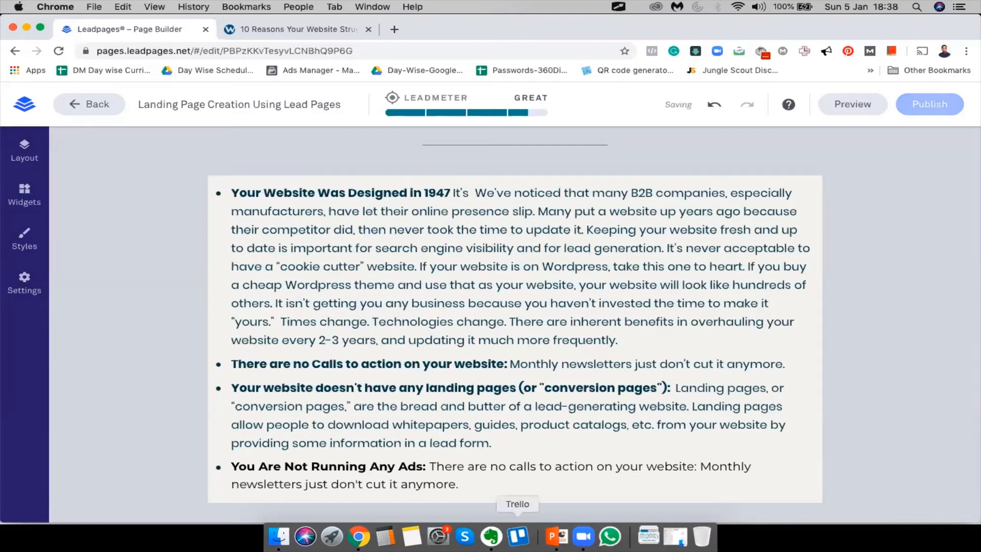
key("BackSpace")
type("n")
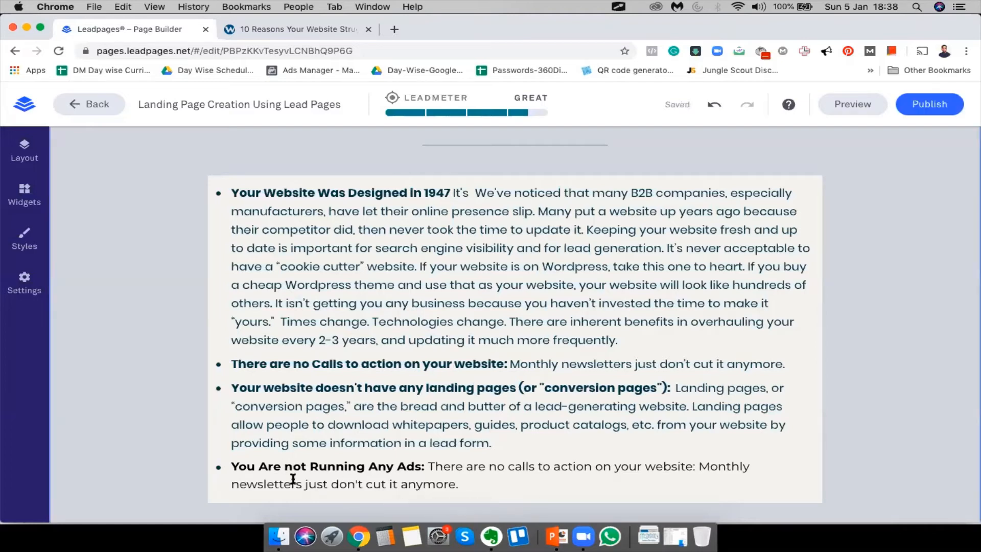
left_click(268, 465)
type("a")
key("BackSpace")
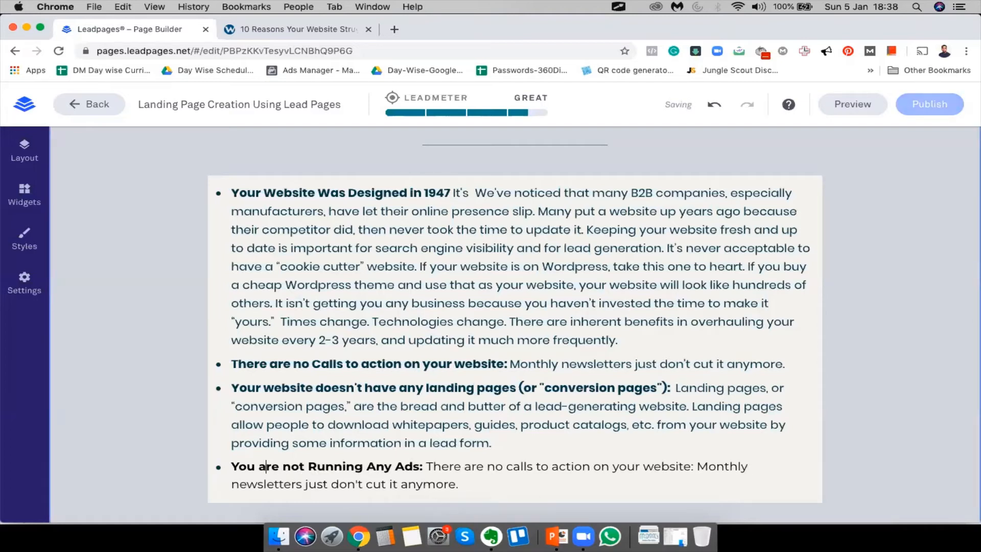
left_click(374, 466)
key("BackSpace")
type("a")
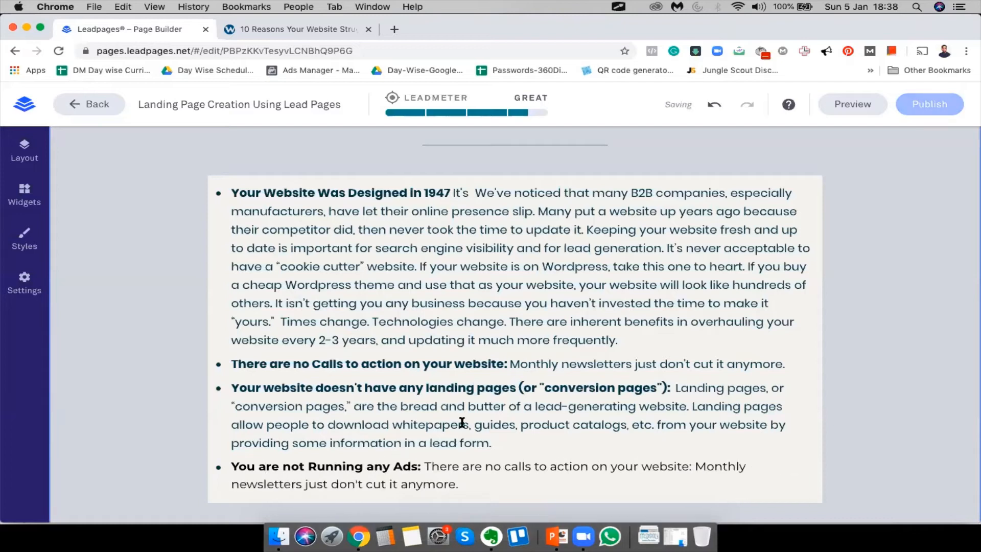
left_click(317, 465)
key("BackSpace")
type("r")
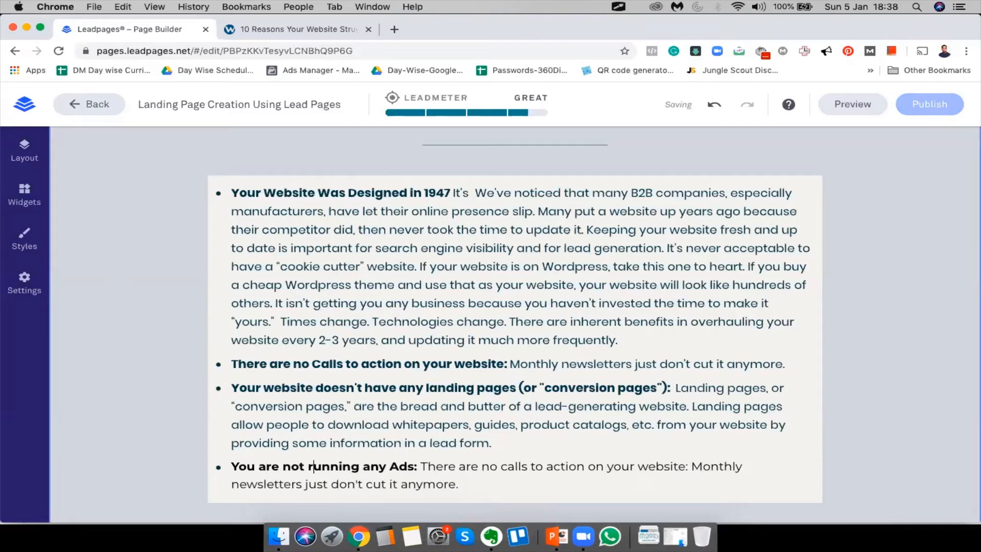
key("BackSpace")
type("R")
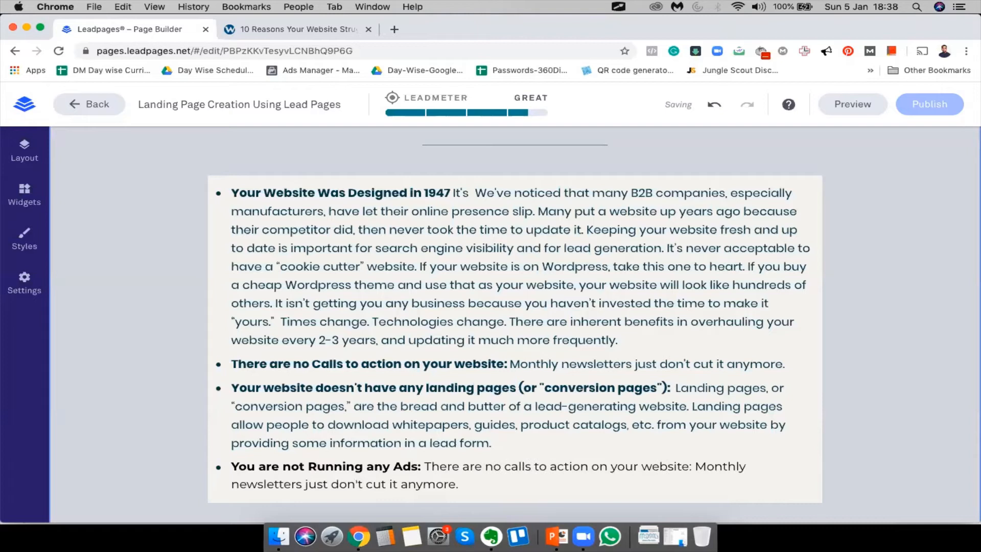
Title-case the headings as 'There Are No Calls To Action On Your Website:'
left_click(302, 363)
key("BackSpace")
type("N")
key("Left")
key("Left")
key("Left")
key("Left")
key("Left")
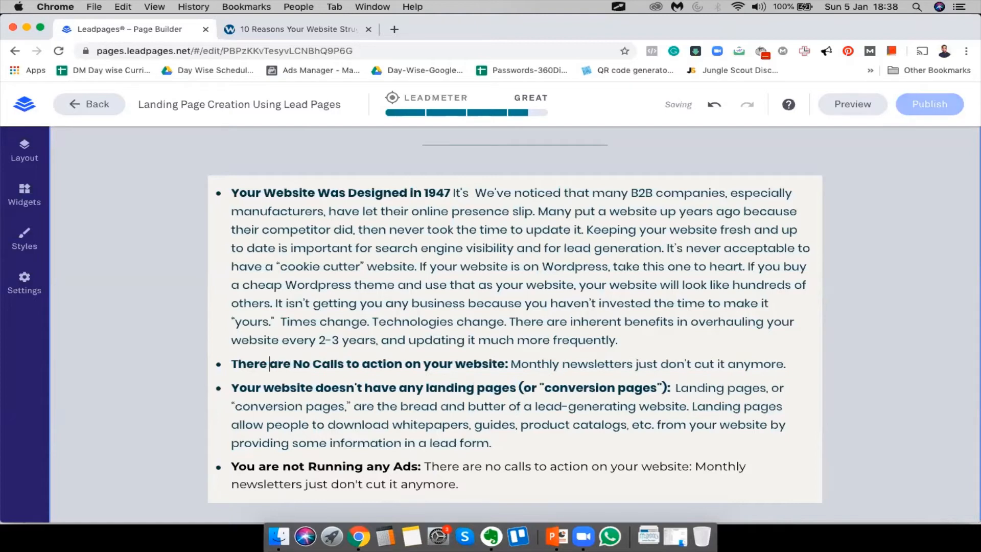
key("BackSpace")
type("A")
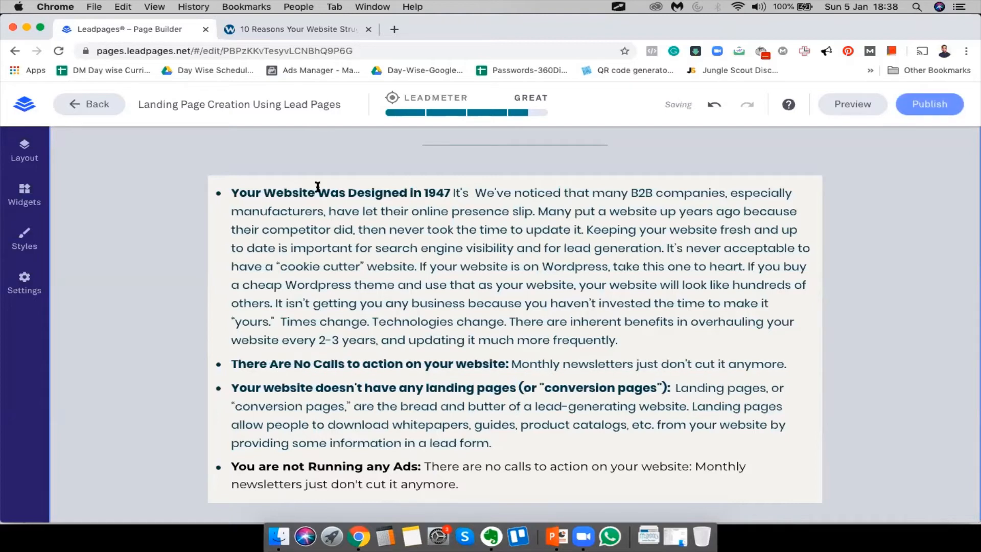
key("Left")
key("BackSpace")
type("I")
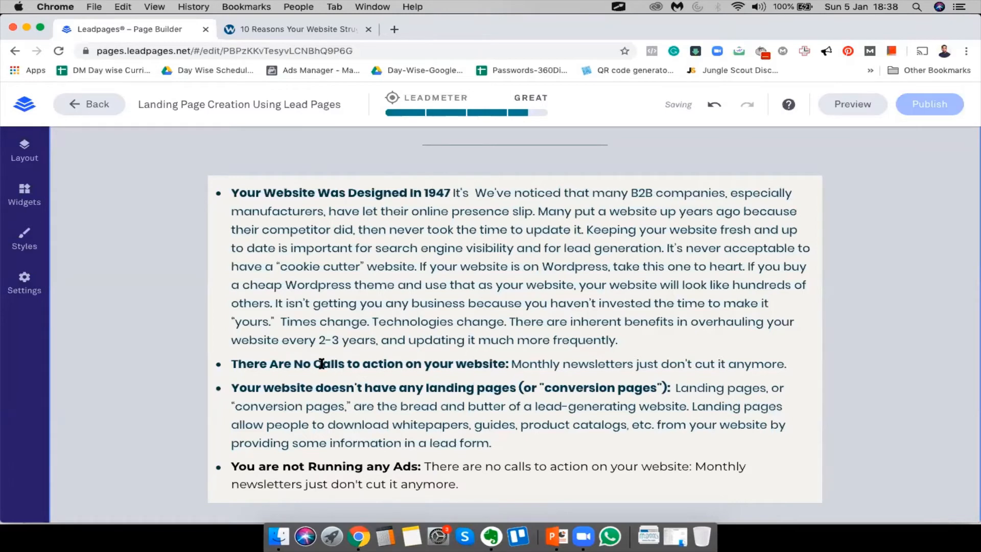
left_click(352, 364)
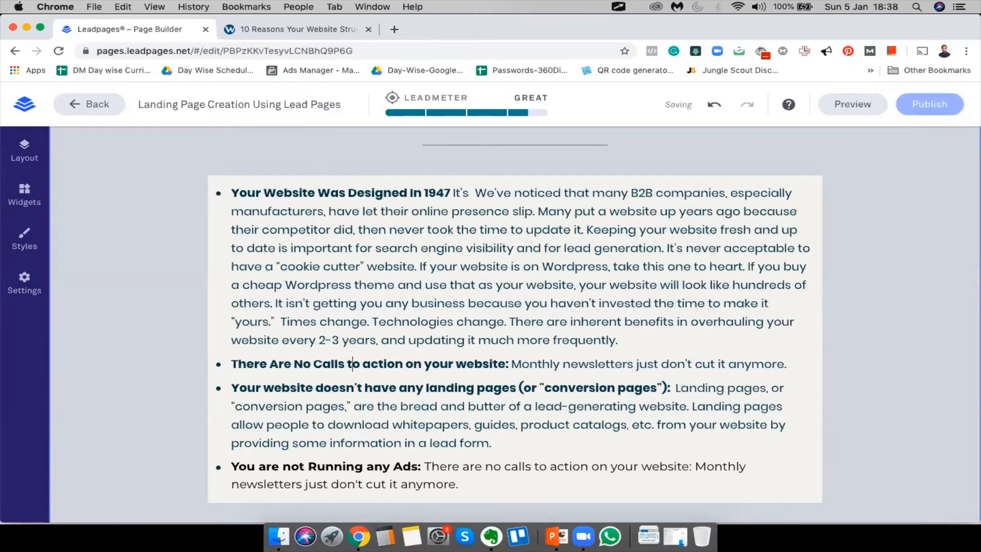
key("BackSpace")
type("T")
left_click(375, 364)
key("BackSpace")
type("A")
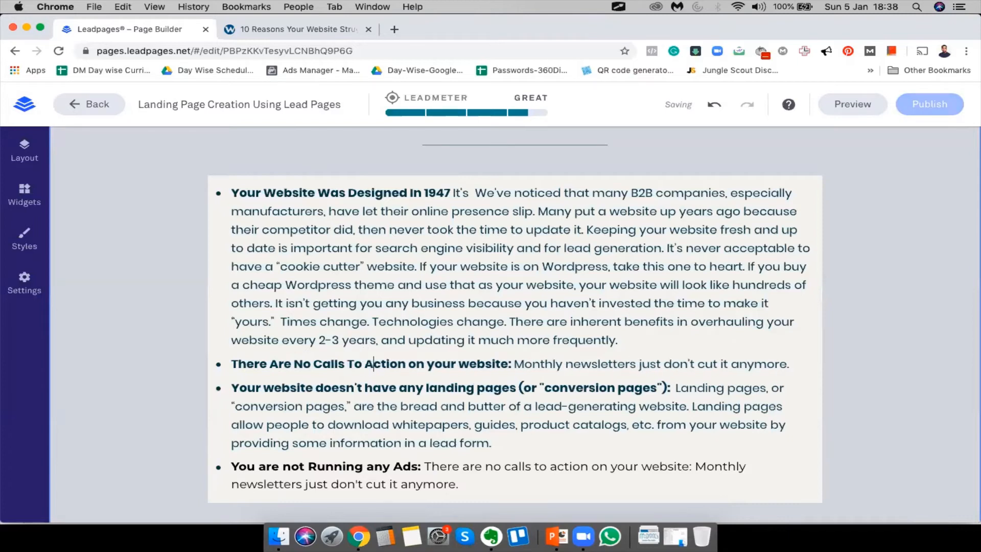
key("BackSpace")
type("O")
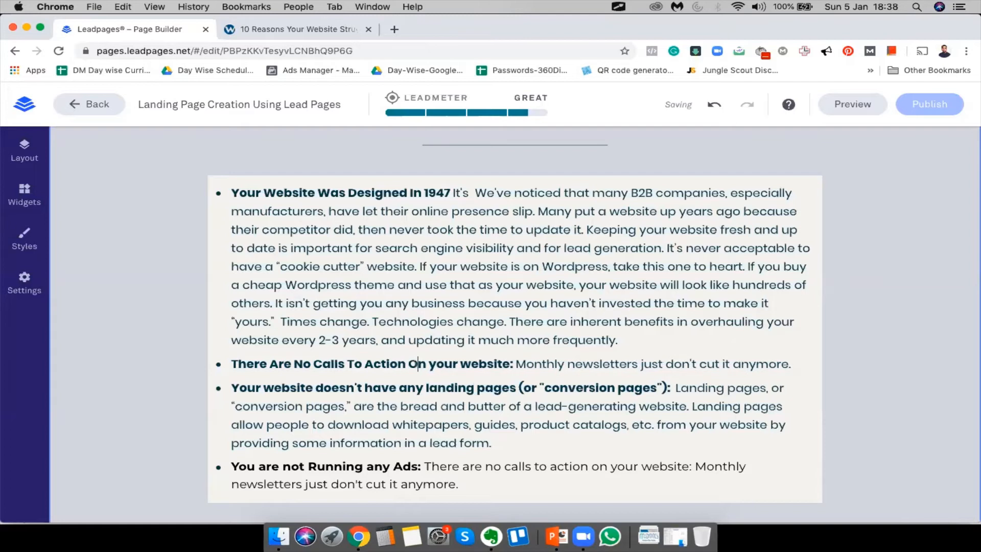
key("BackSpace")
type("Y")
left_click(471, 363)
key("BackSpace")
key("BackSpace")
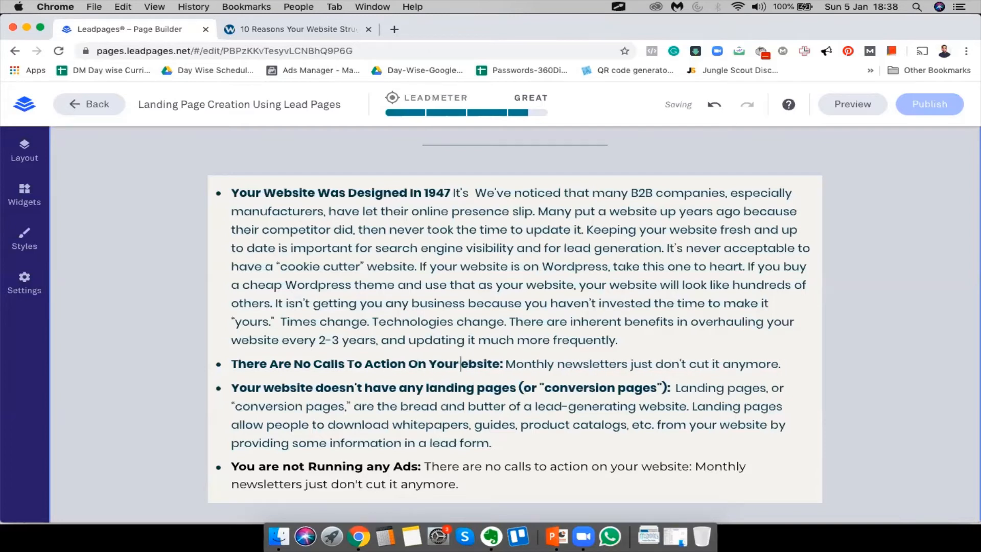
type("W")
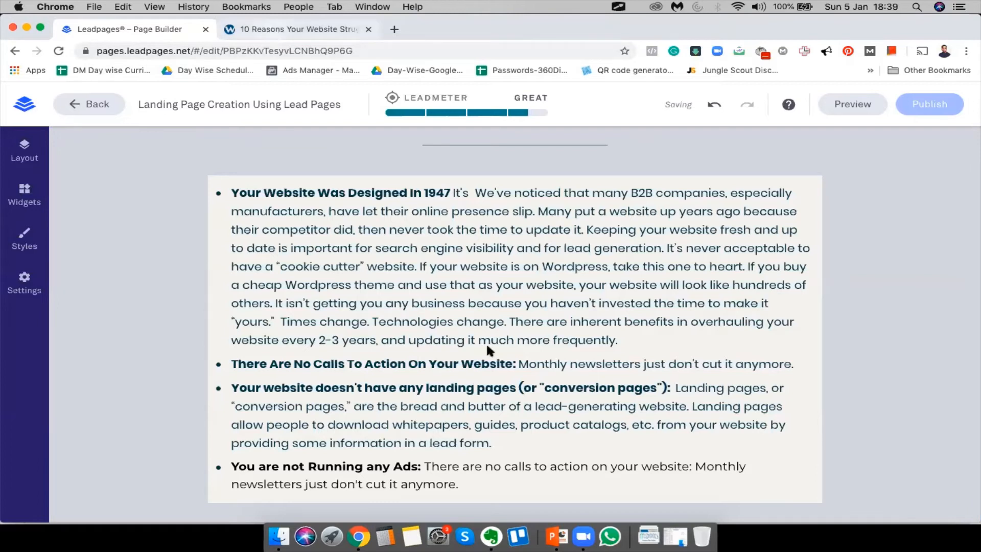
Copy section 5's paragraphs from the source article and select the calls-to-action bullet text
key("ctrl+Tab")
scroll(499, 369, "down", 15)
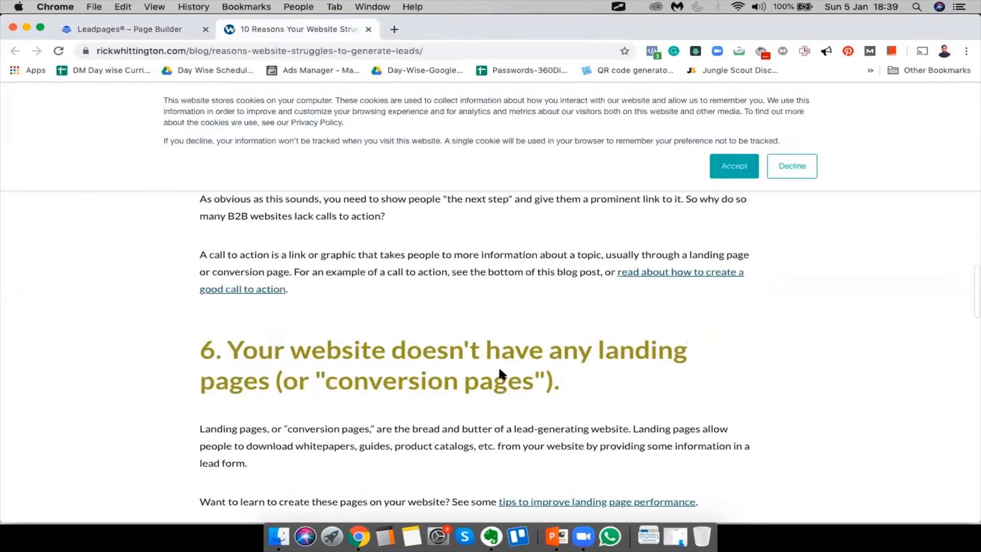
scroll(498, 366, "up", 5)
left_click_drag(199, 330, 363, 422)
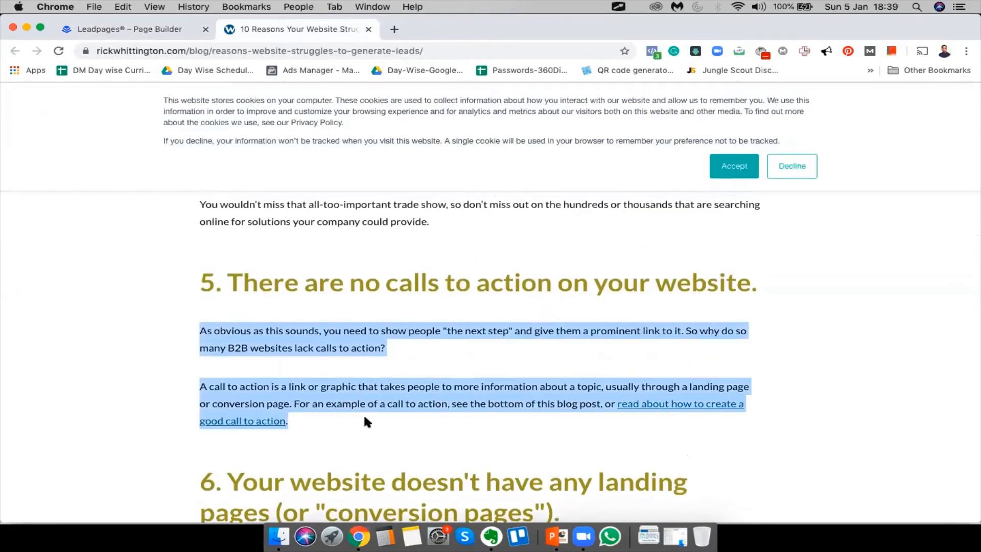
key("super+c")
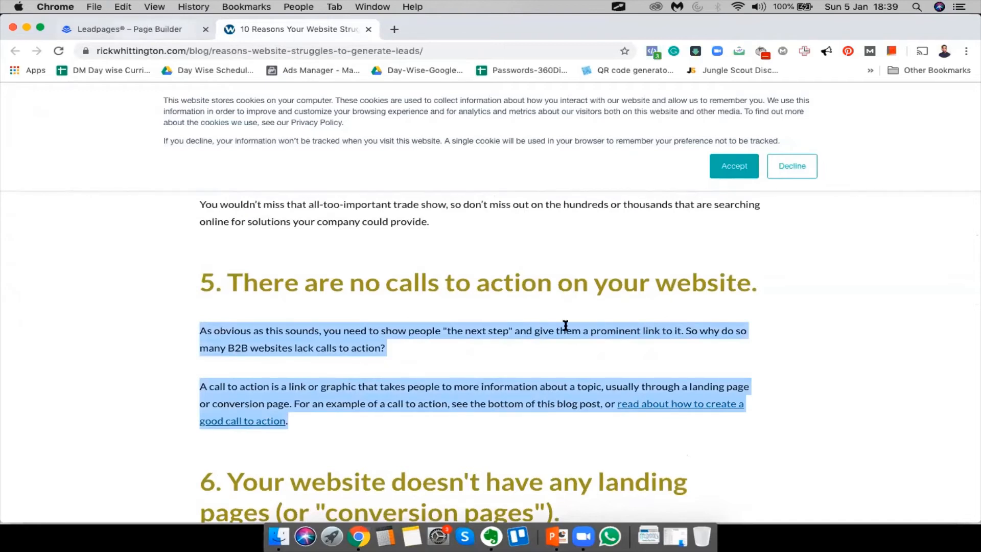
key("ctrl+shift+Tab")
double_click(542, 364)
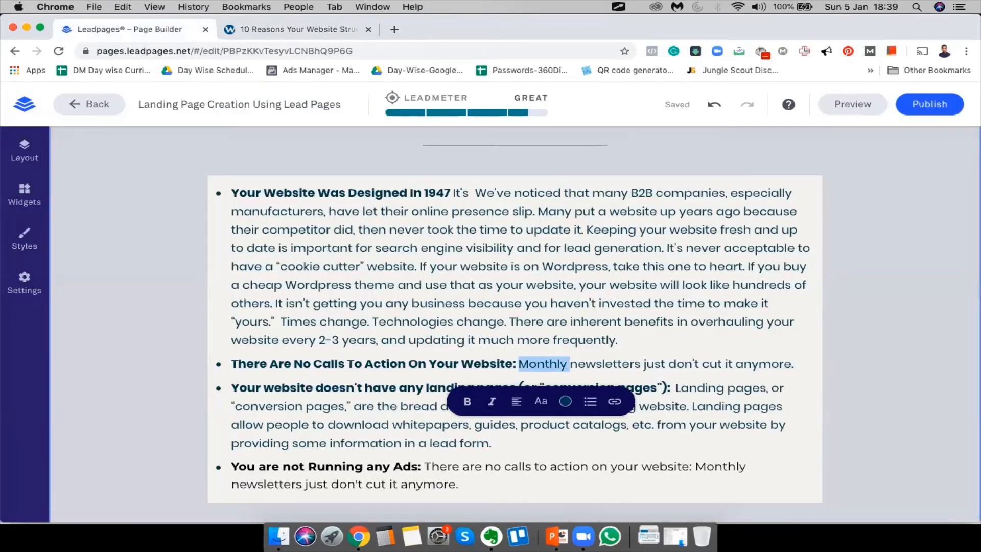
Replace the calls-to-action bullet body with the copied article passage, dropping 'anymore.' and merging paragraphs
key("shift+Right")
key("shift+Right")
key("shift+Right")
key("shift+Right")
key("shift+Right")
key("shift+Right")
key("shift+Right")
key("shift+Right")
key("shift+Right")
key("shift+Right")
key("shift+Right")
key("shift+Right")
key("shift+Right")
key("shift+Right")
key("shift+Right")
key("shift+Right")
key("shift+Right")
key("shift+Right")
key("shift+Right")
key("shift+Right")
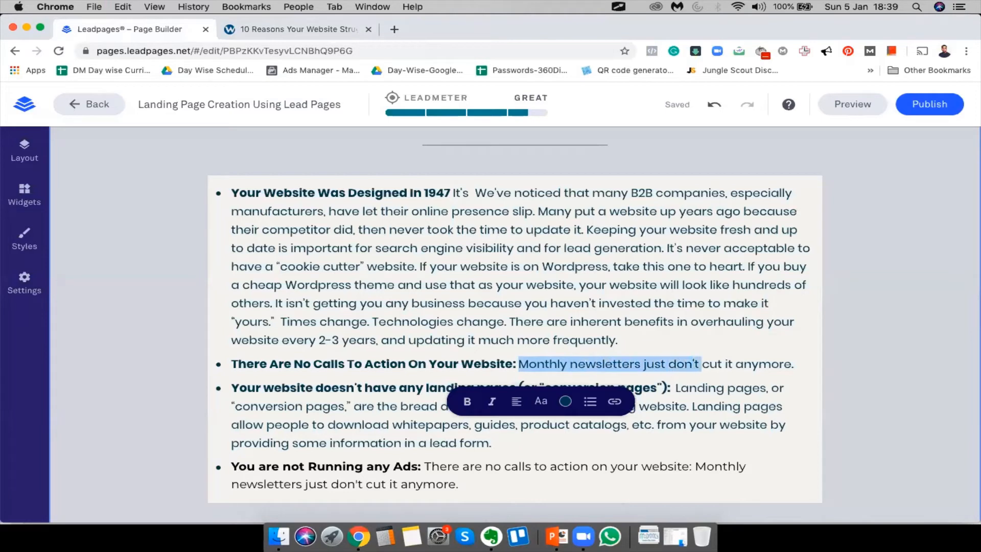
key("shift+Right")
key("shift+Right")
key("shift+Right")
key("shift+Right")
key("shift+Right")
key("shift+Right")
key("shift+Right")
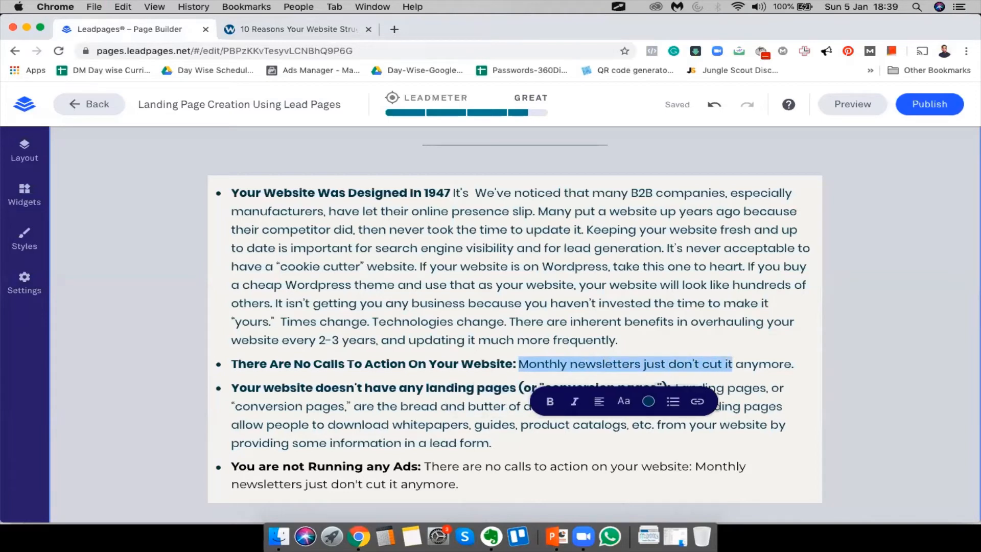
key("super+v")
double_click(685, 460)
key("BackSpace")
type(".")
left_click(226, 423)
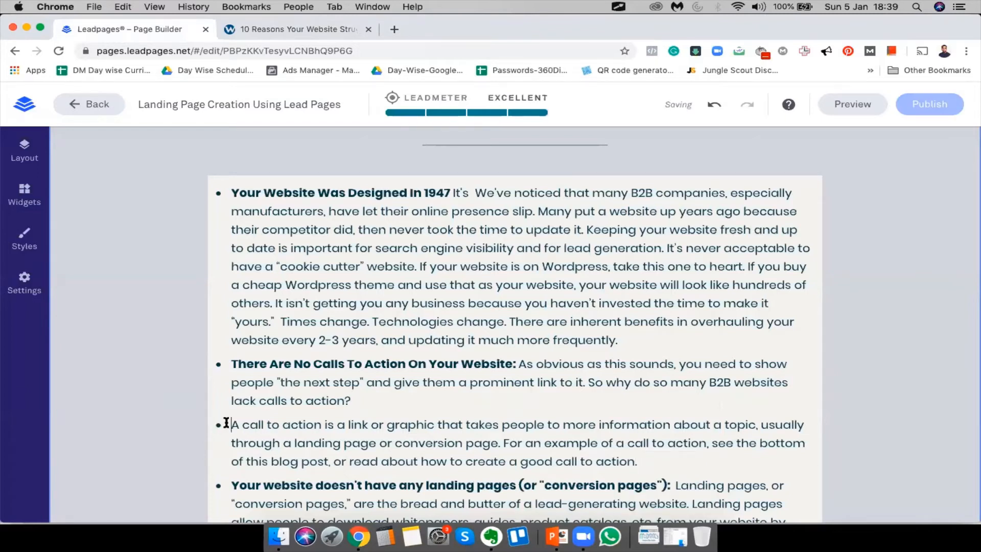
key("BackSpace")
key("BackSpace")
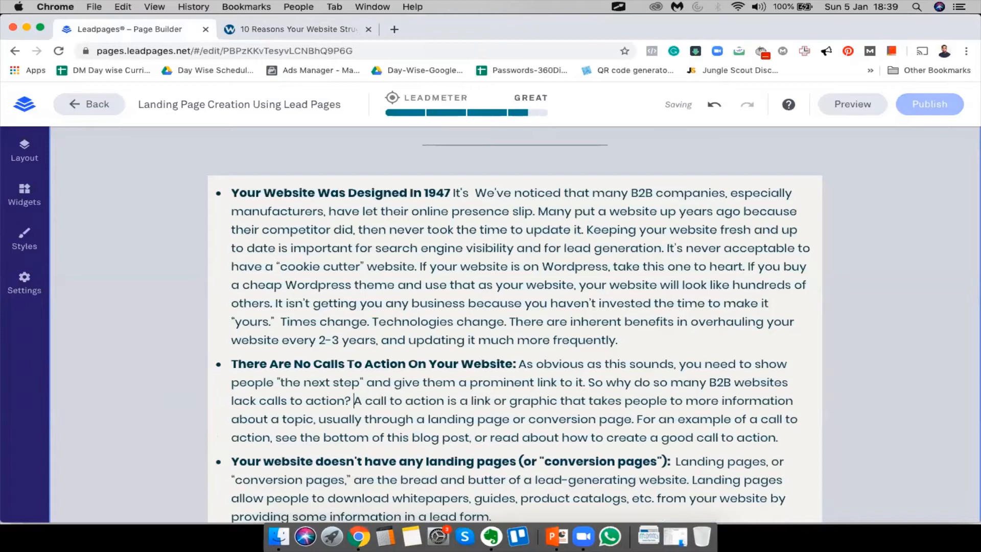
Capitalize 'Website' and 'Doesn't' in the third bullet heading
scroll(251, 394, "down", 3)
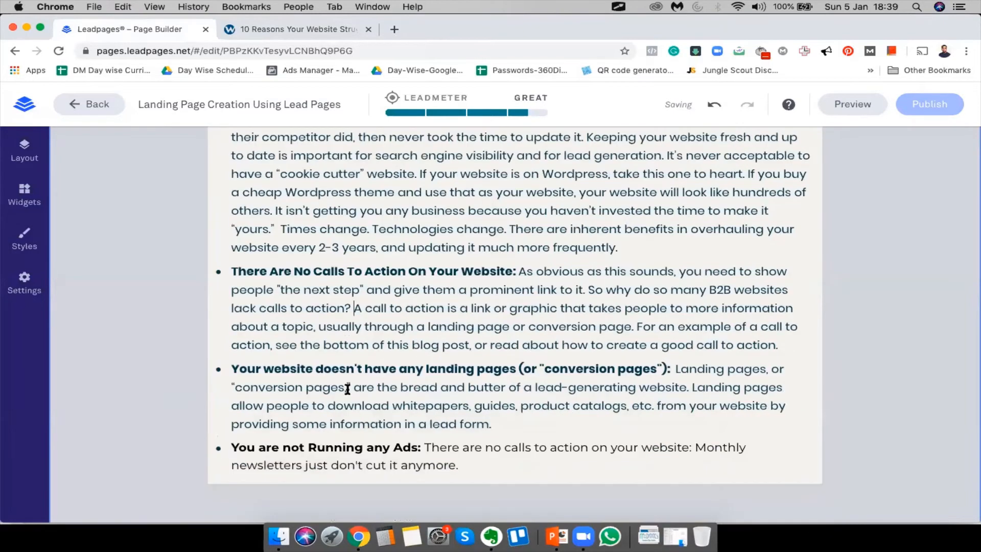
left_click(323, 367)
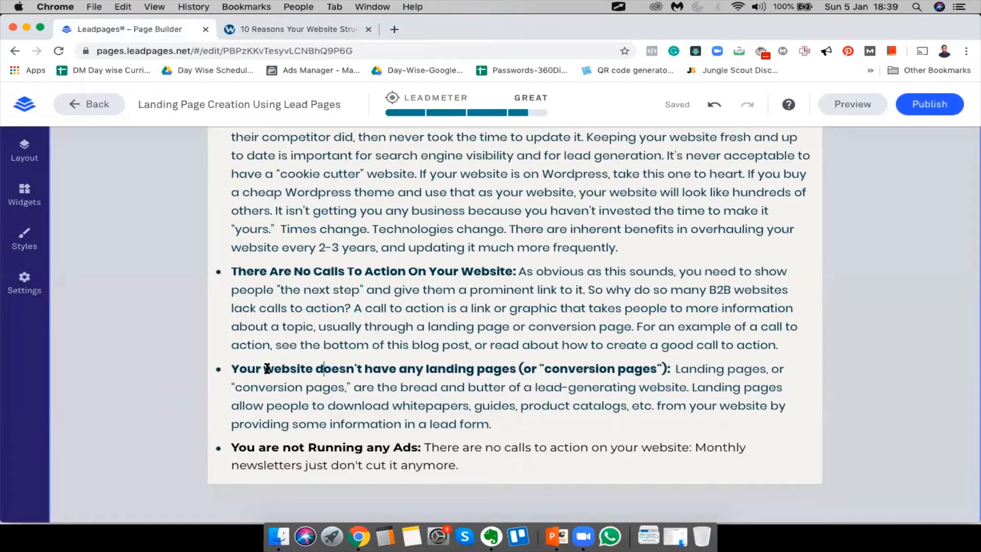
key("BackSpace")
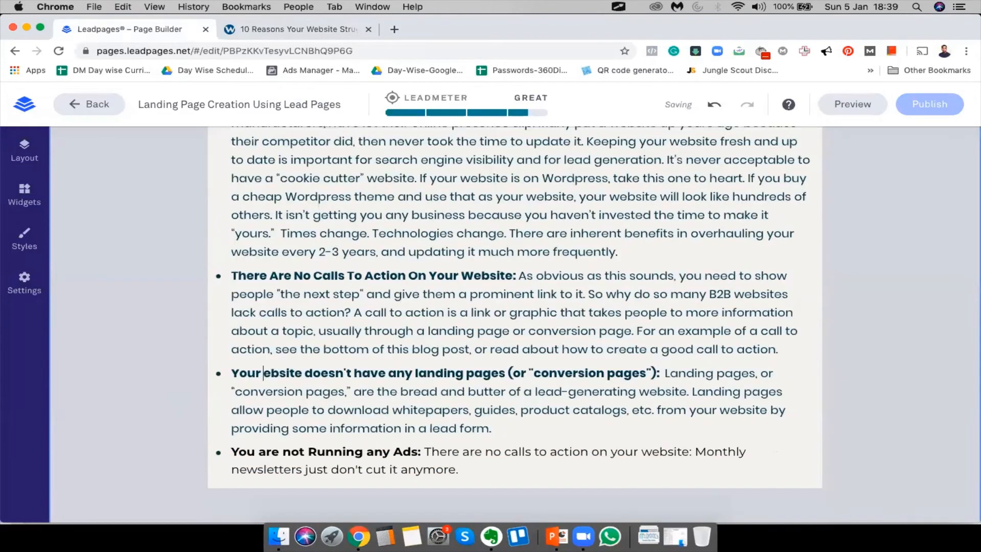
type("W")
left_click(326, 378)
key("BackSpace")
type("D")
key("BackSpace")
Title-case the heading words Have, Any, Landing, Pages, Conversion and Pages
type("H")
key("BackSpace")
type("A")
key("BackSpace")
type("L")
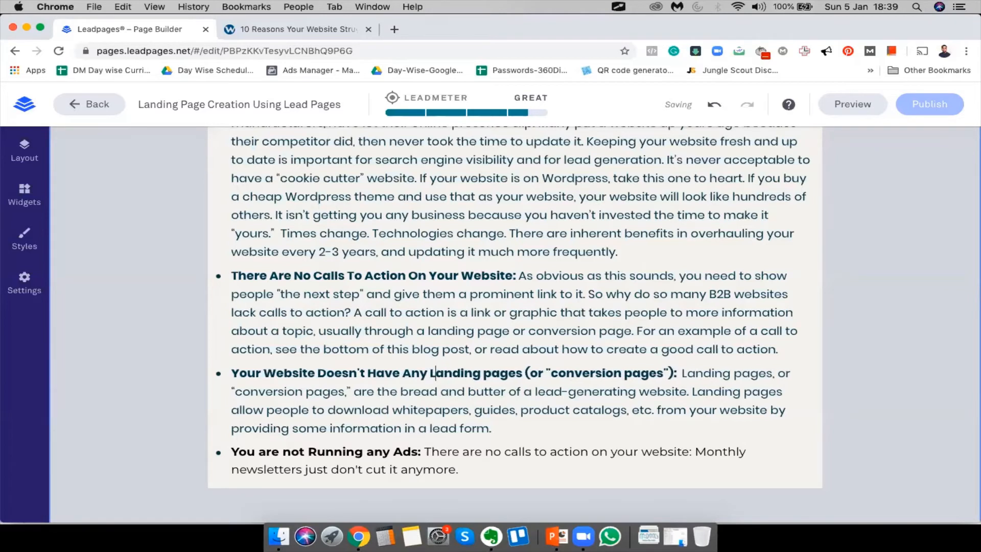
key("BackSpace")
type("P")
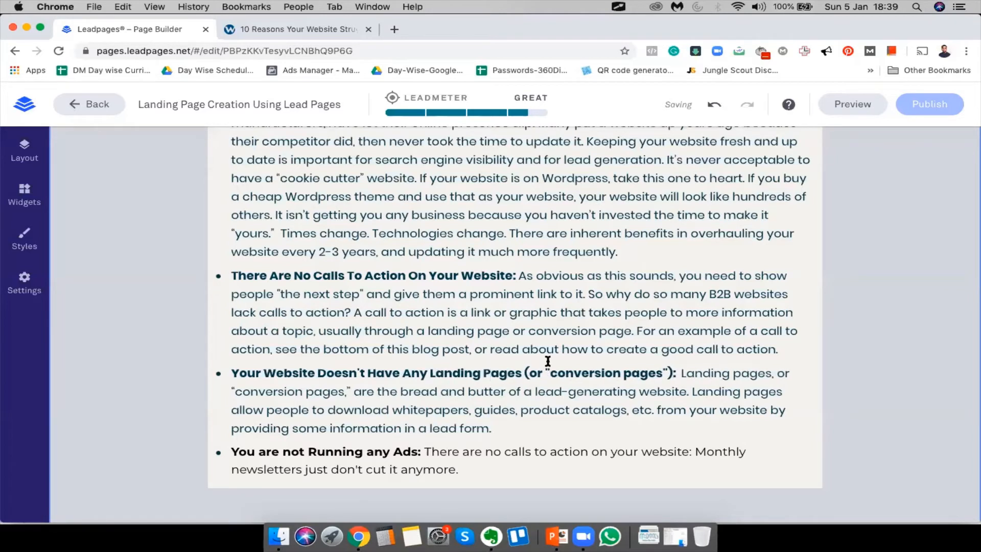
key("BackSpace")
type("C")
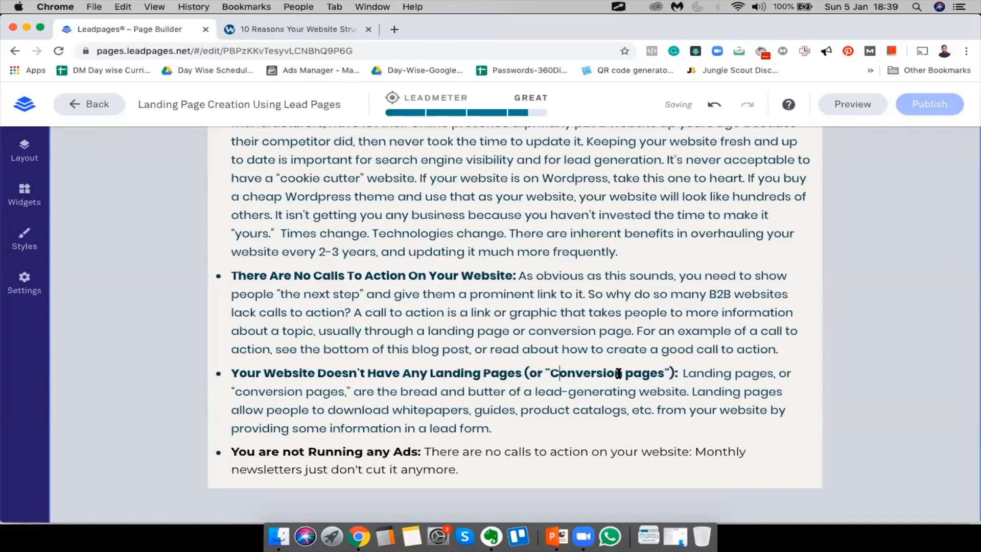
left_click(634, 372)
key("BackSpace")
type("P")
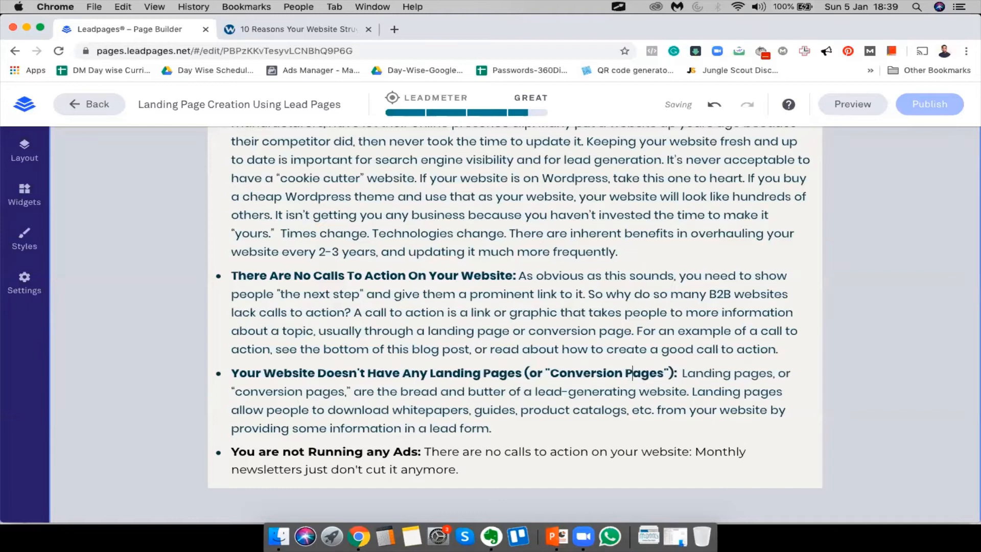
Paste the blog's three landing-page paragraphs over the bullet's existing description
left_click(329, 29)
scroll(427, 324, "down", 10)
left_click_drag(255, 276, 510, 437)
key("super+c")
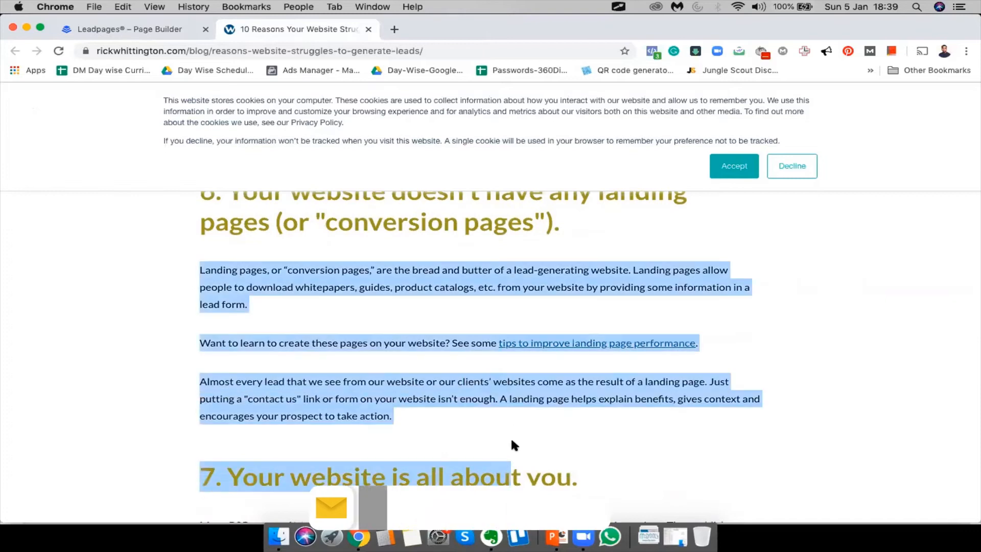
left_click(131, 28)
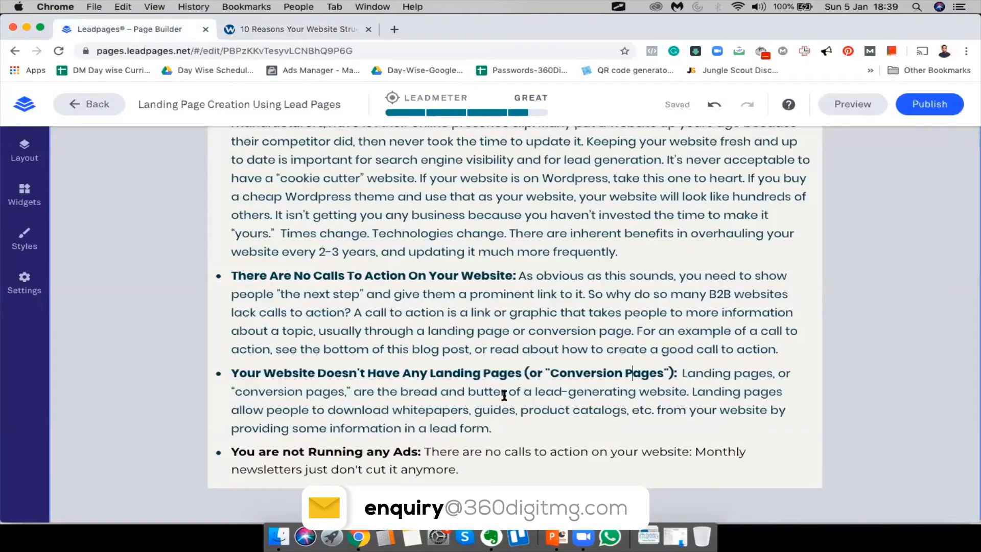
left_click(685, 374)
left_click_drag(685, 374, 665, 414)
key("super+v")
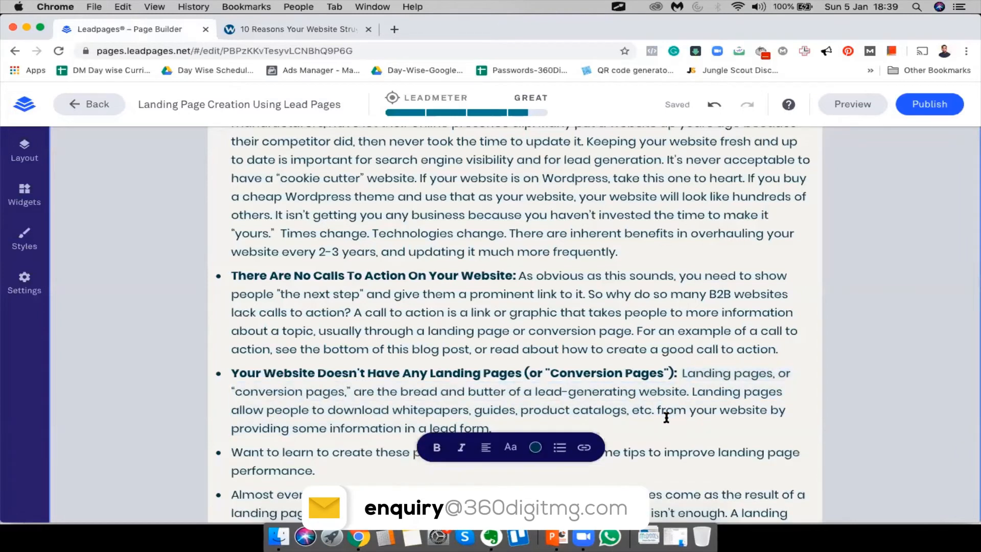
scroll(665, 415, "down", 4)
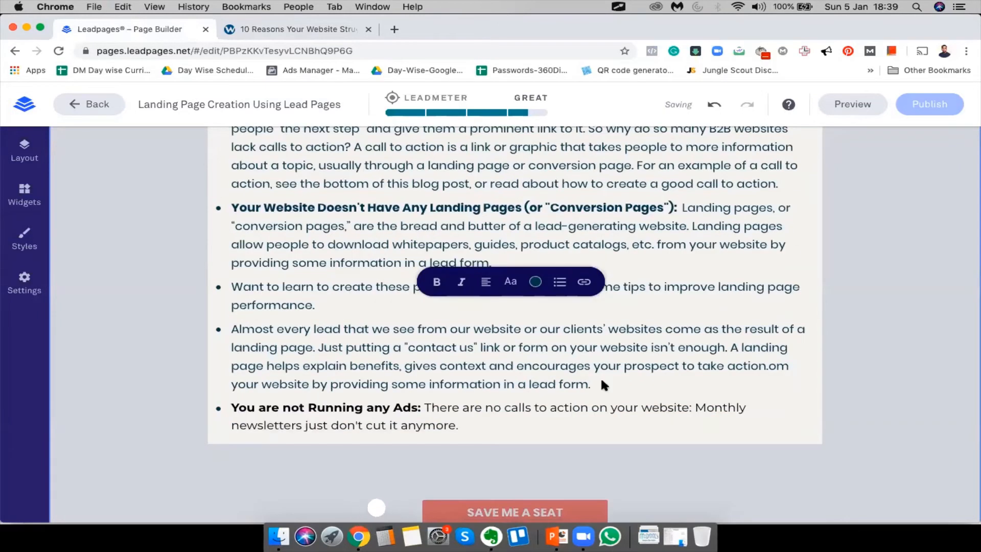
key("super+z")
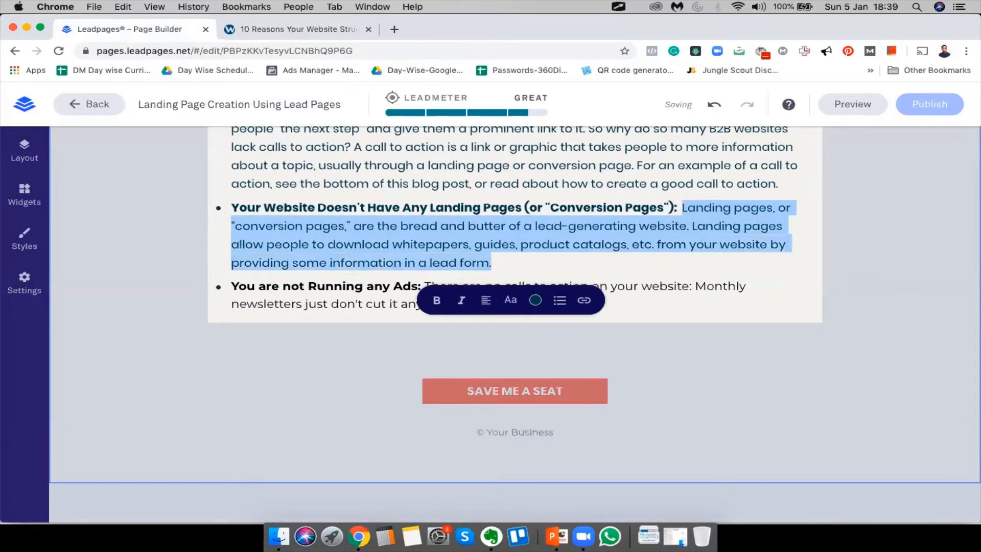
key("super+v")
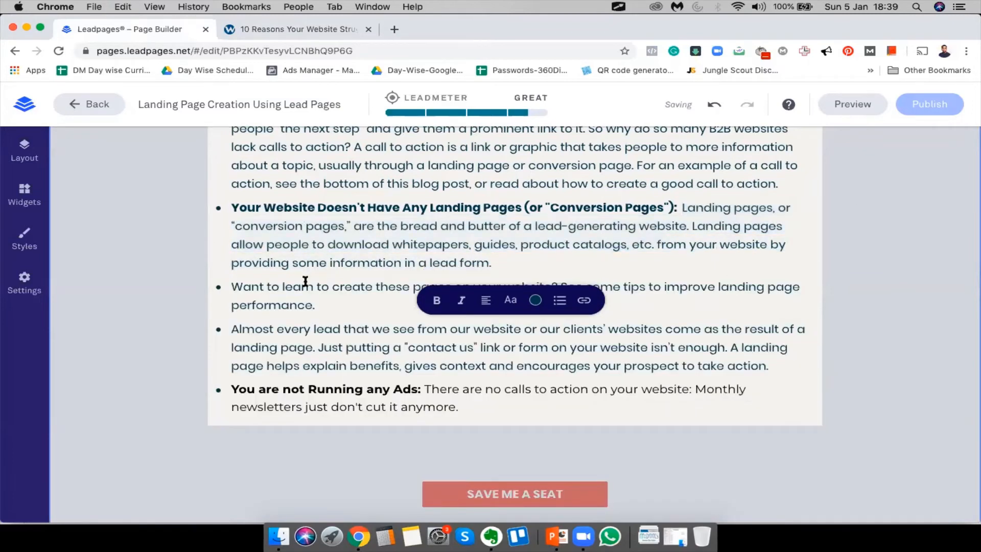
Merge the 'Want to learn' and 'Almost every lead' paragraphs into the bullet's body
left_click(229, 287)
key("BackSpace")
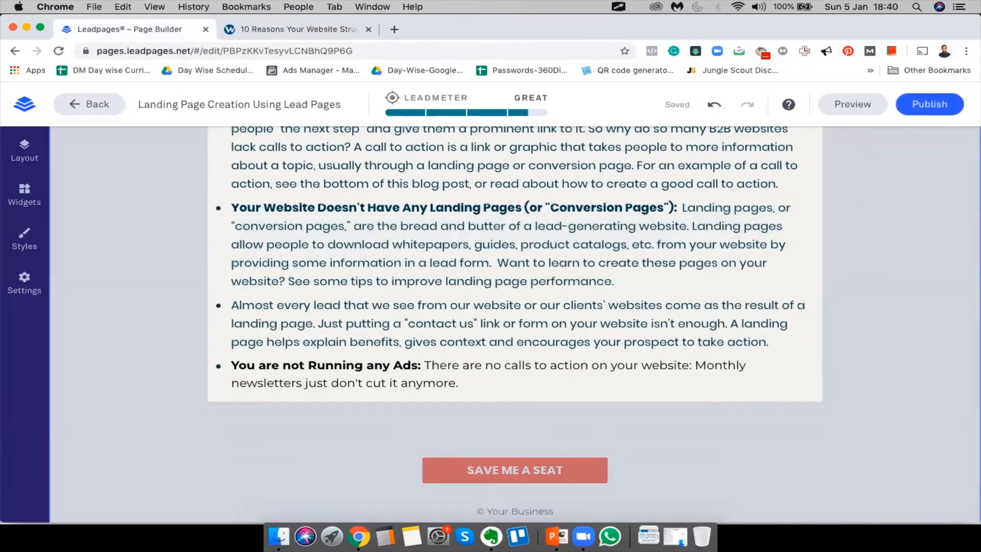
key("BackSpace")
left_click(235, 304)
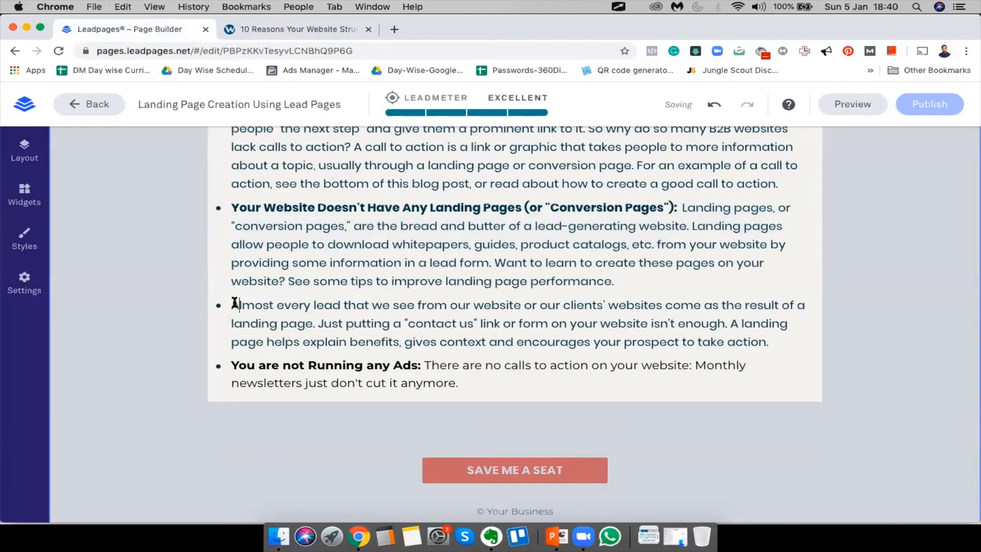
key("BackSpace")
key("BackSpace")
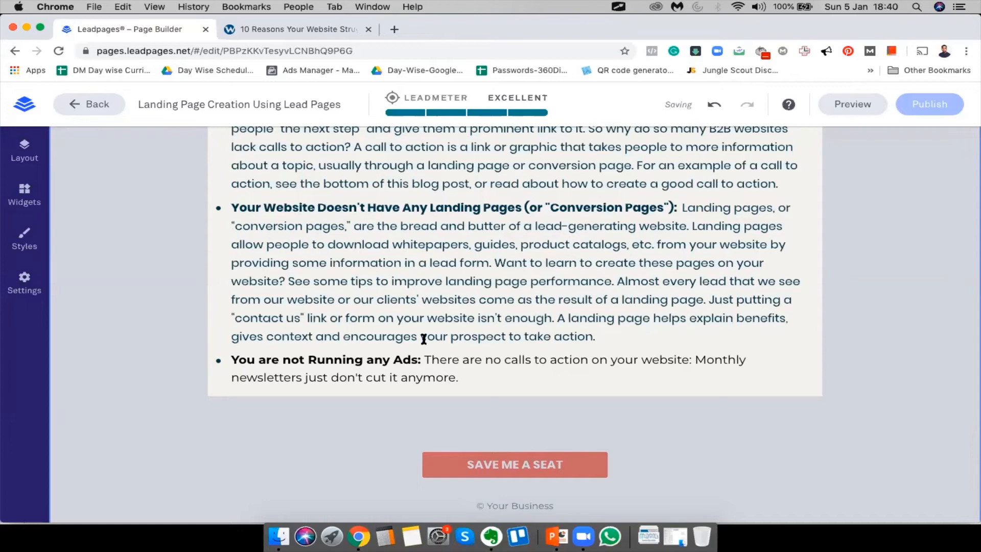
scroll(423, 338, "up", 3)
scroll(423, 338, "down", 5)
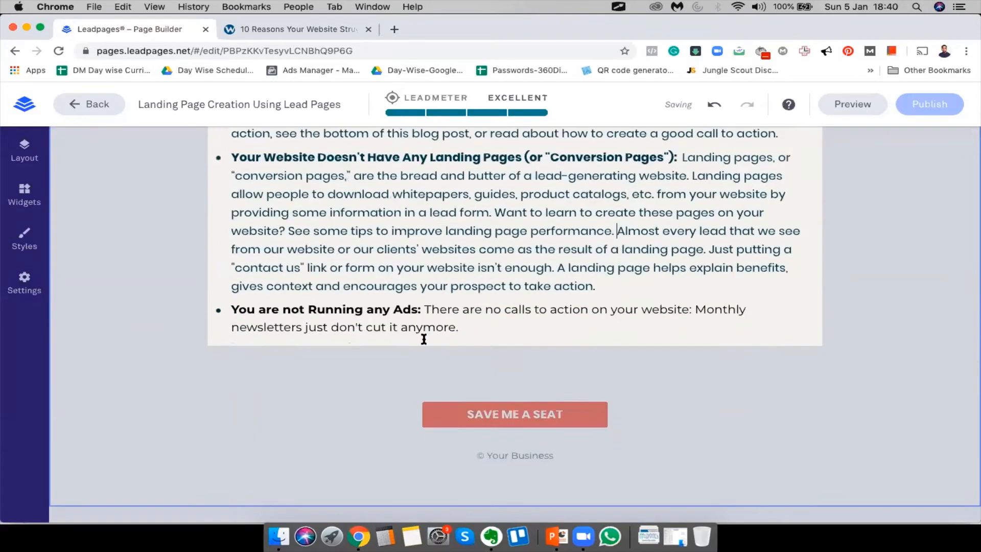
scroll(423, 338, "up", 15)
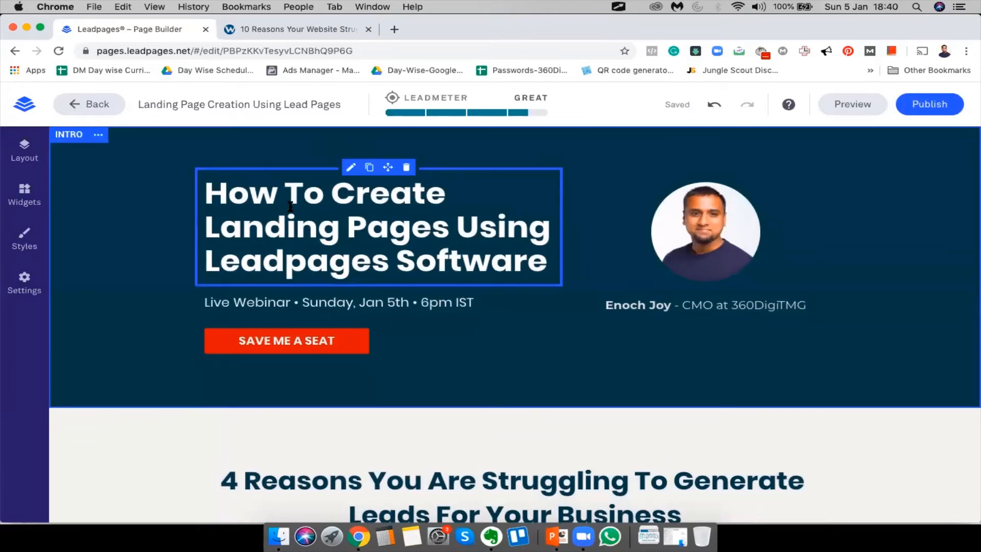
Open the Save Me a Seat sign-up pop-up for editing
scroll(311, 252, "down", 10)
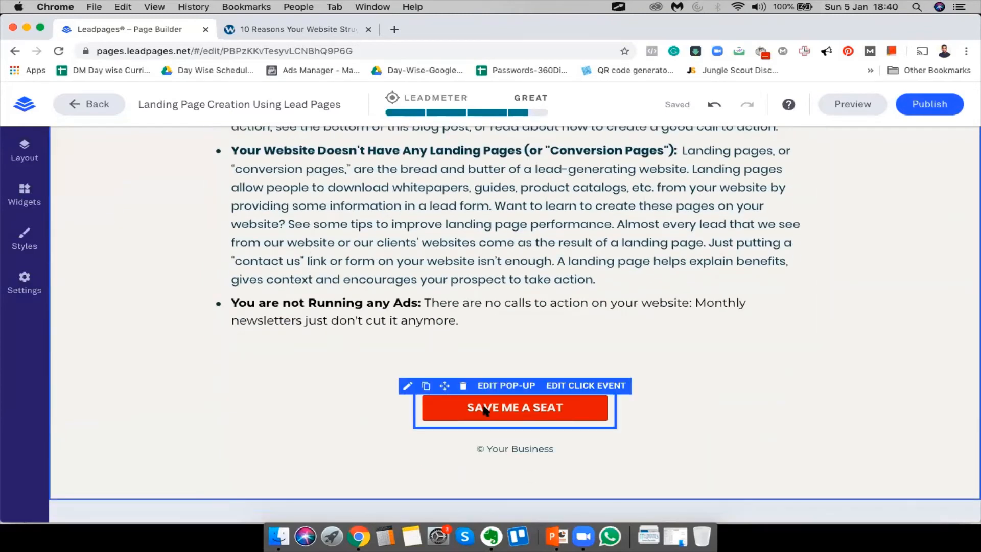
scroll(511, 428, "down", 1)
scroll(511, 428, "up", 15)
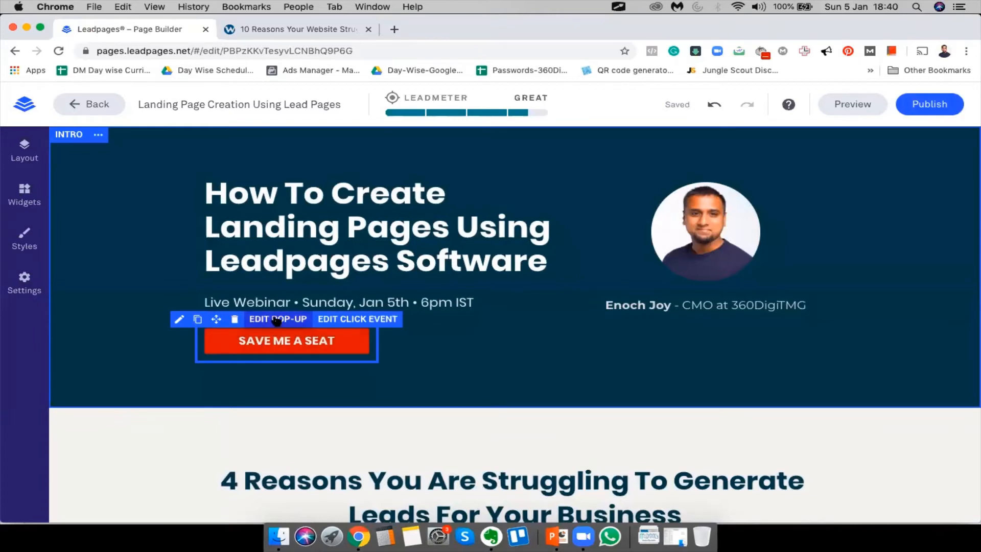
left_click(275, 319)
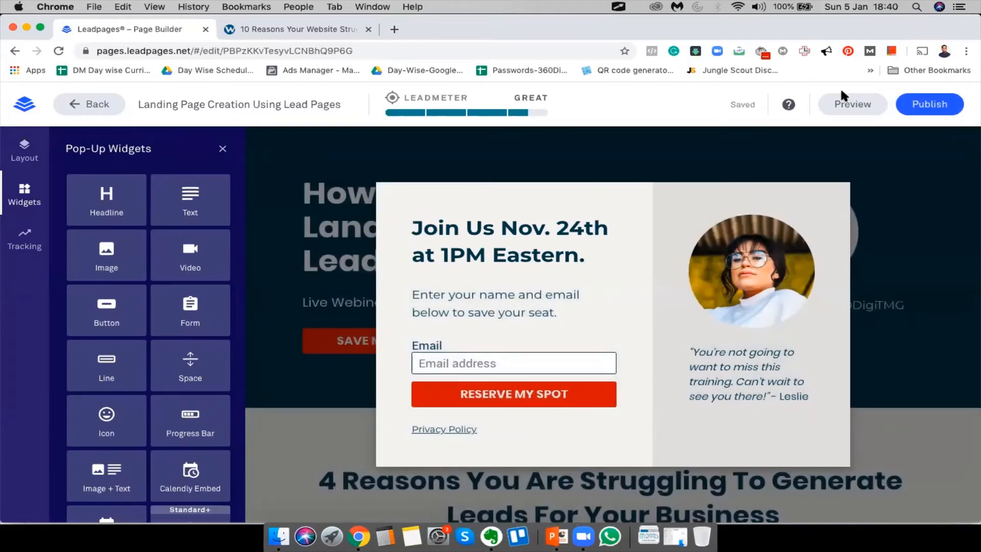
Publish the page on the digitmg.lpages.co domain and copy its public link
left_click(916, 100)
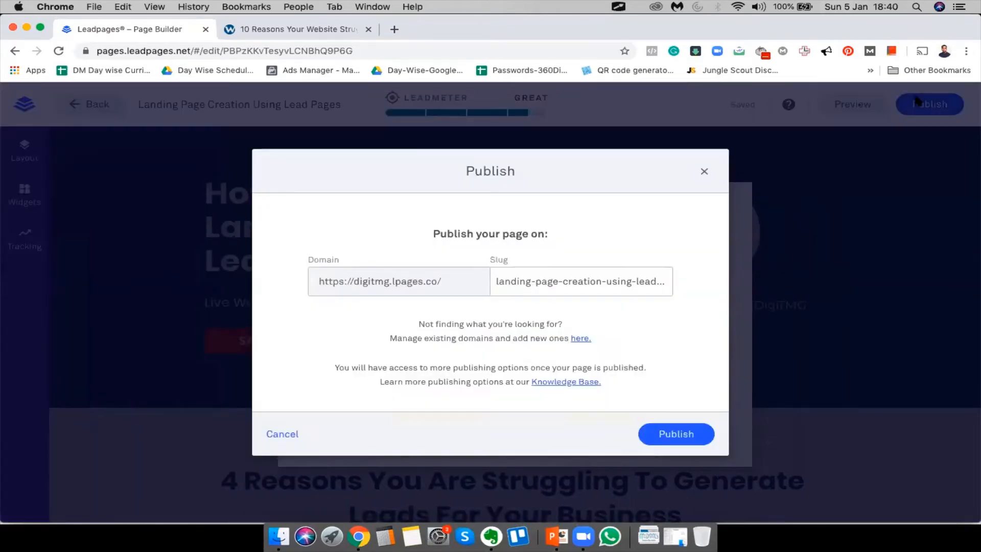
left_click(669, 433)
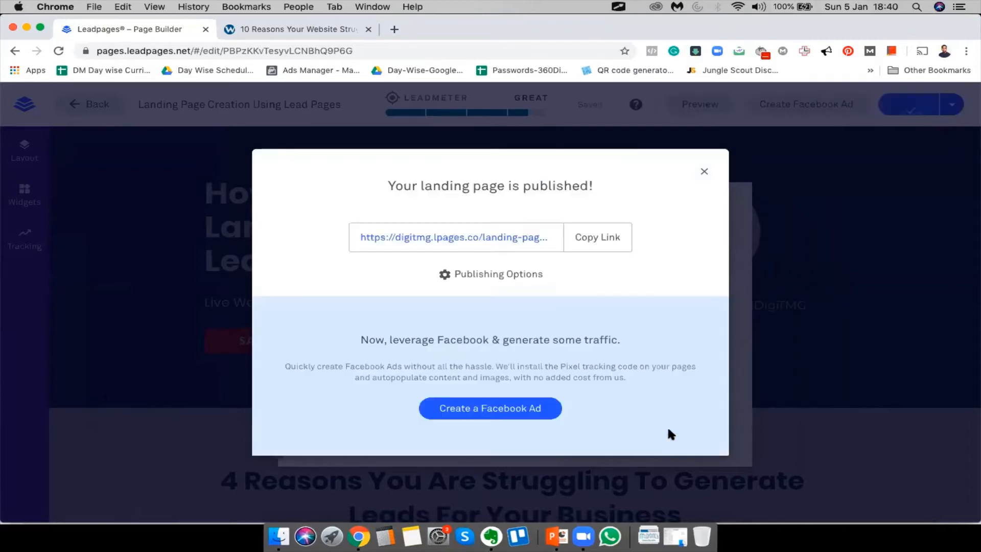
left_click(595, 237)
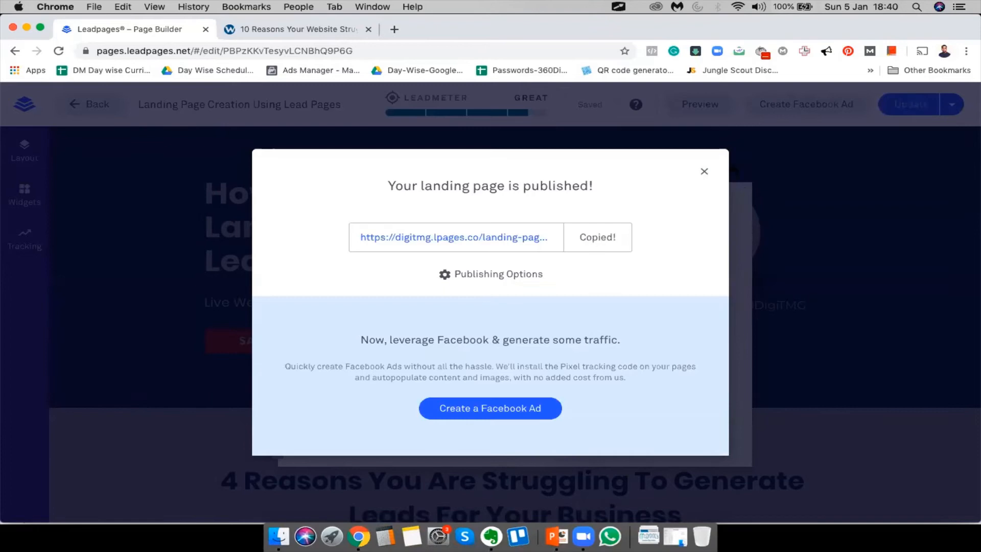
left_click(704, 171)
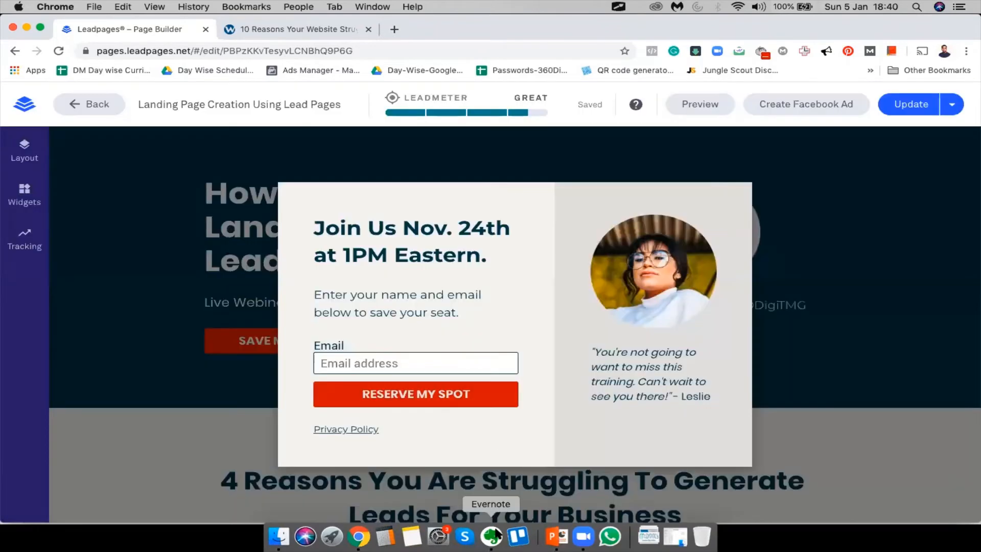
Load the published landing page from the copied link in a new tab
left_click(397, 26)
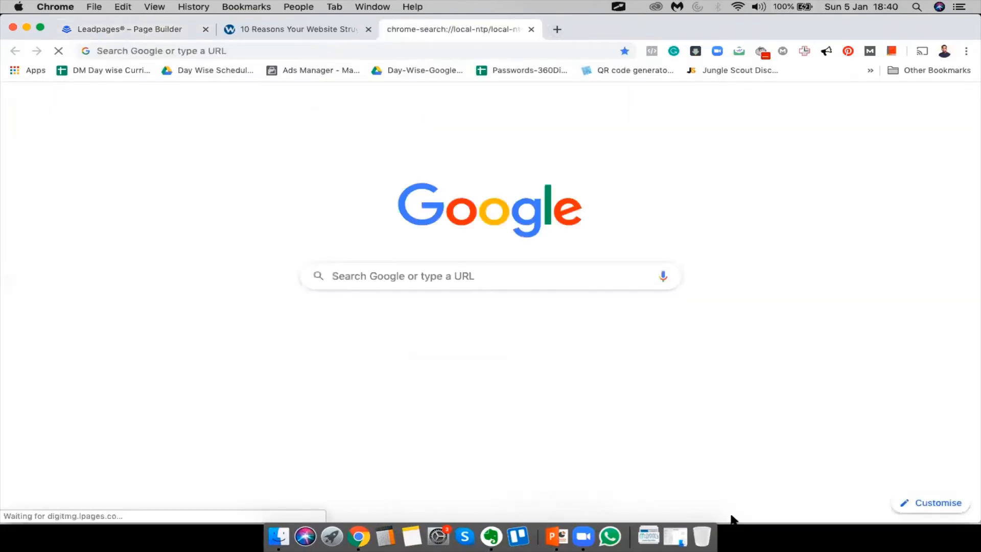
type("https://digitmg.lpages.co/landing-page-creation-using-lead-pages/")
key("Return")
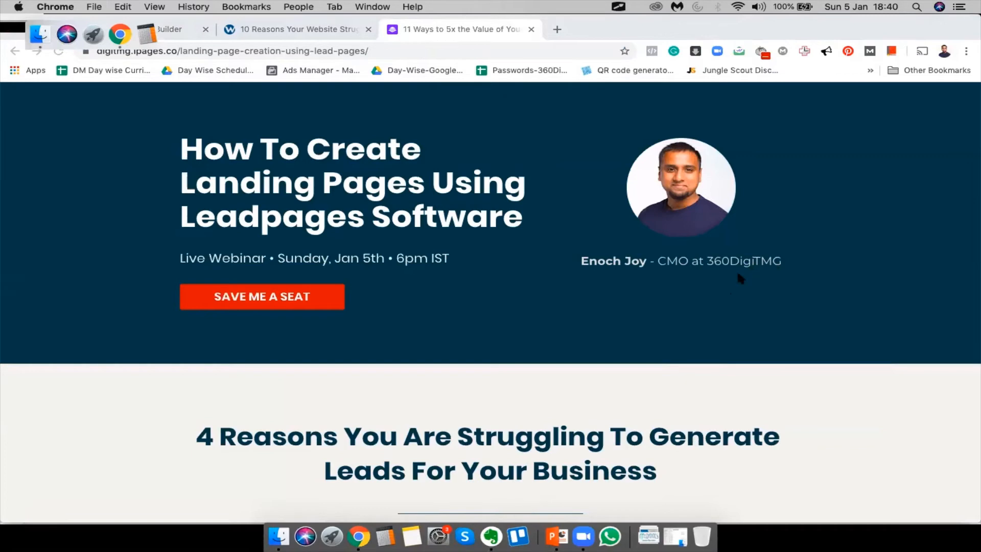
scroll(586, 334, "up", 3)
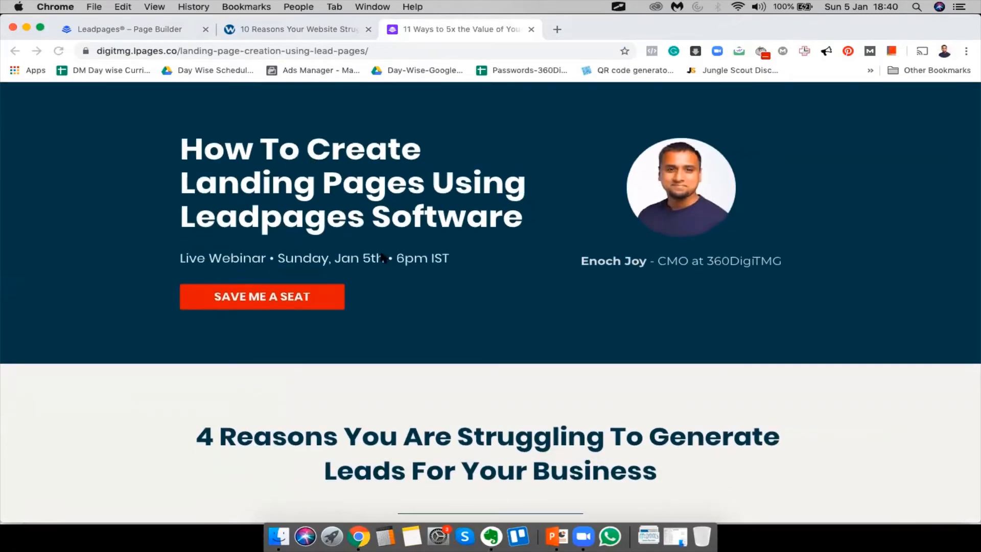
scroll(382, 257, "down", 1)
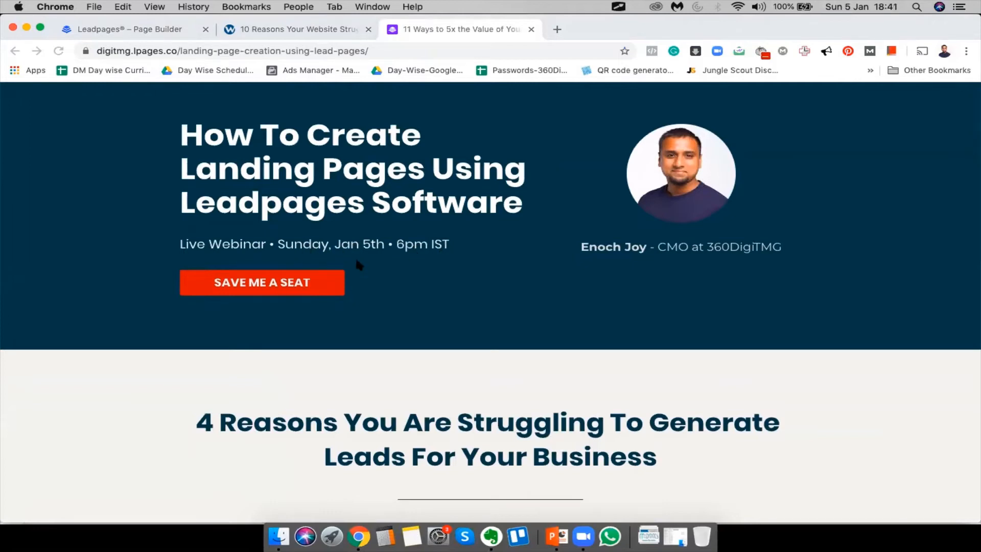
scroll(416, 250, "down", 15)
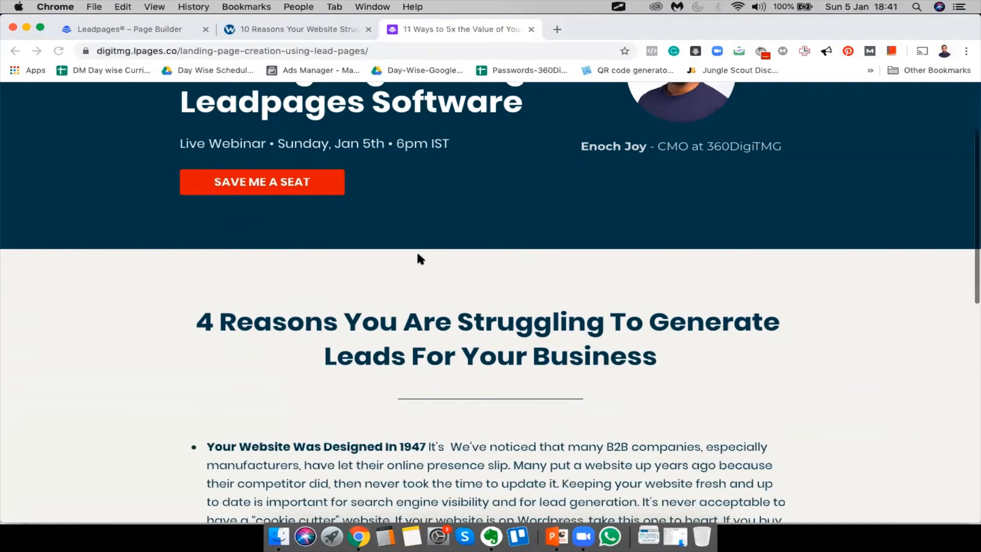
scroll(418, 258, "up", 15)
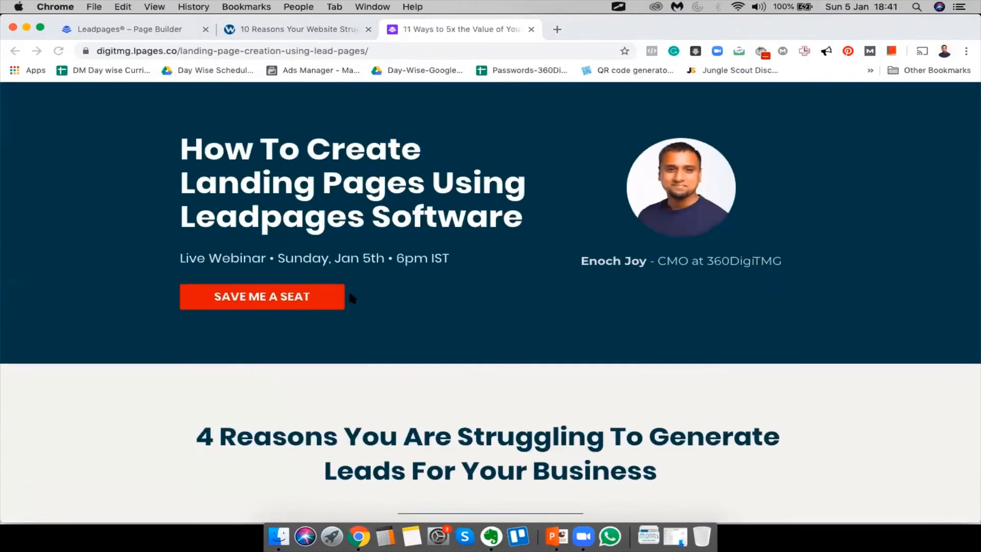
Test the sign-up pop-up from the hero and page-bottom buttons on the live page
left_click(289, 298)
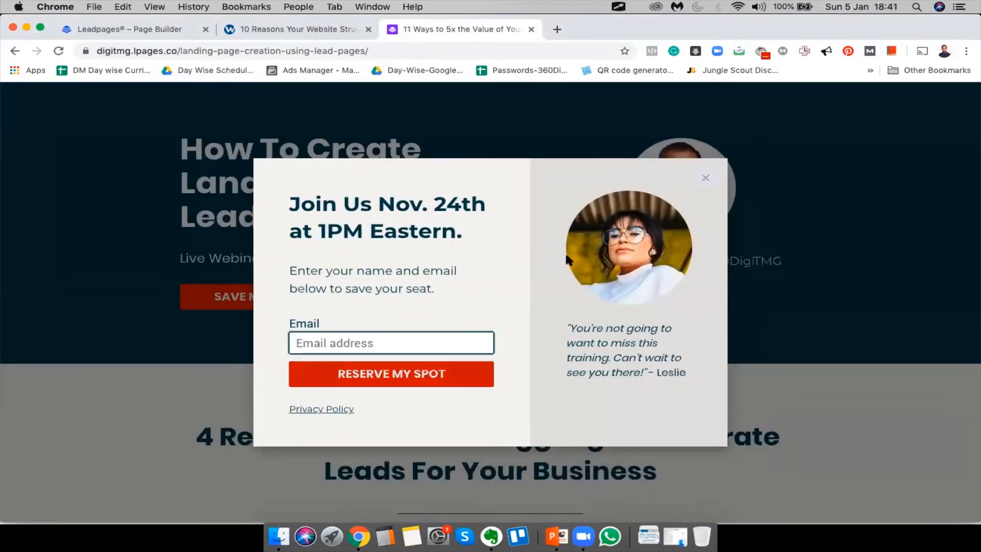
left_click(705, 179)
scroll(491, 411, "down", 15)
left_click(489, 428)
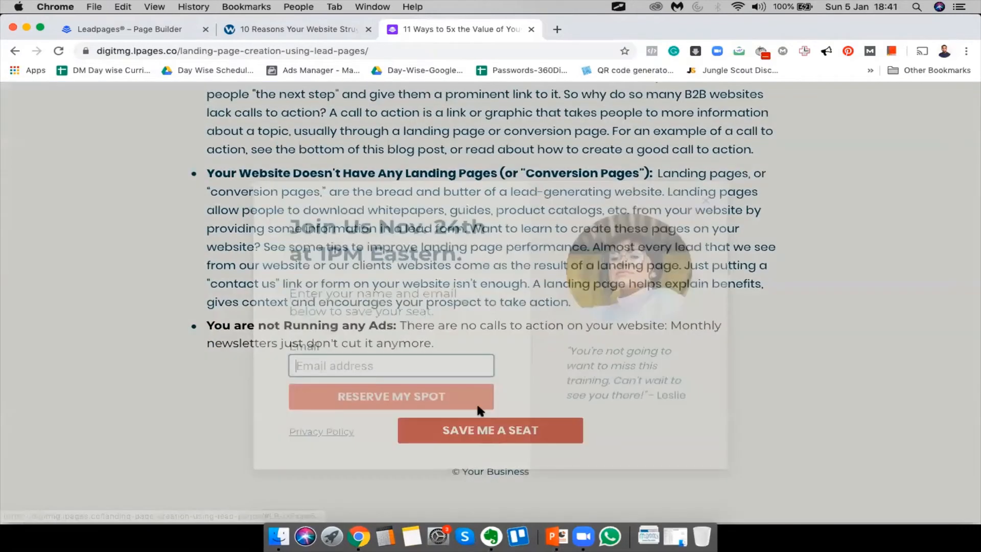
left_click(705, 177)
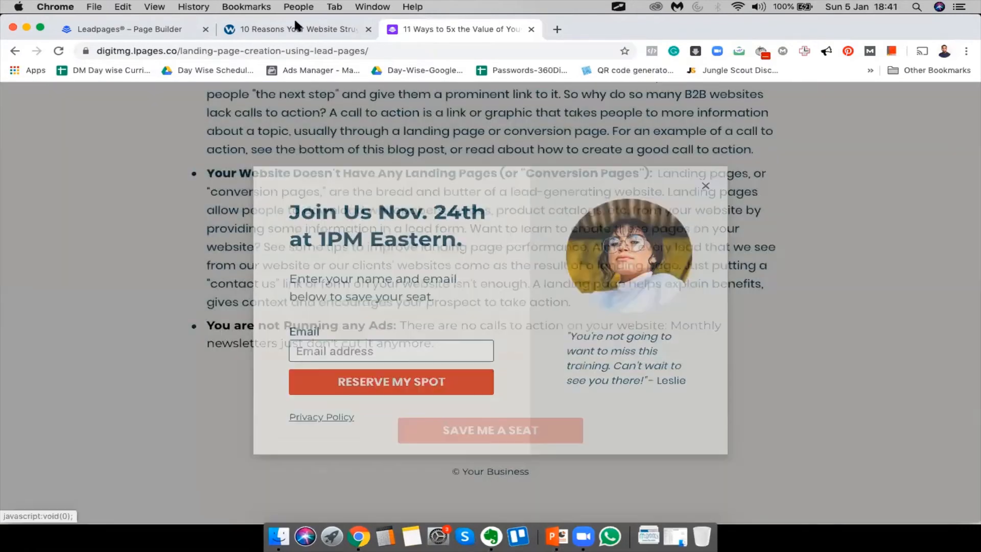
left_click(295, 27)
Change the pop-up headline's date and time to Dec. 5th at 6PM
left_click(129, 29)
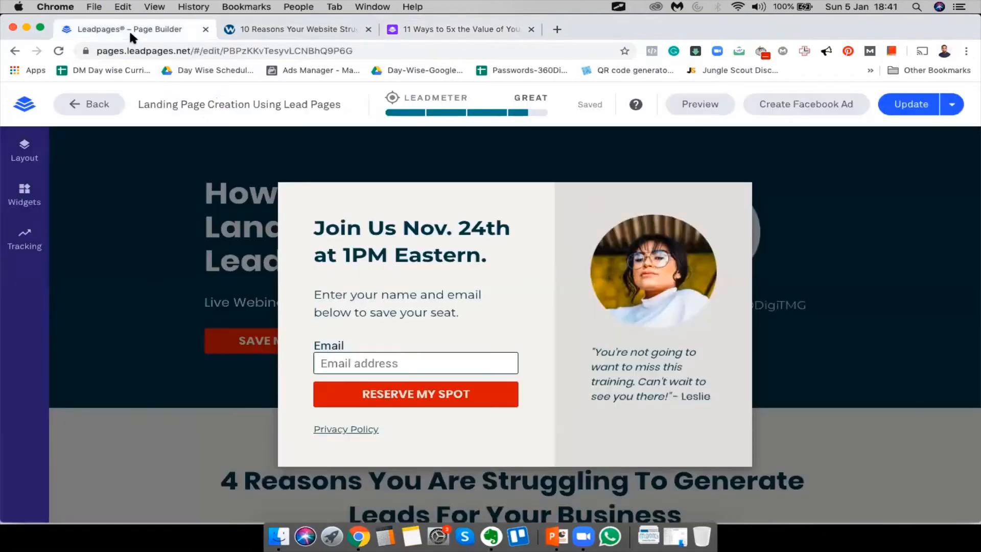
left_click(349, 232)
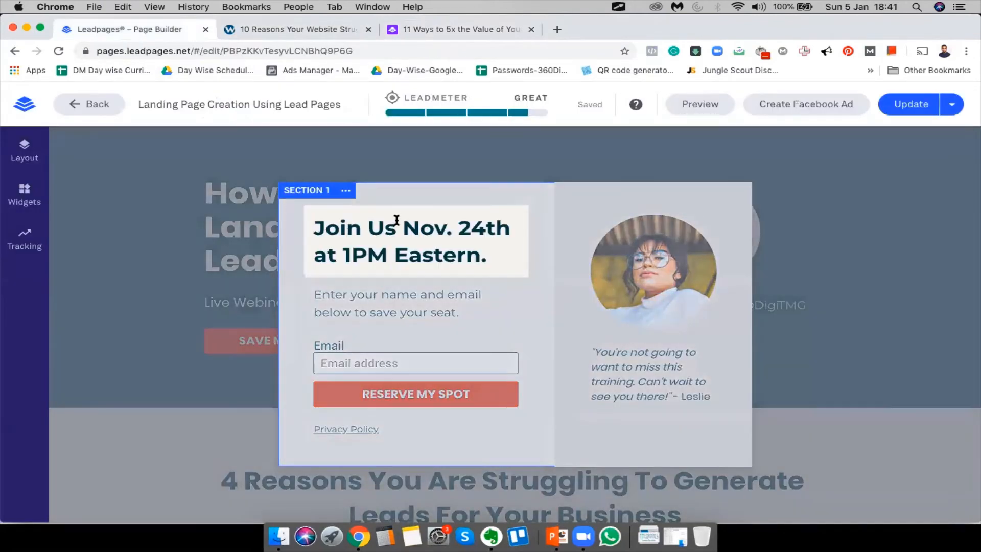
double_click(426, 227)
type("Dec")
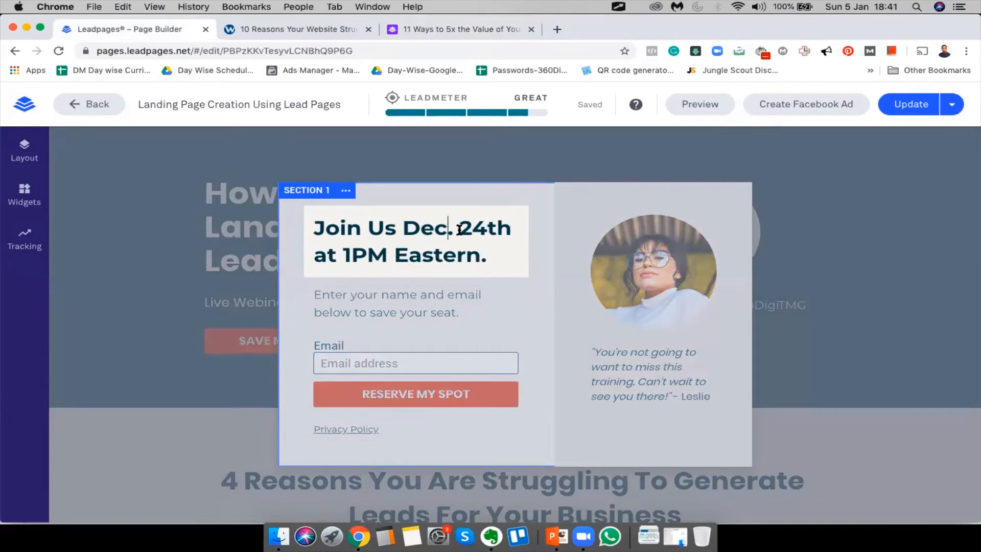
double_click(470, 230)
left_click(470, 230)
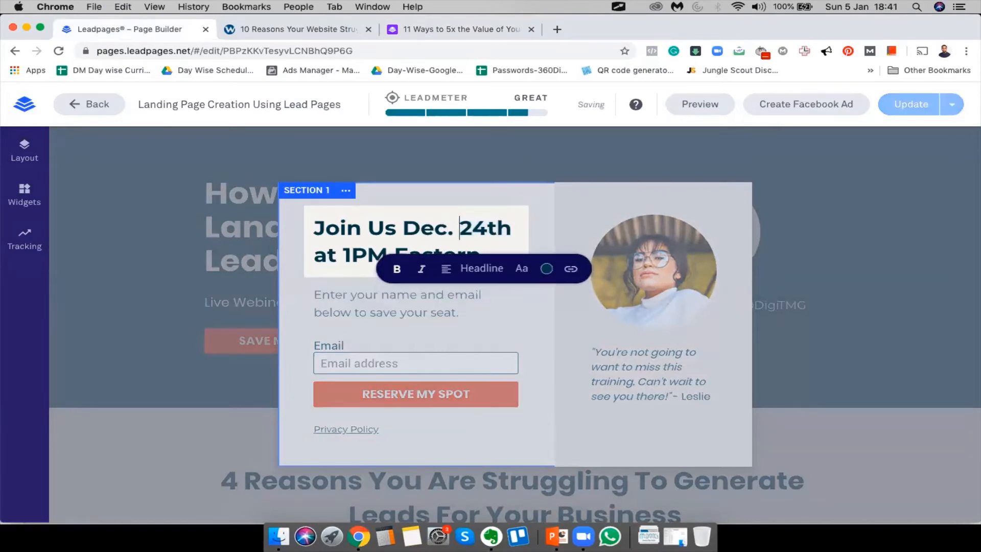
key("Right")
key("Right")
key("BackSpace")
key("BackSpace")
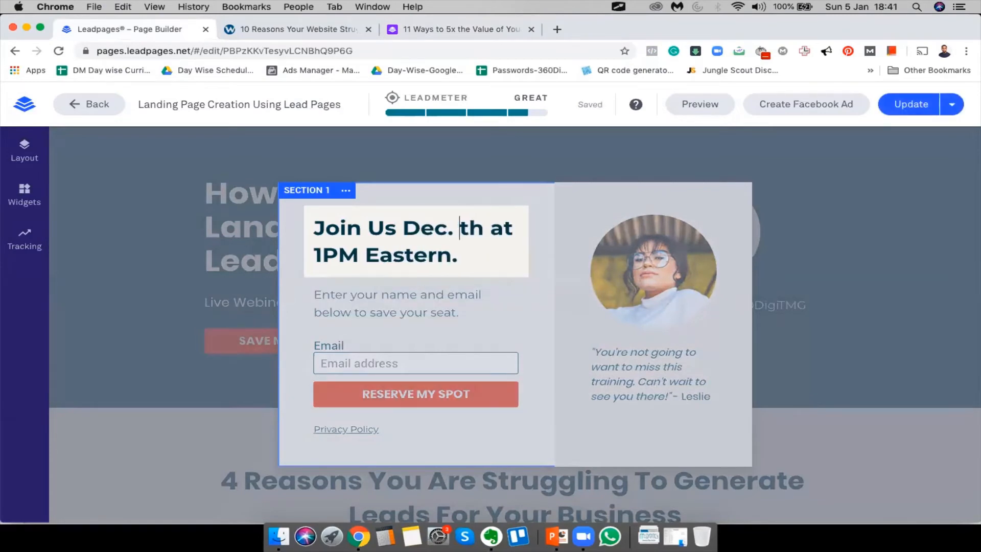
type("5")
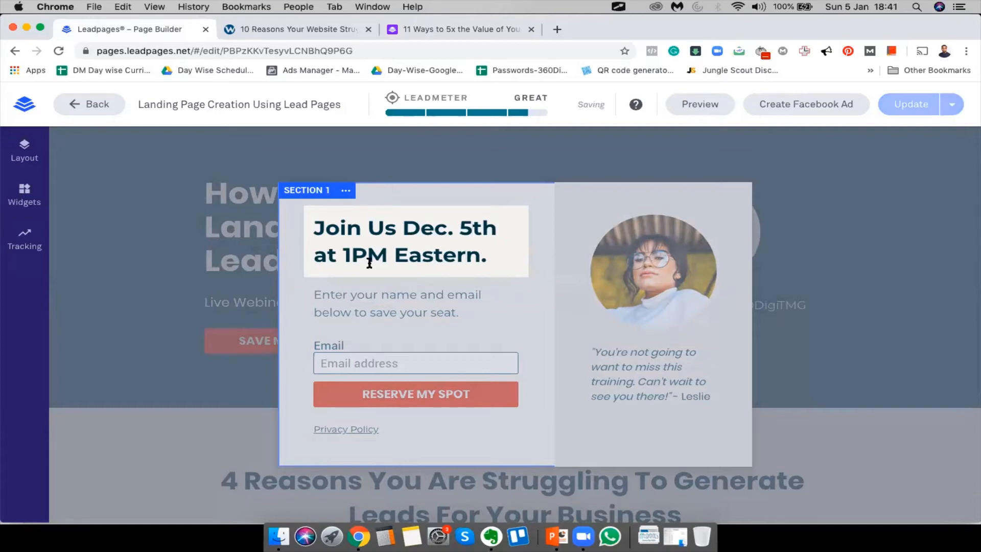
key("BackSpace")
type("6")
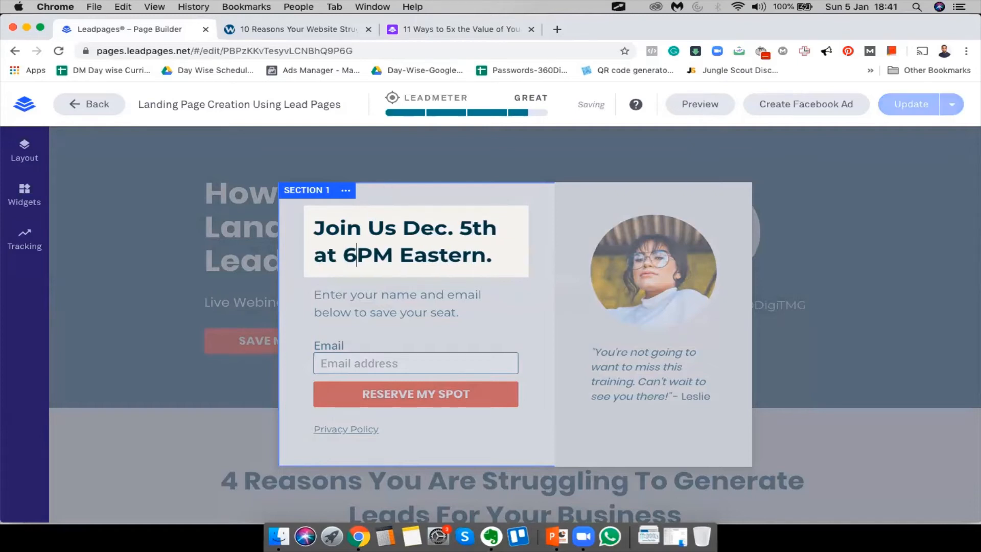
Replace Eastern with IST and correct the month from Dec to Jan
double_click(447, 249)
type("IST")
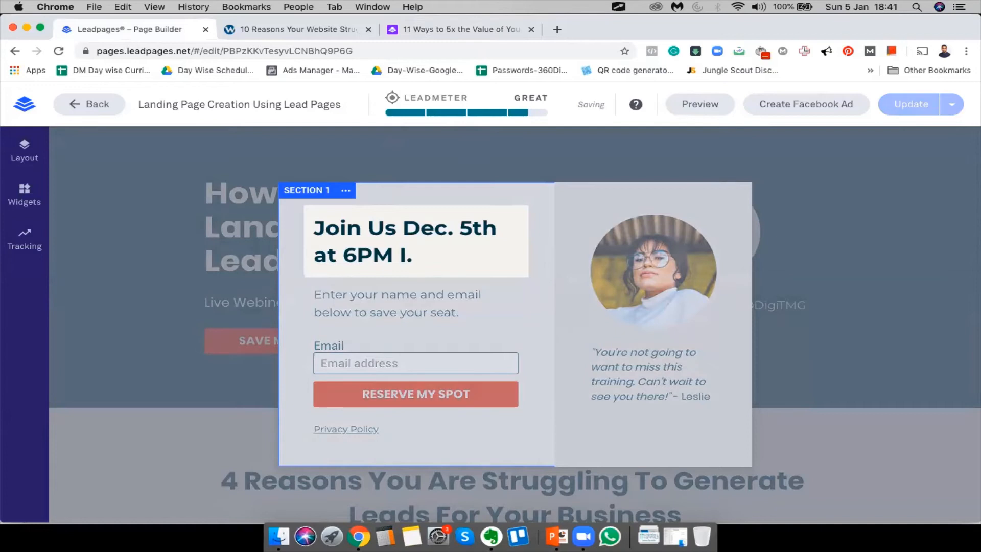
left_click(392, 314)
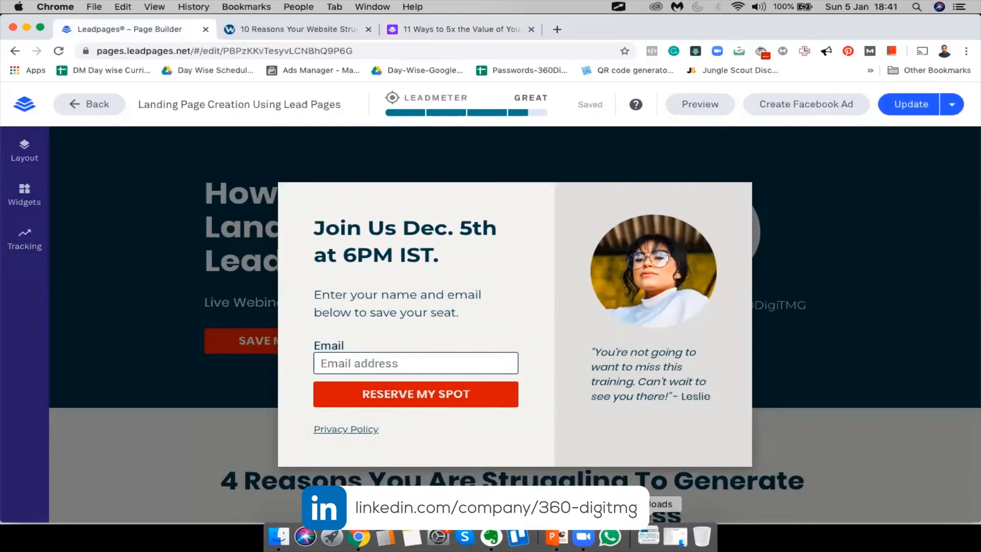
double_click(424, 233)
type("Jan")
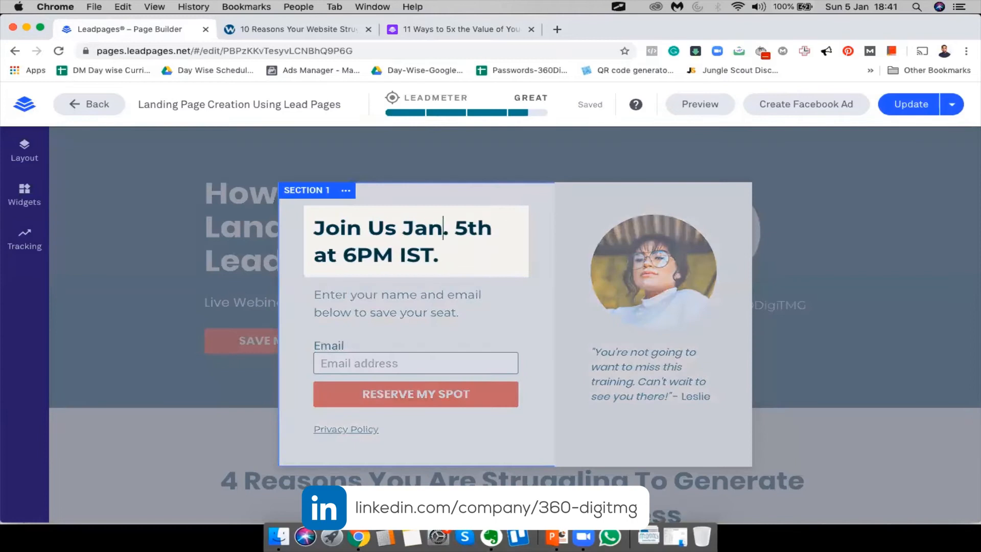
left_click(385, 305)
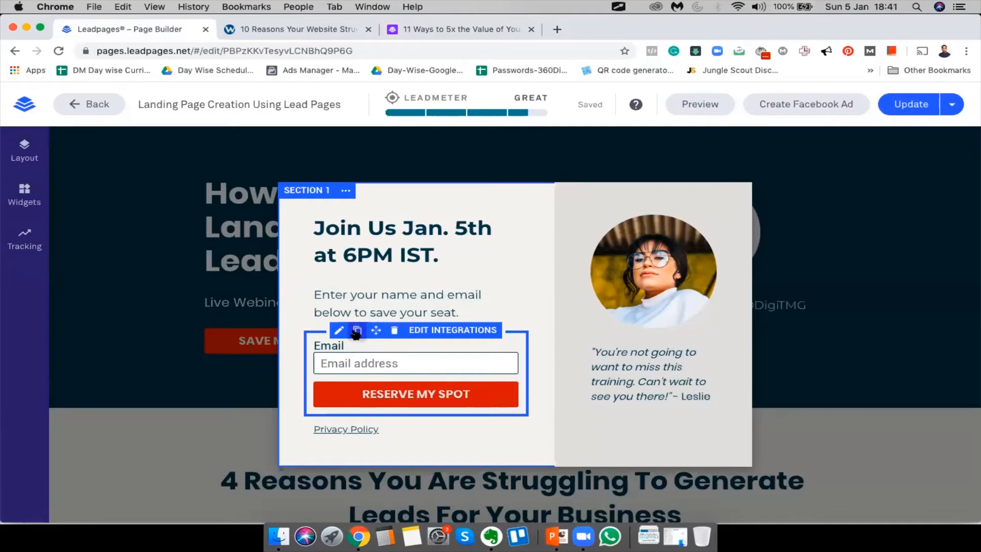
Open the sign-up form's field list and add a First Name field
left_click(340, 330)
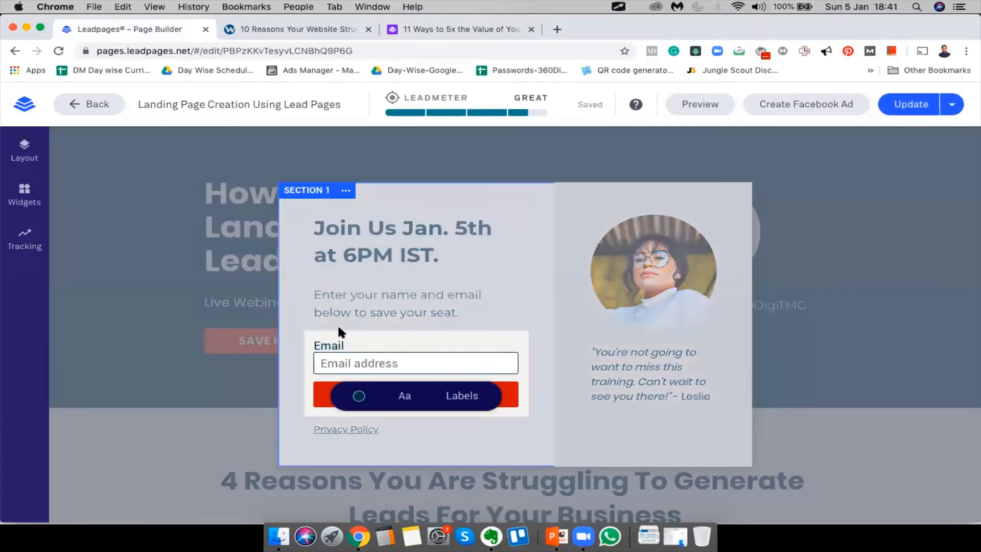
left_click(423, 366)
left_click(356, 350)
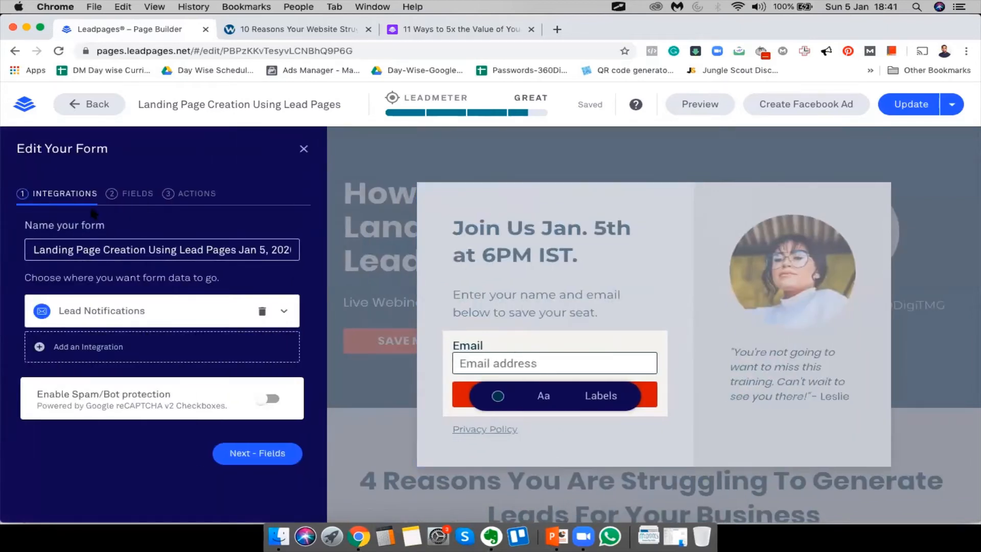
left_click(135, 198)
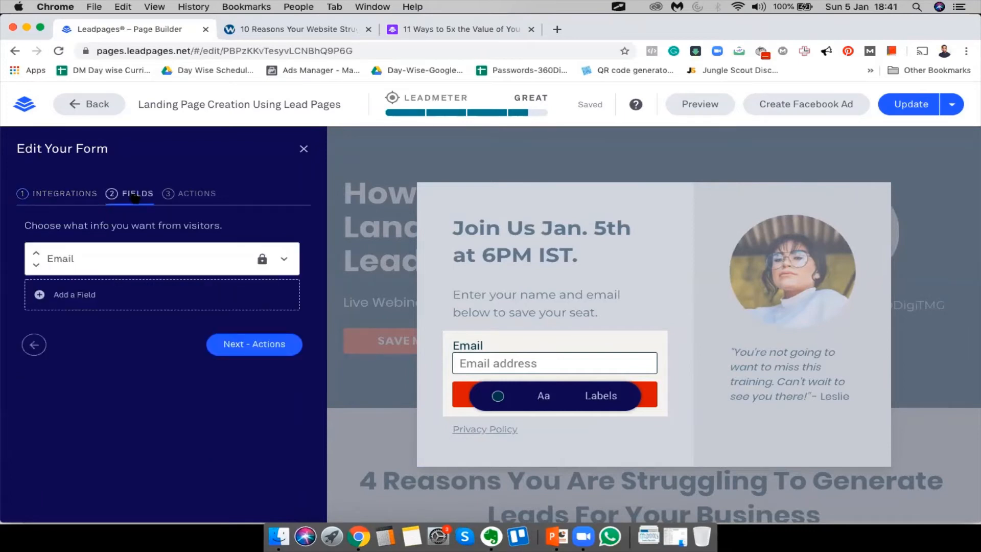
left_click(33, 295)
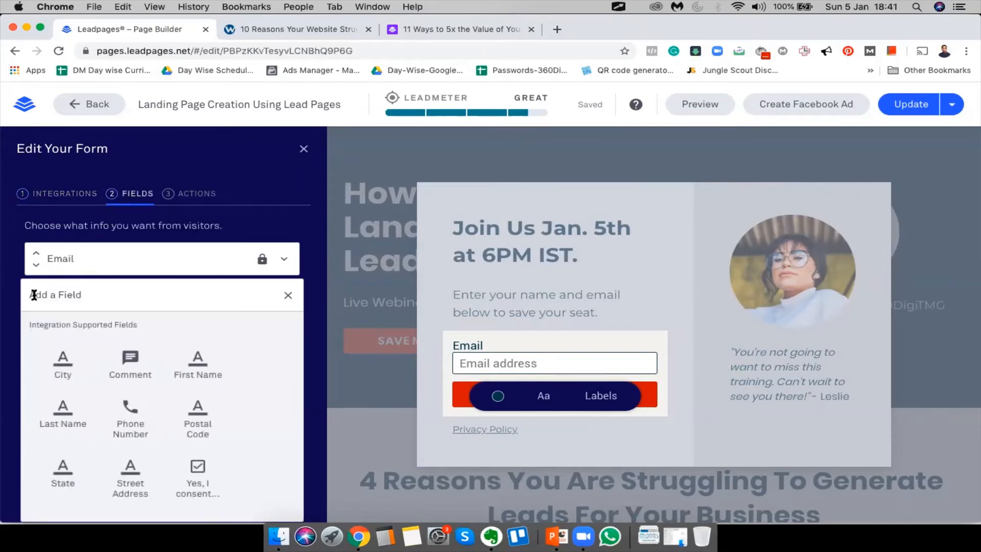
left_click(191, 365)
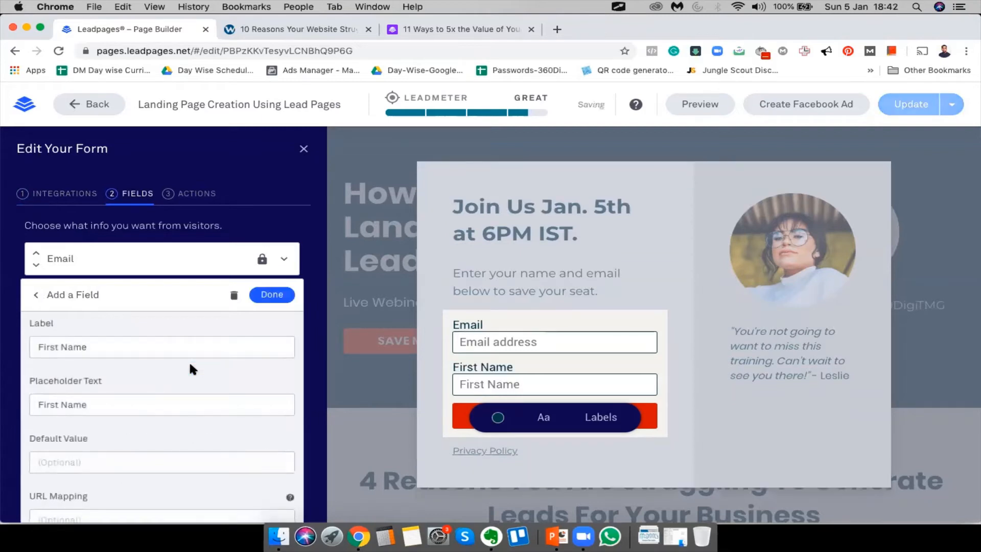
Add the First Name field again and view the form's after-submit actions
left_click(29, 295)
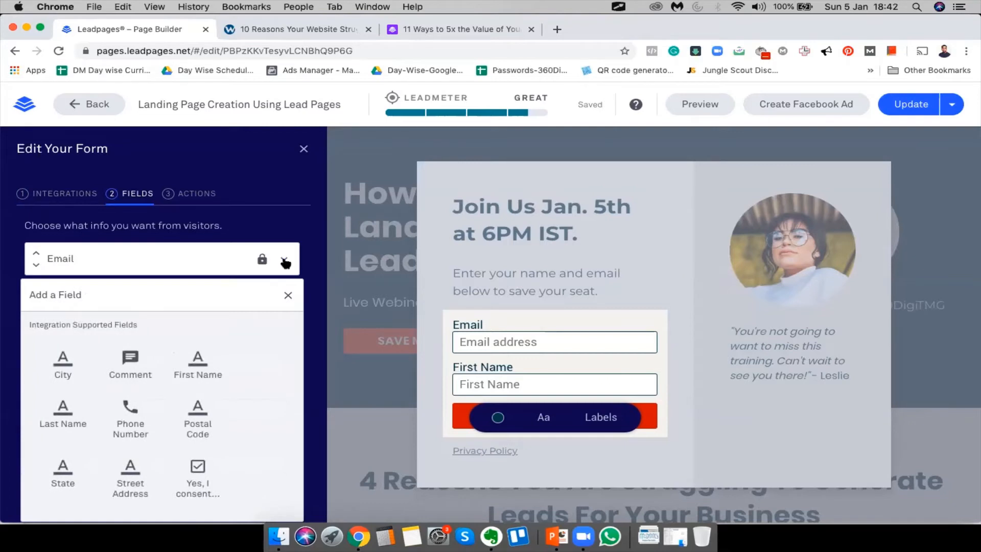
left_click(284, 262)
left_click(284, 259)
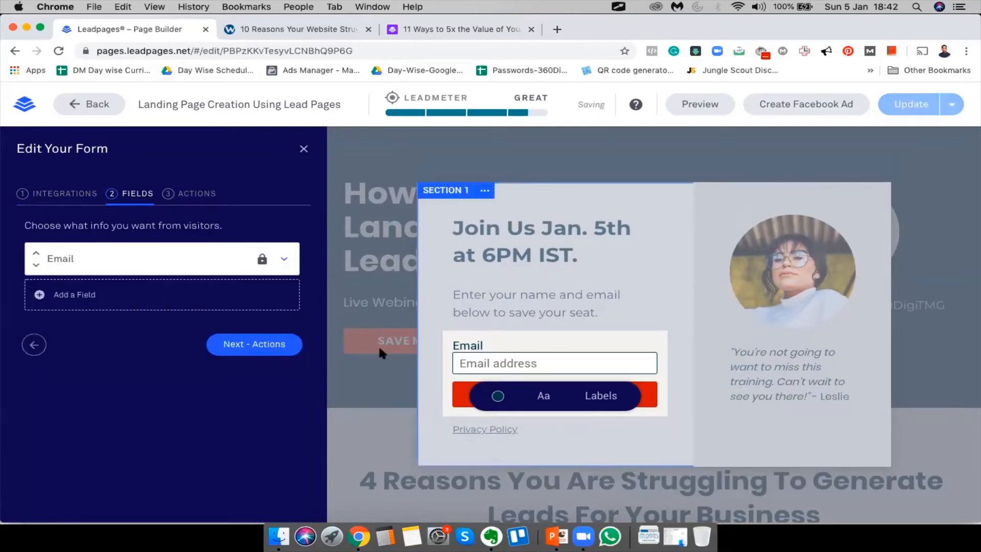
left_click(44, 291)
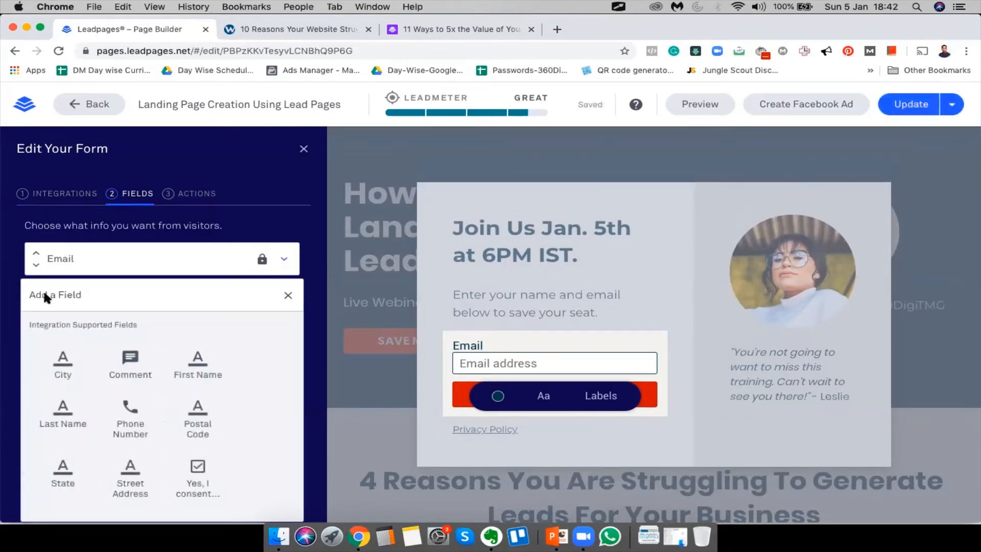
left_click(189, 363)
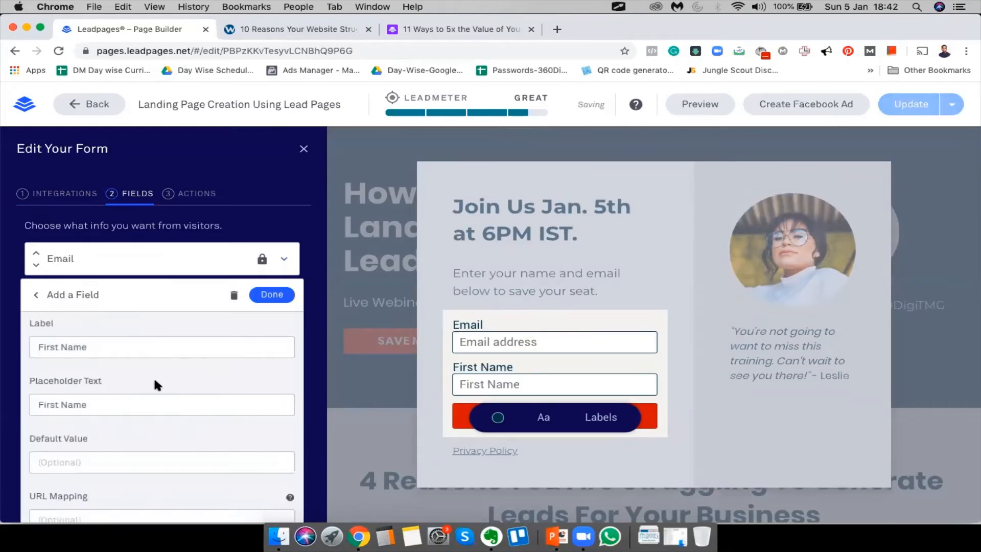
scroll(123, 471, "down", 5)
left_click(259, 446)
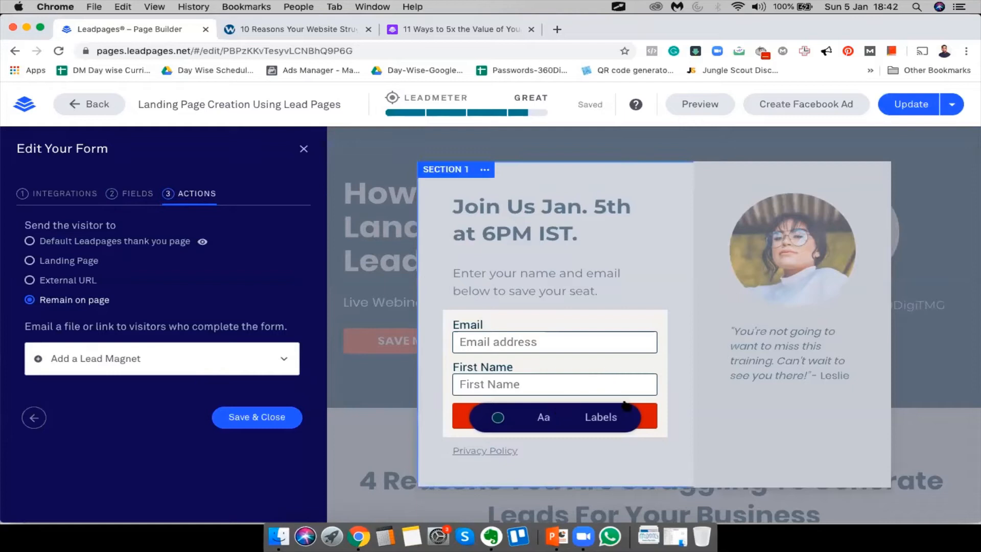
Check that the form lists Email and First Name, then close the form settings
left_click(134, 200)
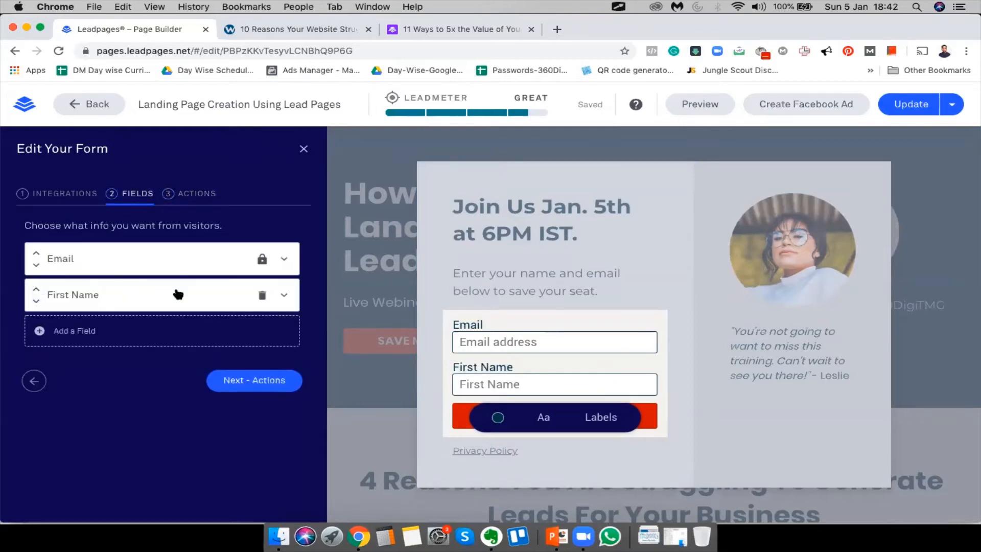
left_click_drag(178, 294, 174, 253)
left_click(112, 442)
left_click(286, 261)
scroll(136, 441, "down", 5)
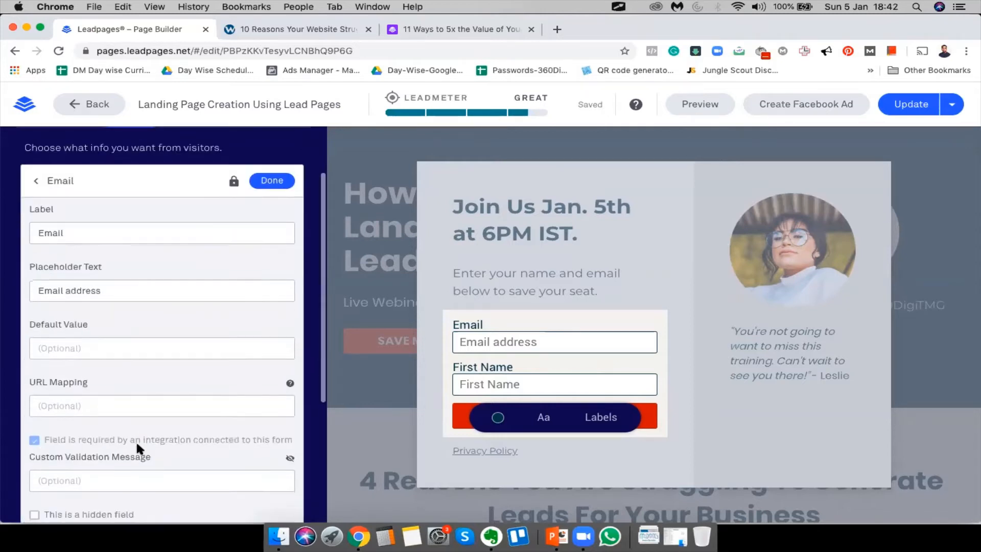
scroll(136, 440, "down", 3)
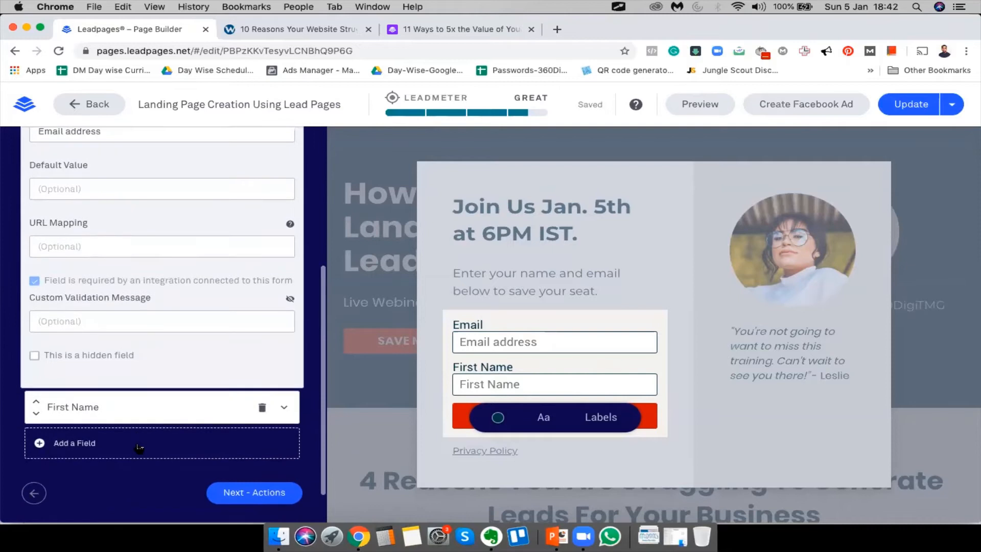
scroll(259, 433, "up", 7)
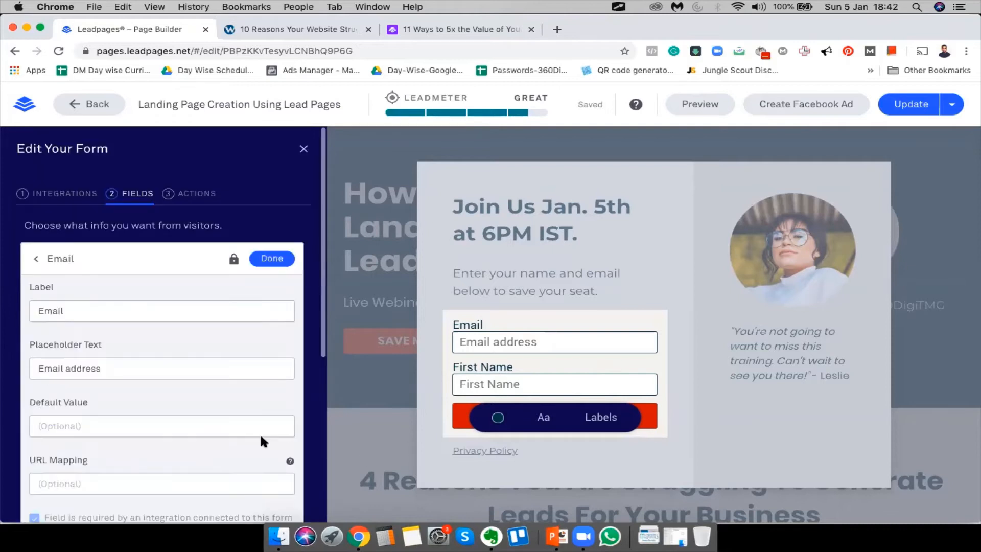
left_click(566, 240)
left_click(508, 420)
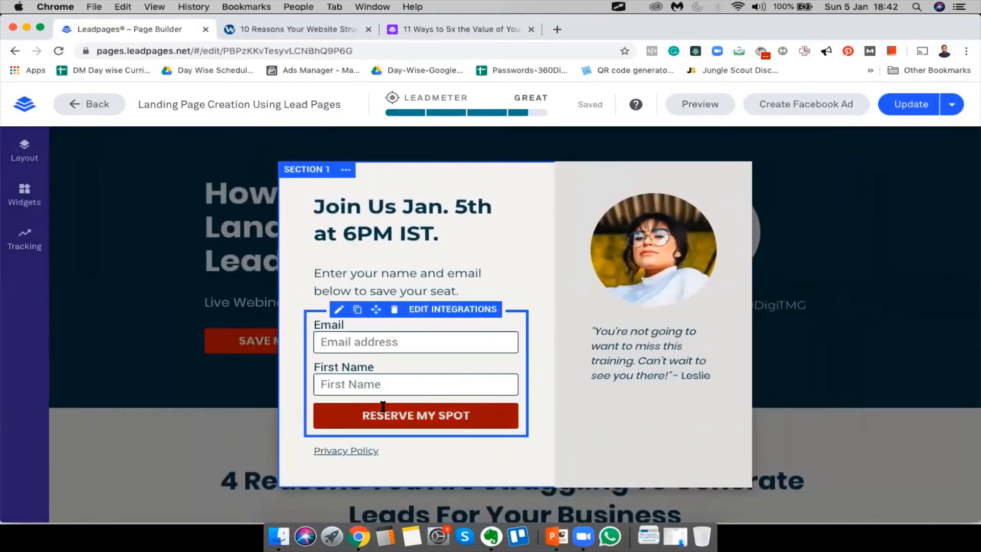
Replace the presenter photo with the man's photo from the image library
left_click(651, 238)
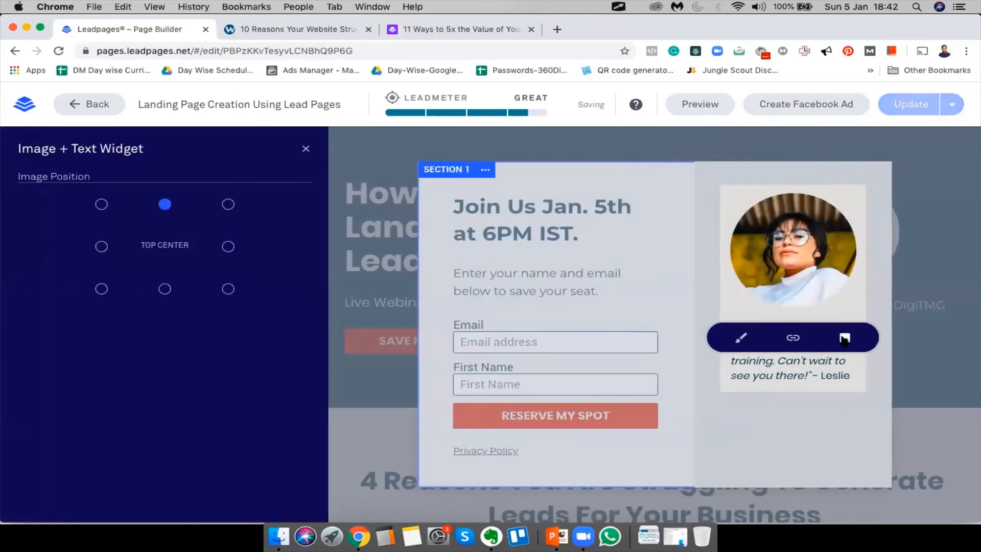
left_click(845, 338)
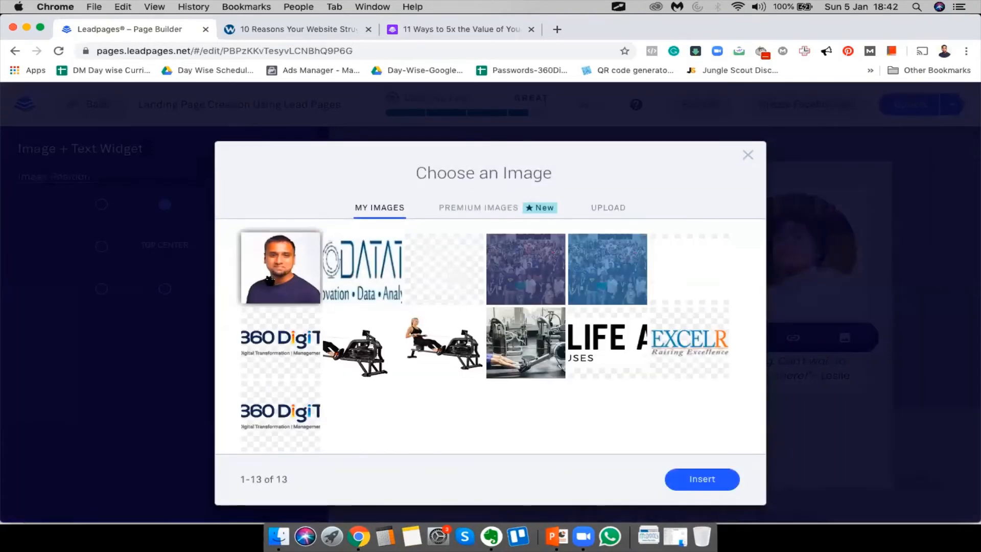
left_click(270, 280)
left_click(689, 478)
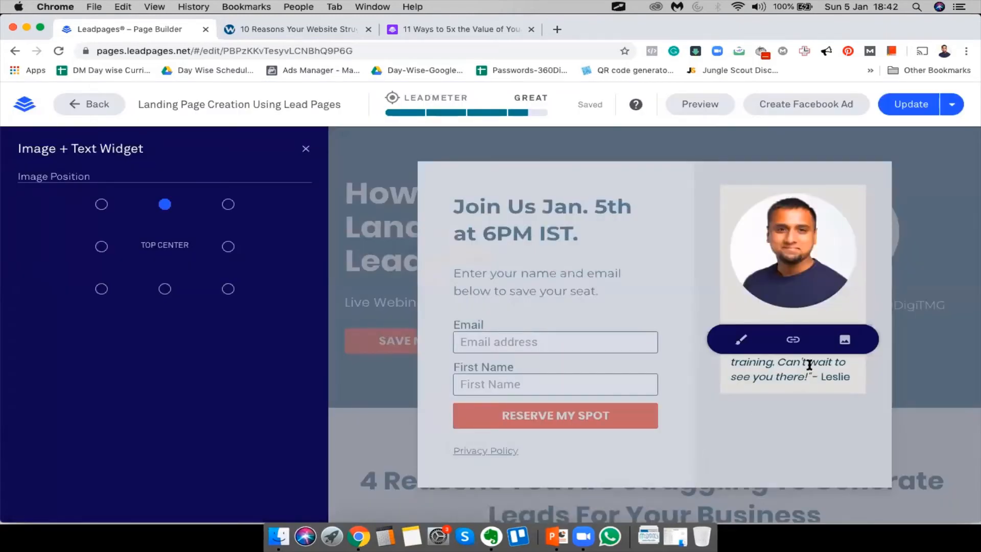
left_click(807, 448)
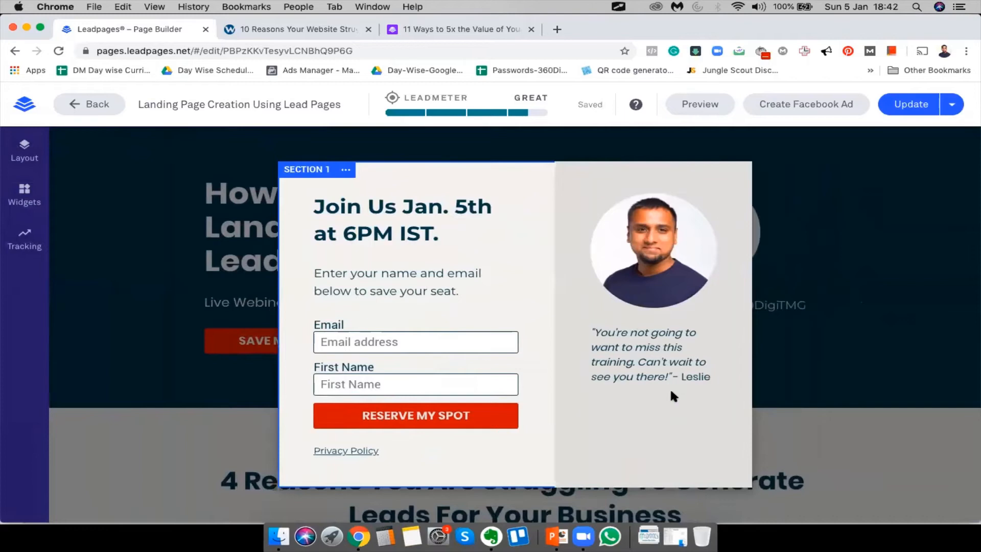
Replace the testimonial credit's previous name with the new presenter's name
left_click(697, 378)
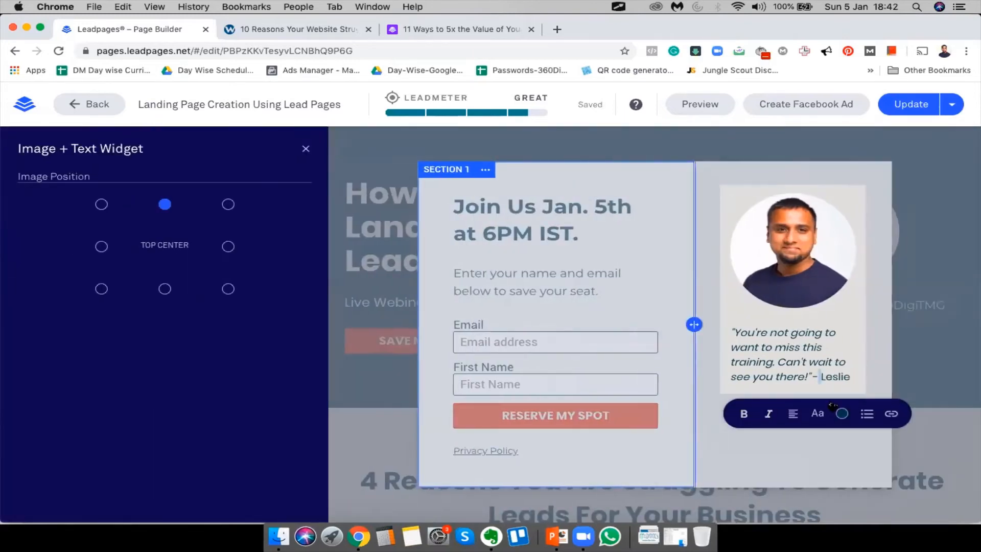
double_click(835, 373)
type("Enoch")
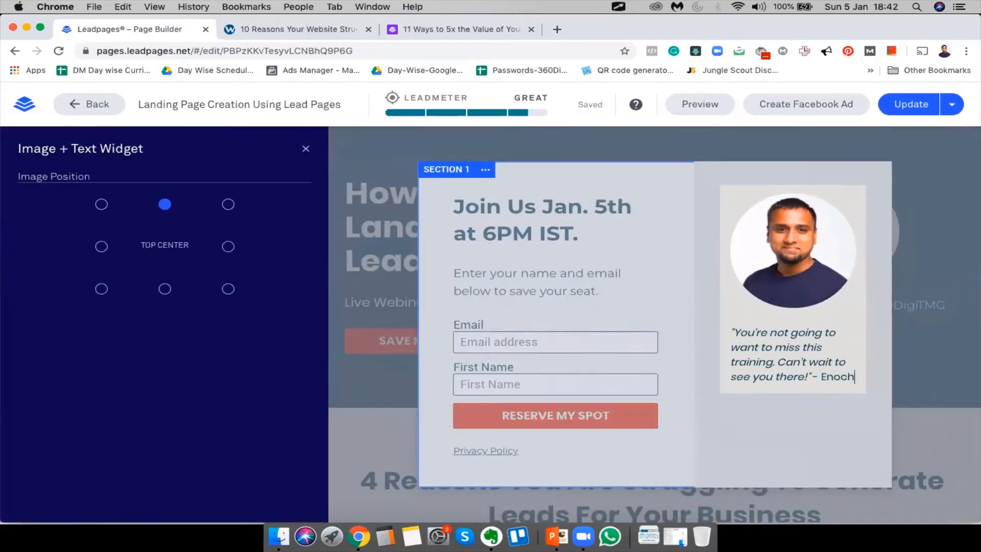
Open the link settings of the pop-up's Privacy Policy text
left_click(579, 450)
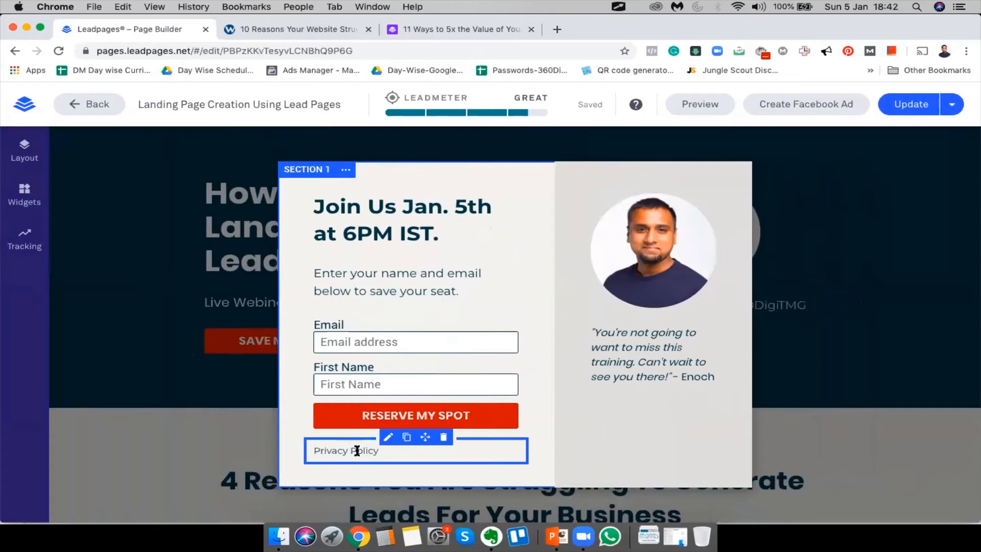
left_click(388, 439)
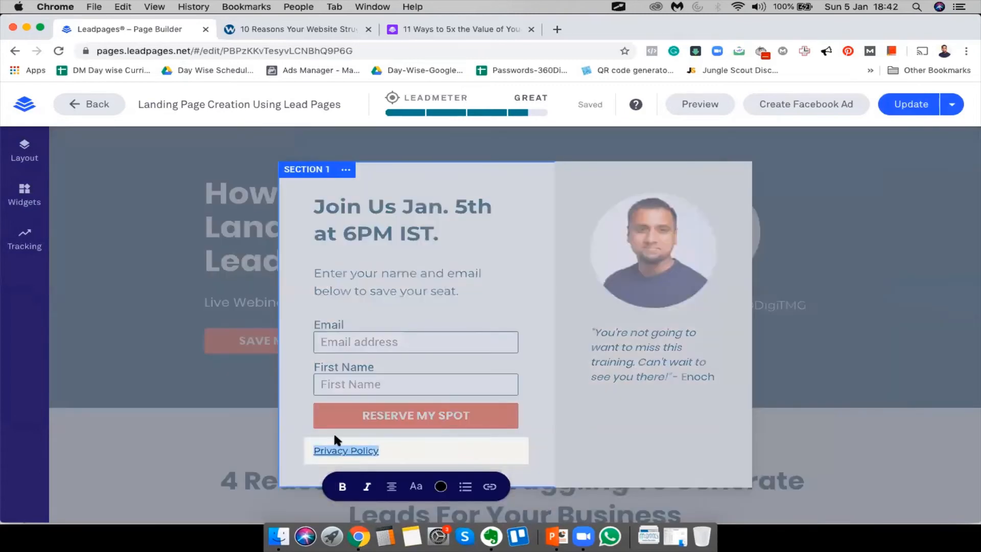
left_click(343, 450)
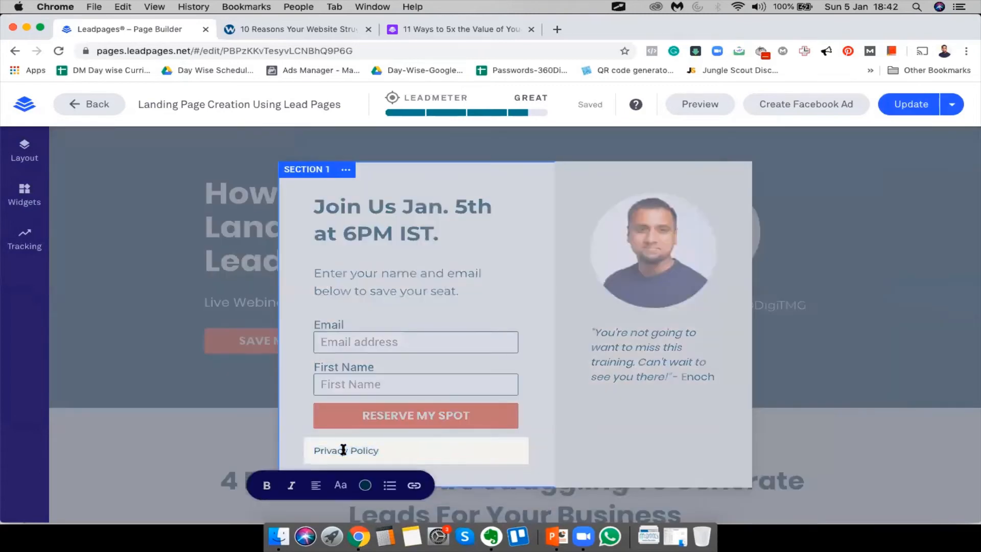
left_click(416, 483)
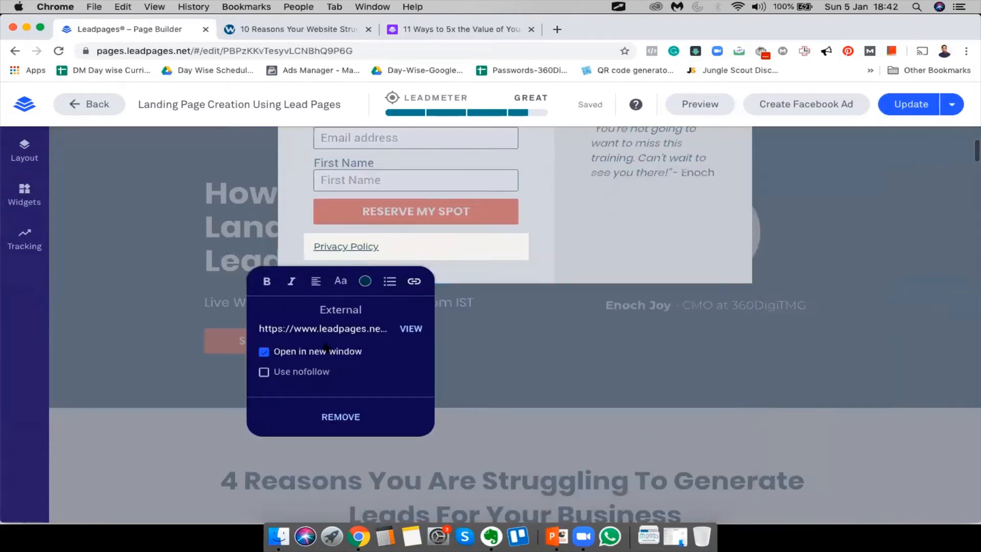
Load 360digitmg.com/privacy/ in a new Chrome tab, then return to the Leadpages builder
left_click(558, 29)
type("360digitmg.com")
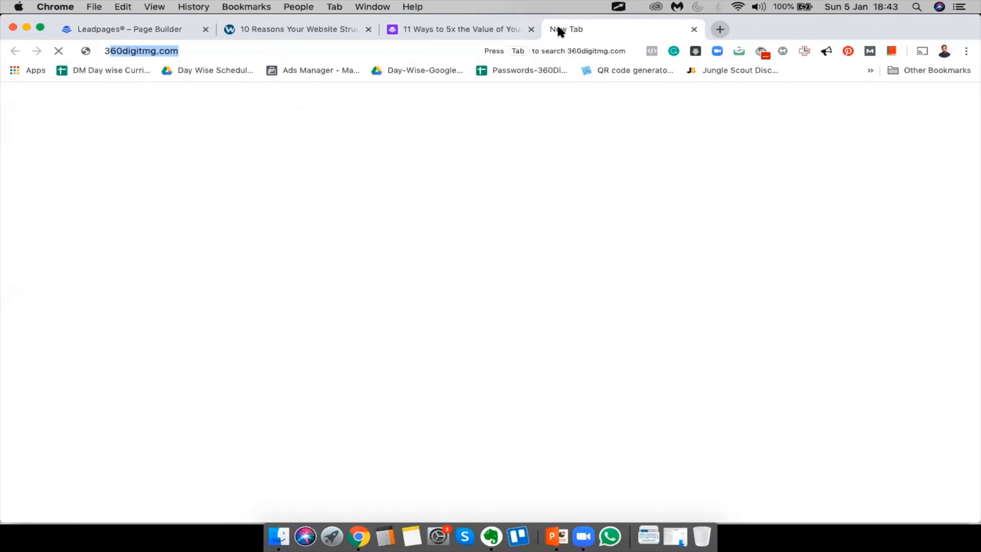
type("/privacy/")
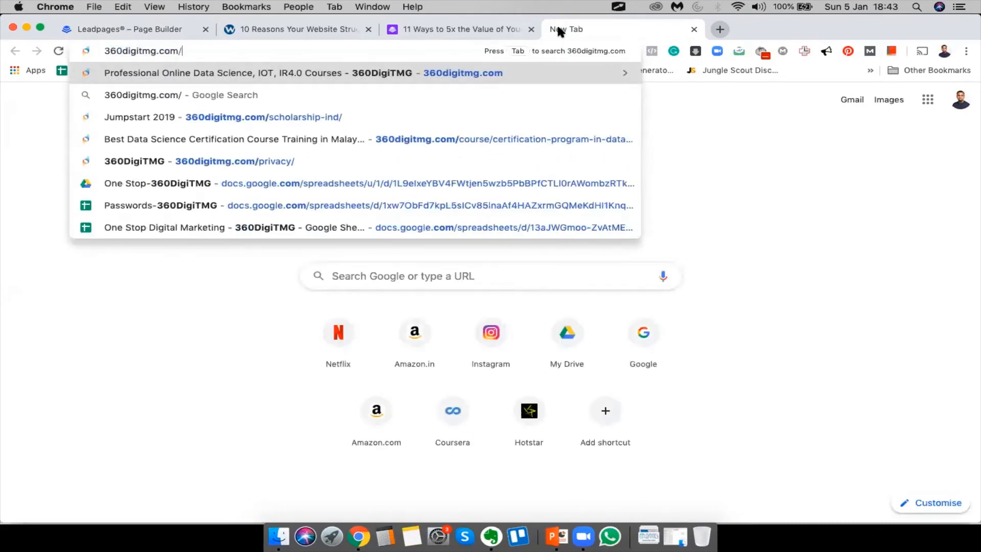
key("super+a")
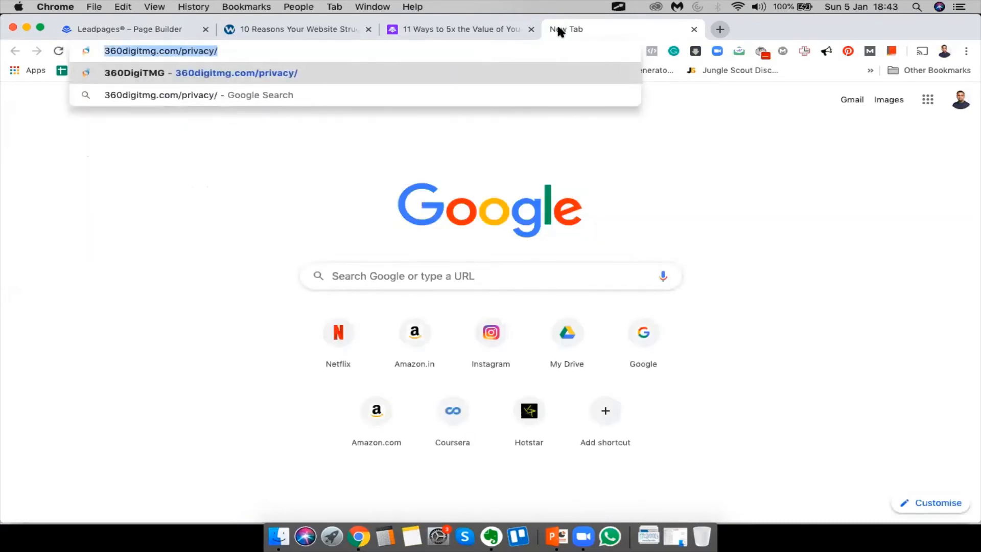
key("Return")
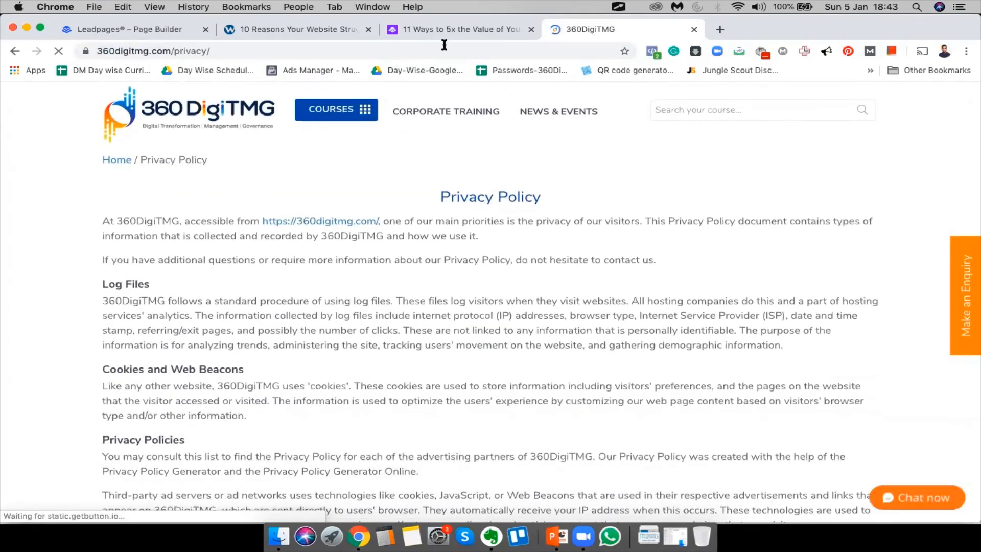
left_click(275, 31)
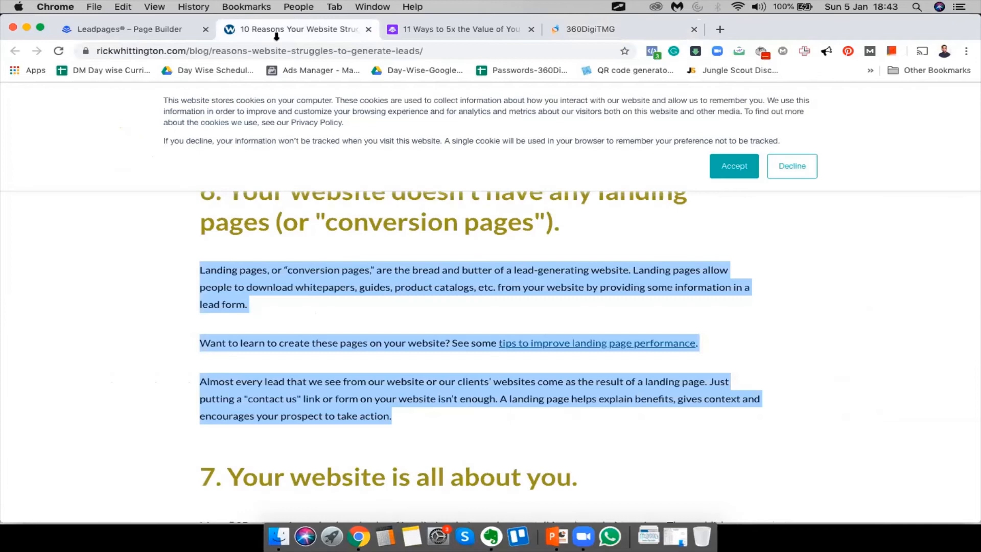
left_click(118, 29)
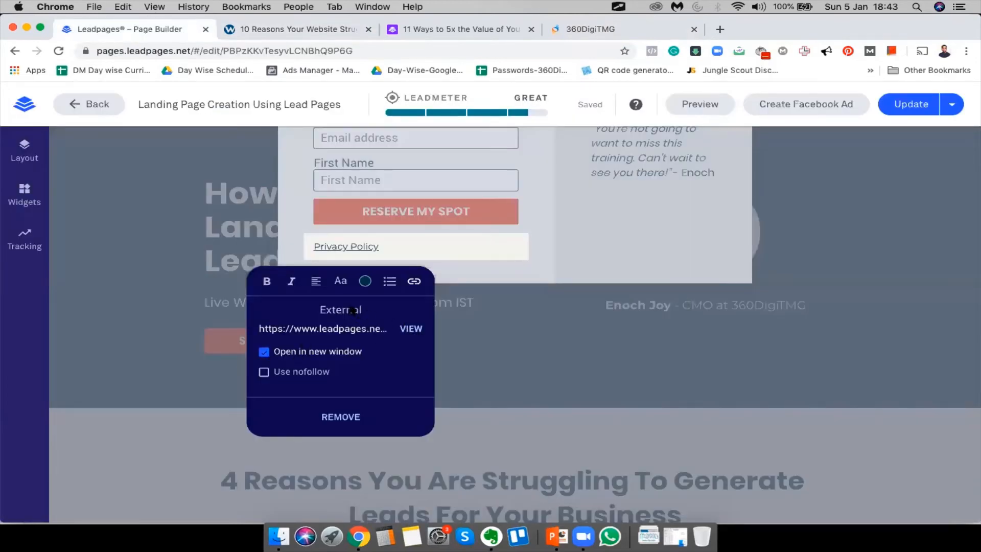
Replace the Privacy Policy link with the external URL 360digitmg.com/privacy/ and save it
left_click(414, 282)
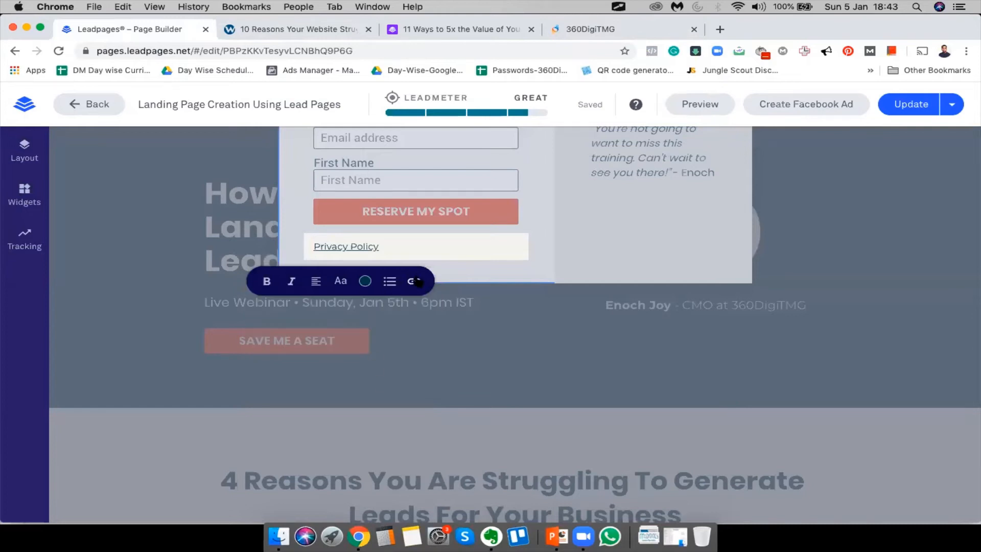
left_click(416, 282)
left_click(332, 415)
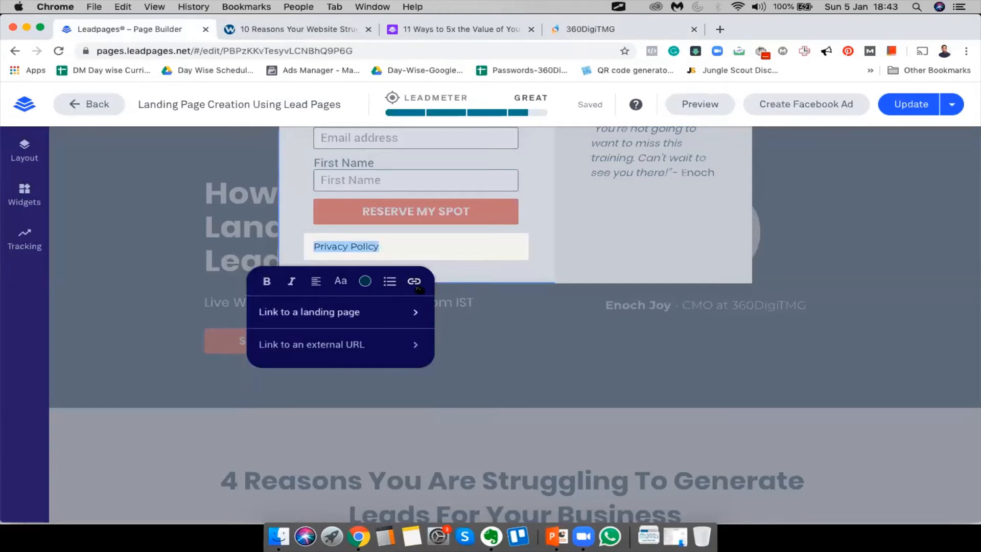
left_click(323, 350)
type("https://360digitmg.com/privacy/")
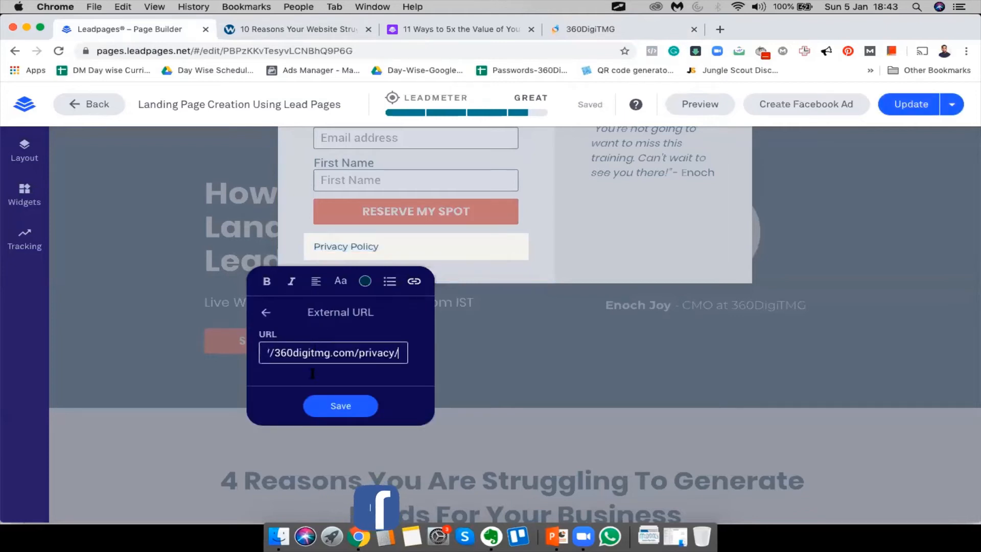
left_click(349, 407)
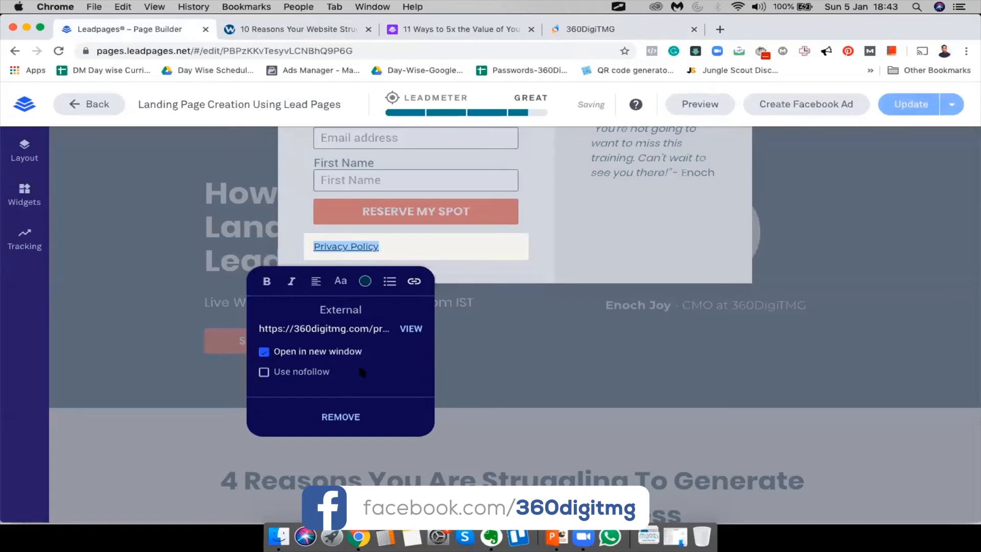
left_click(520, 400)
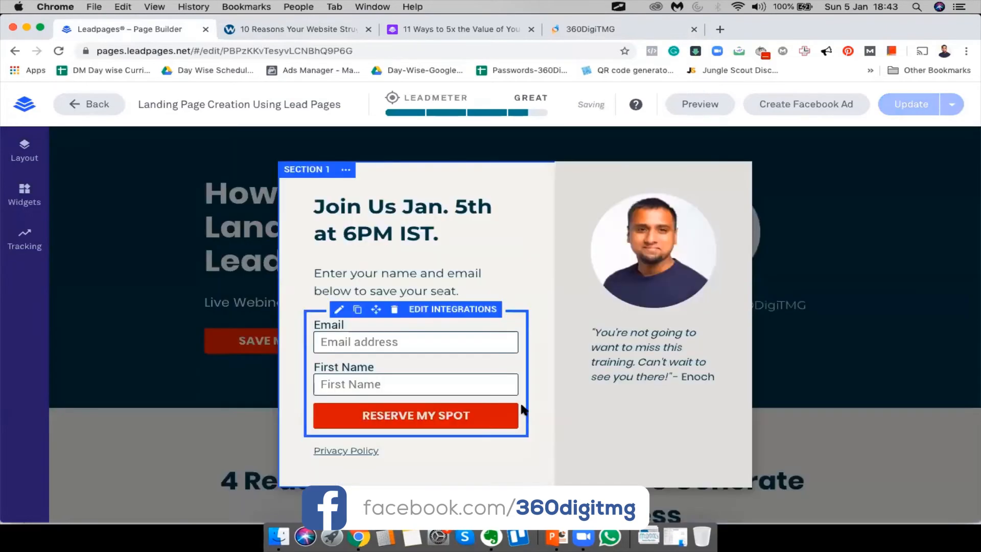
Close the pop-up editor to view the full landing page
left_click(901, 280)
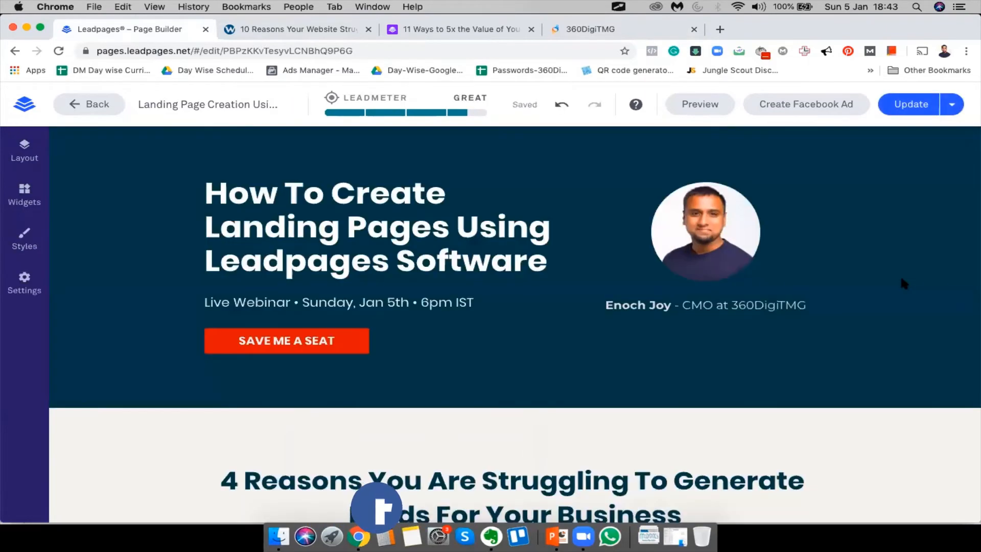
scroll(490, 343, "down", 15)
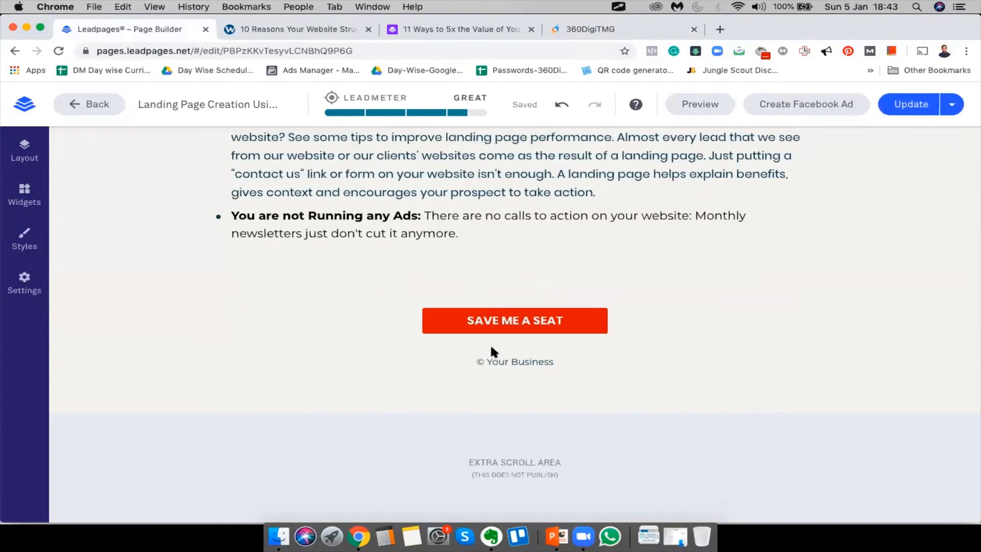
scroll(489, 344, "up", 15)
Save the page's SEO settings, titled '11 Ways to 5x the Value of Your Leads', and publish the update
left_click(24, 284)
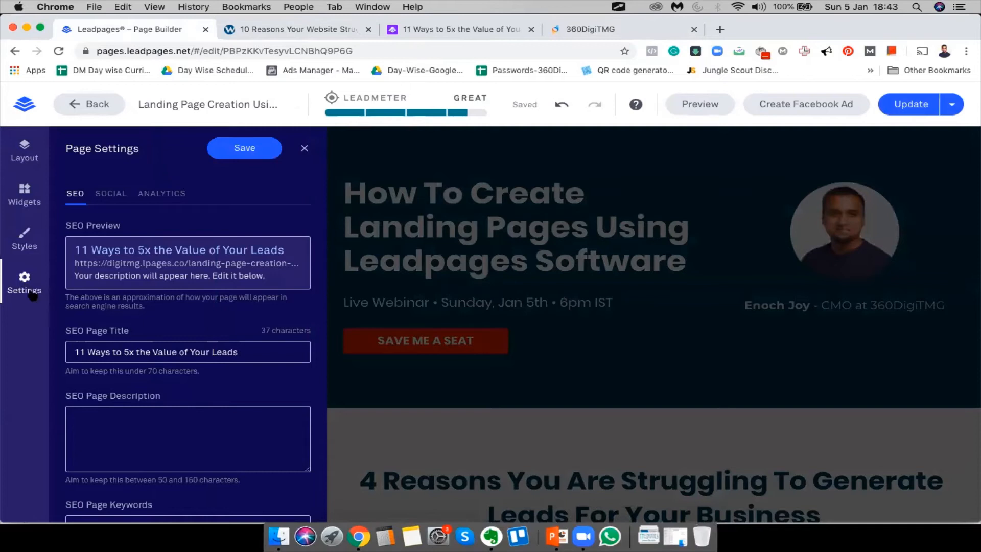
scroll(189, 456, "down", 2)
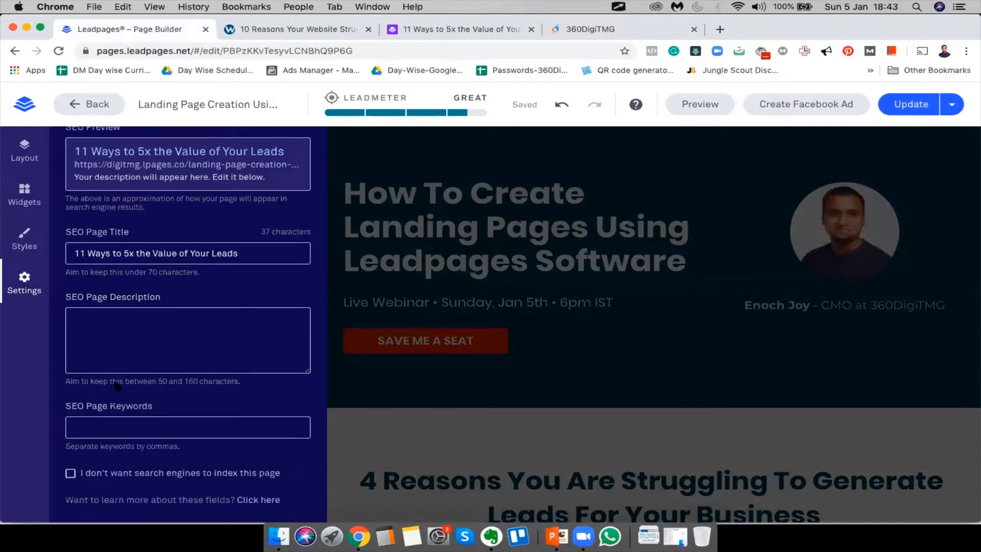
scroll(171, 332, "up", 2)
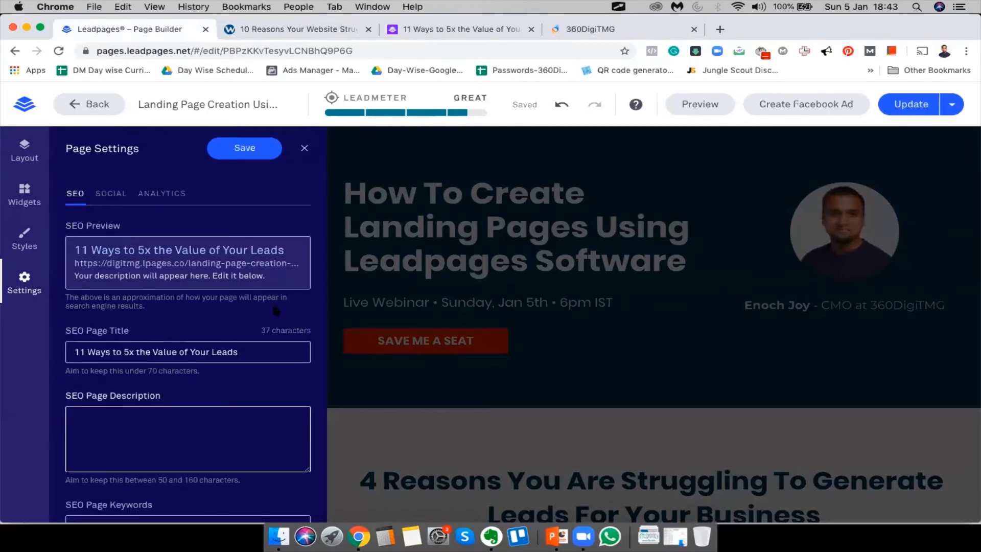
left_click(265, 148)
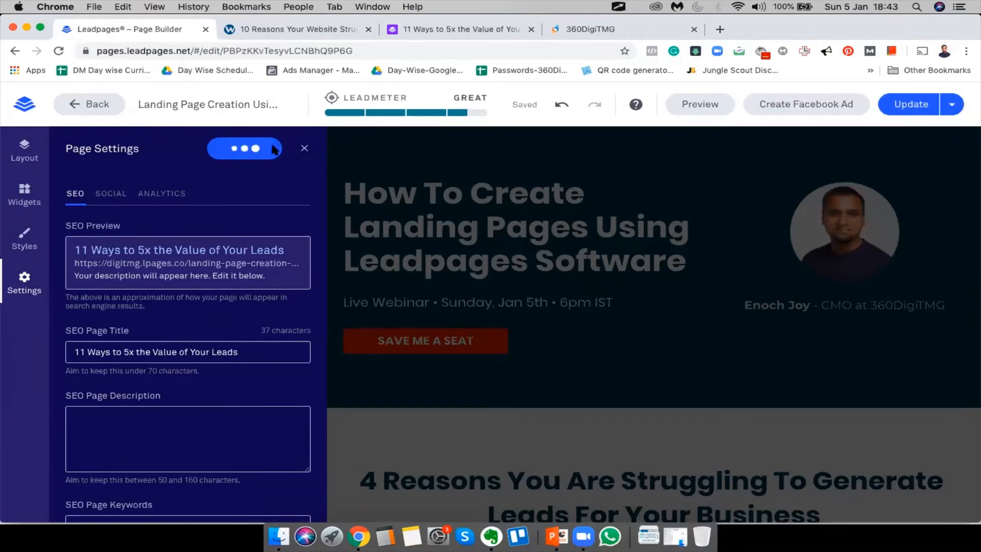
left_click(912, 105)
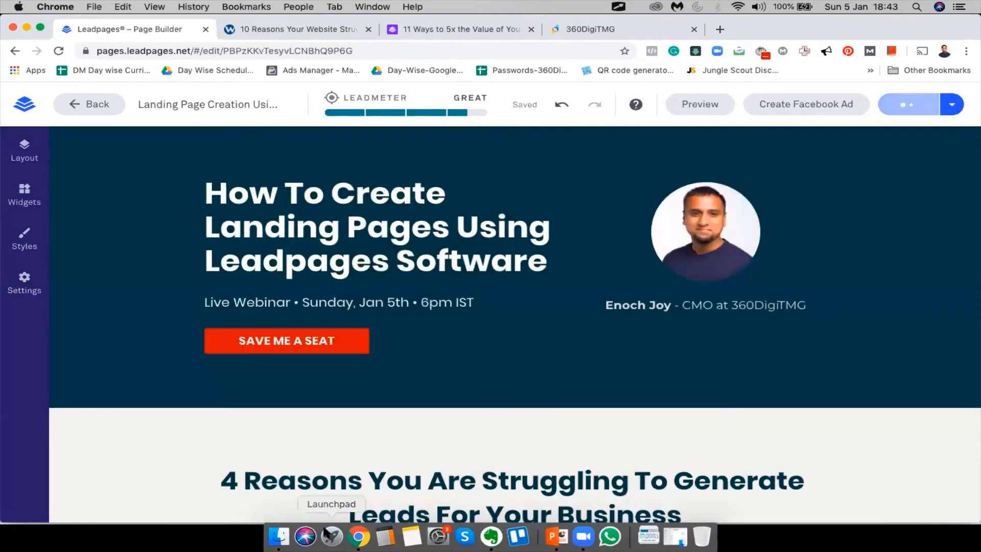
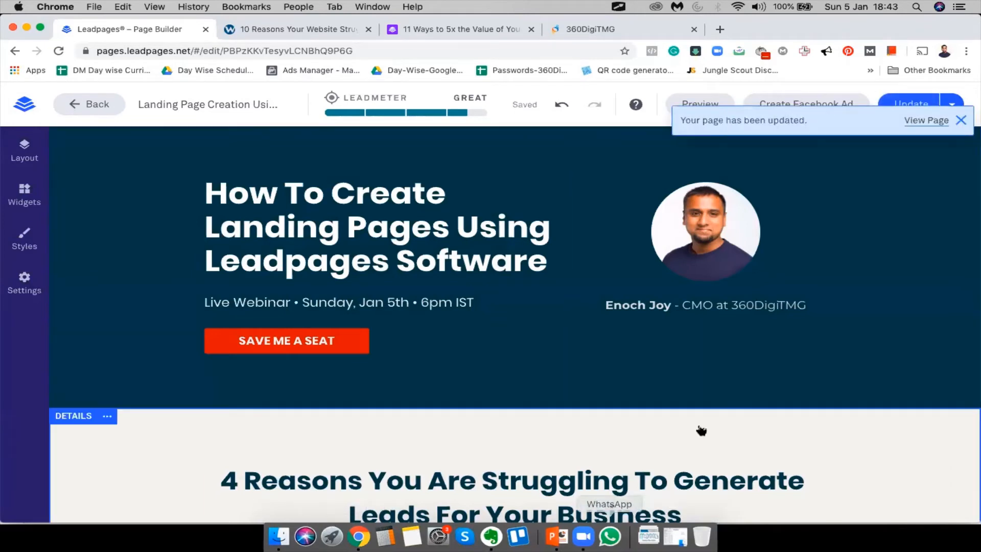
Open the published landing page in a new tab, close the old blog tab, and review it
left_click(929, 120)
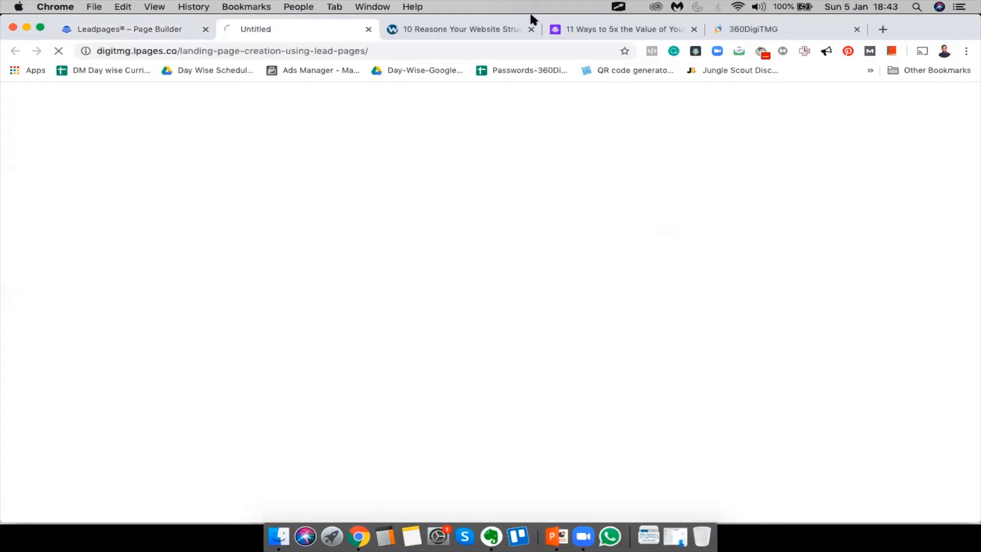
left_click(693, 29)
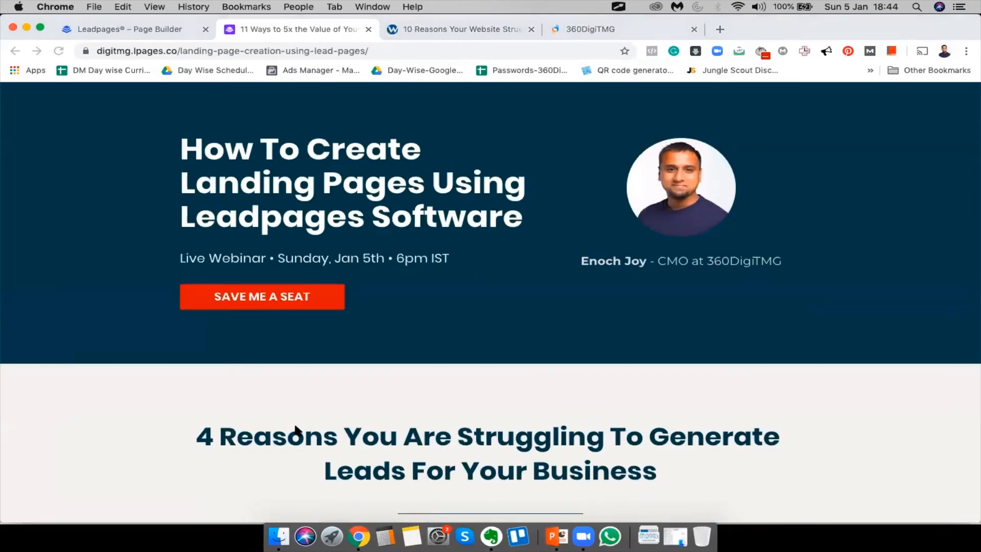
scroll(578, 394, "down", 6)
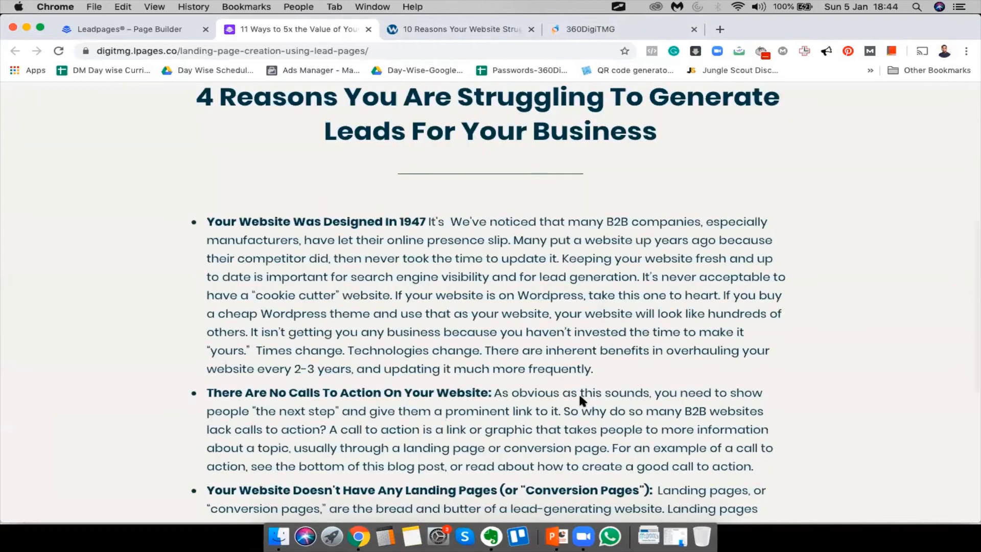
scroll(579, 396, "up", 6)
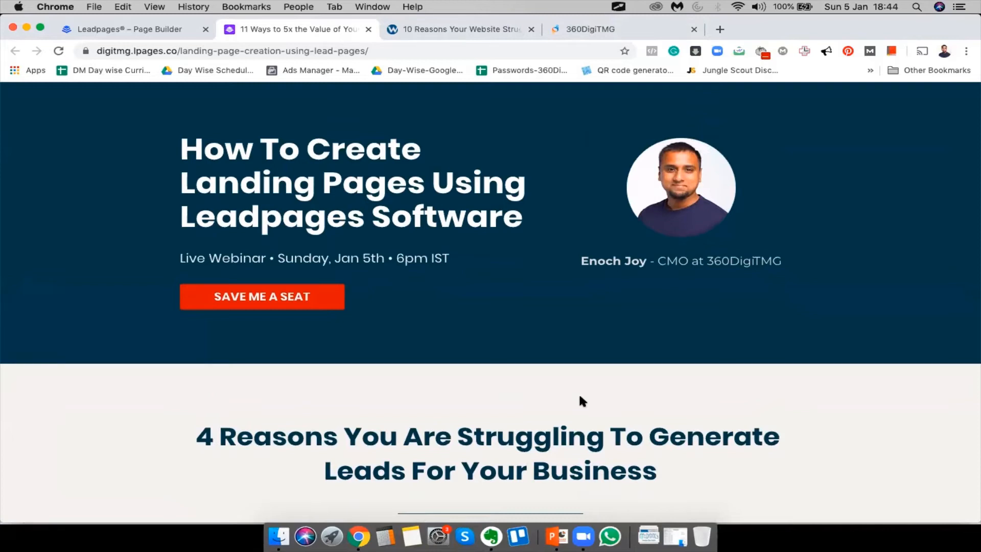
scroll(579, 396, "down", 12)
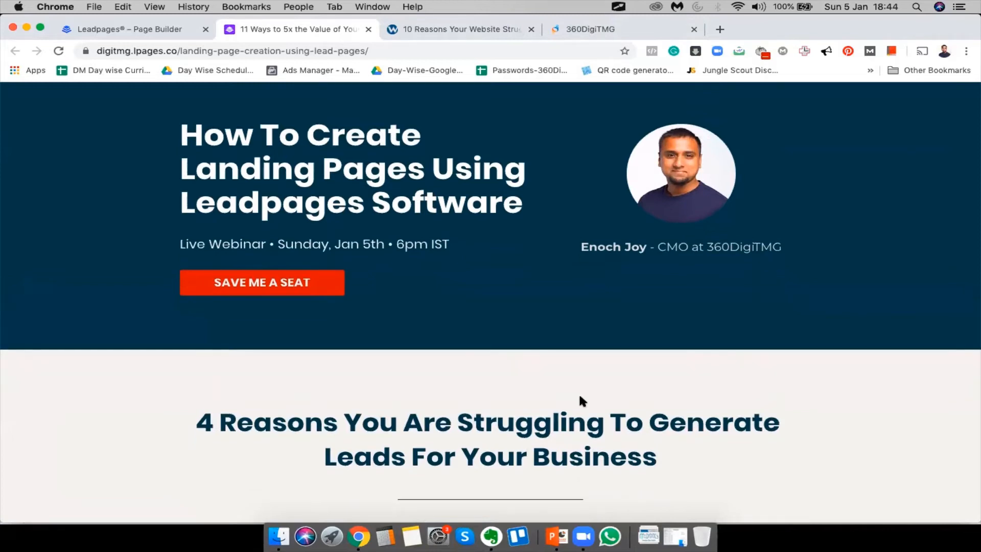
Select the '© Your Business' footer text on the live page, then return to the builder's footer
left_click_drag(462, 471, 558, 471)
double_click(476, 471)
double_click(500, 471)
left_click(90, 28)
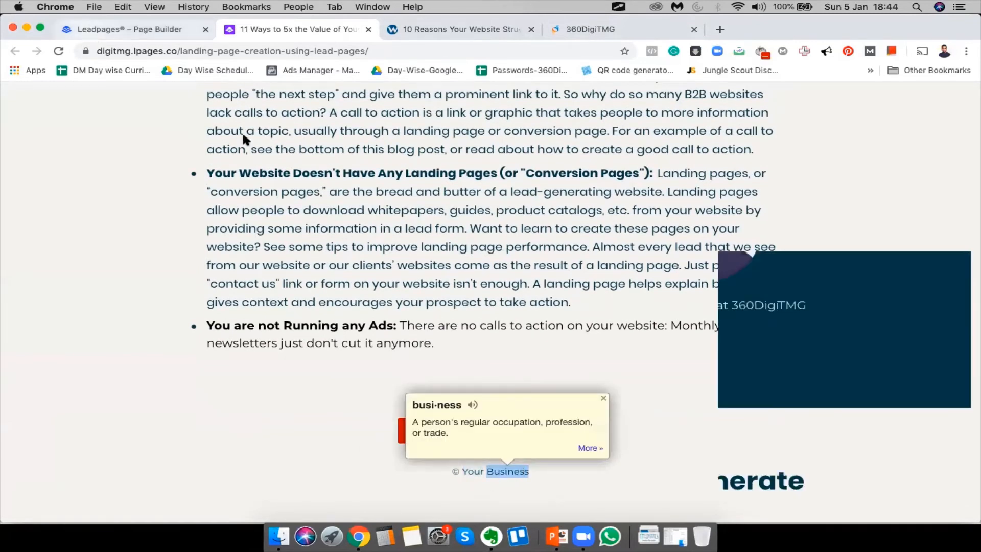
scroll(455, 348, "down", 15)
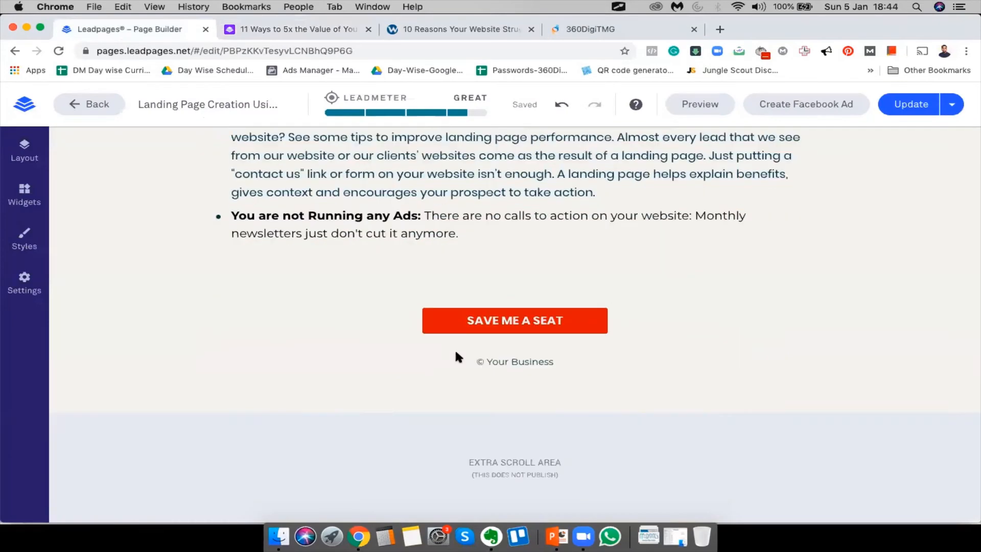
Change the footer text from 'Your Business' to '360DigiTMG'
left_click(529, 363)
left_click_drag(492, 360, 652, 370)
key("BackSpace")
type("360")
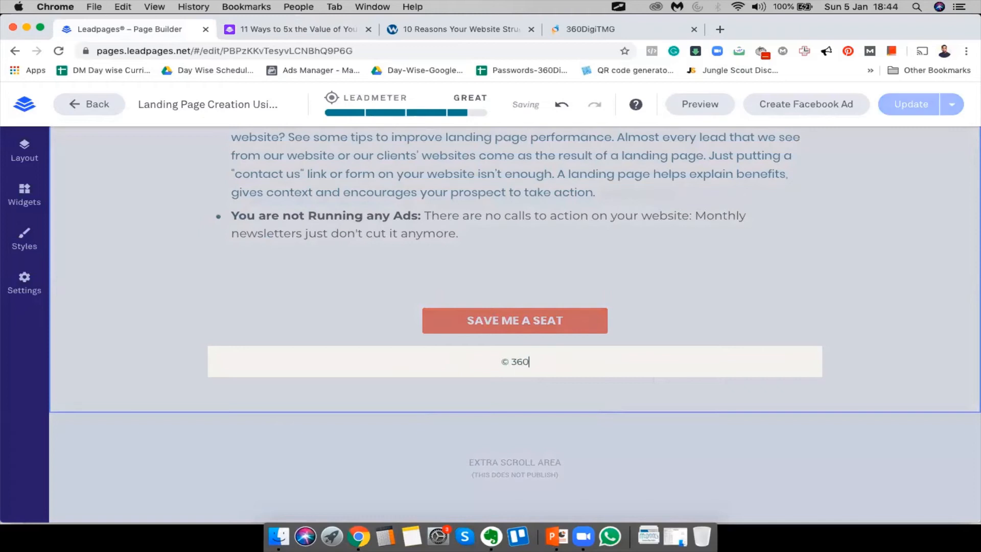
type("DigiTMG")
left_click(419, 414)
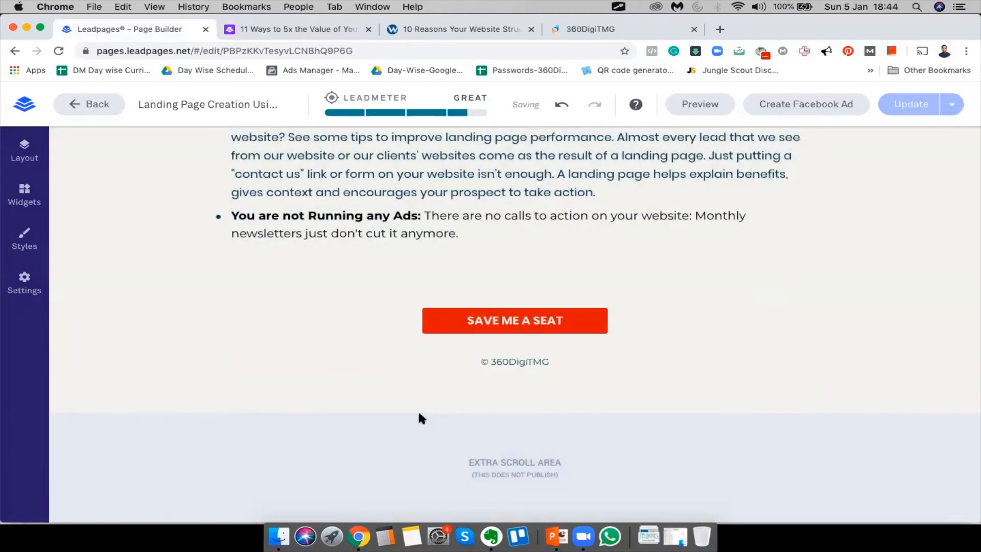
Publish the update, check the live page, and dismiss the page-updated notice
scroll(420, 418, "up", 20)
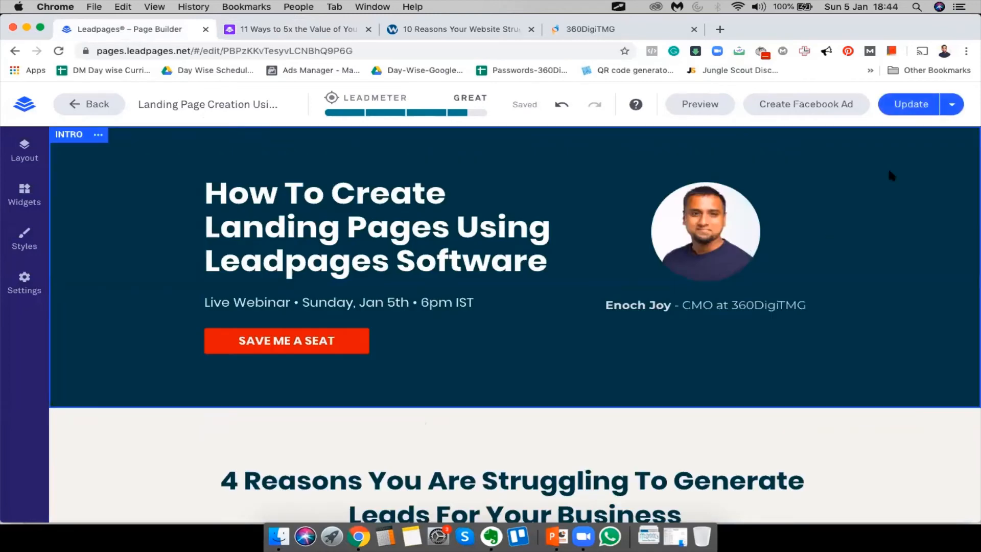
left_click(895, 100)
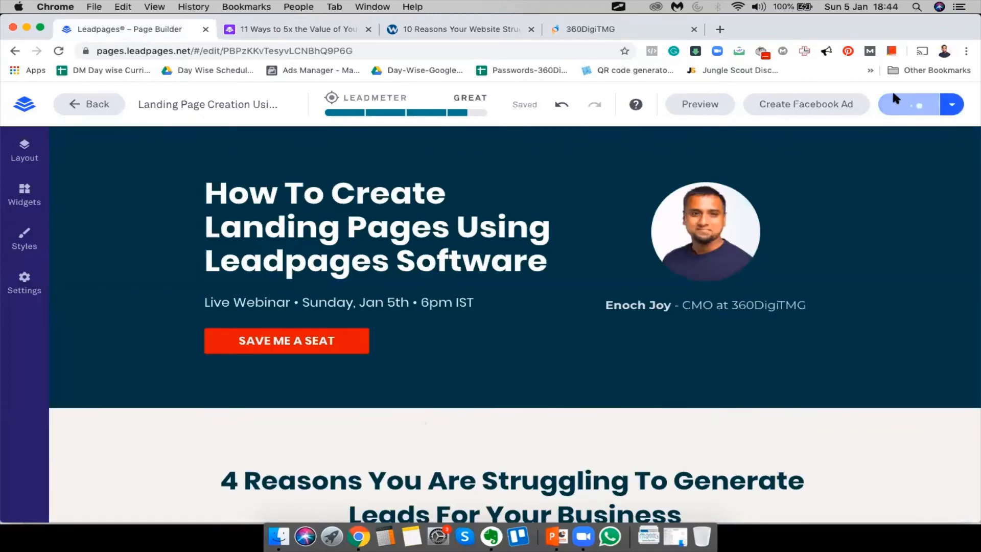
left_click(294, 23)
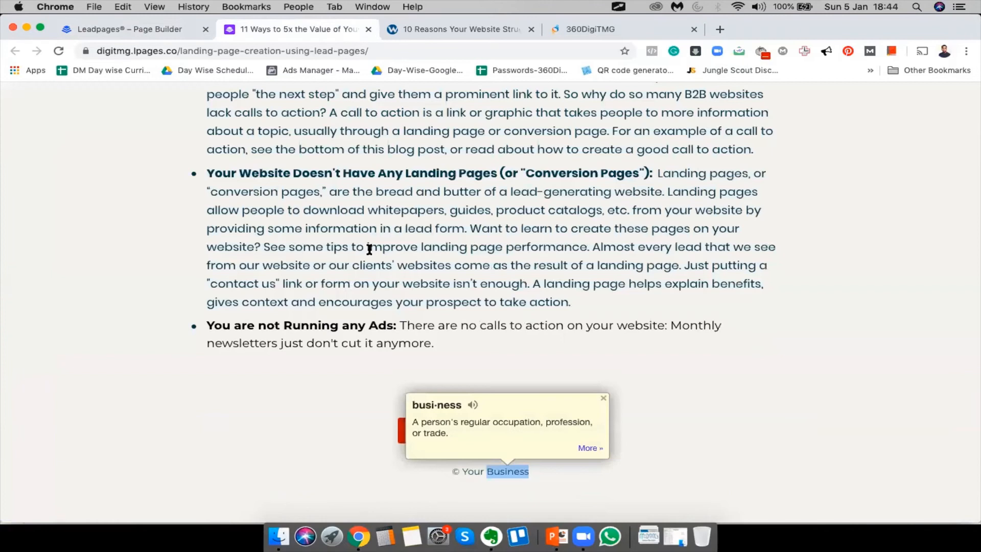
scroll(369, 249, "up", 20)
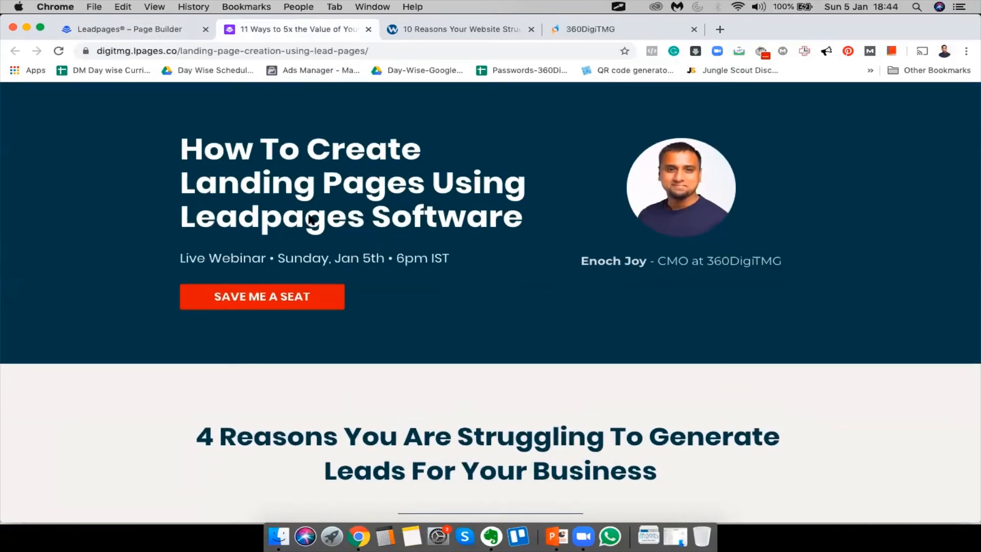
left_click(122, 32)
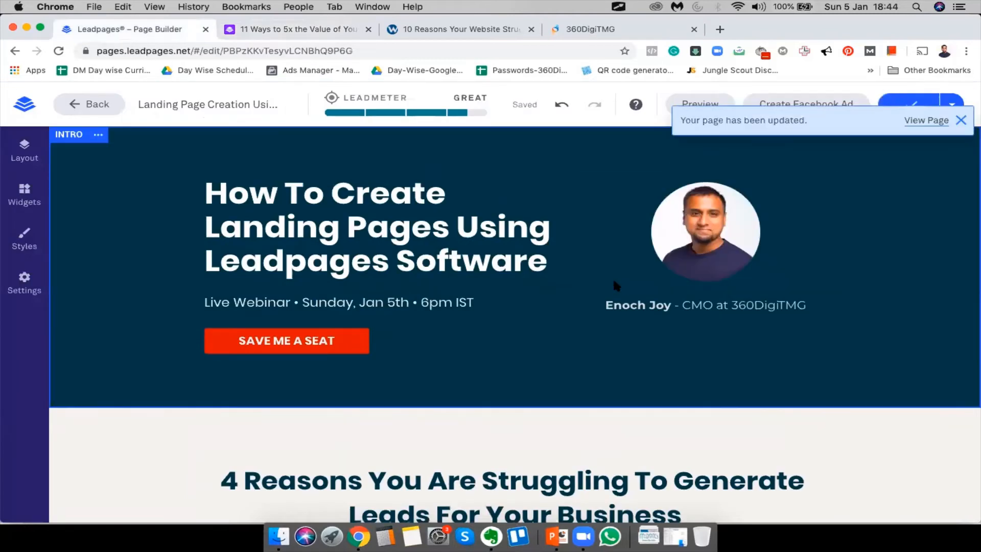
left_click(961, 120)
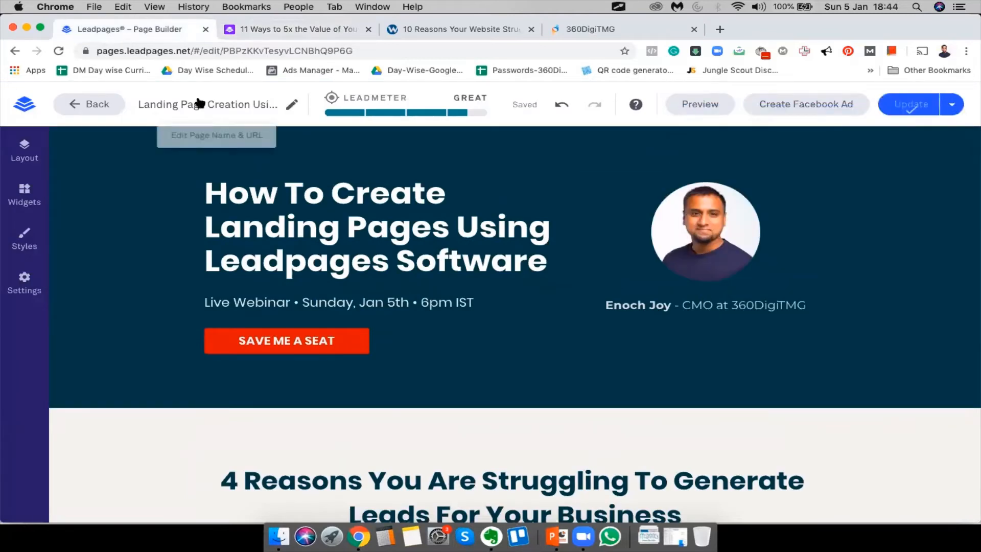
Leave the editor and go back to the full templates gallery
left_click(90, 103)
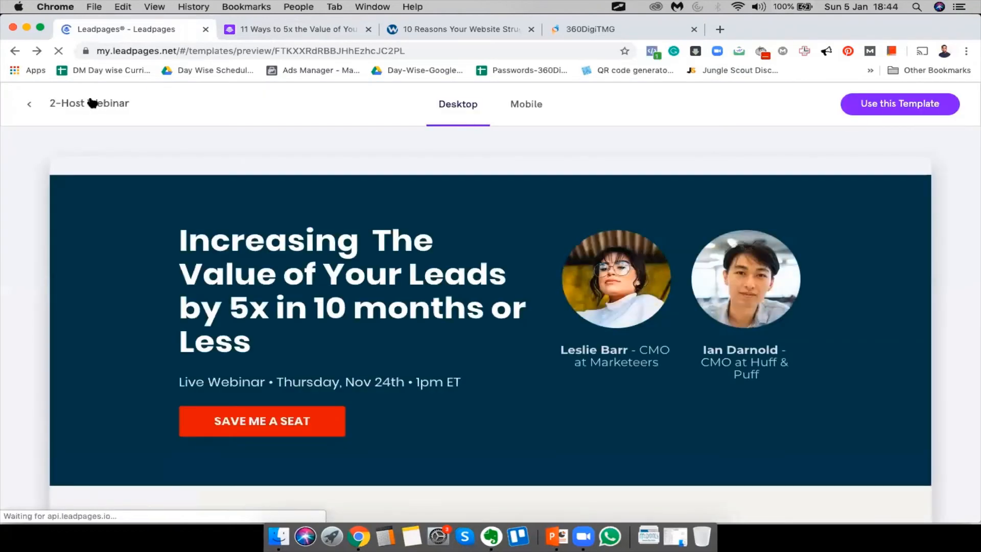
left_click(26, 106)
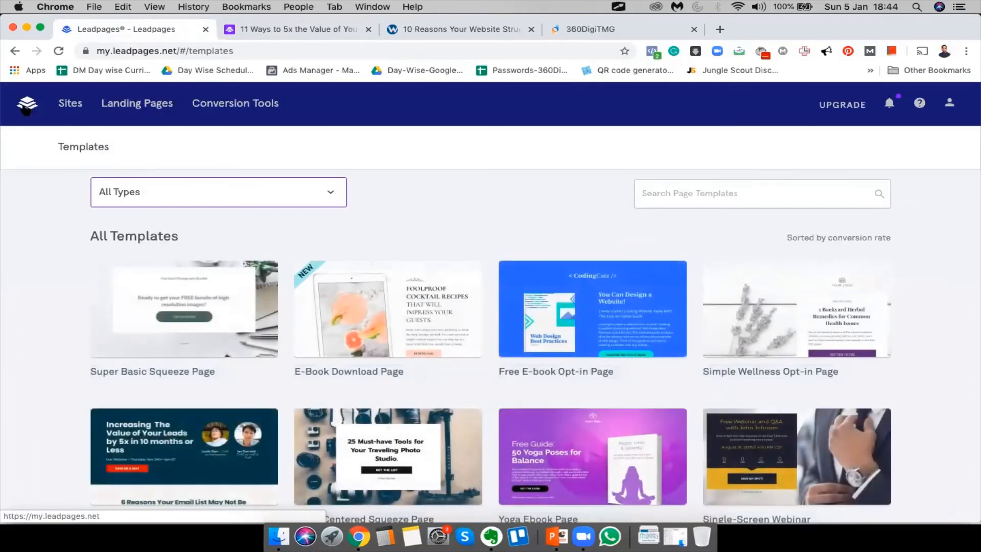
scroll(378, 316, "down", 5)
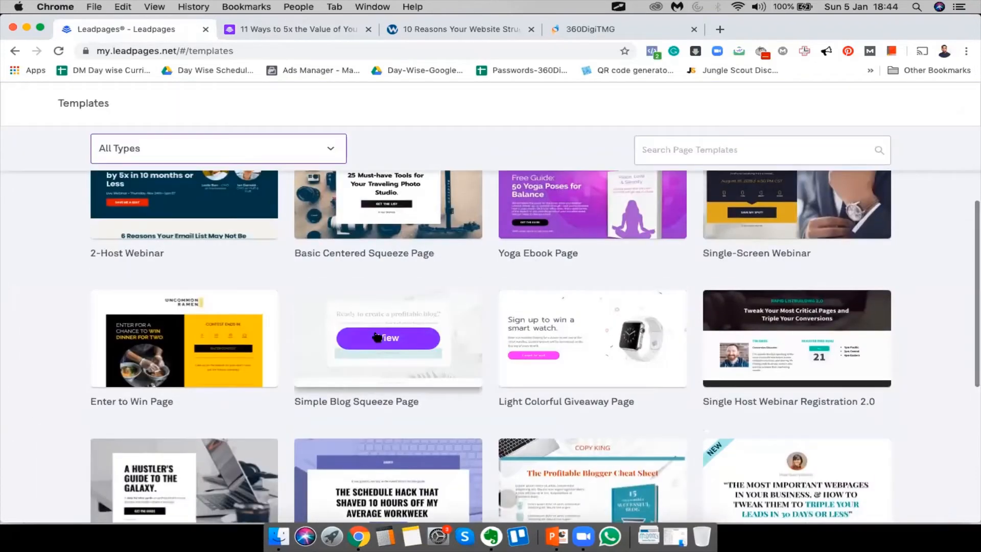
scroll(377, 337, "up", 2)
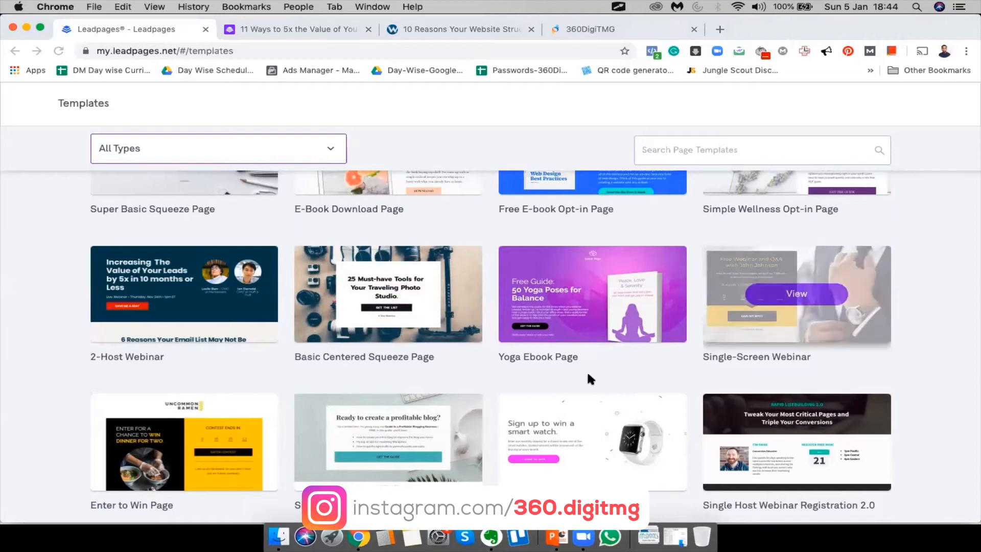
scroll(587, 370, "down", 5)
scroll(586, 370, "down", 4)
Load more templates into the gallery and browse them, ending back at the top
left_click(490, 444)
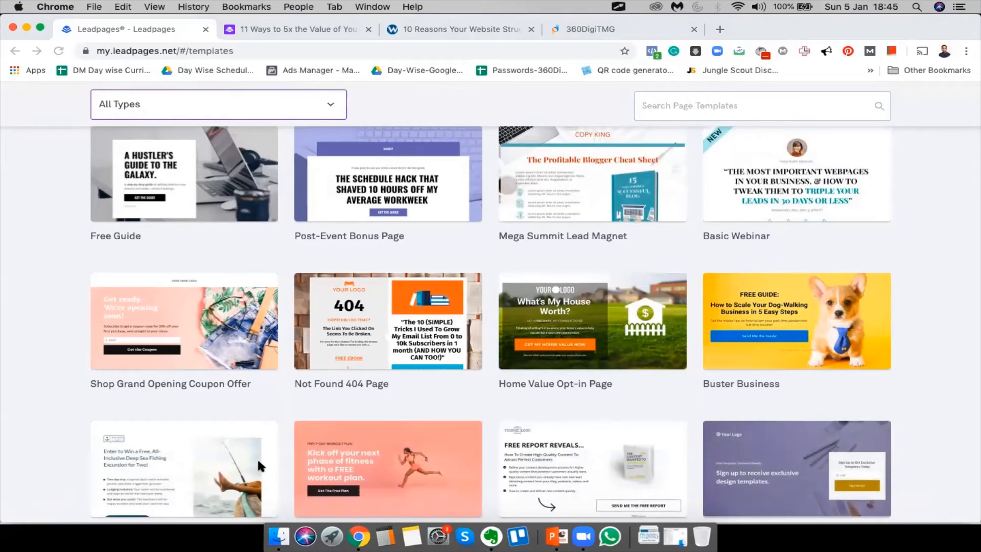
scroll(258, 462, "down", 15)
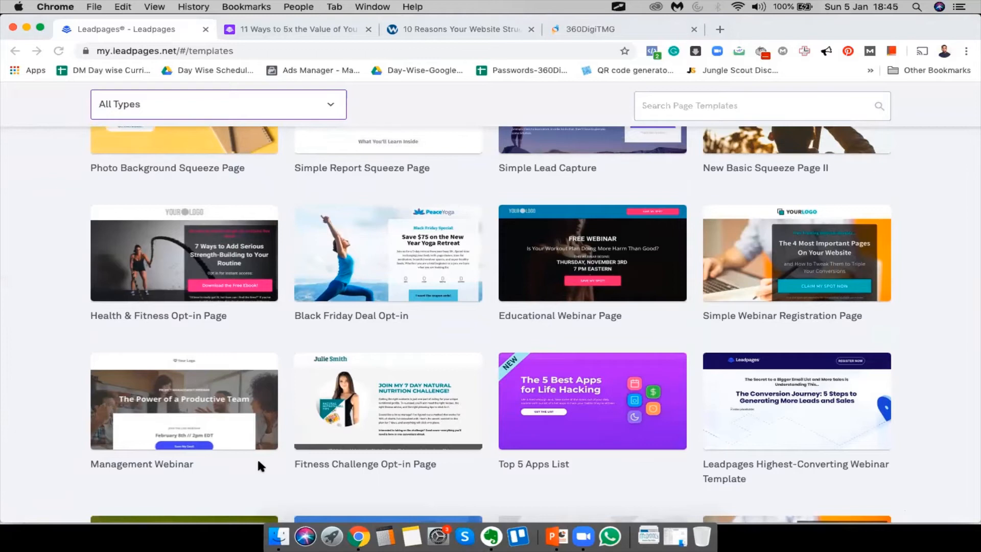
scroll(256, 457, "down", 5)
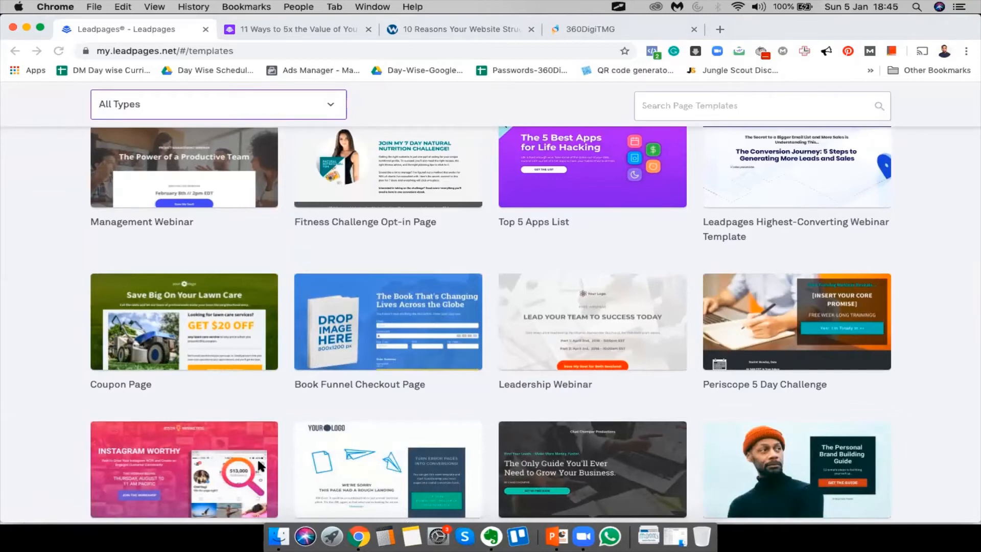
scroll(261, 465, "down", 10)
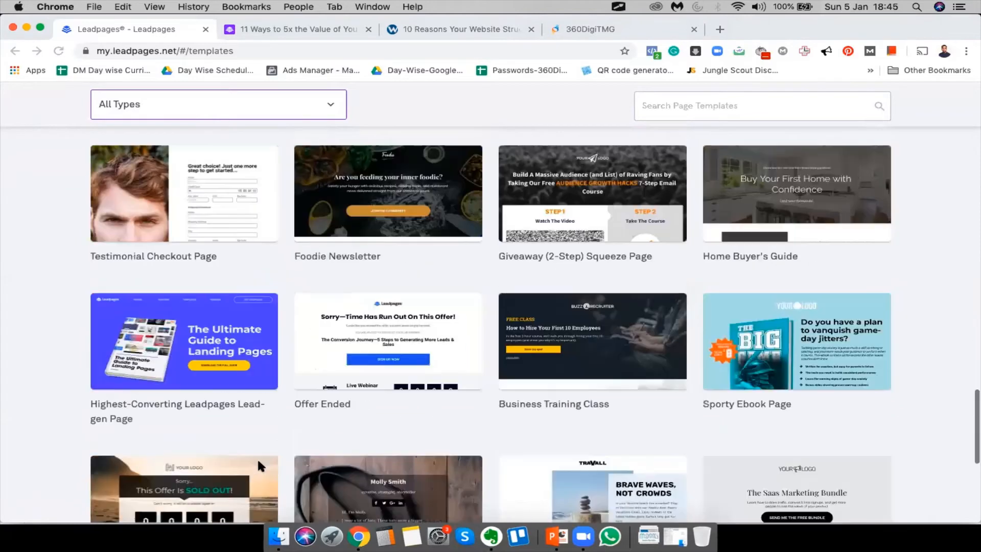
scroll(261, 465, "up", 1)
scroll(256, 458, "down", 5)
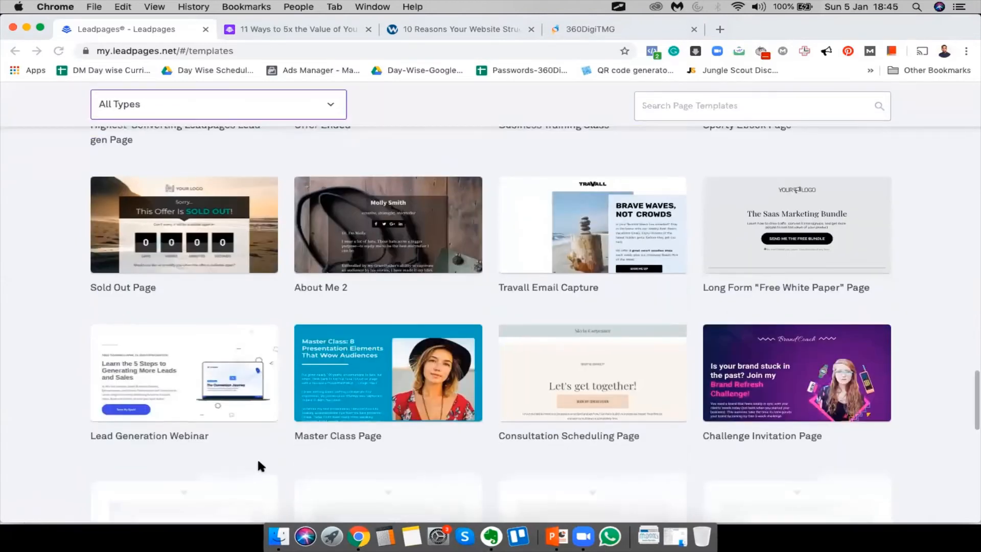
scroll(258, 461, "up", 15)
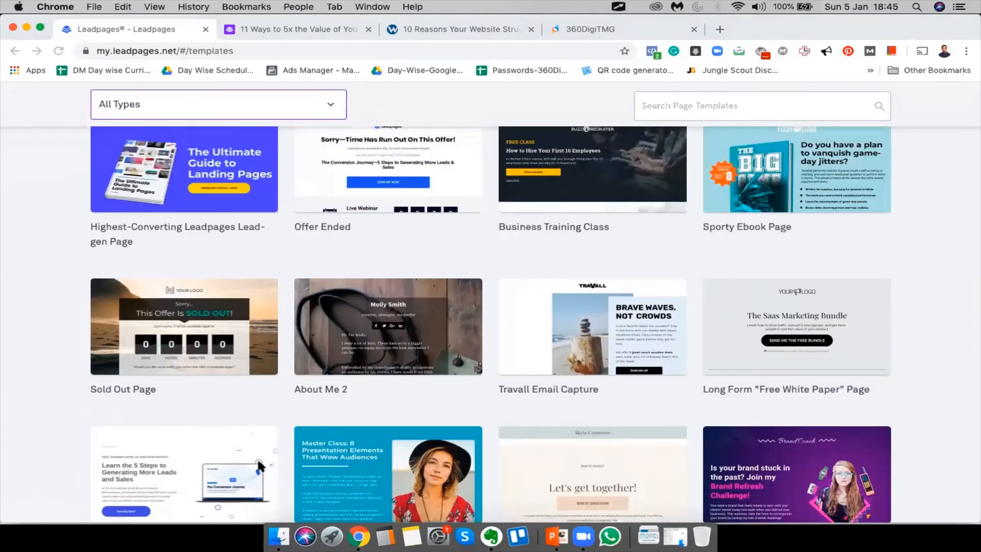
scroll(256, 458, "up", 10)
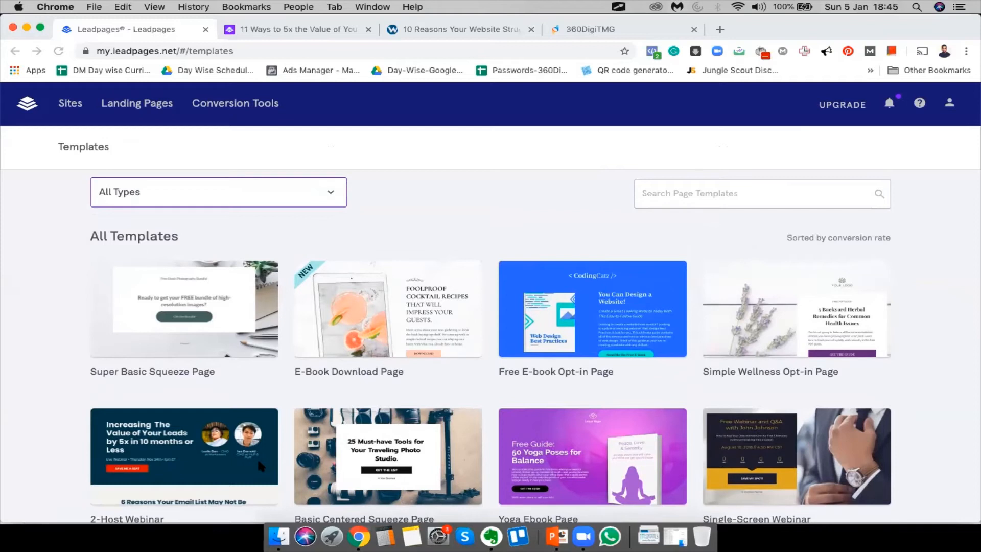
Scroll through the All Types templates, past Black Friday Deal Opt-in and the webinar templates
scroll(256, 457, "down", 5)
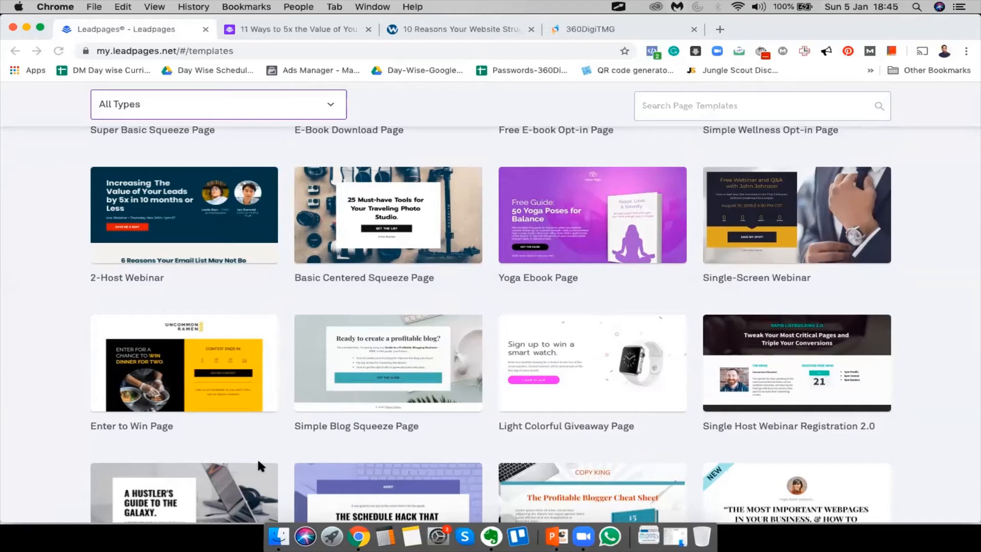
scroll(258, 465, "down", 10)
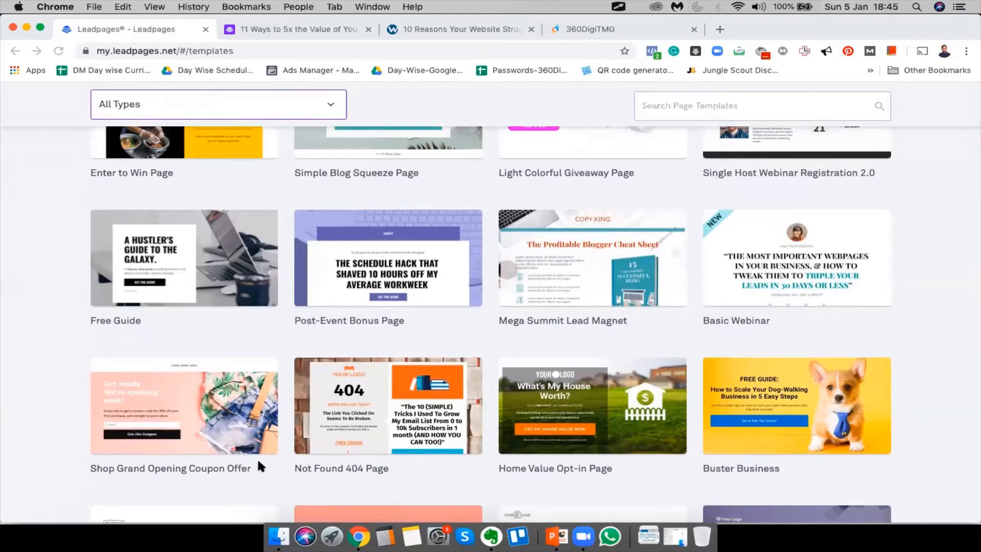
scroll(260, 464, "down", 7)
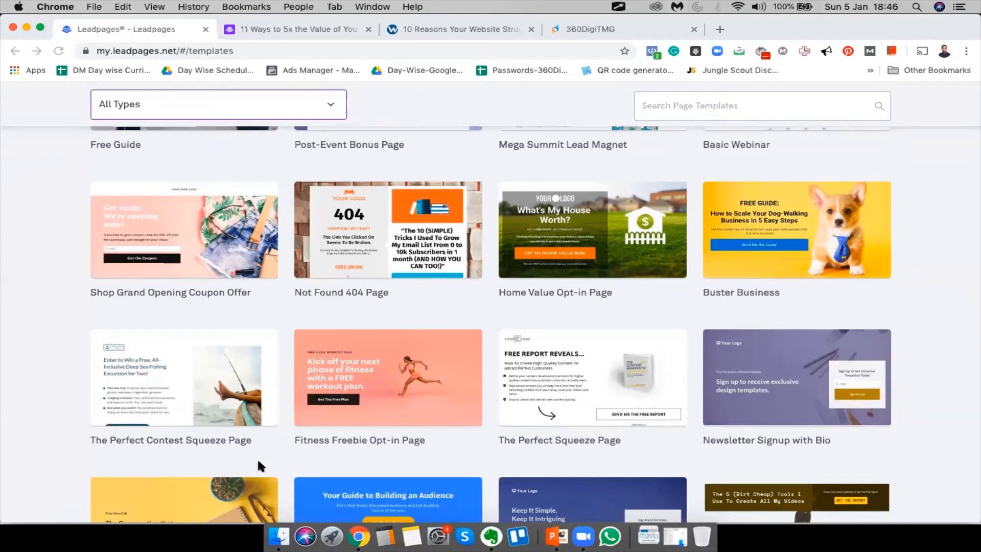
scroll(258, 462, "down", 9)
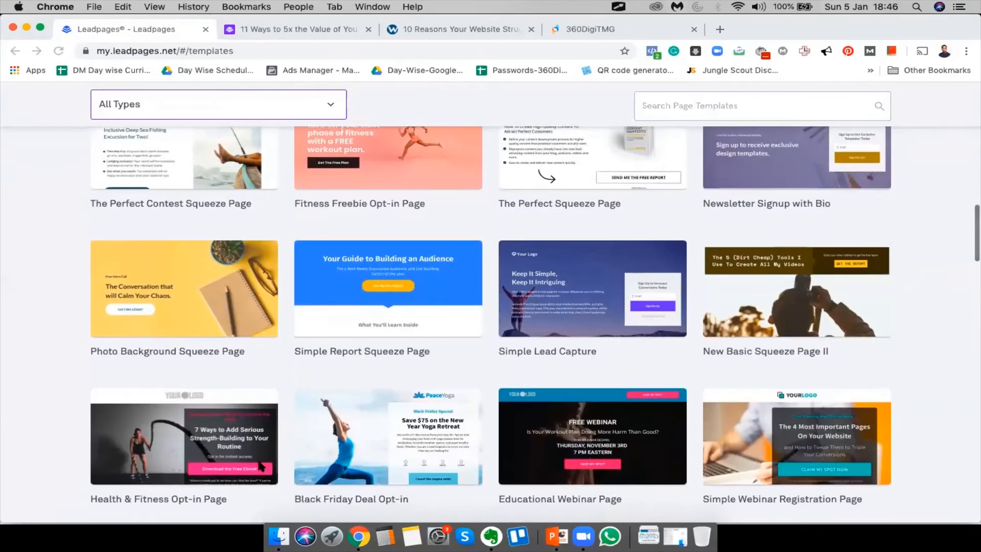
scroll(260, 466, "down", 6)
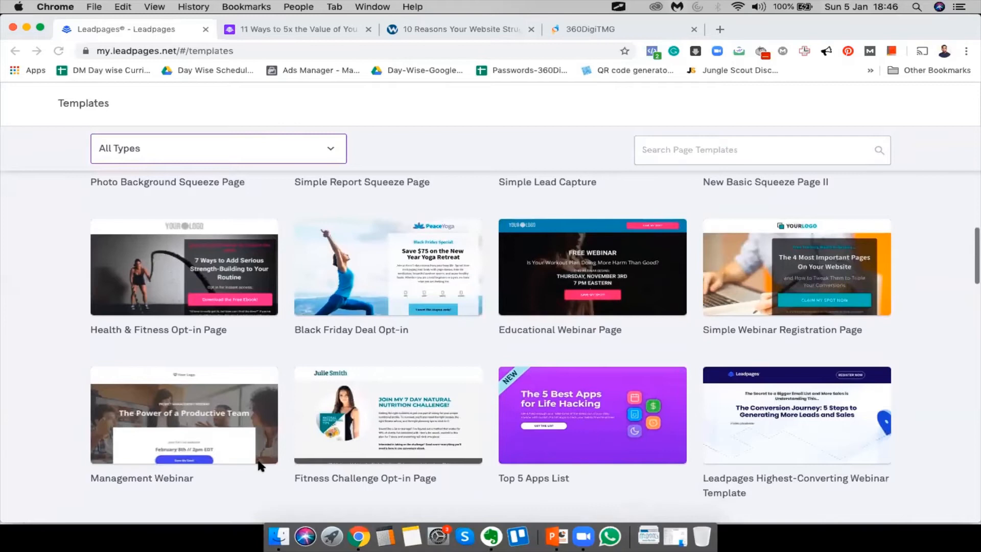
scroll(258, 462, "down", 1)
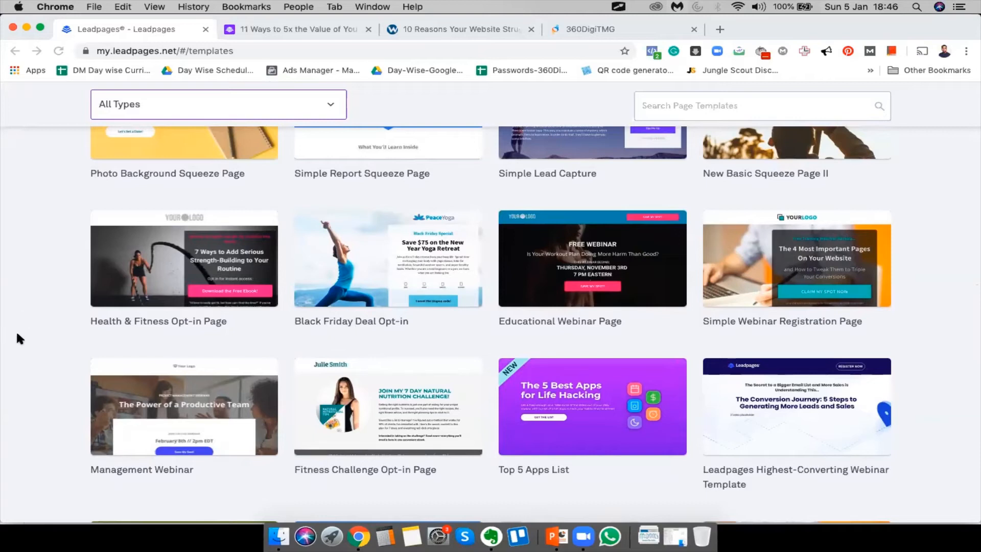
left_click(401, 253)
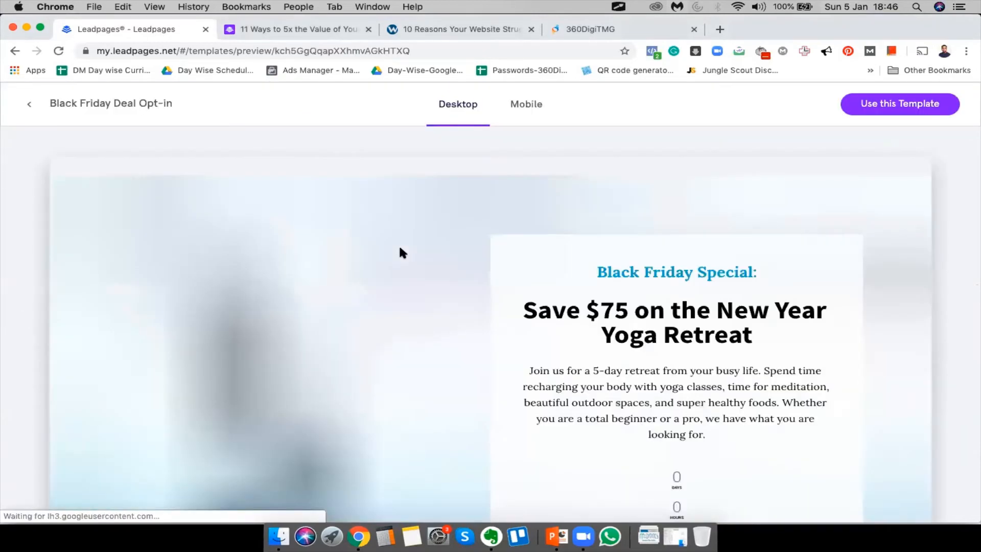
scroll(740, 240, "down", 2)
scroll(738, 233, "down", 2)
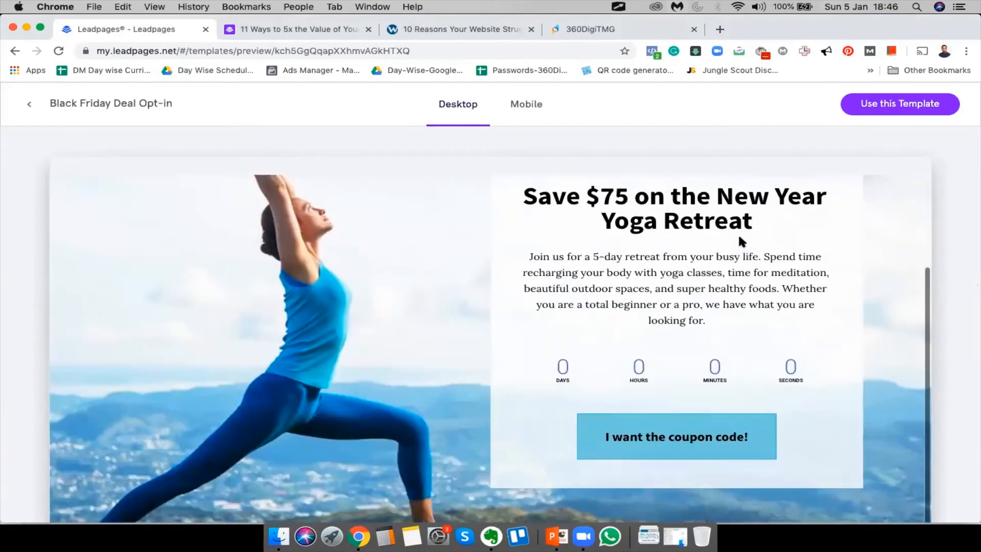
scroll(737, 233, "up", 4)
scroll(738, 232, "down", 4)
scroll(738, 233, "up", 4)
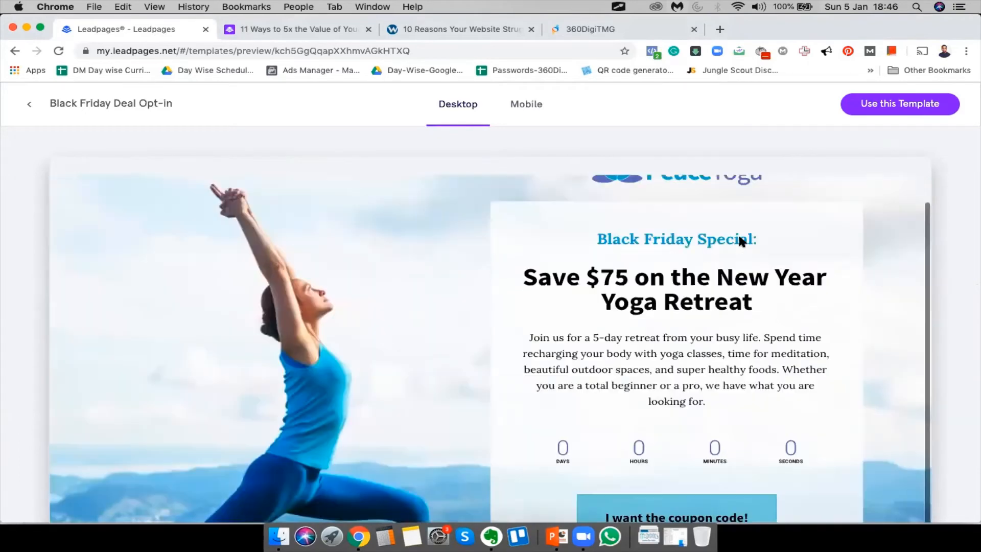
scroll(738, 233, "down", 4)
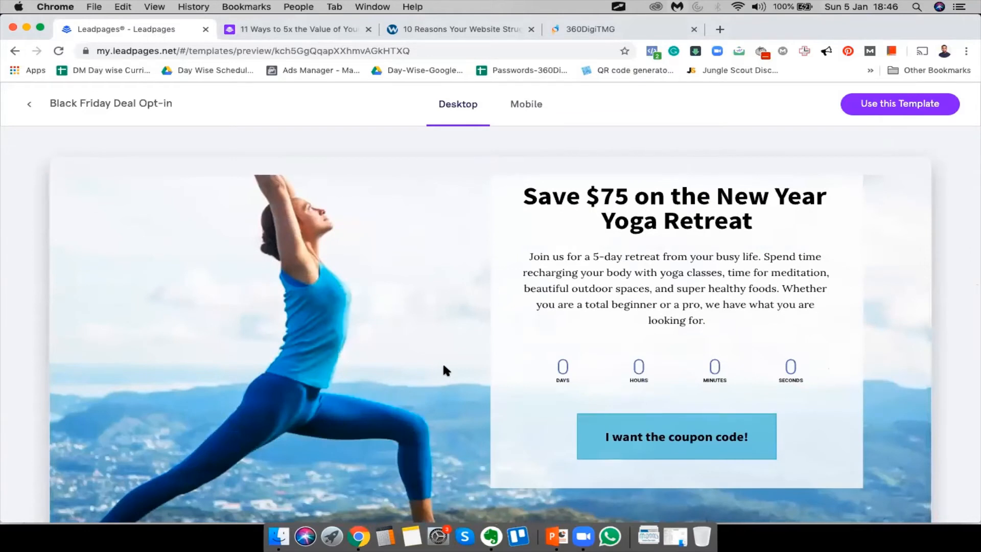
scroll(598, 446, "up", 4)
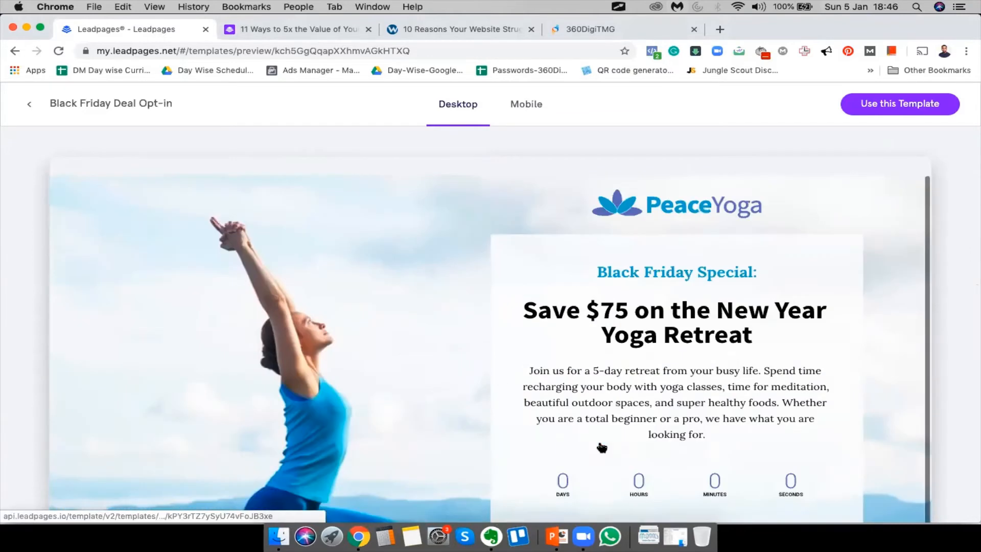
scroll(592, 423, "down", 4)
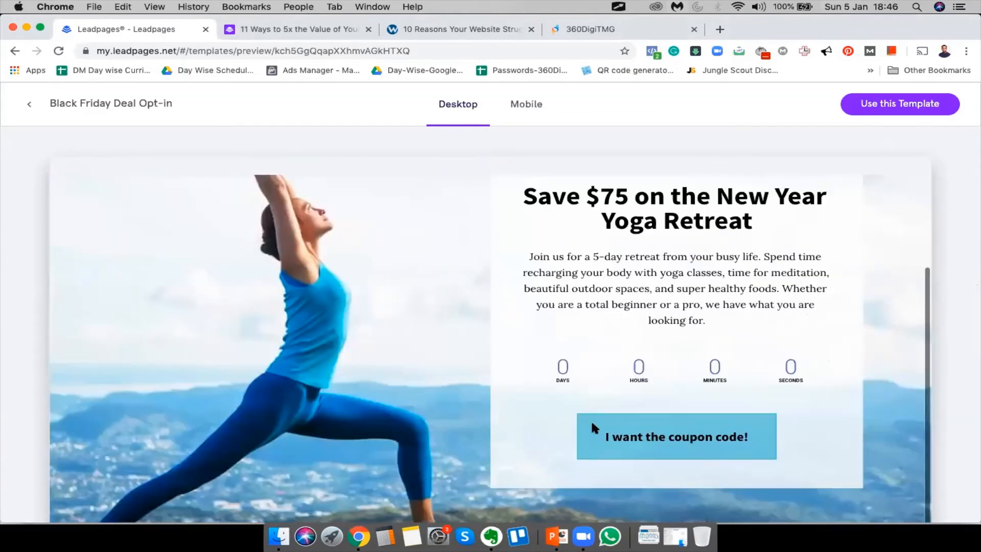
left_click(695, 442)
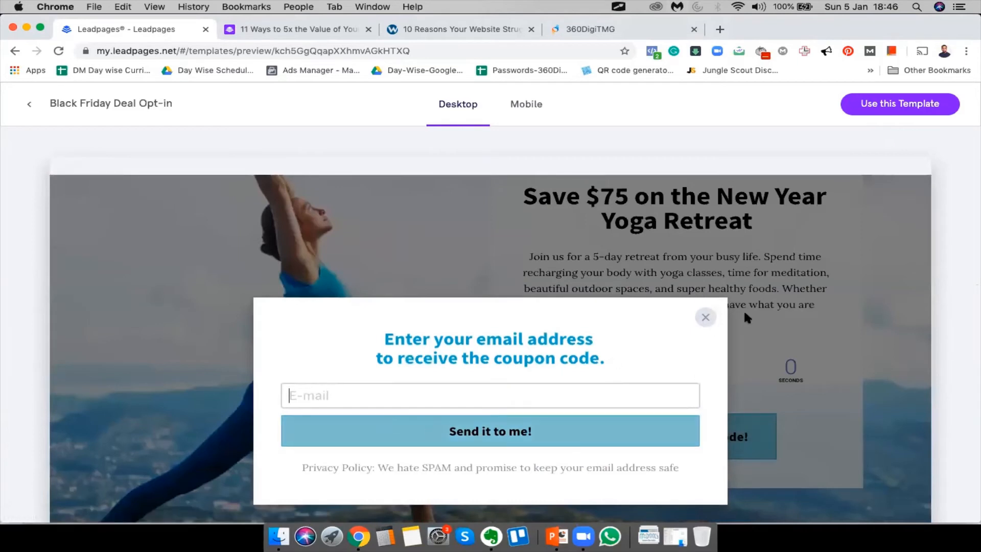
left_click(705, 316)
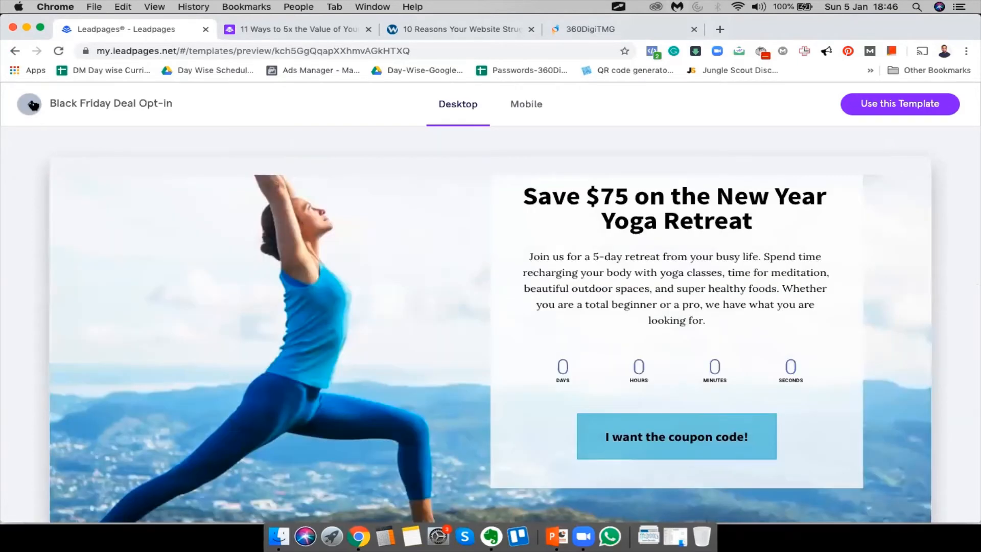
left_click(29, 103)
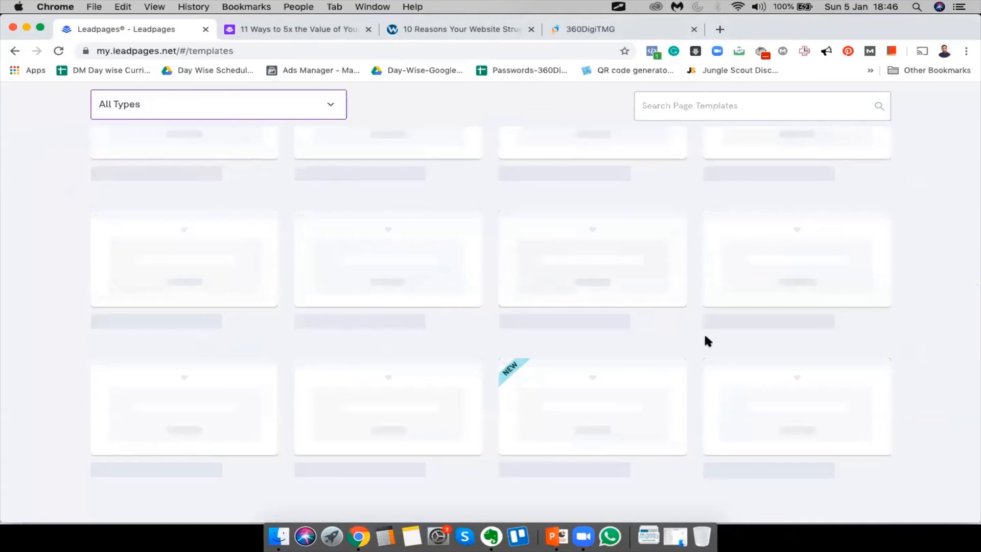
scroll(704, 340, "down", 7)
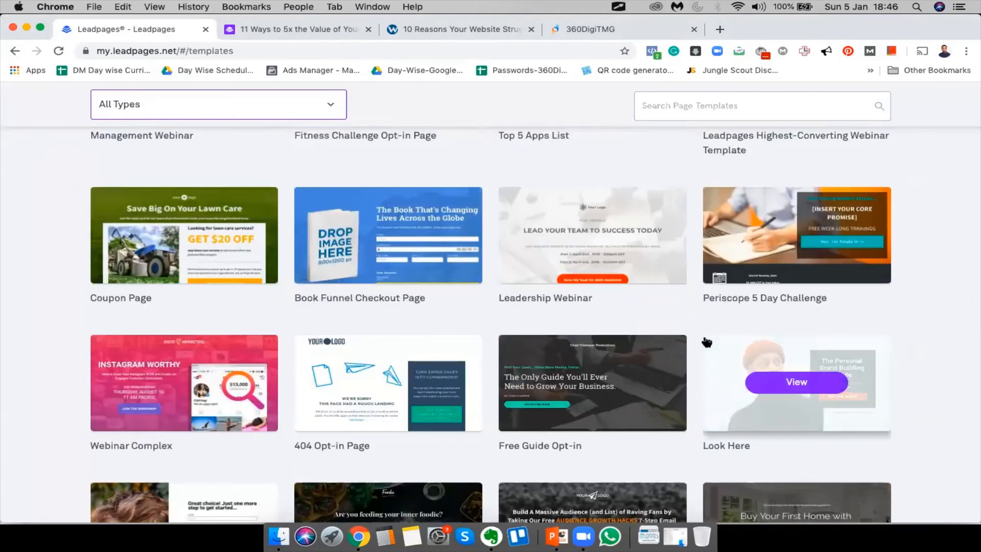
scroll(705, 339, "up", 10)
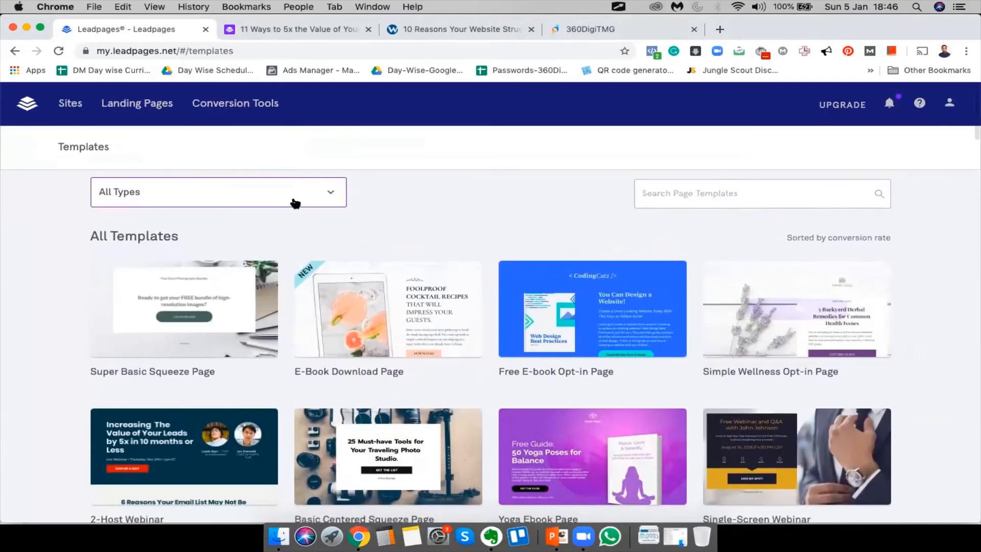
Filter the template gallery to Consultation templates
left_click(295, 204)
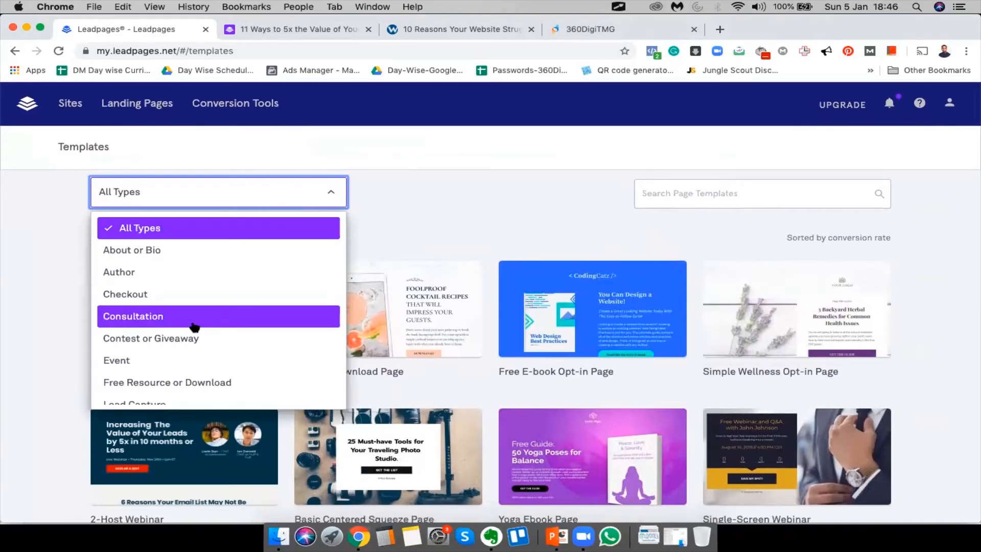
scroll(193, 326, "down", 2)
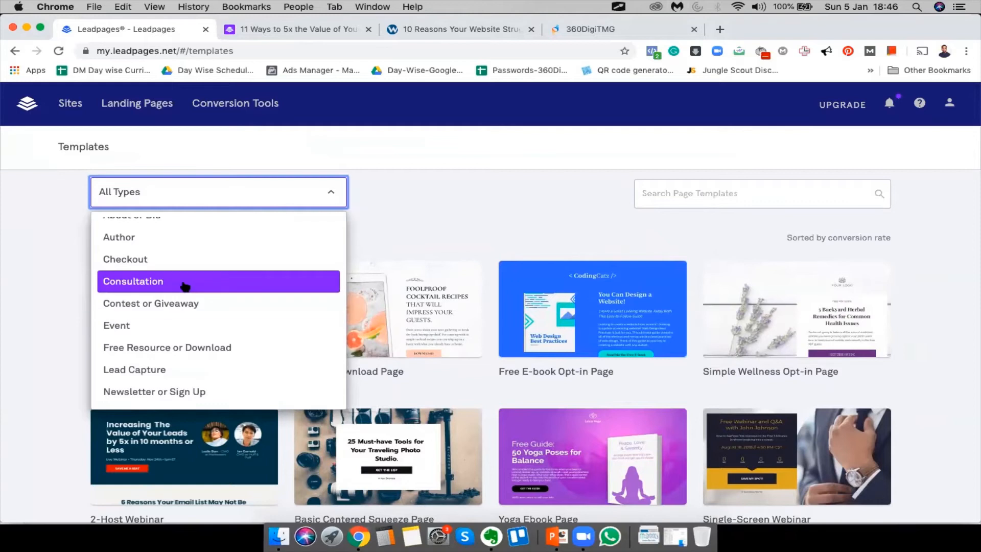
left_click(185, 285)
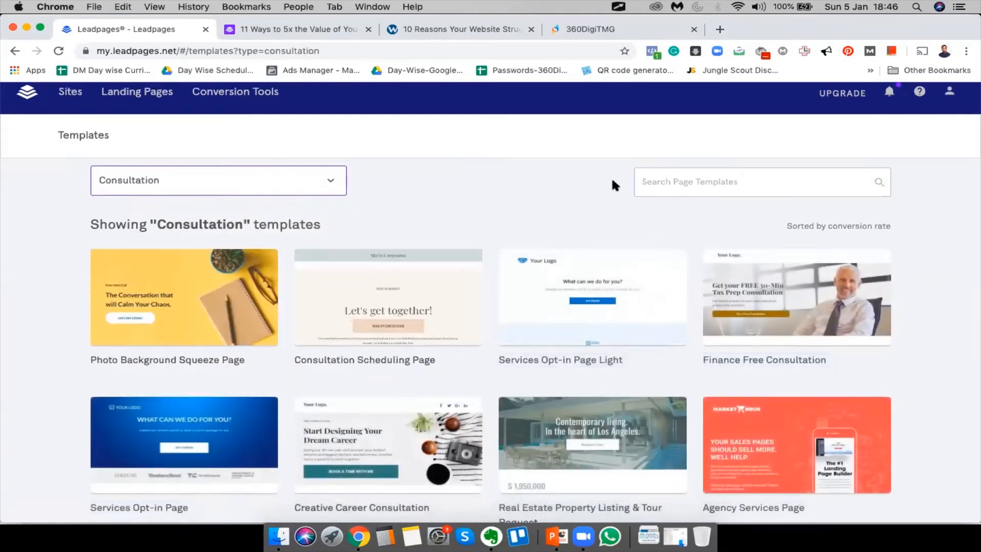
scroll(614, 186, "down", 3)
scroll(598, 188, "down", 5)
scroll(286, 232, "up", 8)
Switch the filter to Webinar or Virtual Event and find the Highest-Converting Webinar Template
left_click(227, 200)
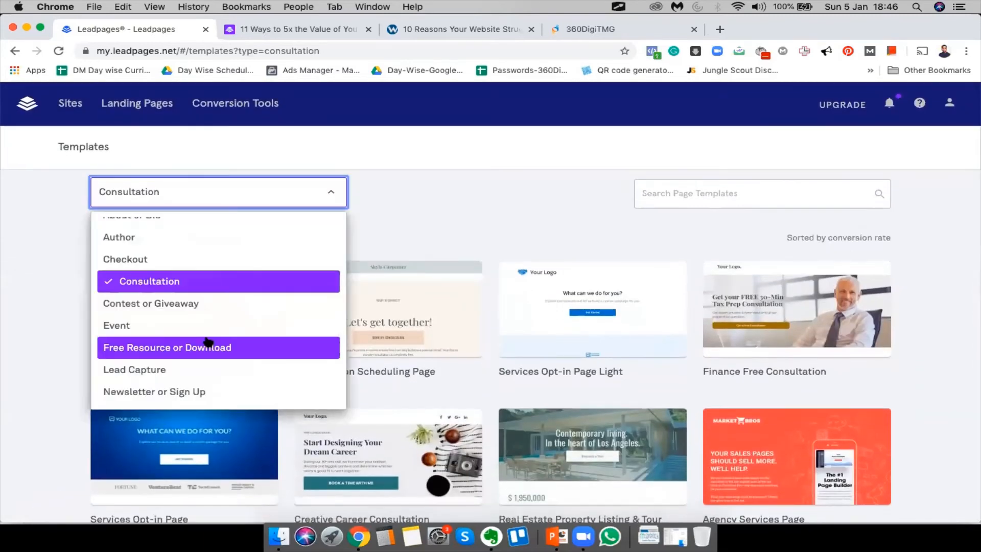
scroll(209, 343, "down", 3)
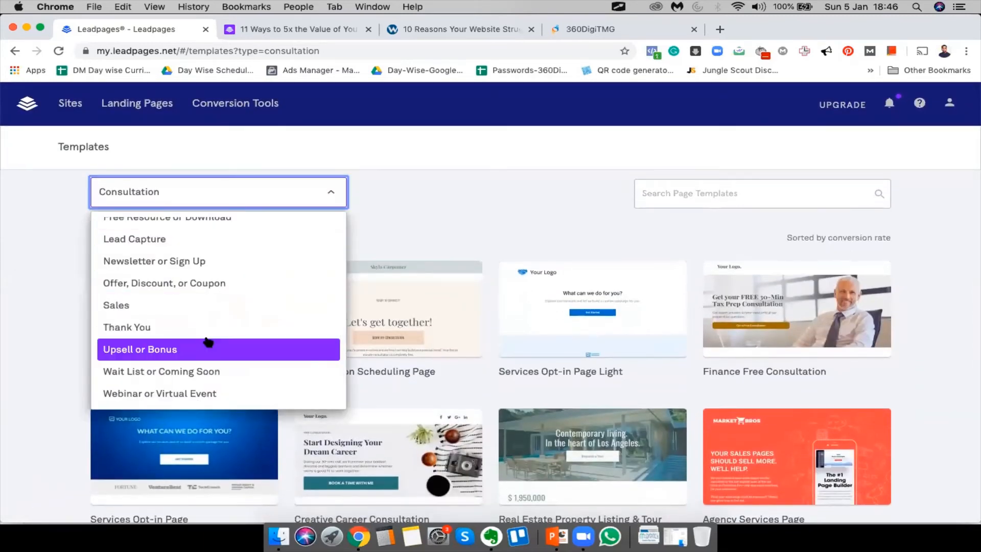
left_click(192, 394)
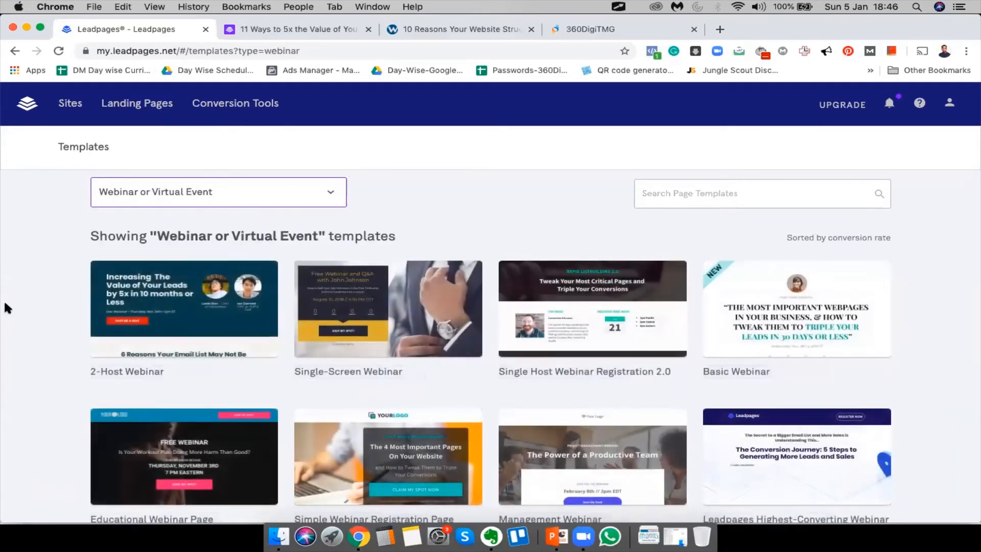
scroll(5, 306, "down", 1)
scroll(4, 299, "down", 1)
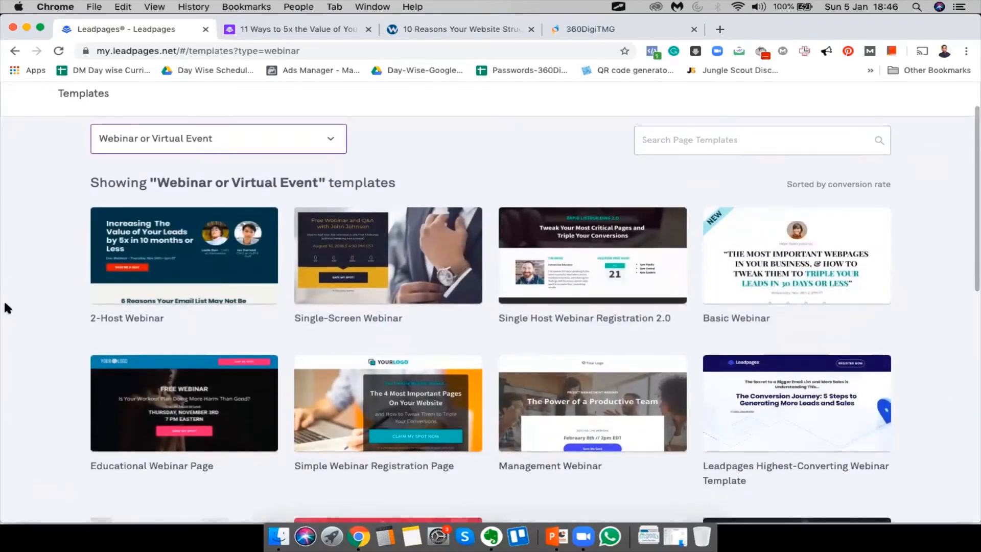
scroll(4, 299, "down", 3)
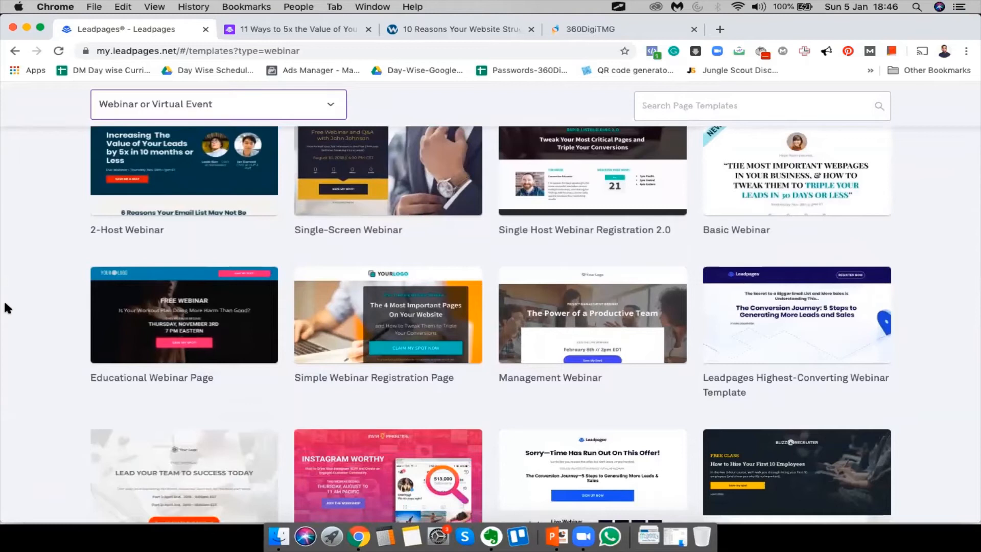
scroll(5, 304, "down", 3)
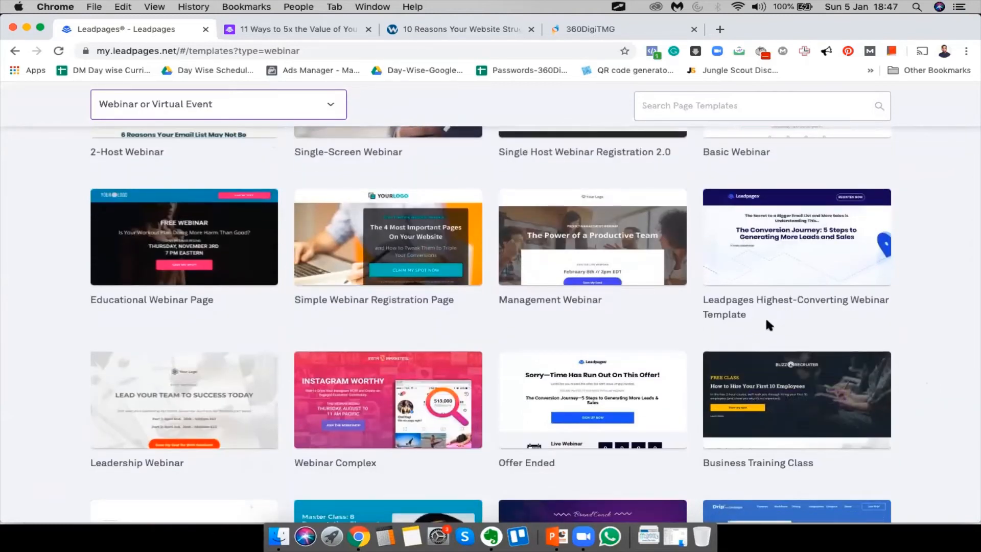
left_click_drag(745, 314, 704, 305)
Preview the Leadpages Highest-Converting Webinar Template and start a new page from it
left_click(801, 235)
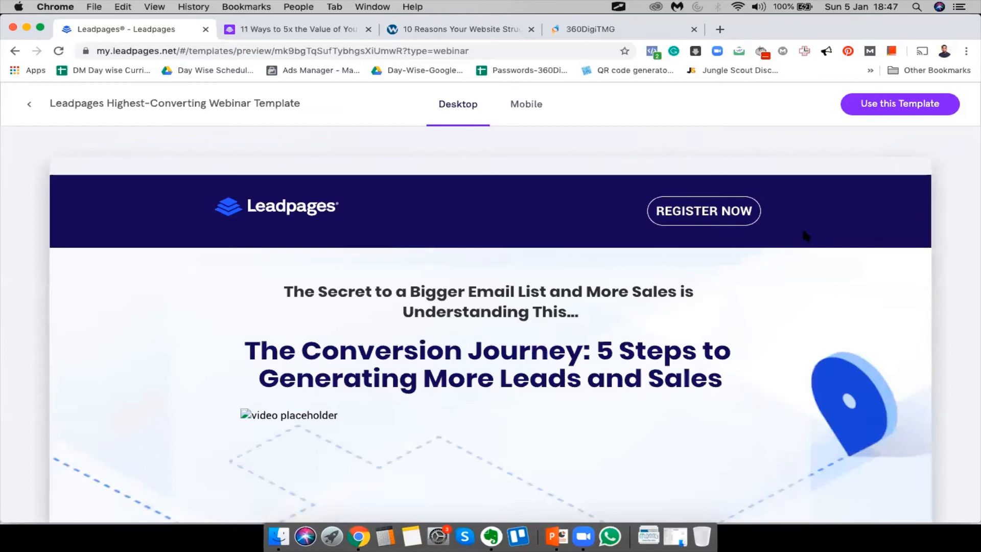
scroll(803, 231, "down", 10)
scroll(803, 231, "down", 15)
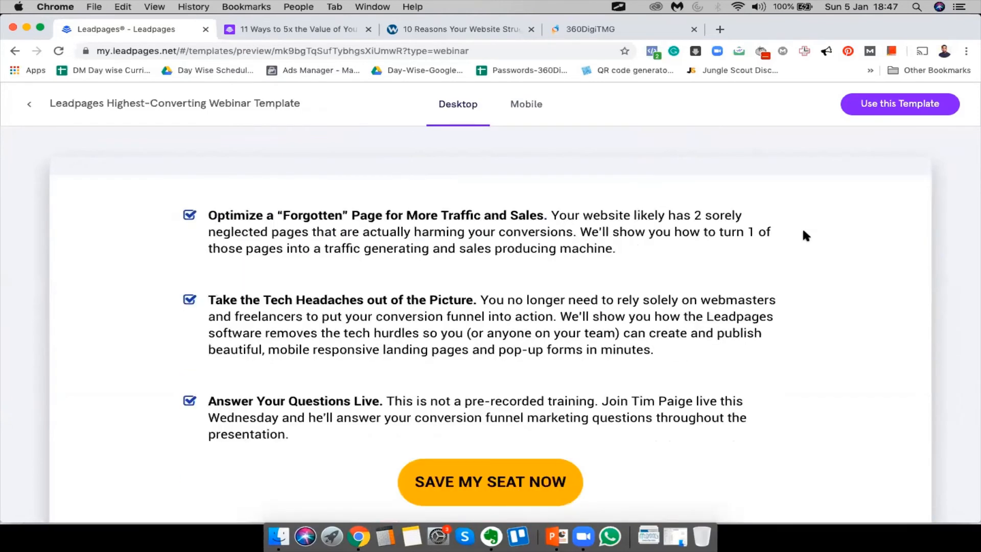
scroll(803, 231, "up", 20)
left_click(928, 109)
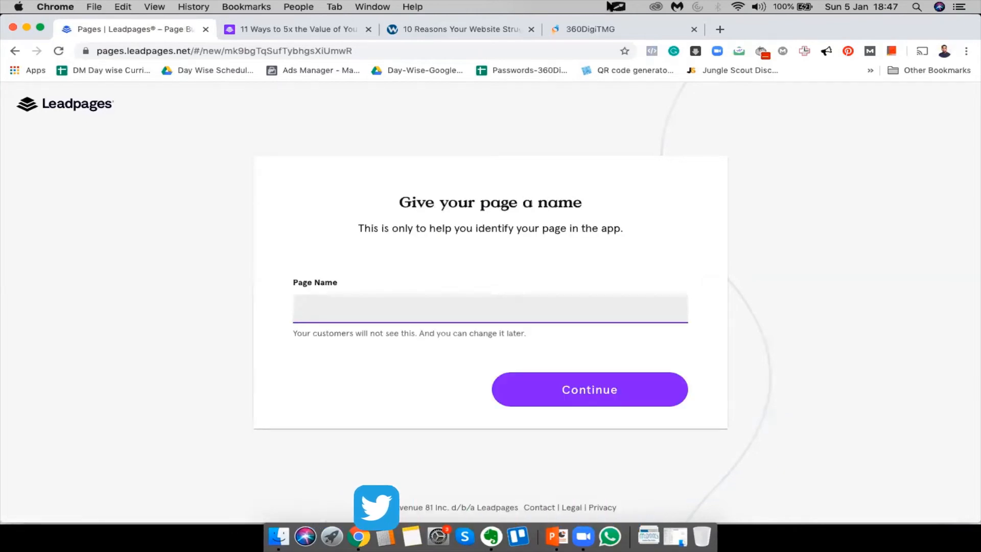
Name the page 'How To Create Landing Pages Using Leadpages Software' using the copied article title
left_click(592, 29)
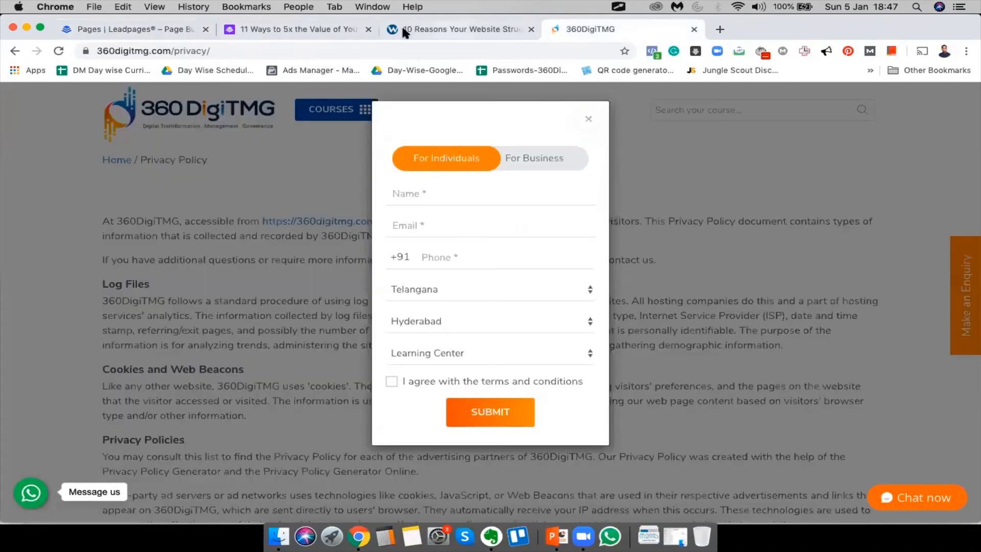
left_click(295, 31)
left_click_drag(183, 145, 531, 207)
key("super+c")
left_click(115, 29)
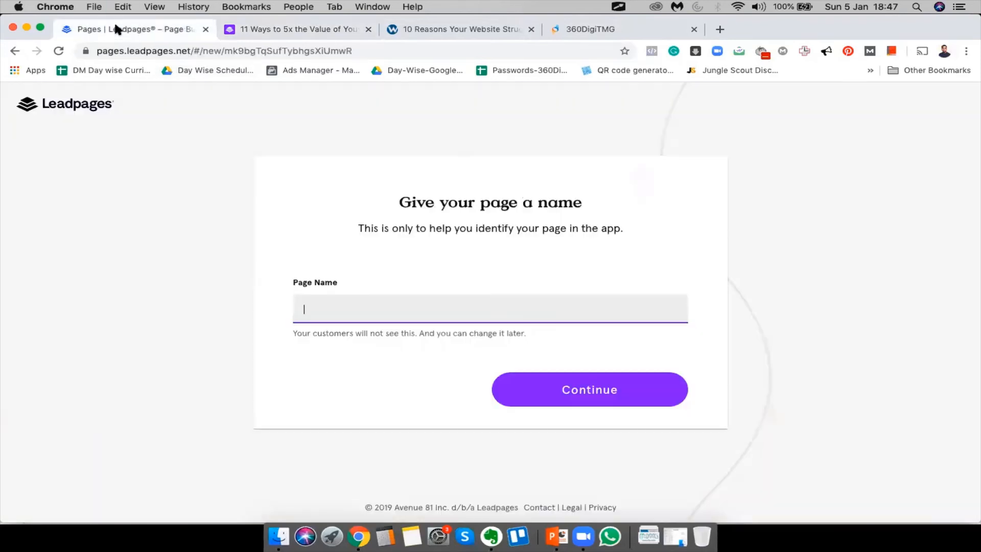
key("super+v")
left_click(585, 392)
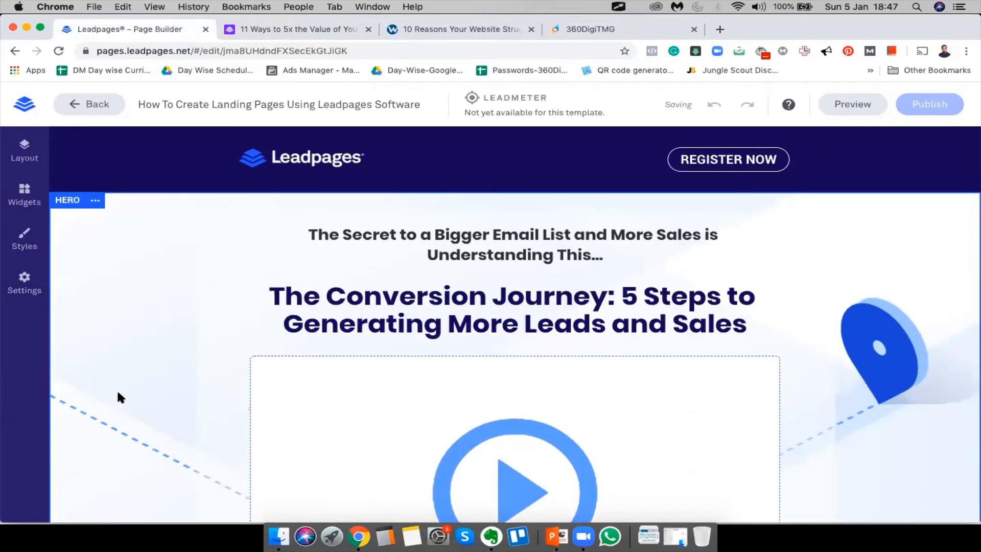
Review the new webinar page, visit the 360DigiTMG homepage, and return to the builder
scroll(116, 388, "down", 10)
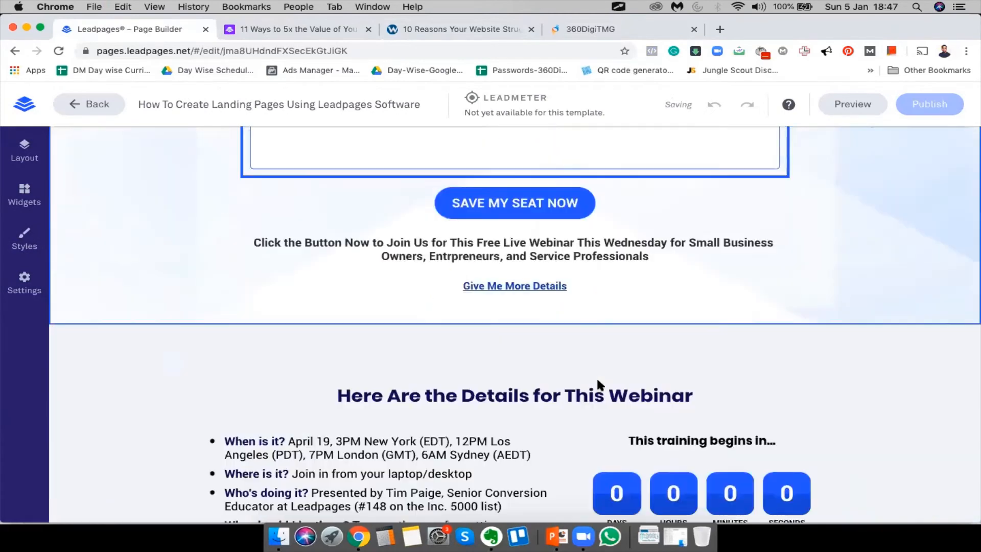
scroll(597, 381, "down", 20)
scroll(597, 379, "up", 20)
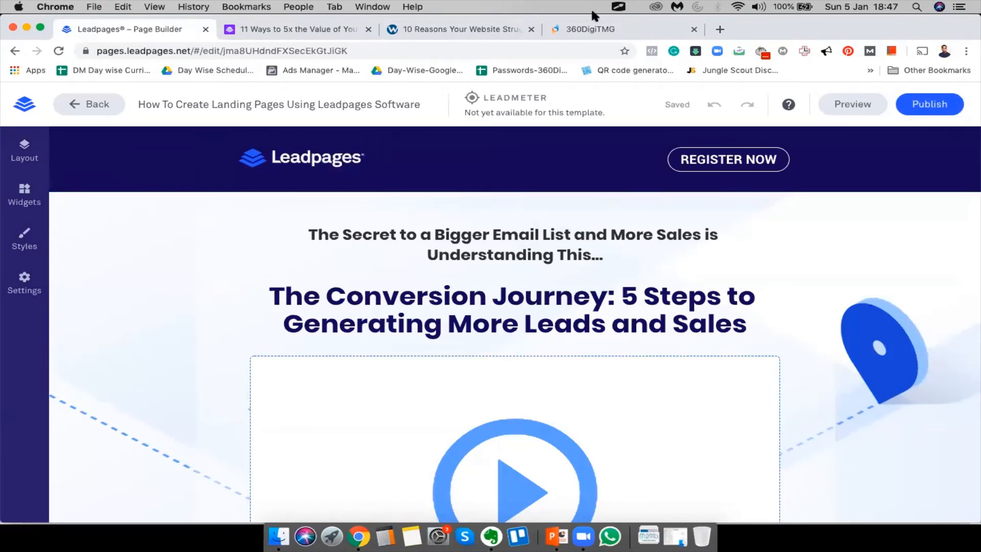
left_click(588, 28)
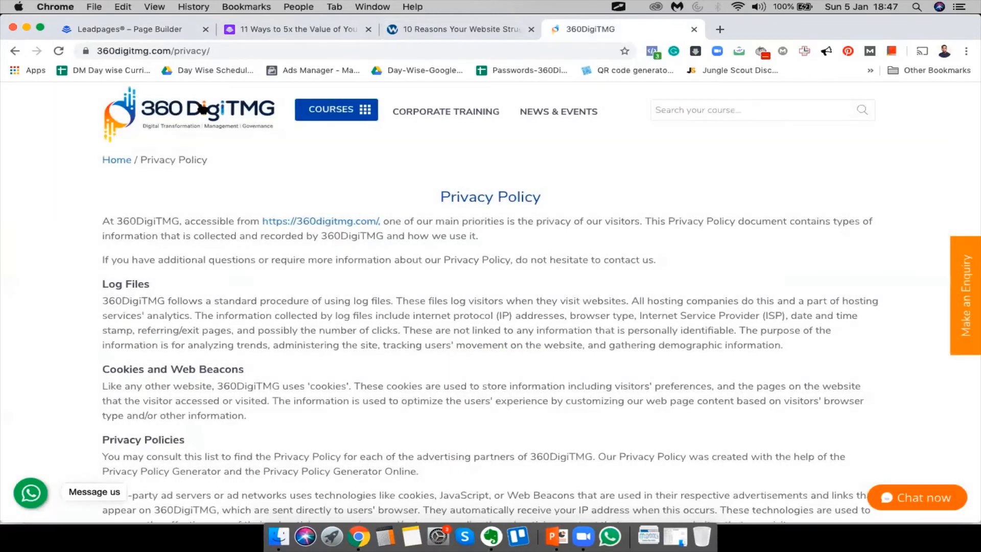
left_click(203, 109)
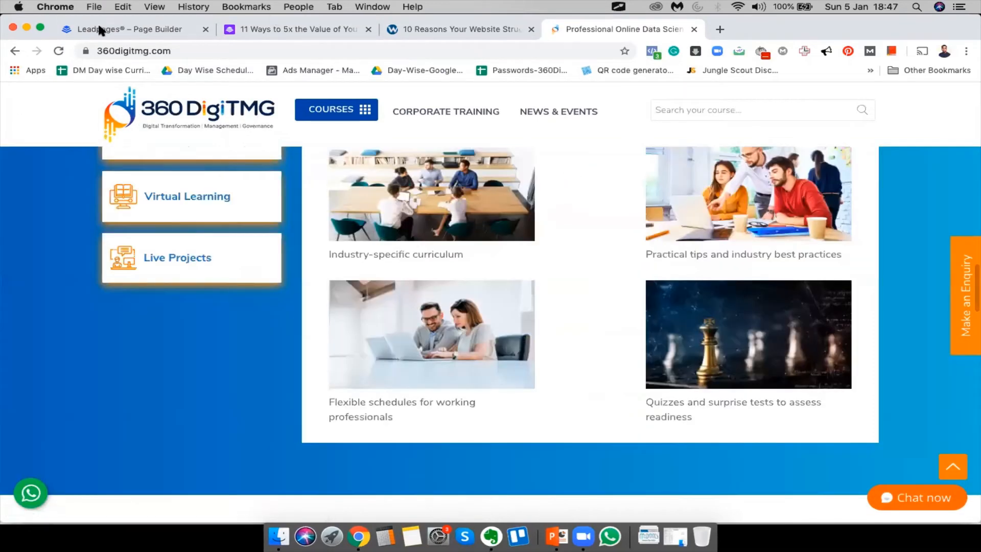
left_click(124, 27)
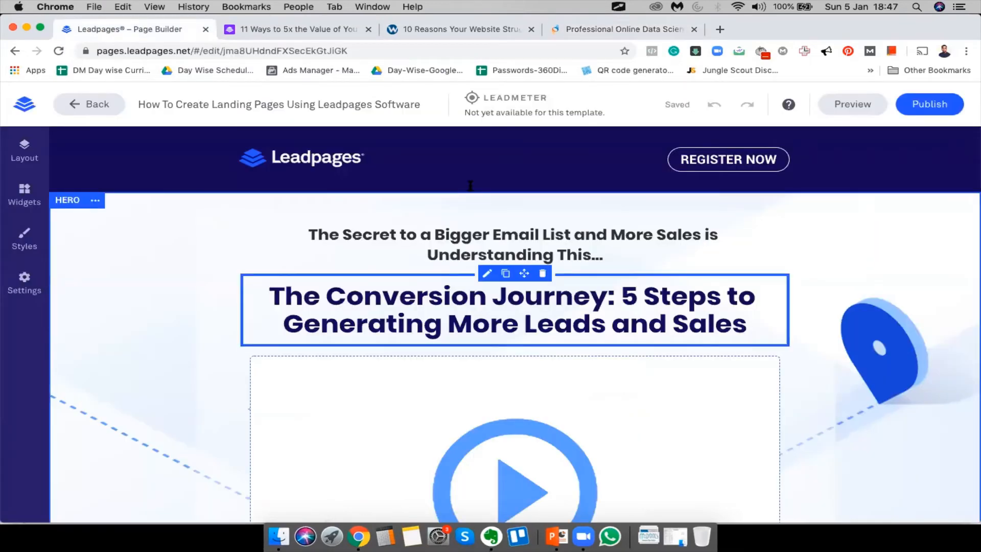
scroll(469, 185, "down", 7)
scroll(469, 184, "up", 7)
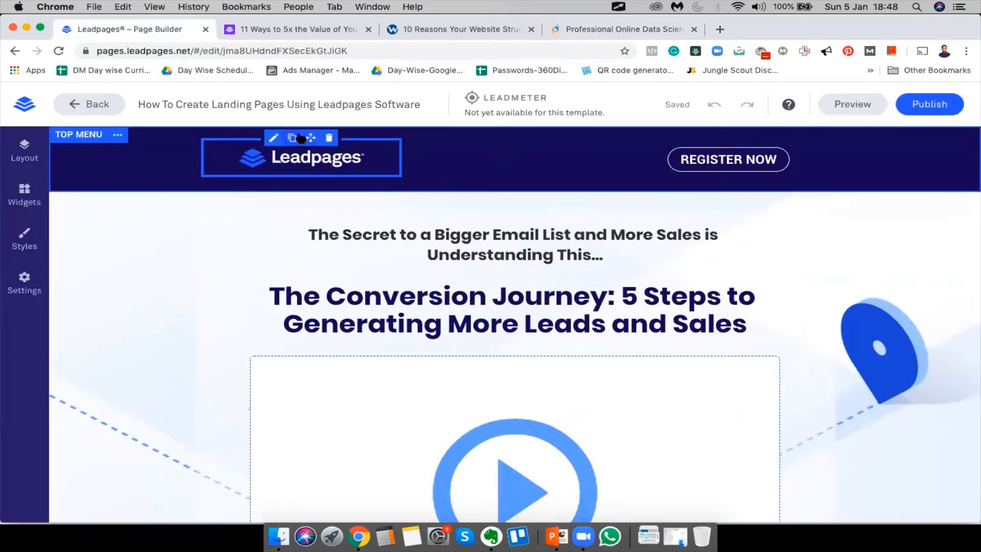
Replace the header logo with the '360 DTMG - Logo-1 (1).png' image
left_click(274, 138)
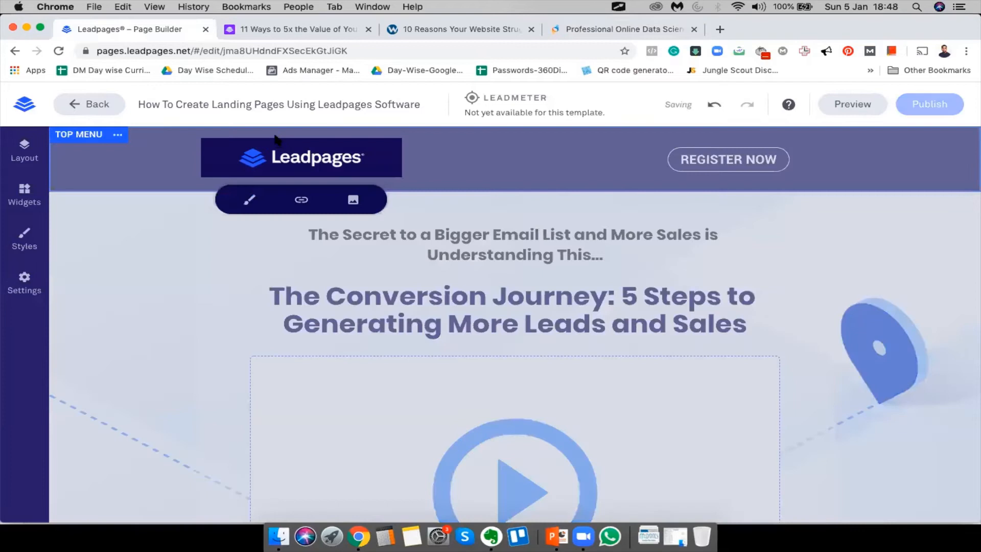
left_click(353, 199)
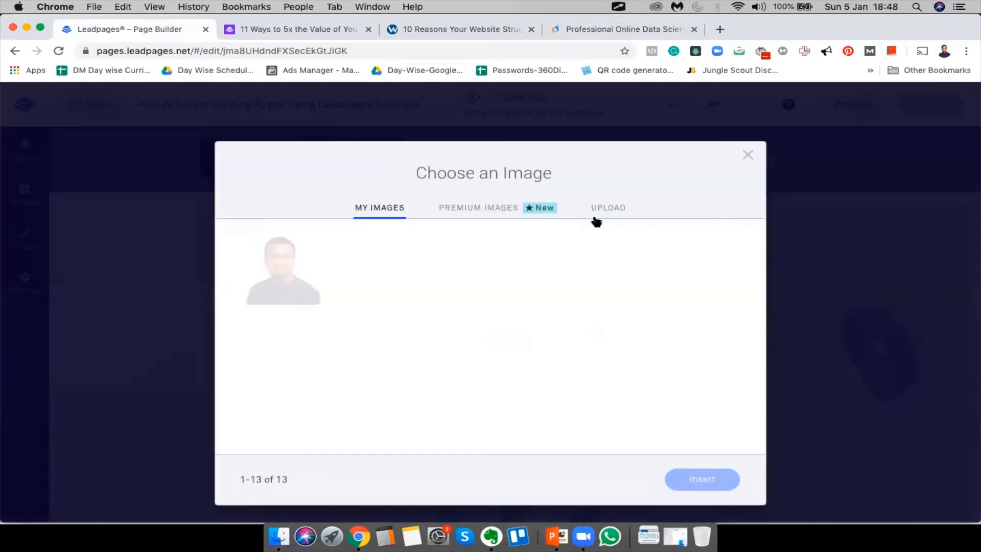
left_click(281, 352)
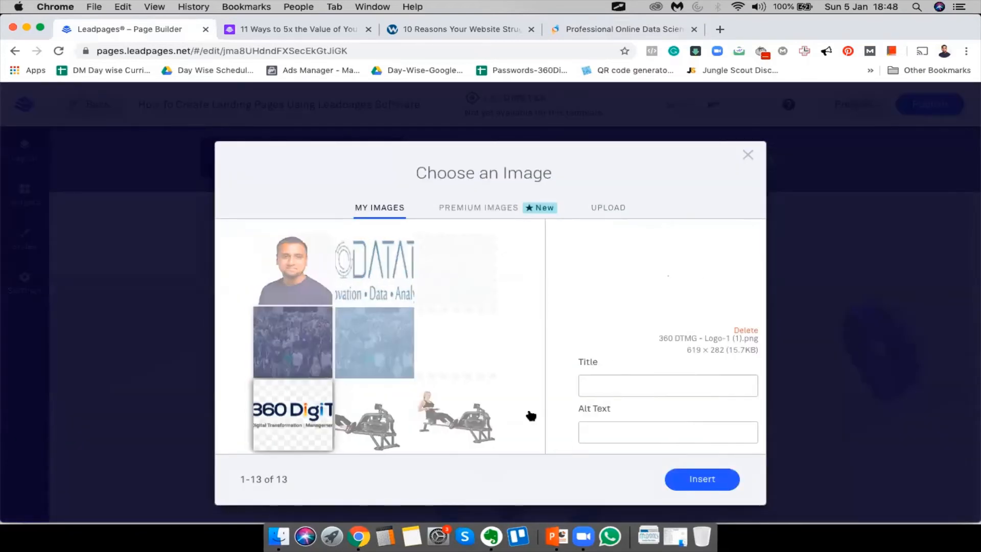
left_click(710, 478)
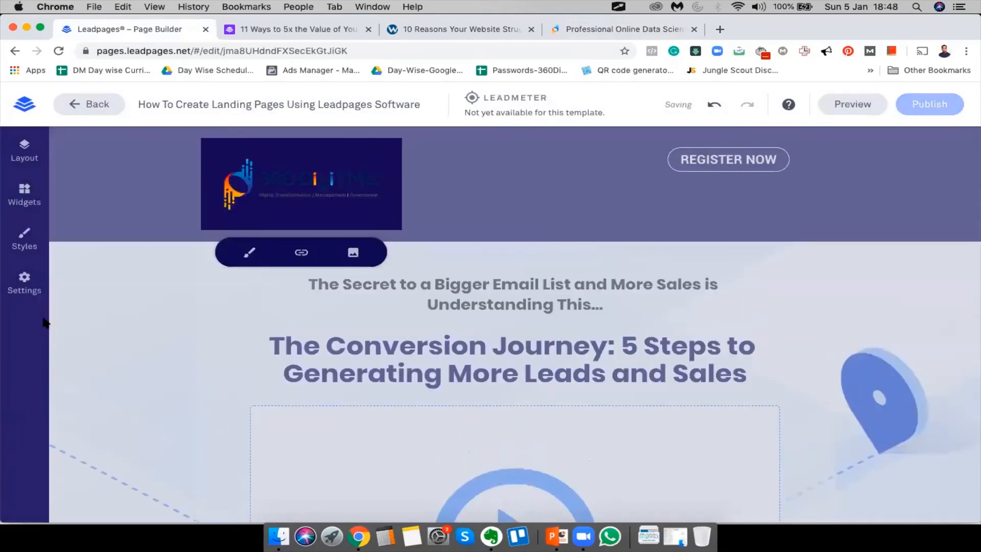
left_click(160, 311)
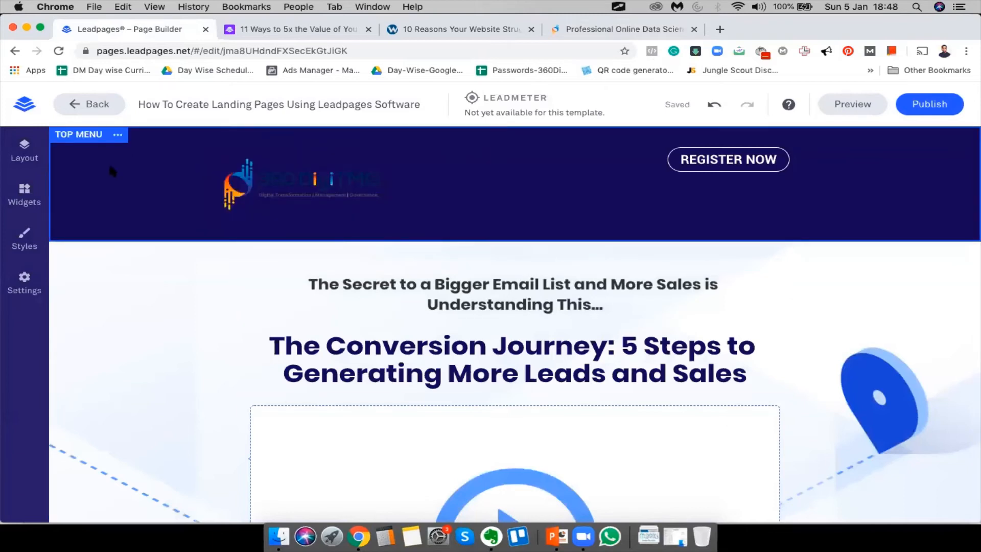
Open the top menu section settings and inspect the page-wide background style
left_click(119, 137)
left_click(114, 137)
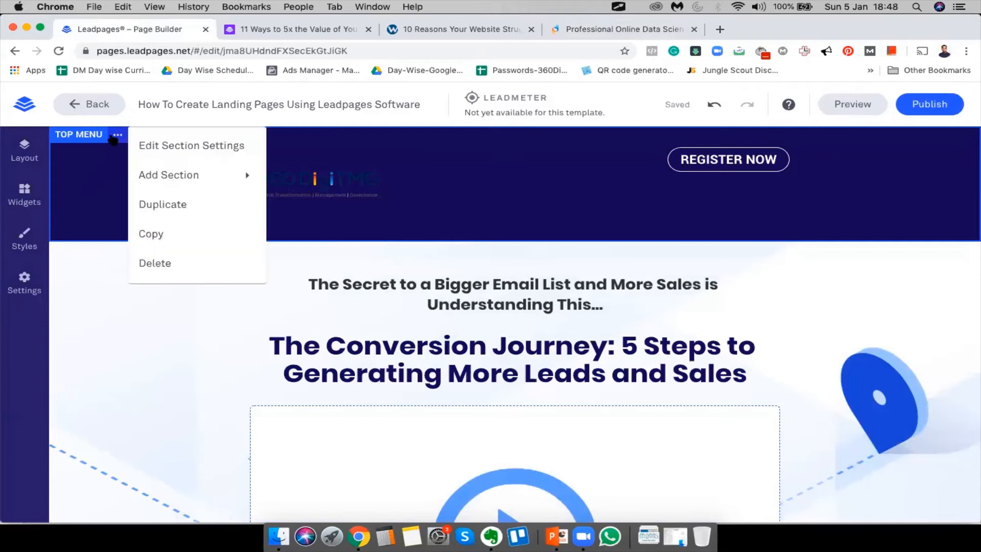
left_click(182, 145)
scroll(168, 409, "down", 5)
scroll(167, 409, "up", 5)
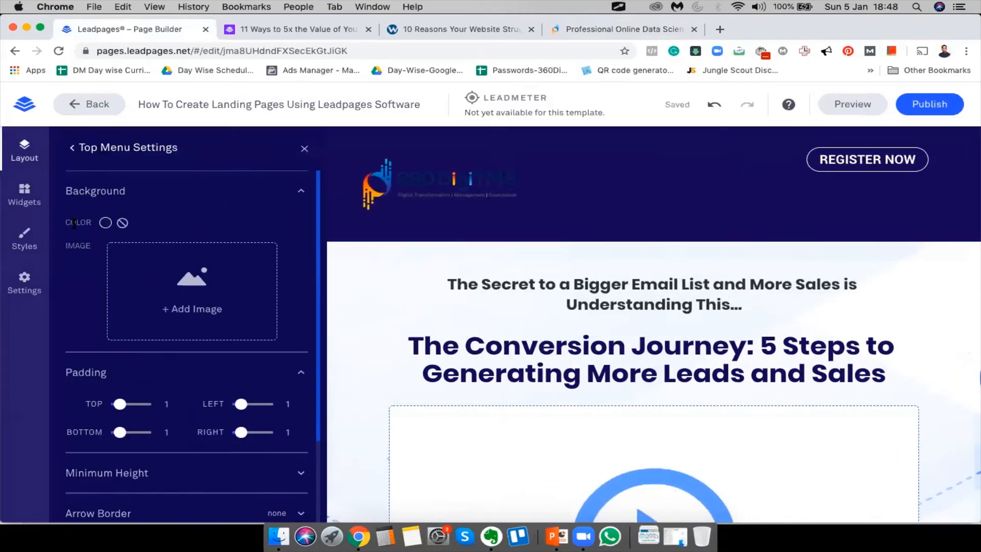
left_click(34, 246)
left_click(107, 239)
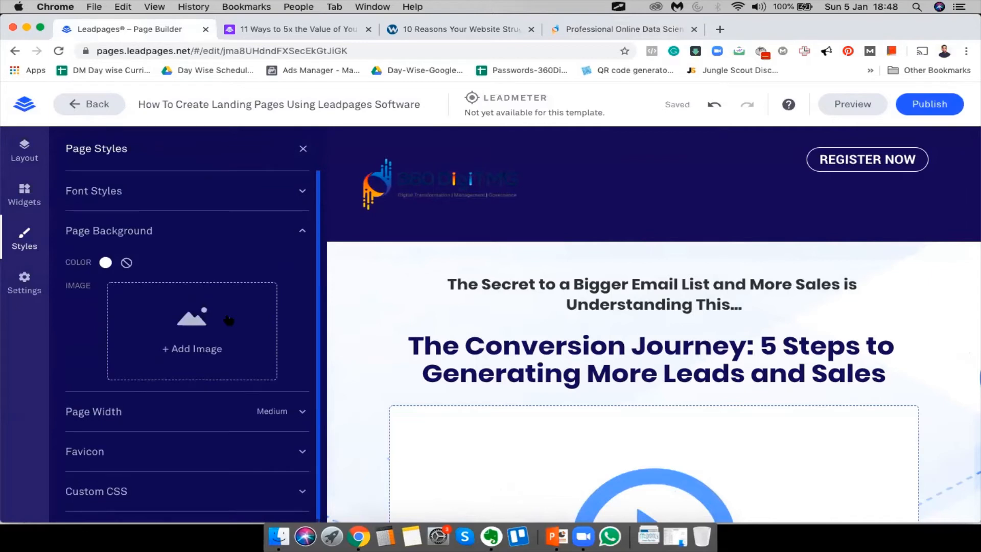
left_click(303, 149)
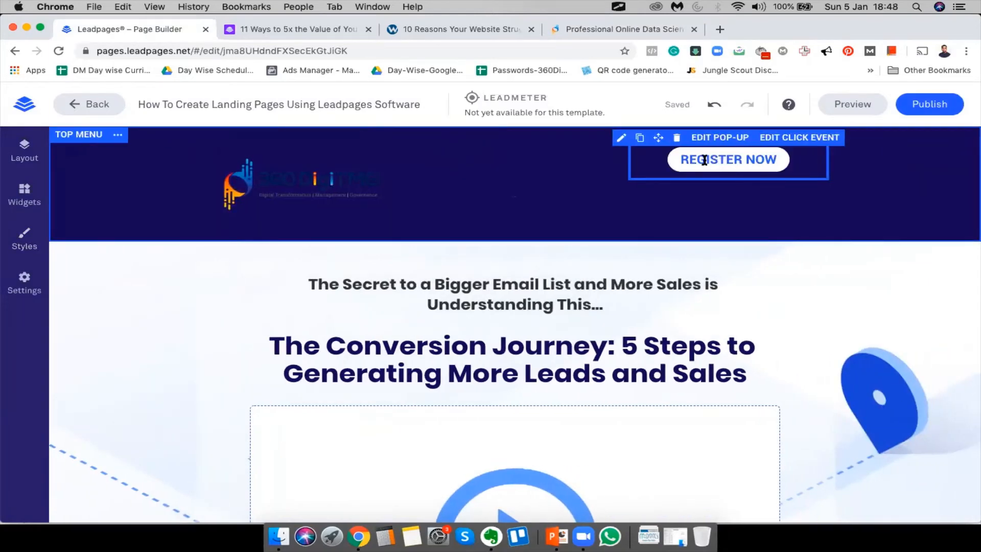
Open the top menu's Background Color options and go to the account's brand colours page
left_click(118, 135)
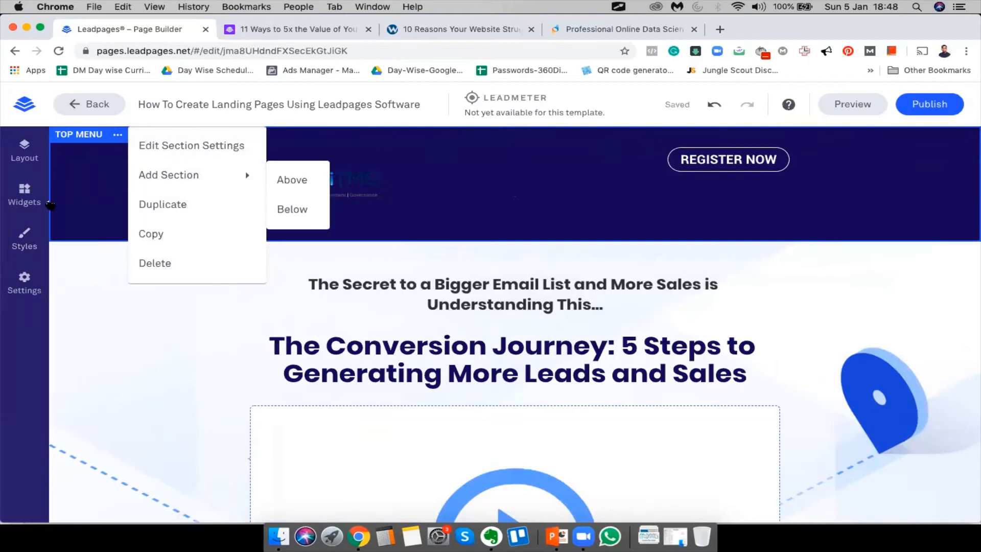
left_click(60, 207)
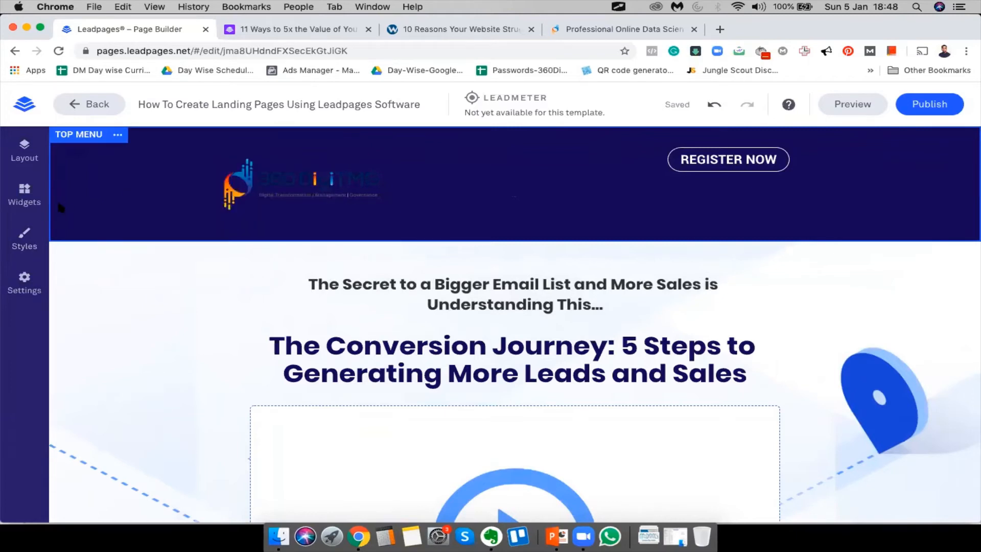
left_click(27, 149)
left_click(72, 149)
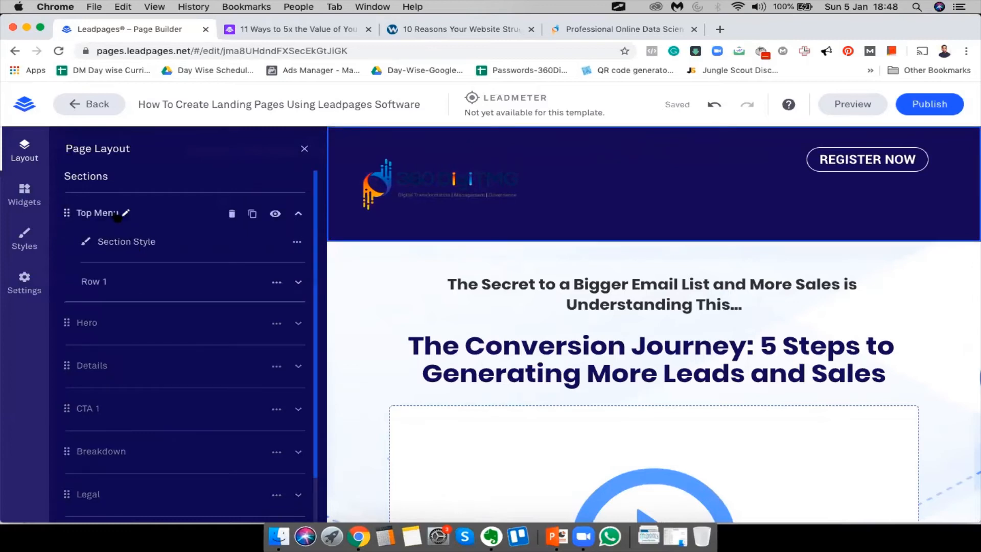
left_click(297, 242)
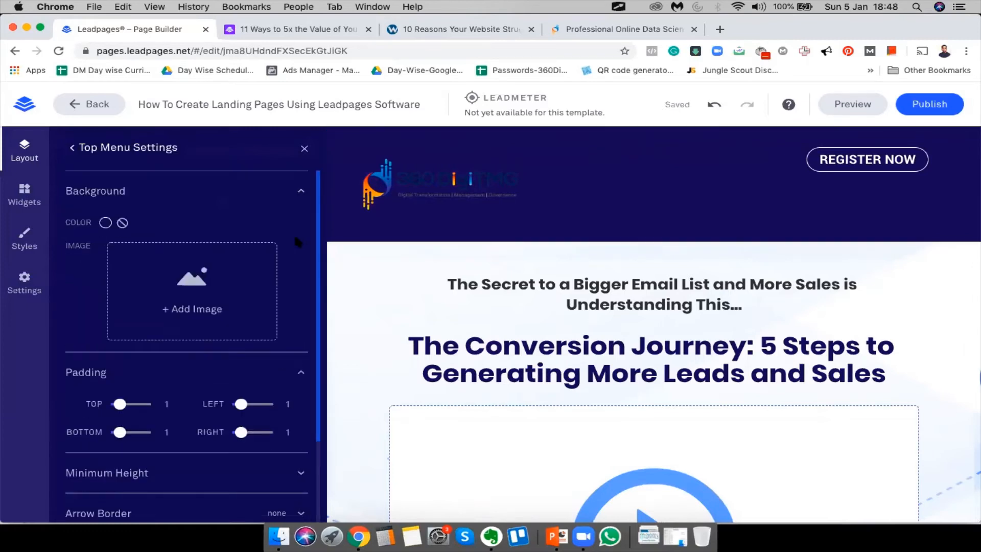
left_click(106, 223)
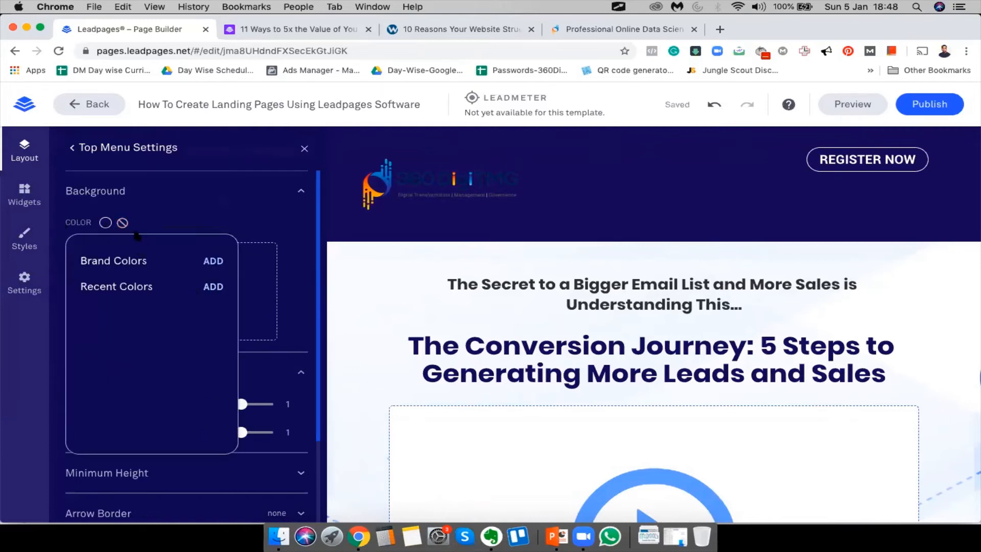
left_click(214, 261)
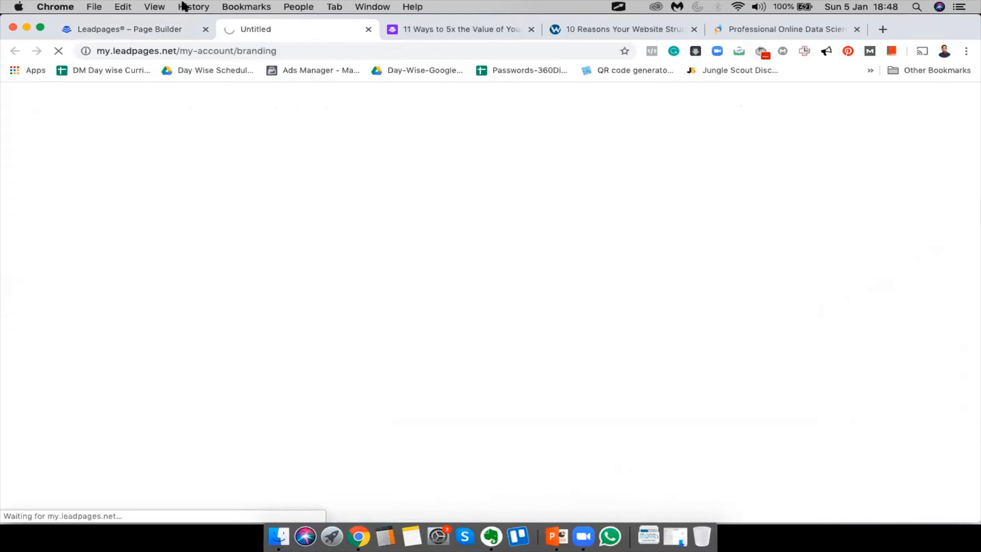
Set the top menu background to no colour and close its settings
left_click(146, 27)
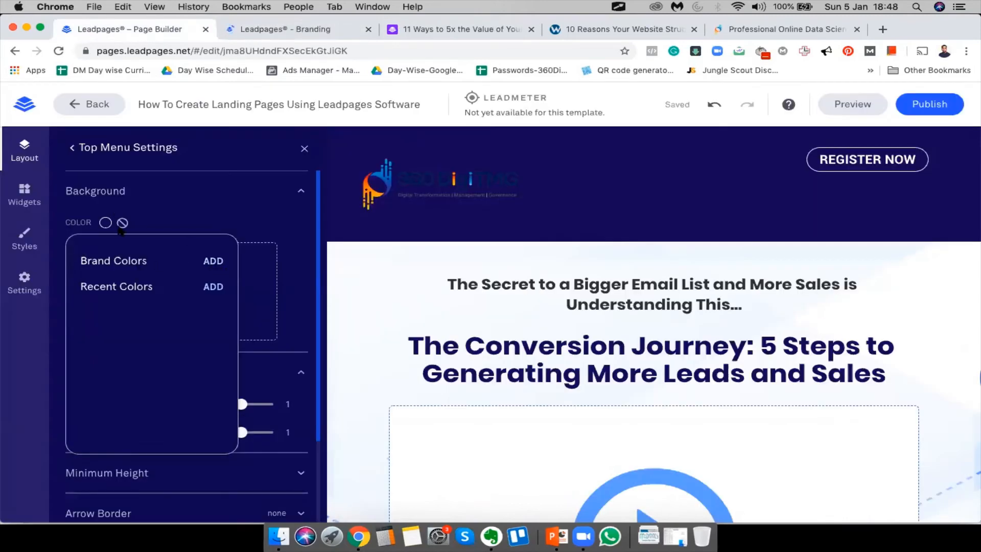
left_click(123, 223)
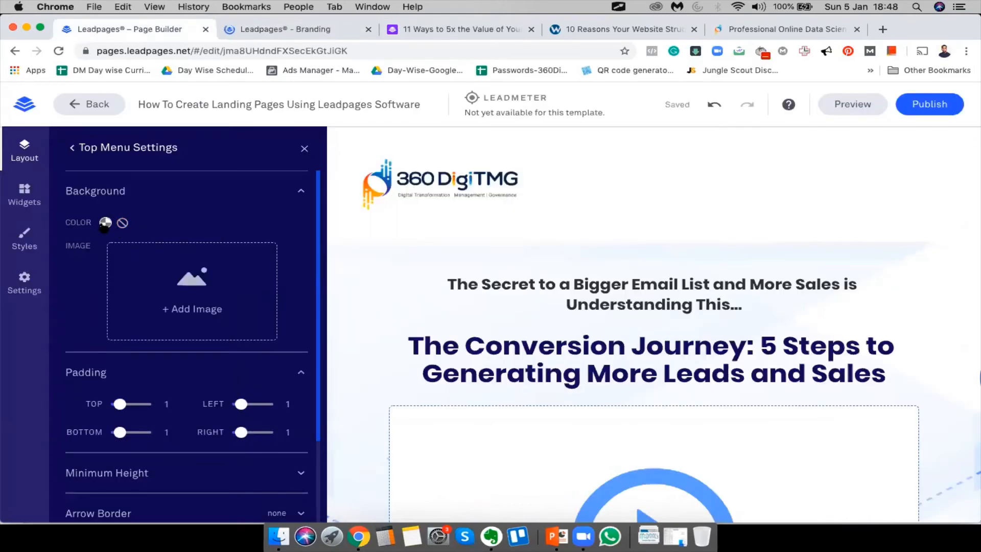
left_click(105, 223)
left_click(422, 280)
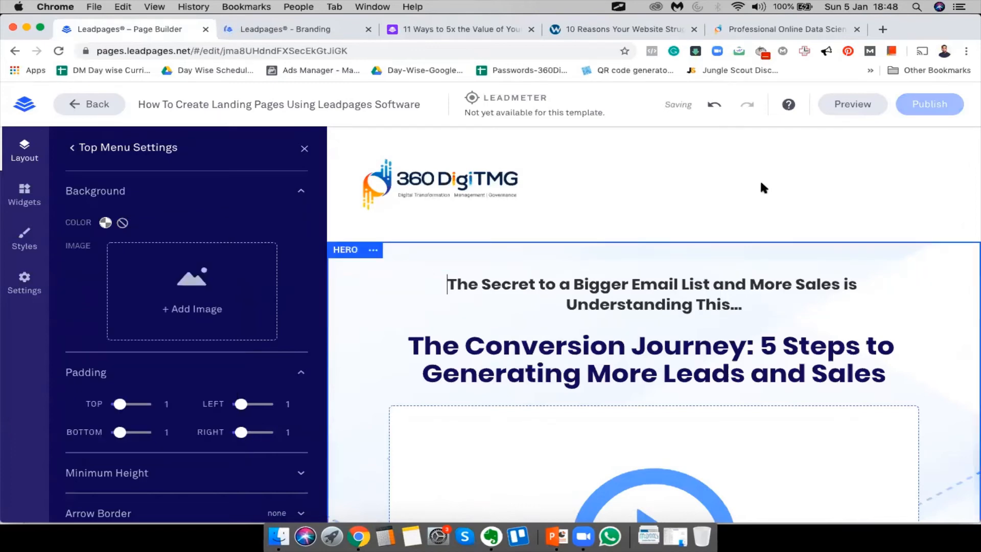
left_click(932, 361)
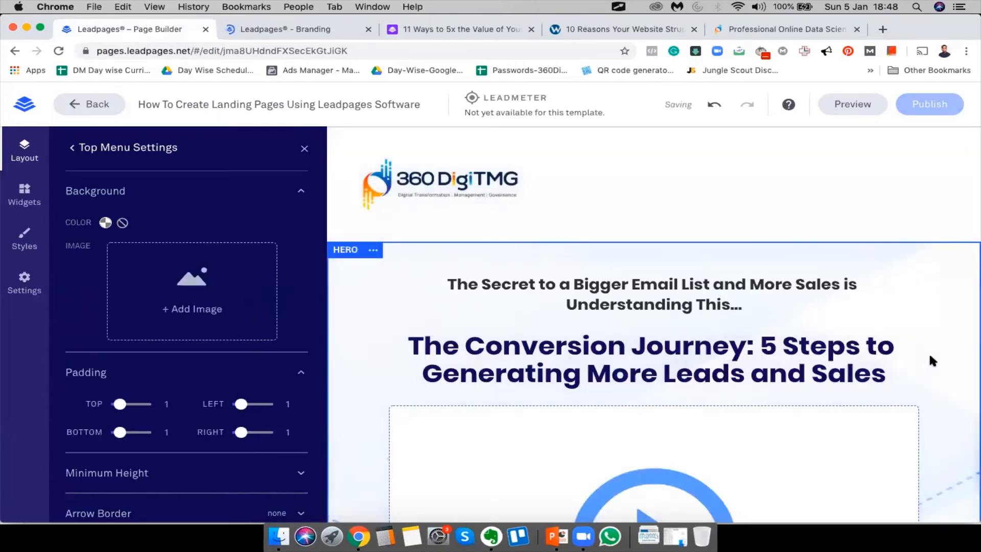
left_click(304, 149)
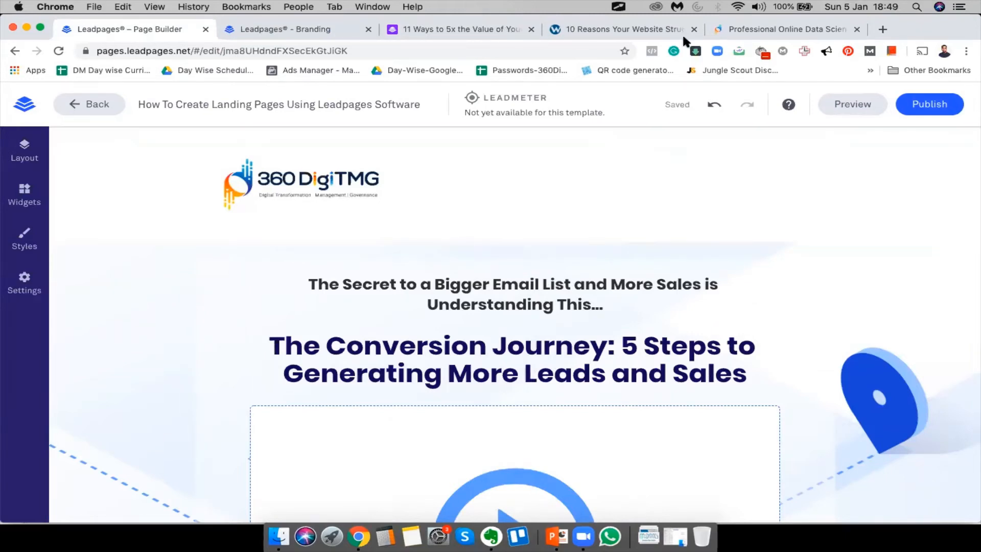
Inspect the 360digitmg.com For Individuals button in DevTools to find its orange brand colour
left_click(759, 29)
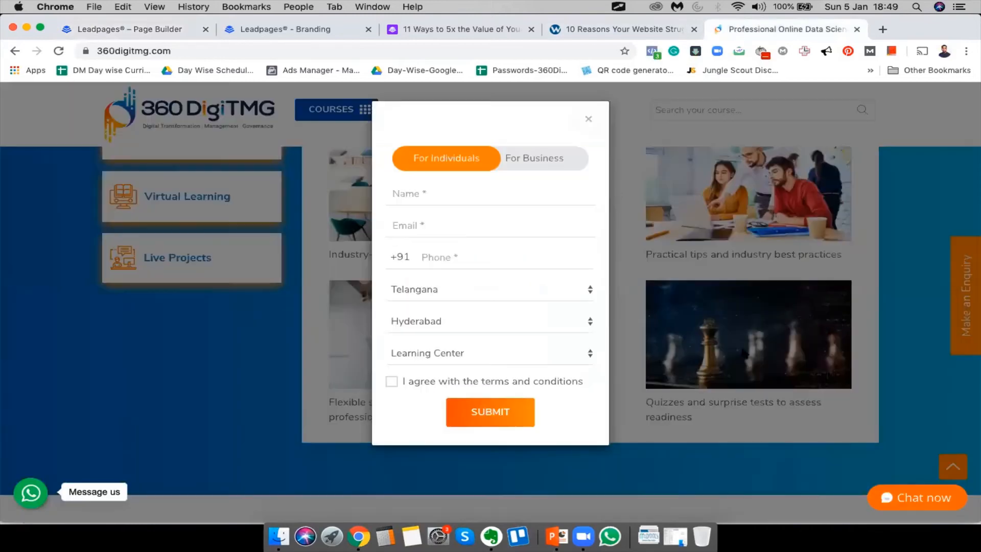
right_click(423, 165)
left_click(466, 245)
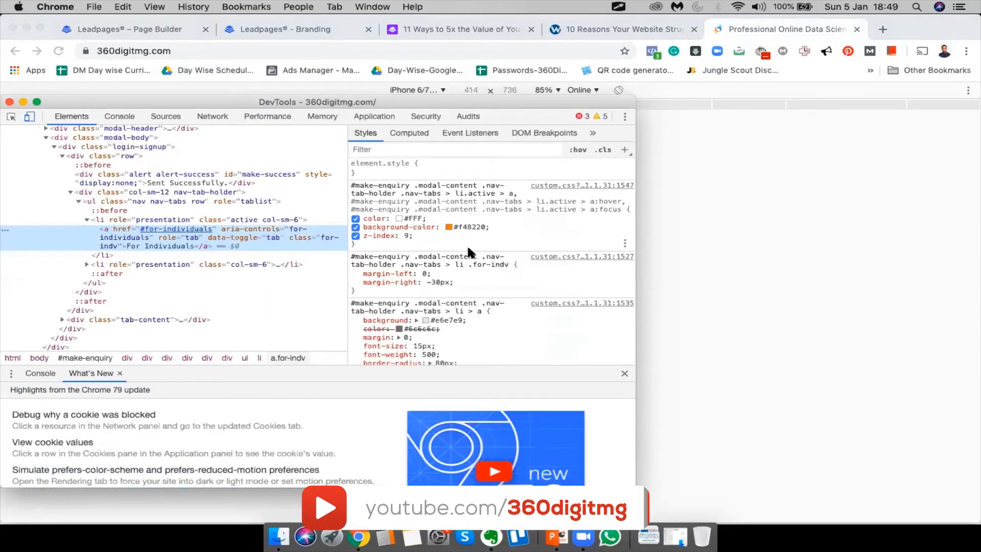
Copy the For Individuals button's background colour #f48220 from DevTools and search it on Google
left_click(468, 228)
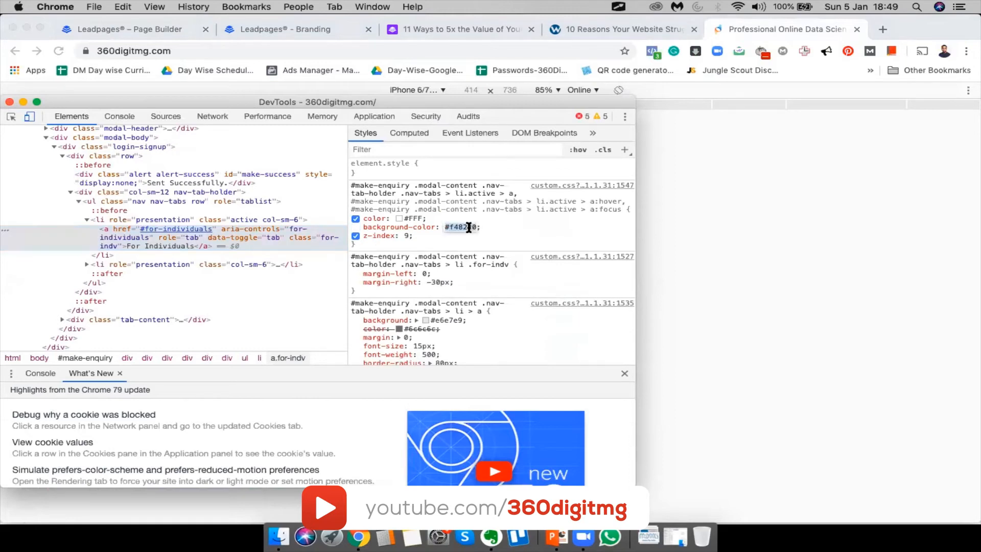
key("super+c")
left_click(11, 103)
left_click(882, 29)
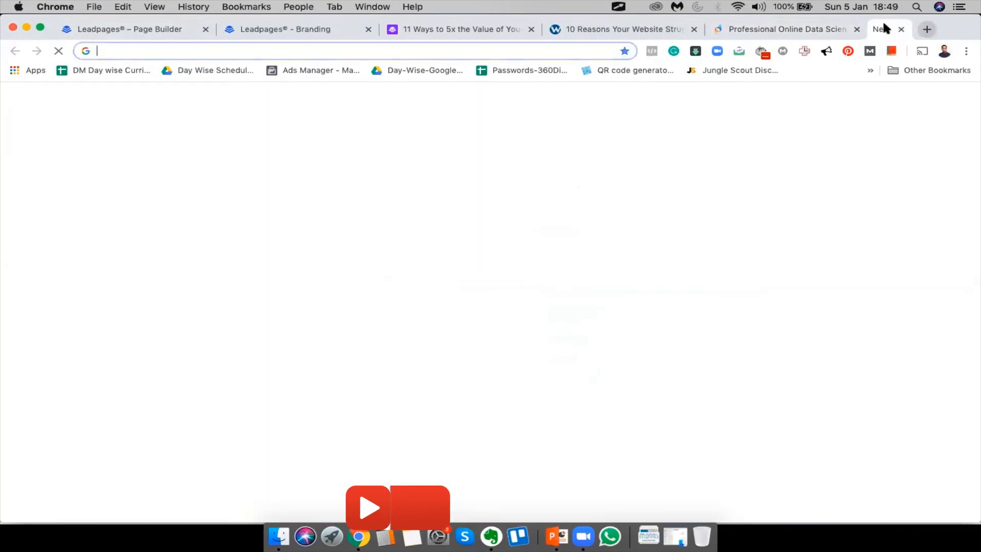
key("super+v")
key("Return")
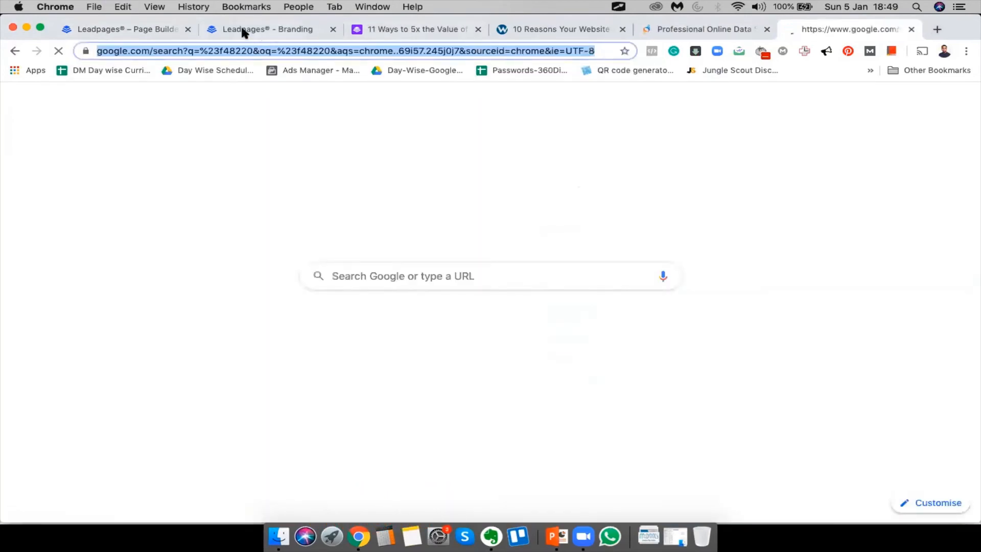
left_click(242, 29)
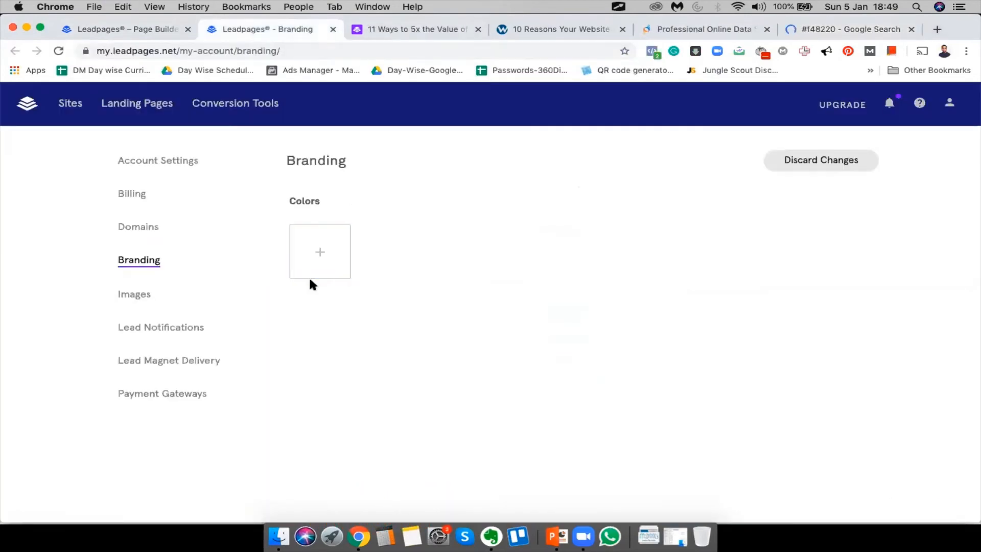
Save #f48220 as an orange brand colour and start a second colour swatch
left_click(324, 240)
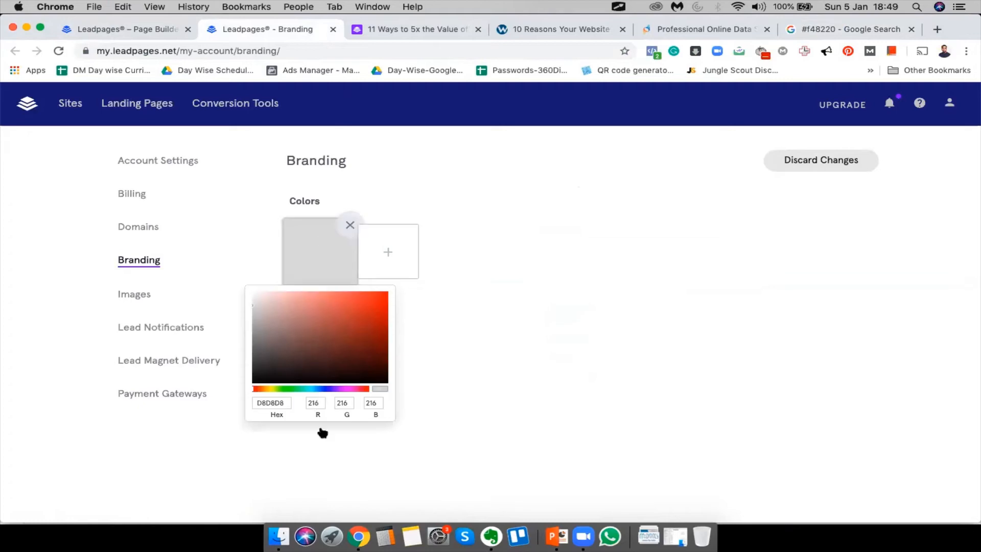
left_click(272, 402)
key("super+v")
left_click(548, 364)
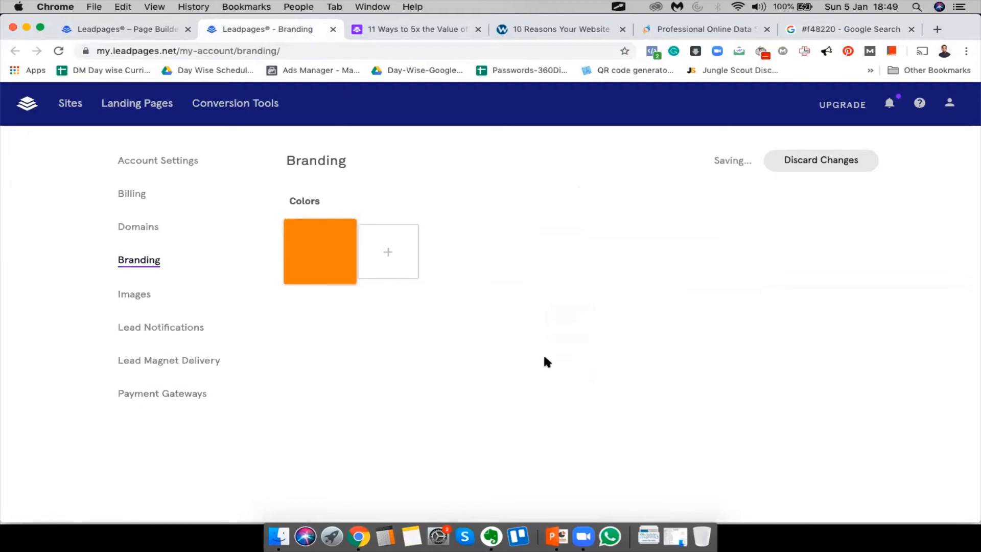
left_click(393, 269)
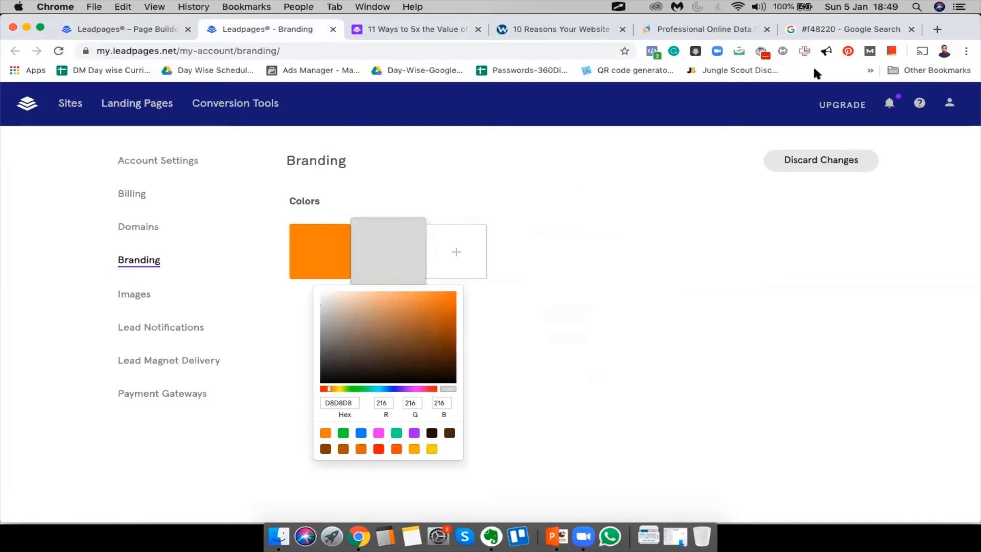
left_click(820, 29)
left_click(709, 26)
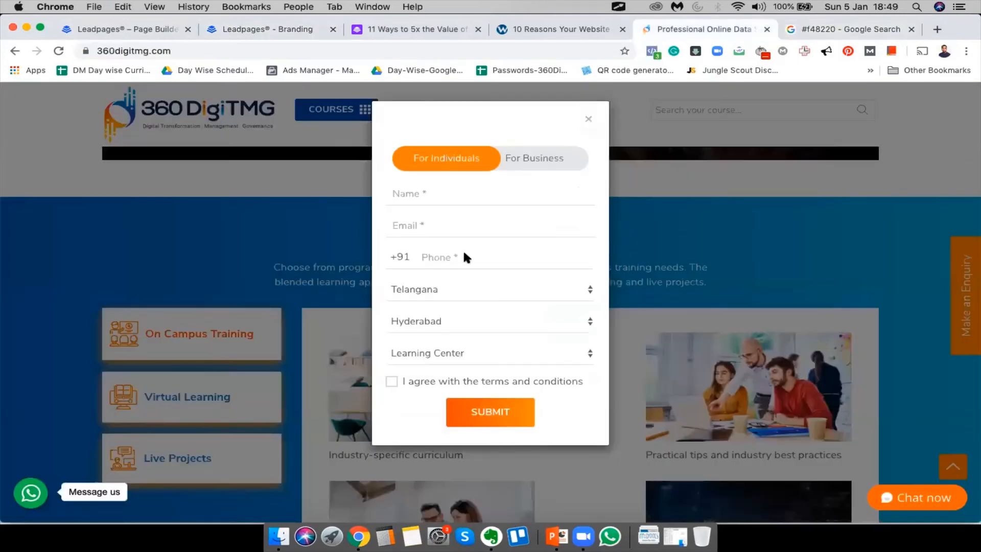
Copy the 360DigiTMG COURSES button's background blue #034ea2 using Inspect in DevTools
left_click(589, 121)
scroll(580, 383, "down", 15)
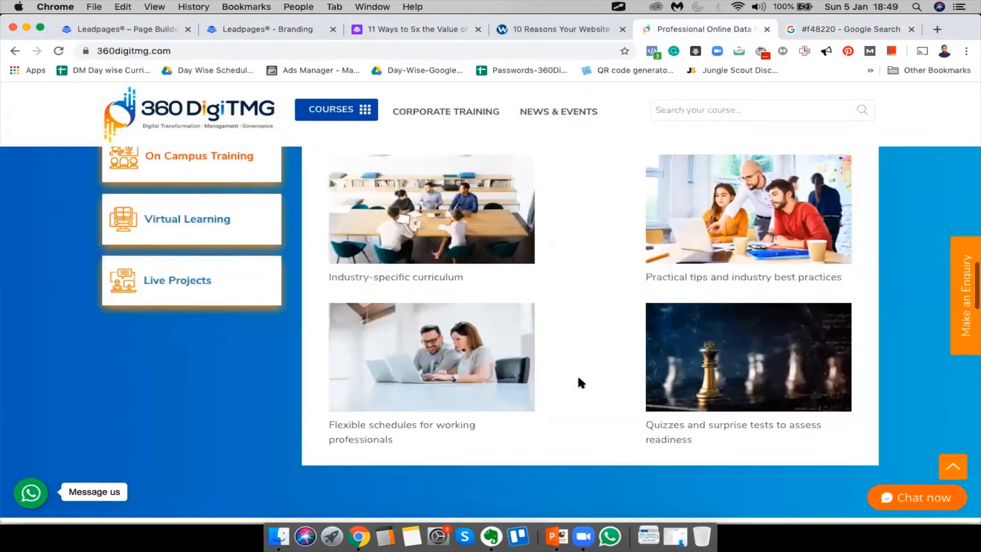
scroll(580, 383, "up", 10)
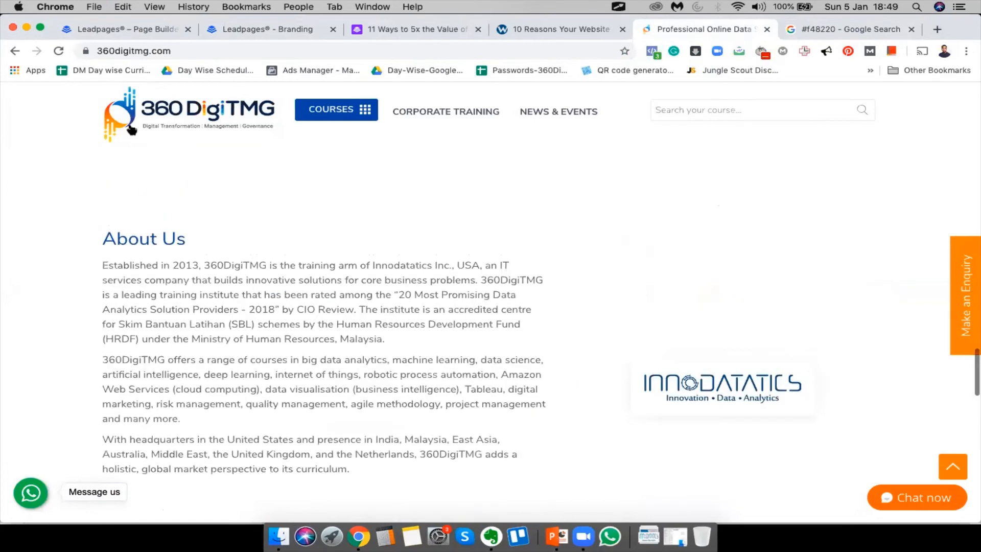
mouse_move(332, 109)
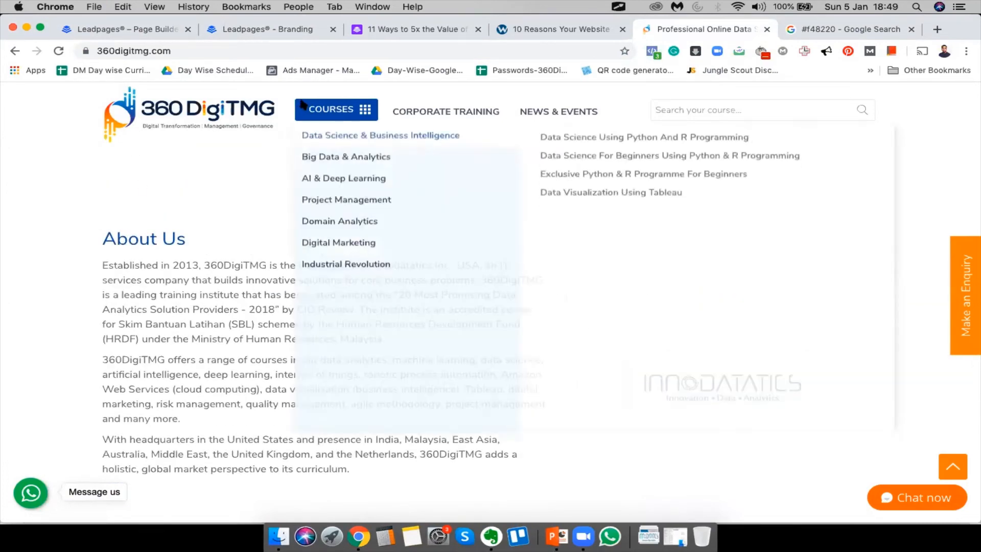
right_click(303, 102)
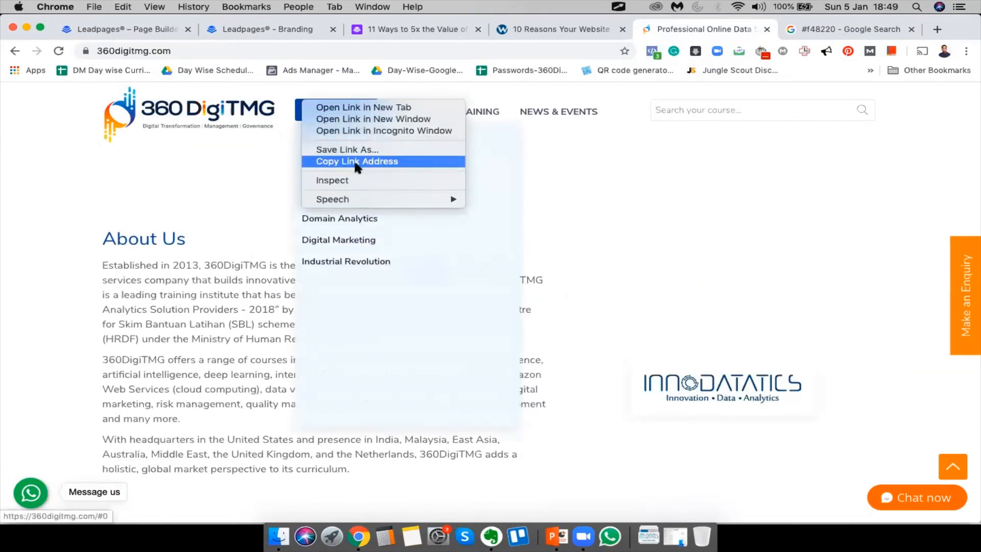
left_click(356, 179)
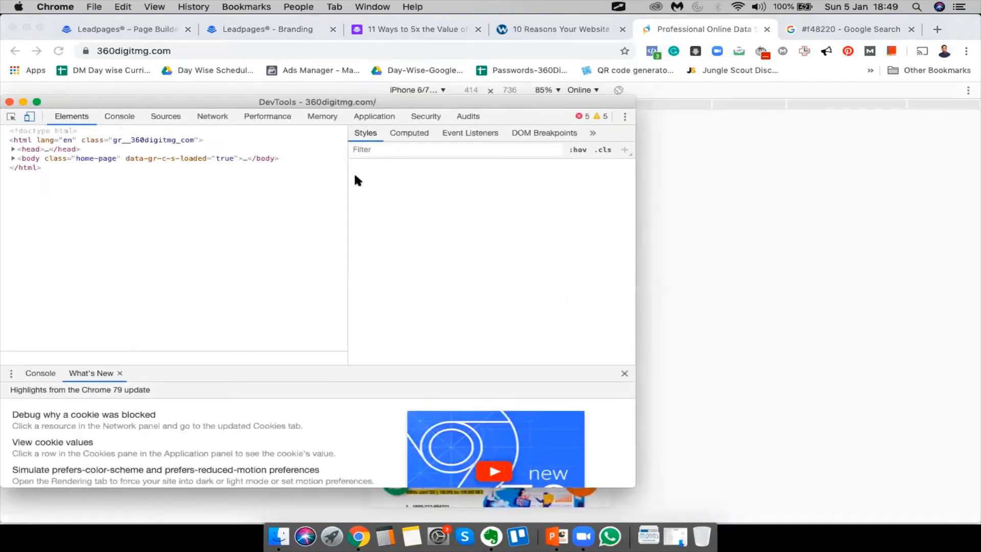
left_click(462, 229)
key("super+c")
left_click(399, 24)
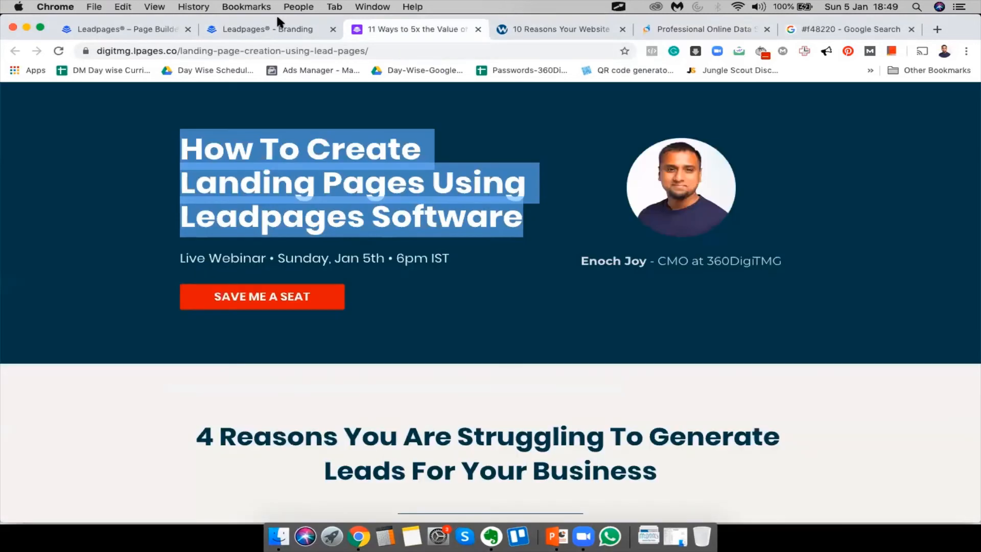
left_click(253, 29)
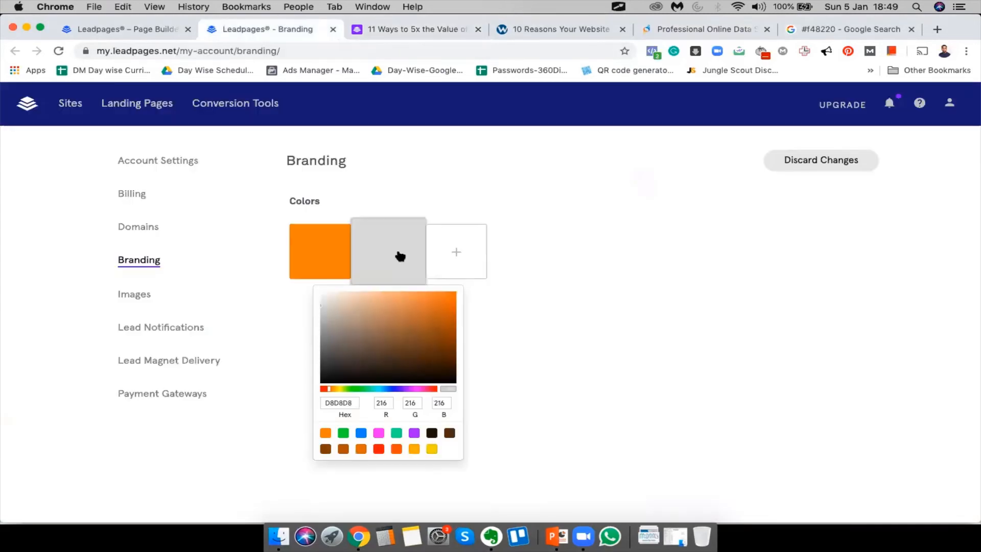
Save #034ea2 as the second, blue brand colour
double_click(334, 403)
key("super+v")
left_click(715, 349)
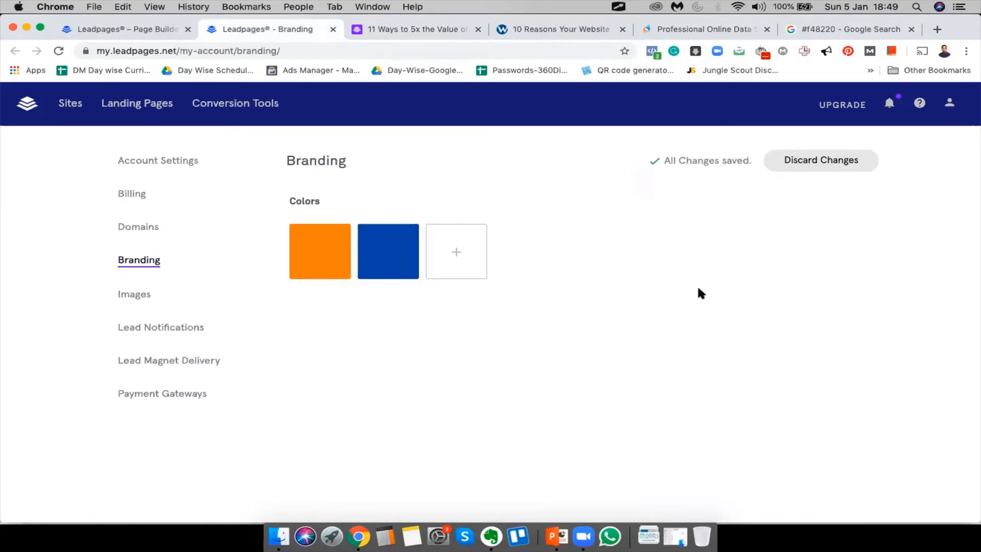
Set the landing page's top menu background to the orange brand colour
left_click(88, 33)
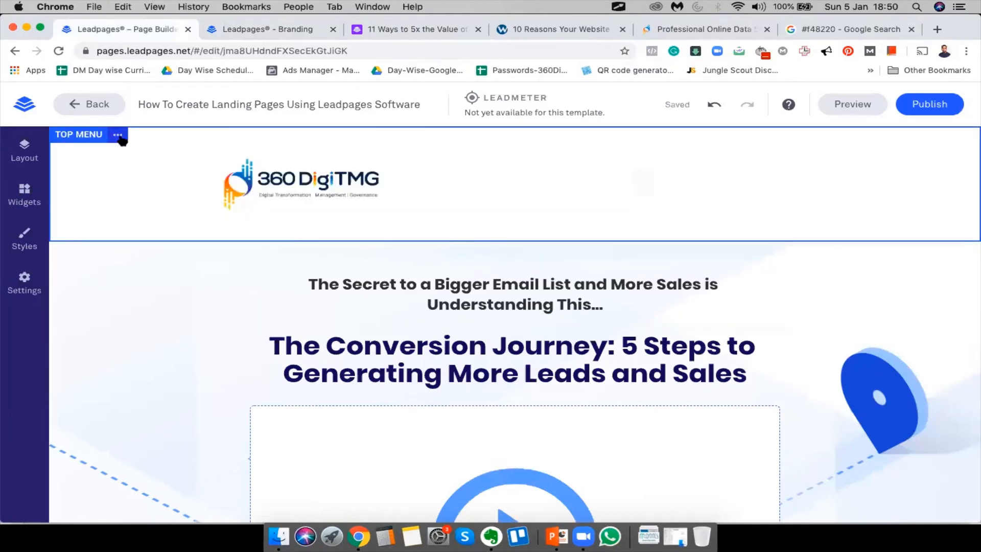
left_click(118, 135)
left_click(170, 144)
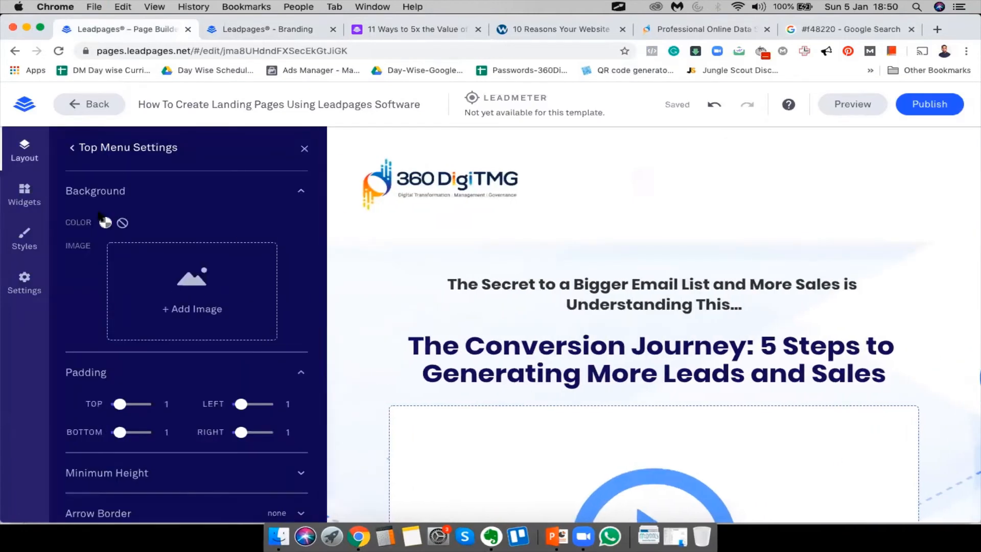
left_click(105, 223)
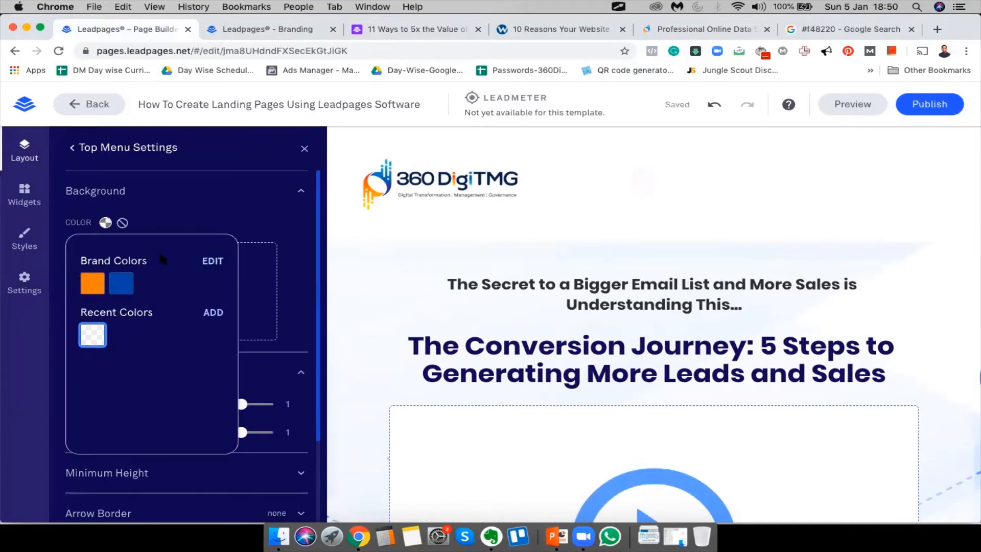
left_click(92, 285)
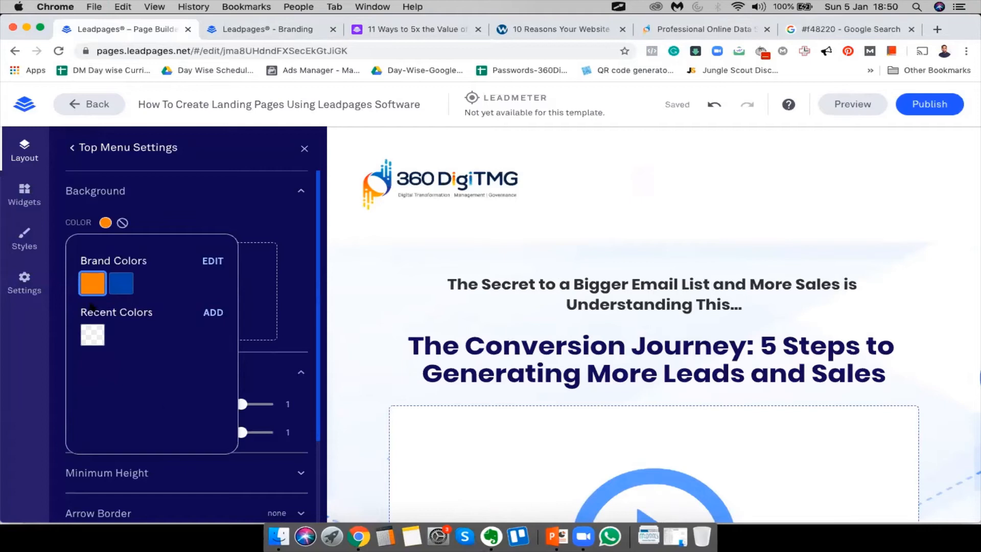
left_click(122, 288)
left_click(89, 287)
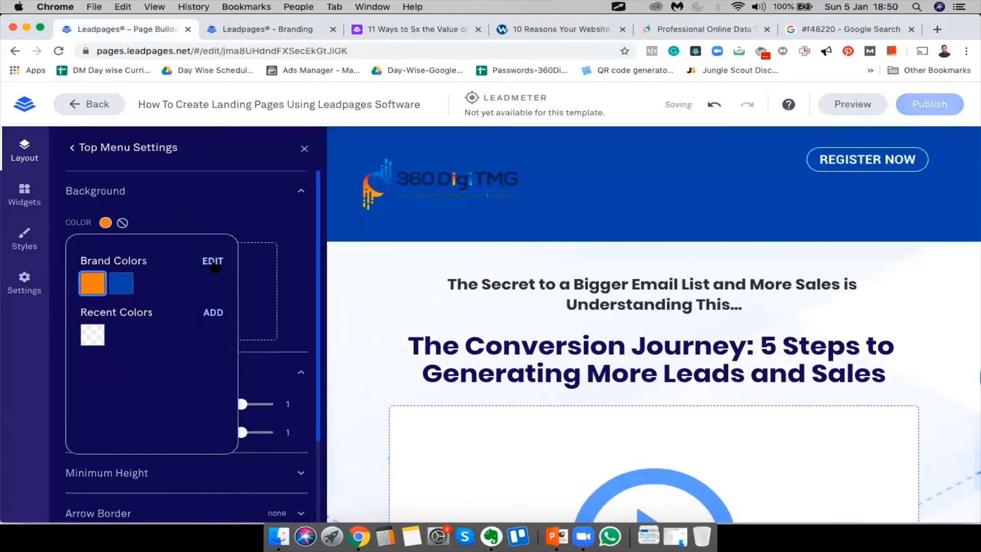
Add white FFFFFF as a third brand colour
left_click(213, 262)
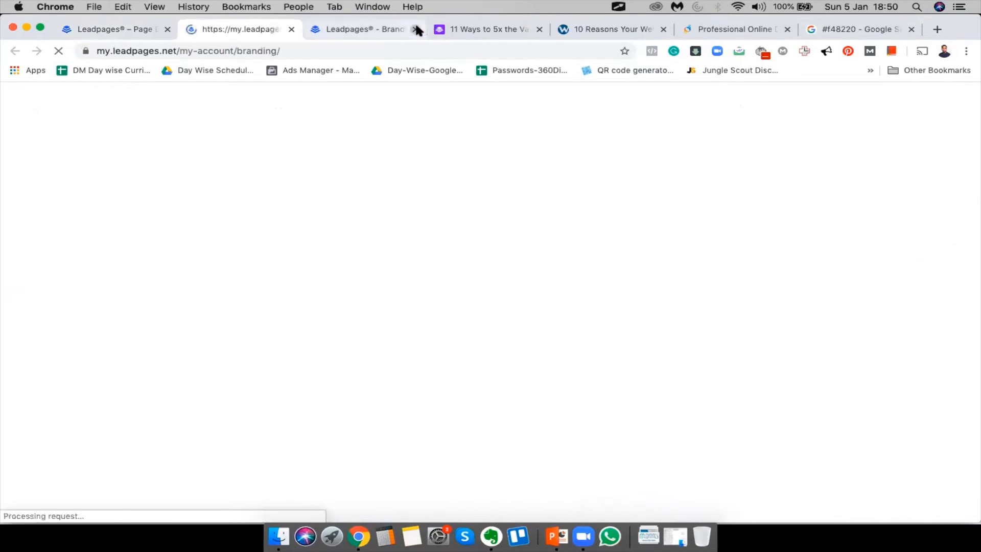
left_click(415, 29)
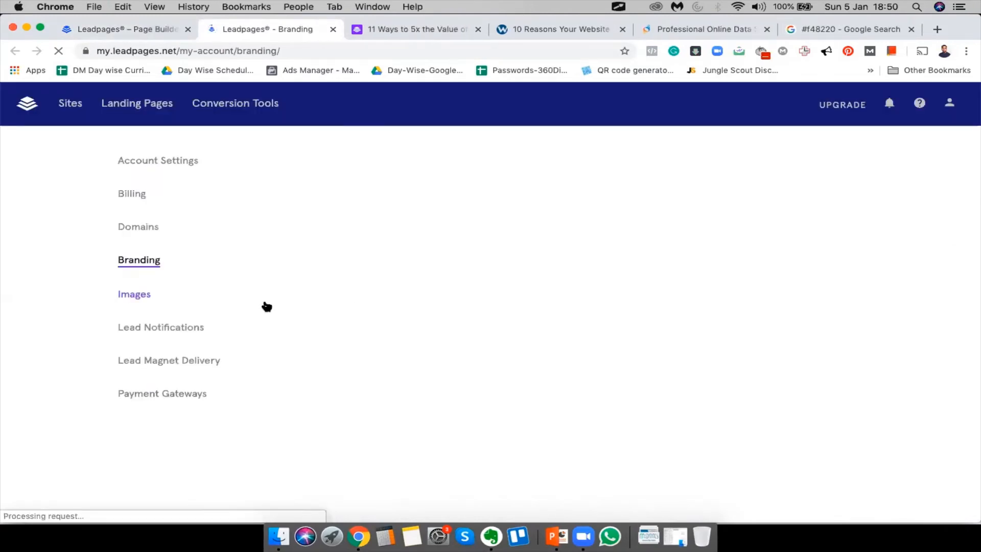
left_click(466, 250)
left_click(398, 317)
left_click_drag(398, 317, 341, 241)
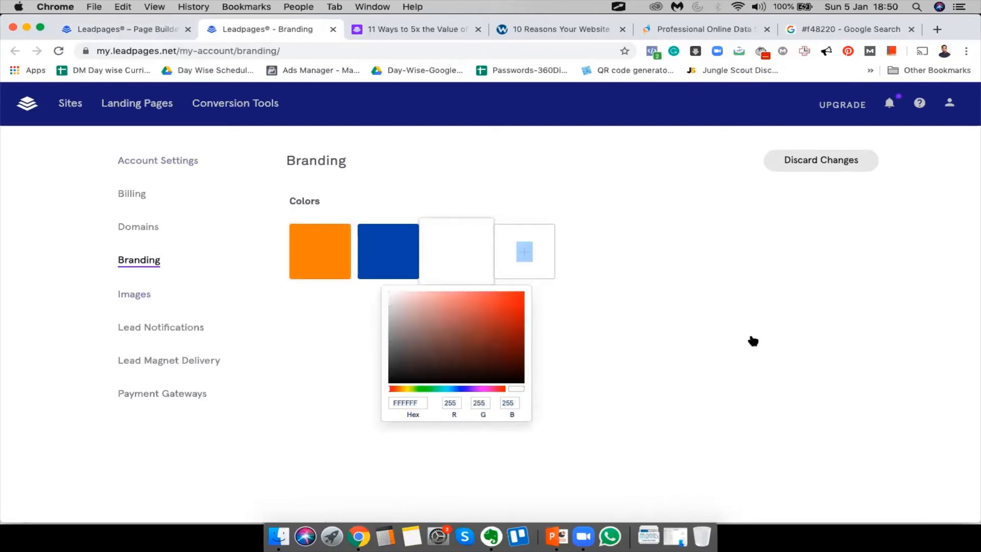
left_click(753, 341)
Make the top menu background white and the REGISTER NOW button orange
left_click(123, 30)
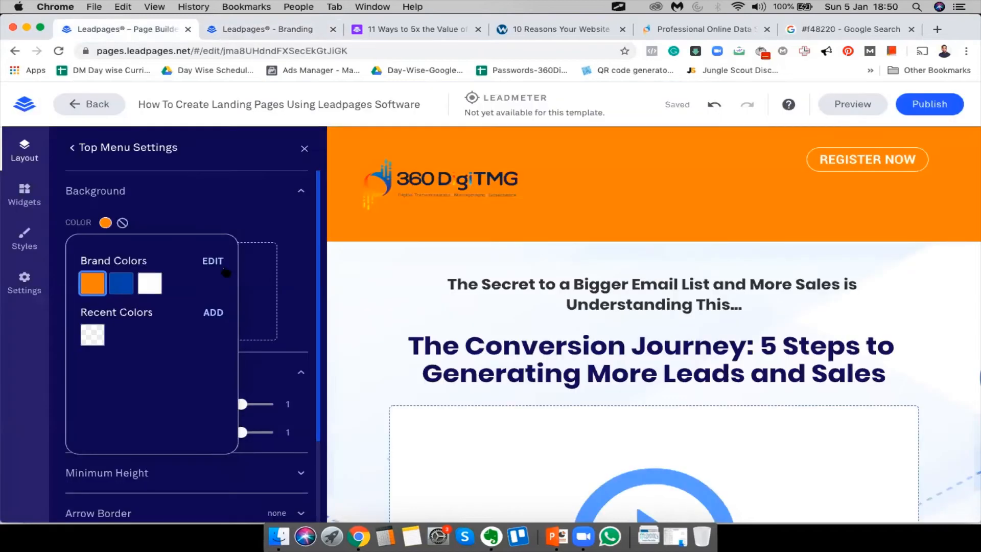
left_click(152, 282)
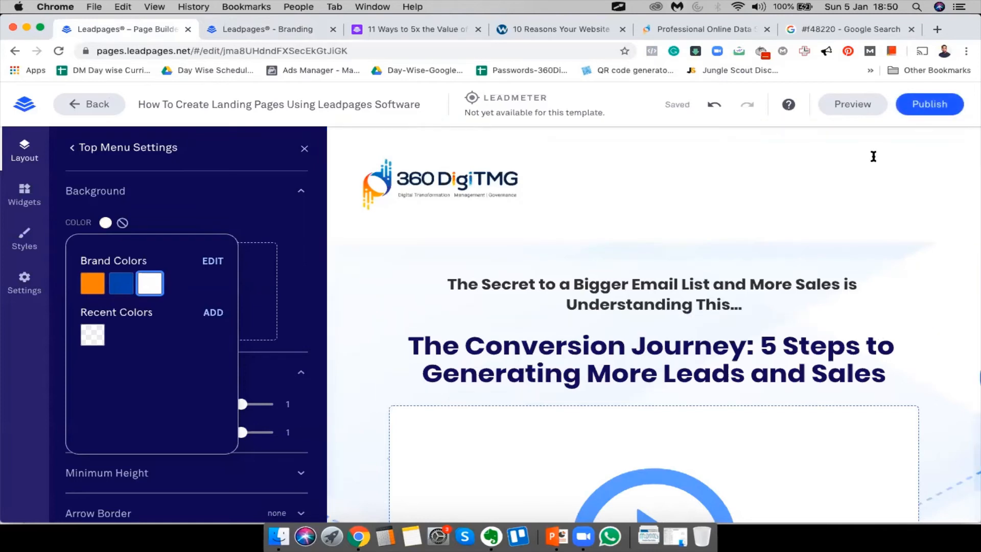
left_click(848, 130)
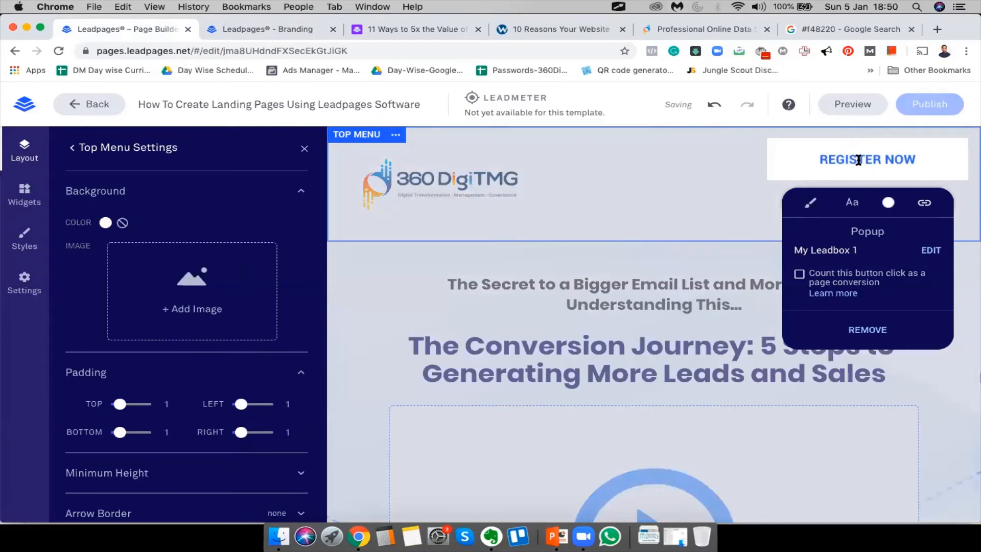
left_click(848, 203)
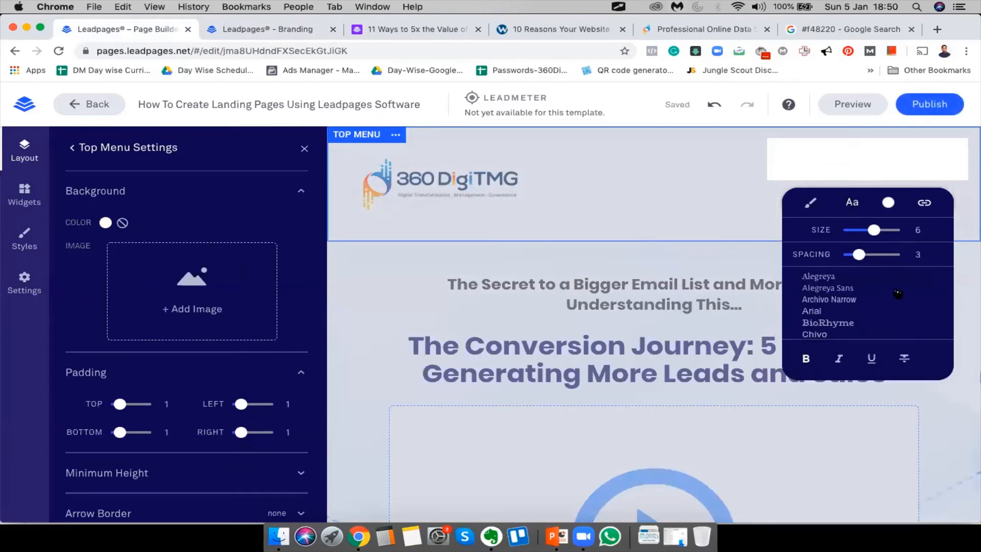
scroll(898, 295, "down", 3)
scroll(898, 296, "up", 3)
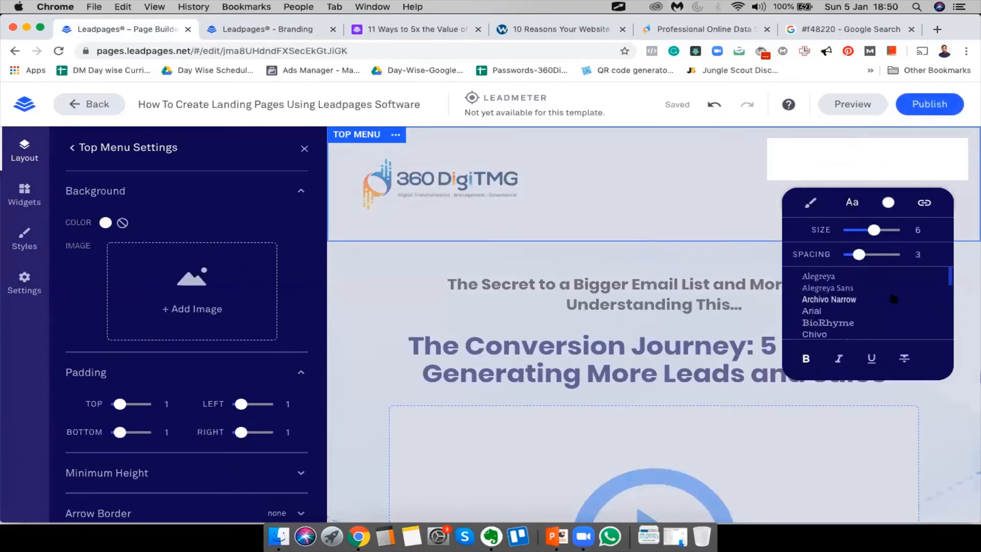
left_click(889, 205)
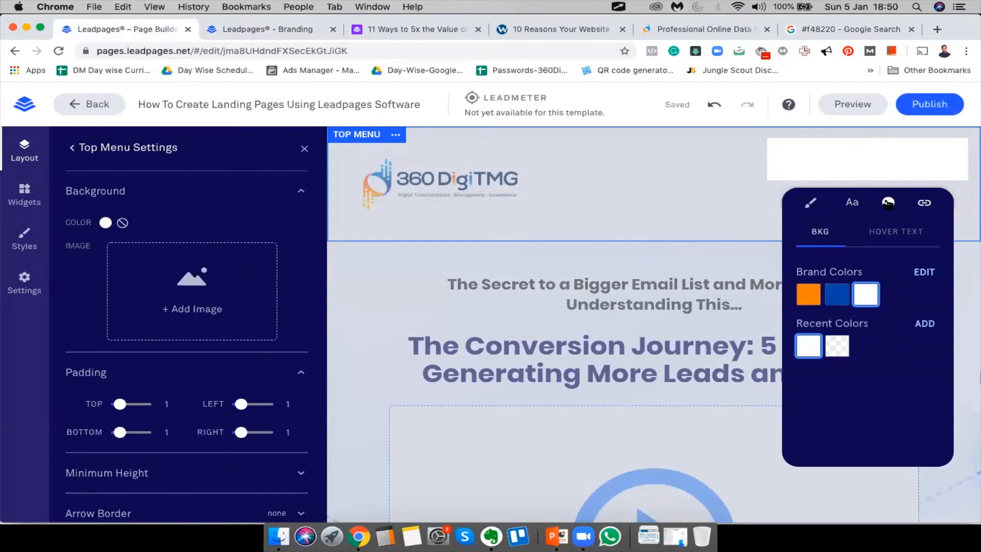
left_click(807, 301)
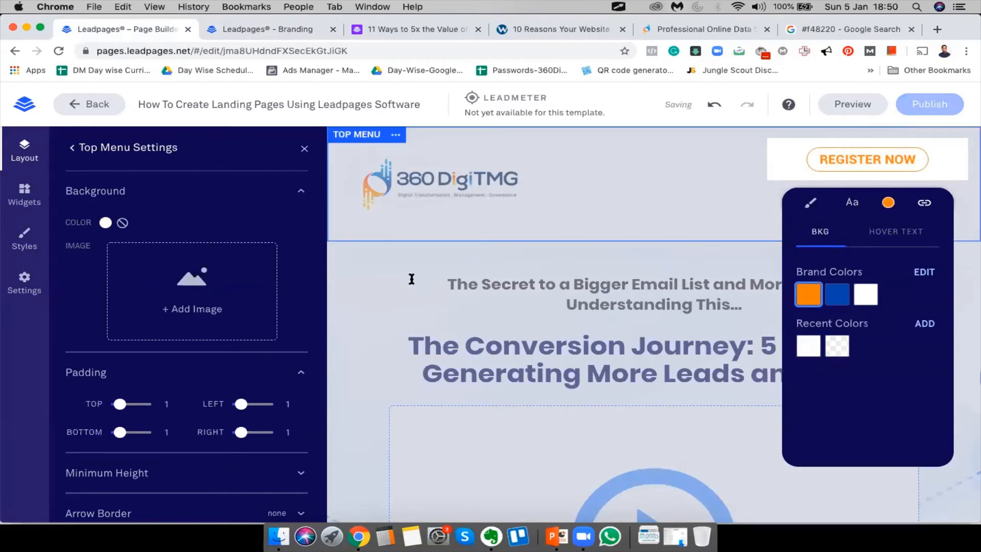
left_click(411, 279)
left_click(304, 149)
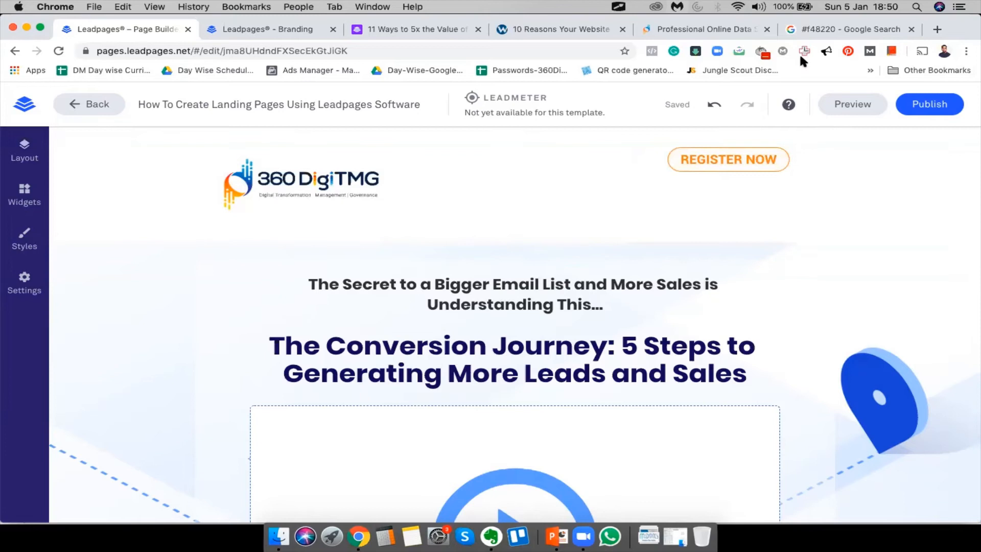
Set the top menu padding to 10 on left and right and 0 at the bottom
scroll(639, 266, "down", 5)
scroll(664, 230, "up", 5)
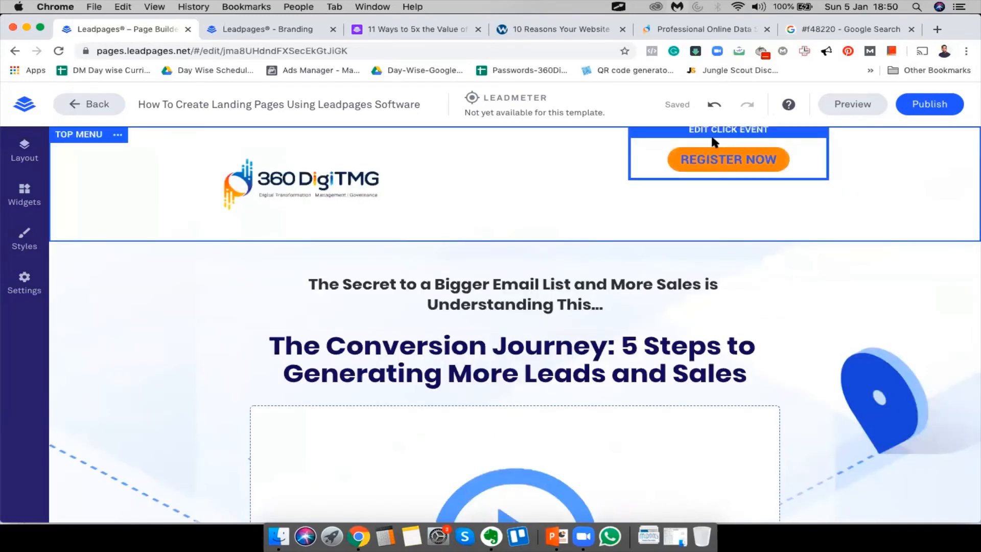
left_click(20, 152)
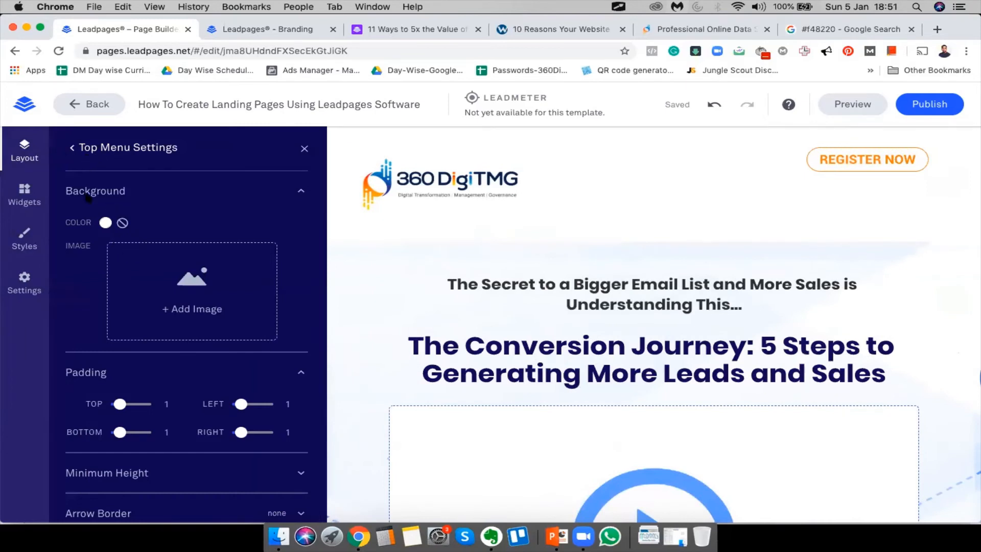
scroll(149, 309, "down", 3)
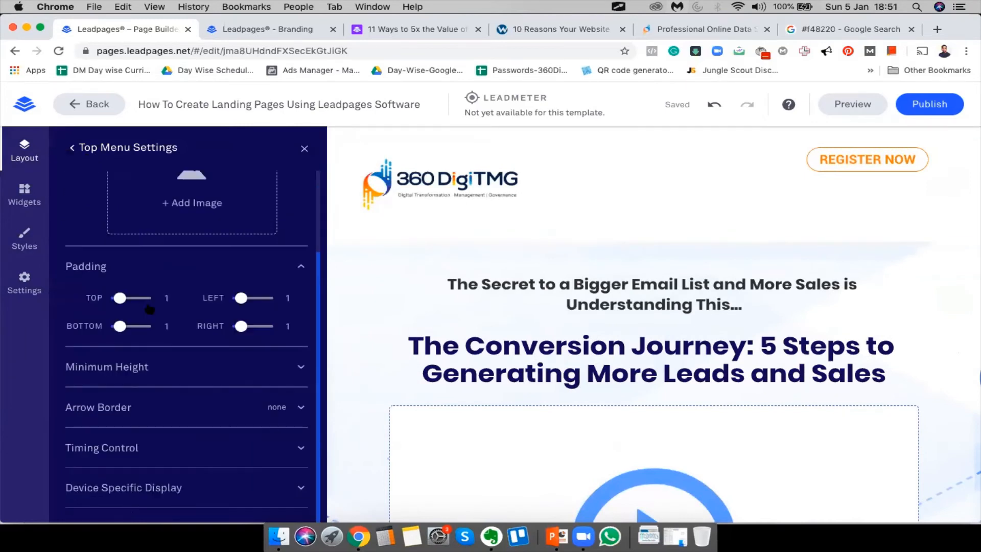
scroll(155, 450, "up", 3)
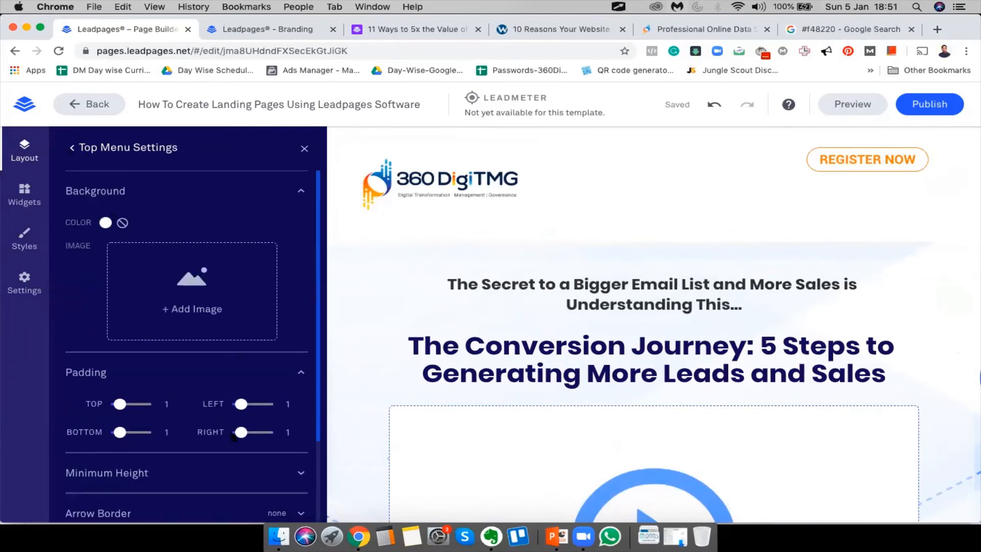
left_click_drag(214, 405, 215, 405)
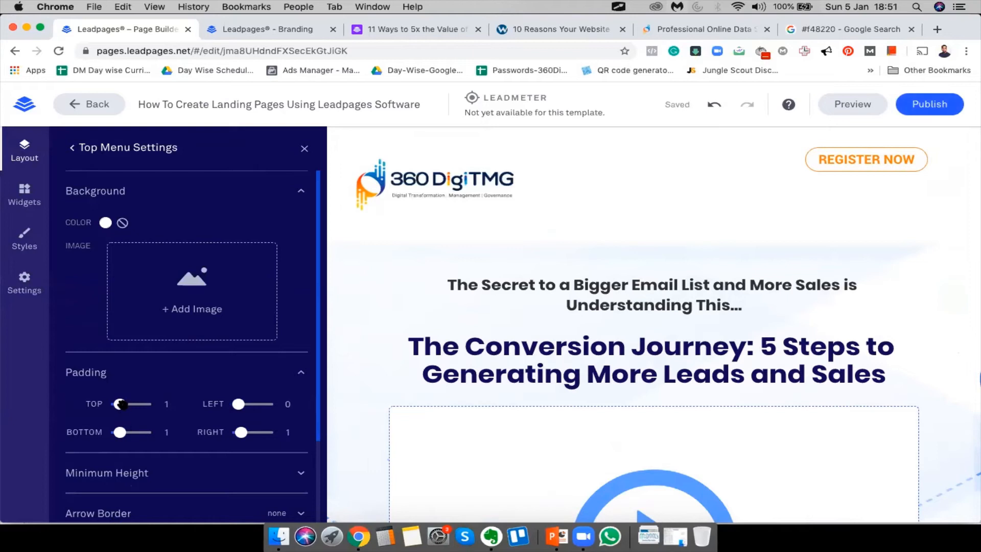
left_click_drag(119, 432, 14, 423)
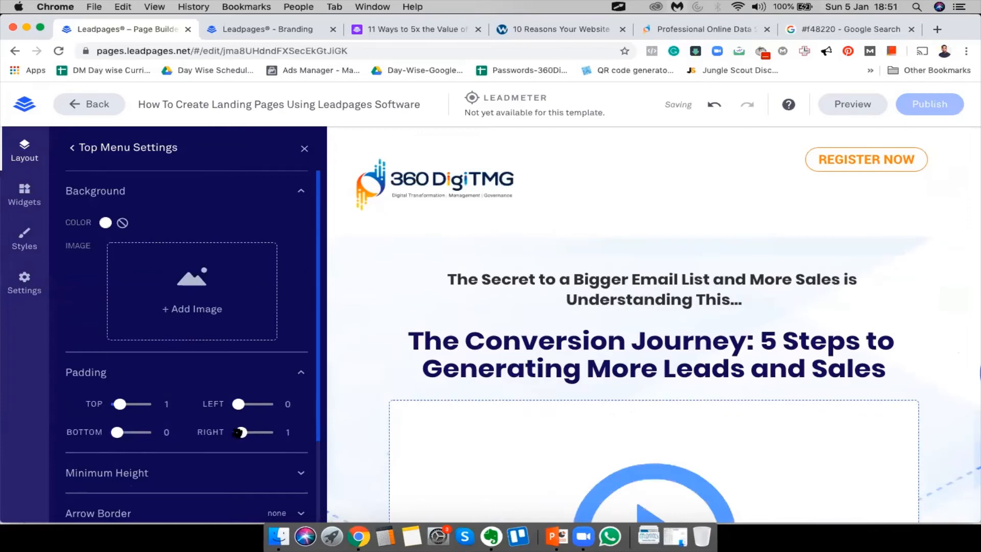
left_click_drag(241, 432, 274, 437)
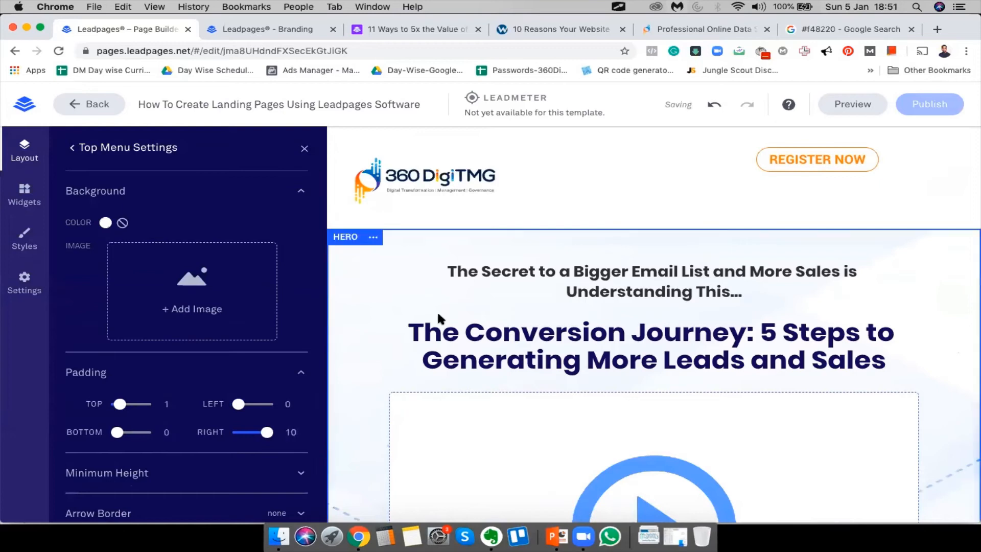
left_click_drag(264, 403, 148, 403)
left_click(303, 148)
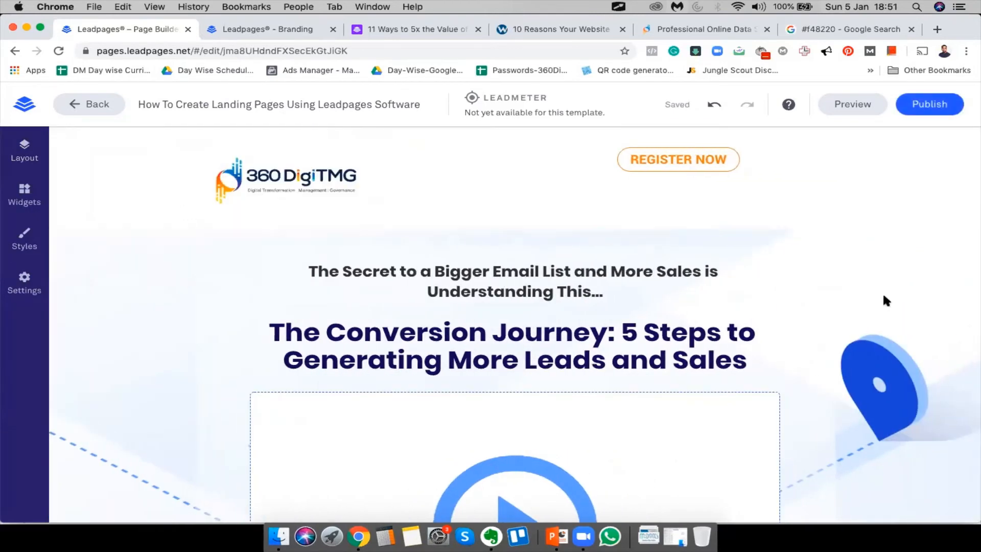
Left-align the 360DigiTMG logo and shrink it to about 62% width
scroll(586, 390, "down", 6)
scroll(585, 390, "up", 6)
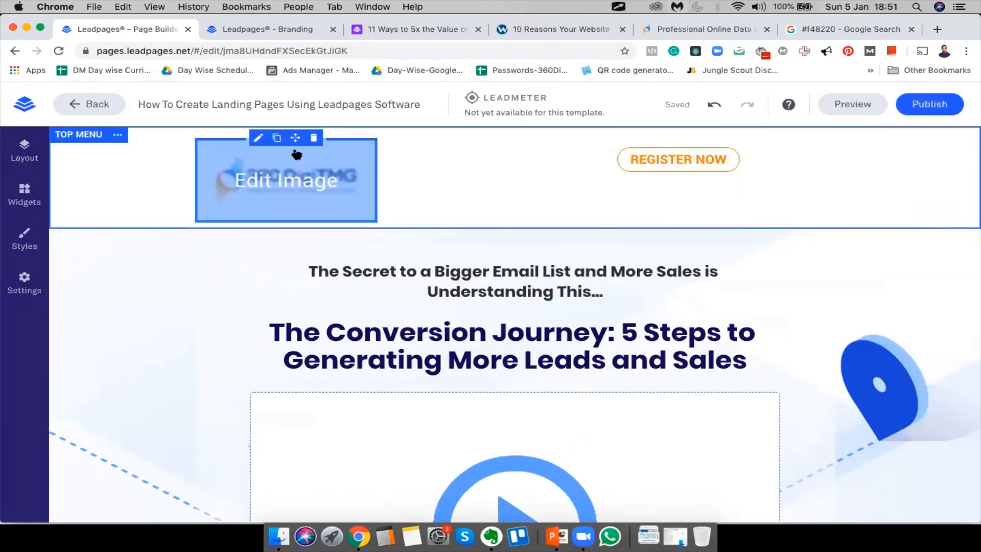
left_click(259, 138)
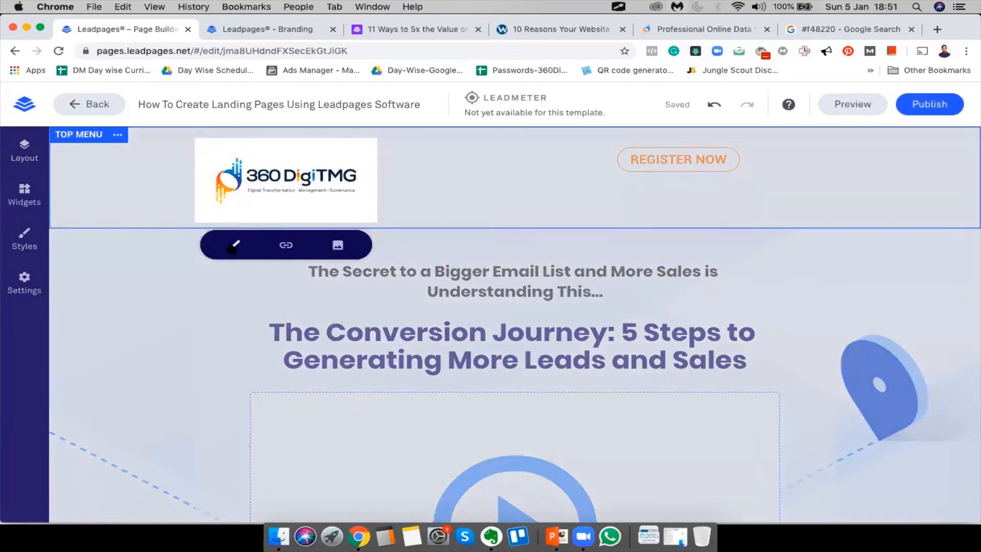
left_click(235, 246)
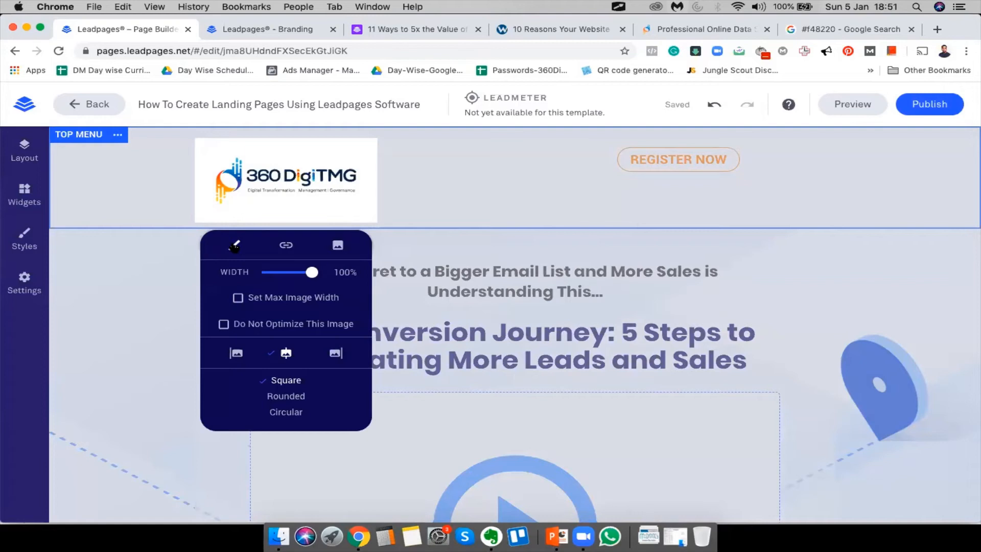
left_click(236, 353)
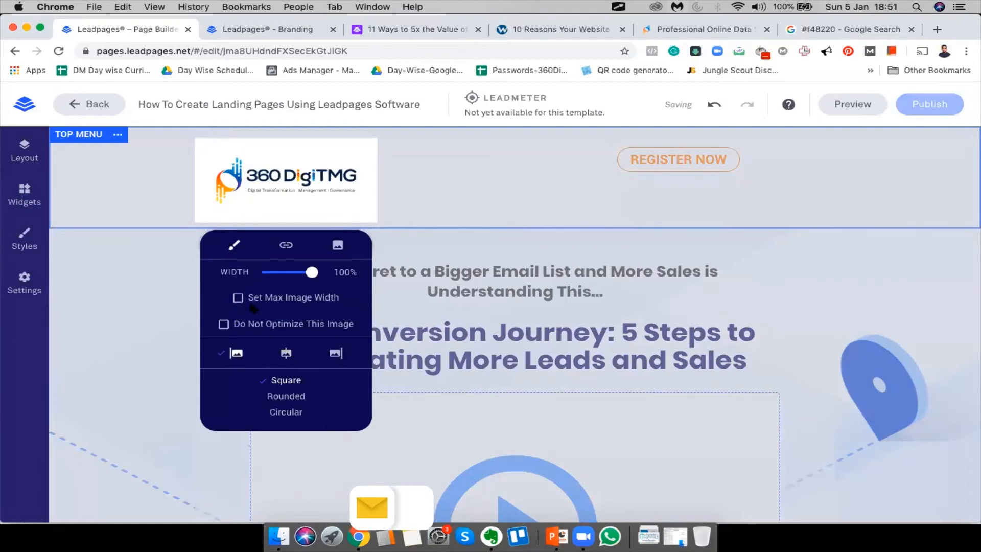
left_click_drag(315, 278, 294, 272)
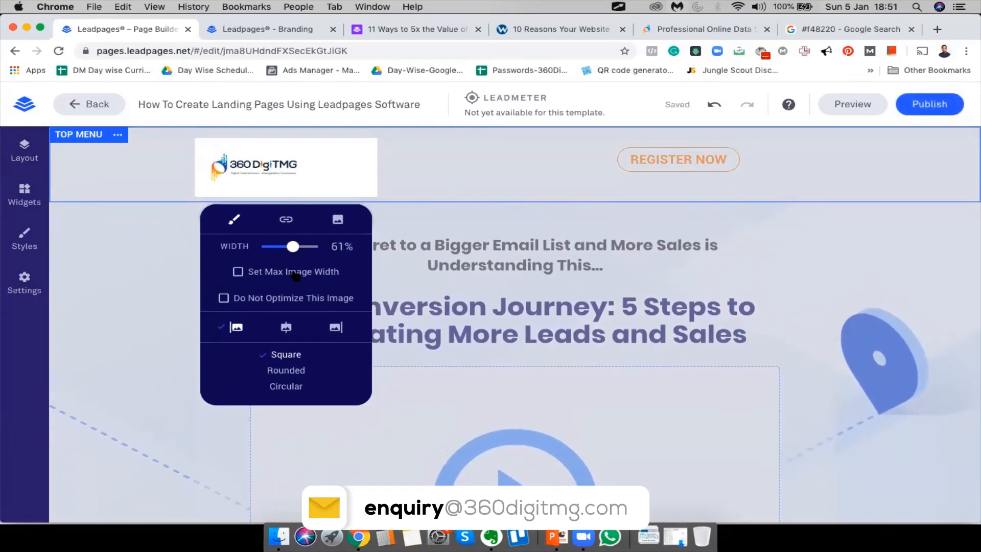
left_click(512, 274)
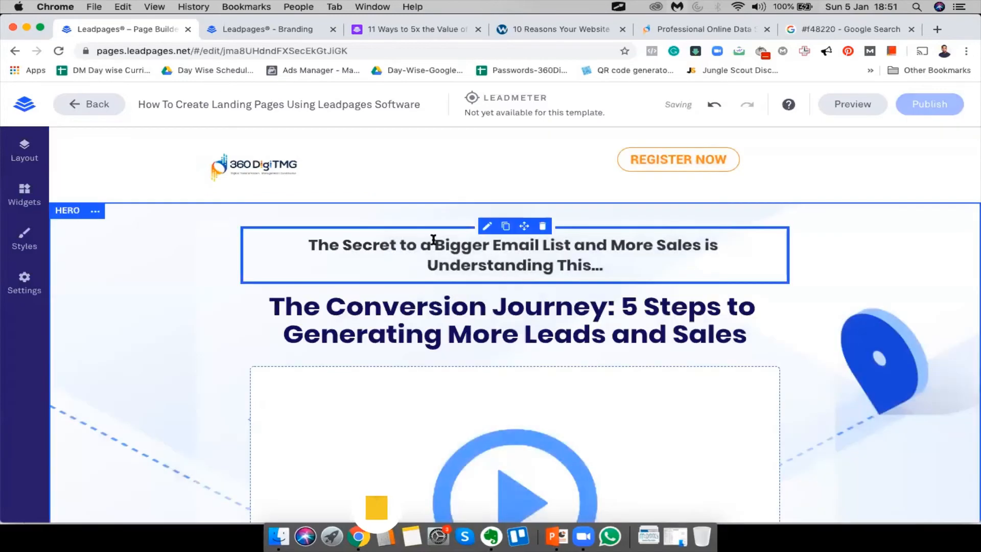
Remove the logo's maximum width limit and stretch it to full 100% width
left_click(257, 137)
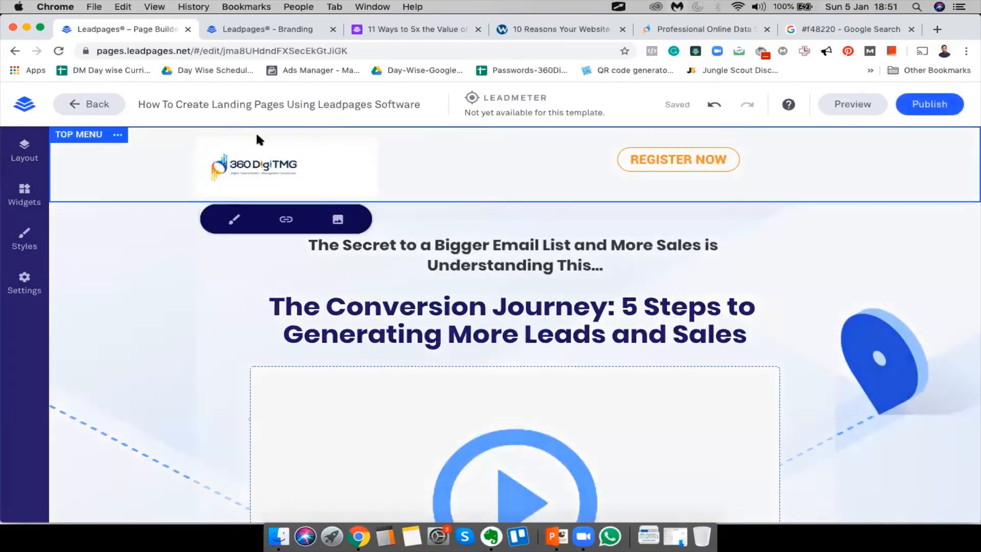
left_click(234, 220)
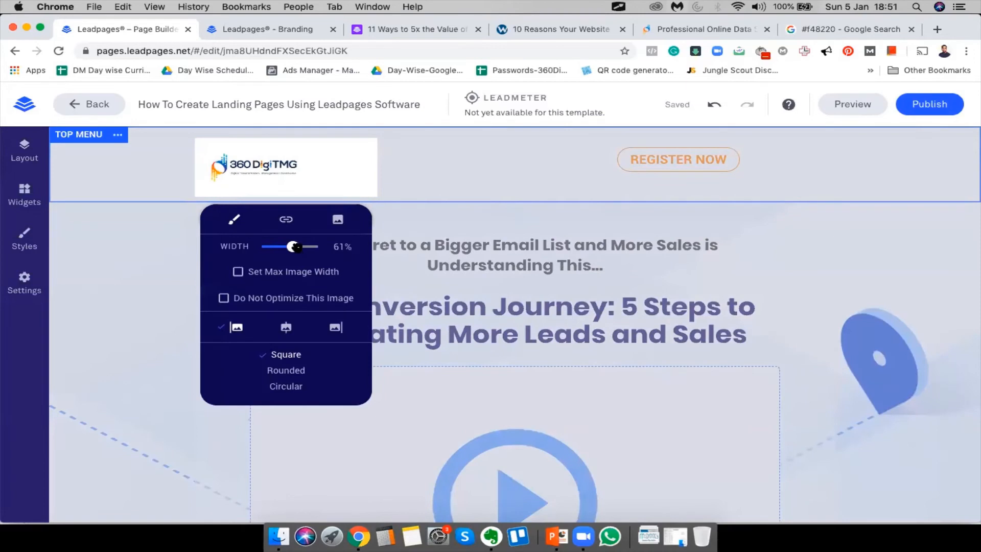
left_click_drag(296, 248, 298, 248)
left_click(238, 278)
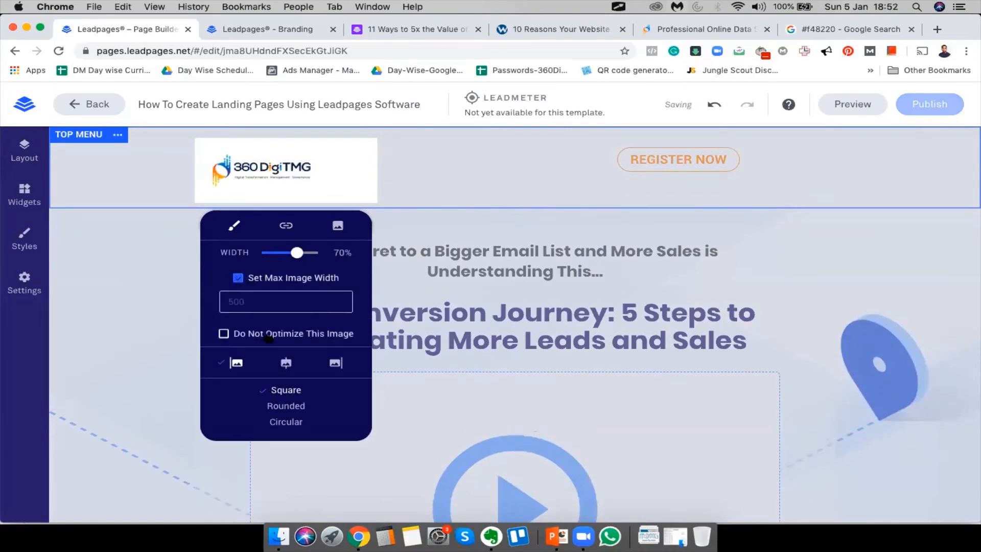
left_click(286, 297)
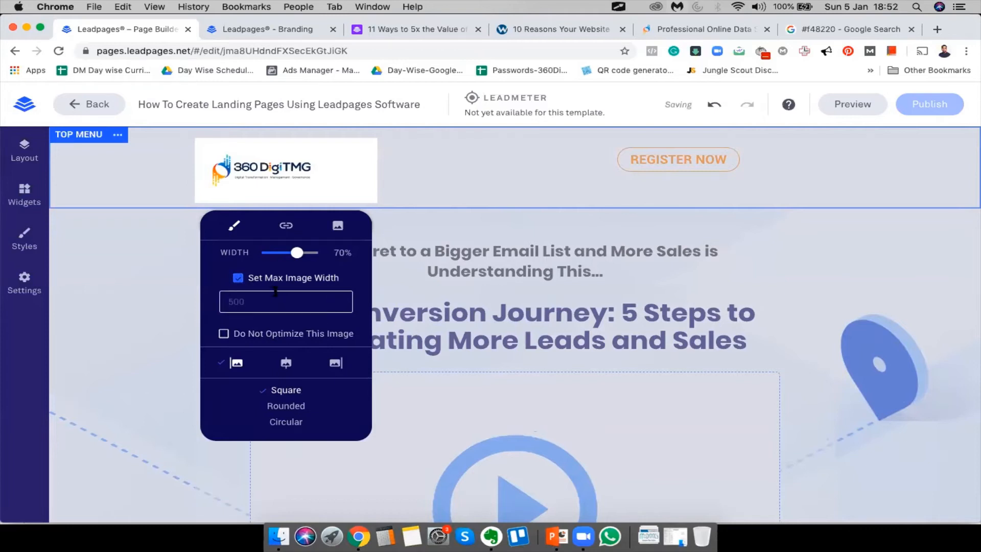
type("500")
key("BackSpace")
key("BackSpace")
key("BackSpace")
type("800")
key("BackSpace")
key("BackSpace")
key("BackSpace")
left_click(238, 280)
left_click_drag(296, 251, 349, 257)
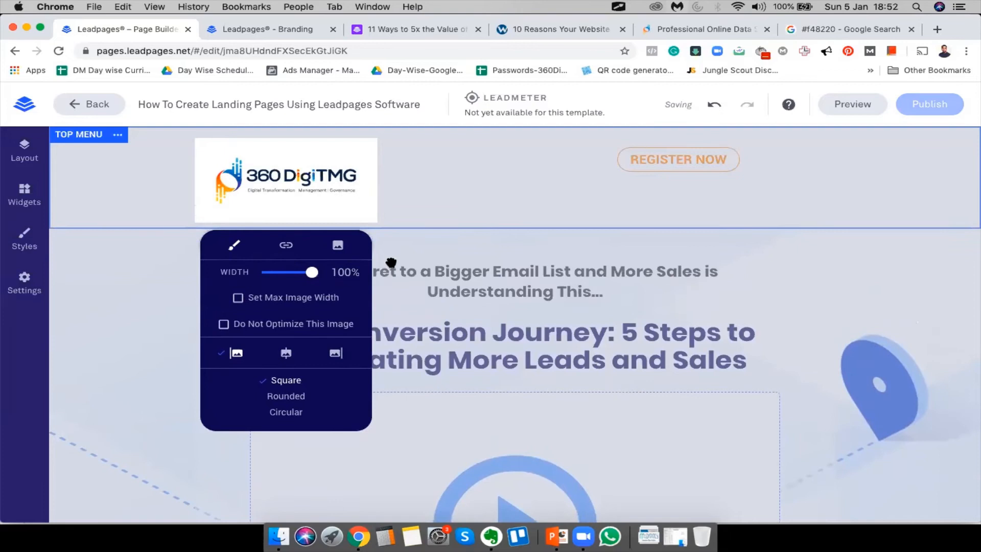
left_click(105, 343)
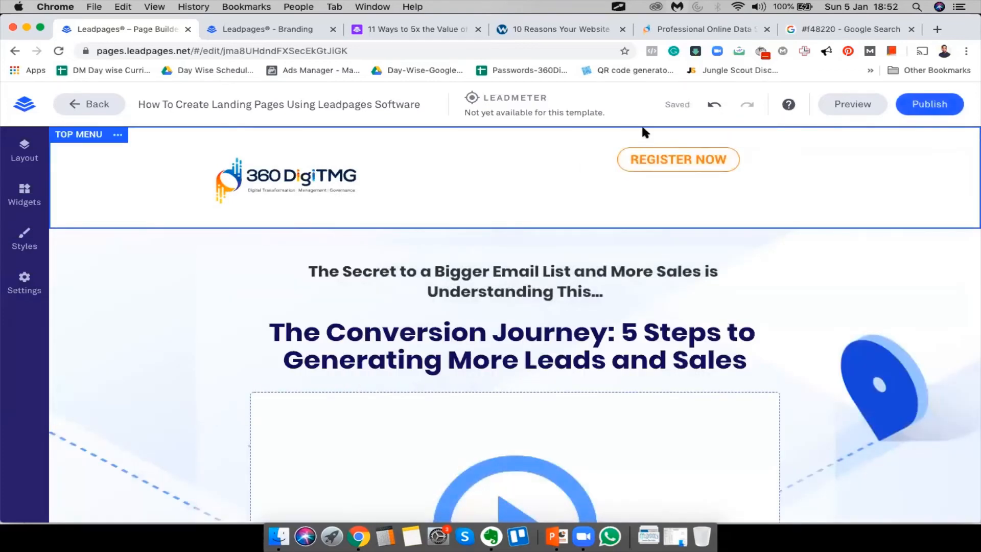
Align the REGISTER NOW button to the right, keeping a flat fill after trying gradient
scroll(681, 291, "down", 1)
scroll(681, 292, "up", 1)
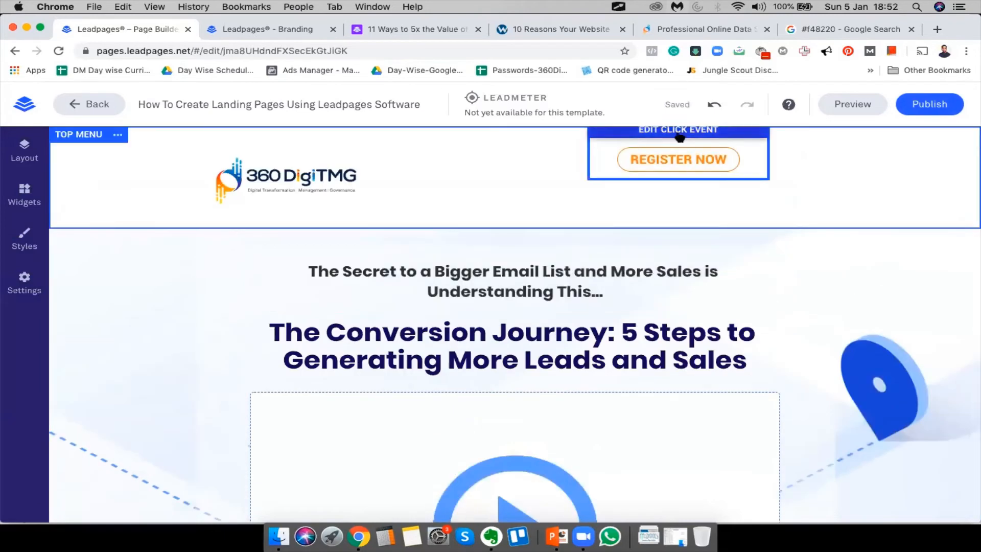
left_click(674, 131)
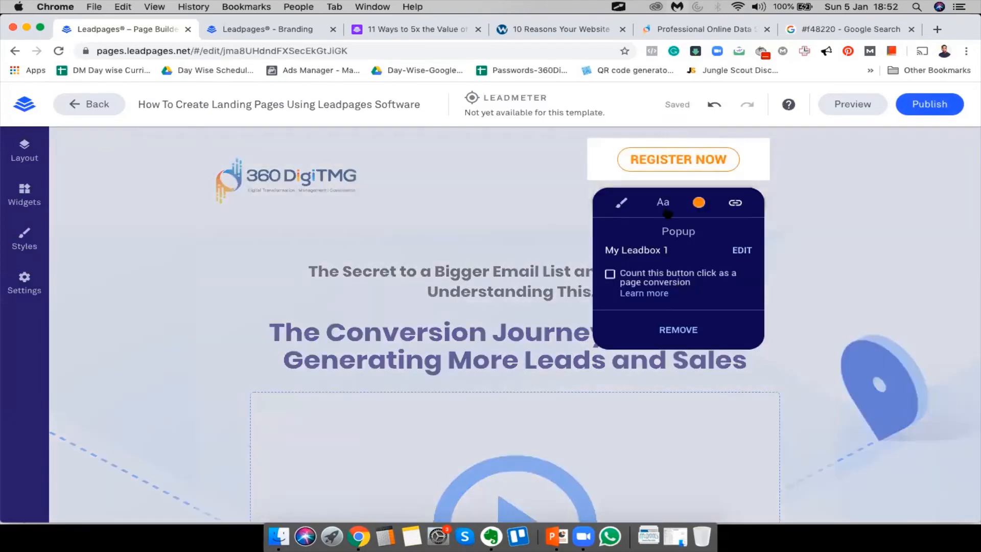
left_click(622, 203)
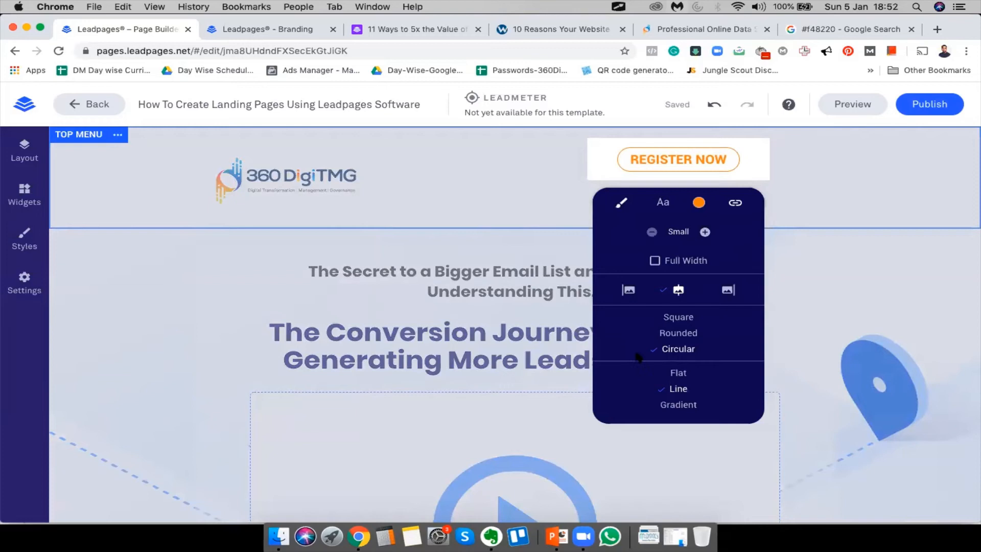
left_click(728, 290)
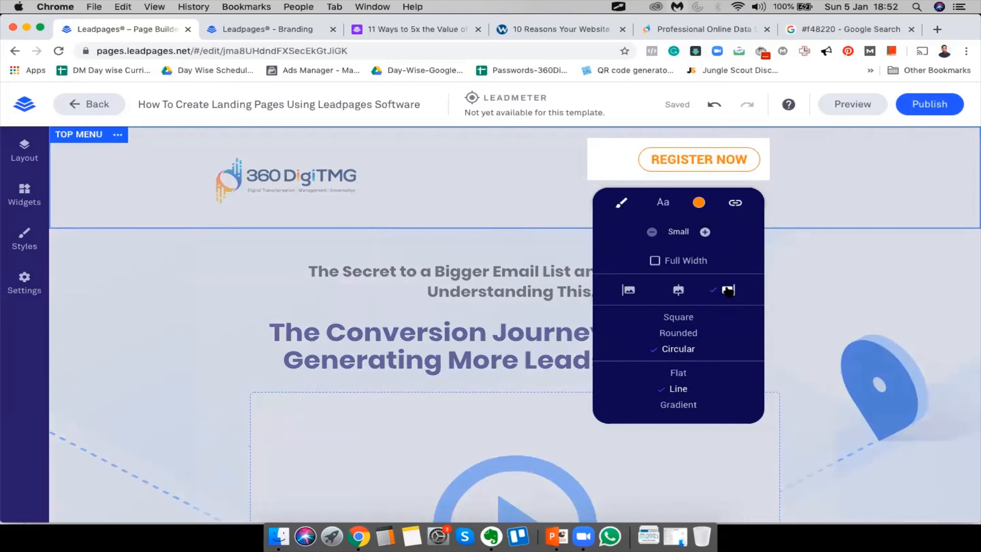
left_click(683, 378)
left_click(677, 405)
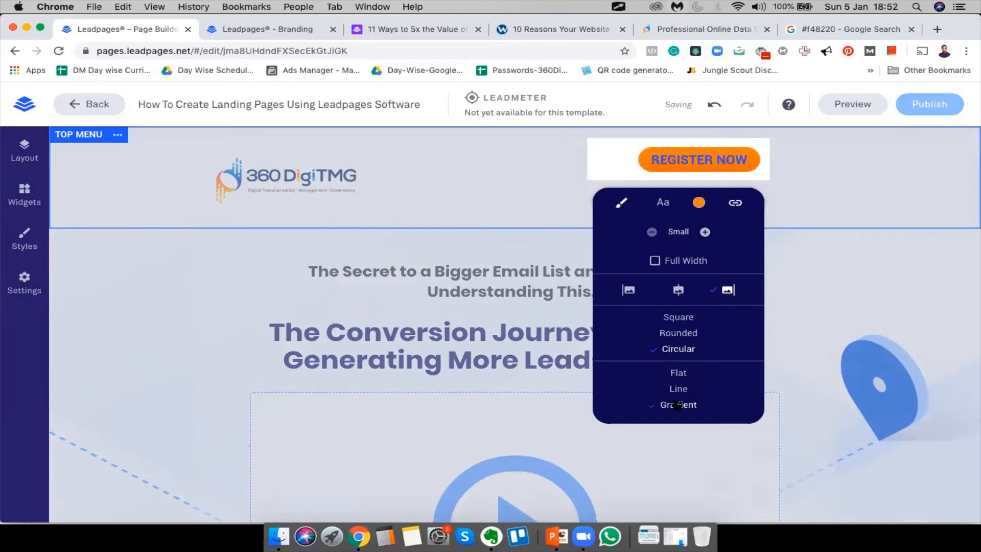
left_click(680, 376)
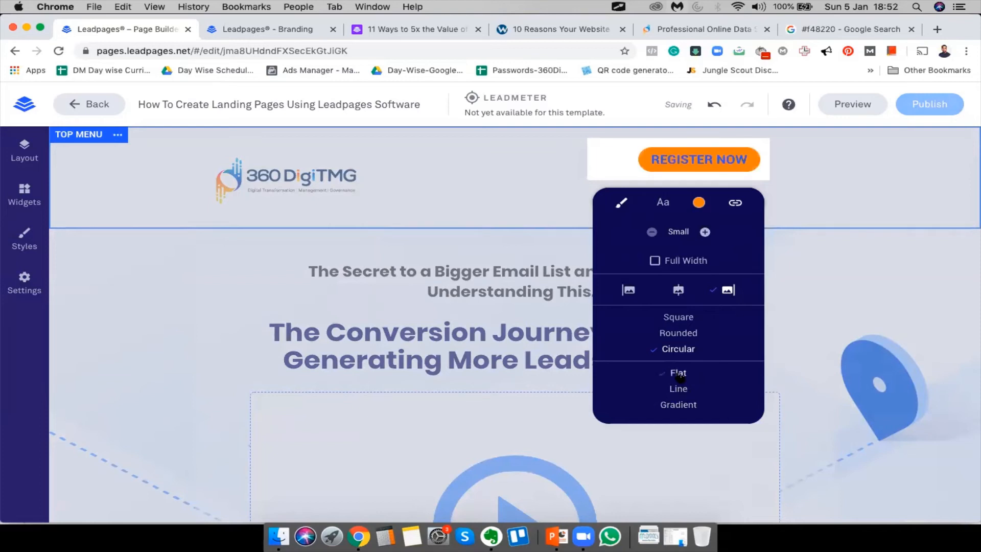
left_click(176, 277)
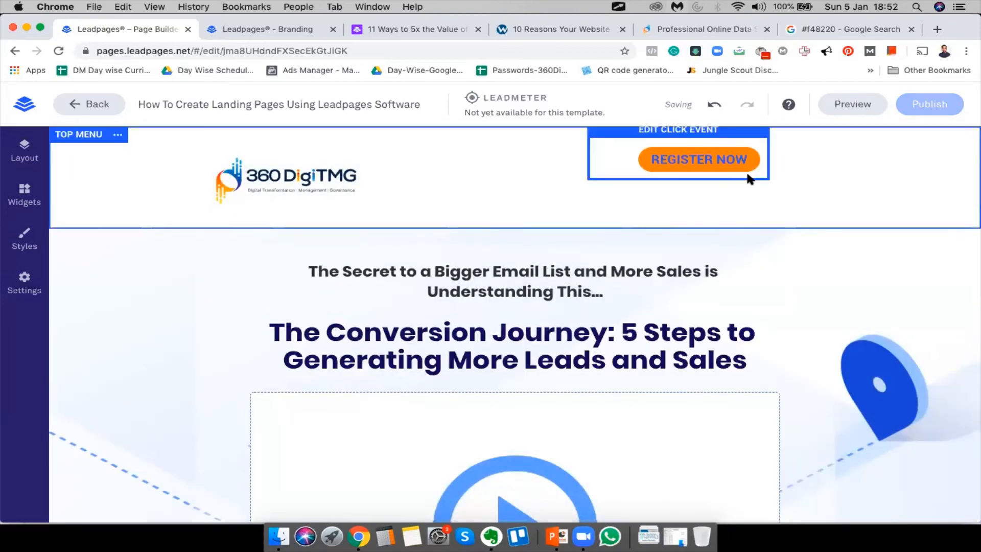
Switch the REGISTER NOW button to the outlined Line style
left_click(674, 129)
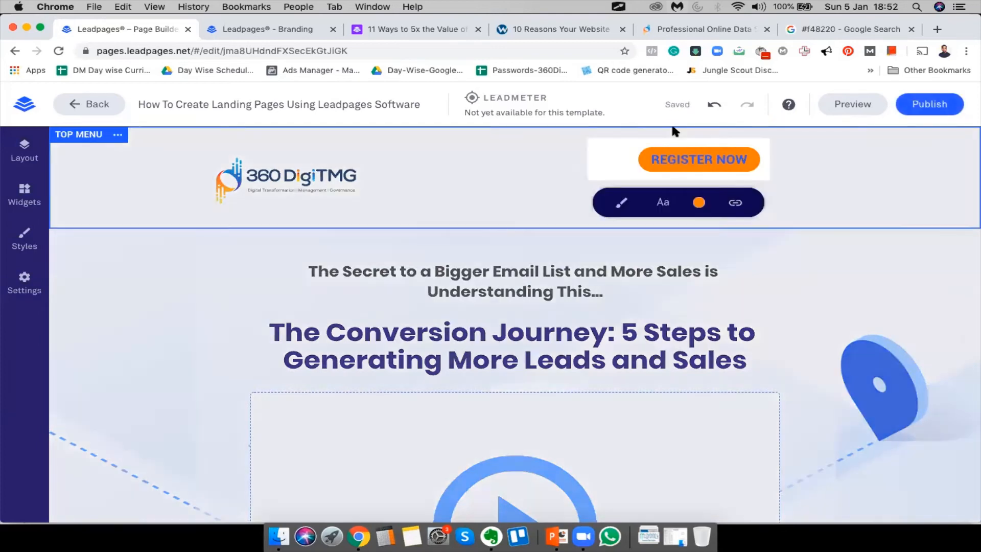
left_click(659, 207)
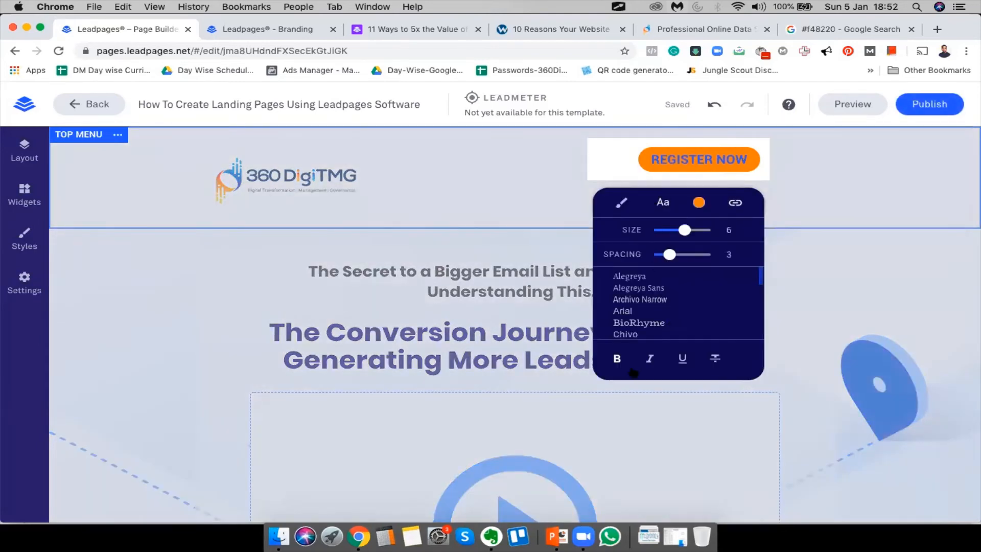
left_click(621, 203)
left_click(680, 388)
left_click(687, 406)
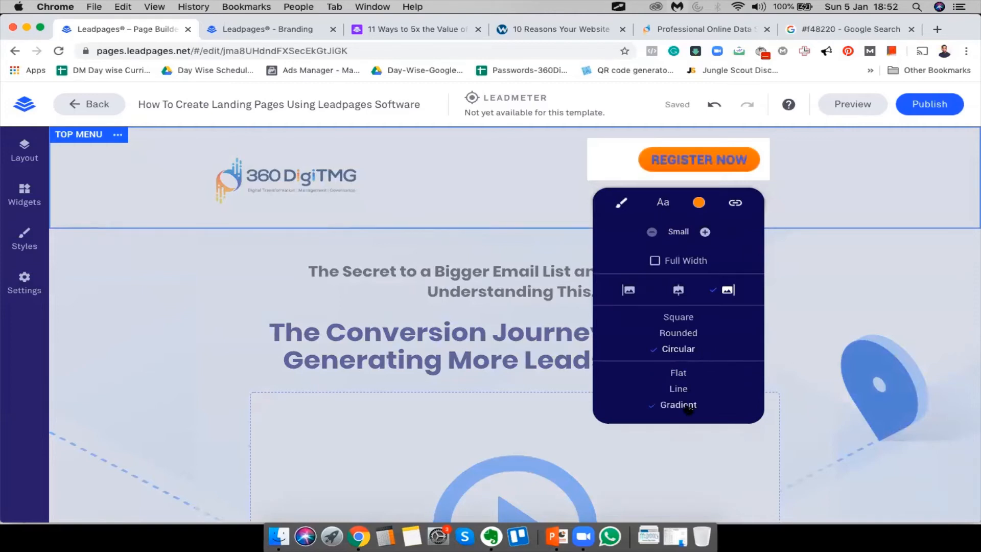
left_click(679, 373)
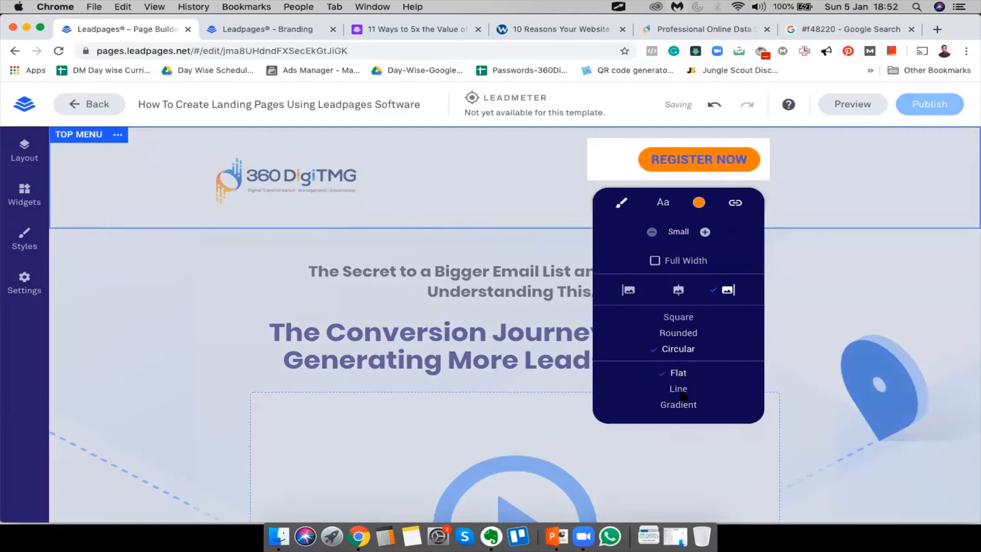
left_click(679, 390)
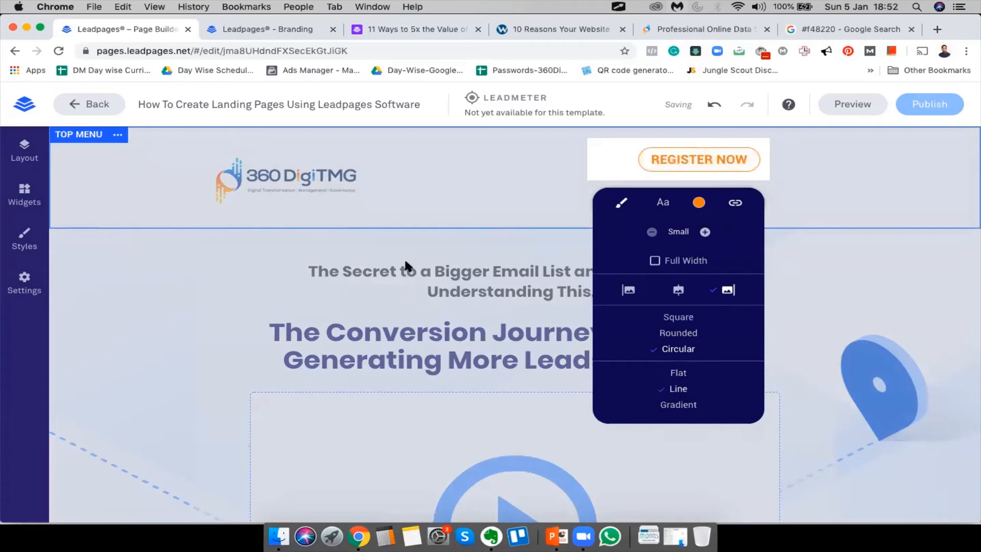
left_click(145, 346)
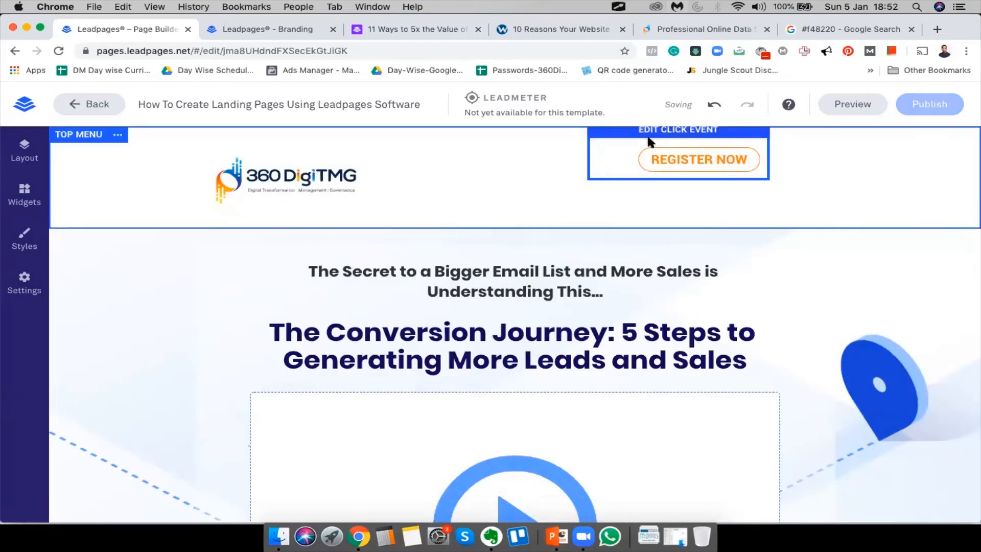
Open Column 3's settings under Page Layout > Top Menu > Row 1
left_click(25, 151)
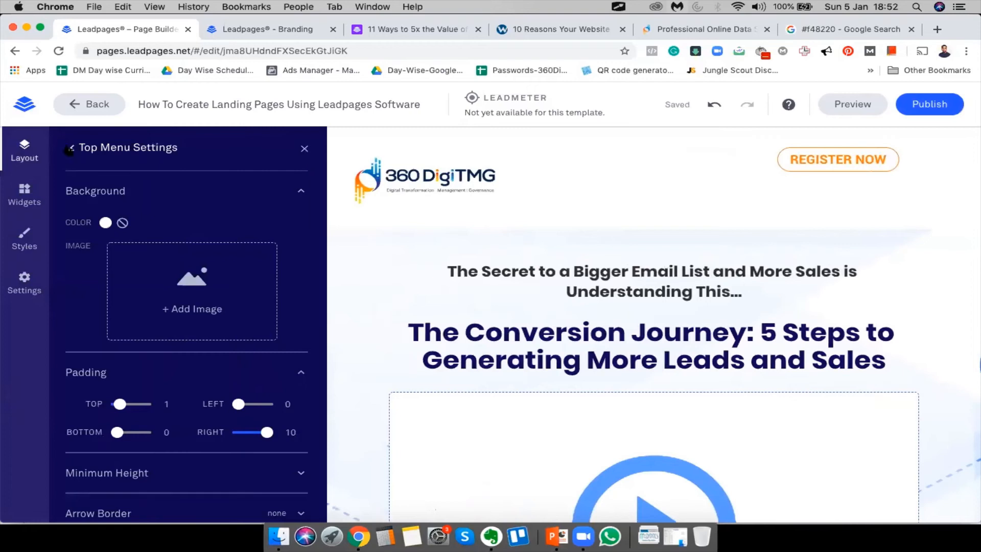
left_click(70, 148)
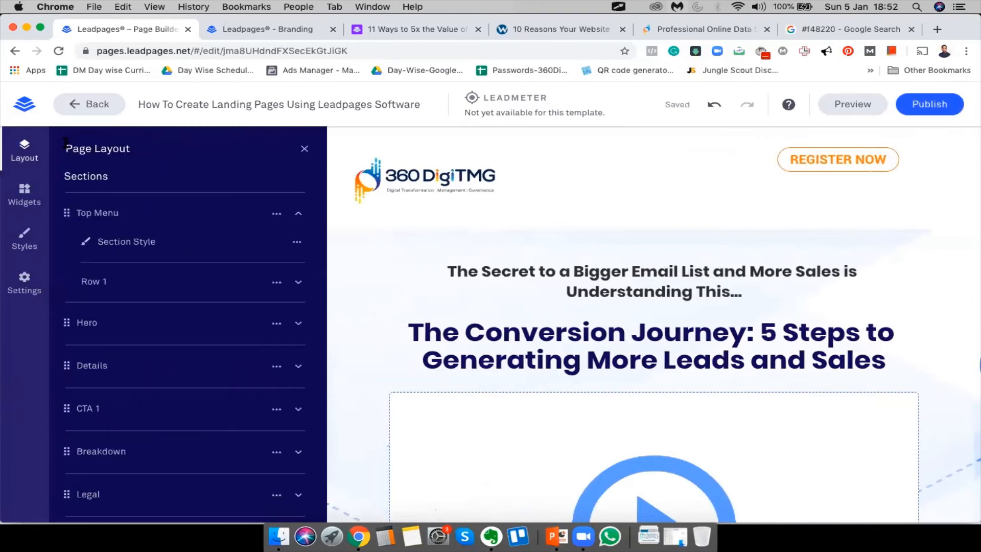
left_click(89, 283)
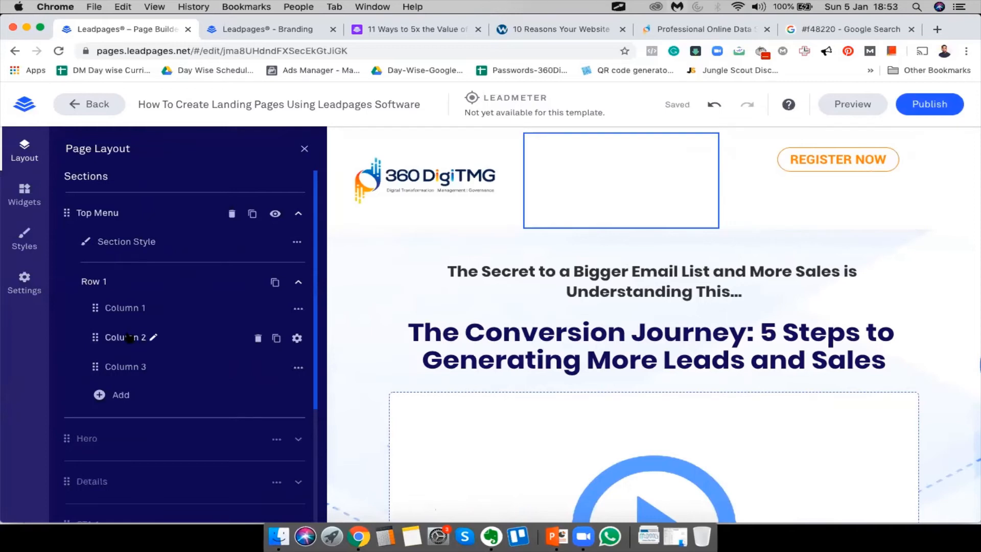
left_click(116, 368)
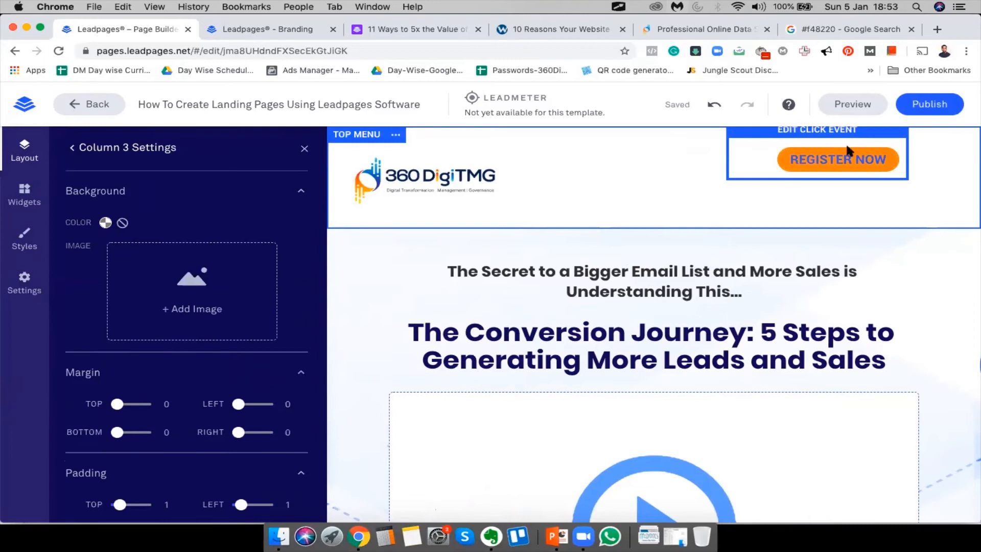
Try a left margin of 10 on Column 3, then return left and right margins to 0
left_click_drag(239, 403, 282, 408)
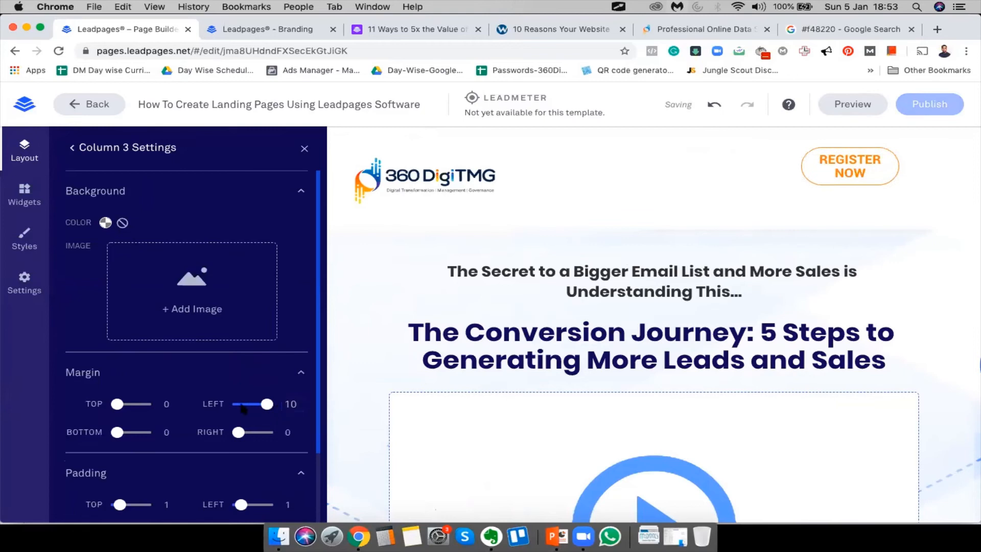
left_click_drag(265, 404, 267, 435)
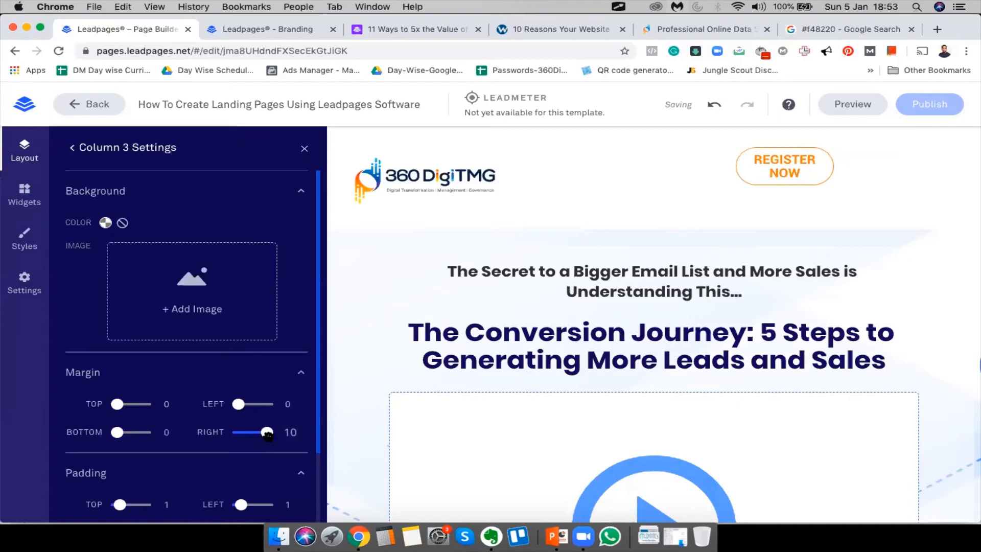
left_click_drag(266, 434, 238, 433)
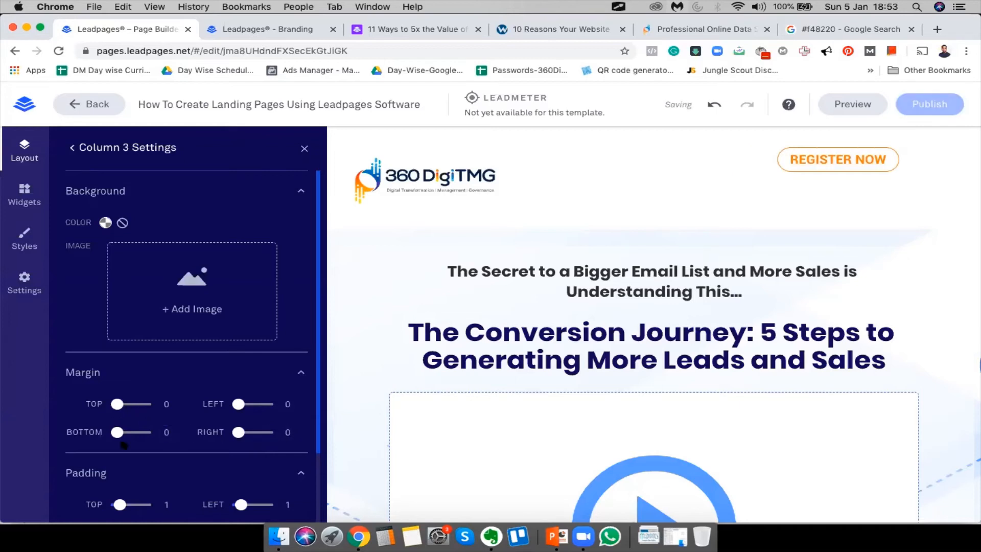
Set Column 3's top margin to 3 and its bottom margin to 10
scroll(187, 456, "down", 3)
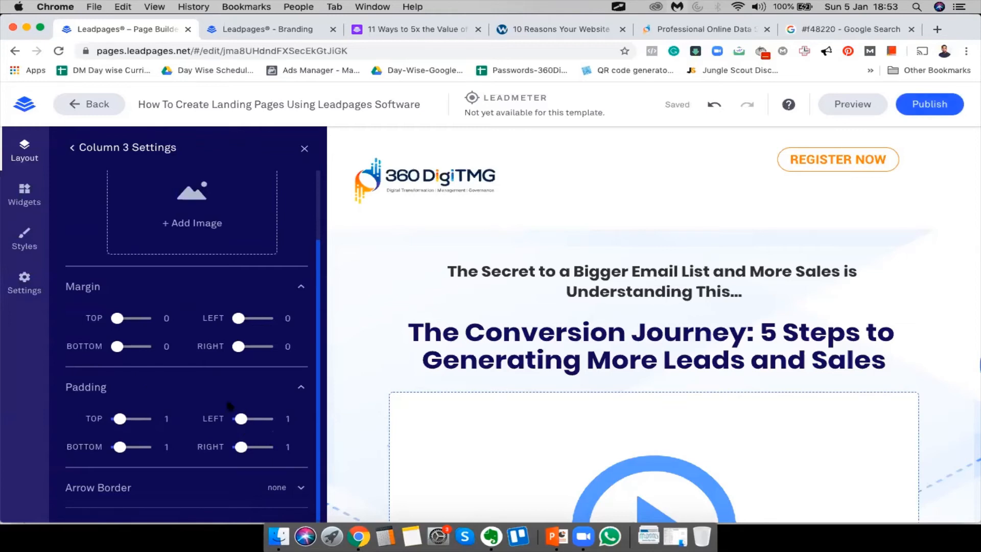
left_click_drag(117, 318, 165, 321)
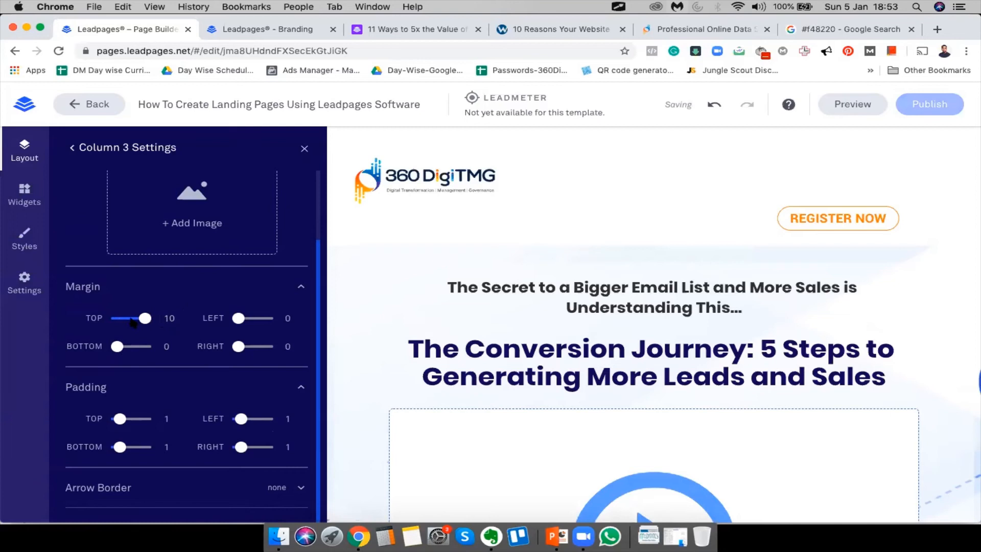
left_click_drag(133, 322, 128, 318)
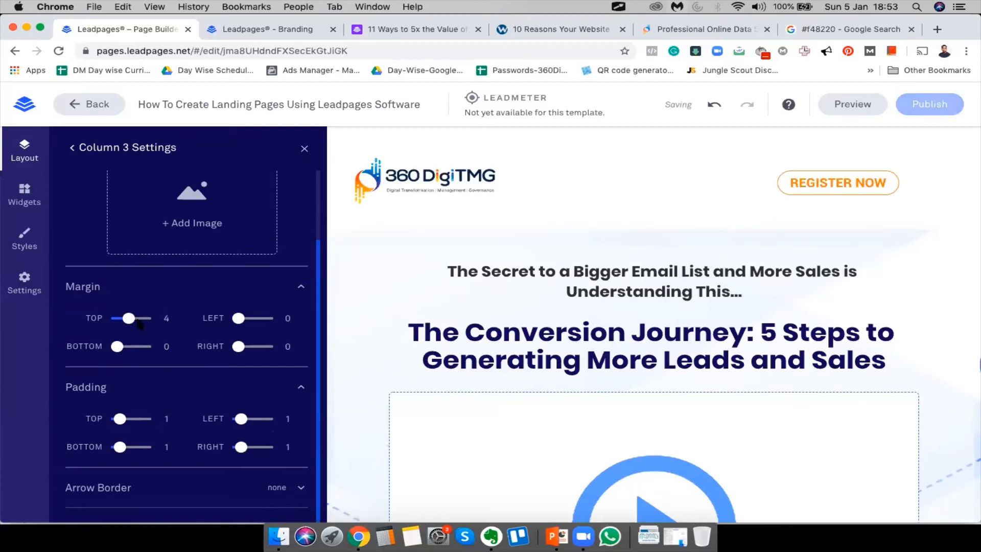
left_click_drag(131, 319, 125, 318)
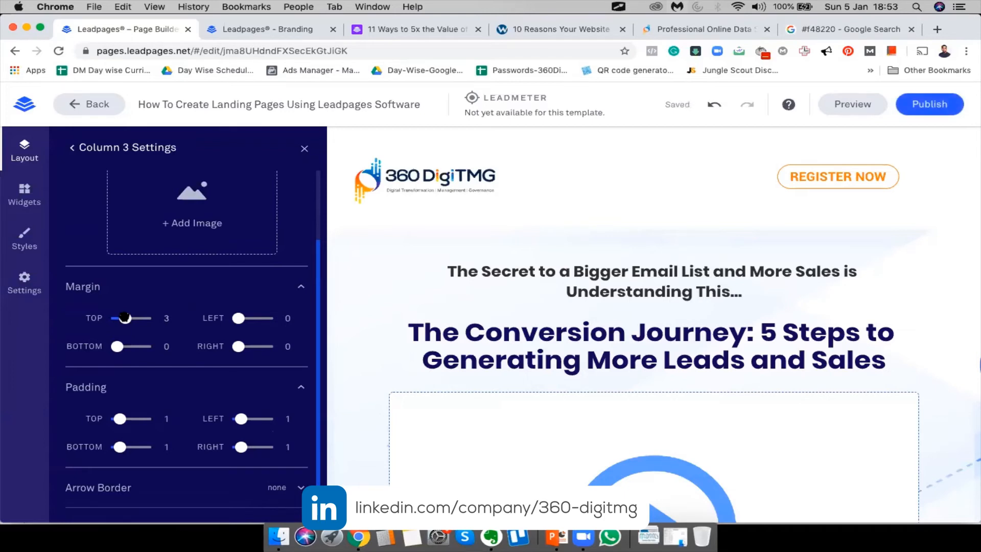
left_click_drag(125, 318, 128, 318)
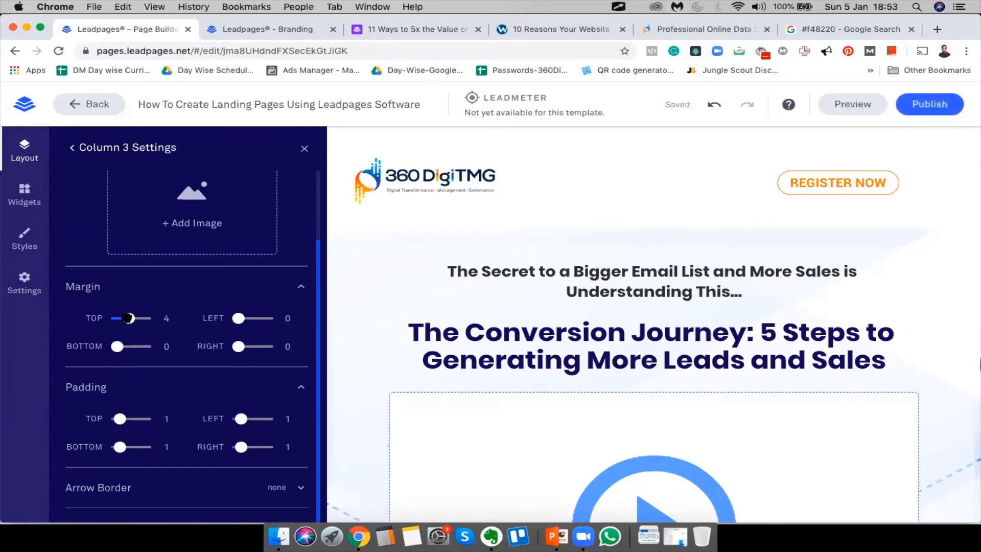
left_click_drag(128, 318, 125, 318)
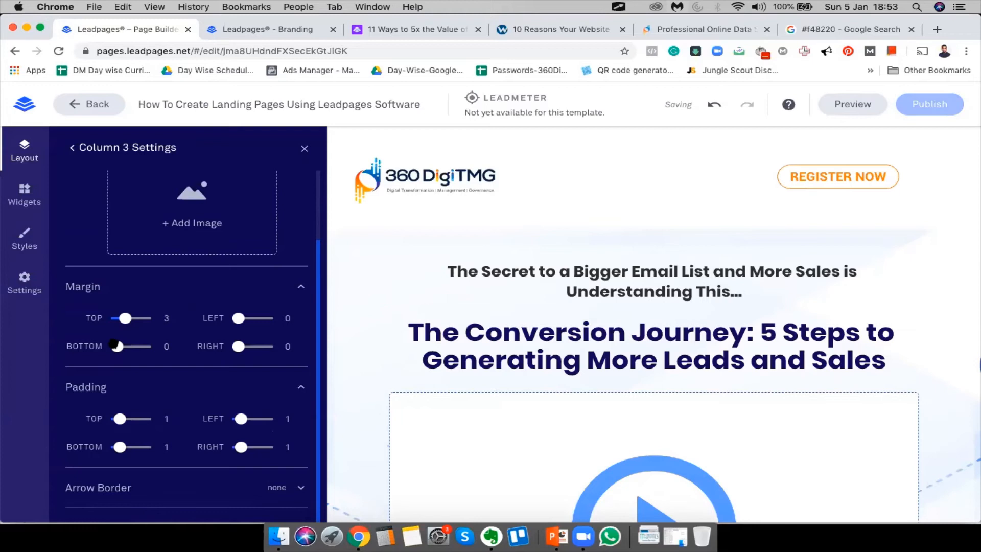
left_click_drag(118, 347, 238, 347)
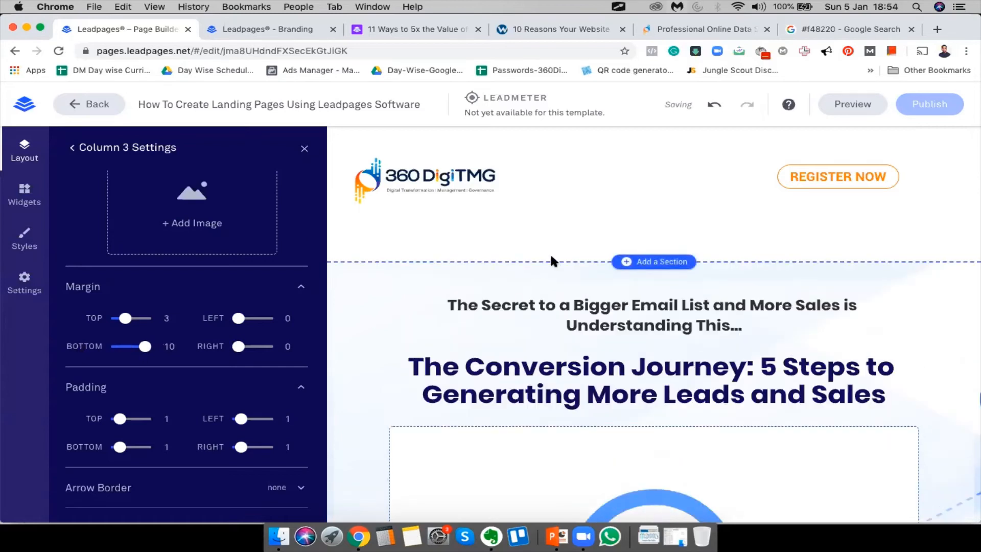
Zero Column 3's bottom margin and bottom padding, keep the other padding at 1, then close the settings
left_click_drag(145, 346, 110, 347)
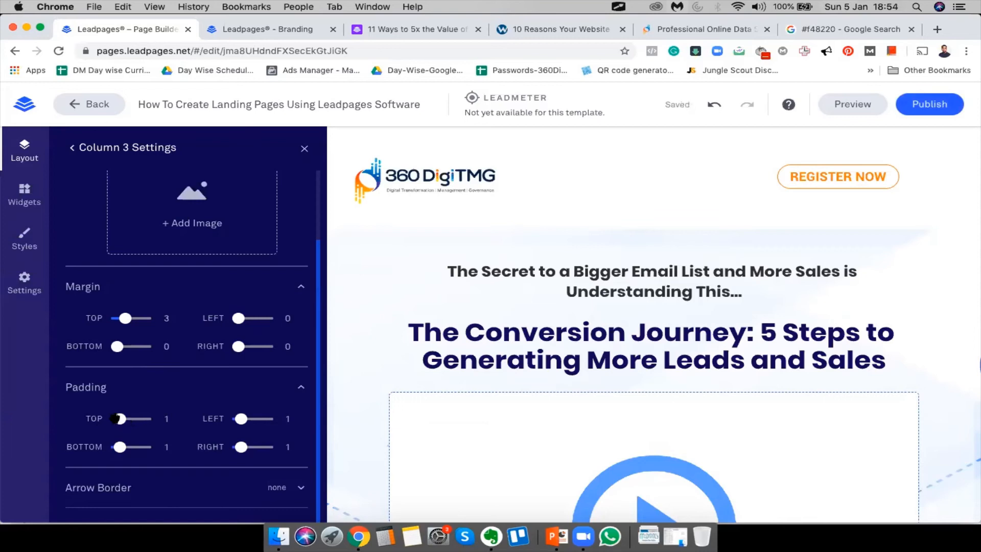
left_click_drag(120, 447, 145, 447)
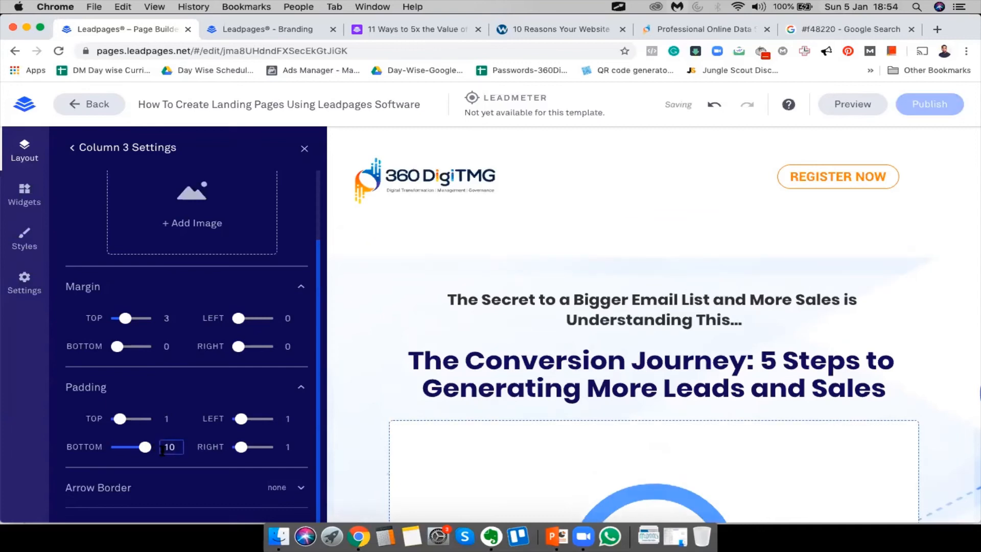
left_click(116, 447)
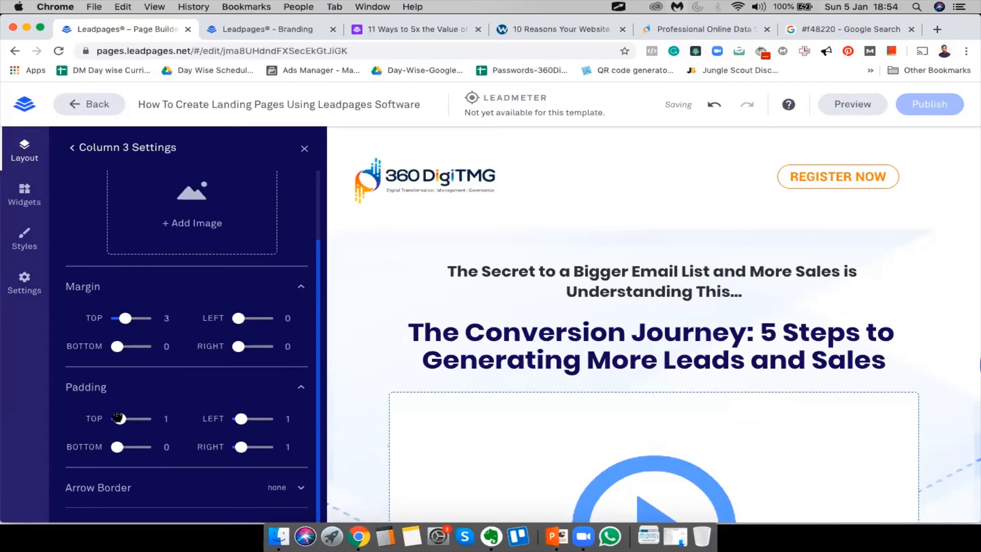
left_click_drag(120, 419, 99, 419)
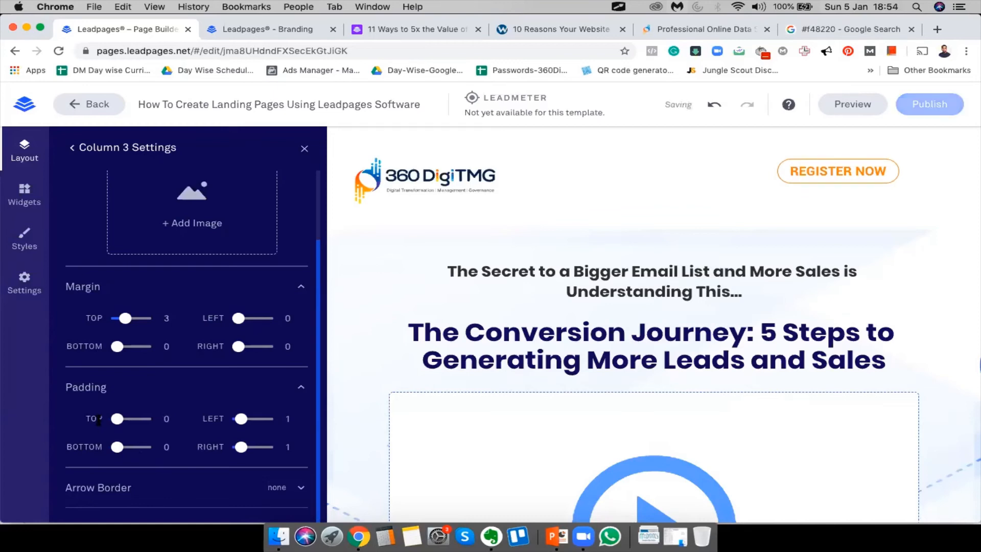
left_click_drag(117, 419, 119, 419)
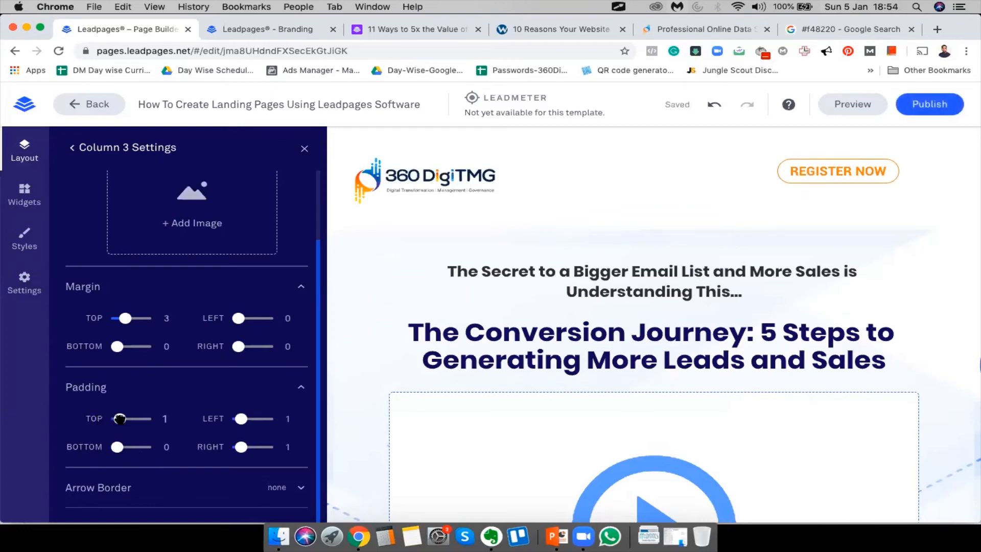
left_click_drag(241, 419, 344, 416)
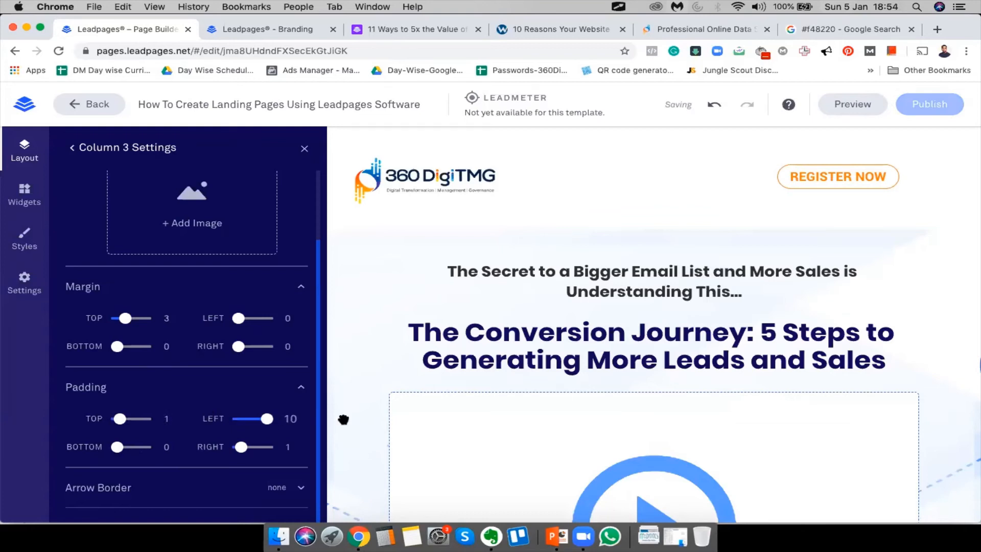
left_click(239, 419)
left_click_drag(241, 446, 328, 449)
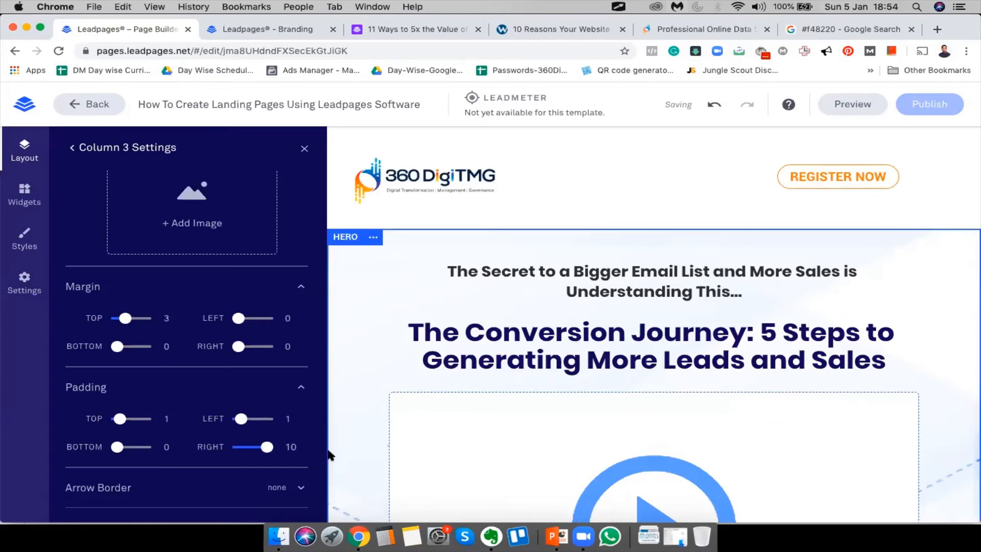
left_click_drag(266, 448, 241, 448)
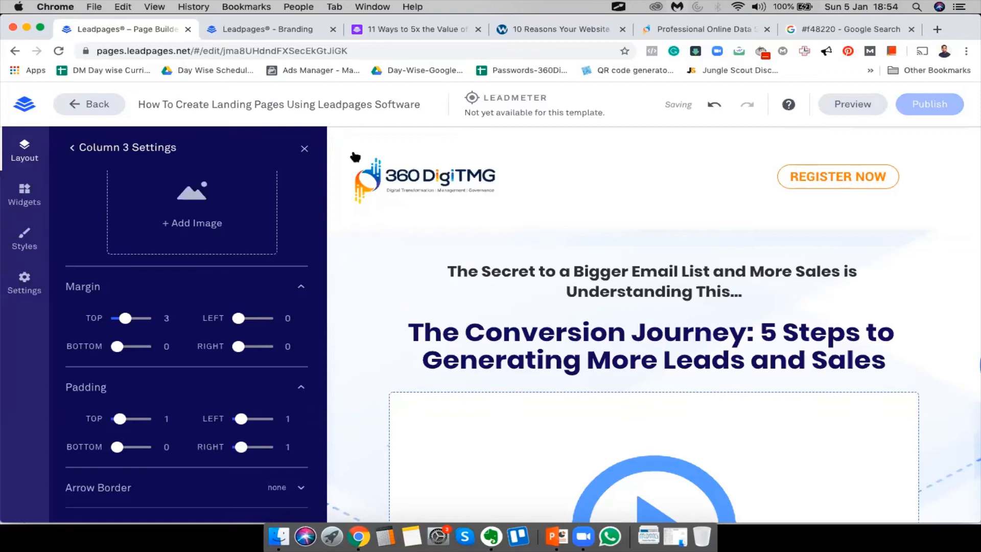
left_click(305, 148)
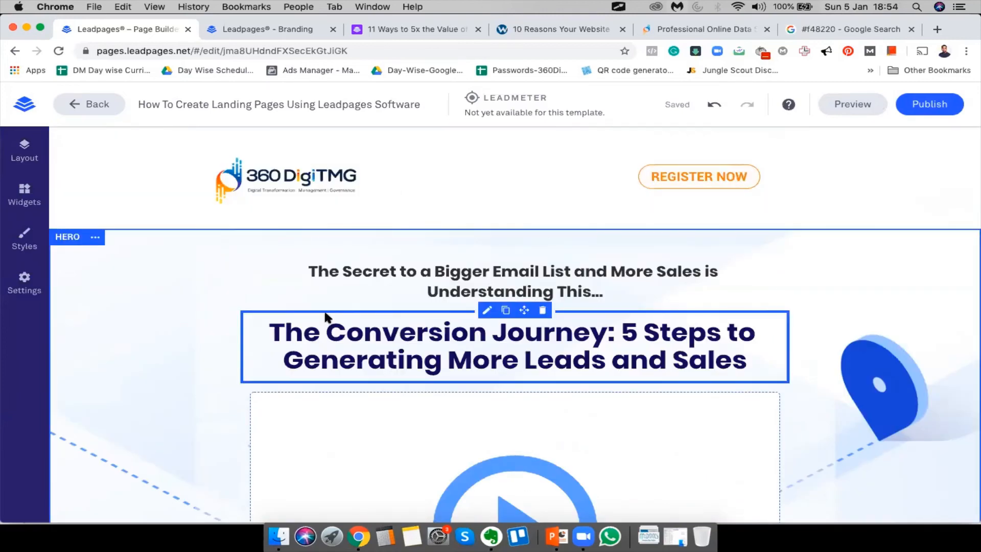
scroll(326, 317, "down", 8)
scroll(326, 317, "up", 8)
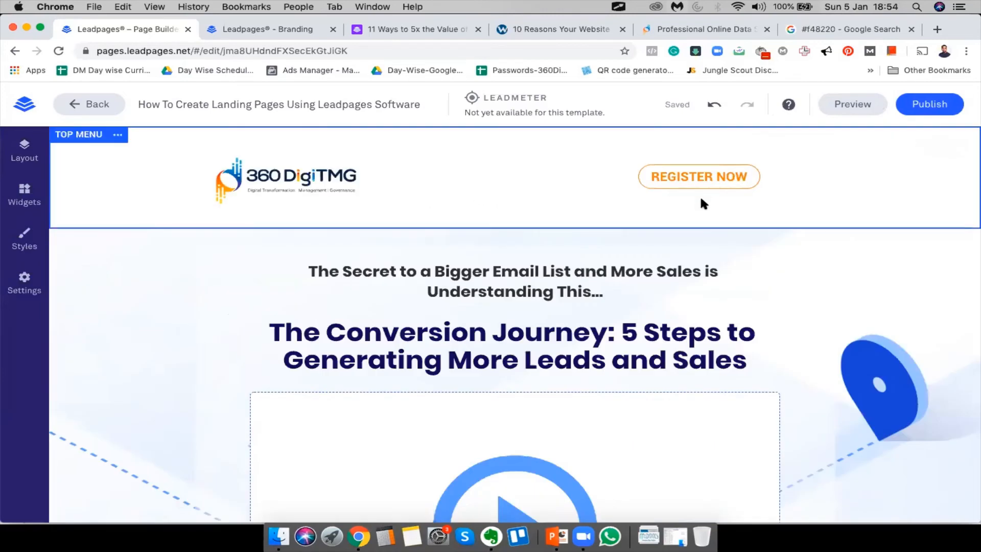
scroll(593, 344, "down", 5)
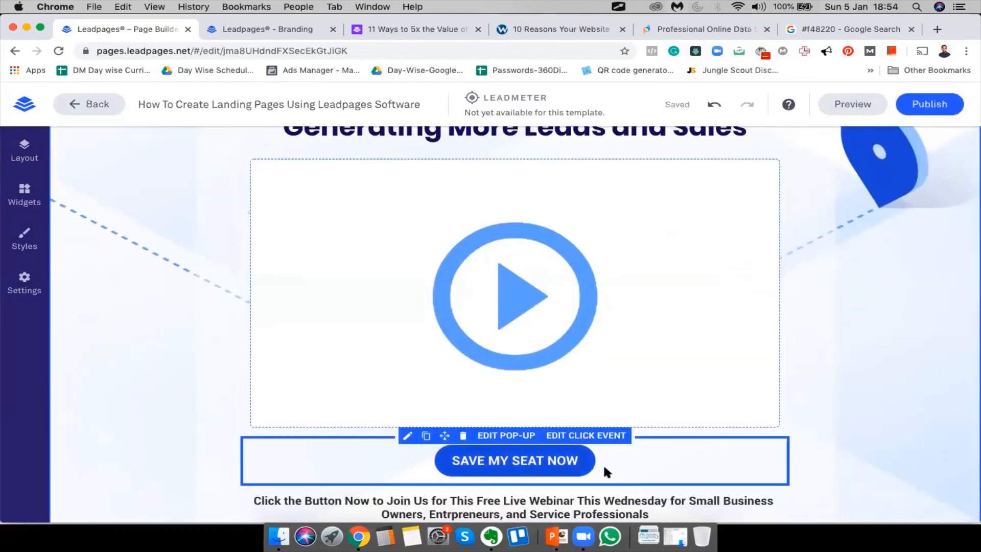
scroll(603, 463, "up", 5)
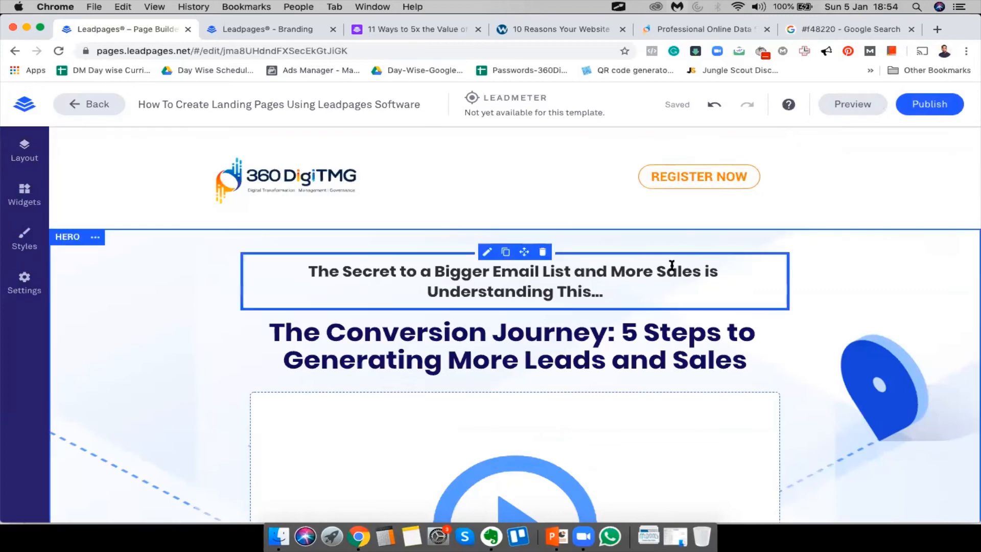
scroll(670, 265, "down", 4)
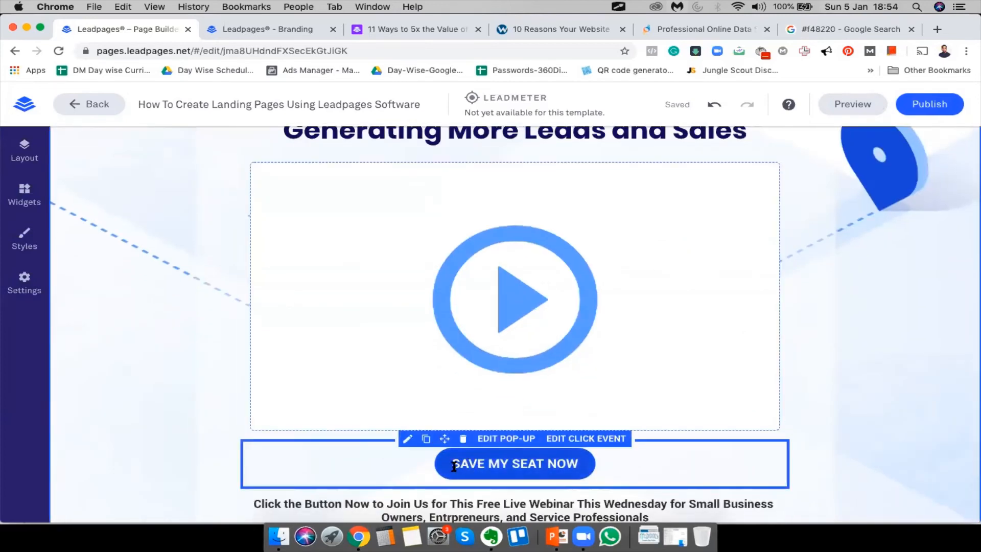
Inspect the SAVE MY SEAT NOW button in DevTools to read its rgb(0, 105, 255) background
right_click(449, 466)
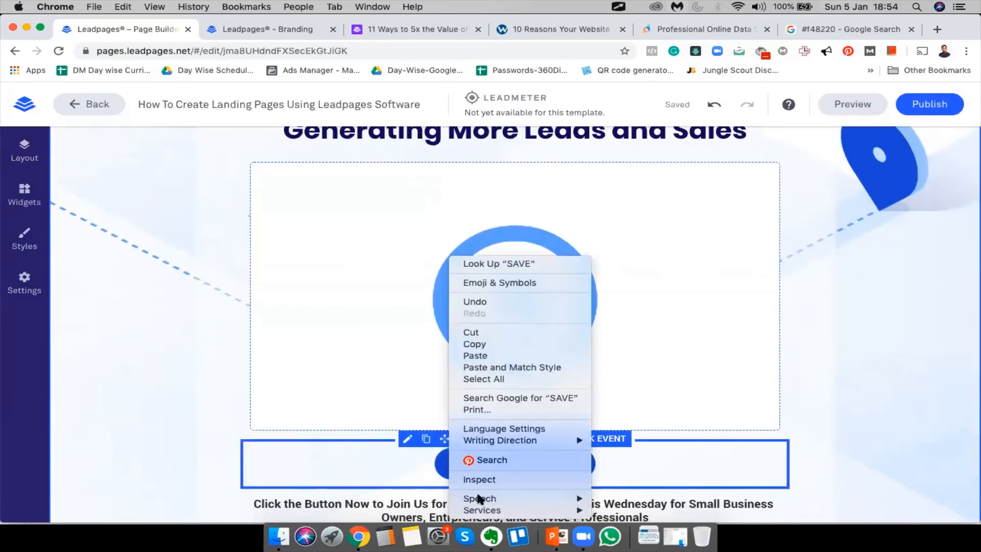
left_click(486, 476)
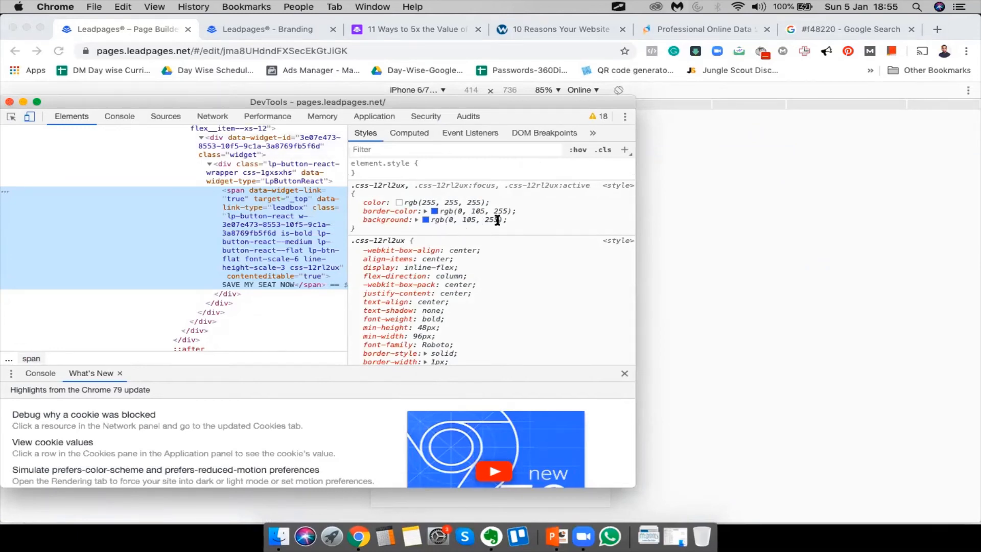
left_click(273, 25)
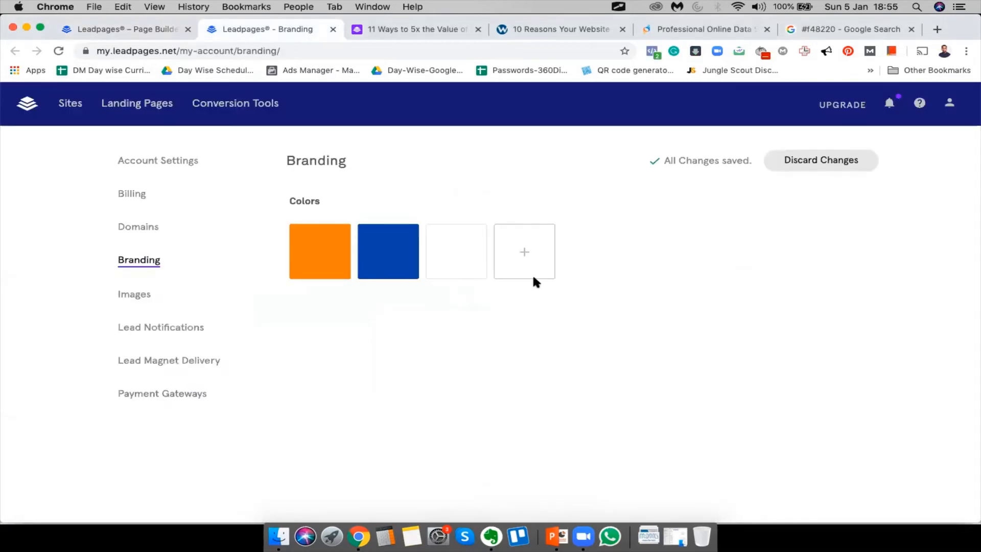
Add a brand colour with R 0, G 105, B 255 (0069FF) and close the Branding tab
left_click(517, 260)
double_click(514, 402)
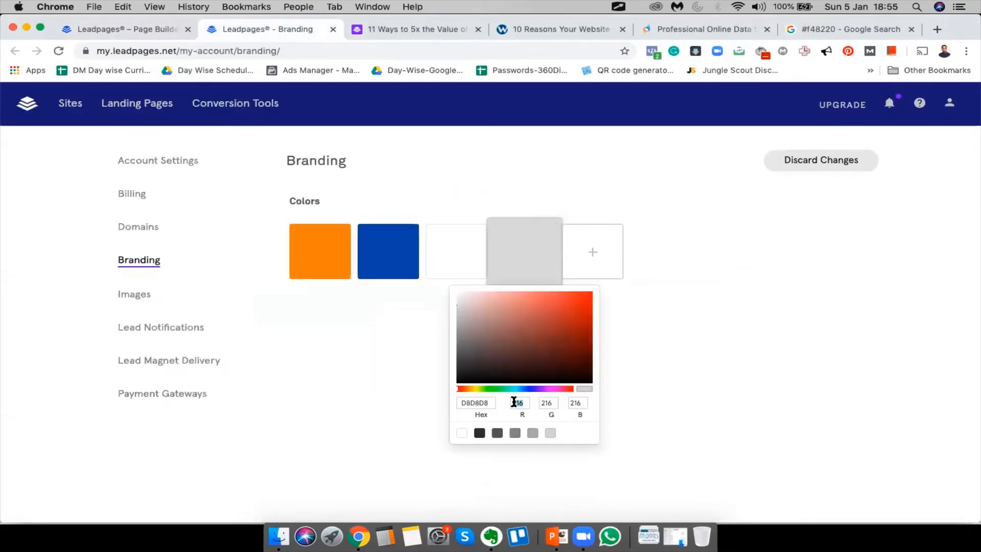
type("0")
key("Tab")
type("10")
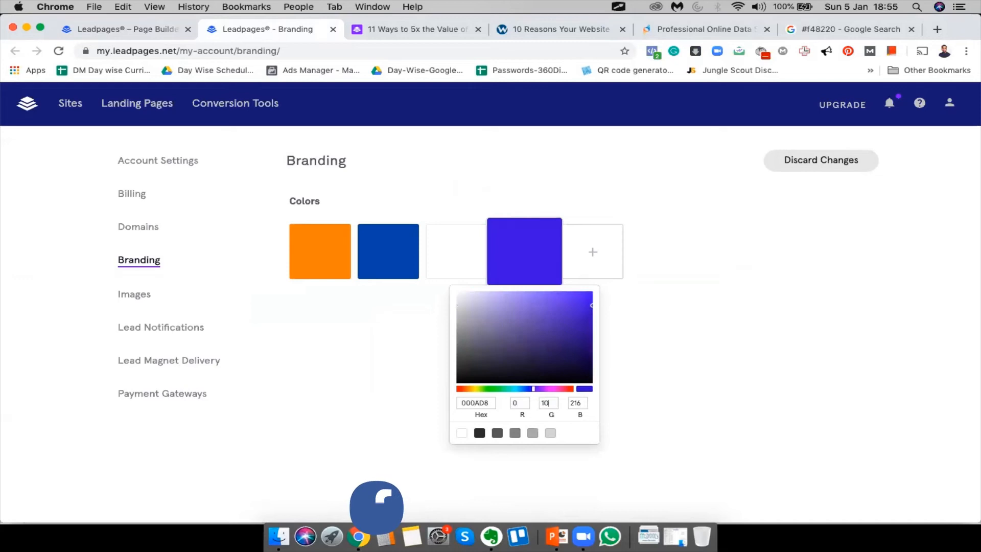
type("5")
key("Tab")
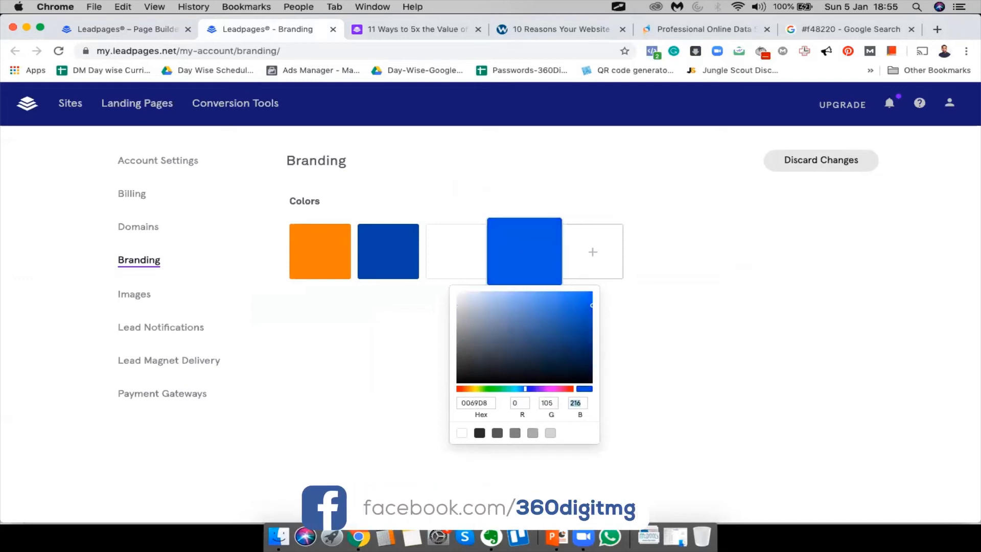
type("255")
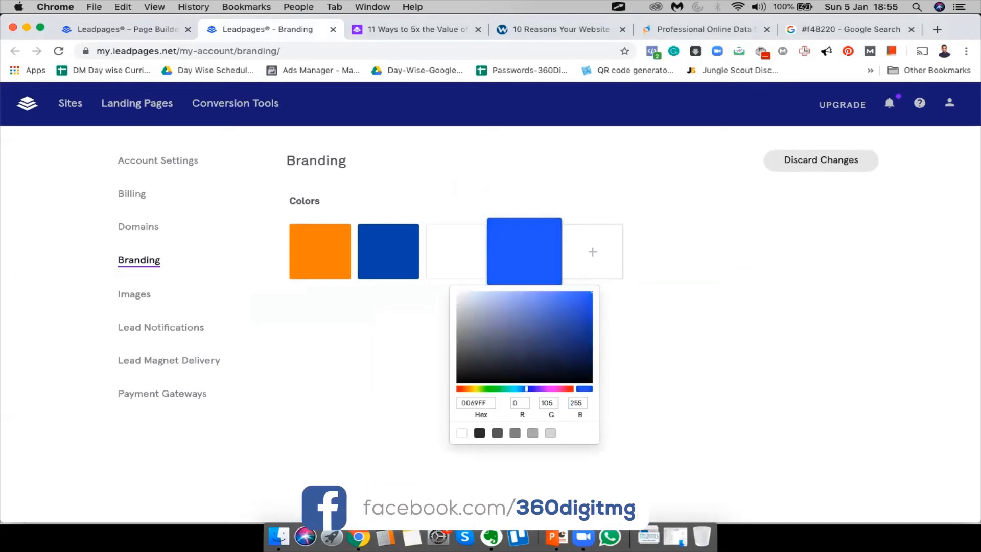
left_click(772, 412)
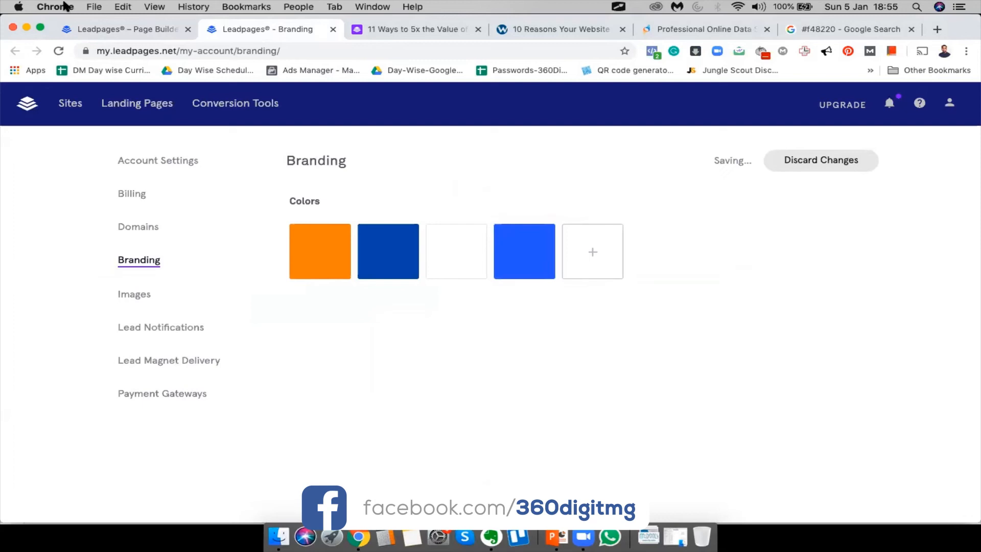
left_click(332, 30)
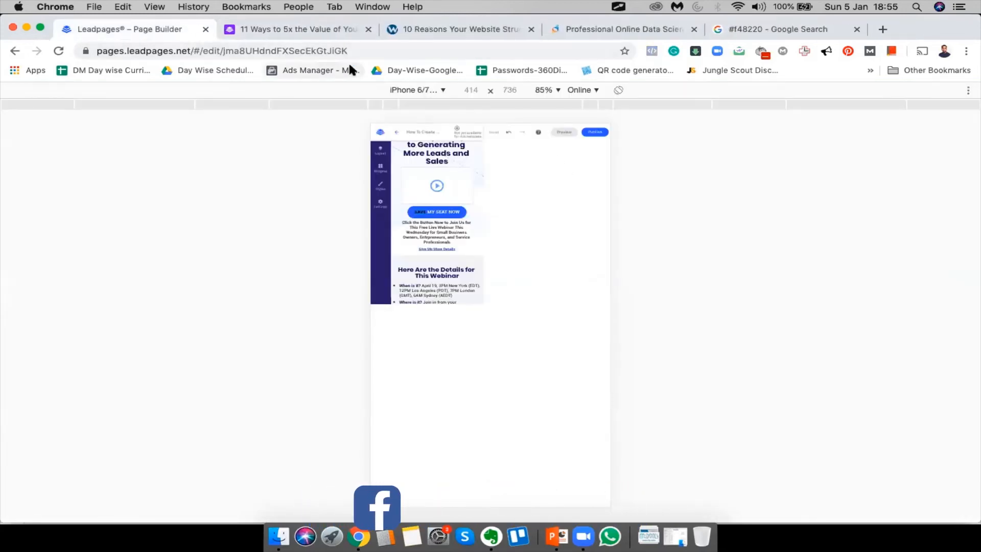
Close the 360digitmg DevTools window and the page builder's DevTools window
key("ctrl+Up")
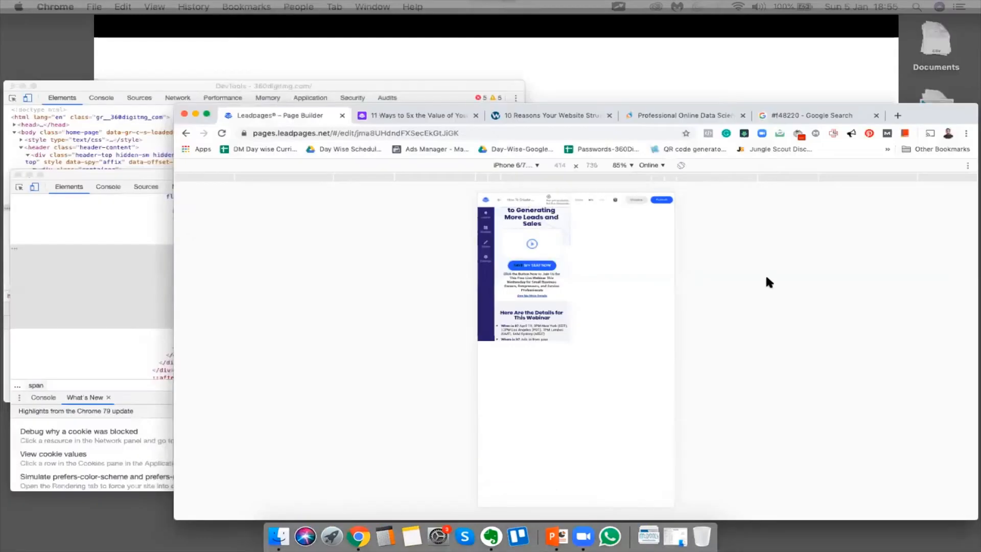
left_click(45, 151)
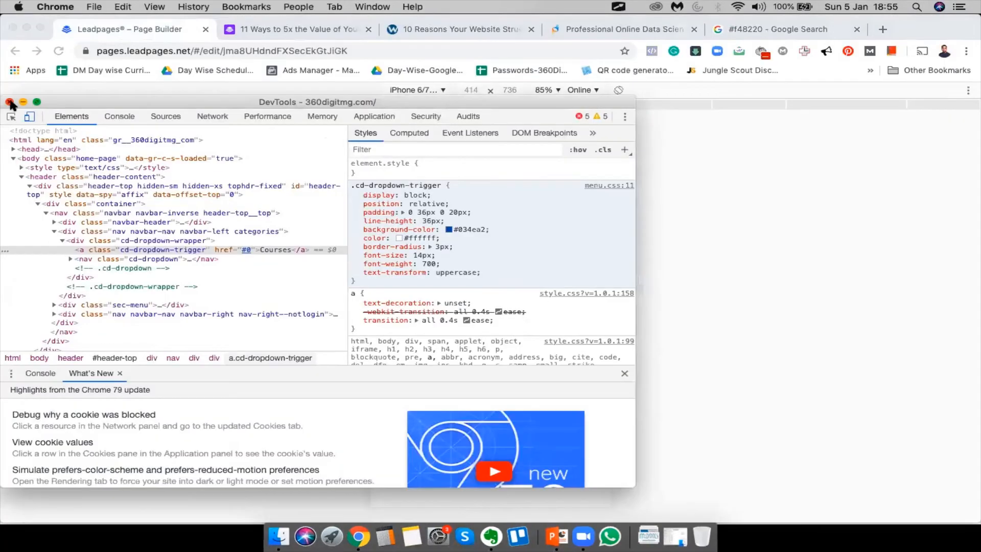
left_click(10, 102)
key("ctrl+Up")
left_click(218, 382)
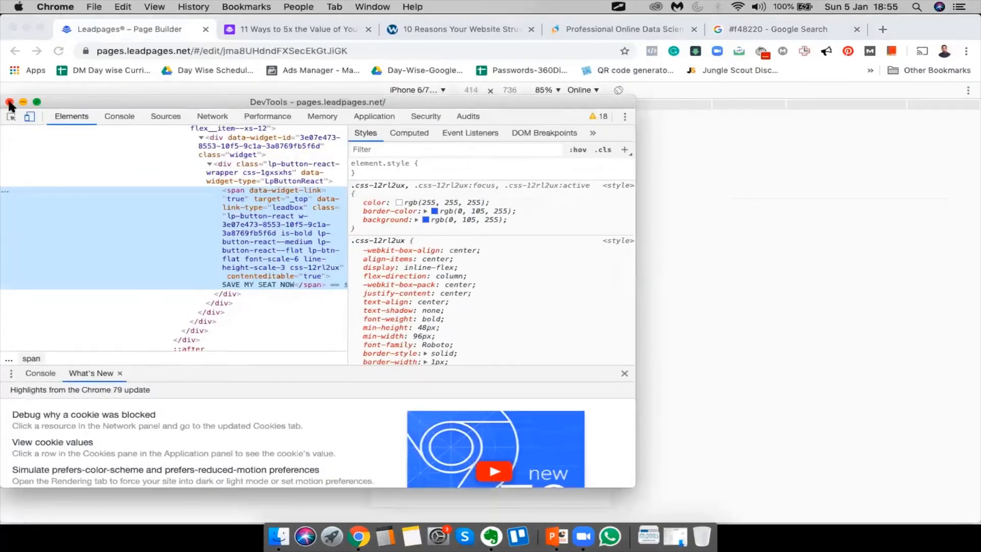
left_click(9, 102)
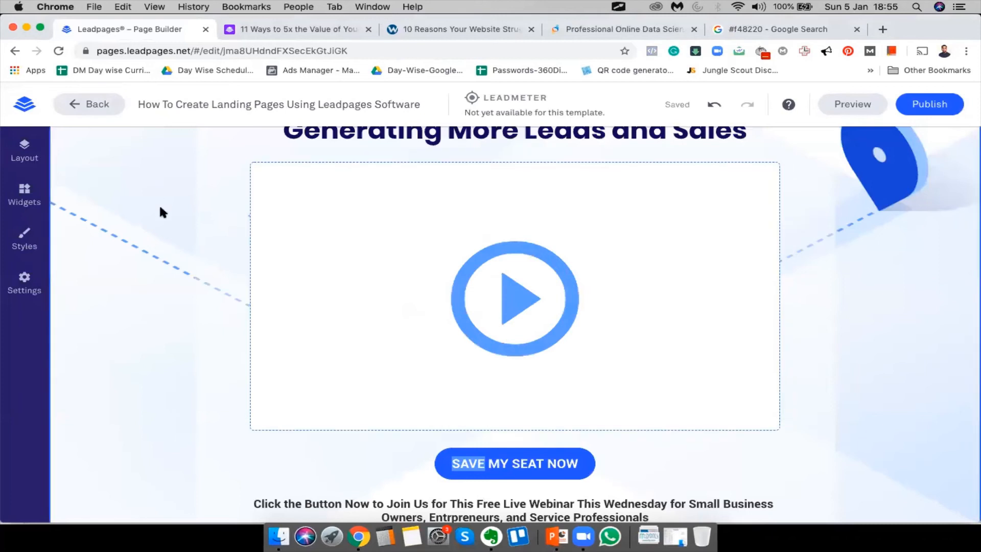
Set the header Register Now button's background to the blue brand swatch
scroll(161, 210, "up", 5)
mouse_move(741, 149)
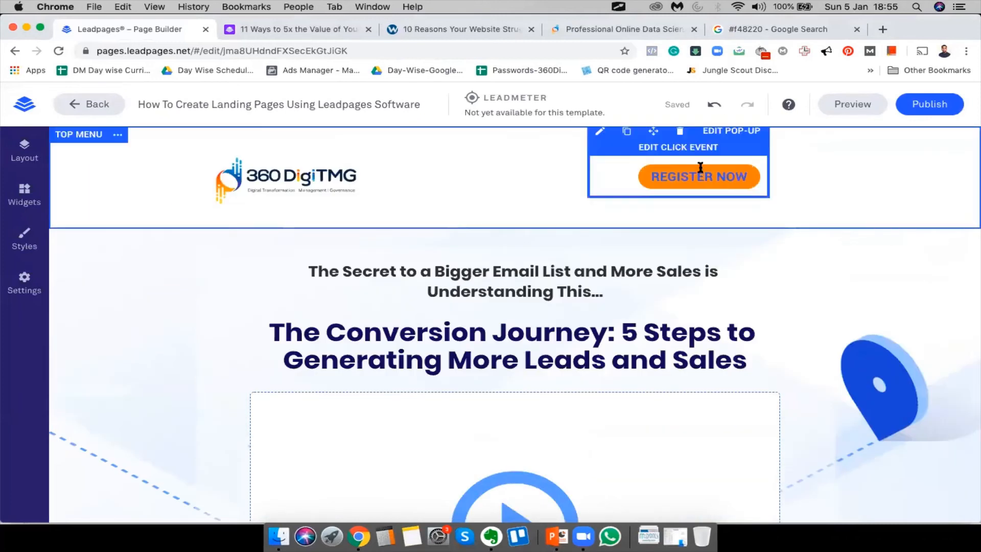
left_click(601, 132)
left_click(701, 222)
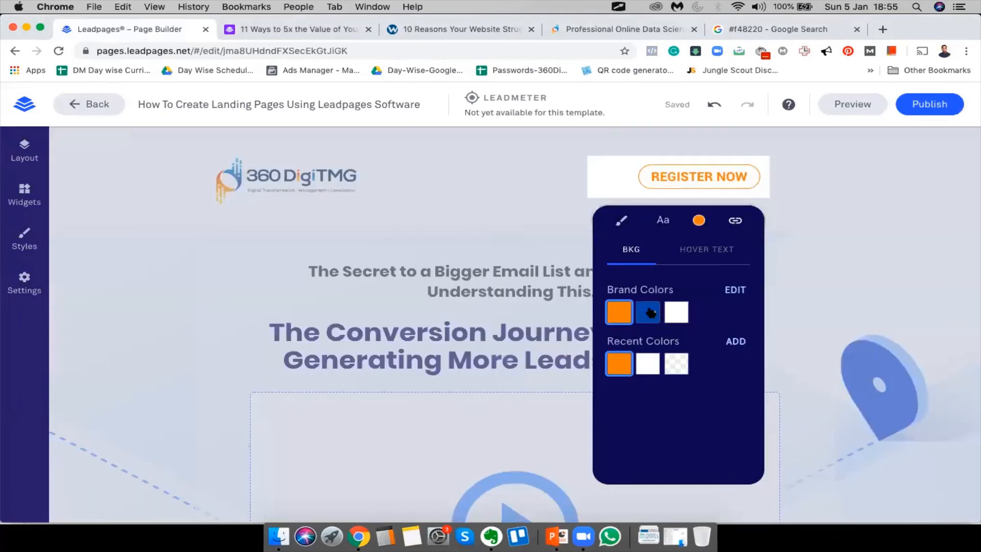
left_click(649, 316)
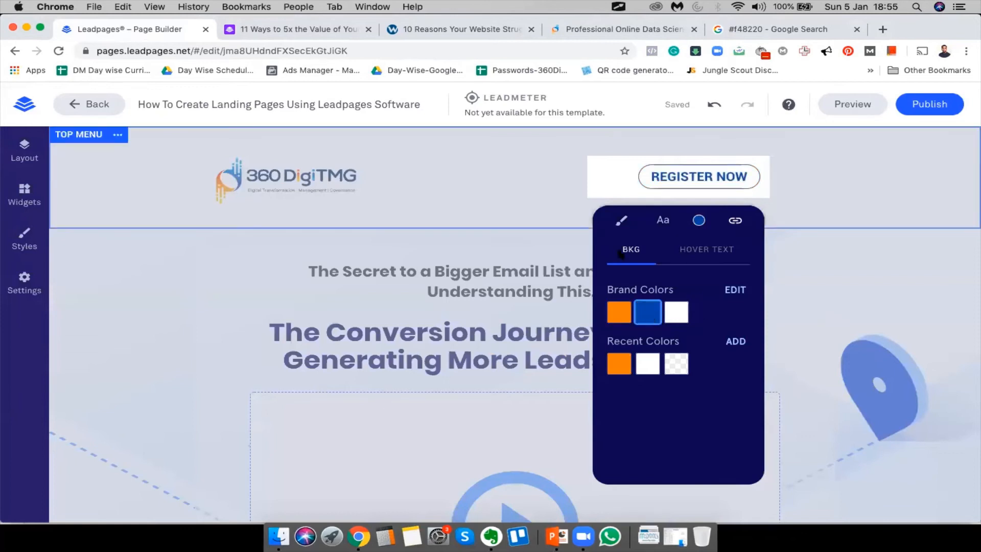
left_click(194, 299)
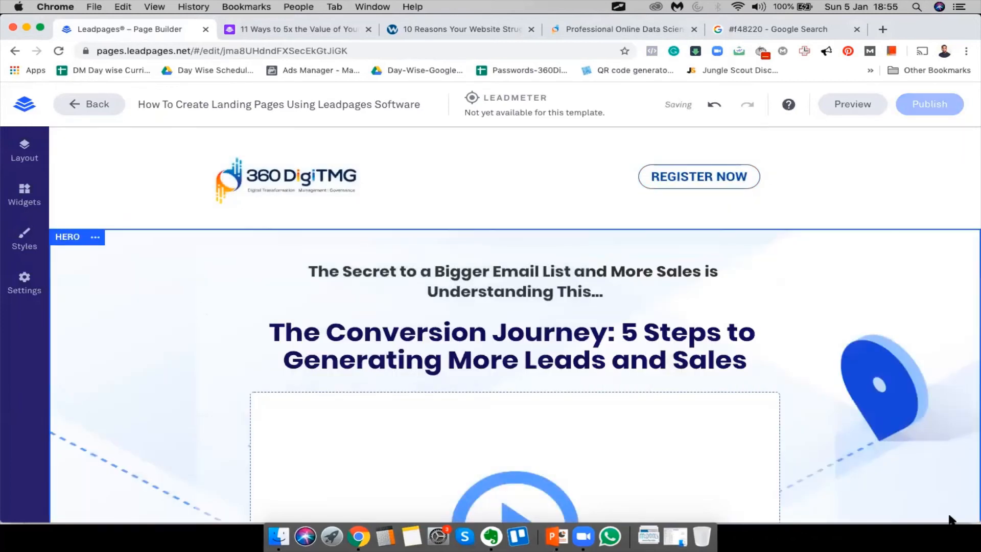
scroll(945, 511, "down", 3)
scroll(932, 496, "up", 3)
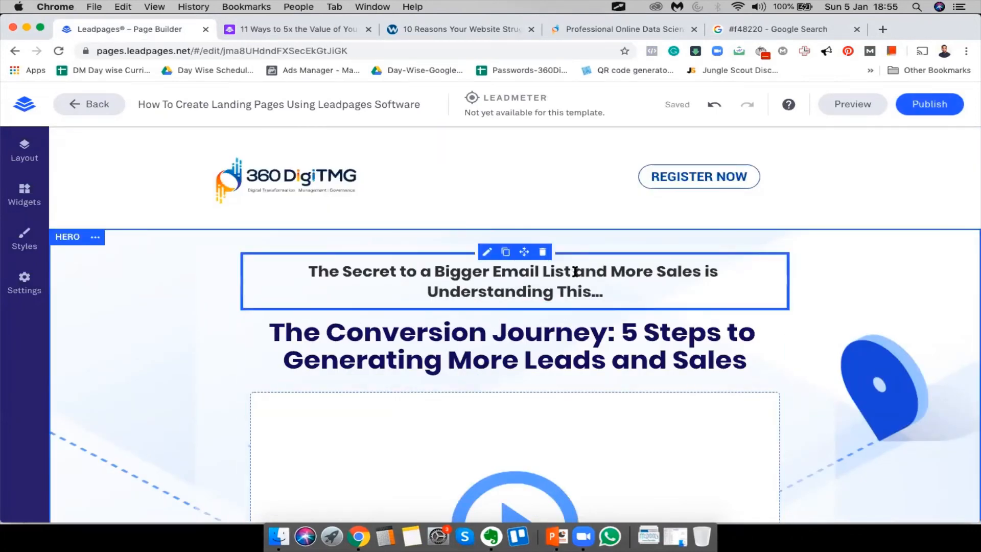
In the subheadline, replace 'Email' with 'Lead' and 'Bigger' with 'More'
double_click(508, 272)
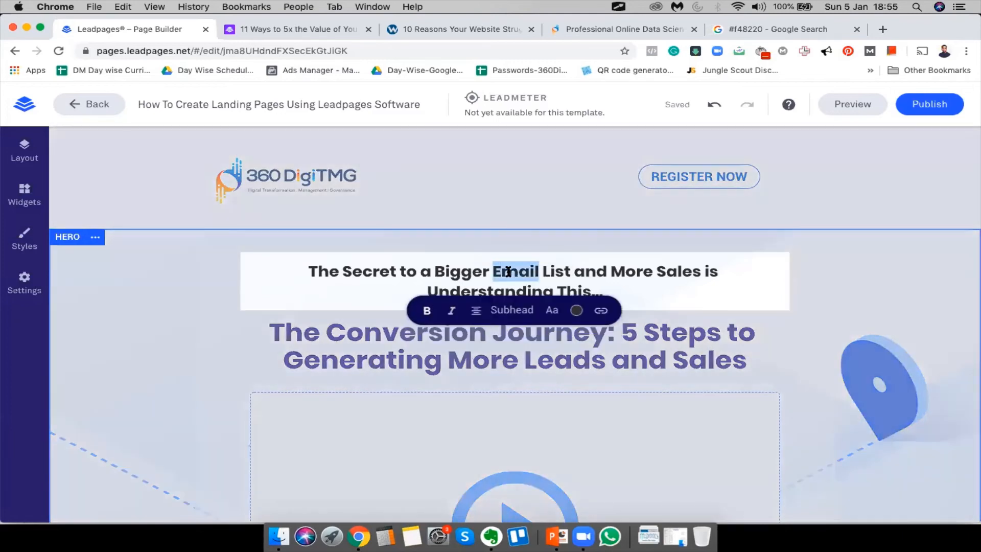
left_click(437, 274)
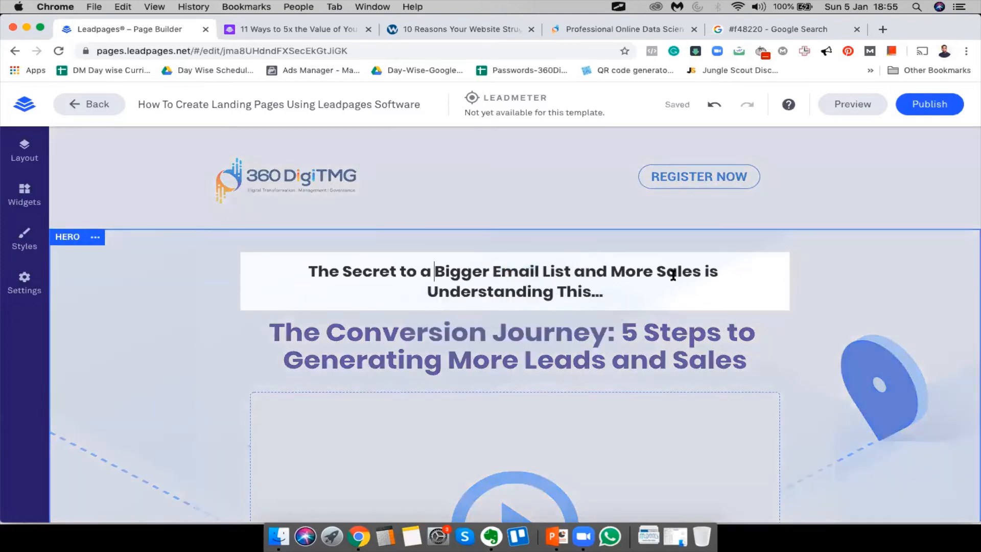
double_click(498, 272)
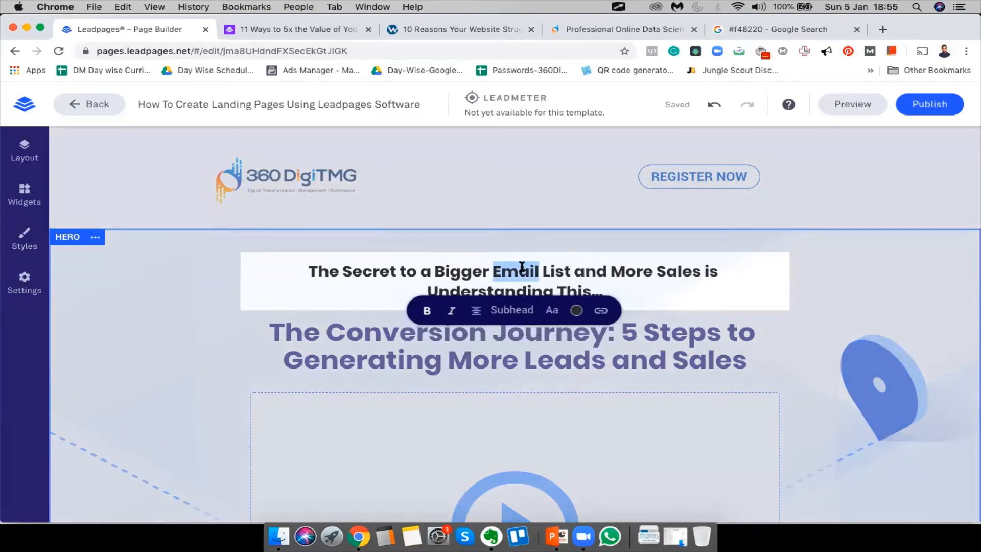
type("Lead")
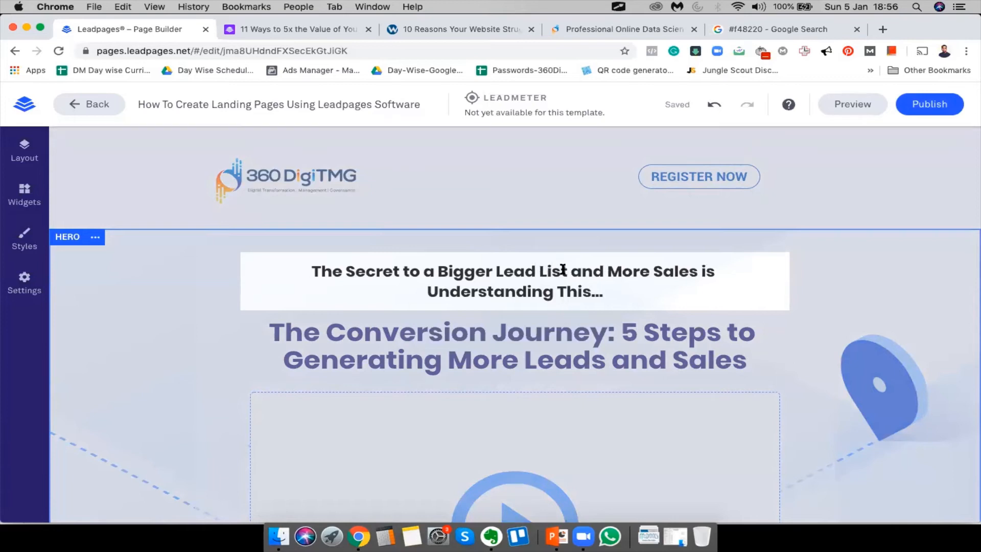
double_click(446, 269)
type("More")
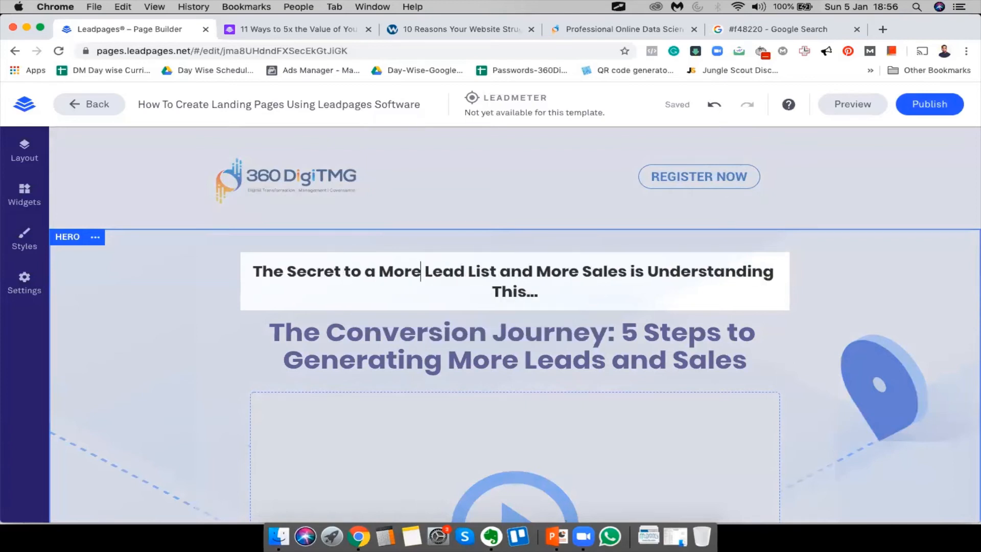
Delete 'List' and the extra space, and move 'Understanding This…' to a second line
double_click(487, 270)
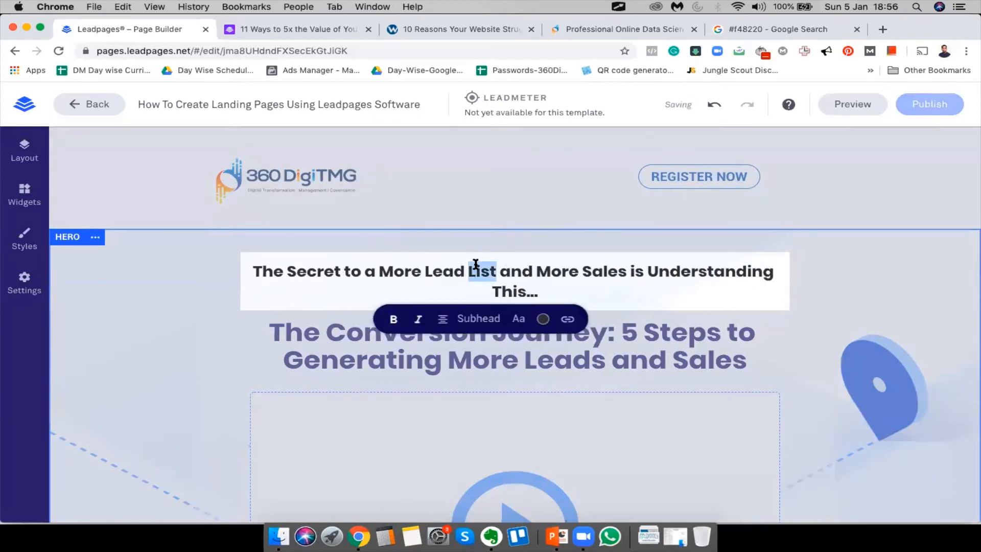
key("BackSpace")
left_click(481, 271)
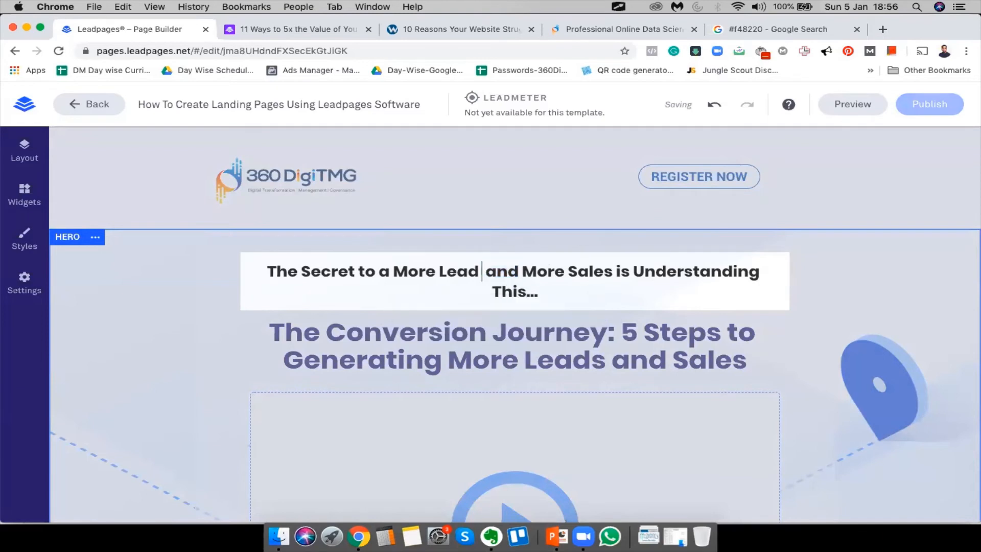
key("BackSpace")
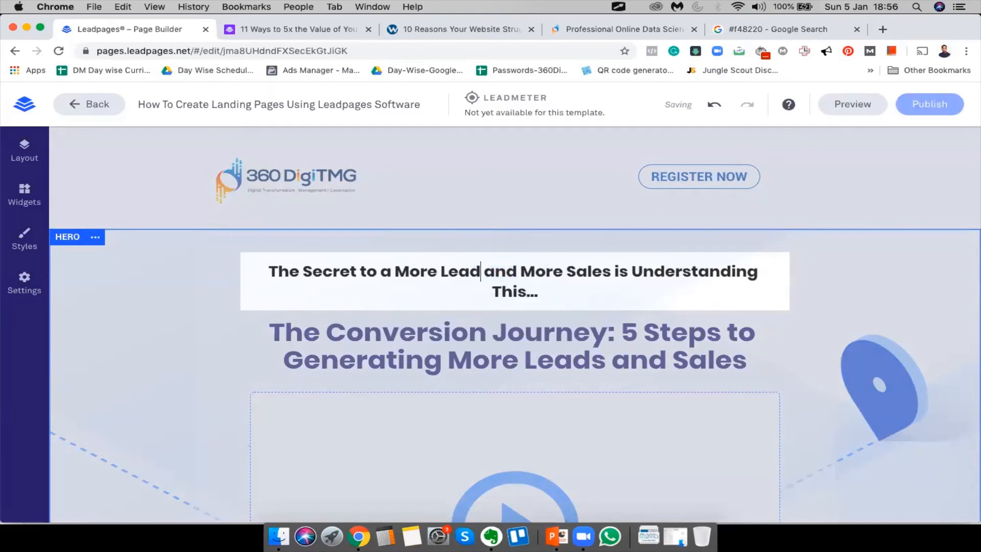
left_click(632, 271)
key("Return")
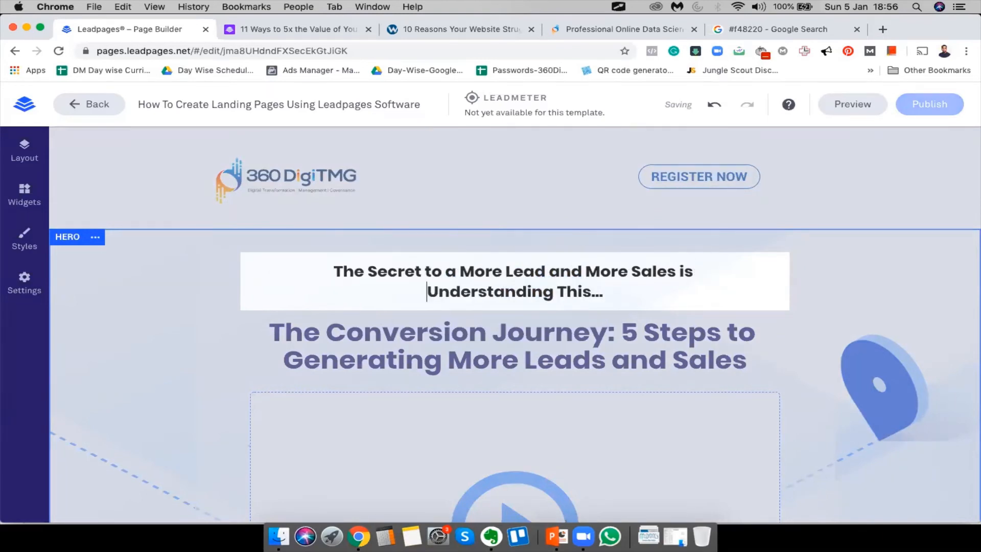
left_click(155, 305)
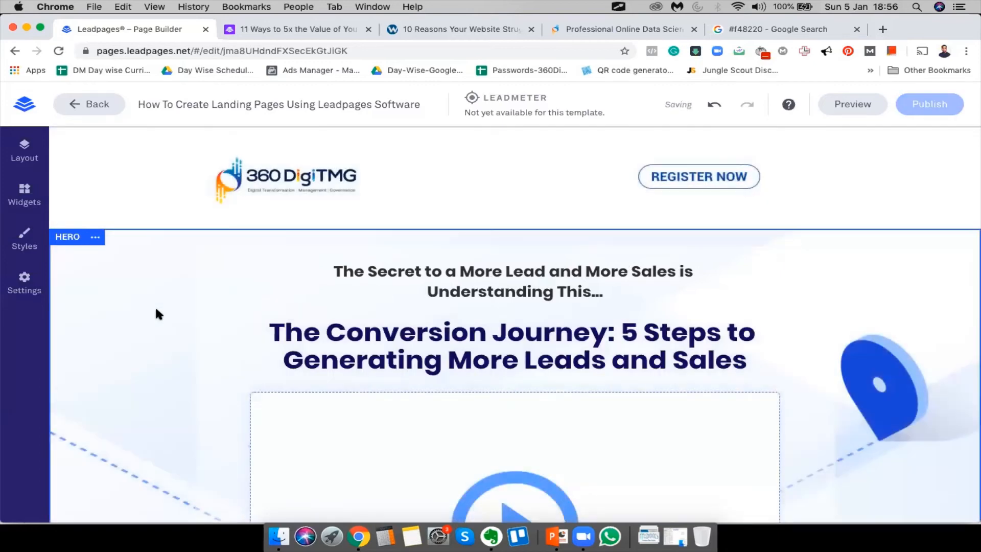
scroll(360, 254, "down", 3)
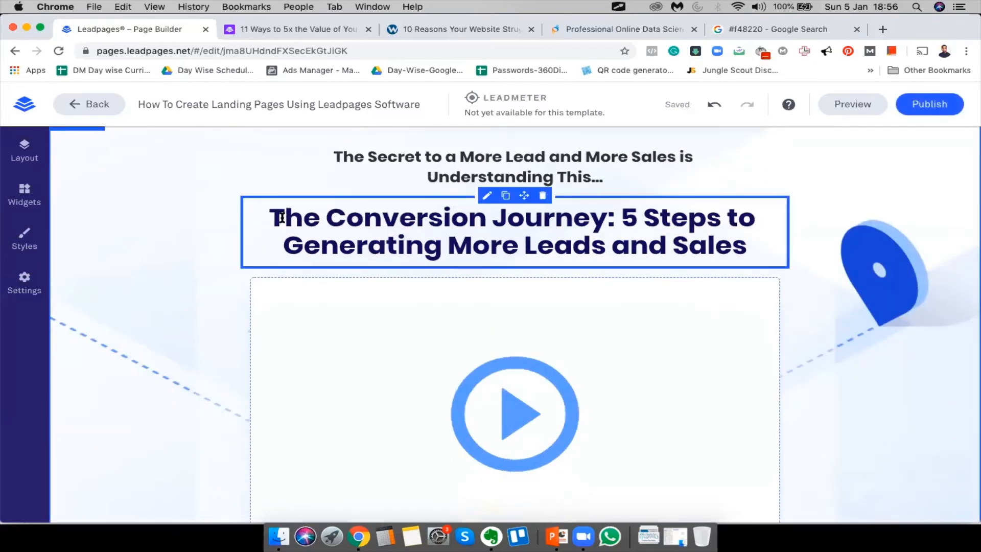
Add an 's' after 'Lead' so the subheadline says 'More Leads'
left_click(270, 215)
left_click_drag(325, 217, 598, 224)
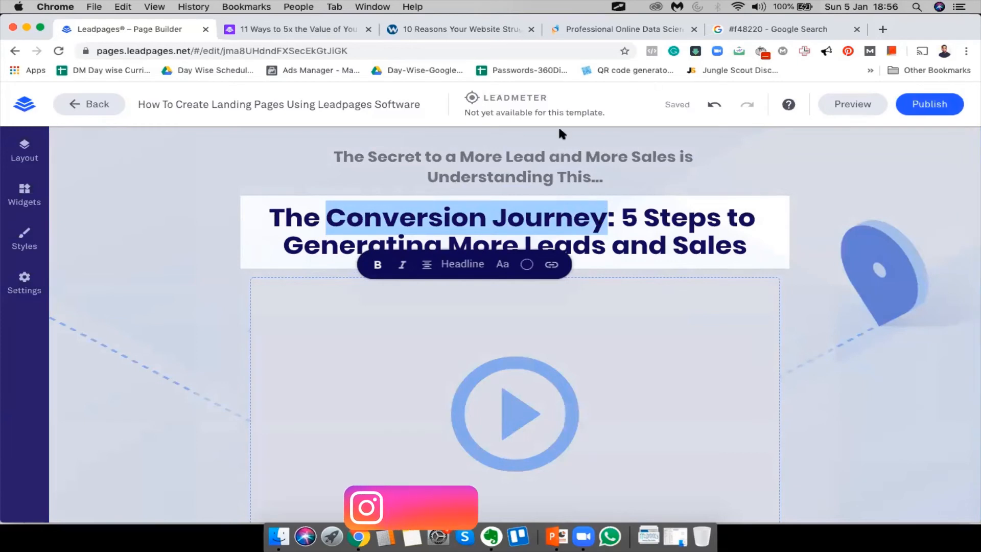
left_click(543, 156)
type("s")
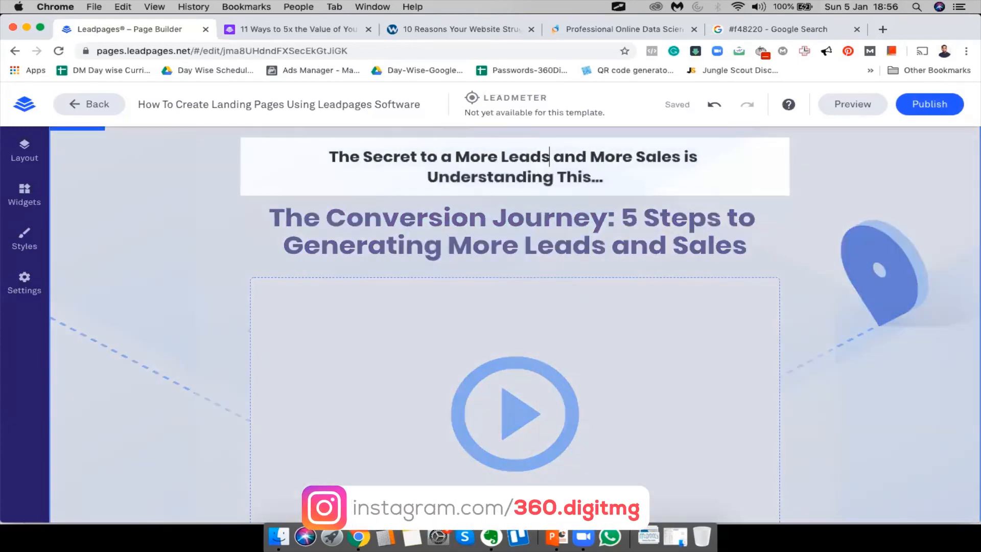
left_click(487, 223)
Replace 'Conversion' with 'Lead' in the headline
left_click(332, 215)
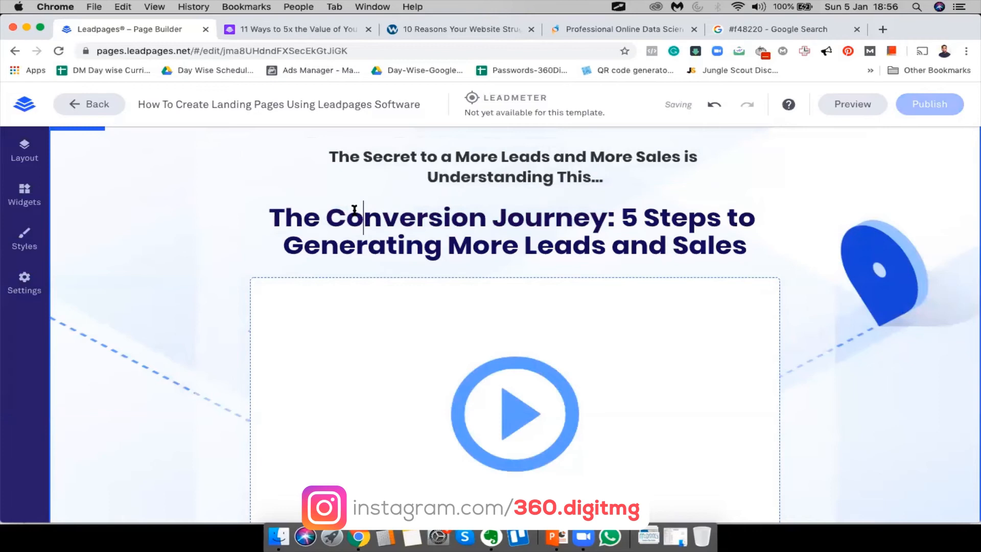
left_click_drag(326, 214, 604, 219)
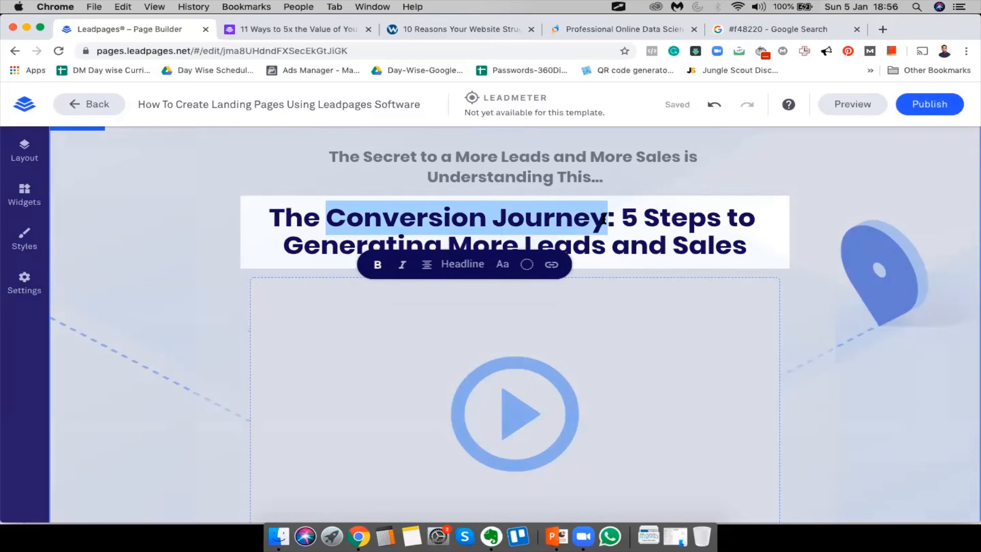
double_click(363, 219)
type("Lead")
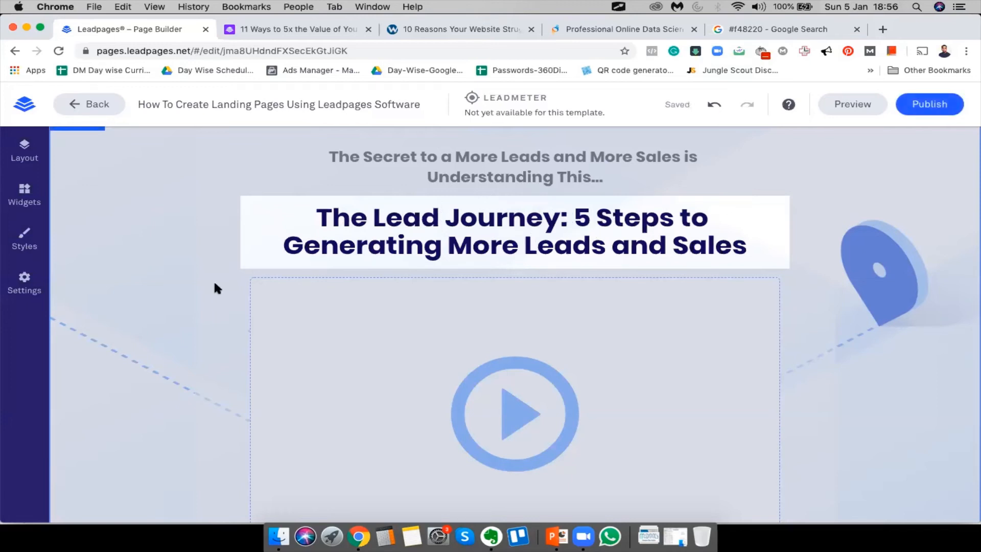
left_click(154, 264)
Change the headline's '5 Steps' to '4 Steps'
scroll(645, 261, "down", 1)
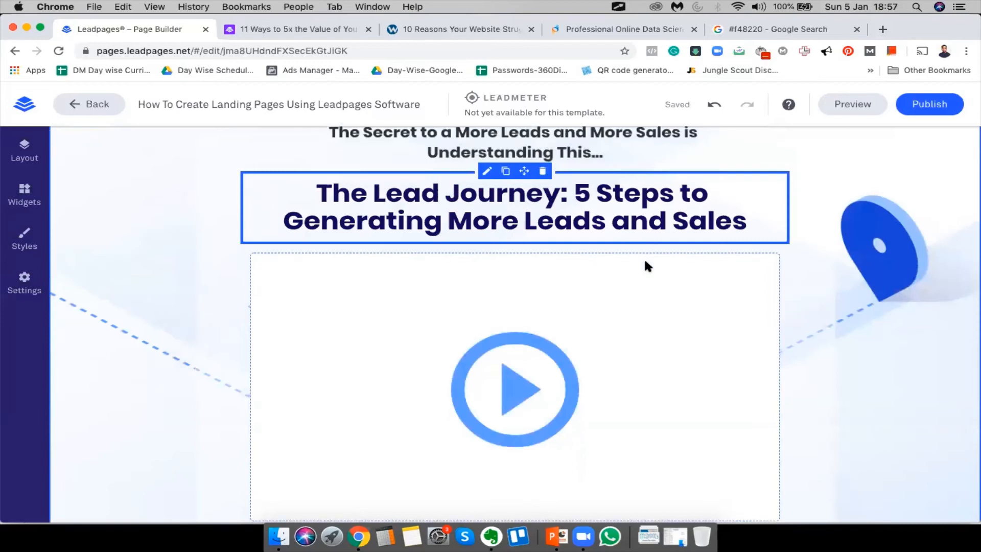
left_click(591, 197)
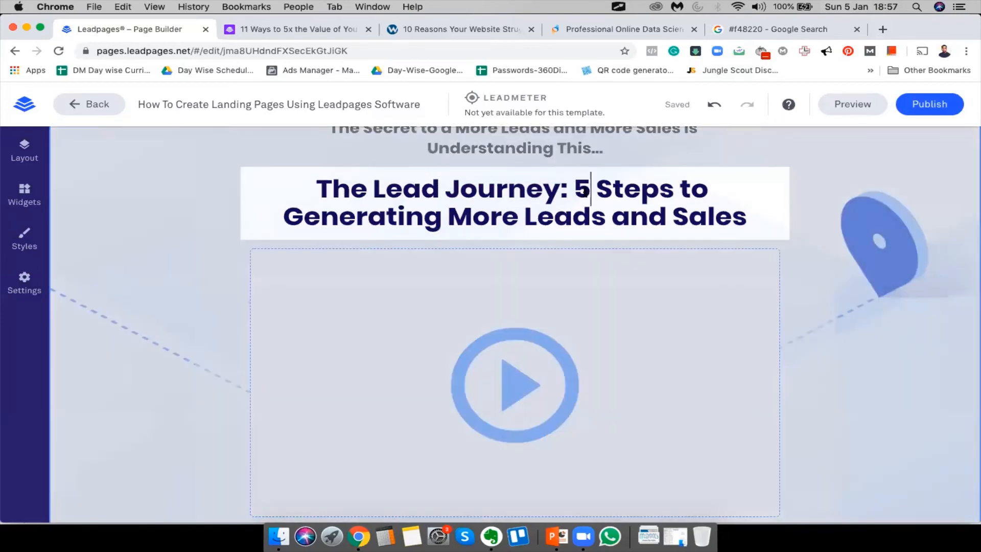
key("BackSpace")
type("4")
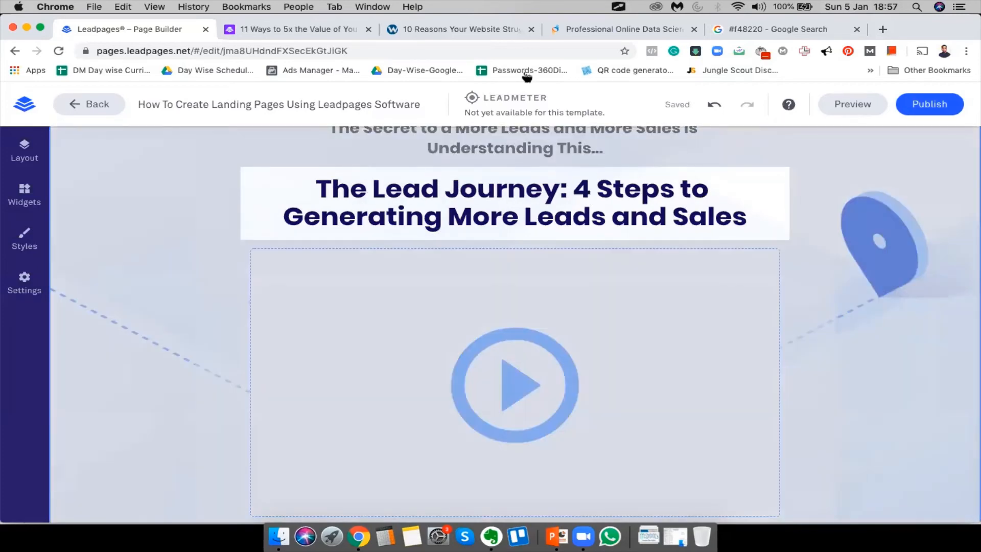
left_click(279, 29)
Copy the '4 Reasons You Are Struggling To Generate Leads…' heading from the live page over '4 Steps…' in the headline
left_click(273, 202)
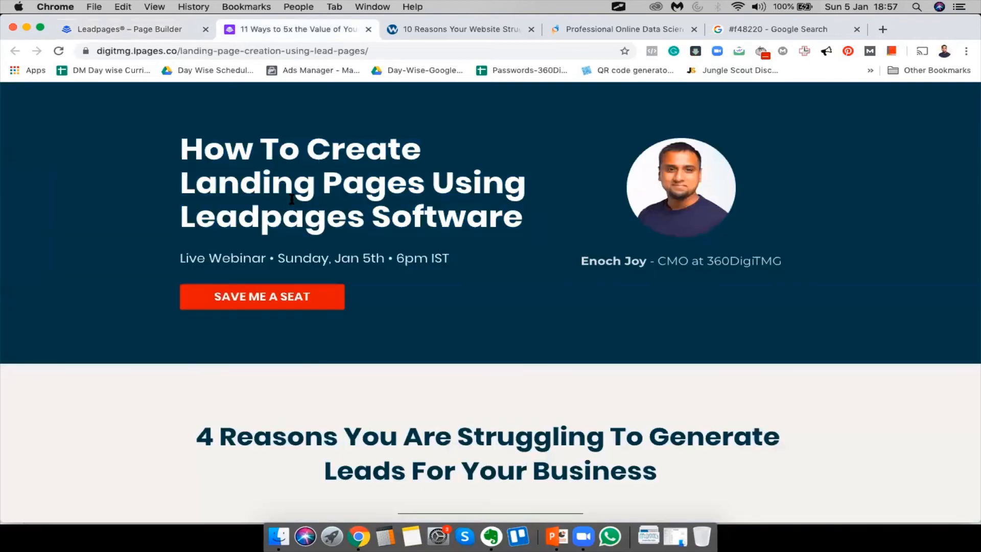
scroll(273, 202, "down", 5)
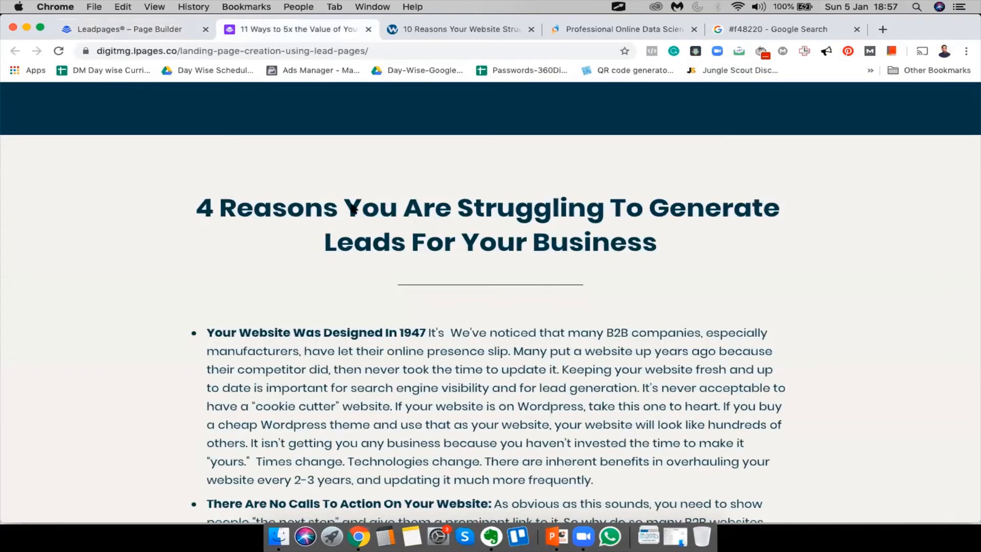
left_click_drag(197, 207, 777, 257)
key("super+c")
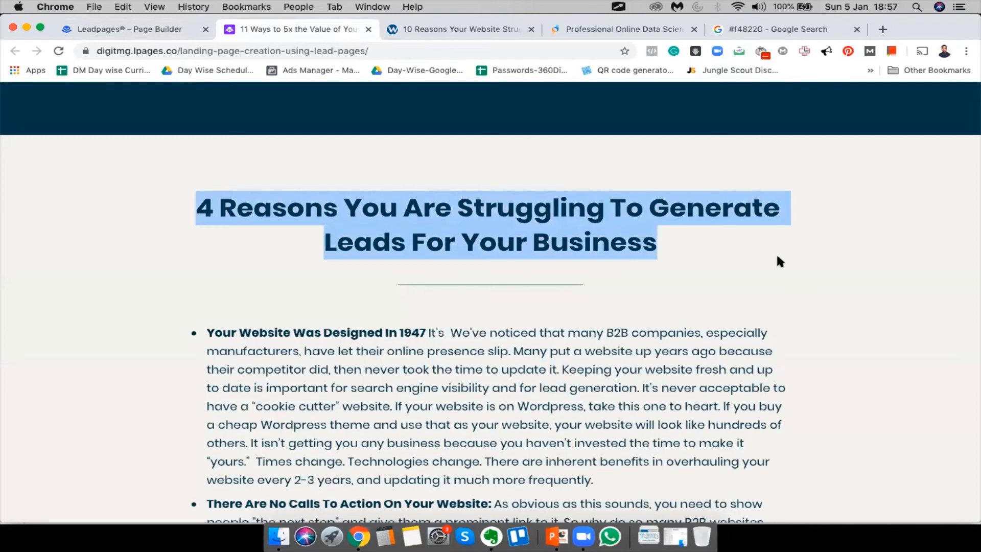
left_click(143, 26)
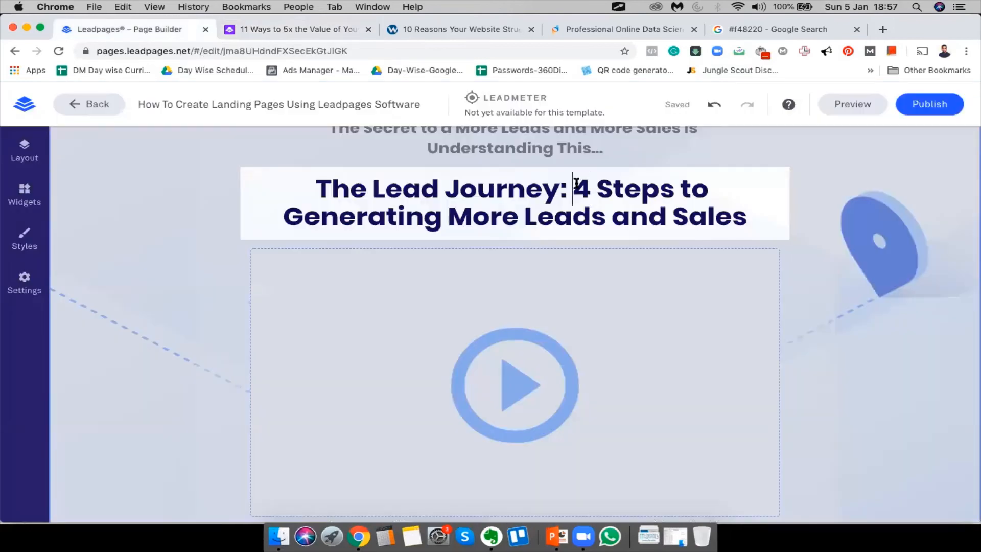
left_click_drag(573, 188, 767, 226)
key("super+v")
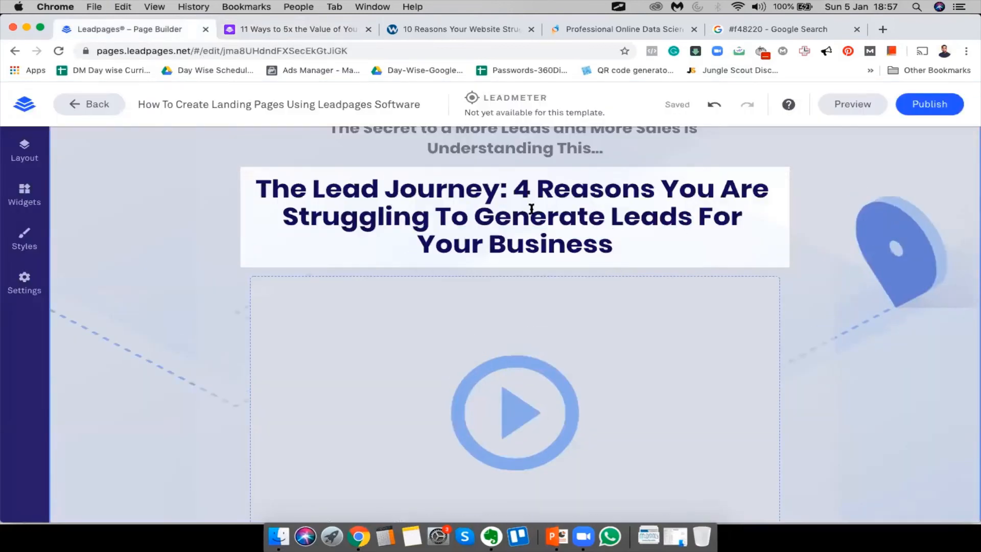
left_click(67, 327)
Scroll through the builder page to review the updated headline
scroll(959, 400, "down", 5)
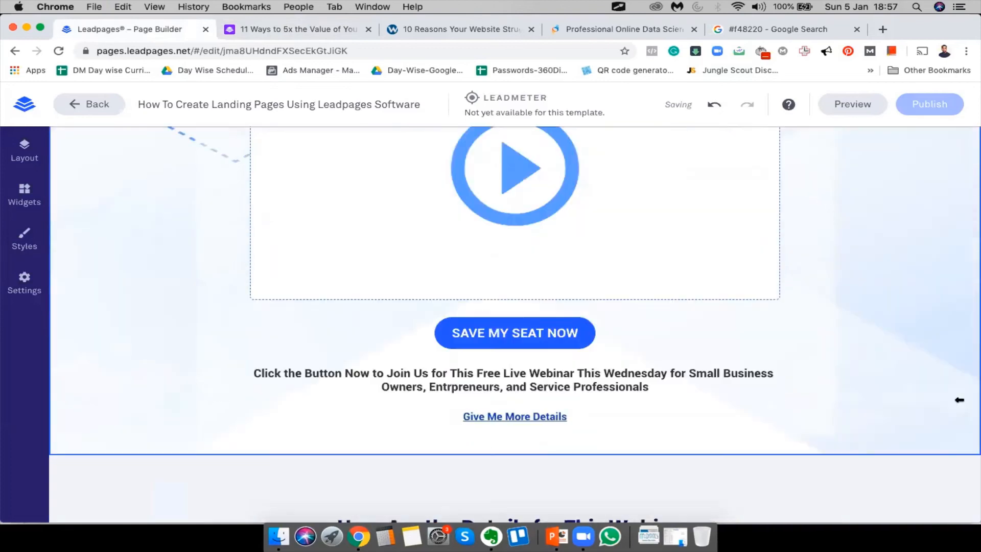
scroll(878, 269, "up", 10)
scroll(895, 370, "down", 2)
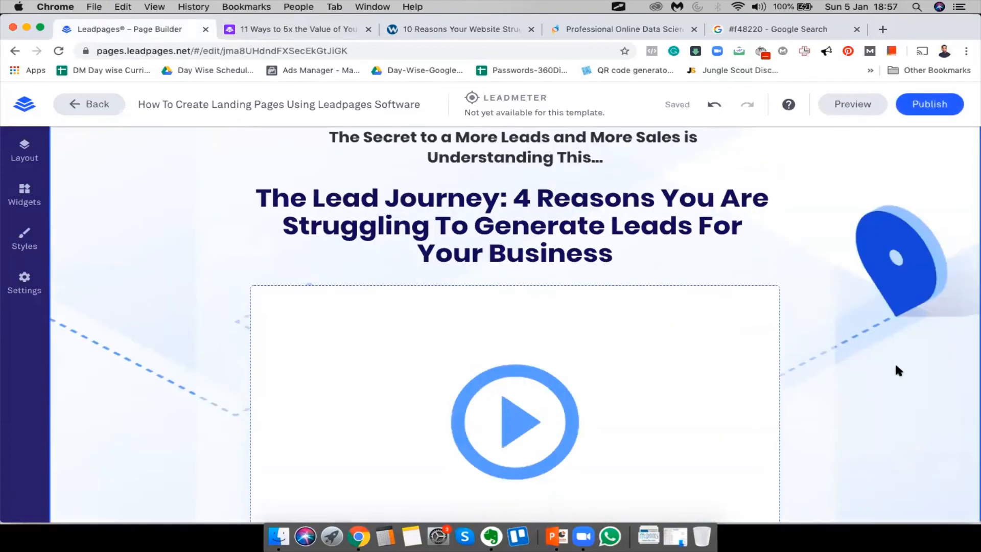
scroll(307, 230, "down", 6)
scroll(463, 254, "up", 1)
scroll(463, 247, "up", 4)
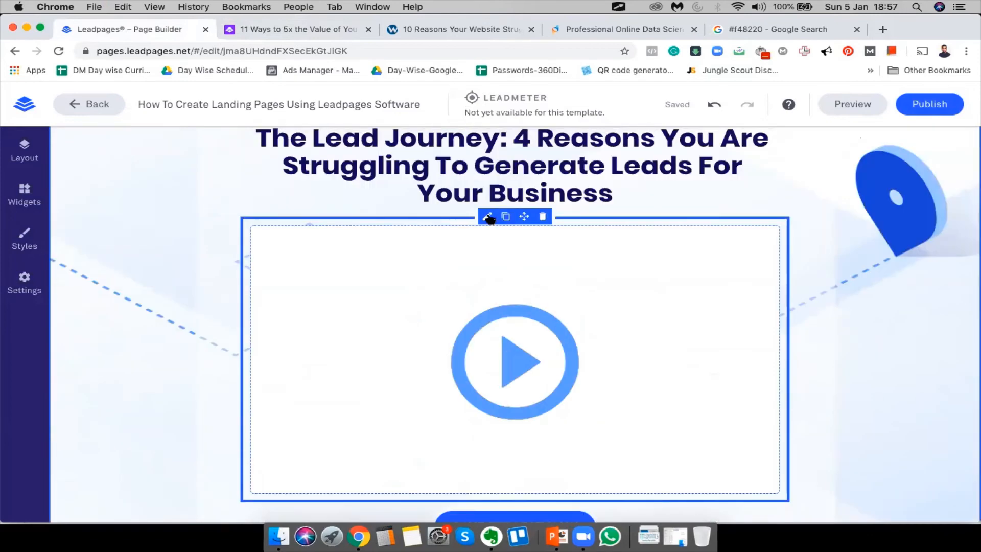
scroll(488, 213, "down", 3)
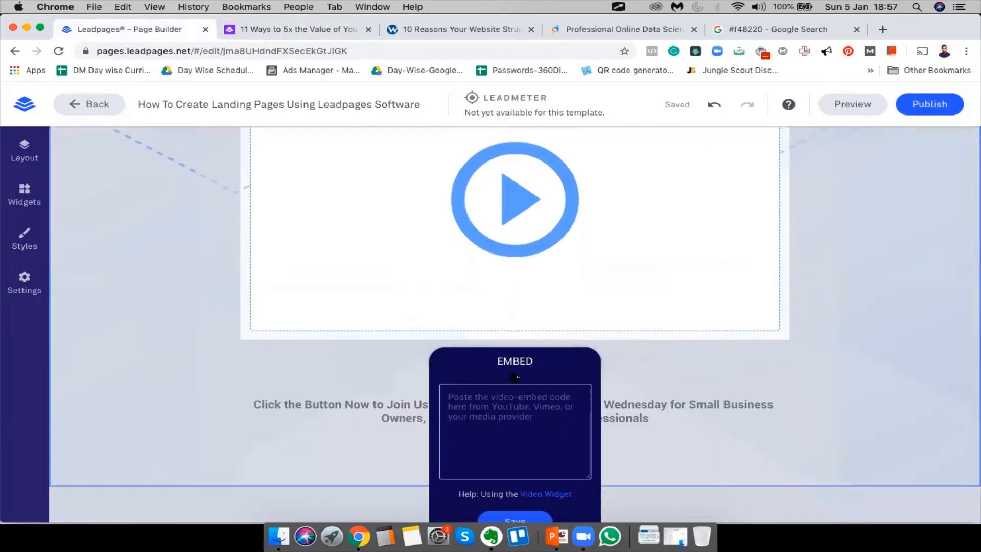
scroll(515, 378, "down", 2)
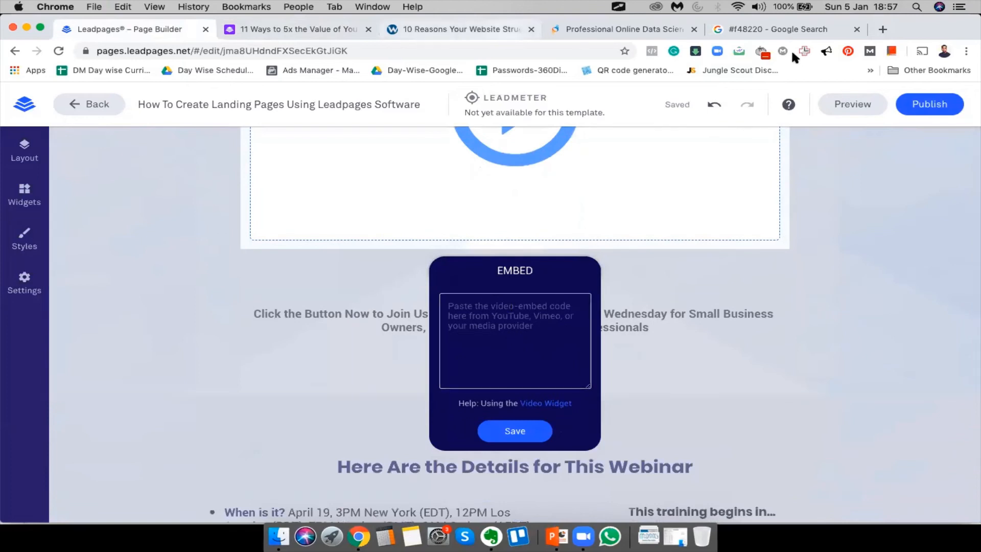
left_click(777, 29)
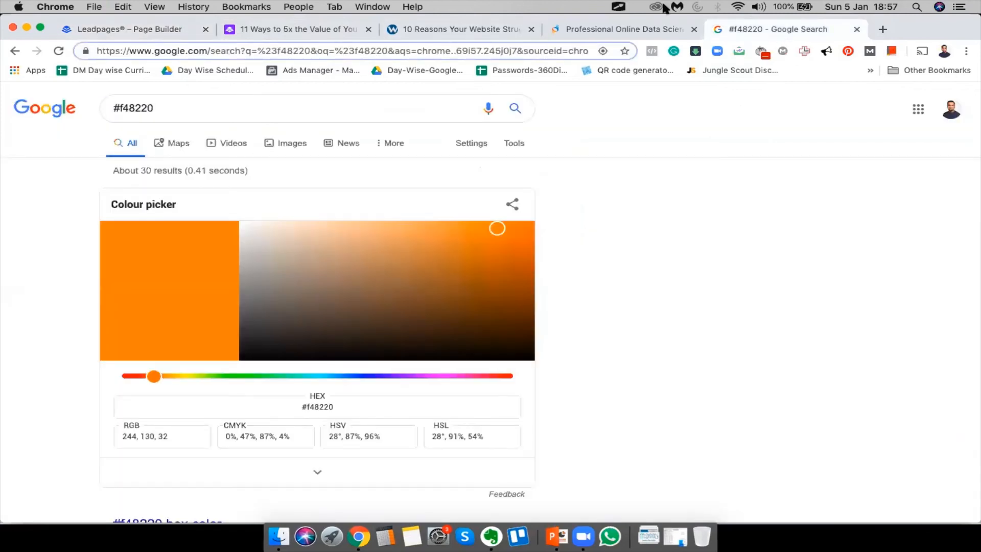
Open YouTube, search 'lead pages' and open the Leadpages tutorial video
left_click(531, 49)
type("you")
key("Return")
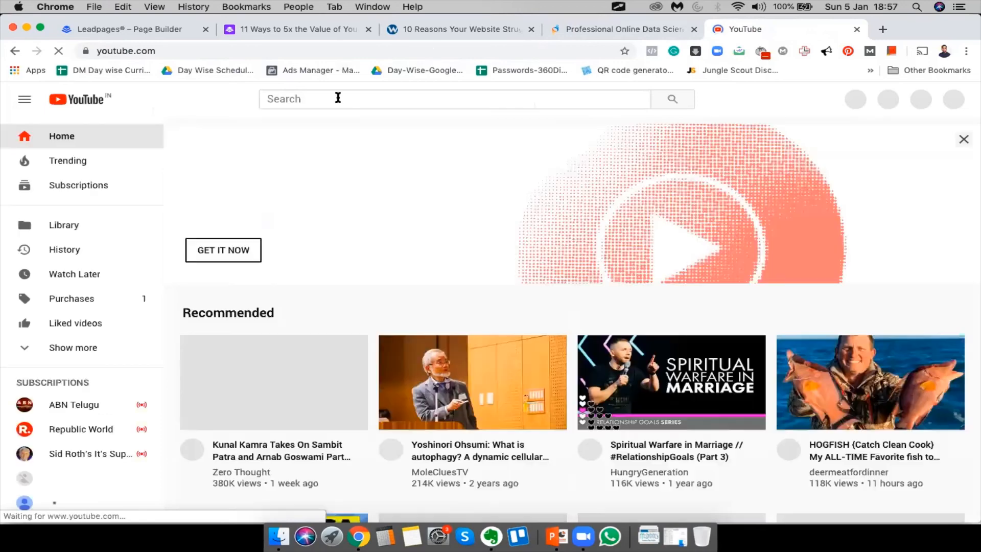
type("lead pages")
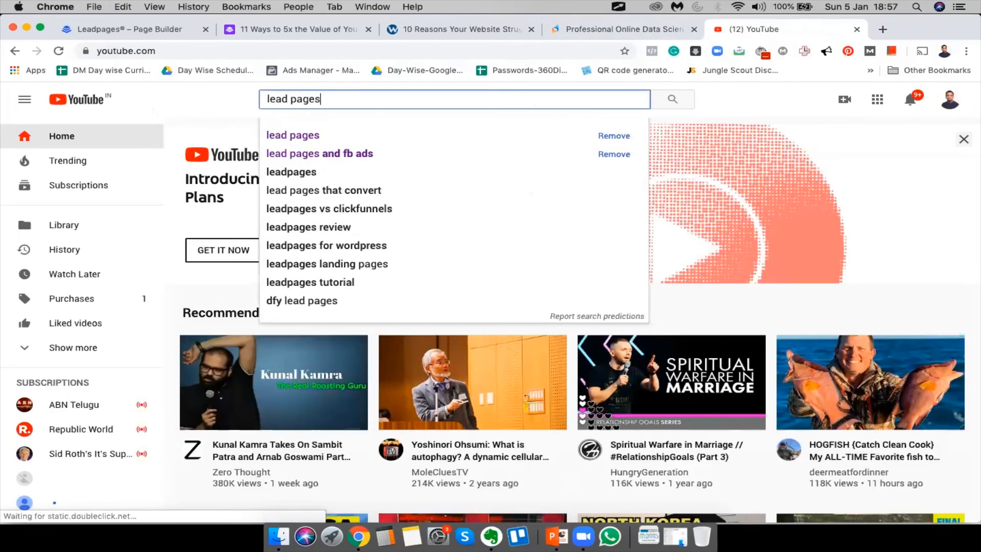
key("Return")
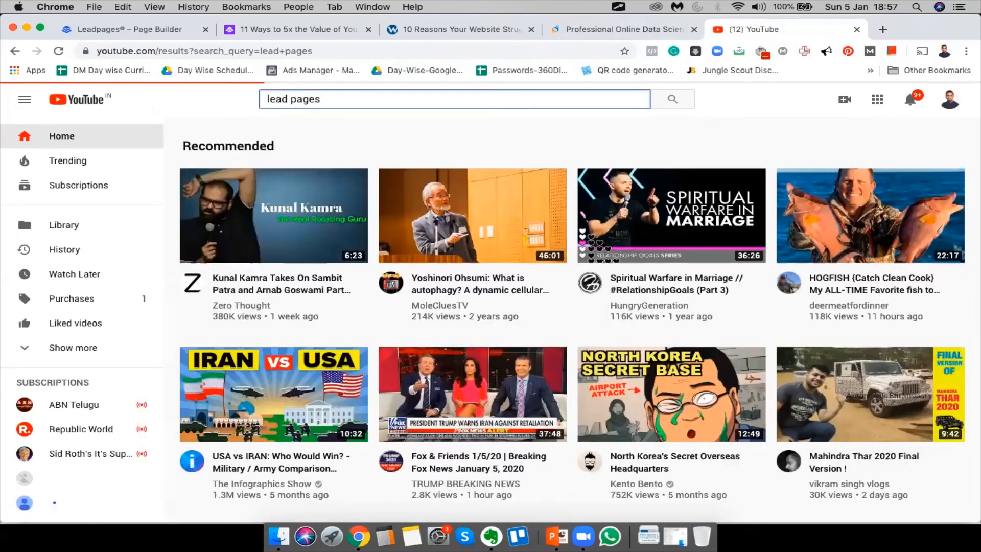
scroll(470, 367, "down", 3)
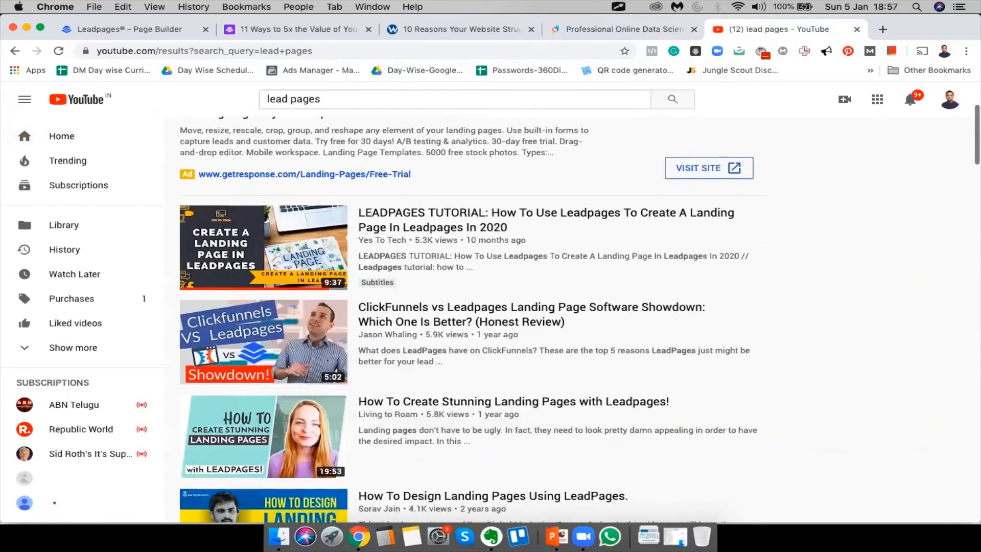
left_click(222, 256)
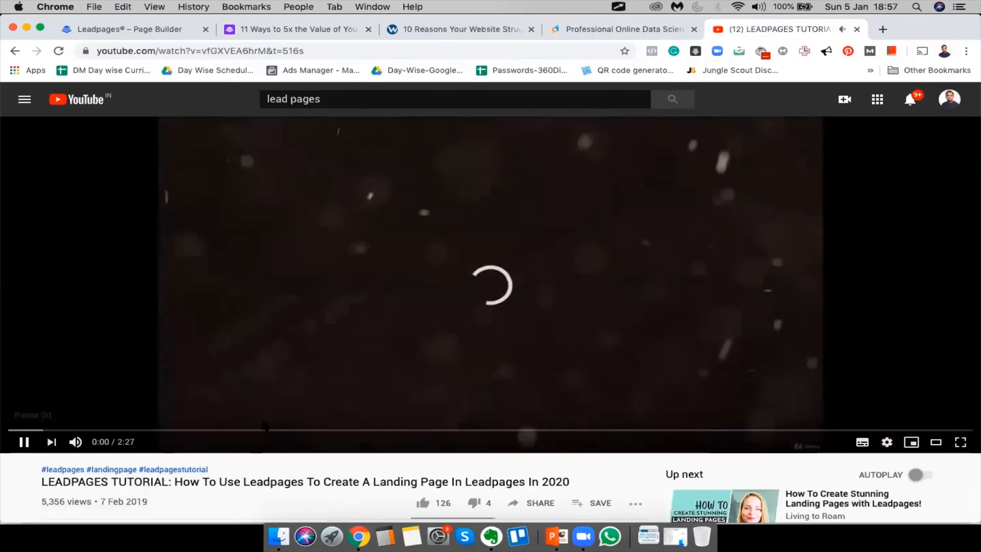
Take the video's Share > Embed iframe code with Show player controls unticked
scroll(148, 247, "down", 7)
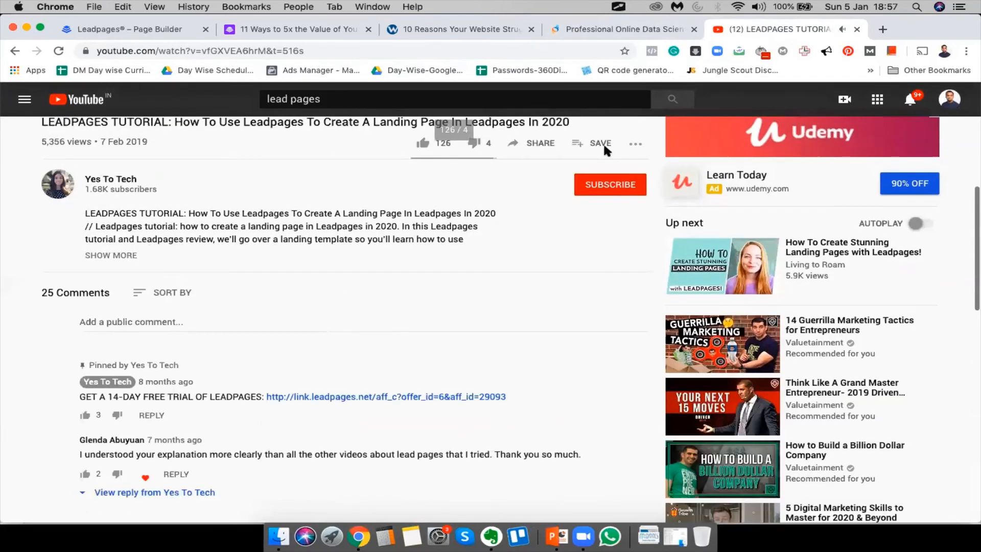
left_click(538, 141)
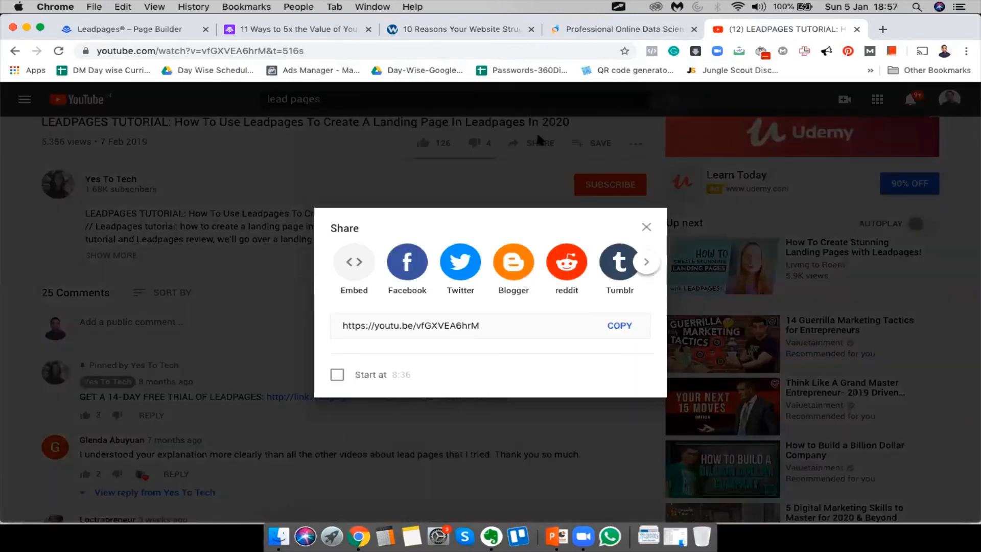
left_click(344, 262)
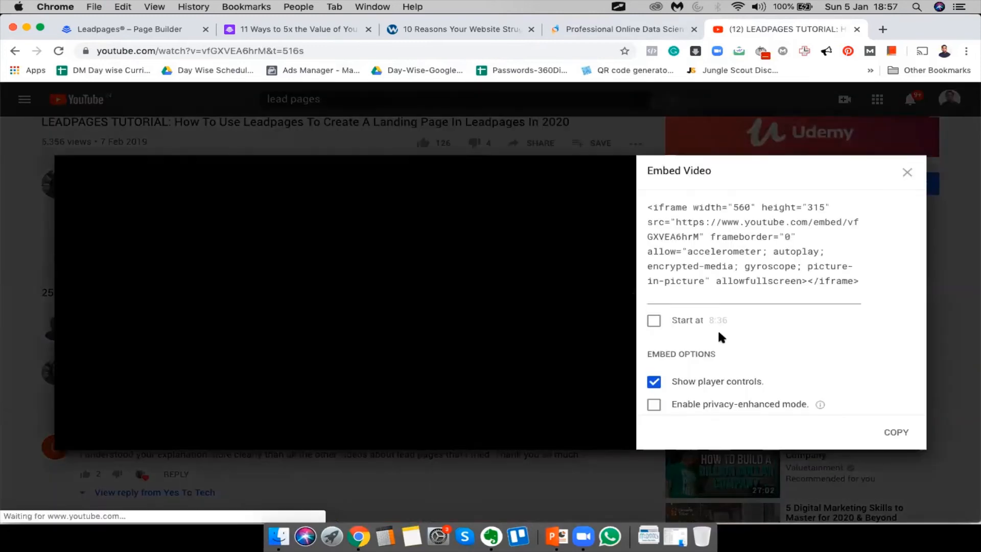
left_click(736, 234)
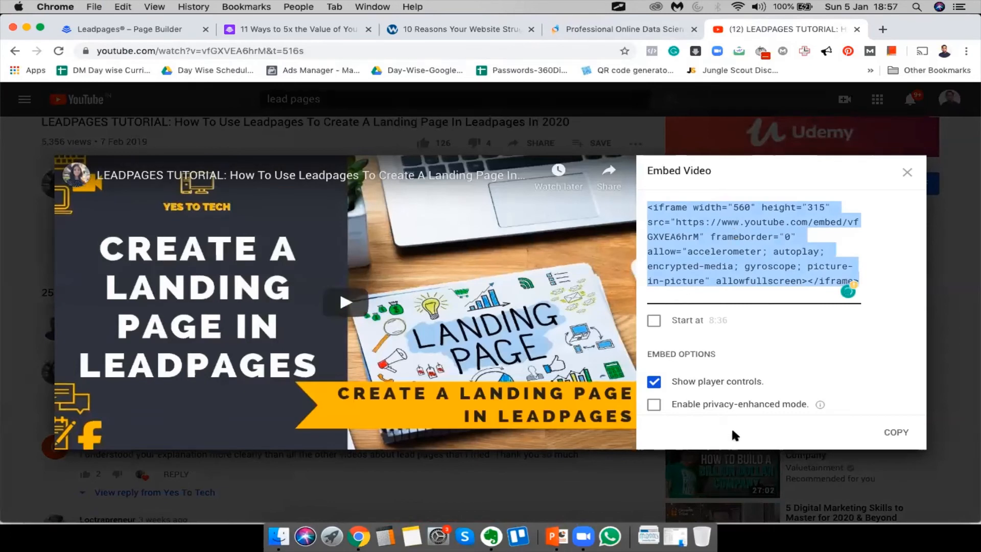
left_click(654, 382)
left_click(732, 271)
key("super+c")
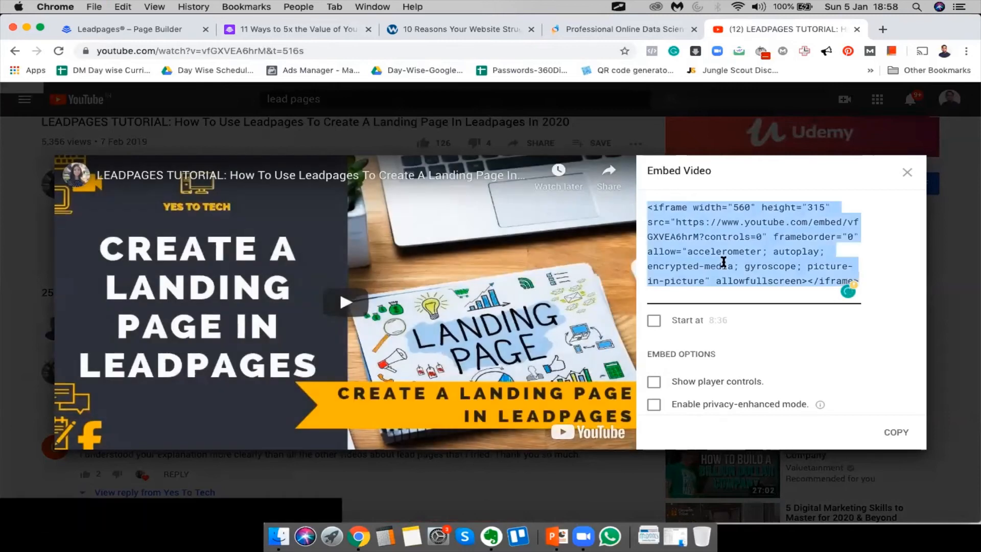
Paste the YouTube iframe code into the video block's EMBED box and save it
left_click(270, 28)
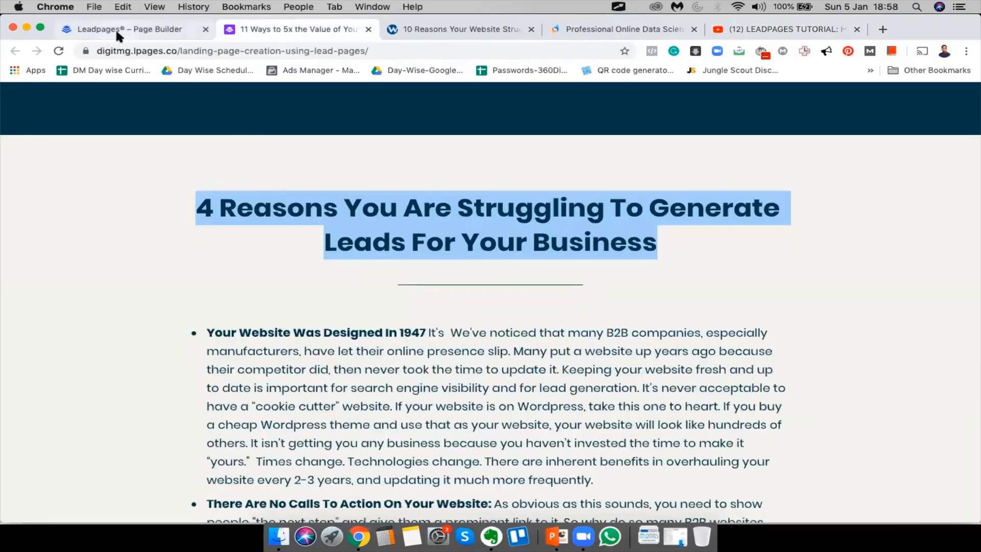
left_click(116, 29)
left_click(538, 325)
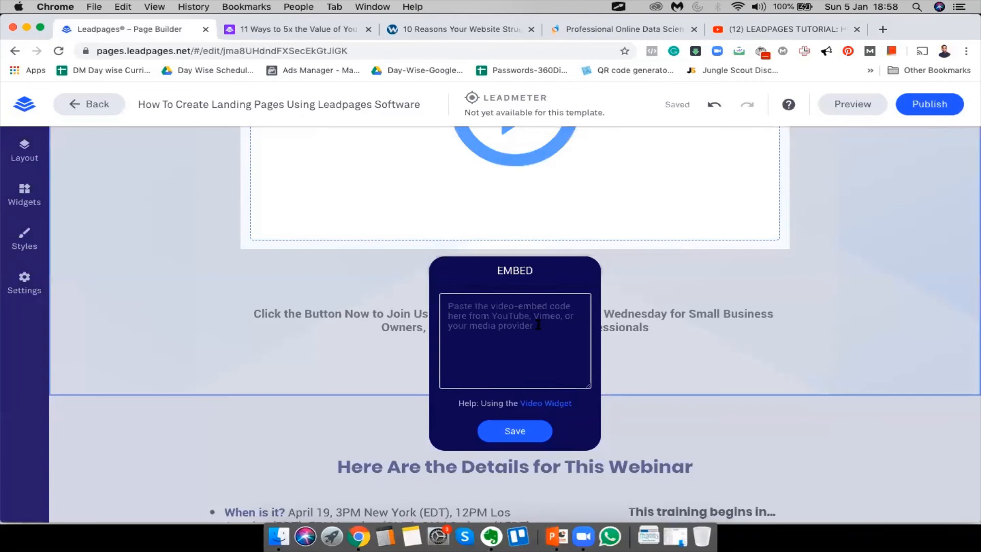
key("super+v")
left_click(515, 432)
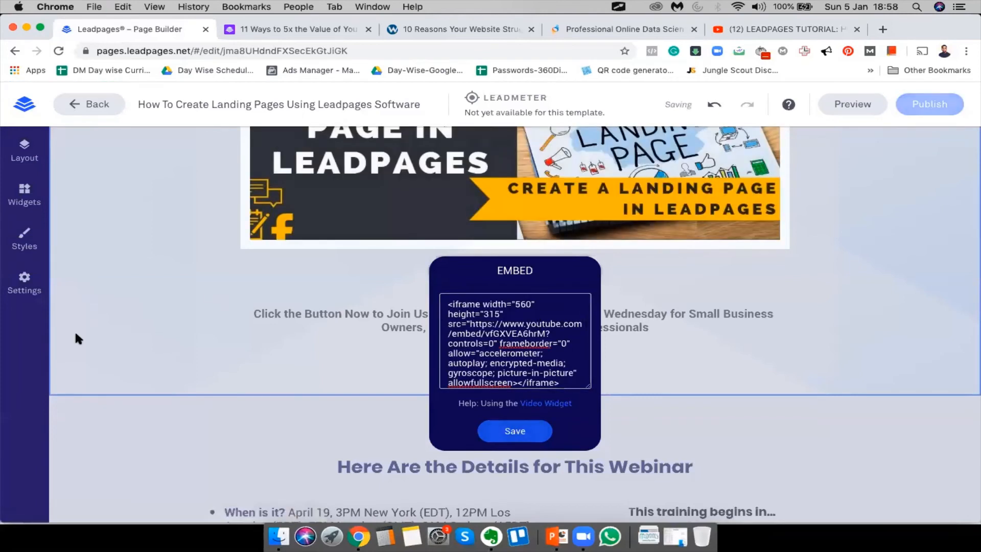
scroll(107, 335, "up", 6)
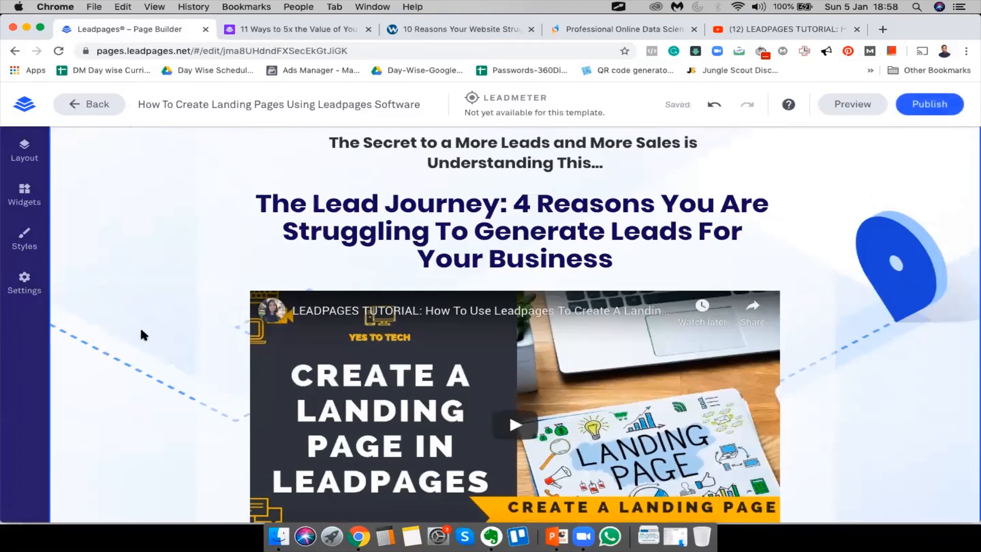
scroll(141, 331, "up", 3)
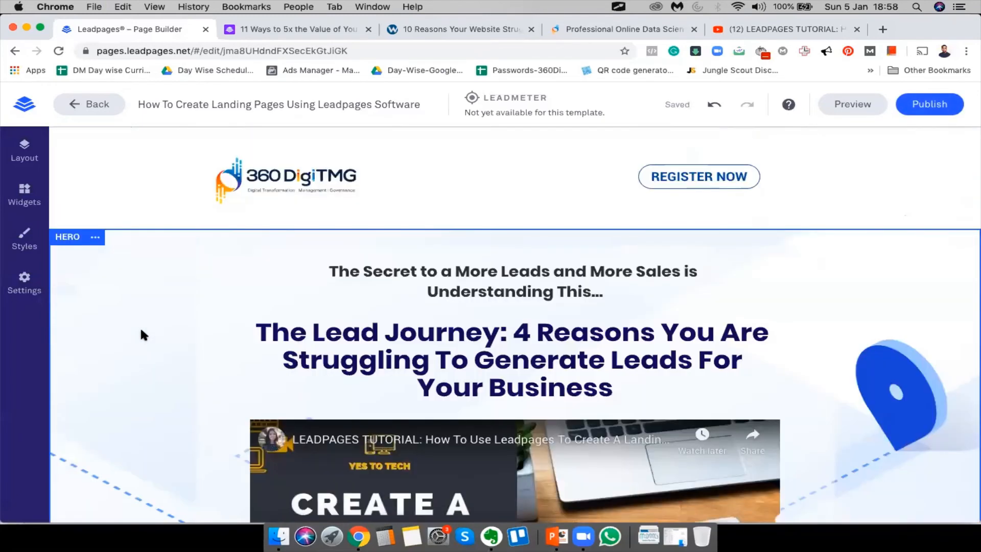
scroll(141, 331, "down", 8)
scroll(141, 332, "up", 5)
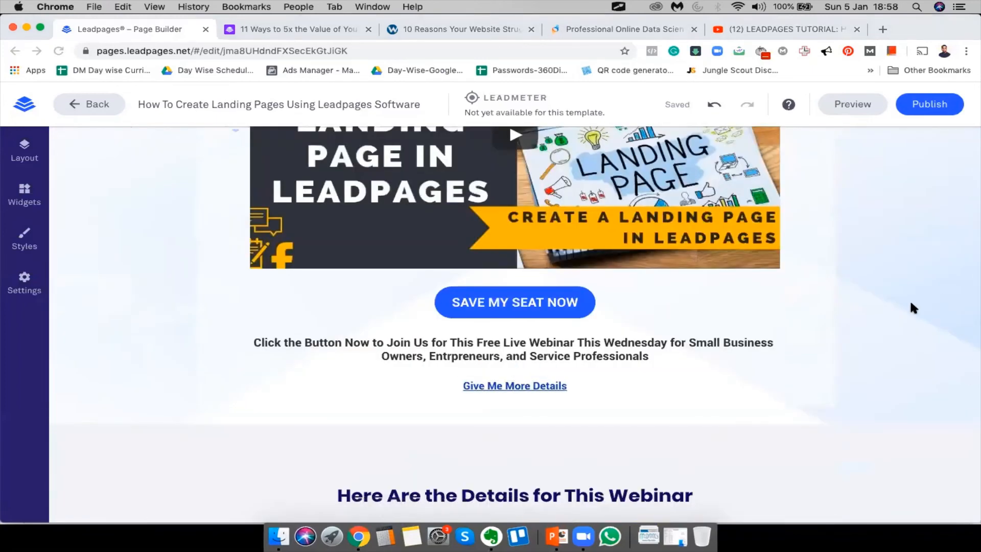
mouse_move(462, 318)
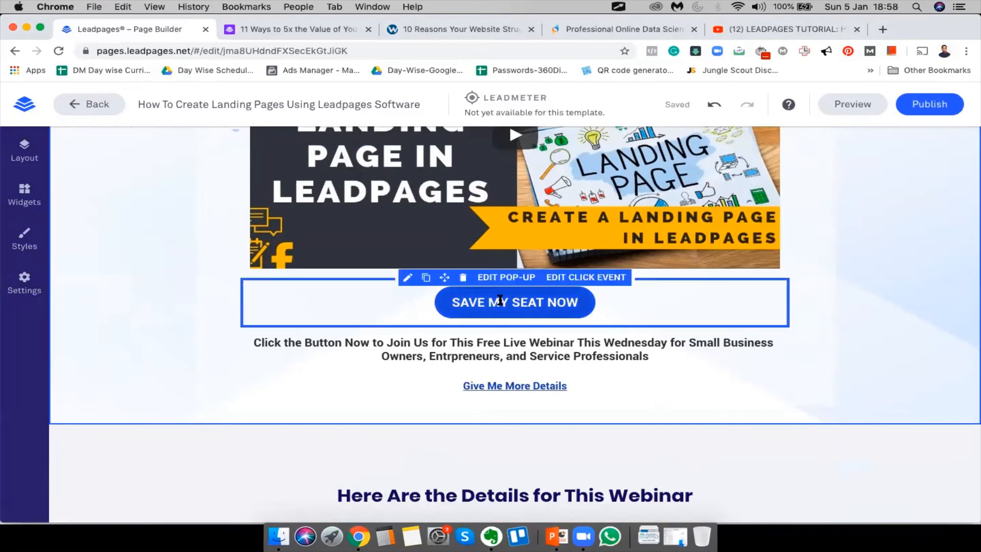
scroll(403, 431, "down", 3)
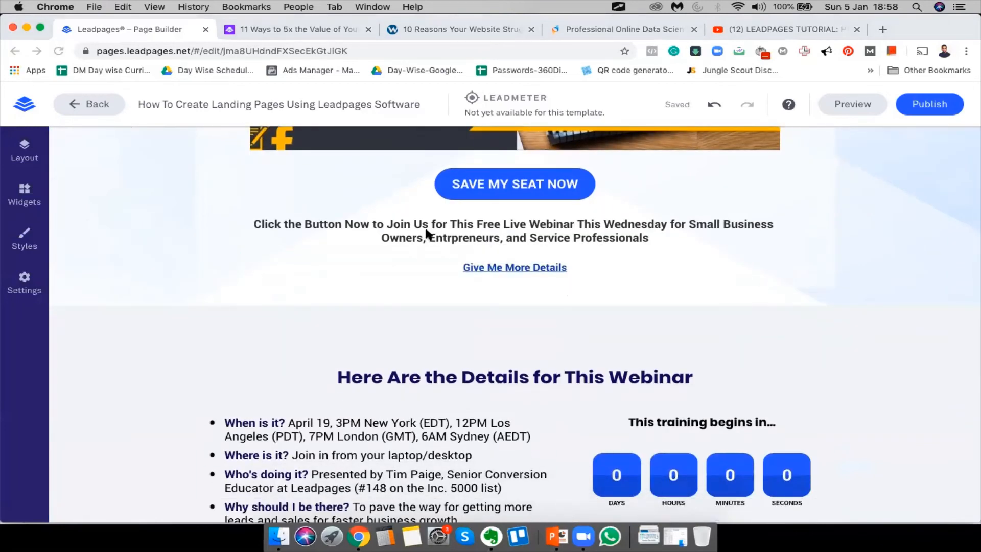
left_click(525, 269)
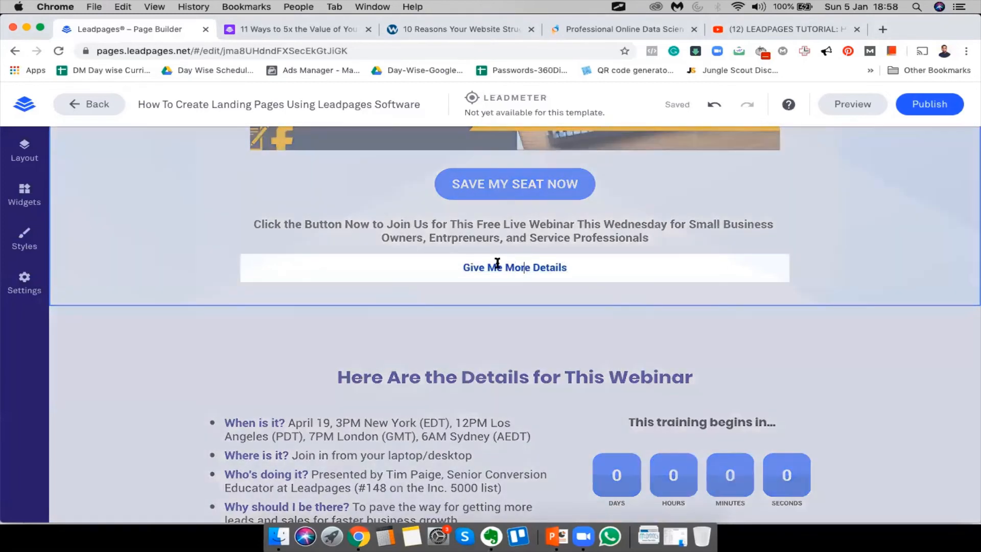
left_click(293, 318)
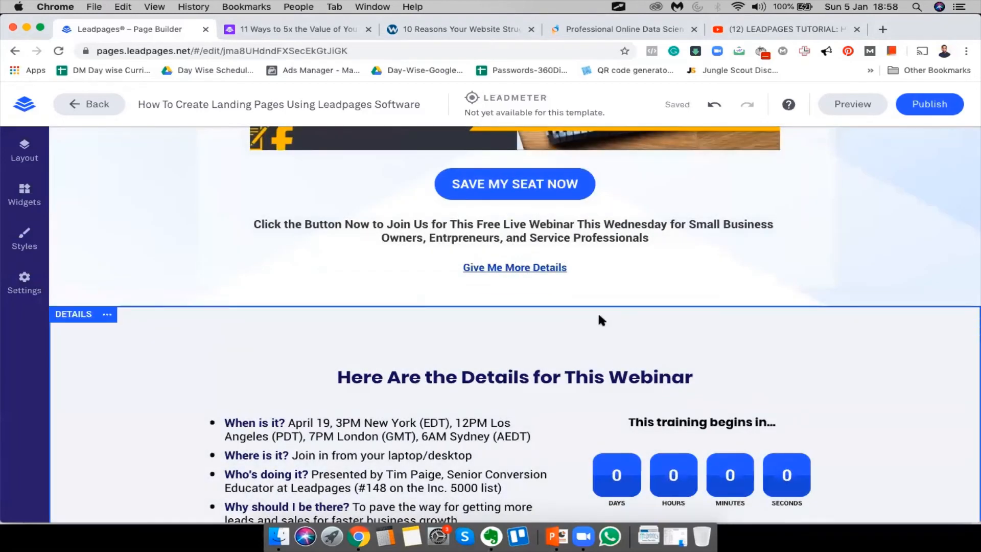
scroll(600, 317, "down", 3)
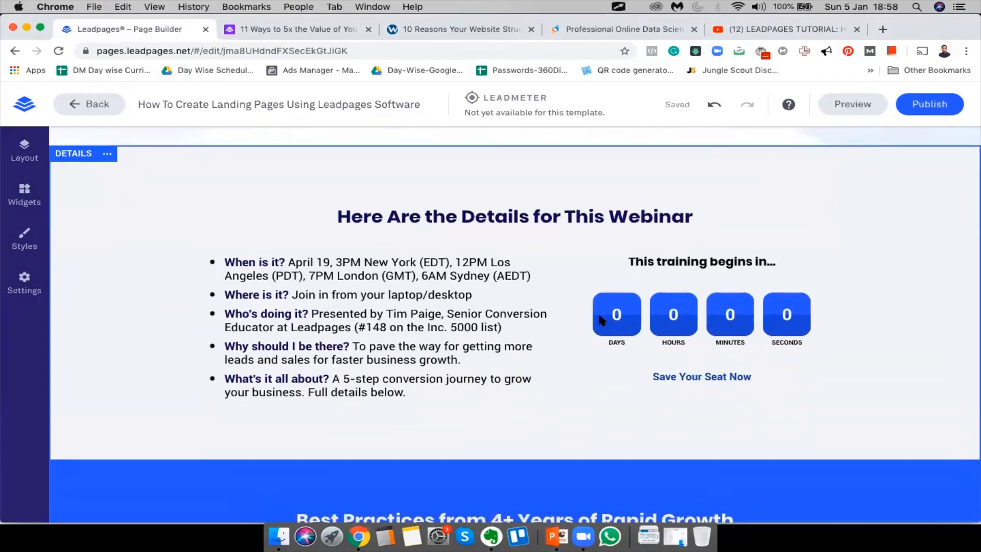
left_click(264, 258)
double_click(301, 262)
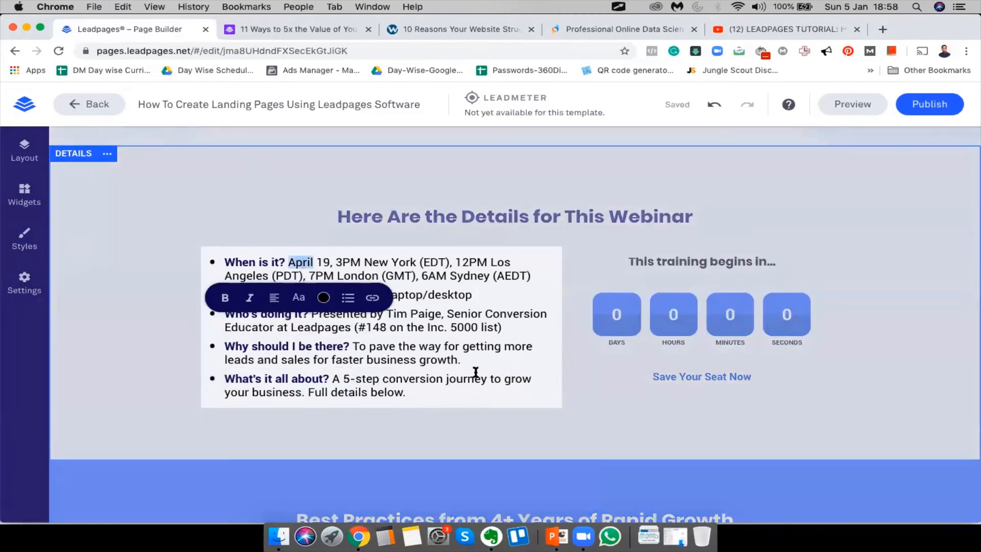
left_click_drag(489, 394, 307, 241)
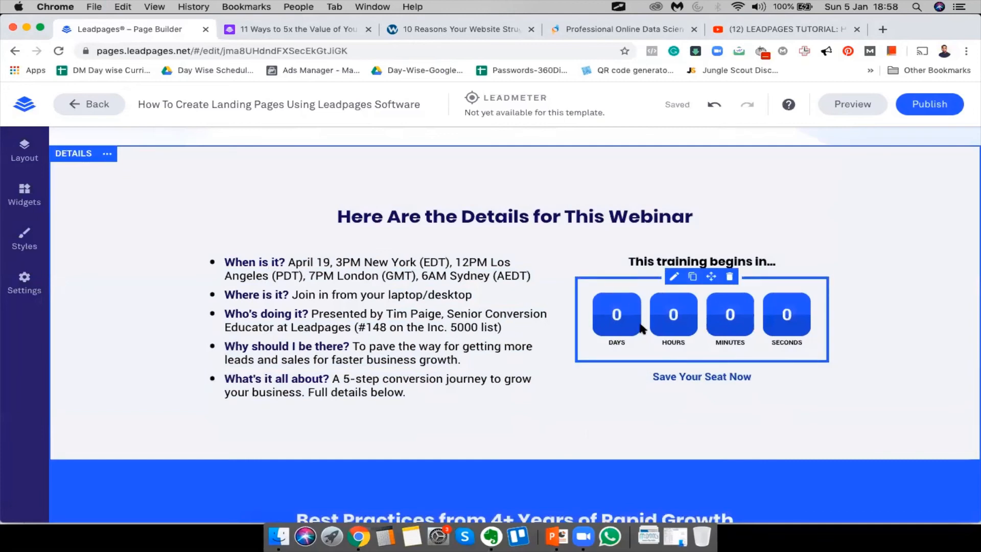
left_click(675, 276)
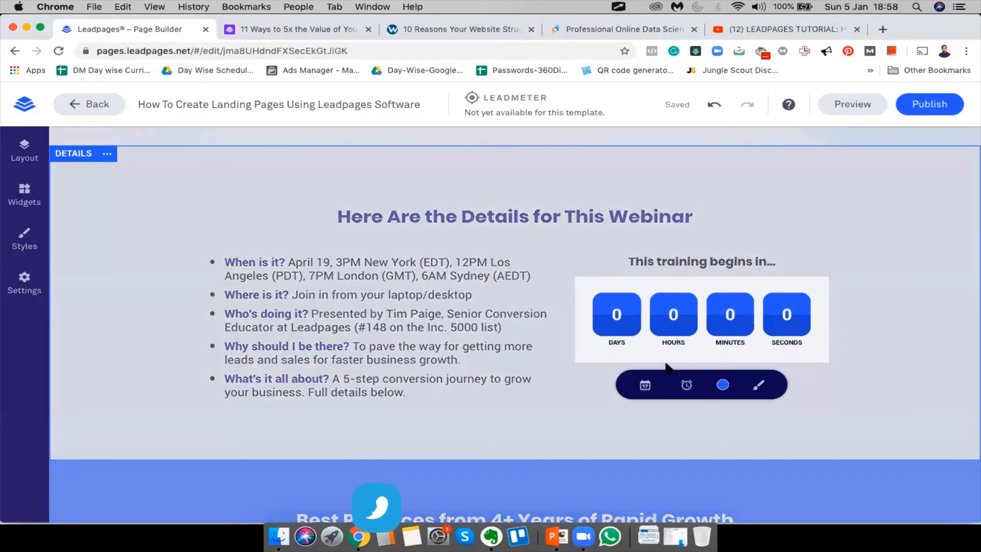
left_click(687, 385)
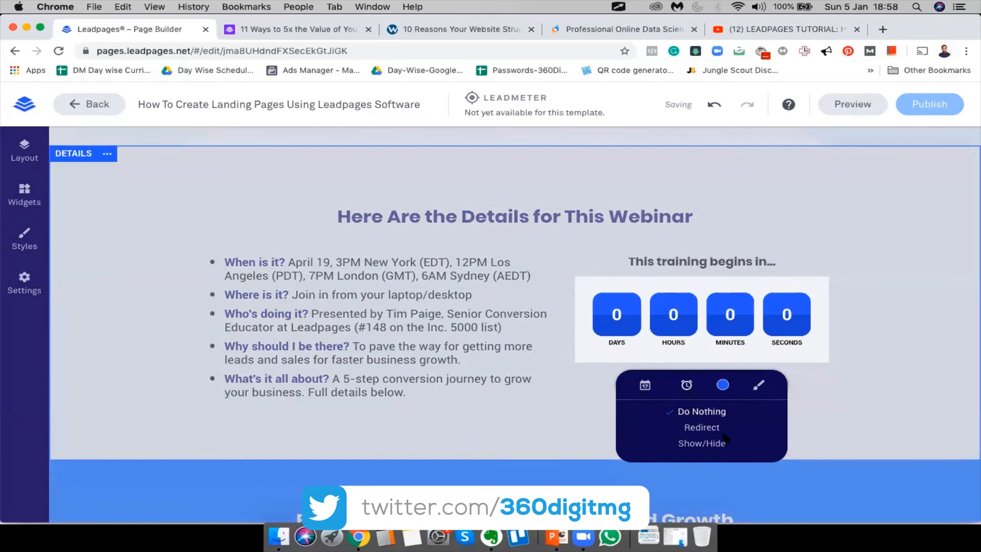
left_click(510, 437)
scroll(705, 439, "down", 6)
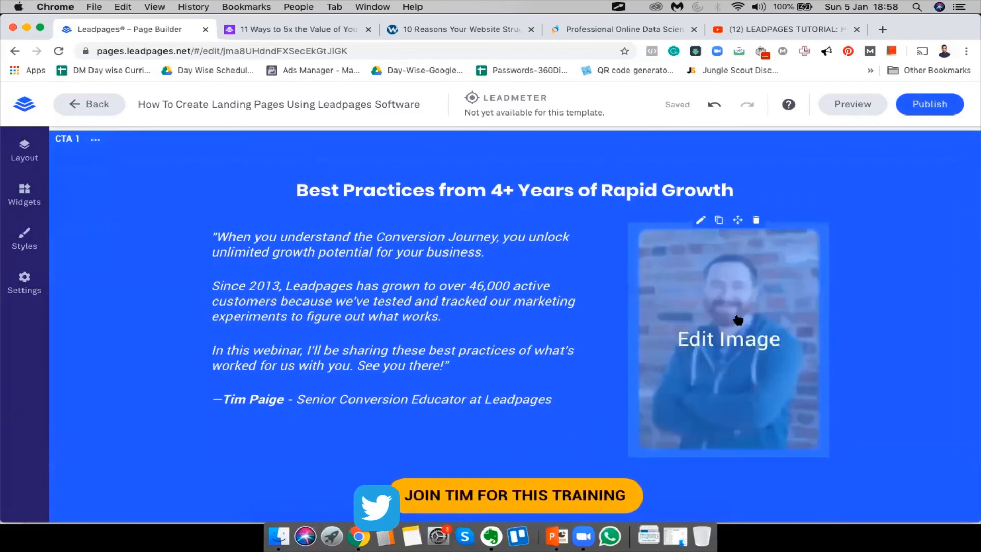
Swap the testimonial photo for a portrait chosen from My Images
left_click(758, 370)
left_click(780, 479)
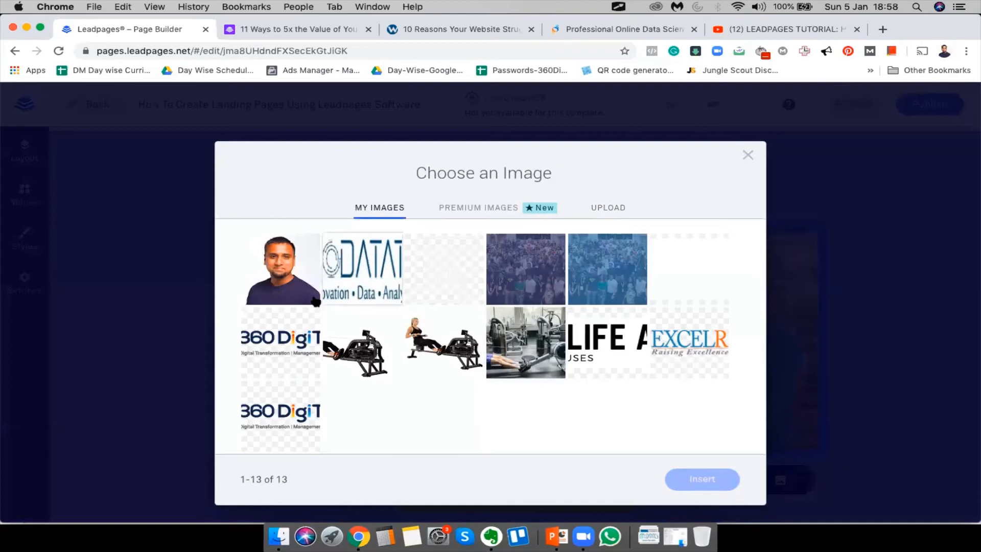
left_click(695, 480)
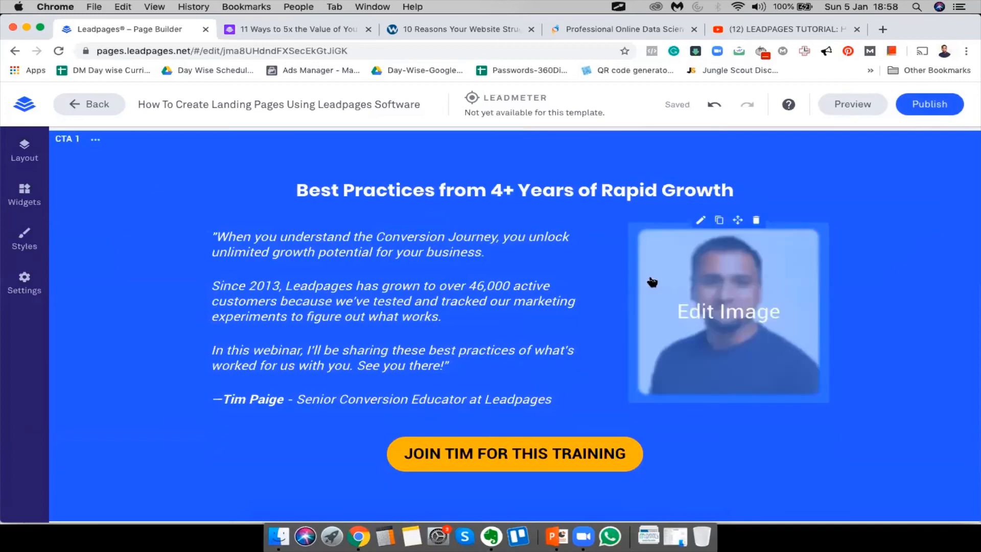
scroll(805, 326, "down", 3)
scroll(805, 327, "up", 4)
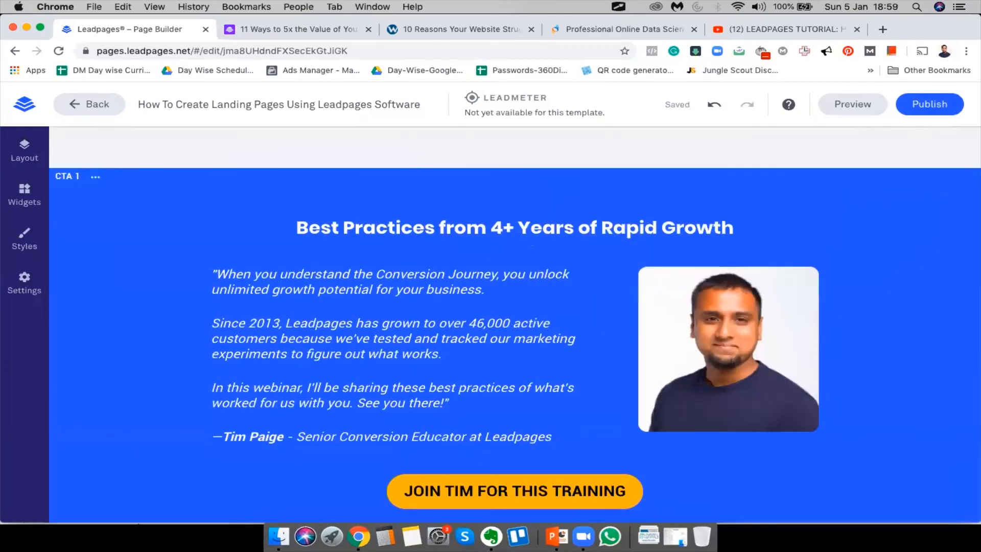
Replace the attribution with the new presenter's name and start rewriting the job title as 'Head'
left_click_drag(225, 435, 282, 436)
left_click_drag(298, 438, 556, 442)
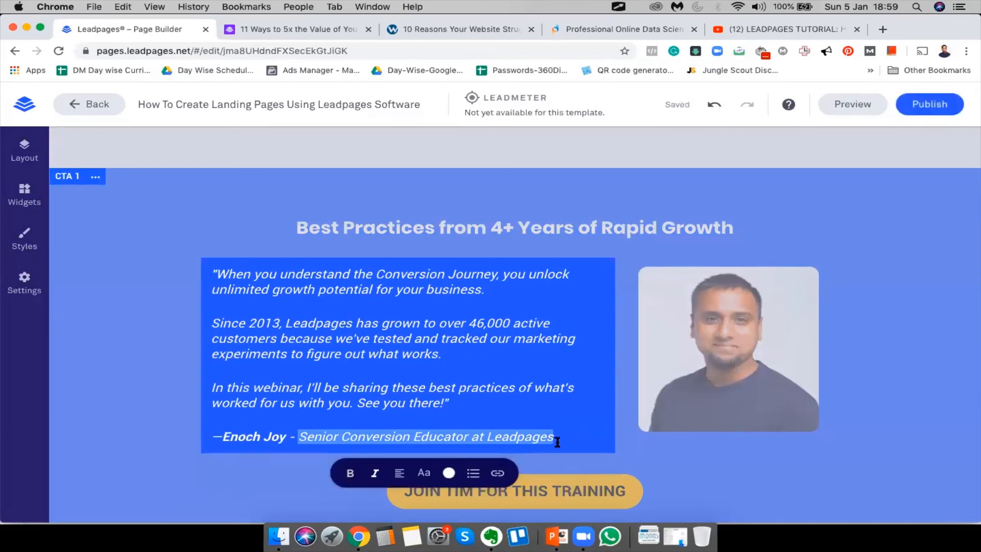
type("Head of Digital at 360DigiTMG")
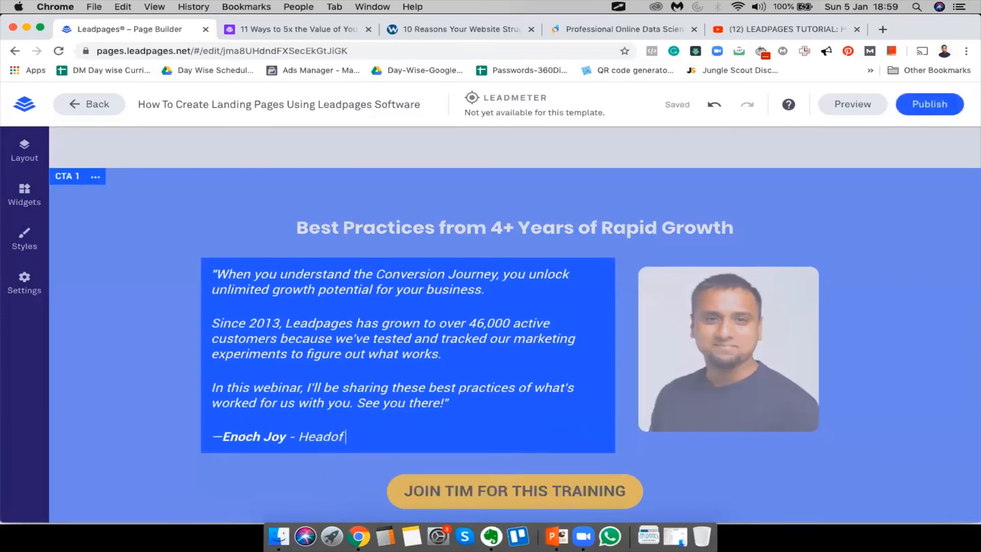
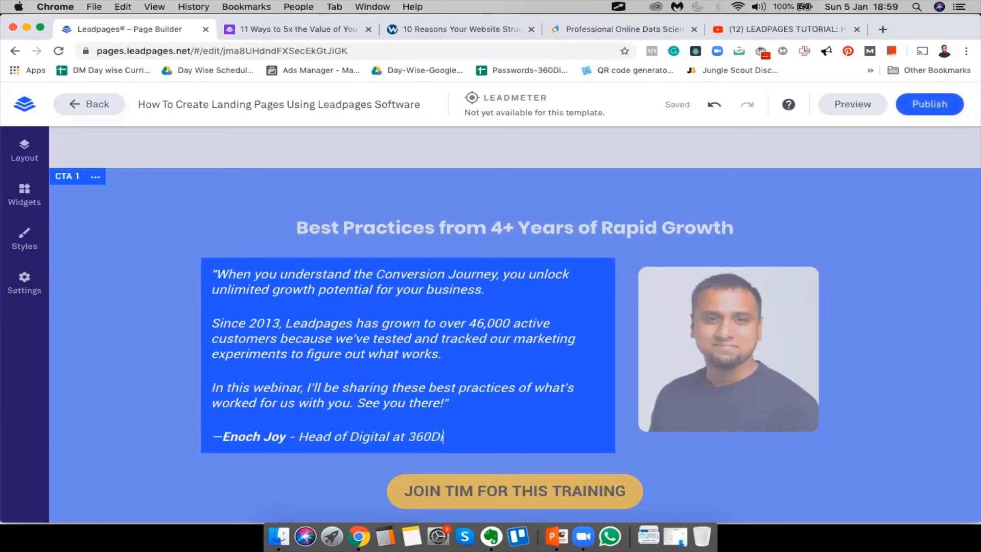
Replace the presenter's name in the training button label with the new speaker's name in capitals
left_click(101, 332)
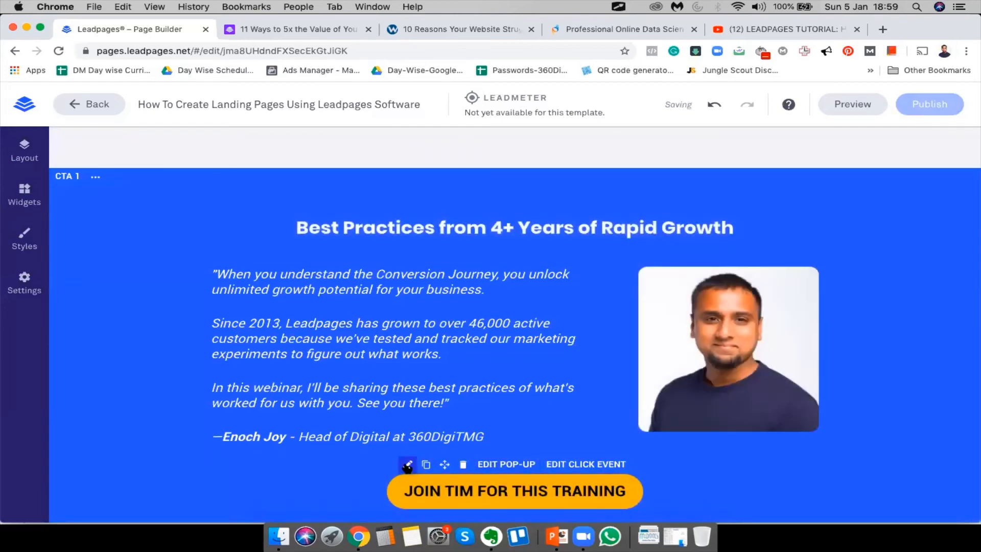
left_click(407, 466)
double_click(454, 488)
type("Enoch")
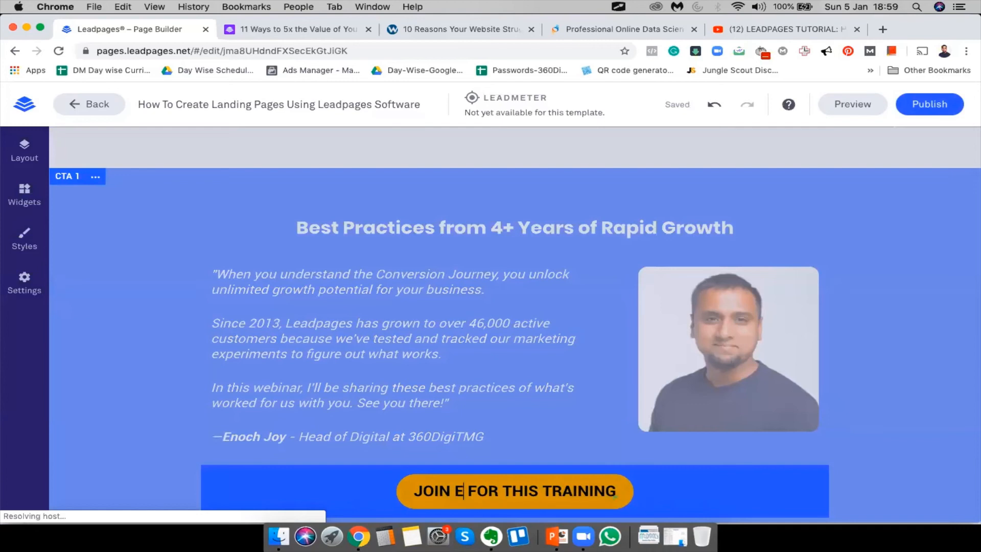
key("BackSpace")
key("BackSpace")
key("BackSpace")
key("BackSpace")
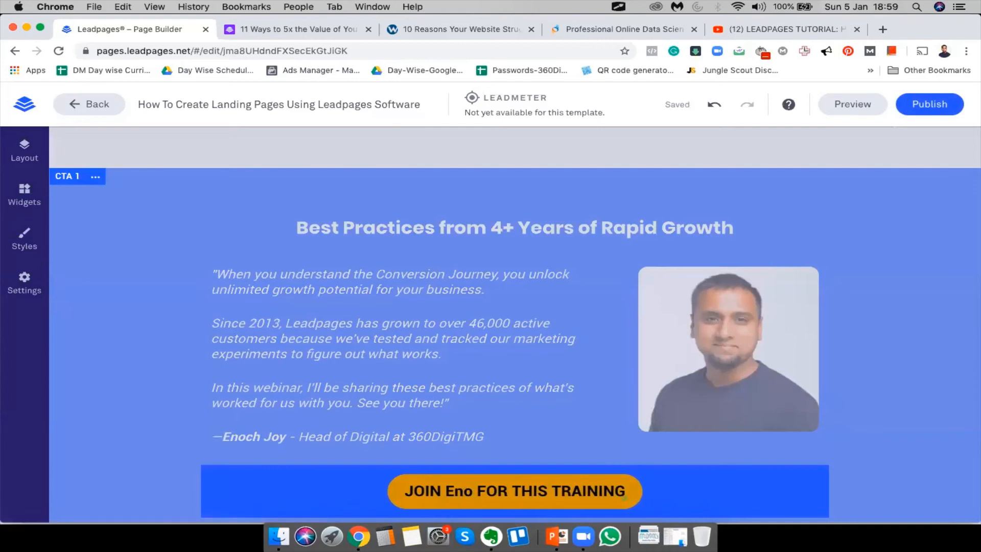
type("NOCH")
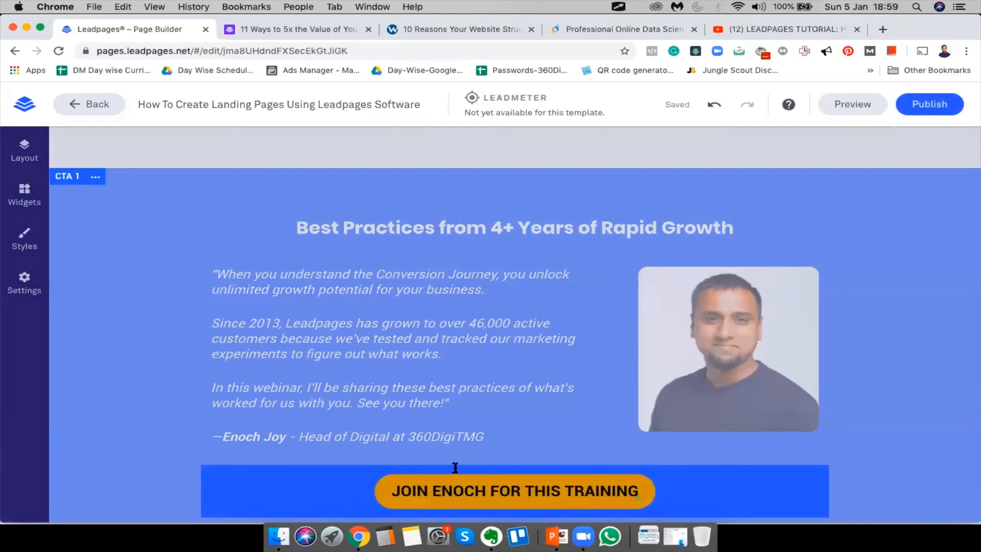
left_click(161, 347)
scroll(892, 394, "down", 5)
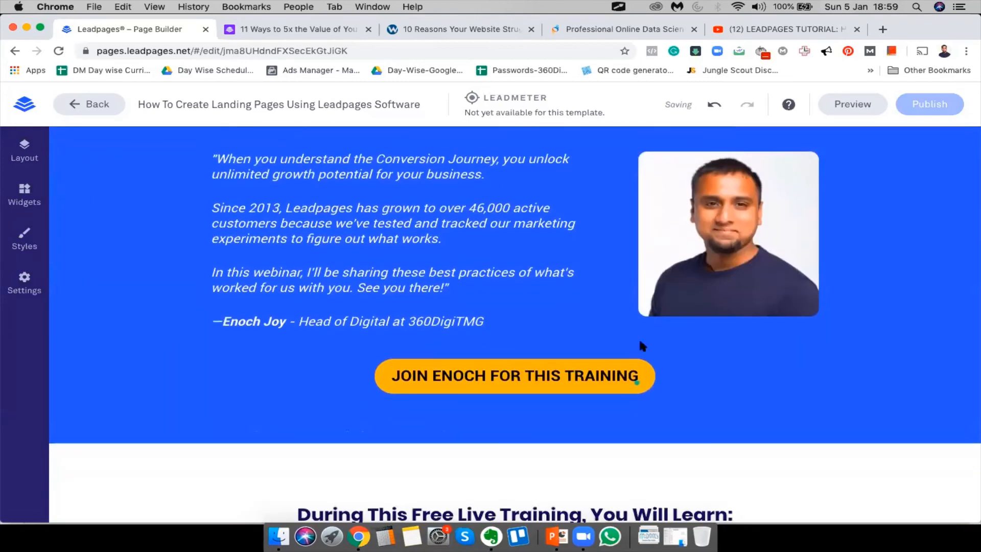
scroll(736, 269, "up", 5)
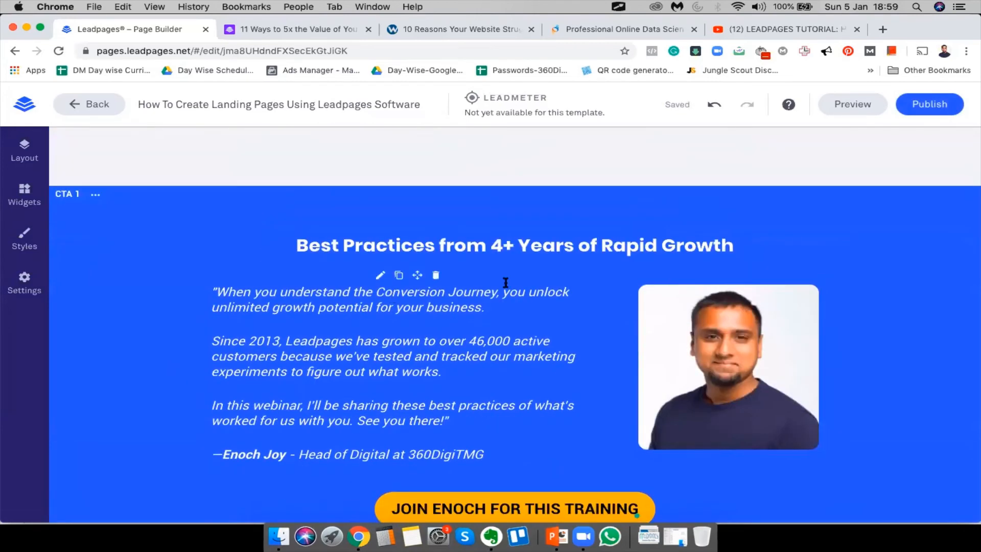
scroll(528, 277, "down", 10)
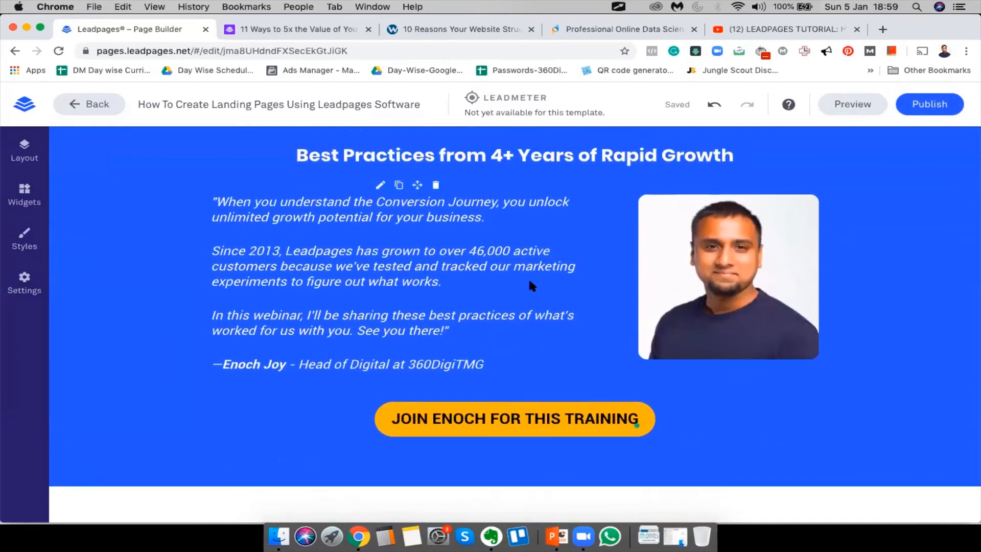
scroll(256, 383, "down", 15)
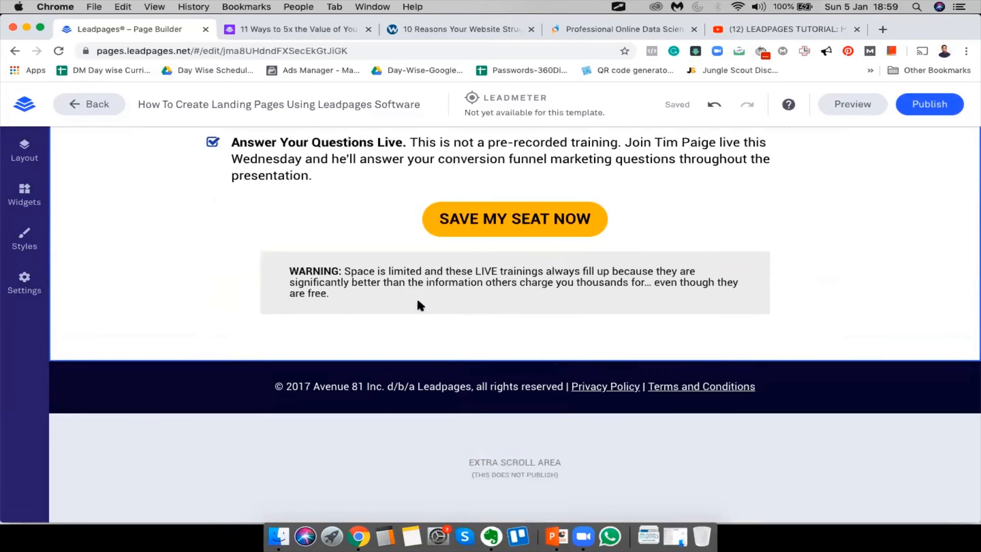
scroll(418, 303, "up", 10)
scroll(416, 304, "up", 15)
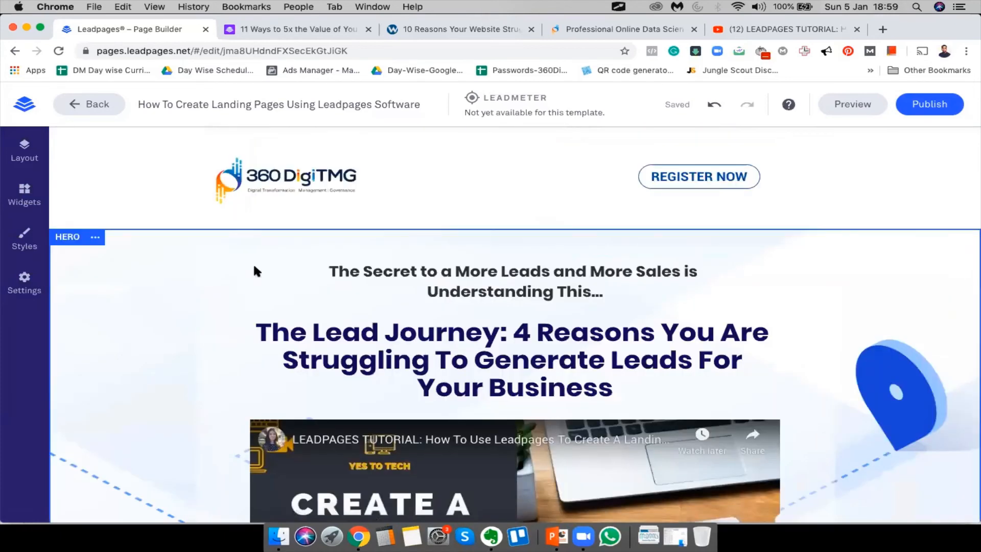
scroll(256, 270, "down", 5)
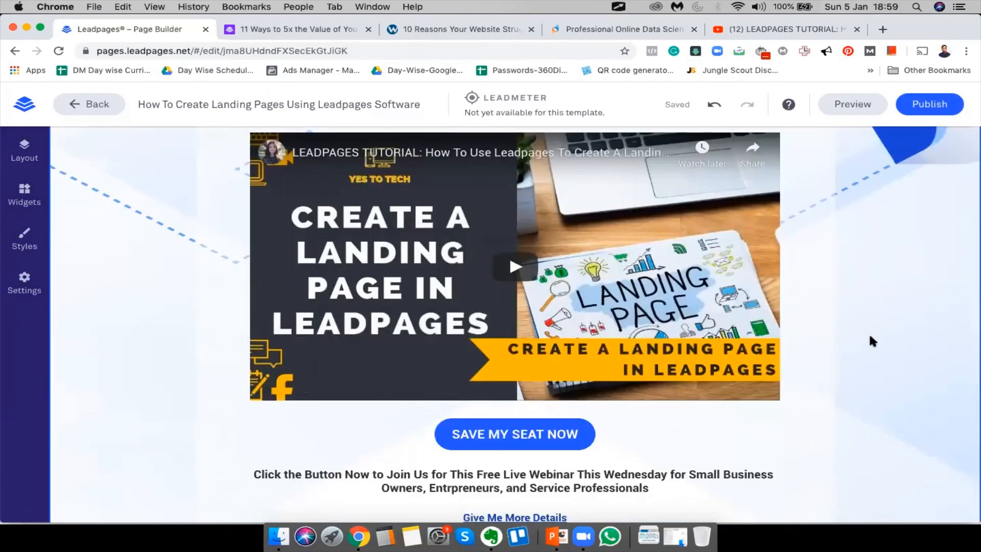
scroll(869, 340, "up", 5)
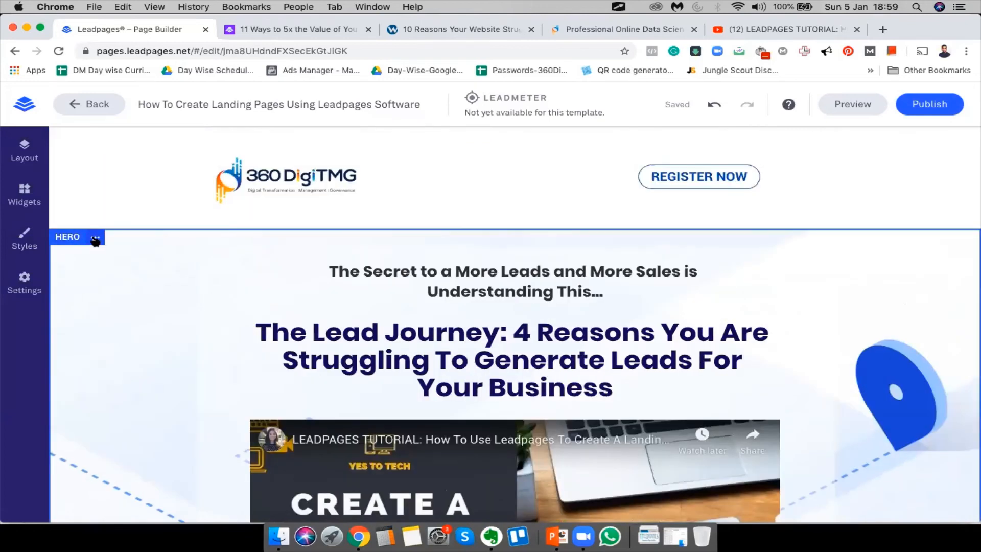
scroll(232, 282, "down", 3)
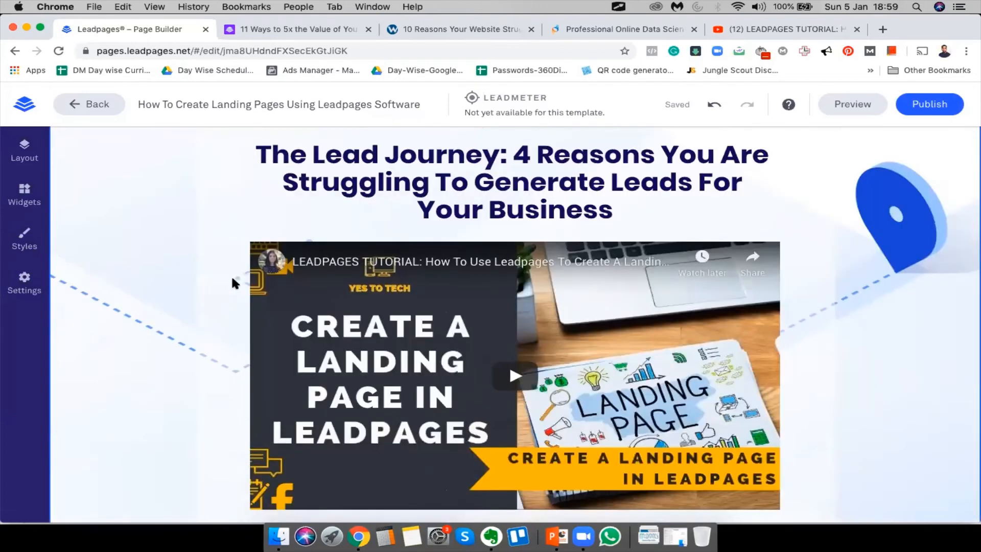
scroll(232, 278, "up", 3)
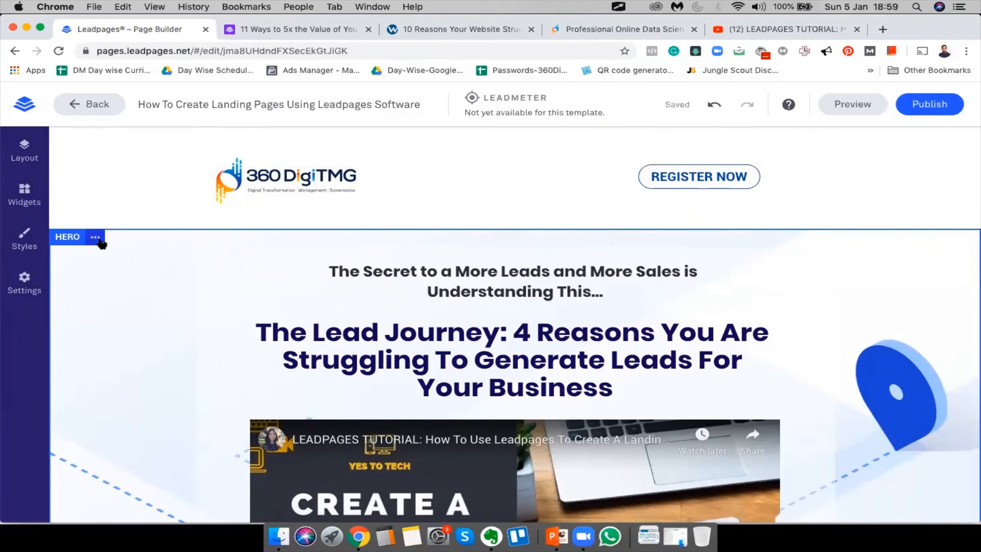
left_click(100, 242)
Browse Premium Images for a new hero background, then close the picker keeping the original
left_click(161, 255)
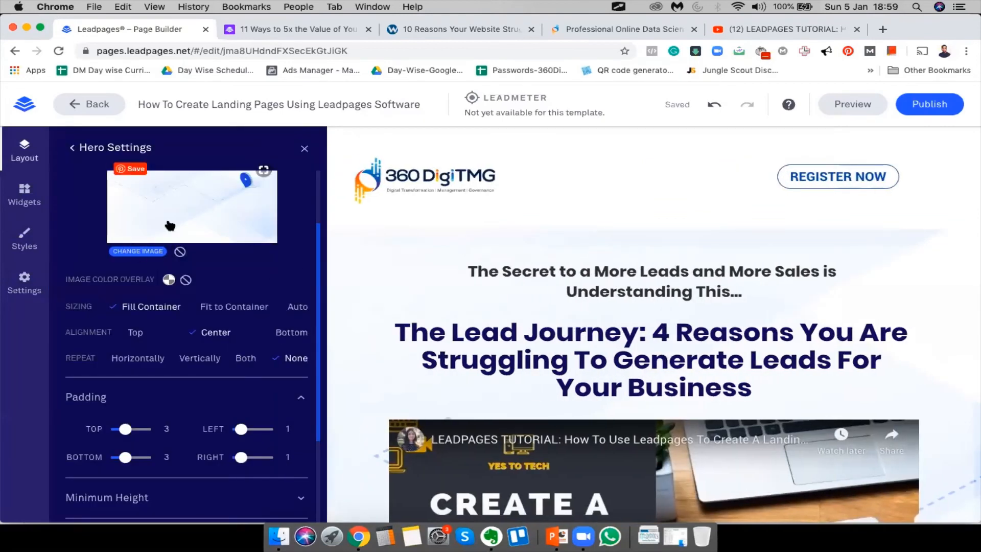
left_click(144, 251)
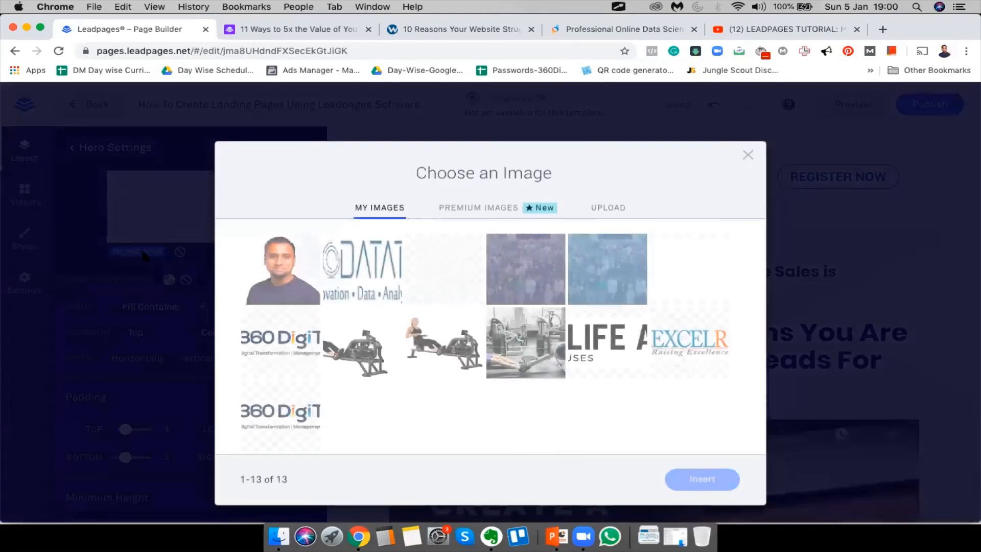
left_click(462, 211)
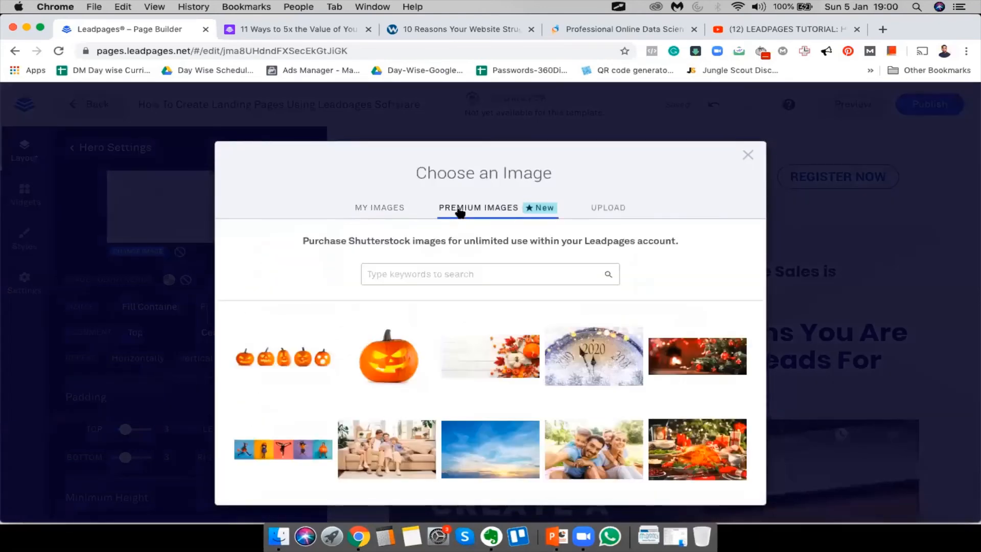
scroll(471, 329, "down", 5)
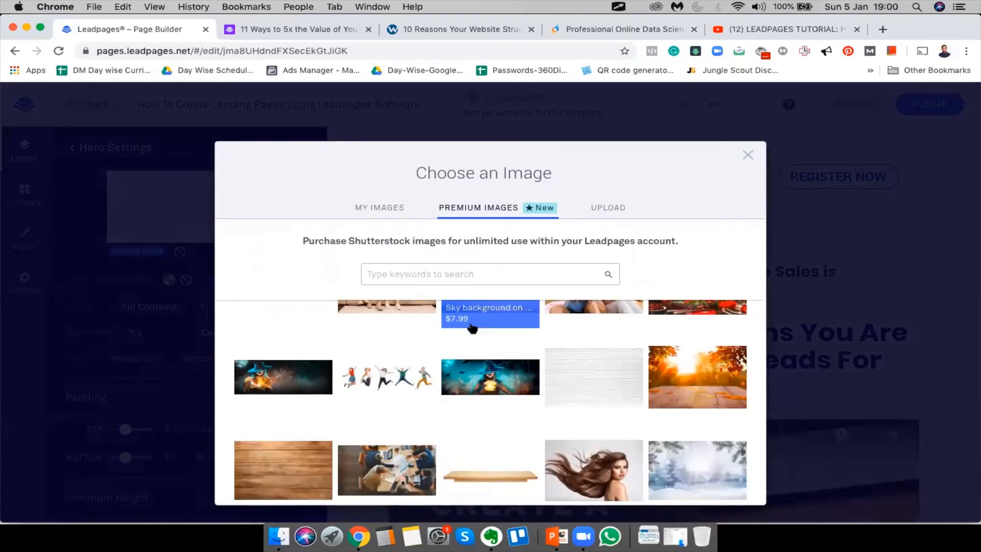
scroll(472, 328, "down", 1)
scroll(471, 327, "down", 6)
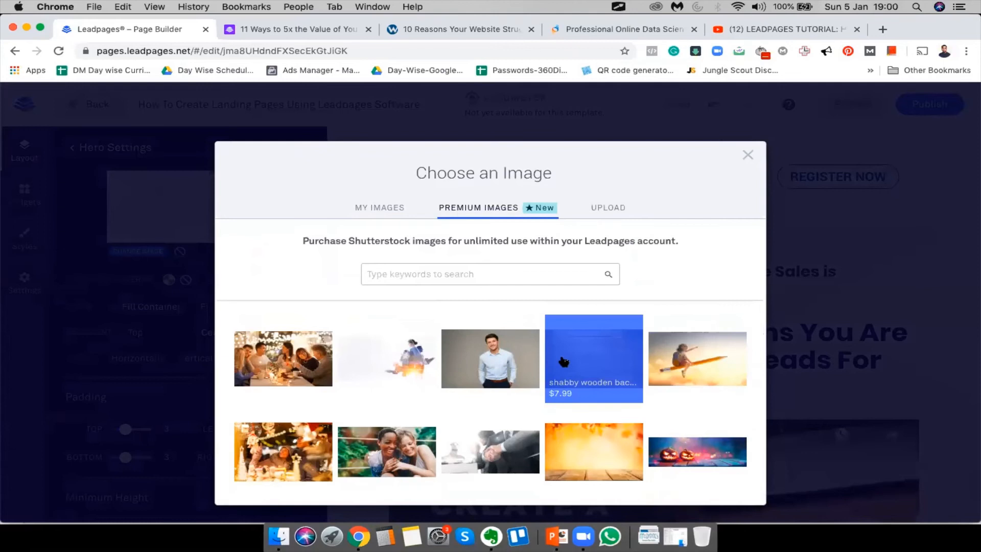
scroll(526, 327, "up", 10)
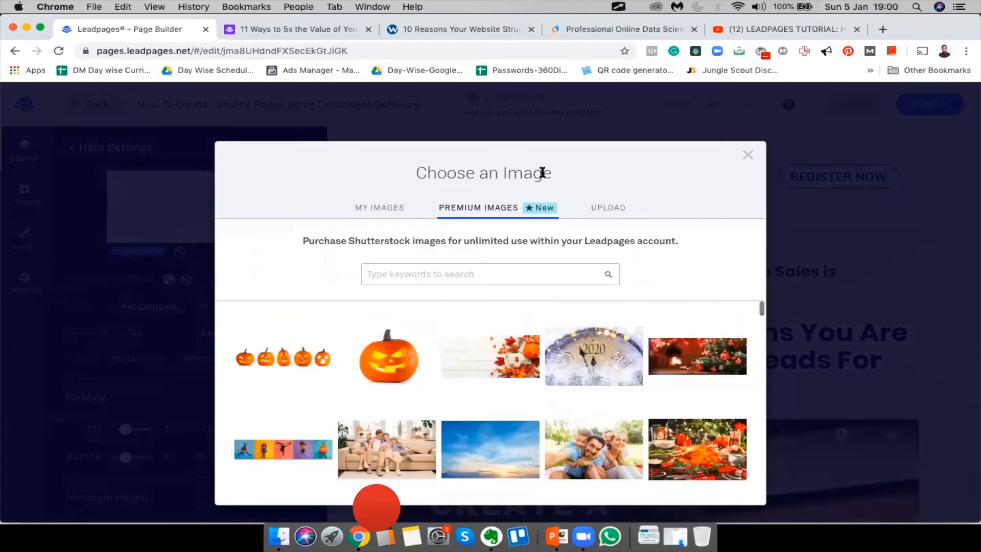
left_click(748, 154)
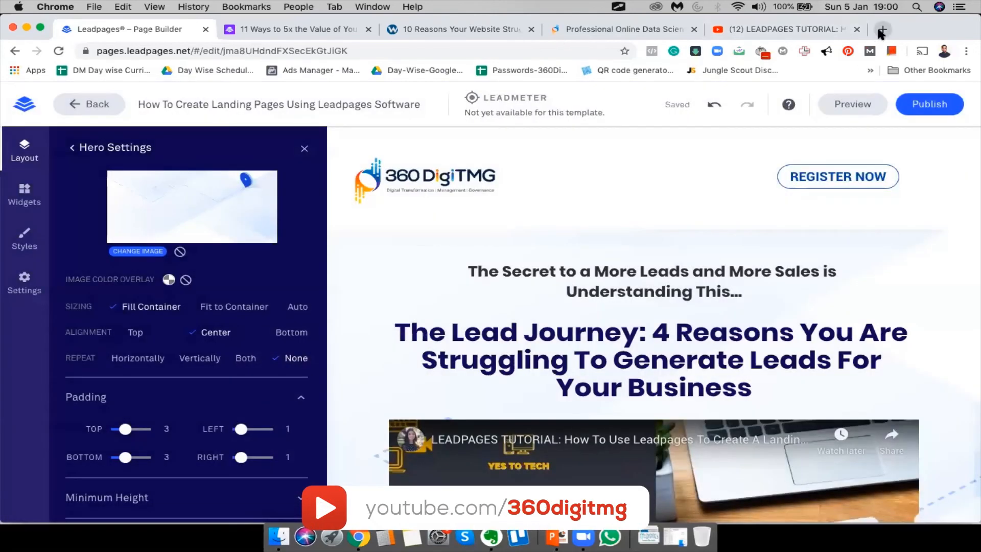
left_click(876, 29)
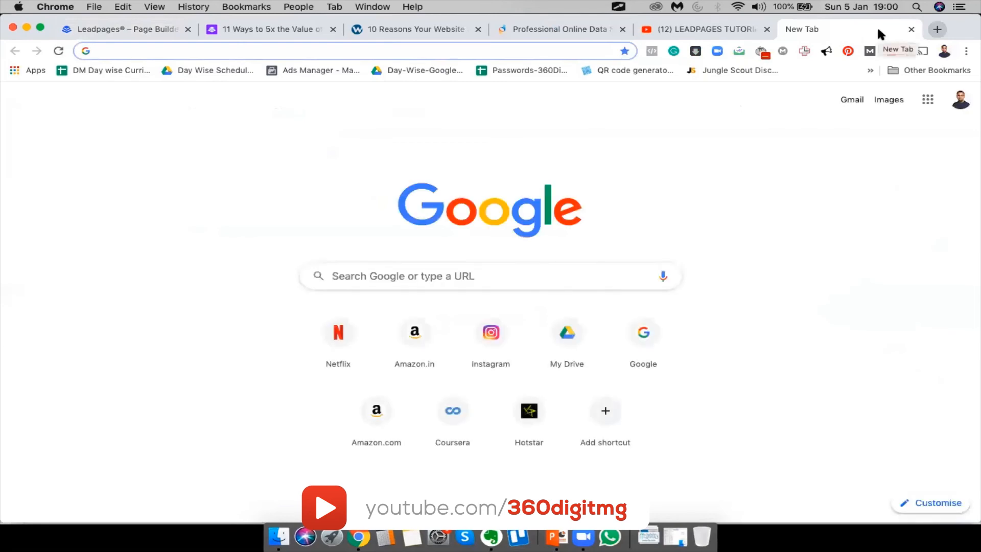
Load unsplash.com in a new tab placed right after the Leadpages editor tab
type("unsplash.com")
key("Return")
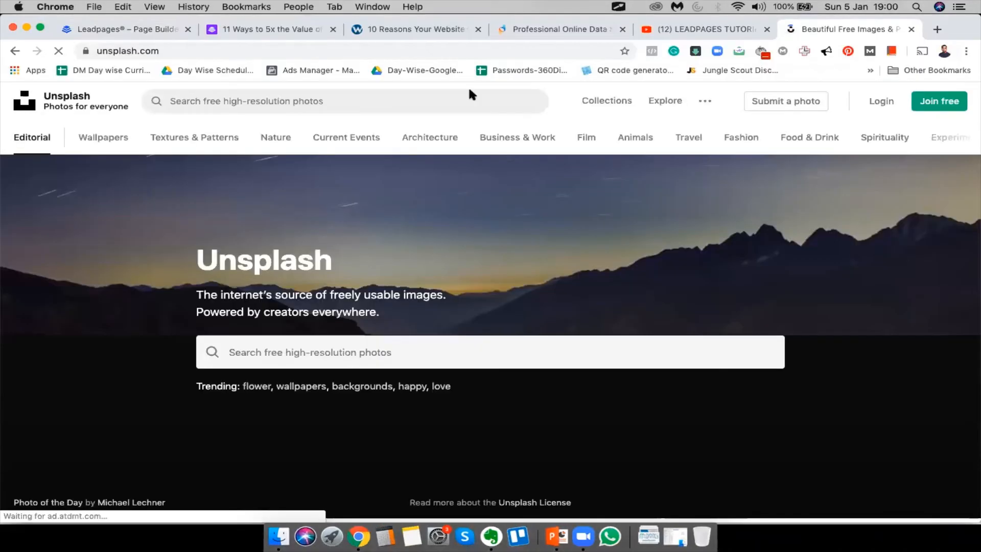
left_click_drag(867, 25, 263, 15)
left_click(139, 29)
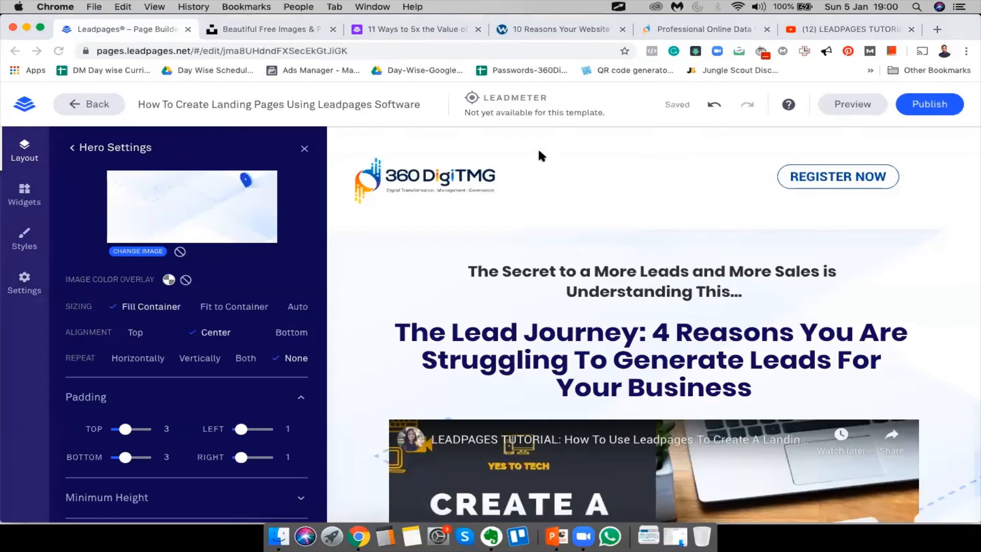
scroll(378, 352, "down", 5)
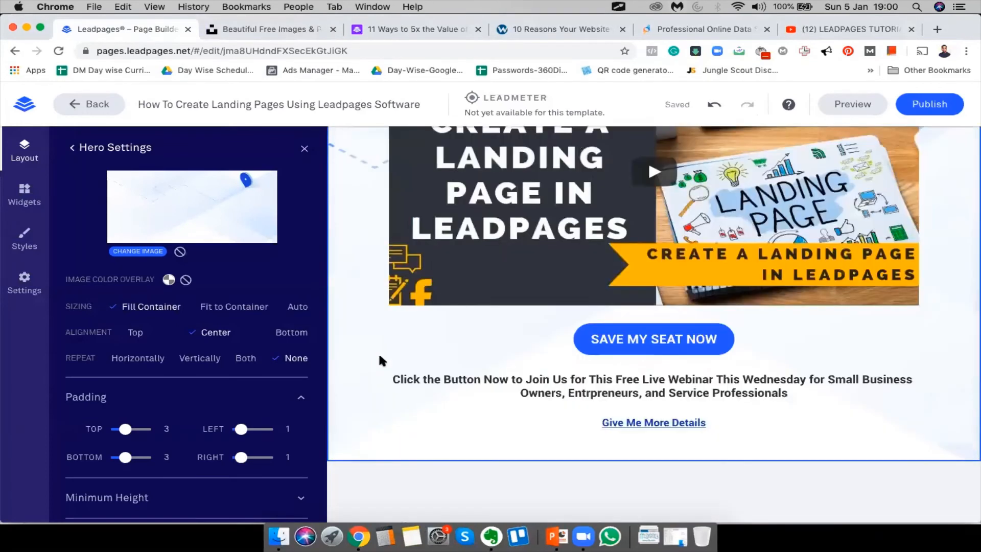
left_click(267, 30)
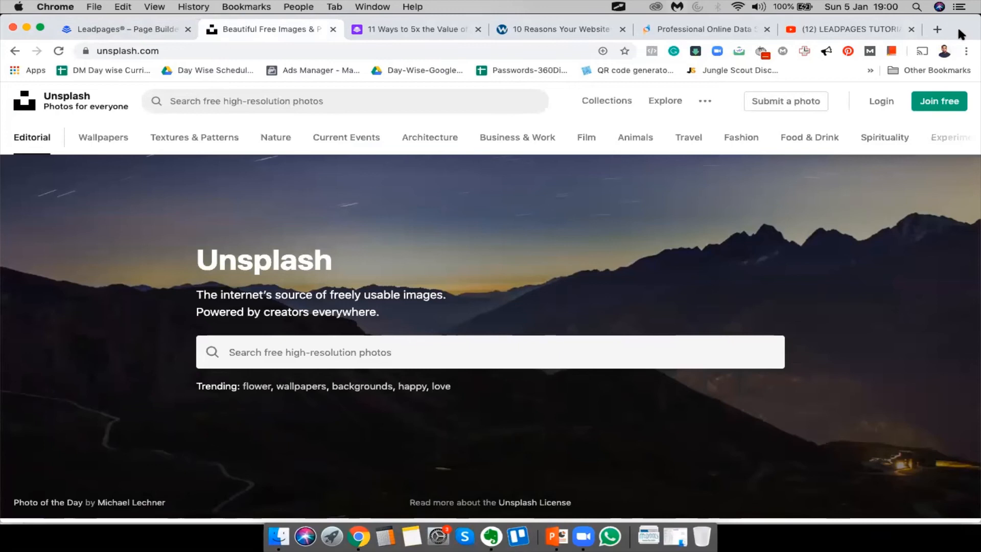
Search Unsplash for 'backgrounds' and open the orange photo in a new tab
left_click(454, 356)
type("b")
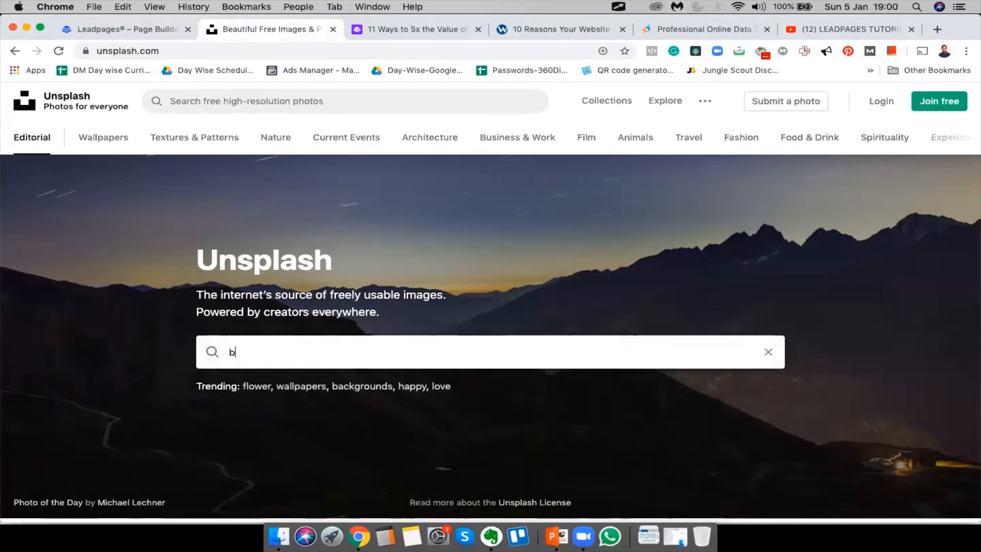
type("ackgrounds")
key("Return")
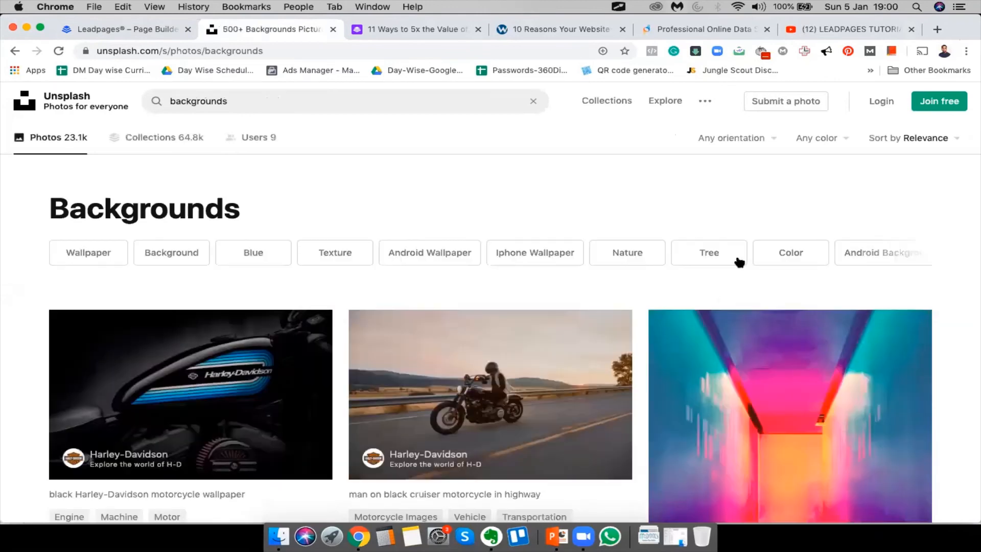
scroll(510, 310, "down", 1)
scroll(511, 309, "down", 7)
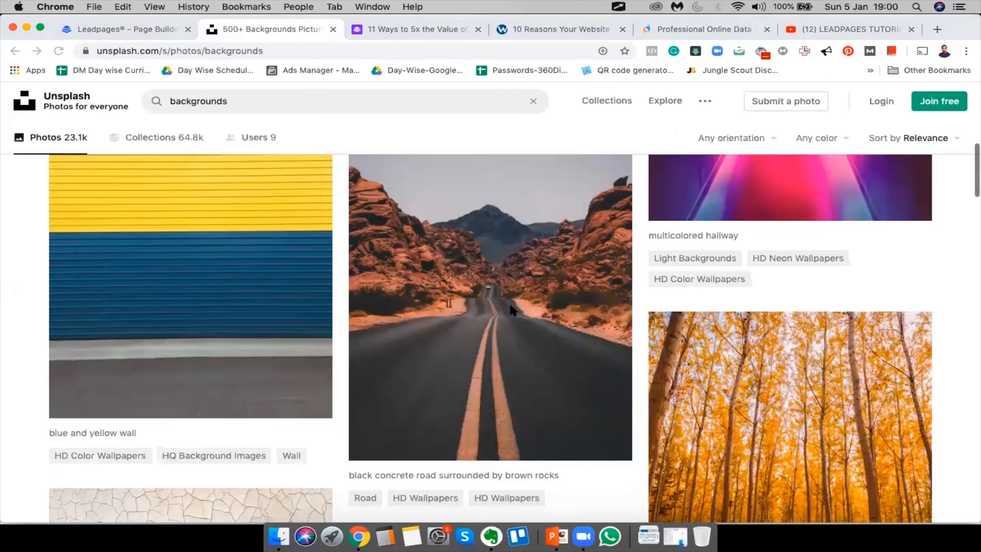
scroll(510, 307, "down", 15)
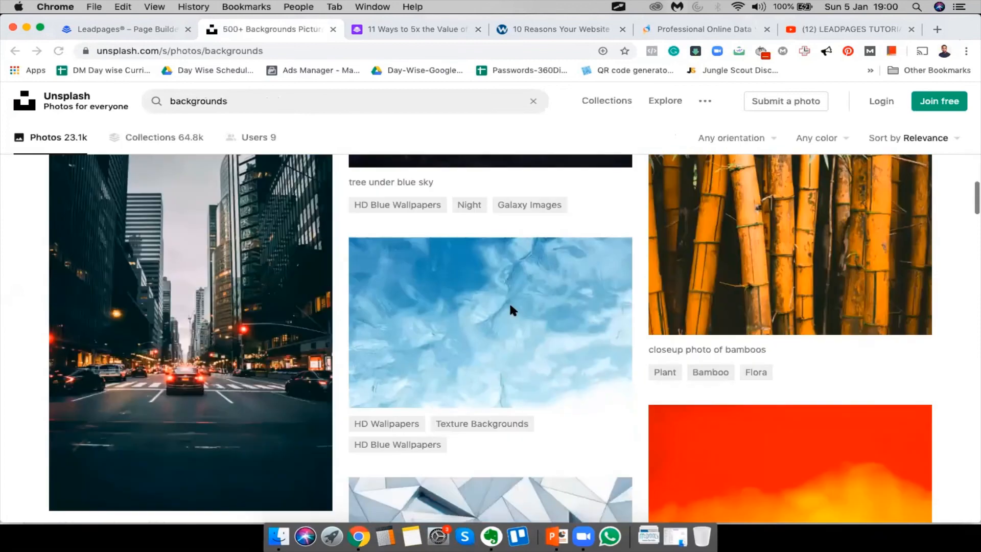
scroll(511, 309, "down", 5)
scroll(509, 301, "up", 3)
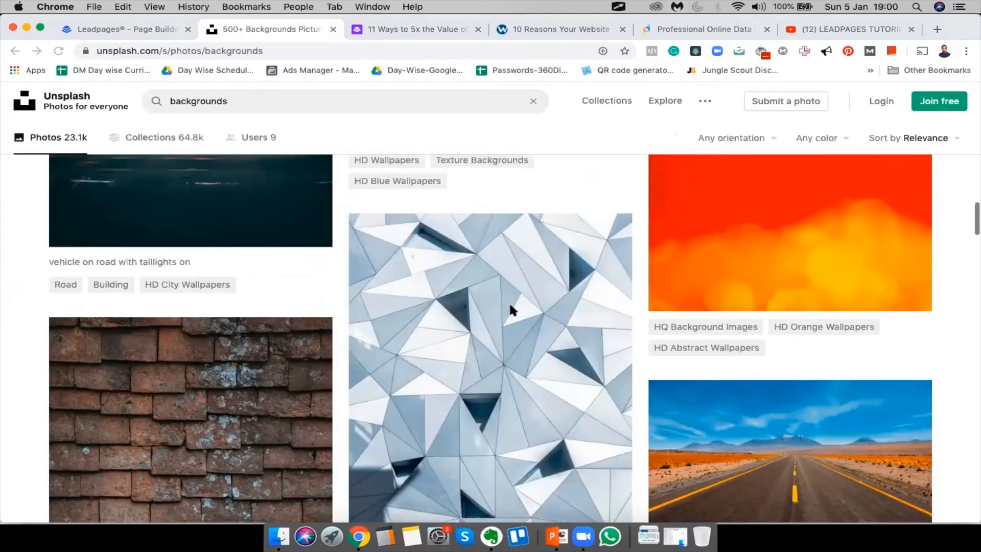
scroll(509, 302, "down", 3)
scroll(713, 384, "up", 1)
scroll(736, 378, "up", 2)
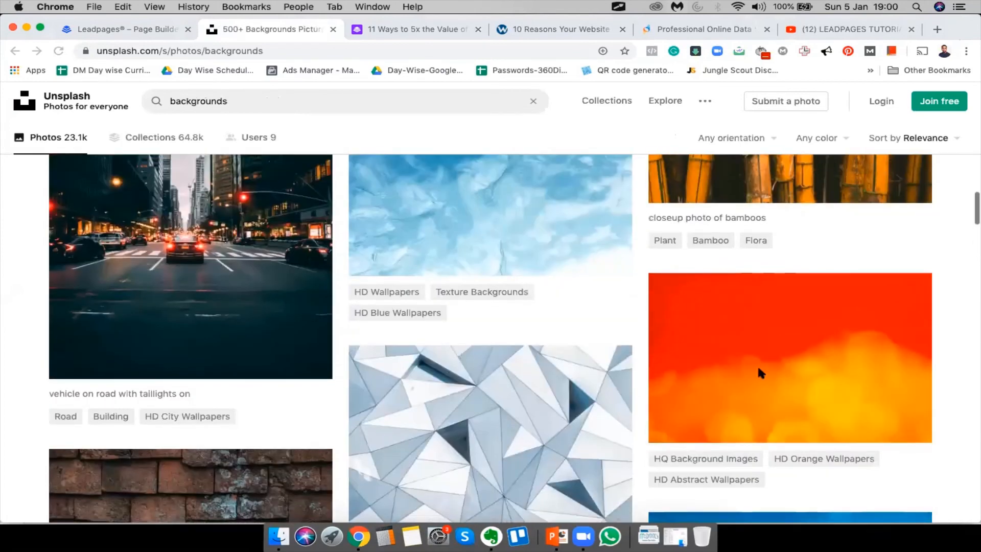
scroll(790, 333, "down", 1)
right_click(751, 286)
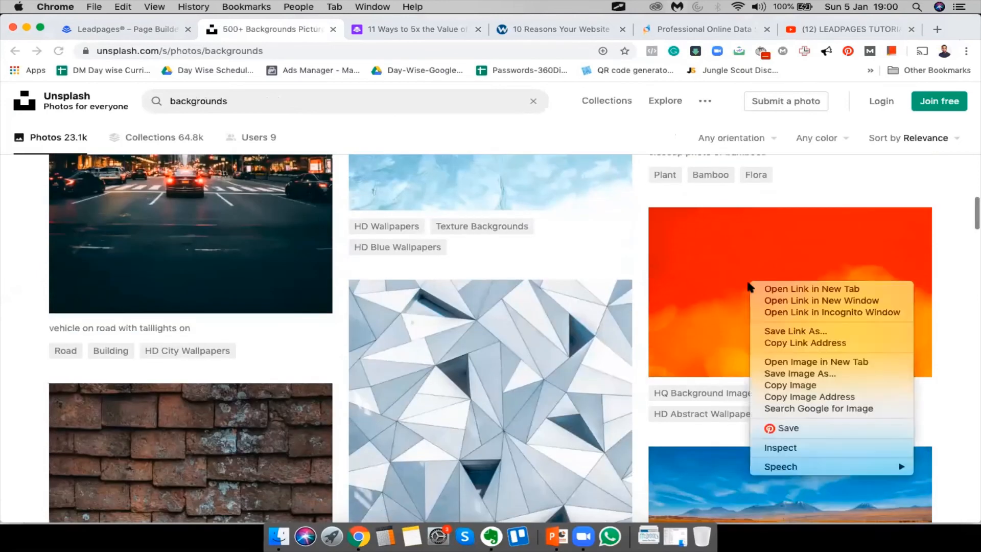
left_click(638, 380)
Open the yellow wall photo from the backgrounds results in its own tab
scroll(639, 378, "down", 10)
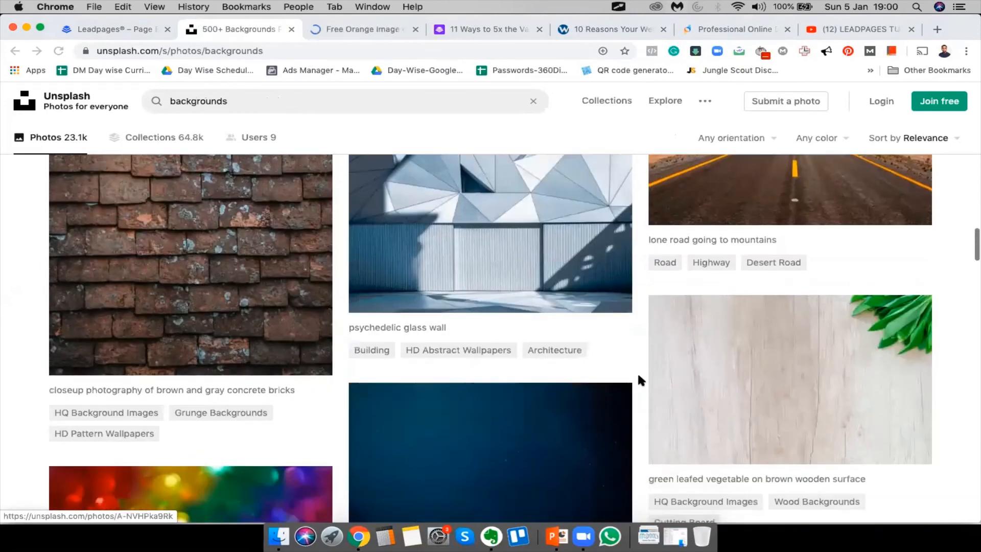
scroll(217, 293, "down", 10)
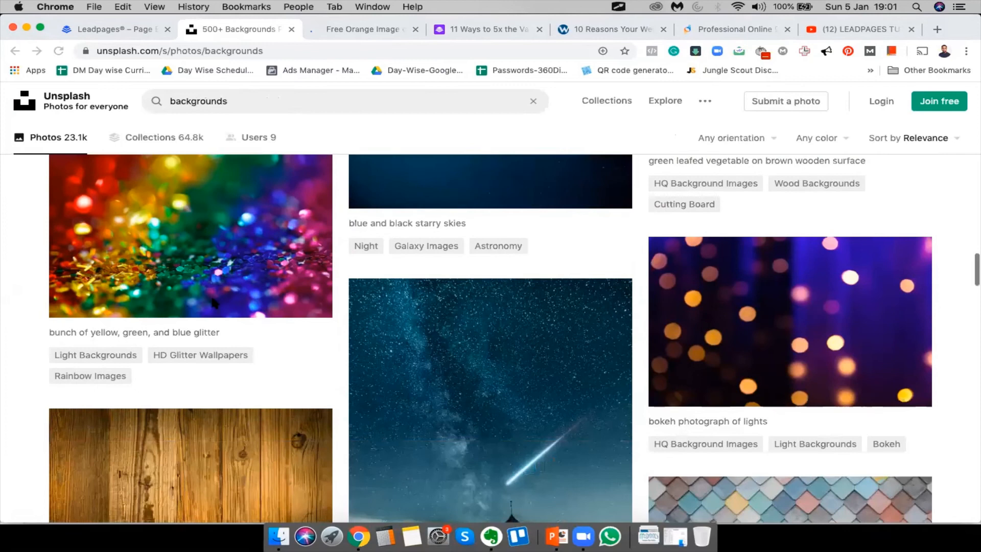
scroll(214, 302, "up", 4)
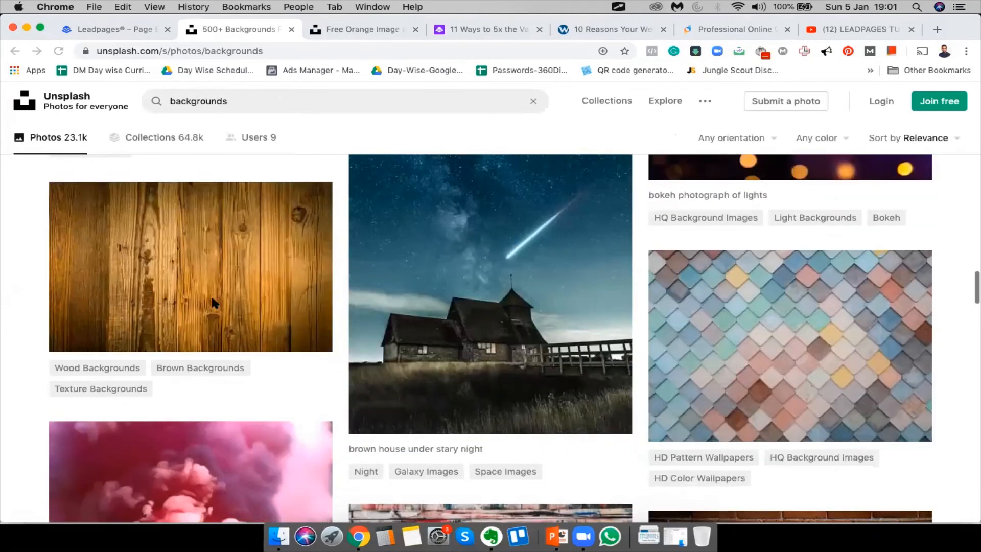
scroll(214, 303, "down", 12)
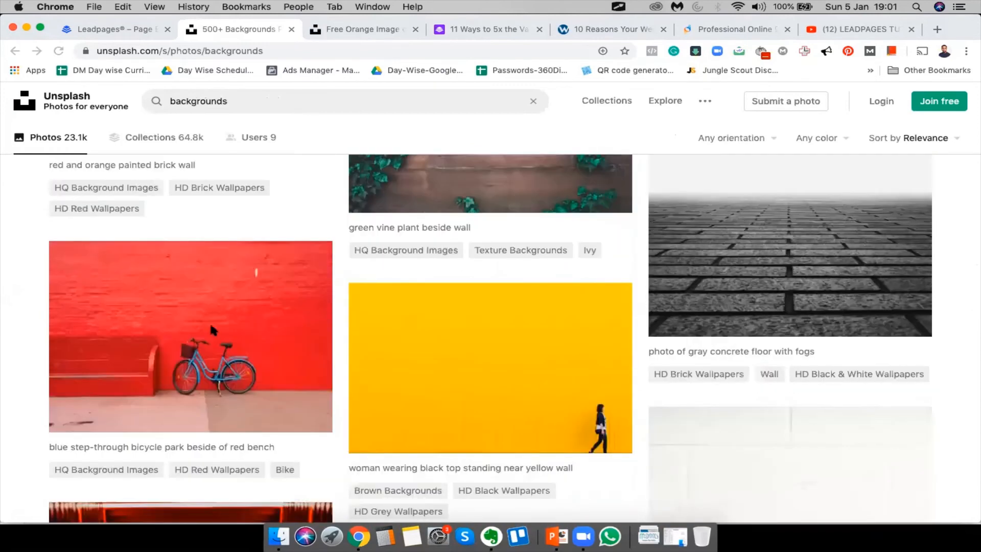
scroll(529, 409, "down", 12)
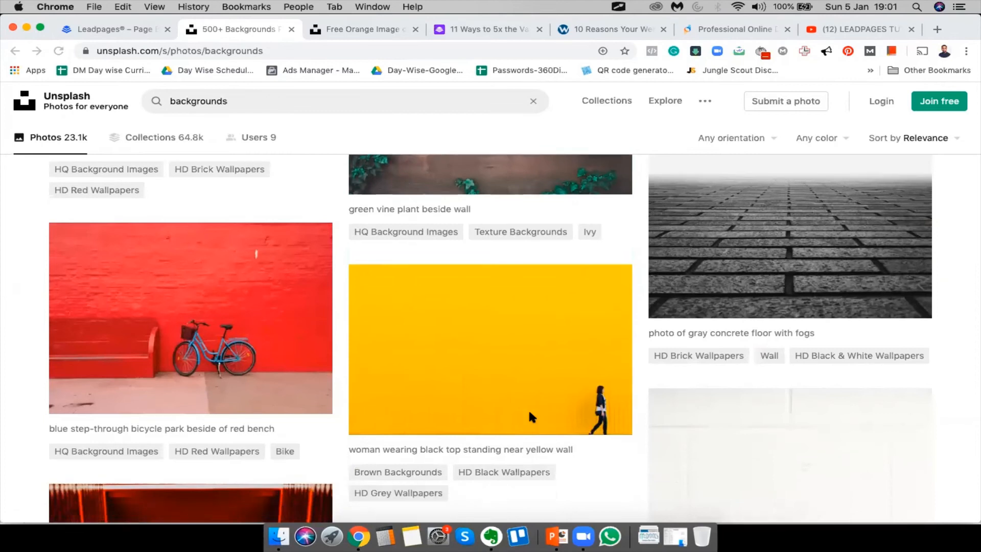
scroll(529, 409, "up", 1)
scroll(528, 409, "down", 10)
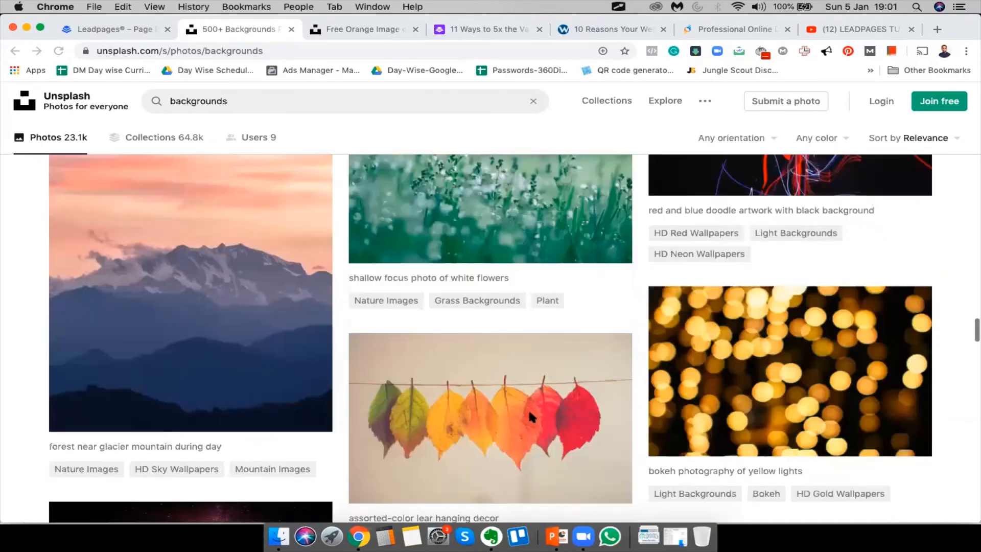
scroll(528, 416, "down", 15)
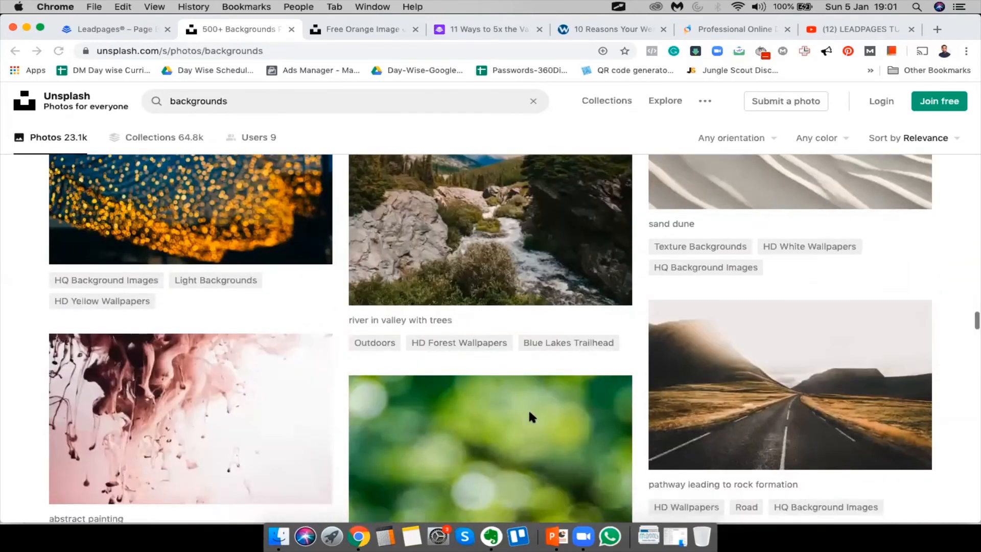
scroll(531, 416, "down", 15)
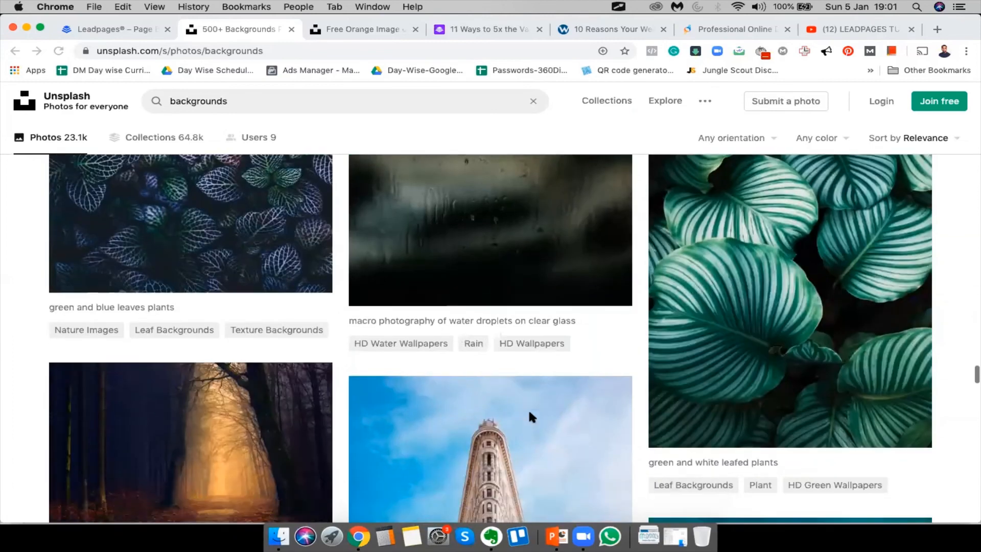
scroll(531, 416, "down", 15)
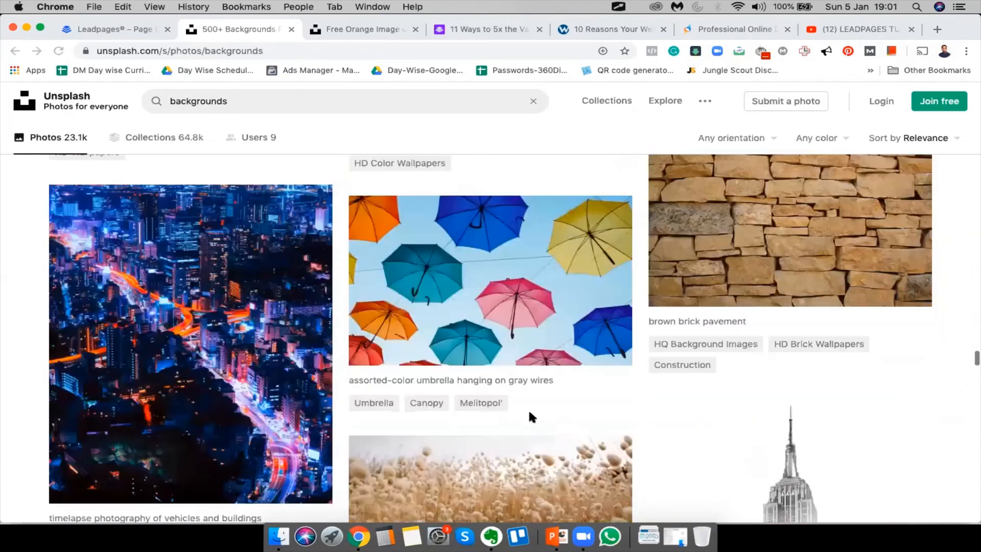
scroll(529, 416, "up", 20)
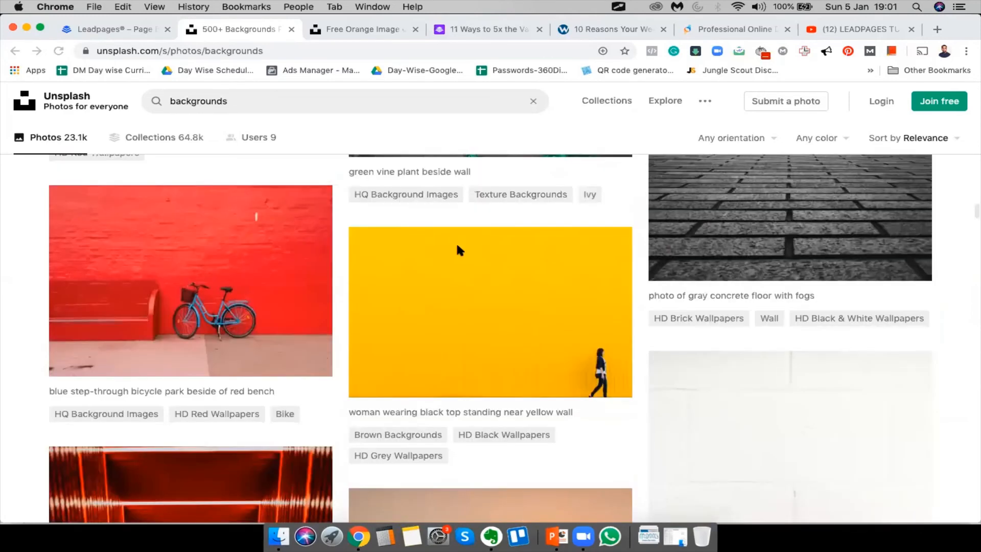
right_click(420, 304)
left_click(462, 310)
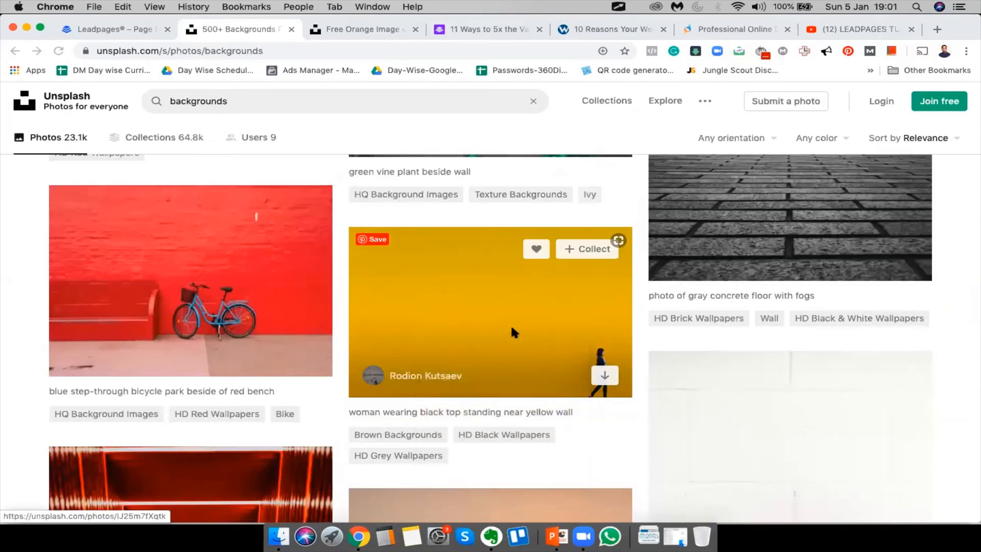
scroll(512, 331, "up", 1)
scroll(513, 331, "up", 20)
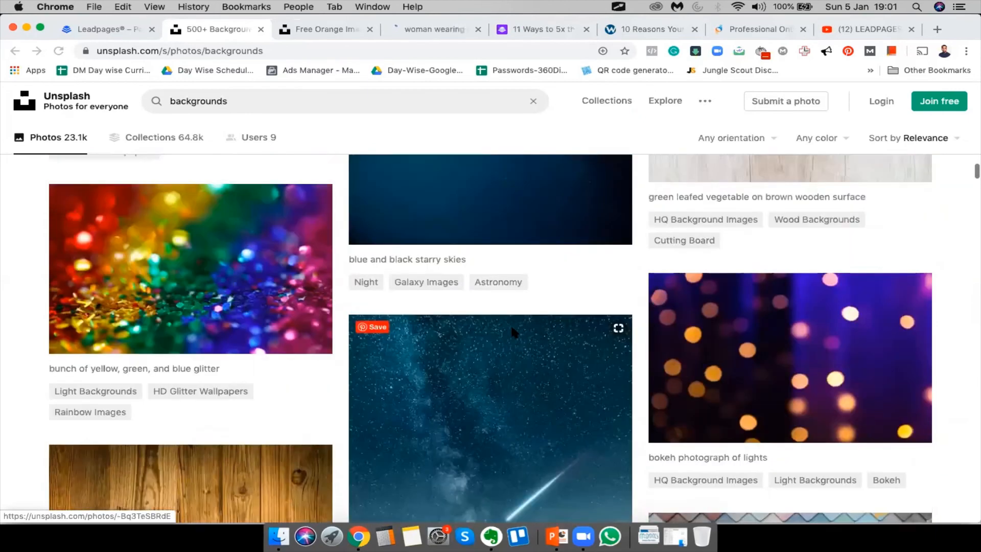
scroll(511, 324, "up", 6)
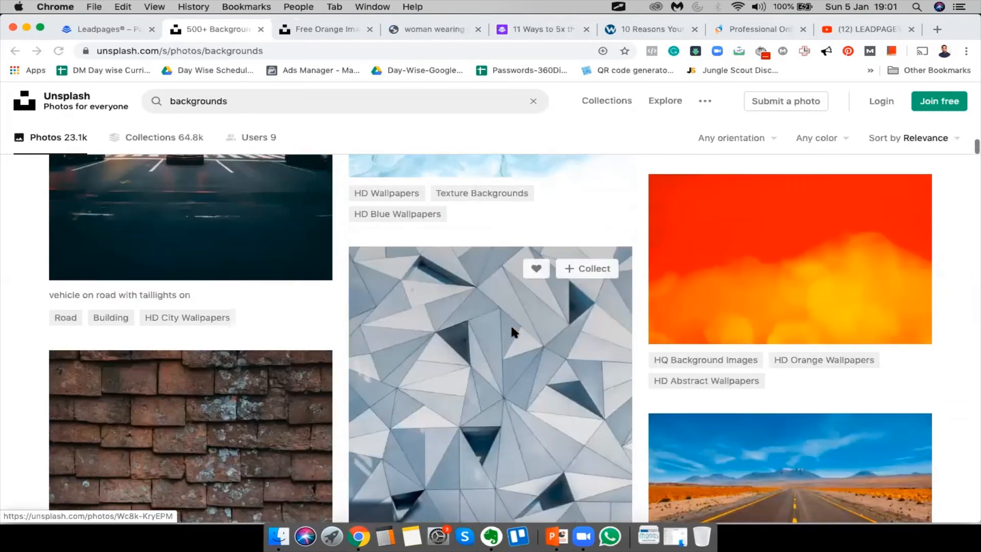
scroll(770, 397, "up", 10)
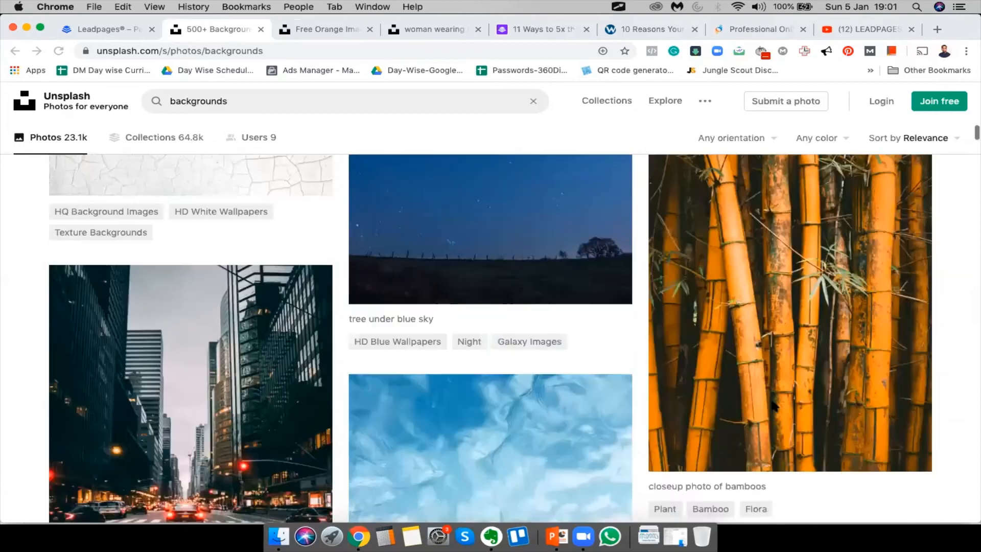
scroll(771, 405, "up", 10)
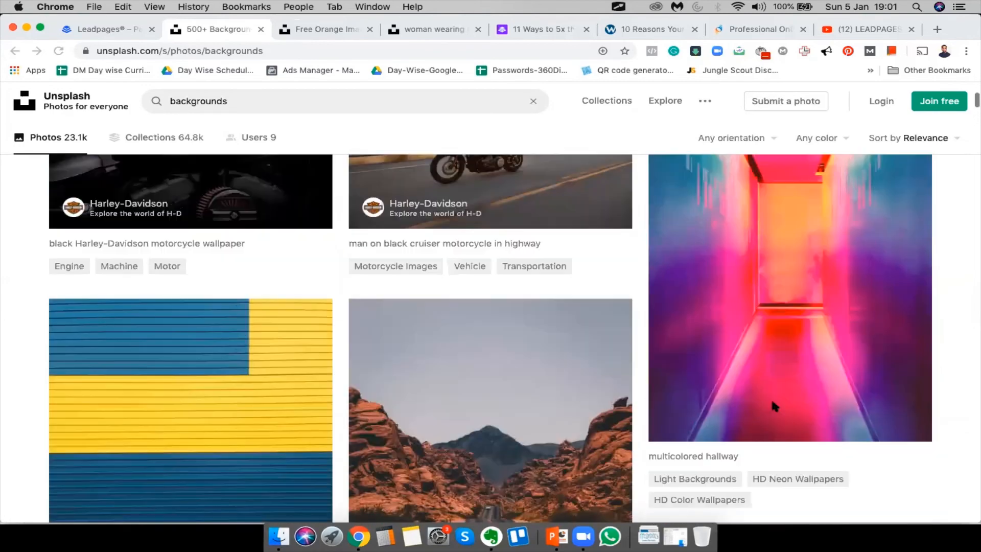
Open the blue-and-yellow wall photo too, then download the orange, yellow wall and blue-and-yellow photos
scroll(188, 278, "down", 5)
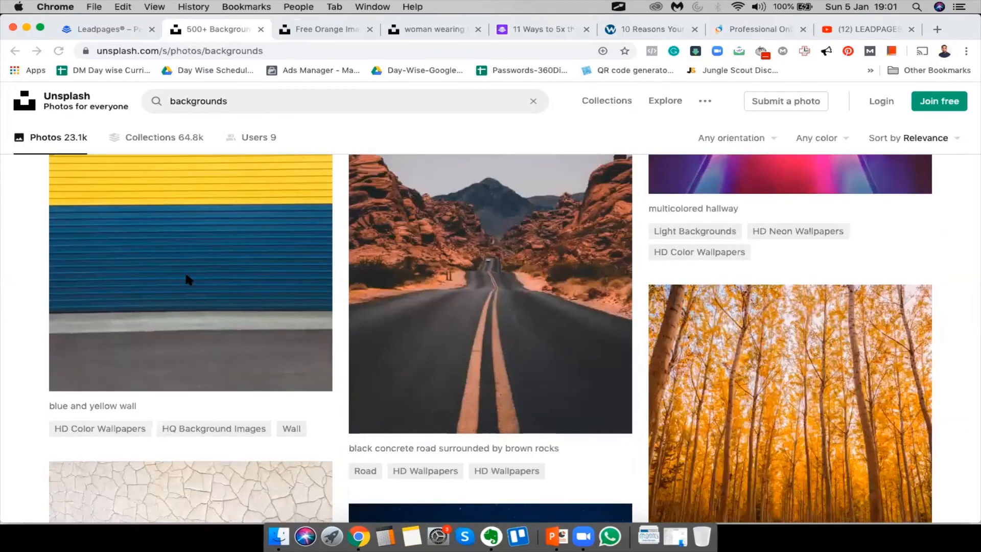
right_click(188, 274)
left_click(211, 286)
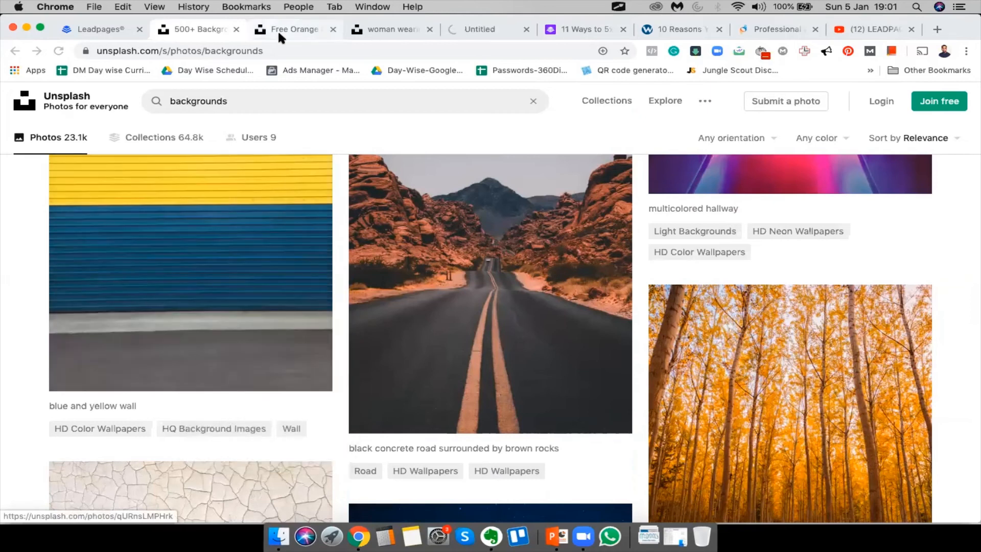
left_click(277, 30)
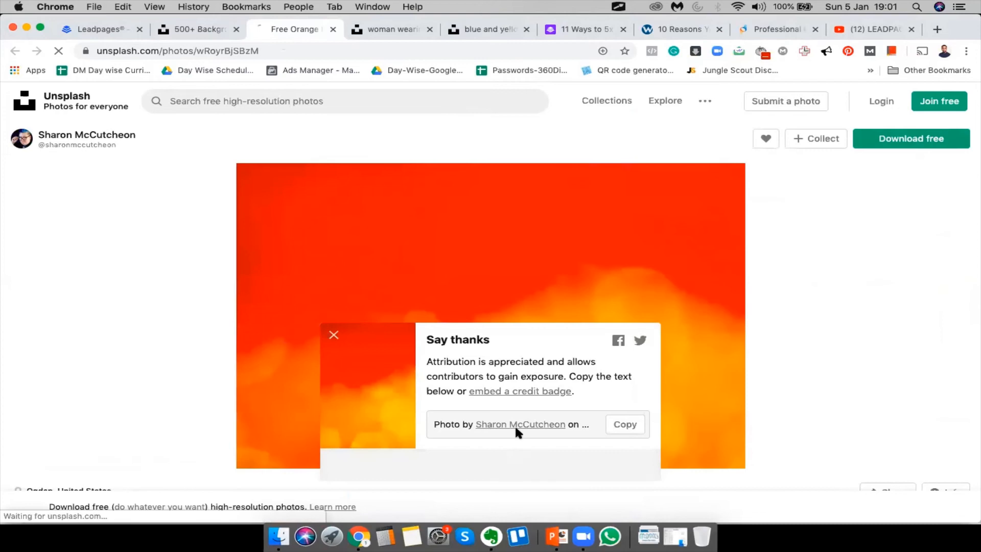
left_click(334, 304)
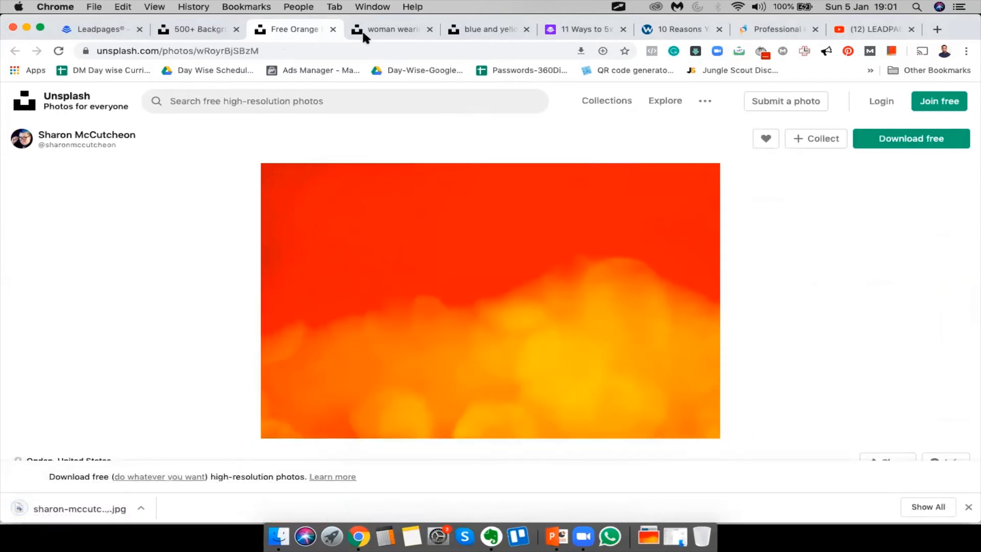
left_click(373, 30)
left_click(882, 138)
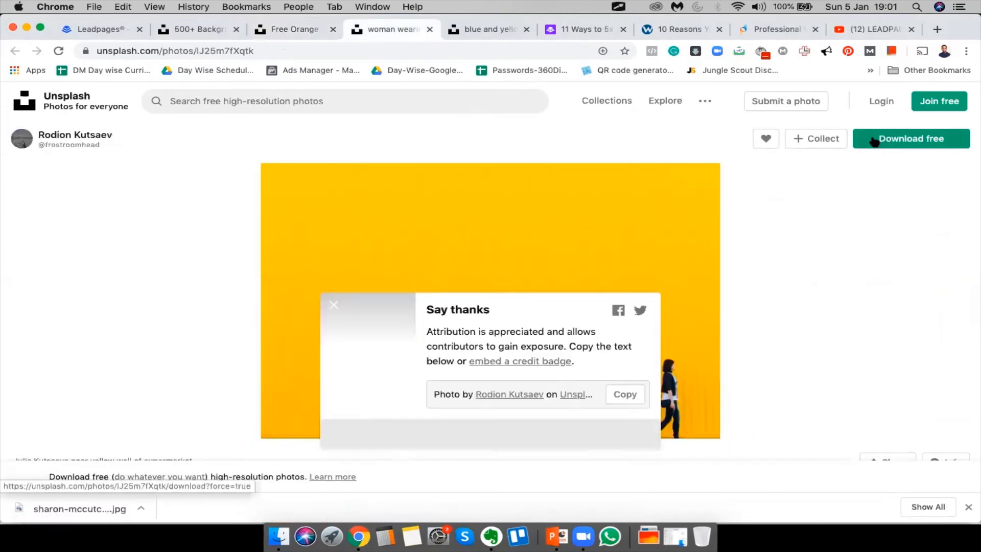
left_click(461, 31)
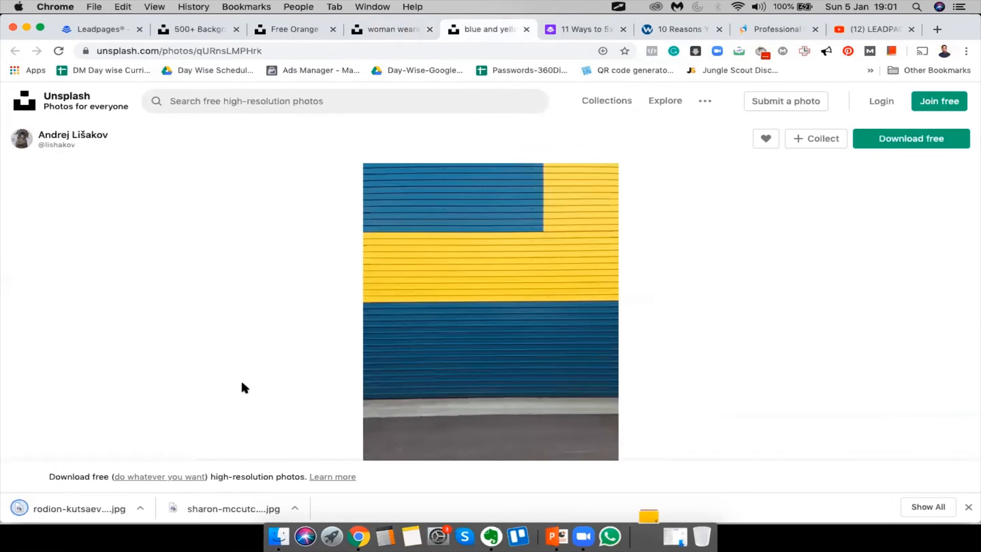
left_click(912, 140)
Close the three photo tabs and return to the Leadpages editor
left_click(329, 30)
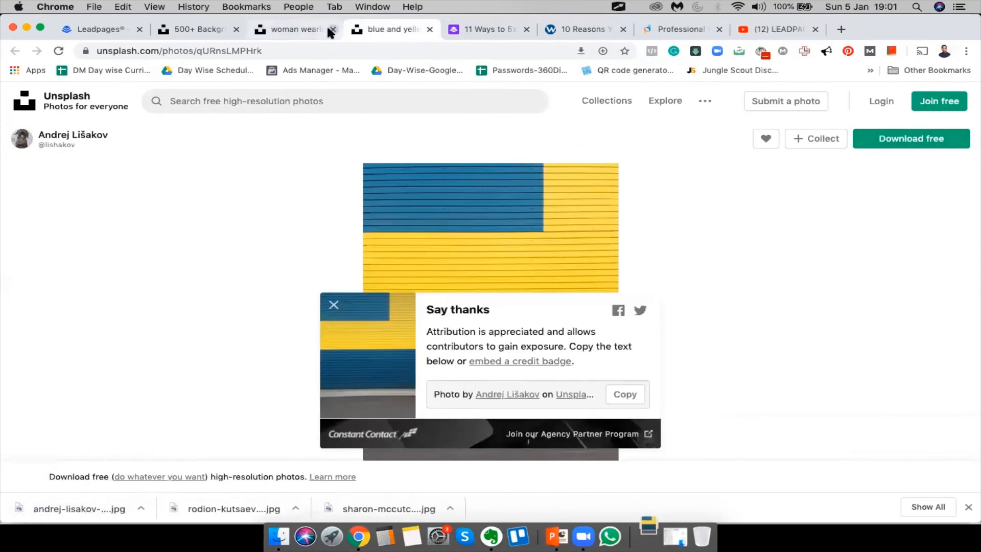
left_click(330, 31)
key("super+w")
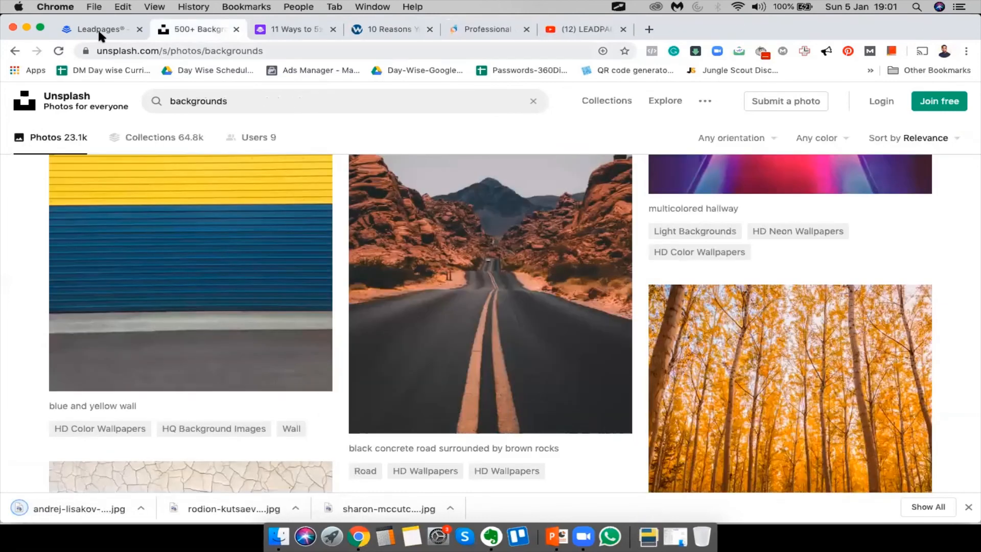
left_click(97, 28)
Upload the downloaded orange Unsplash JPG and insert it as the hero background
left_click(139, 251)
left_click(598, 201)
left_click(492, 396)
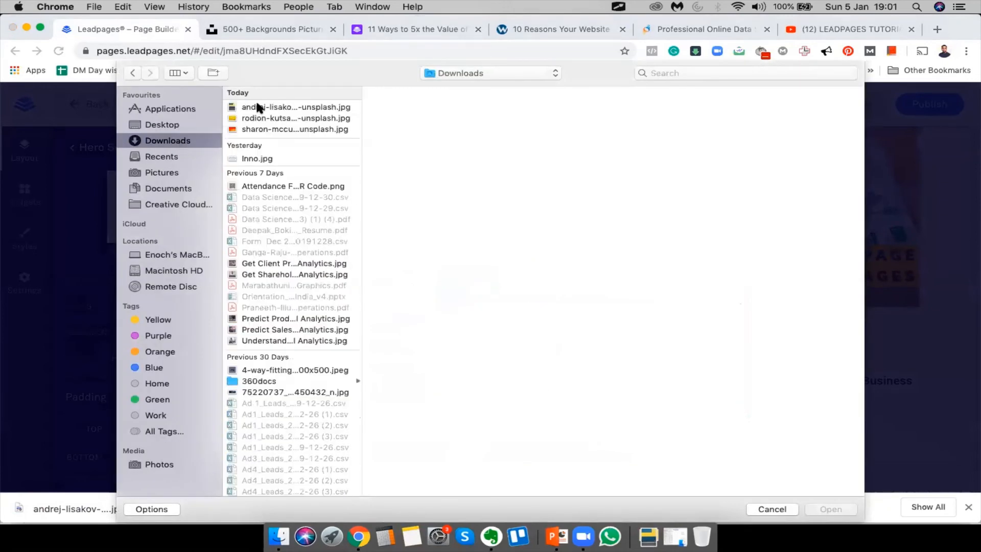
left_click(258, 107)
key("Down")
key("Down")
key("Down")
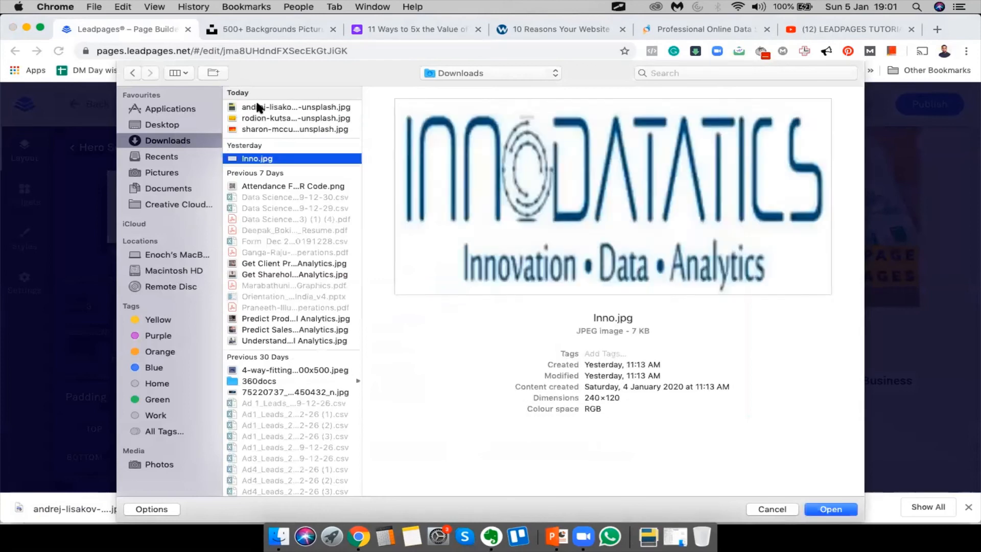
key("Up")
key("Up")
key("Down")
key("Return")
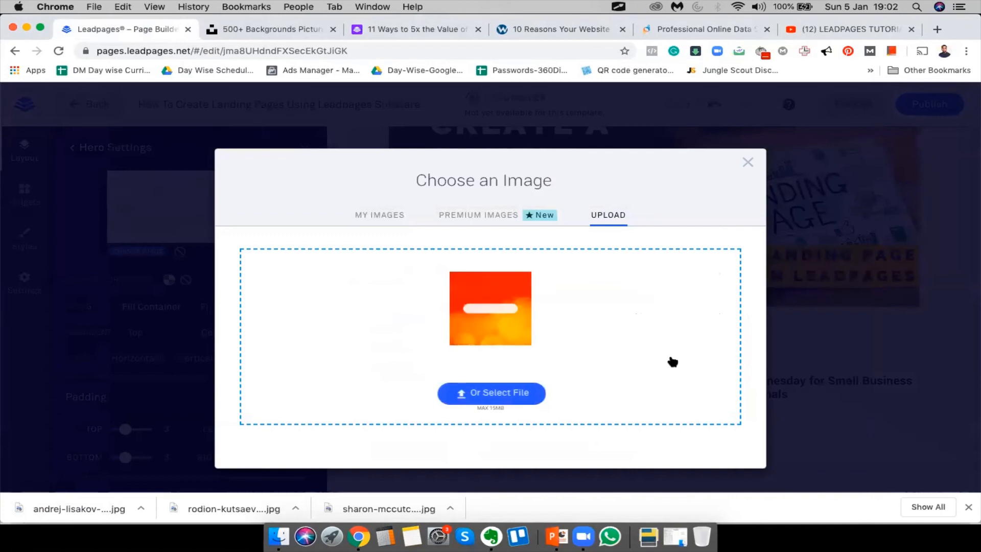
left_click(968, 507)
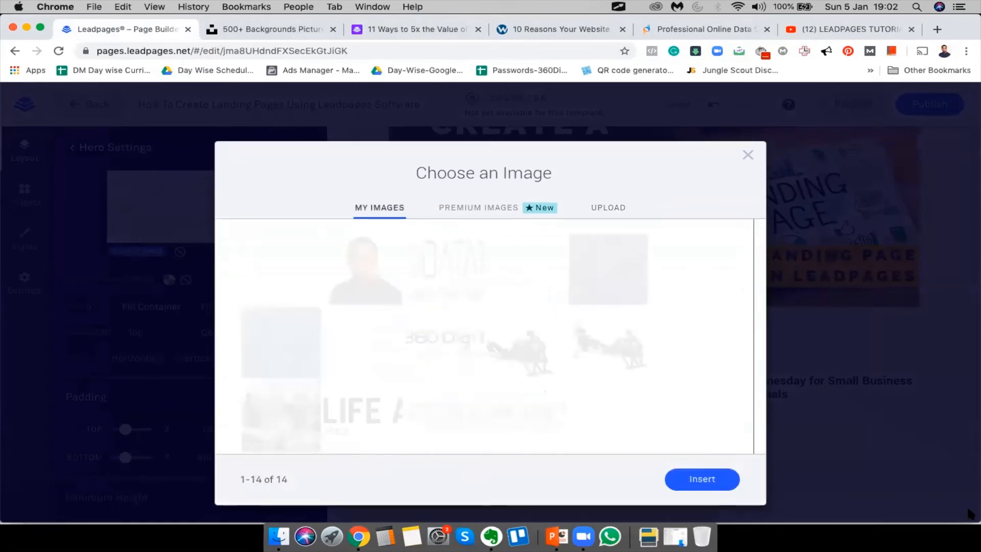
left_click(701, 478)
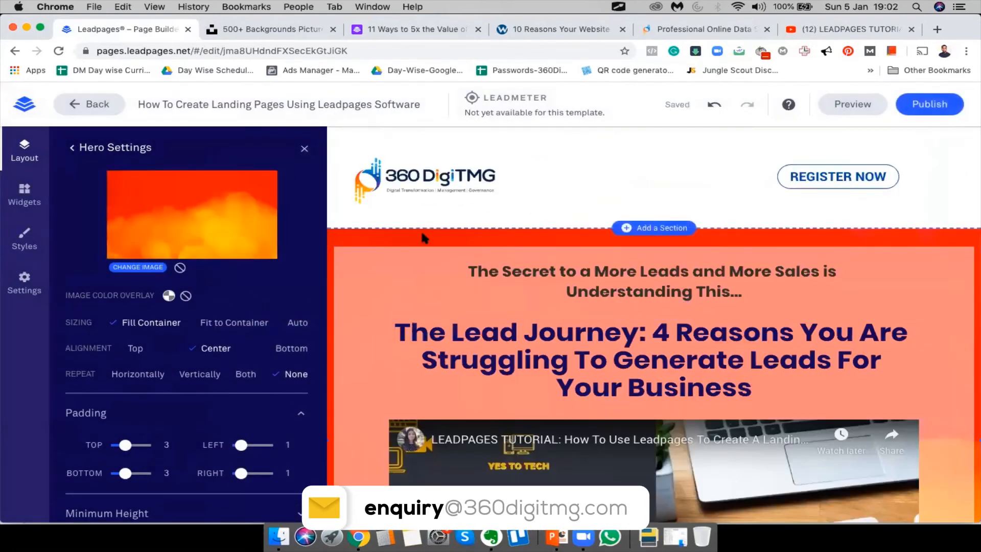
scroll(422, 234, "down", 15)
Close the hero section settings and review the page with its orange background
scroll(422, 233, "down", 6)
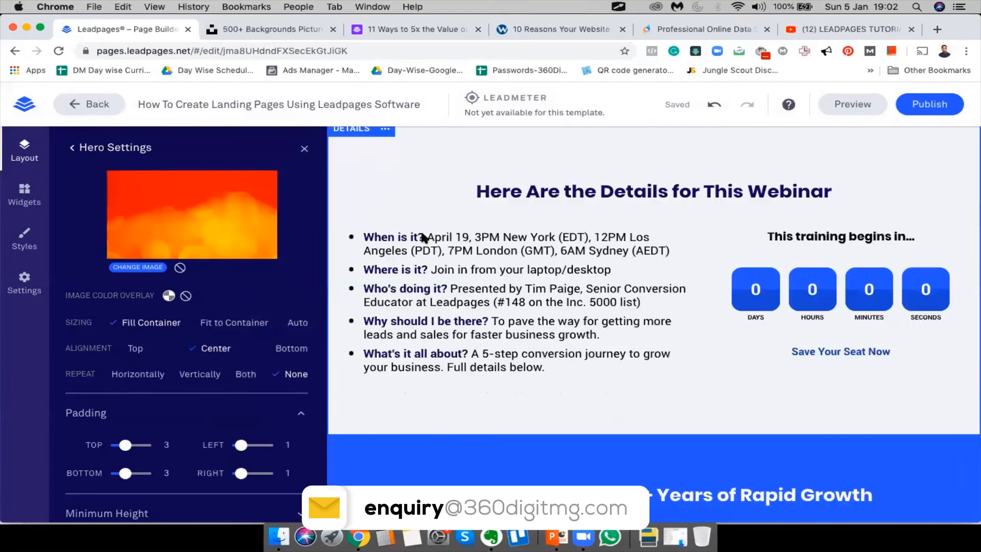
scroll(422, 234, "up", 20)
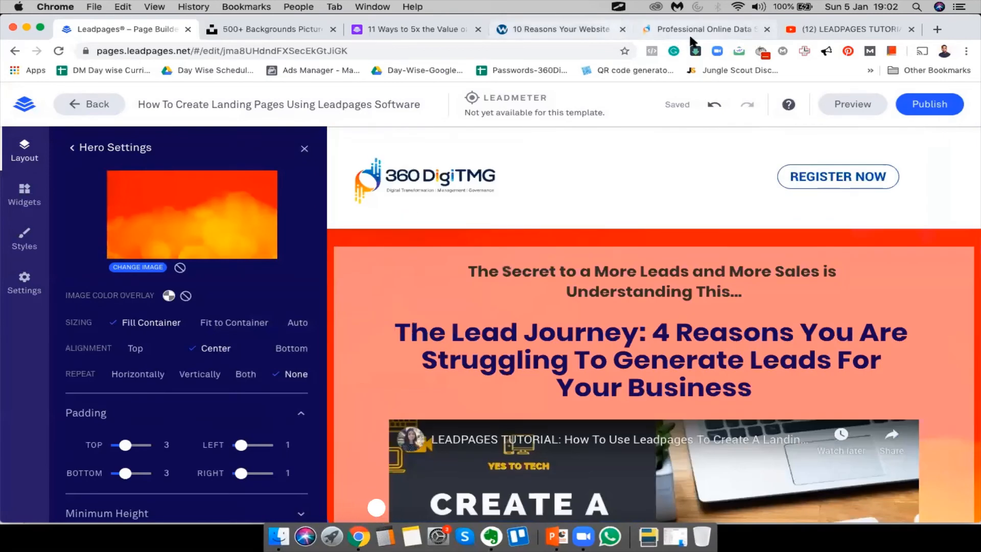
left_click(304, 149)
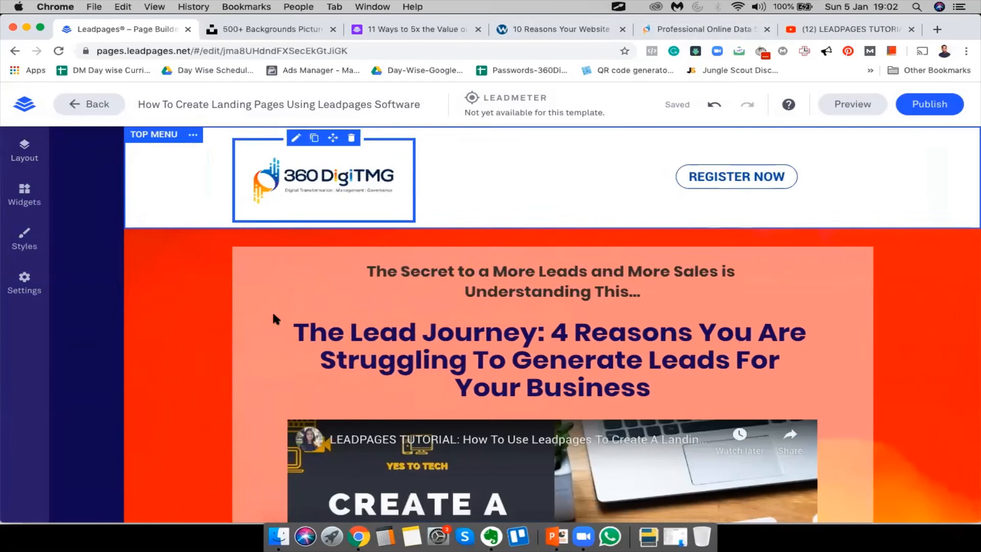
scroll(958, 421, "down", 10)
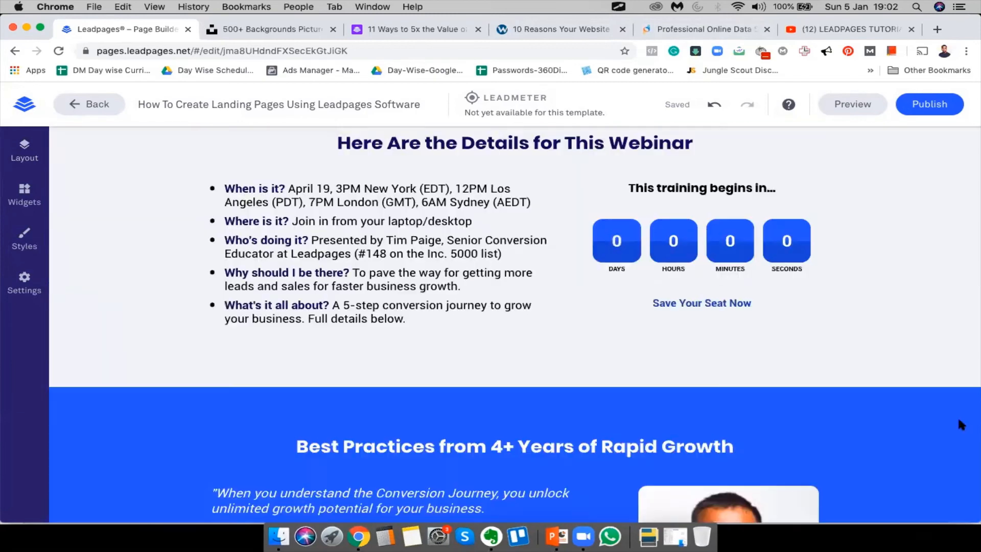
scroll(959, 421, "up", 6)
scroll(957, 415, "up", 2)
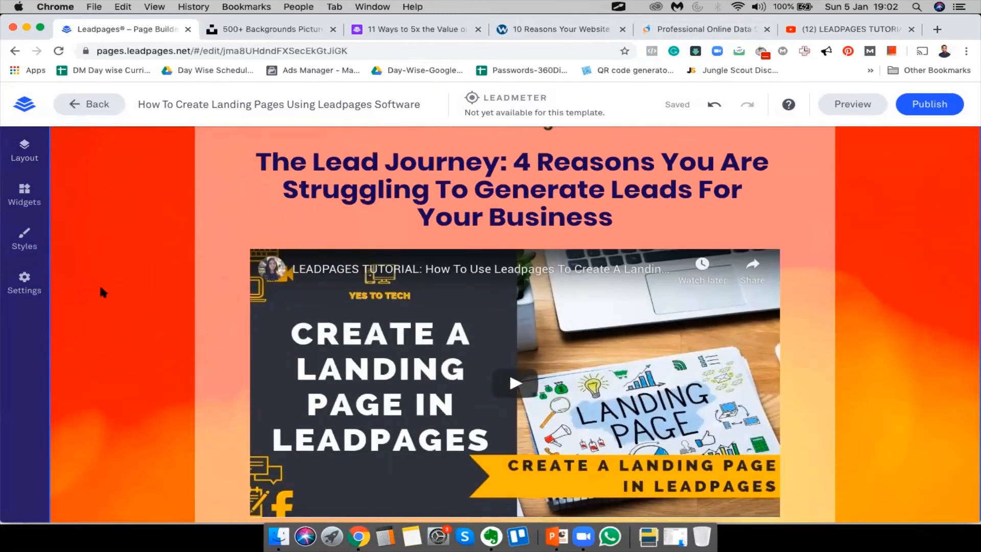
scroll(99, 283, "down", 8)
scroll(99, 283, "up", 15)
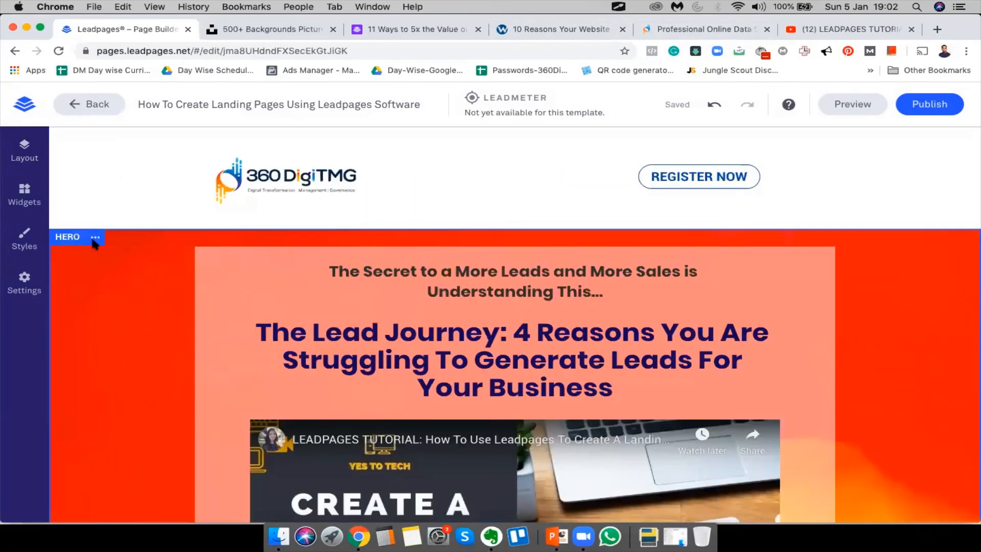
Reopen the hero background chooser on UPLOAD, then check the 360DigiTMG site and return to Unsplash
left_click(82, 237)
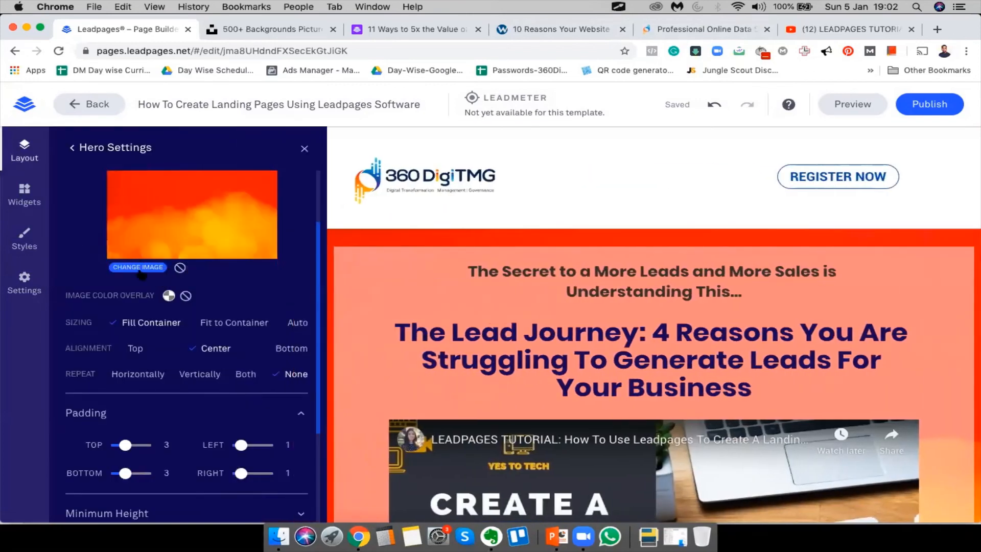
left_click(139, 267)
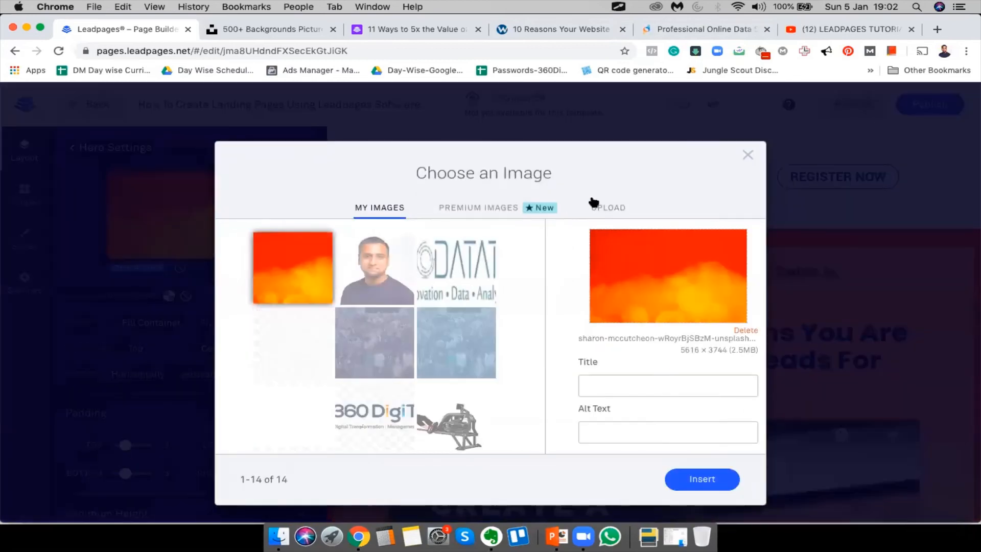
left_click(610, 206)
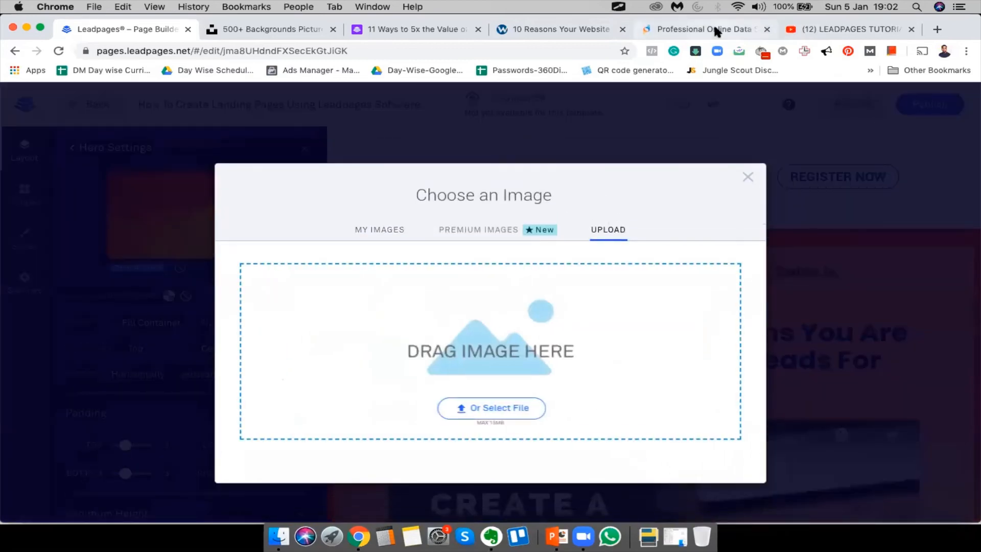
left_click(714, 29)
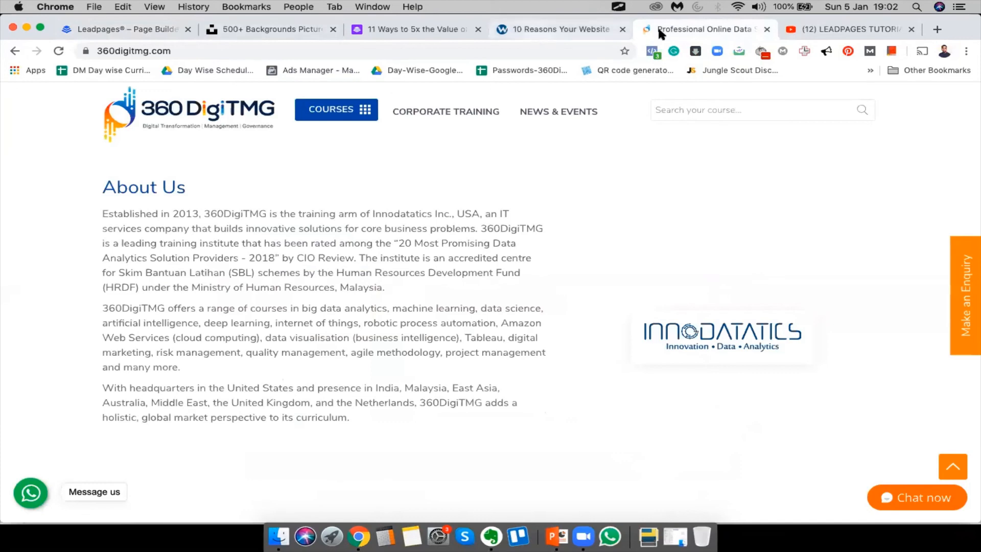
left_click(267, 30)
Search Unsplash for 'modern' background photos
scroll(464, 256, "down", 5)
scroll(463, 256, "down", 10)
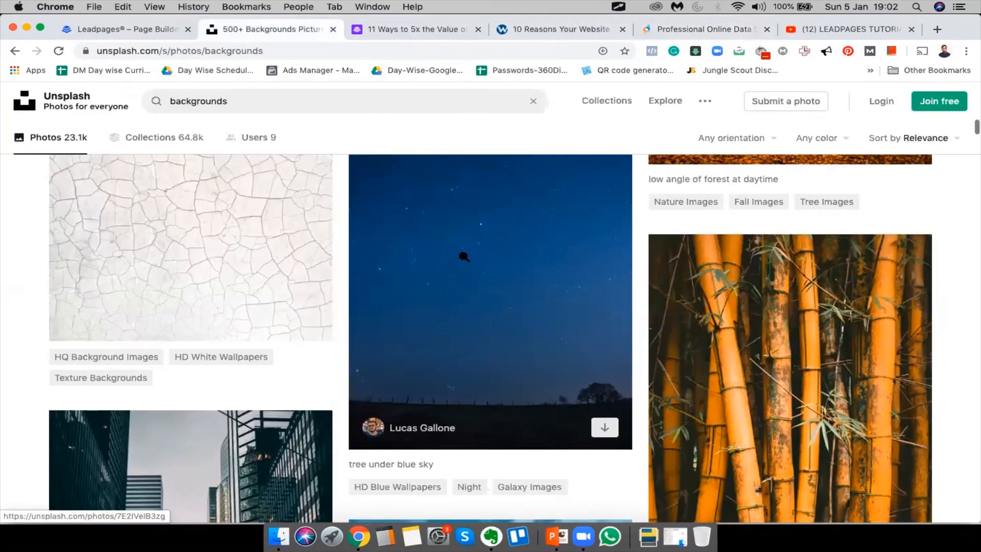
scroll(463, 257, "down", 10)
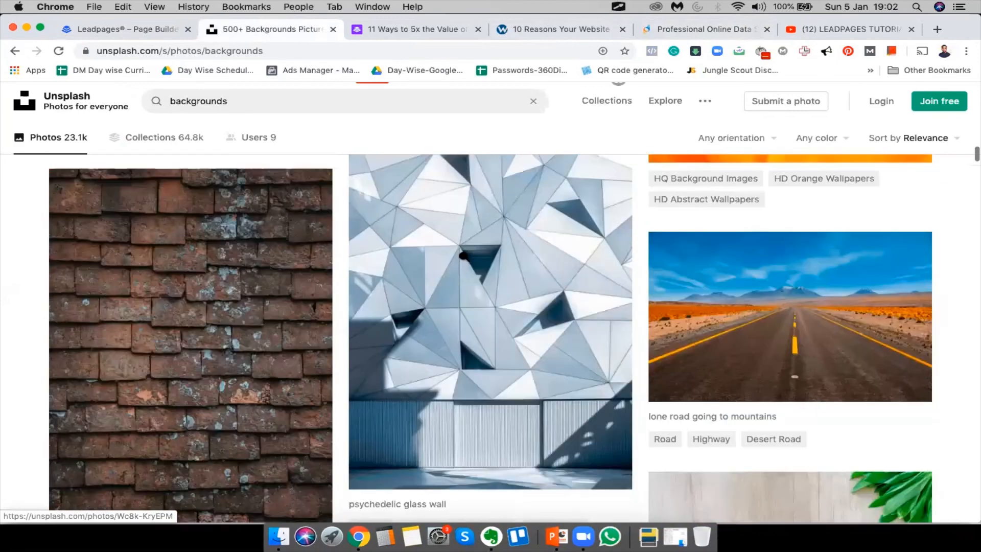
scroll(464, 256, "down", 10)
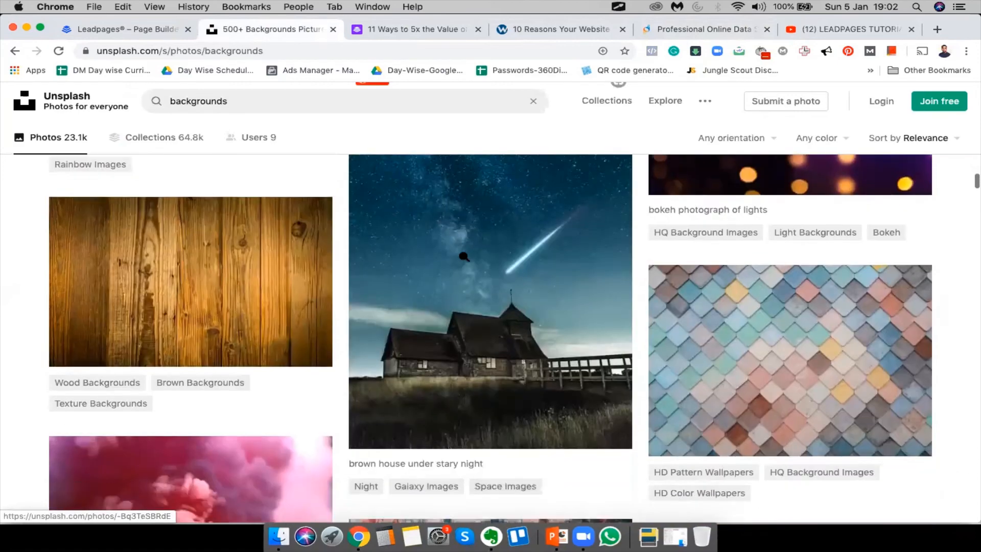
scroll(632, 464, "down", 10)
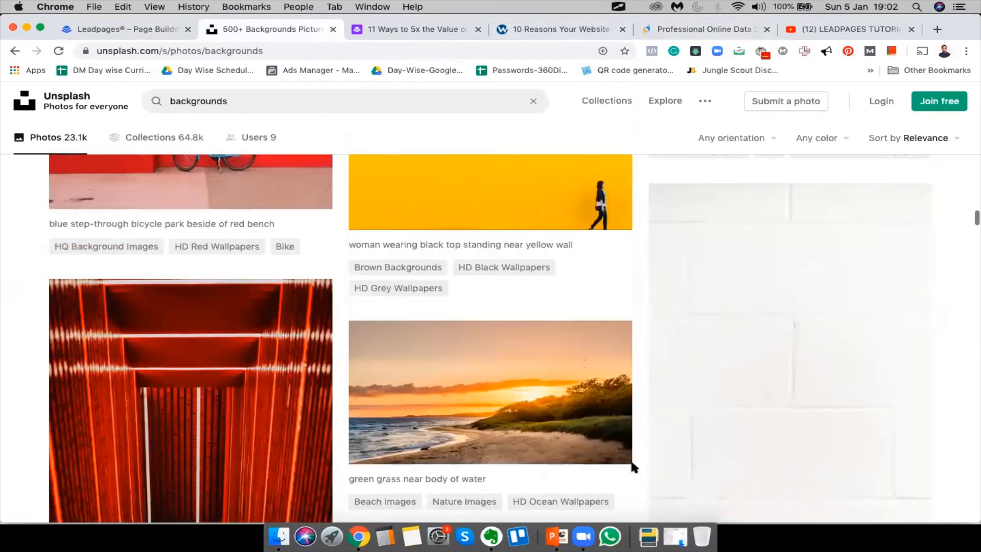
scroll(632, 466, "down", 10)
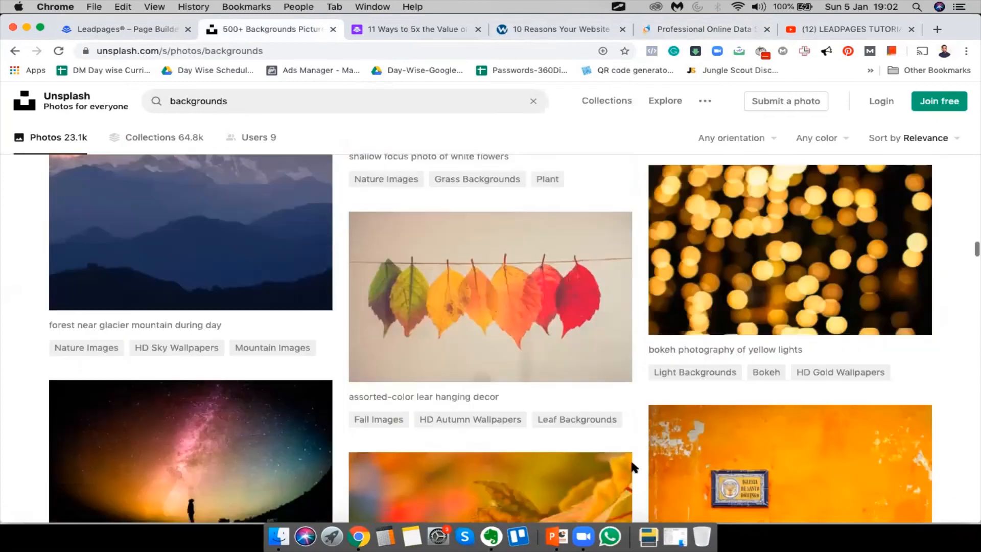
scroll(631, 466, "down", 10)
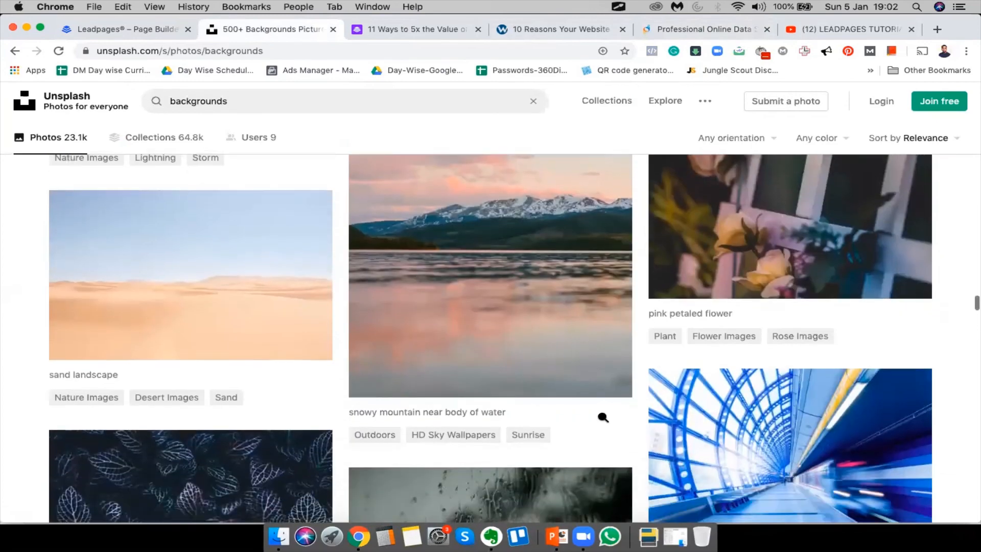
left_click(244, 110)
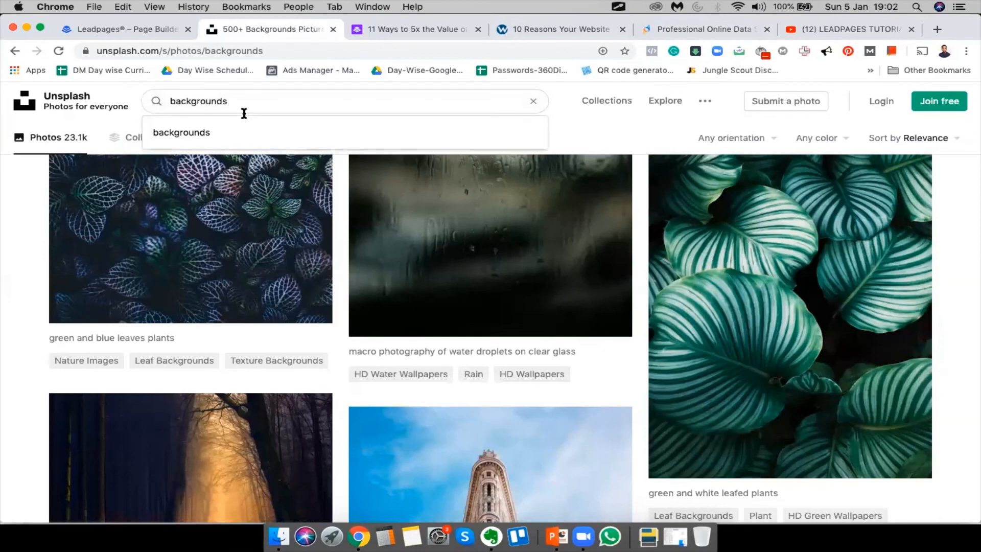
type("modern")
key("Return")
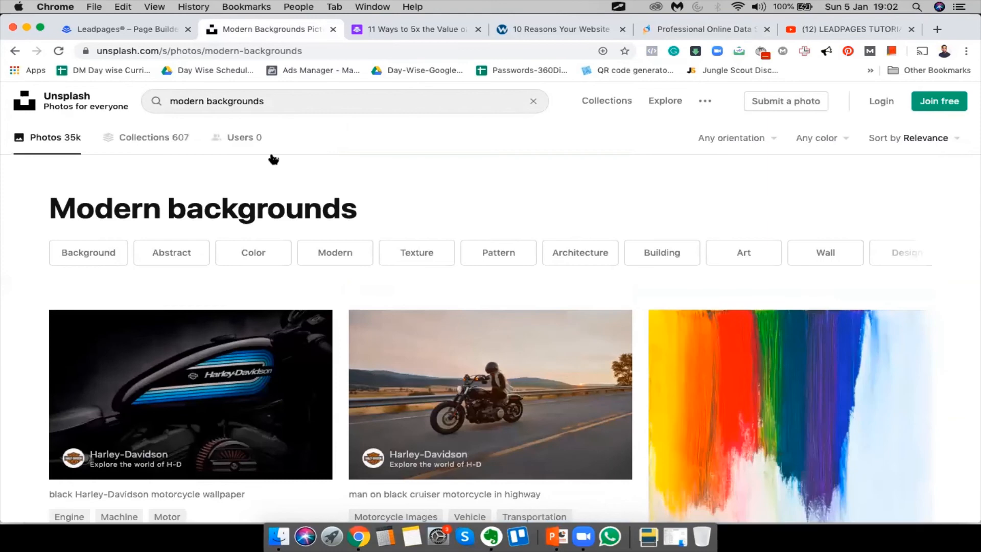
Browse the modern results and open the geometric glass wall photo in a separate tab
scroll(390, 228, "down", 15)
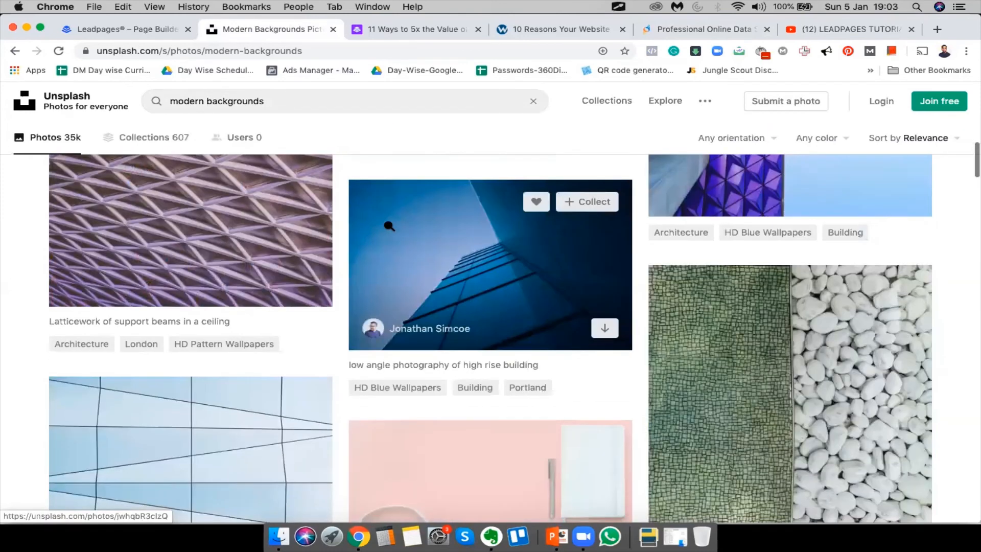
scroll(733, 344, "down", 6)
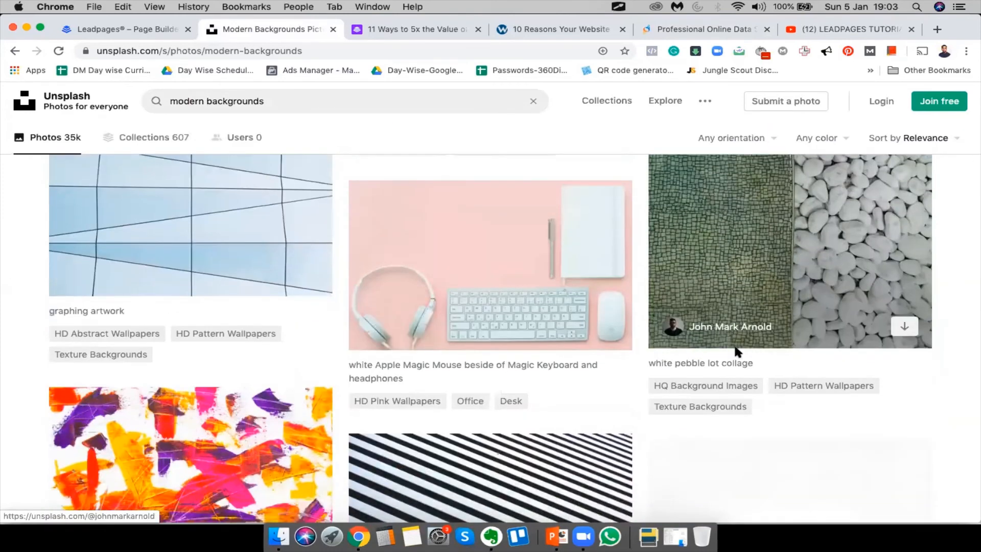
scroll(734, 343, "down", 15)
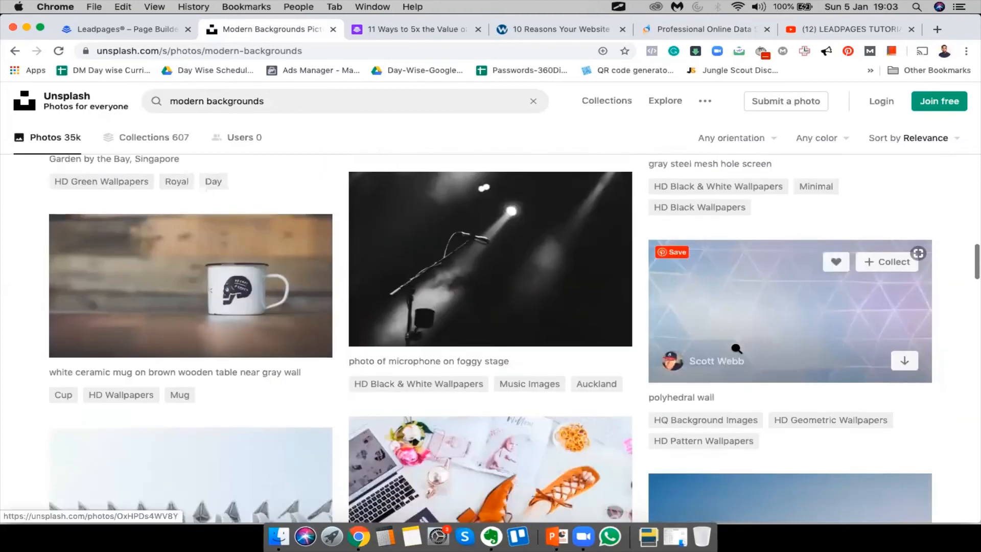
scroll(737, 348, "down", 15)
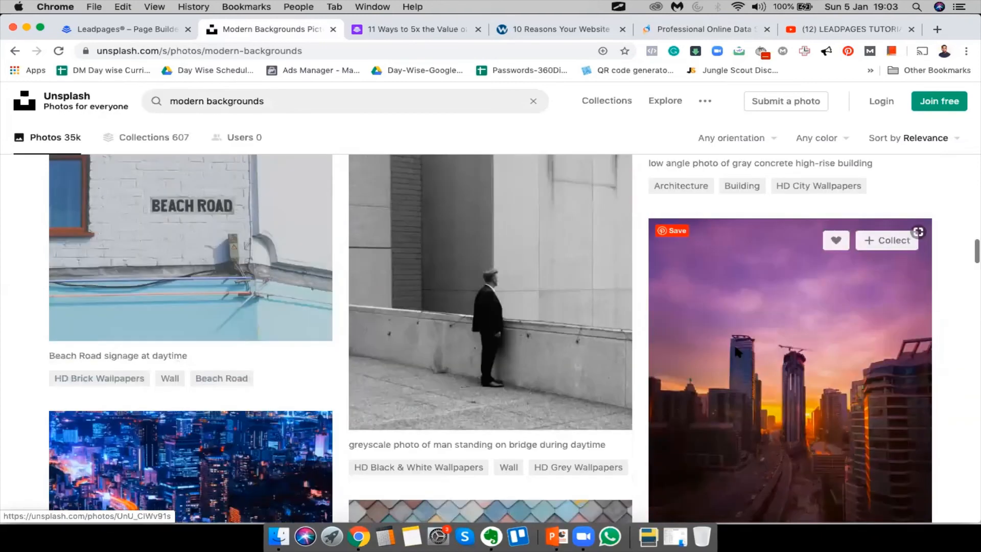
scroll(737, 348, "down", 15)
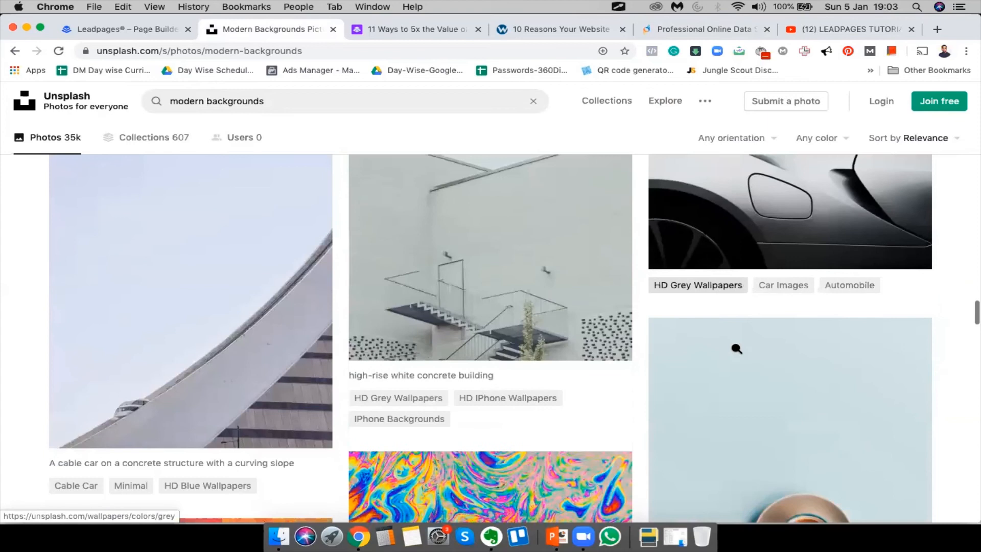
scroll(736, 349, "down", 15)
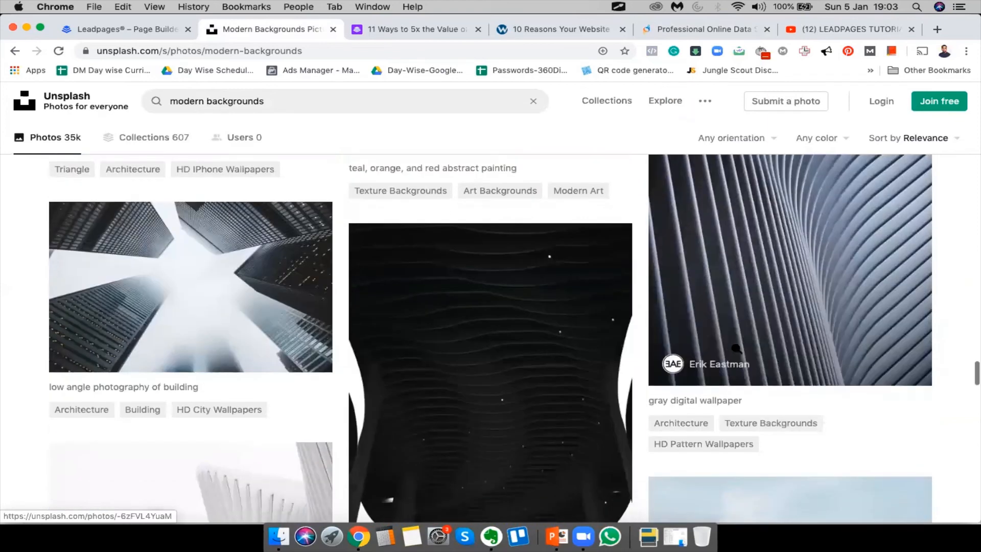
scroll(736, 348, "down", 15)
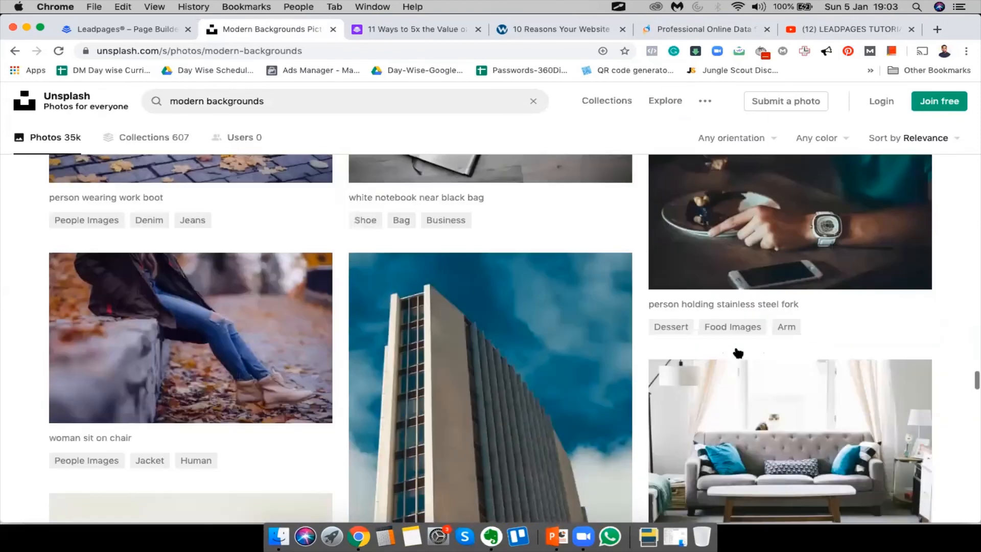
scroll(736, 348, "down", 5)
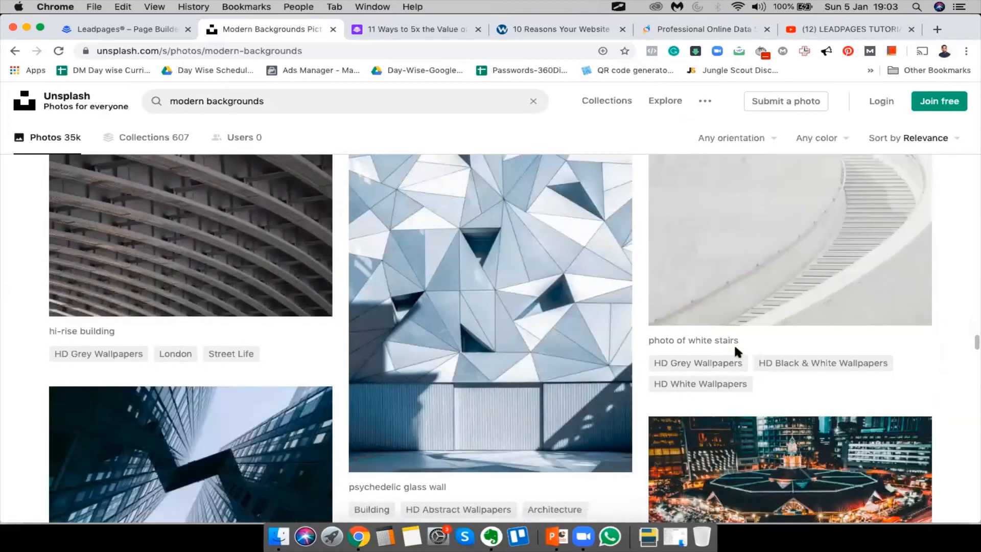
scroll(736, 349, "up", 1)
scroll(736, 348, "up", 3)
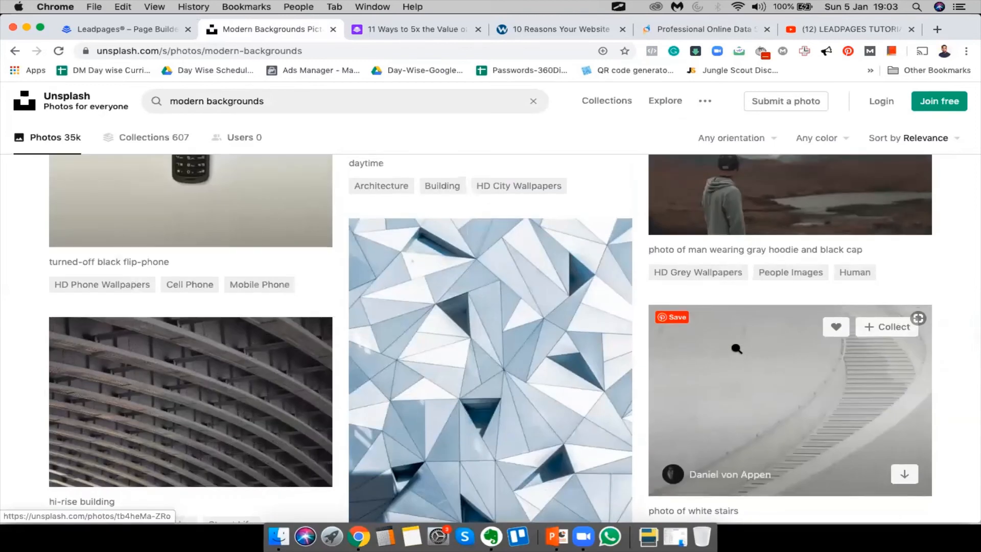
scroll(736, 348, "down", 7)
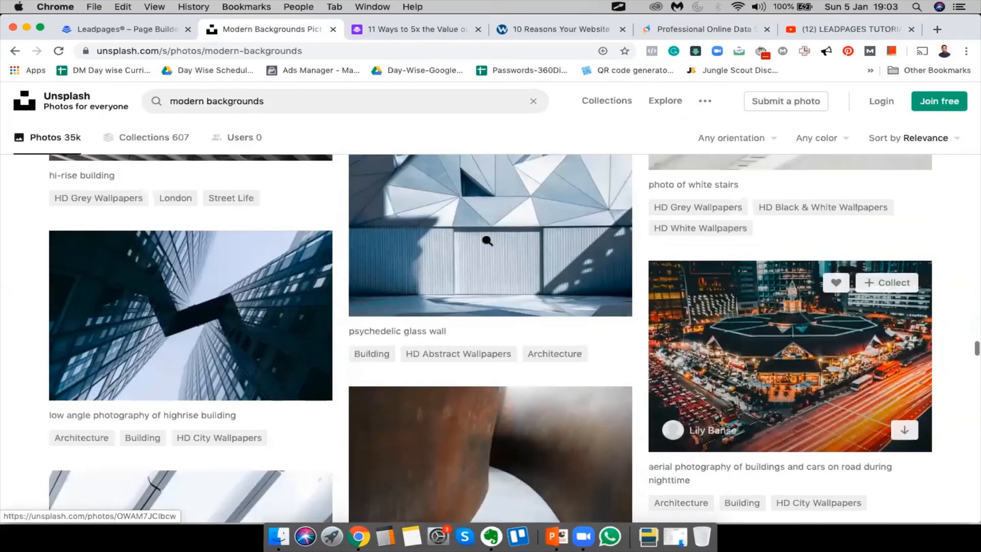
right_click(485, 236)
left_click(532, 245)
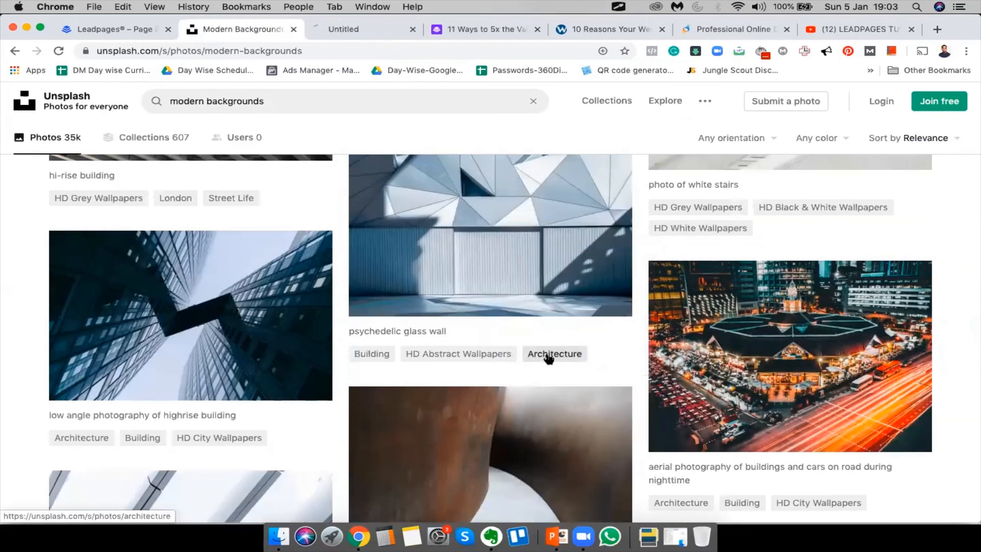
left_click(548, 355)
Search Unsplash for 'lite color' backgrounds
scroll(548, 357, "down", 20)
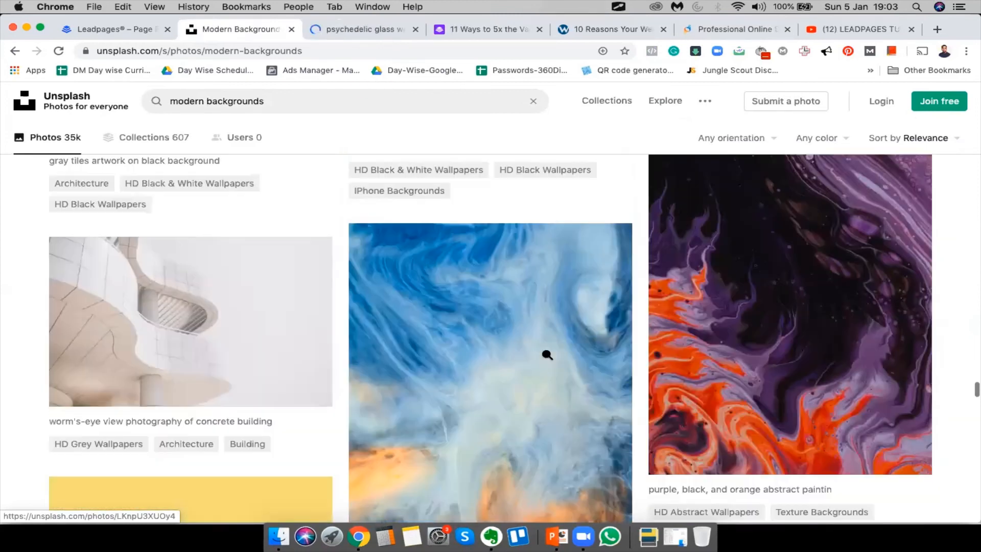
scroll(357, 269, "down", 15)
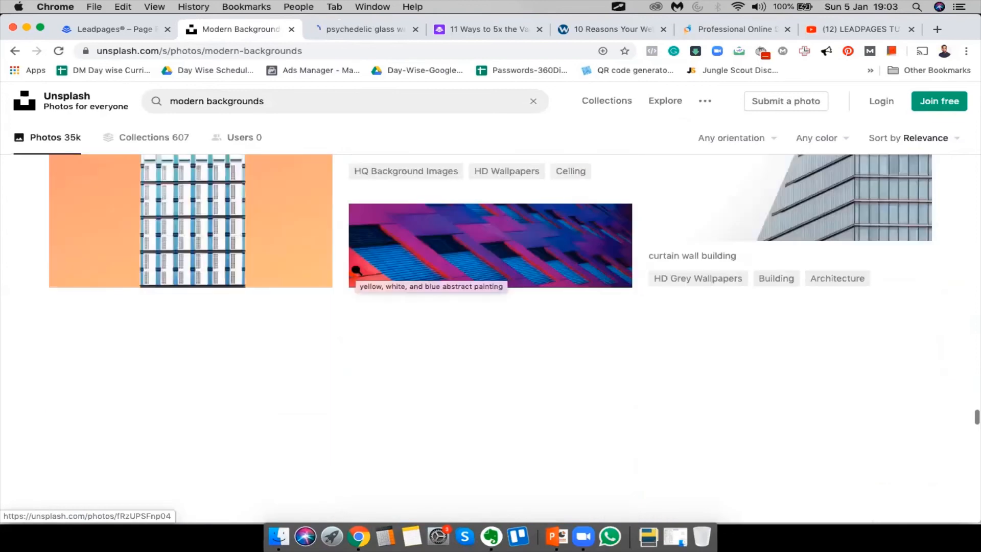
scroll(611, 409, "down", 5)
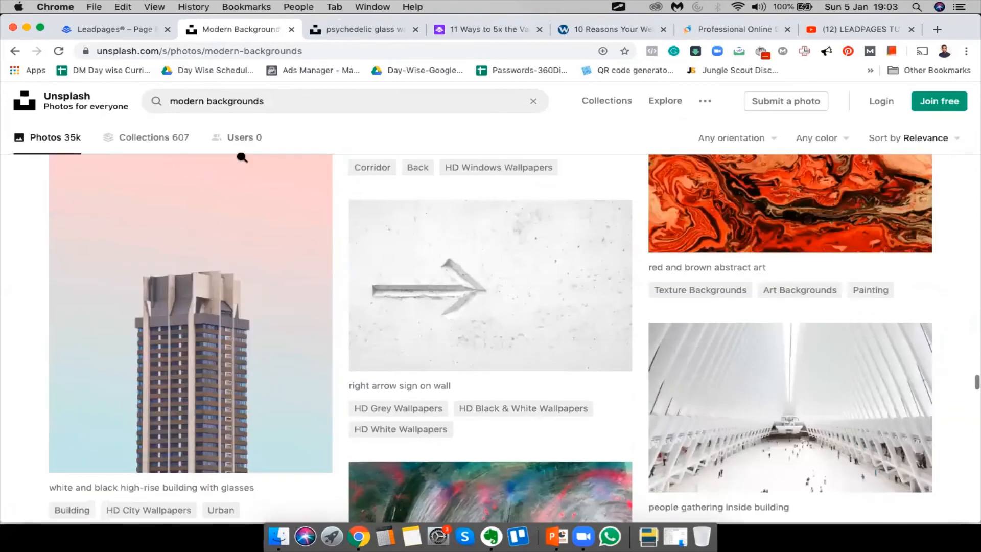
left_click(190, 98)
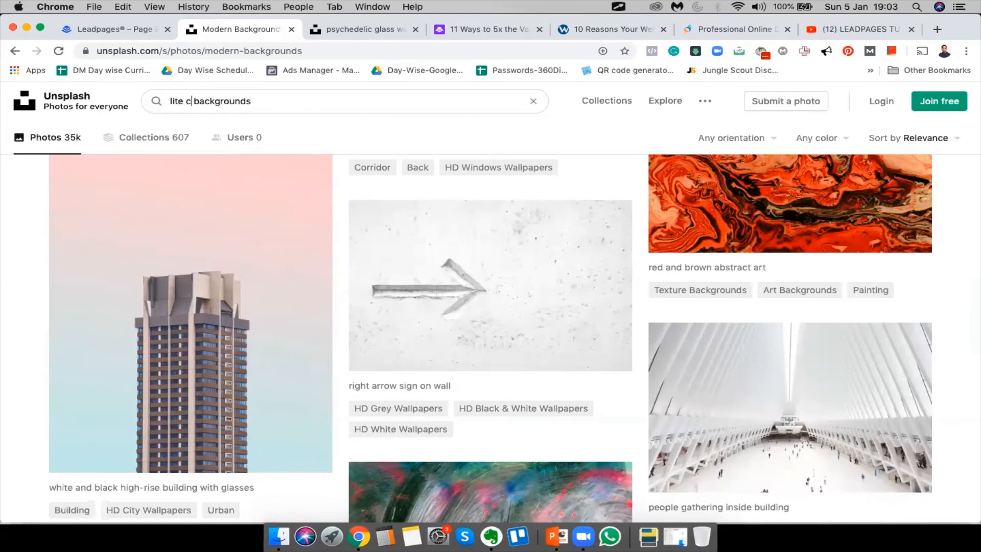
type("lite color")
key("Return")
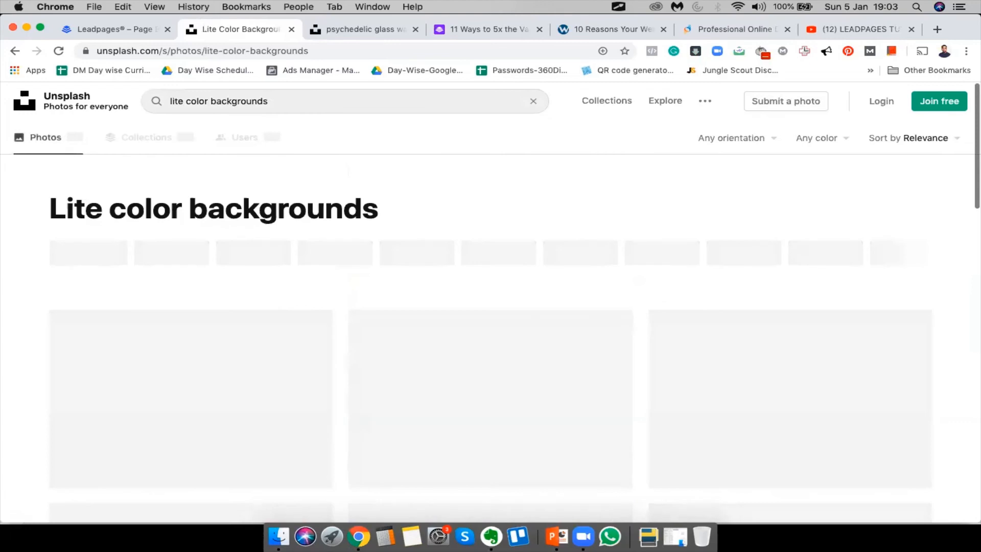
scroll(424, 172, "down", 1)
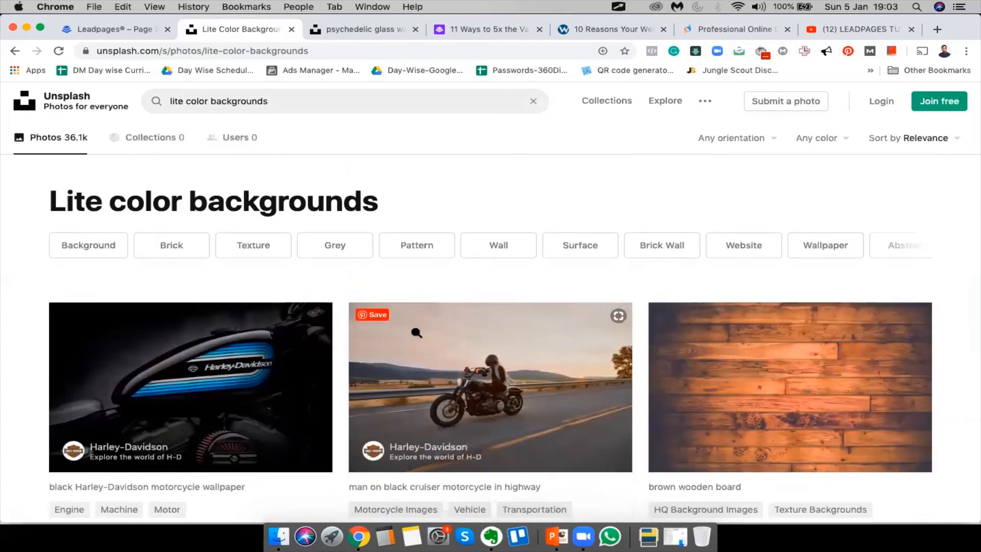
scroll(417, 338, "down", 20)
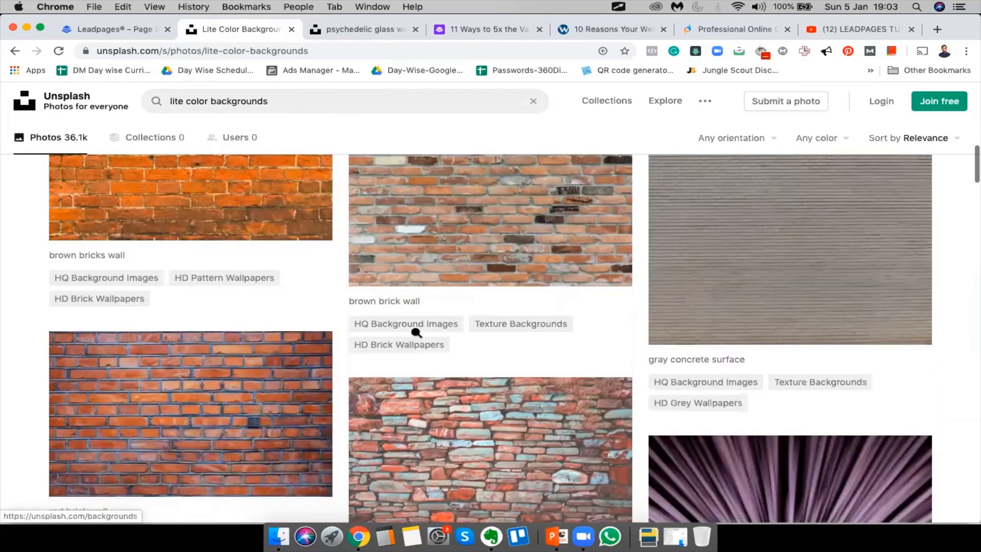
scroll(416, 337, "down", 15)
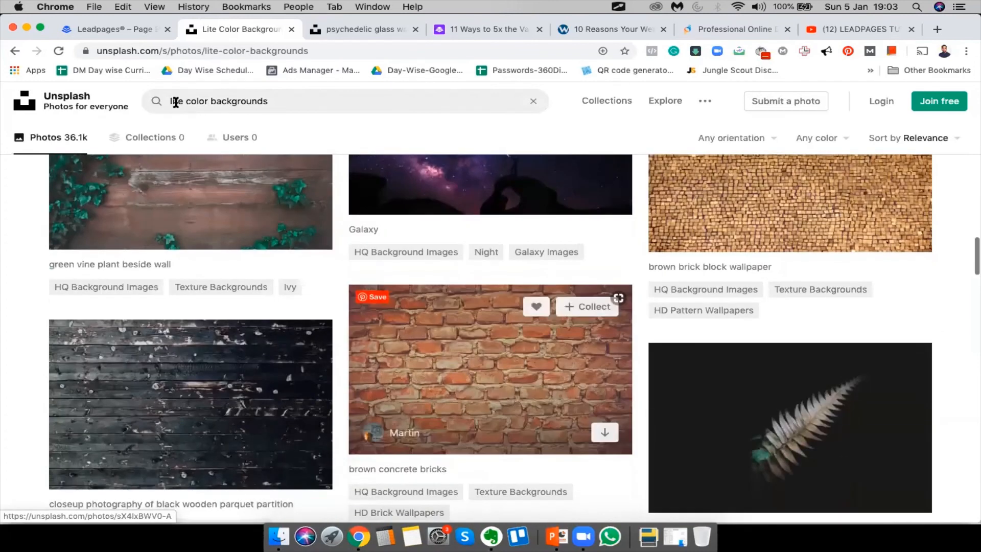
Change the search to 'white color wallpapers' and browse the results
double_click(176, 101)
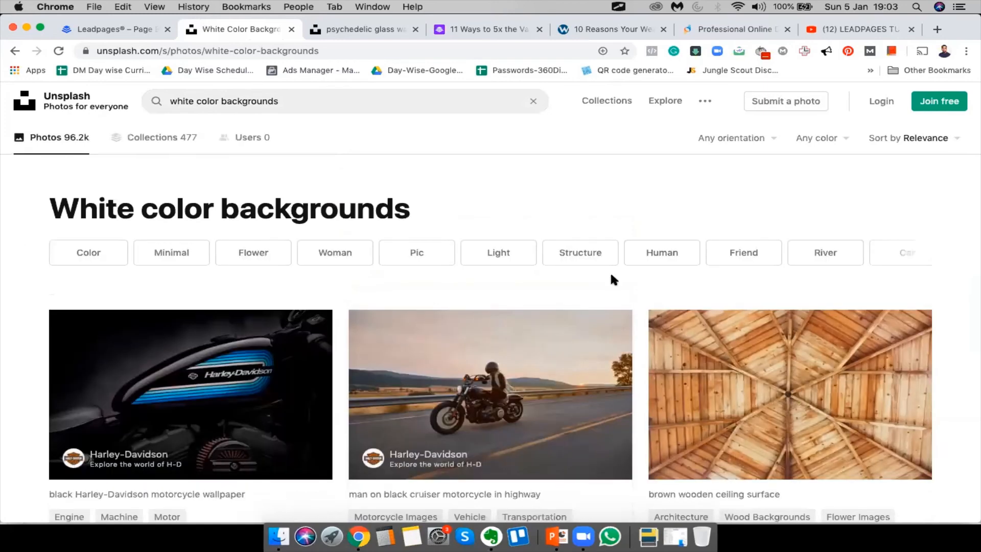
scroll(611, 276, "down", 10)
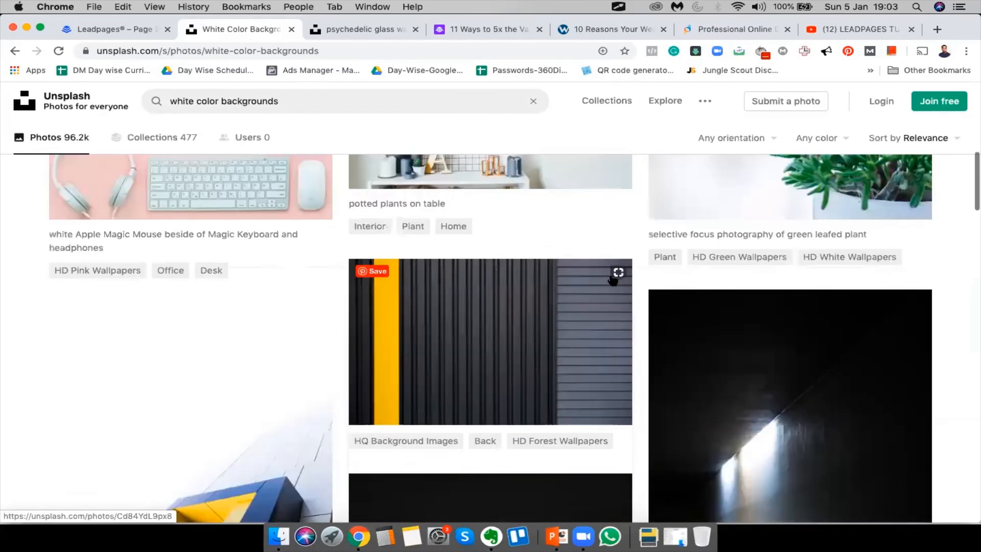
scroll(611, 278, "down", 10)
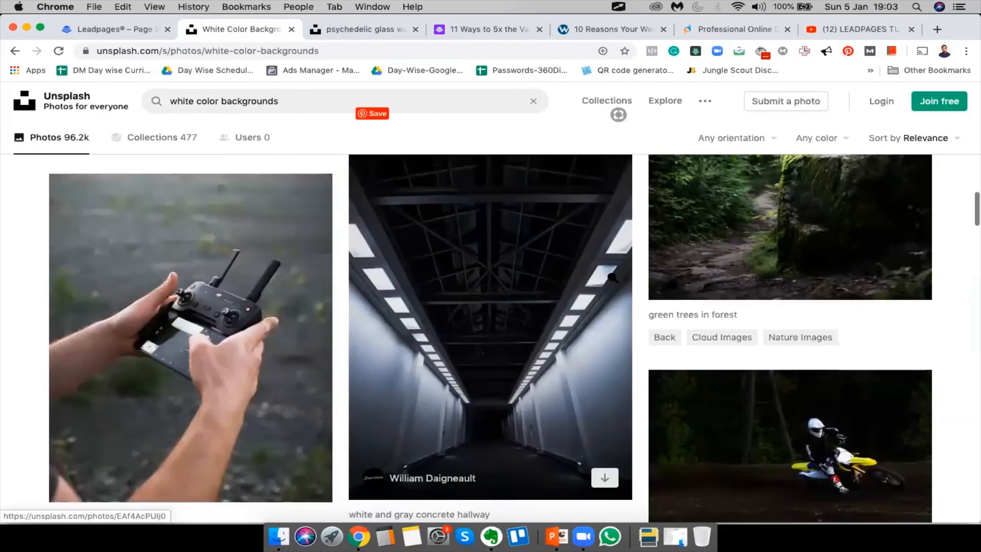
scroll(612, 277, "down", 15)
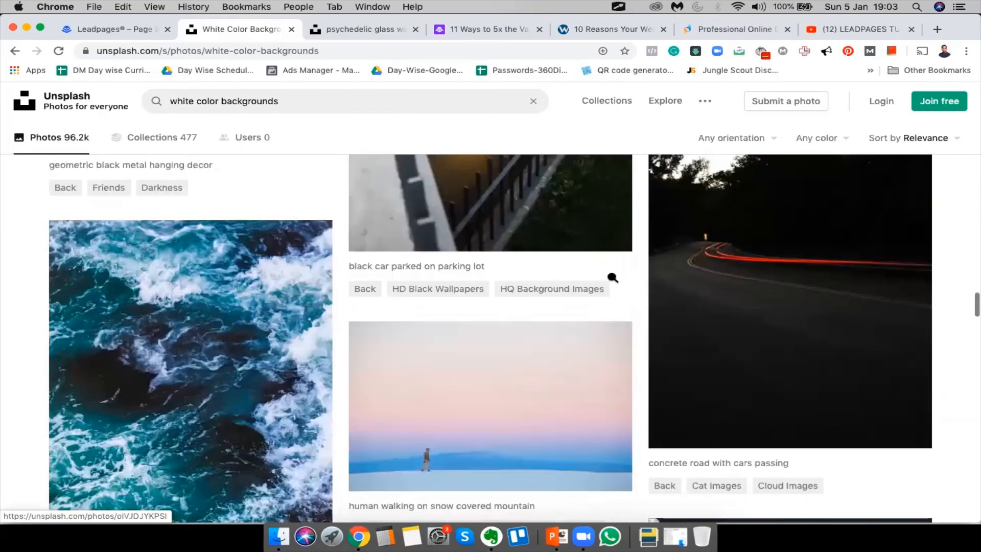
scroll(612, 277, "up", 10)
double_click(247, 99)
type("wallpapers")
key("Return")
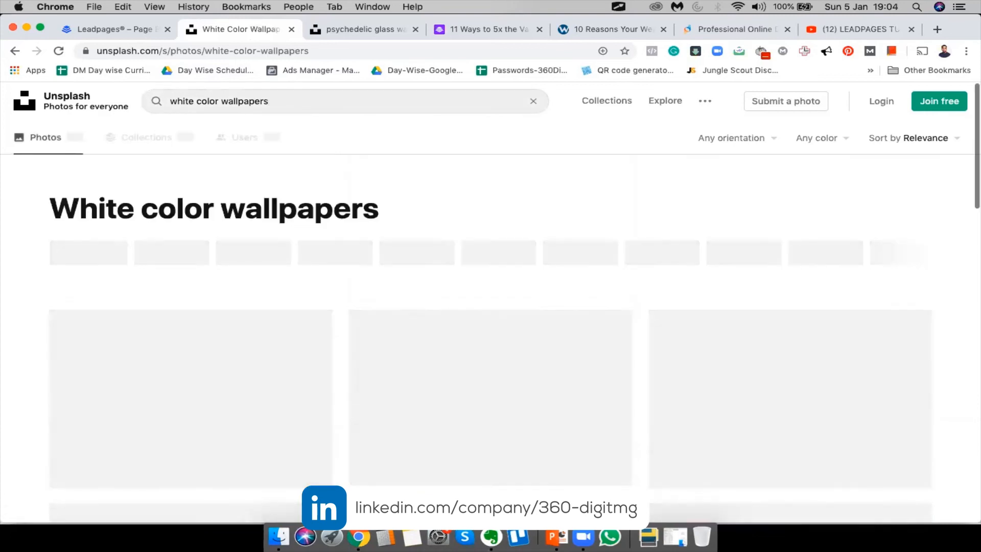
scroll(611, 224, "down", 12)
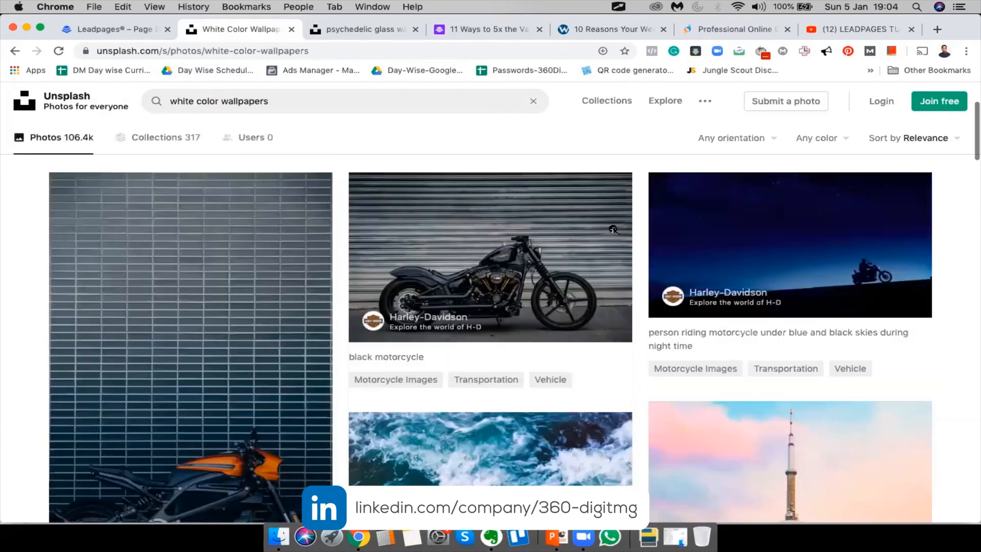
scroll(611, 224, "down", 10)
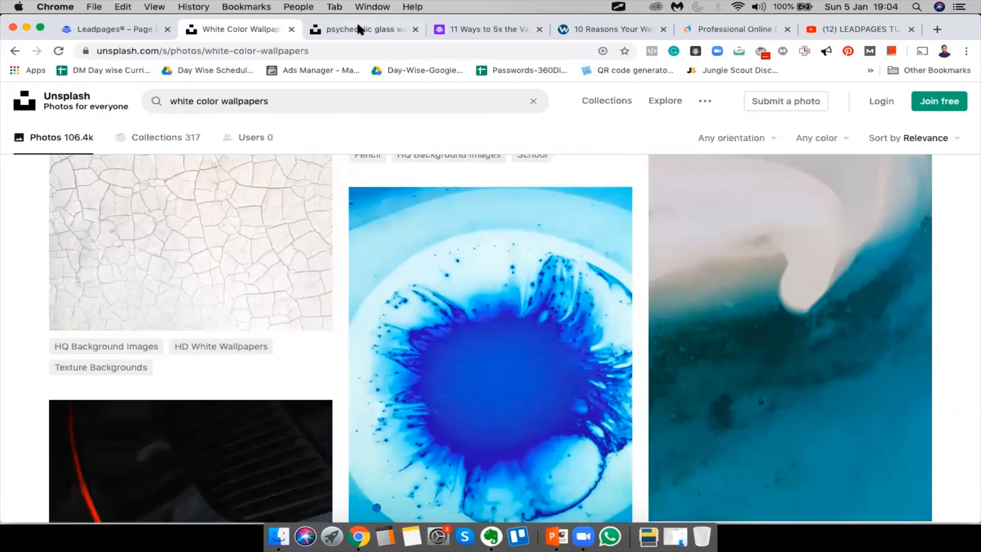
Open the cracked white texture photo in its own tab and download it
left_click(356, 22)
left_click(920, 144)
left_click(243, 30)
left_click(190, 240, "super")
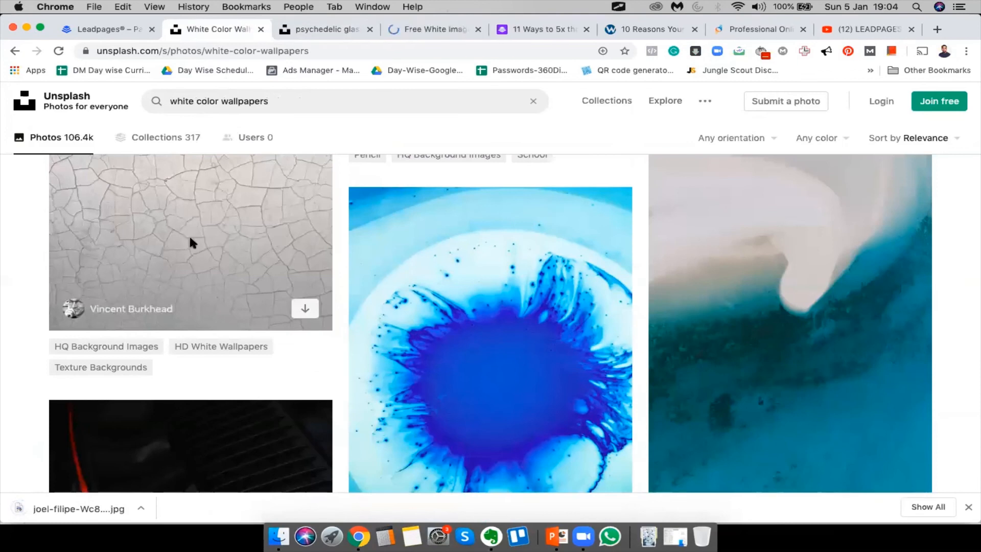
left_click(369, 29)
scroll(535, 443, "down", 10)
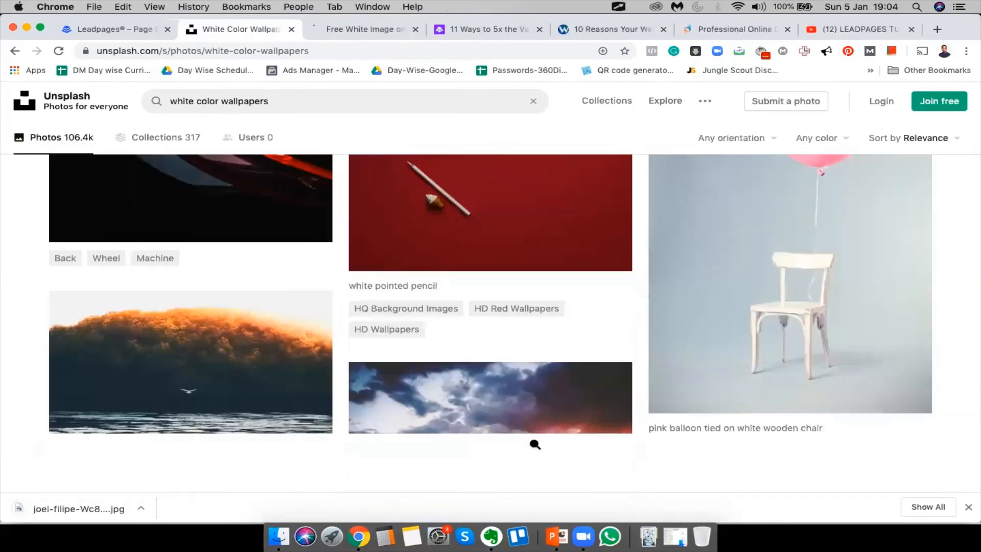
scroll(535, 444, "down", 15)
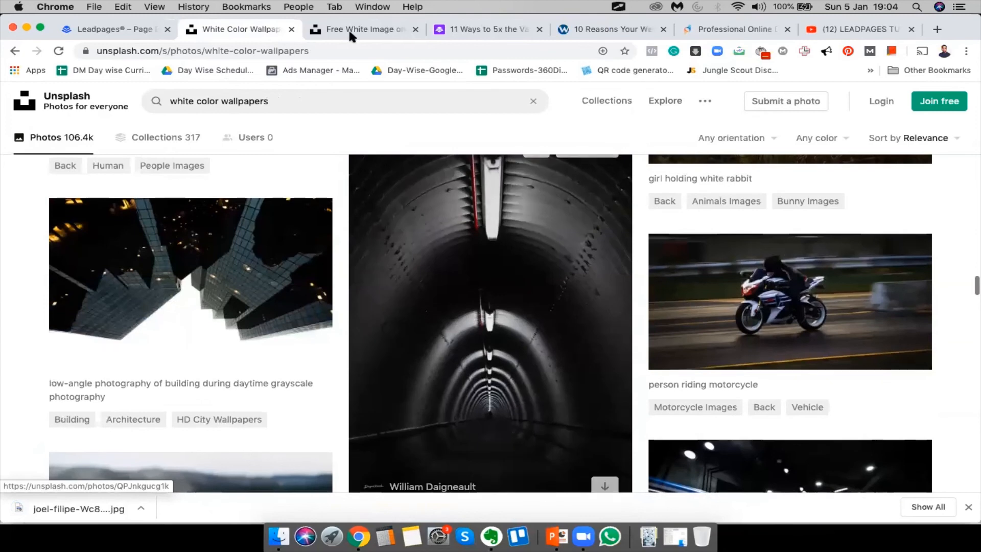
left_click(349, 31)
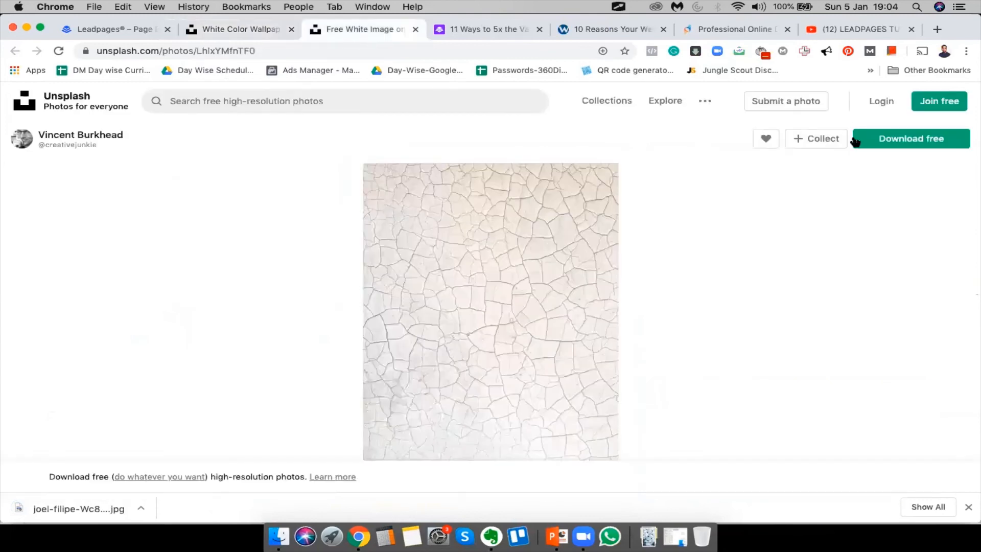
left_click(929, 141)
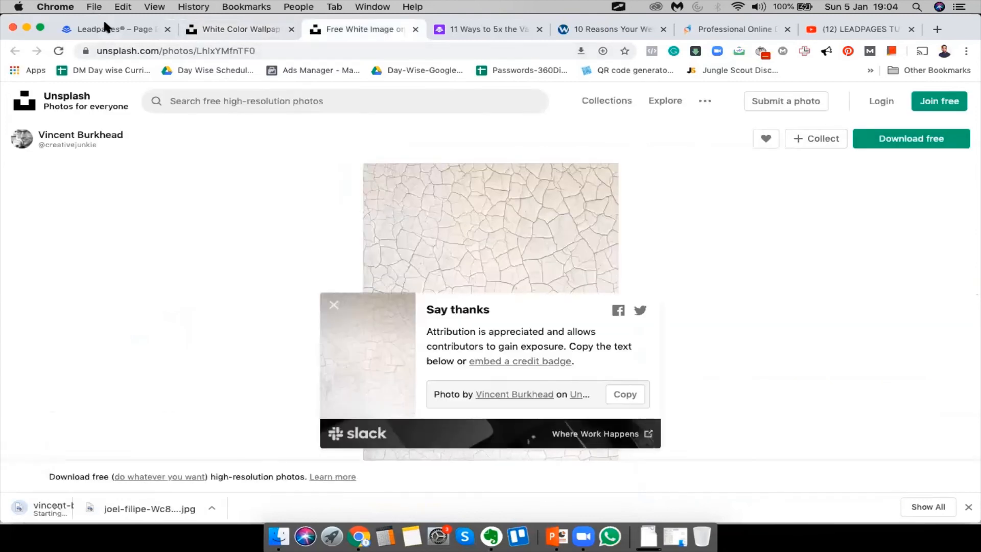
left_click(107, 29)
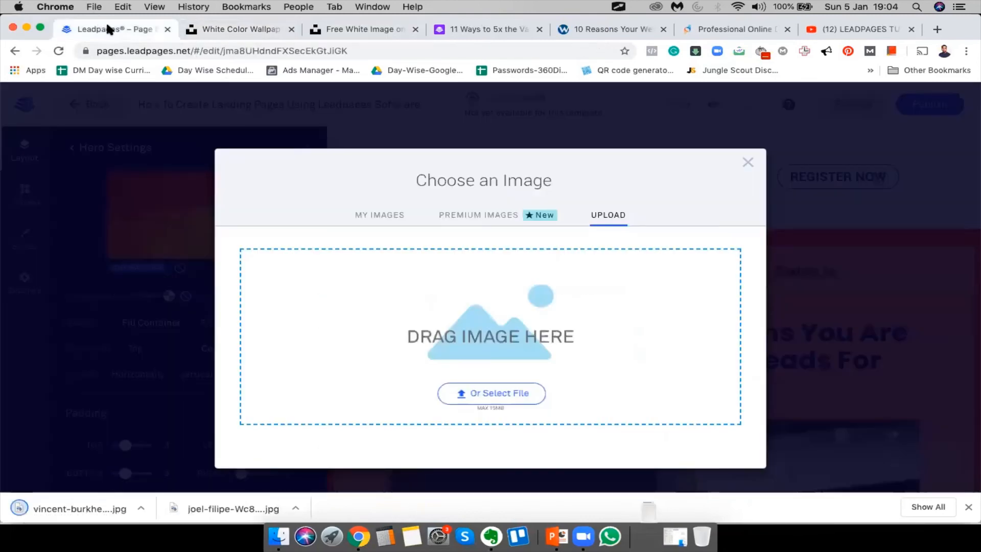
Upload the rodion-kutsaev yellow wall photo from Downloads and insert it as the hero background
left_click(477, 394)
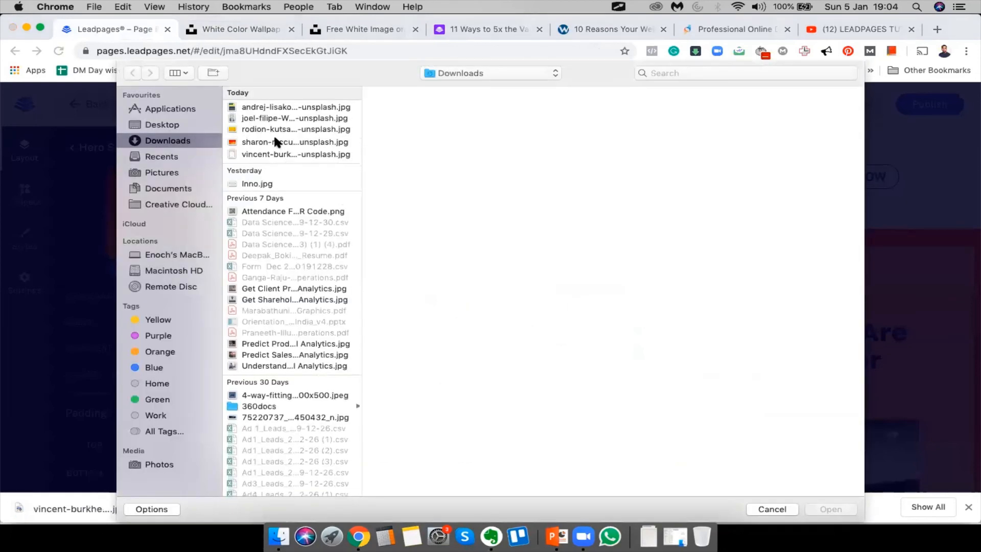
left_click(277, 151)
key("Up")
key("Up")
key("Up")
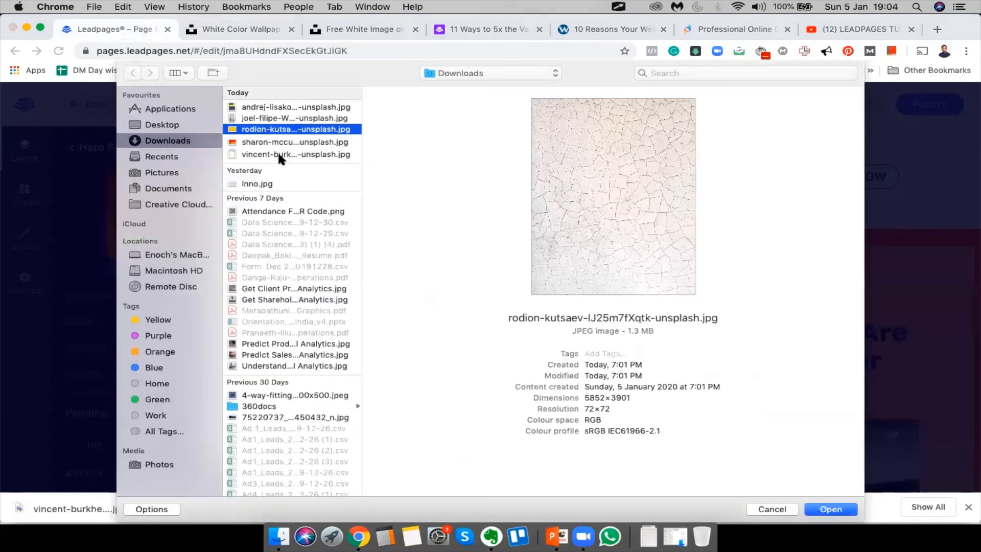
key("Up")
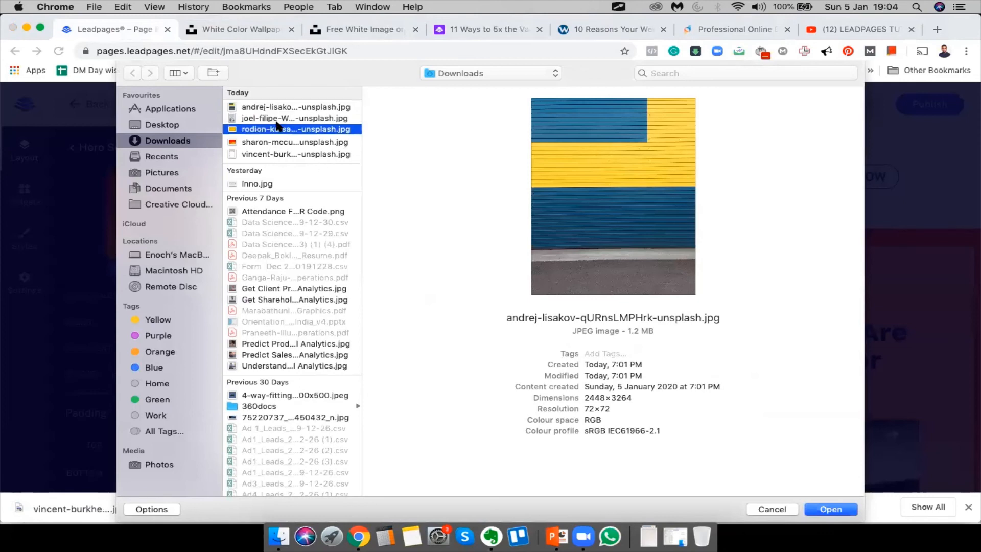
key("Up")
key("Down")
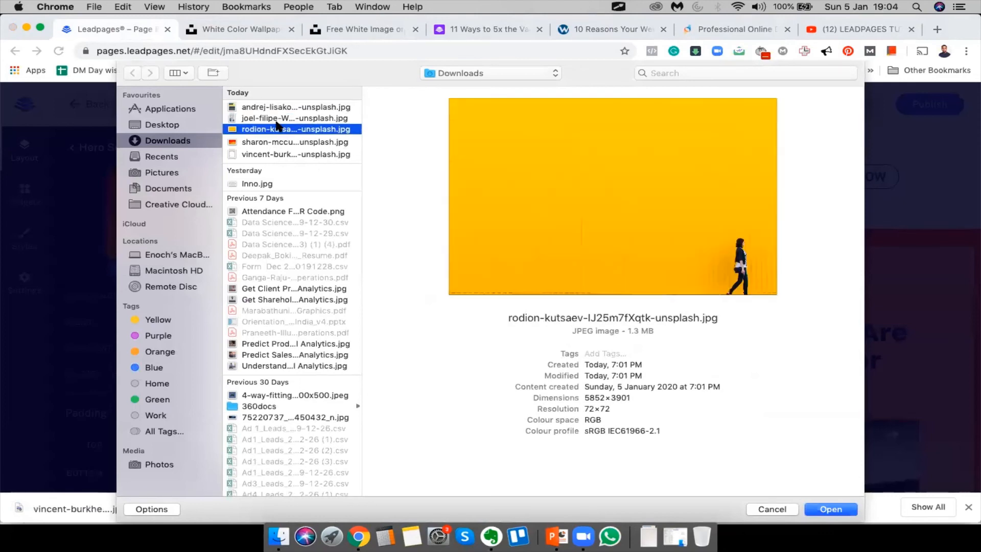
key("Return")
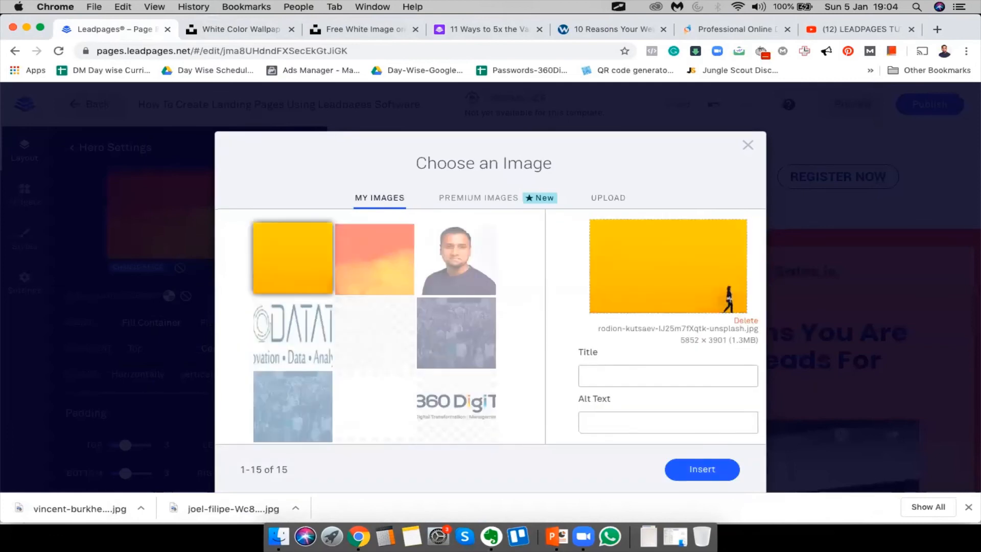
left_click(709, 467)
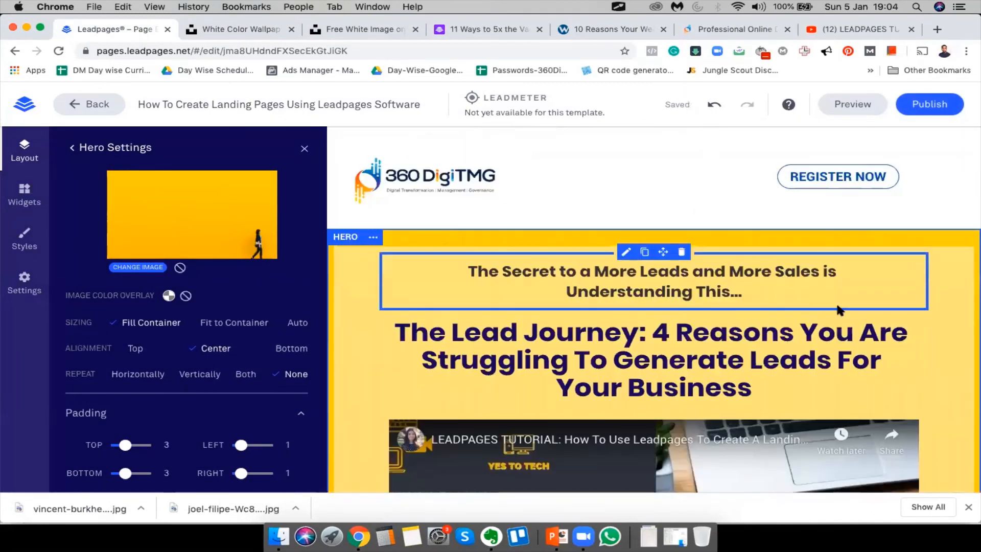
scroll(625, 214, "down", 10)
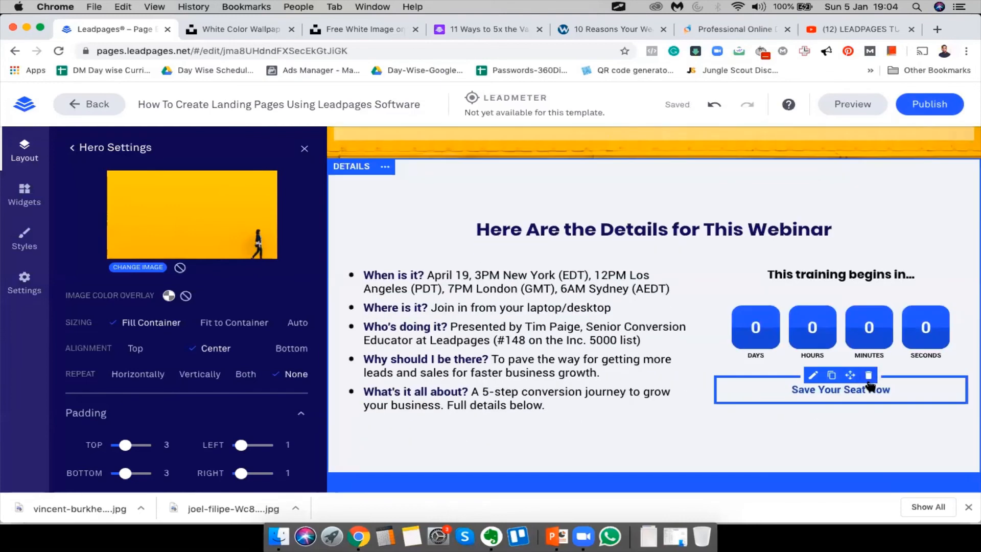
scroll(540, 244, "up", 10)
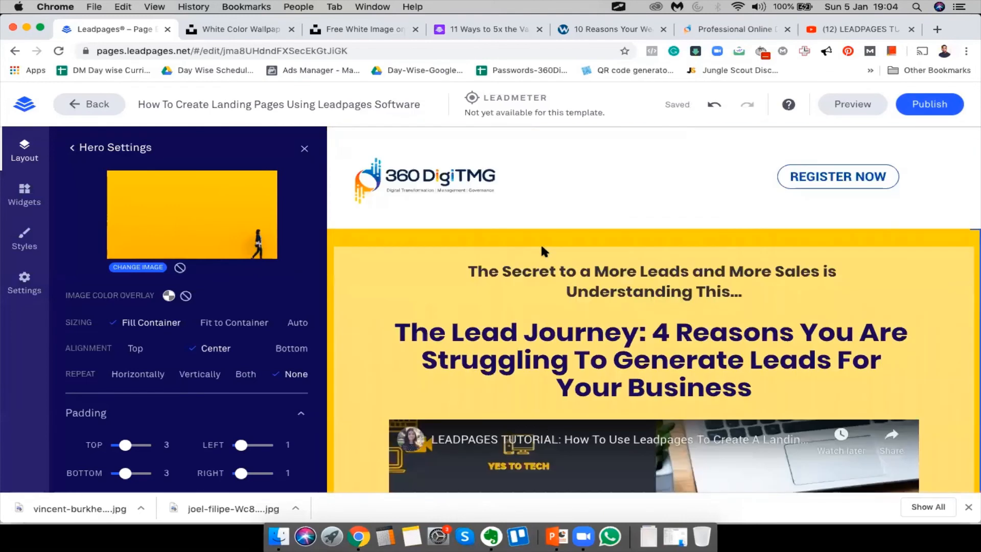
scroll(502, 261, "down", 10)
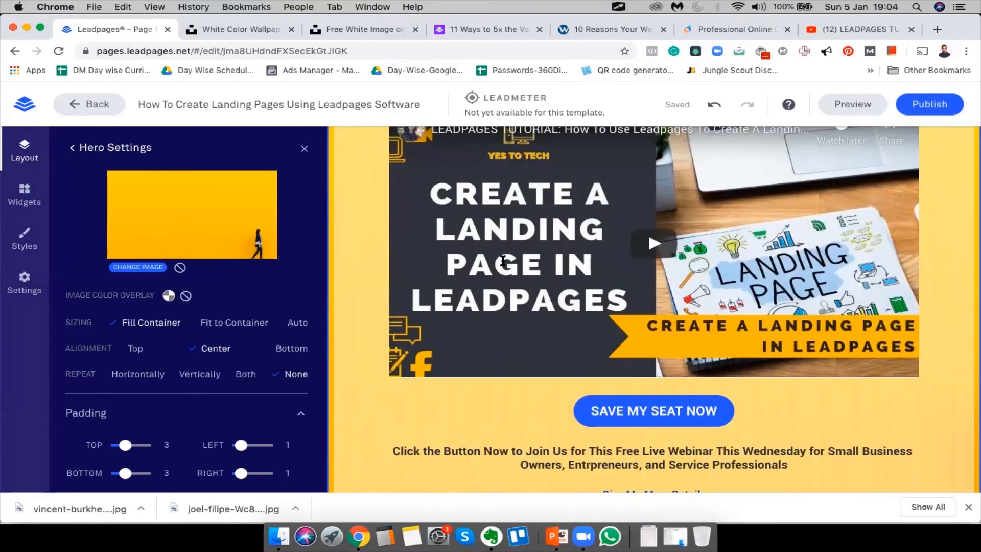
scroll(516, 289, "up", 10)
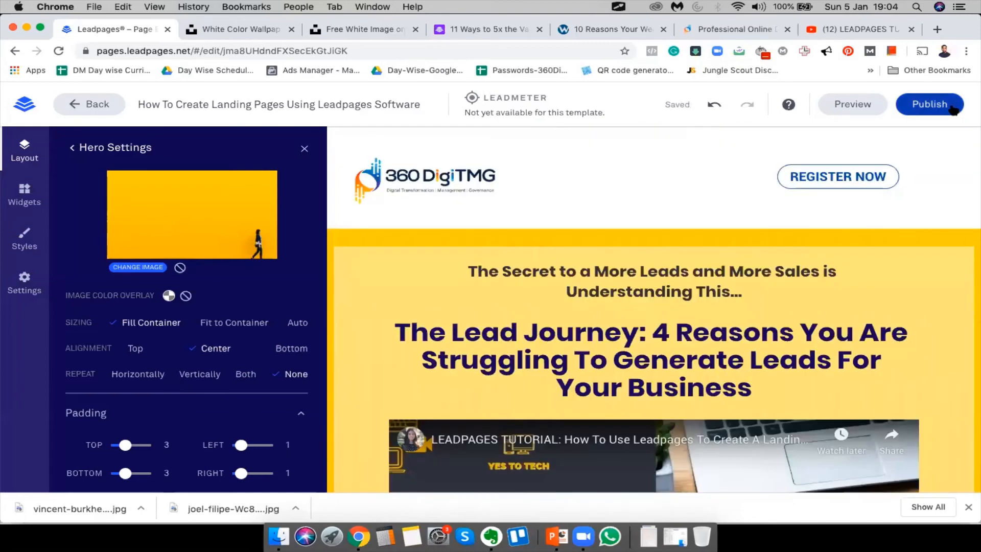
Publish the landing page to digitmg.lpages.co and review the live version in a new tab
left_click(951, 107)
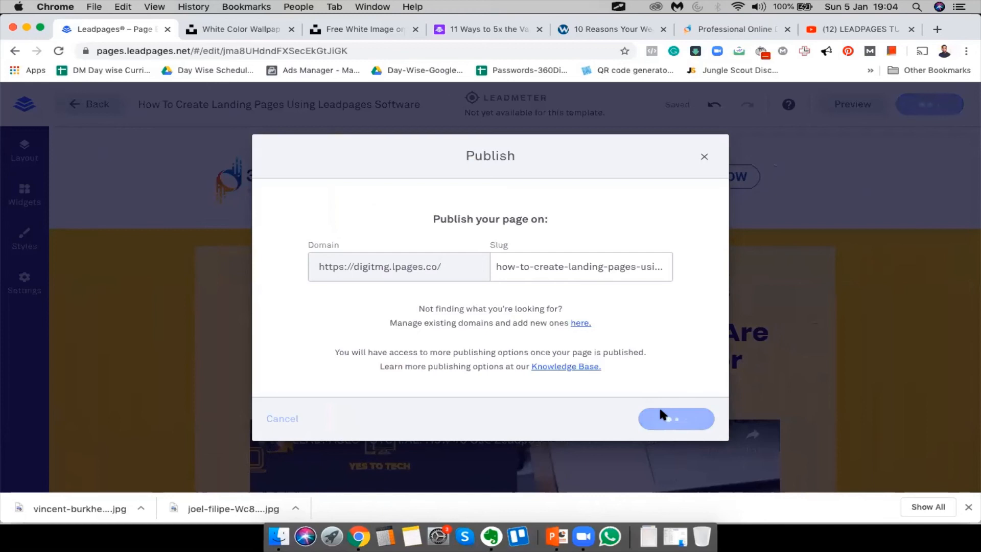
left_click(967, 508)
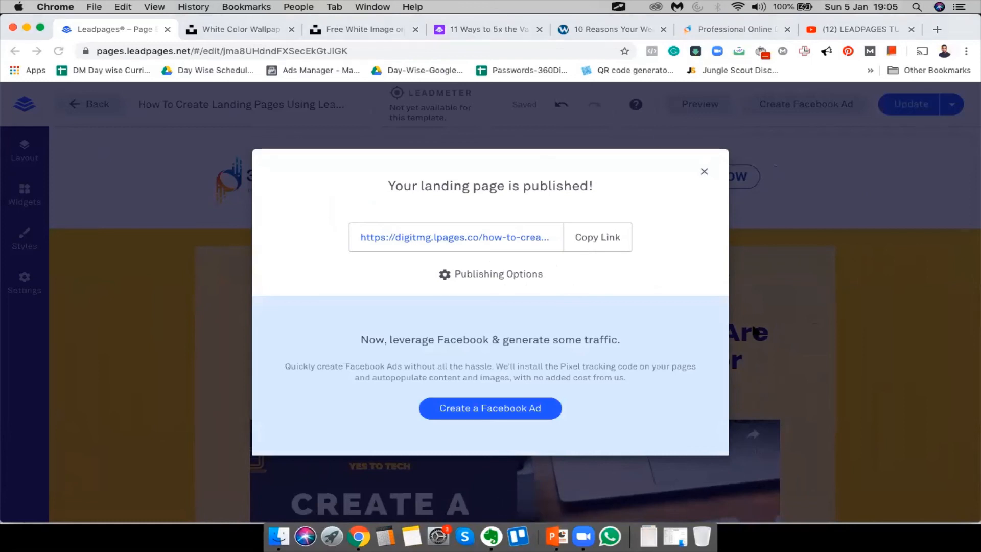
left_click(455, 236)
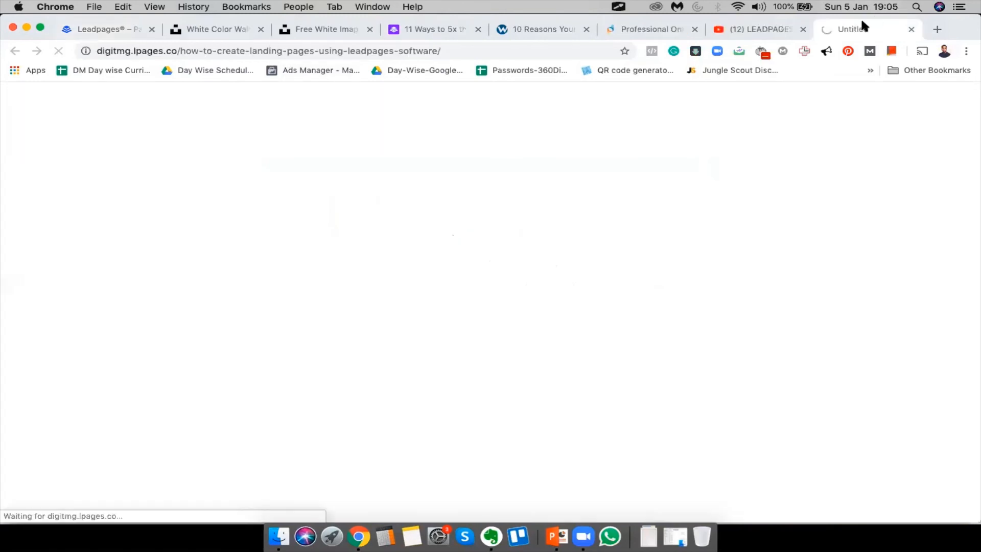
left_click_drag(865, 23, 382, 21)
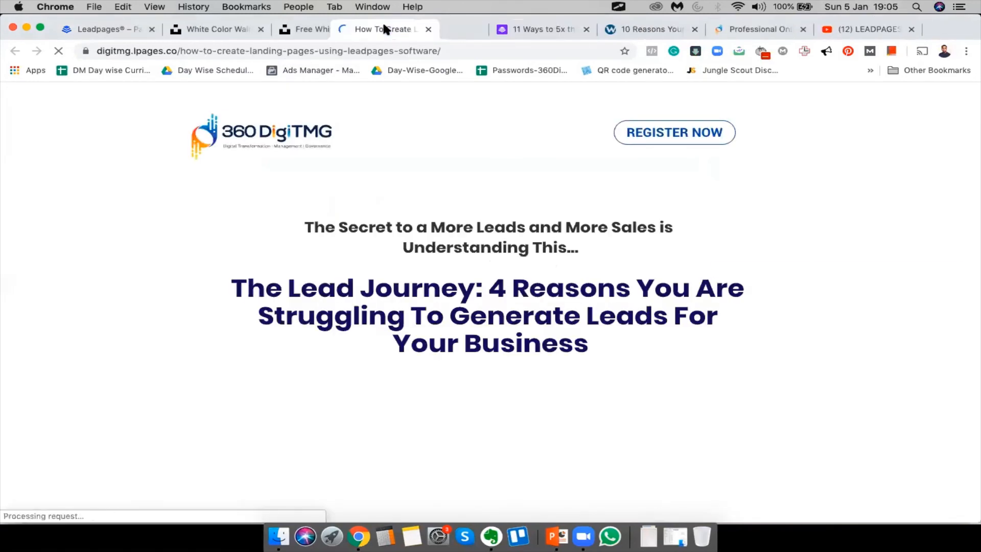
scroll(493, 167, "down", 5)
scroll(494, 174, "down", 4)
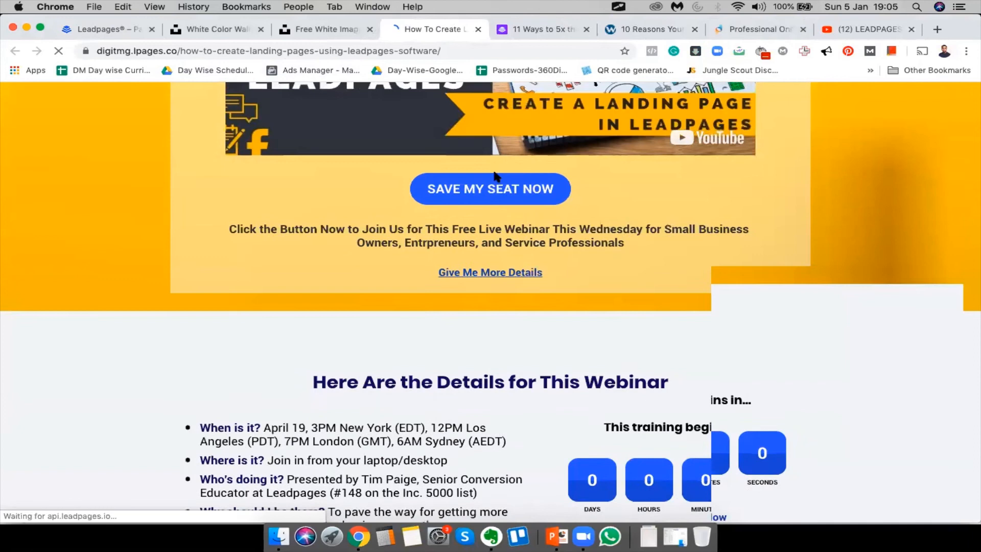
scroll(240, 230, "up", 9)
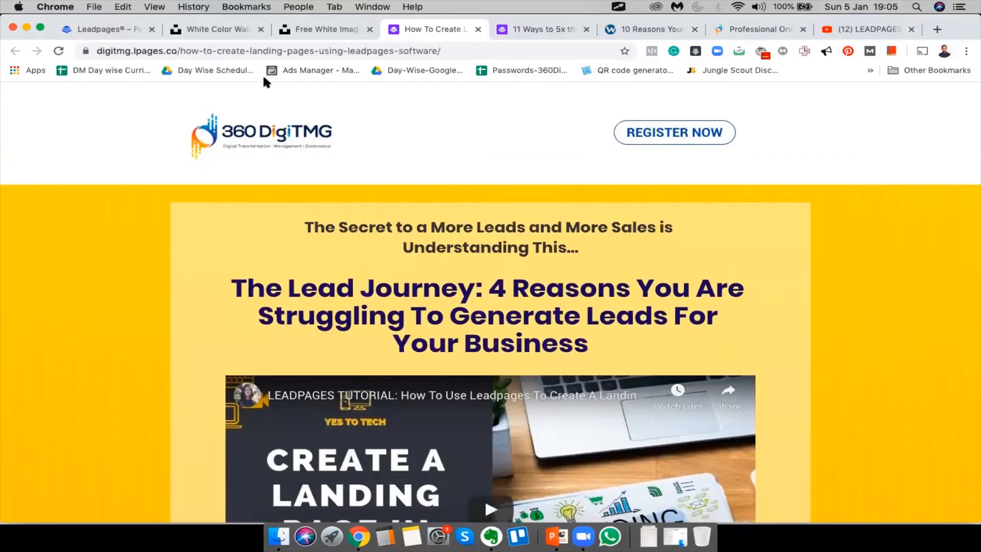
left_click(68, 36)
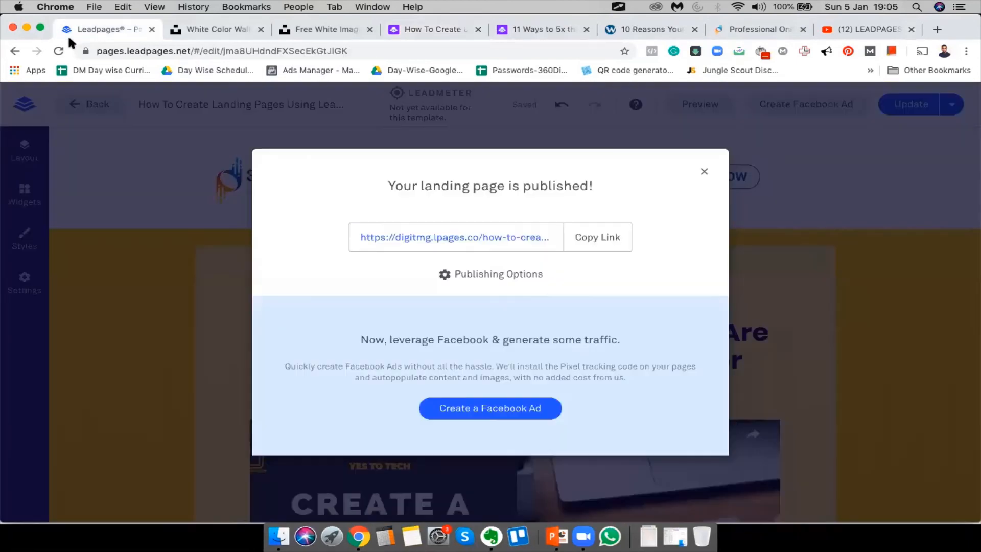
left_click(704, 172)
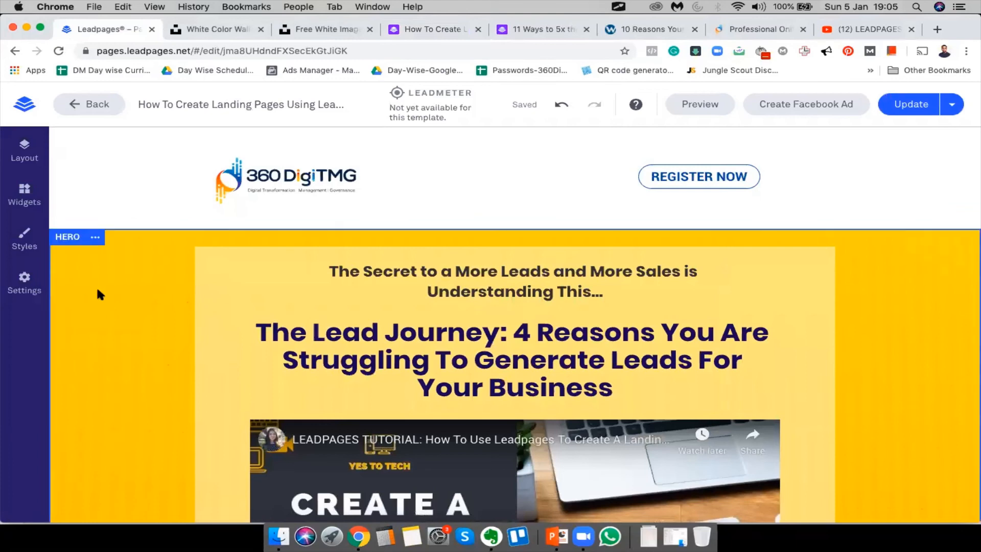
Upload the joel-filipe geometric photo and apply it as the hero section background
left_click(96, 238)
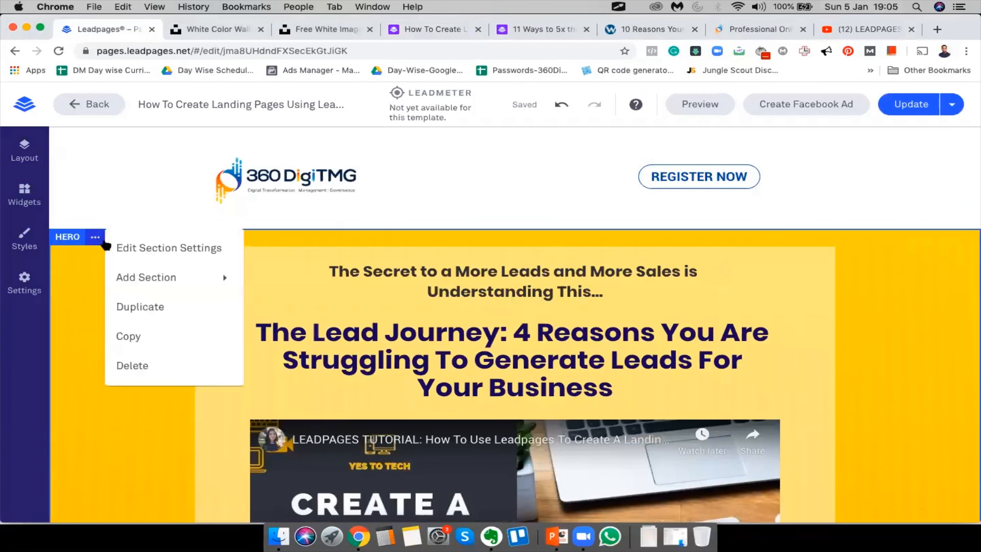
left_click(149, 249)
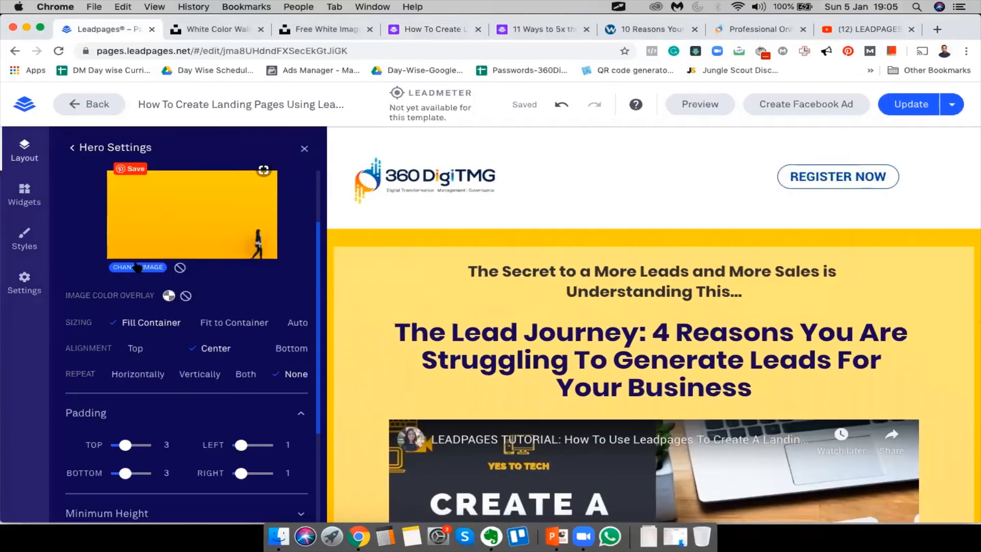
left_click(137, 265)
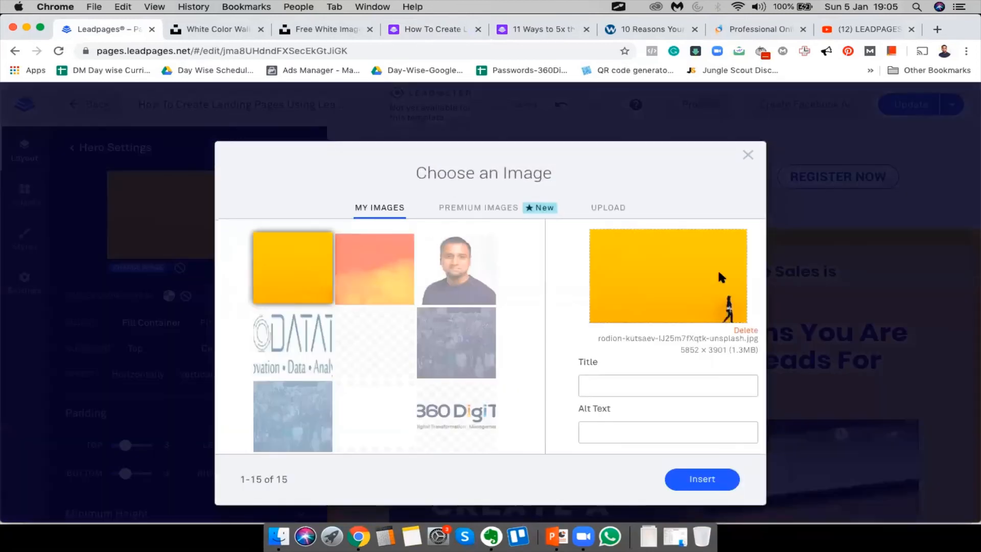
scroll(479, 284, "down", 3)
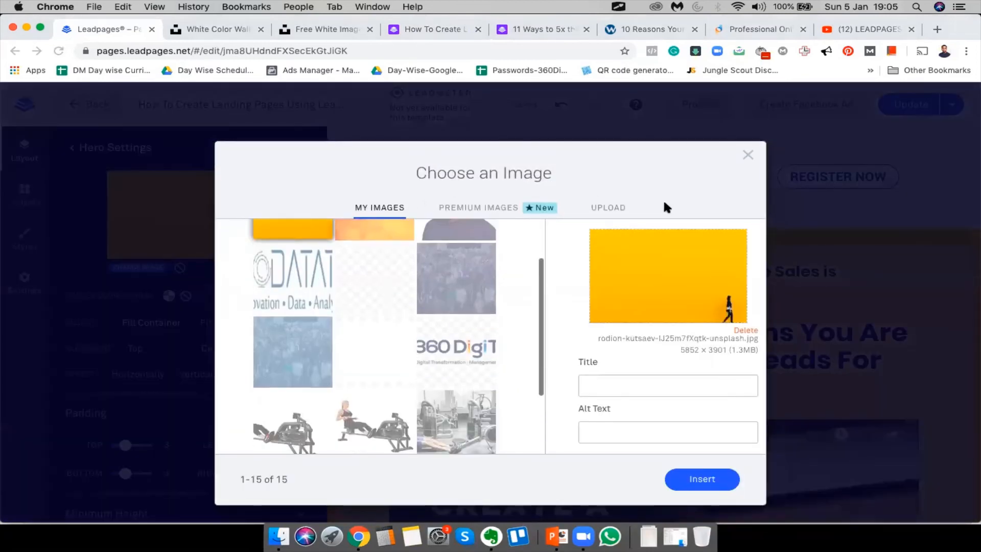
left_click(612, 205)
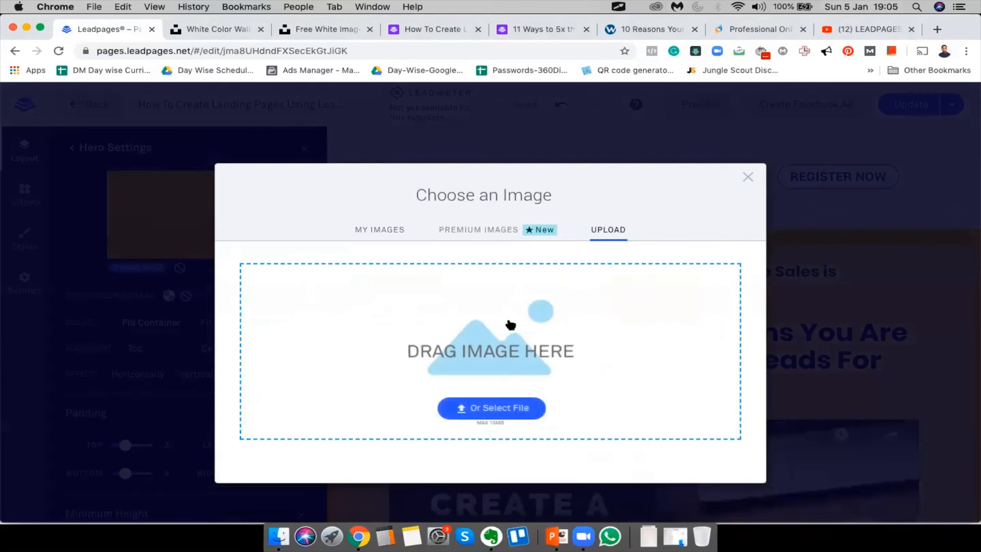
left_click(502, 377)
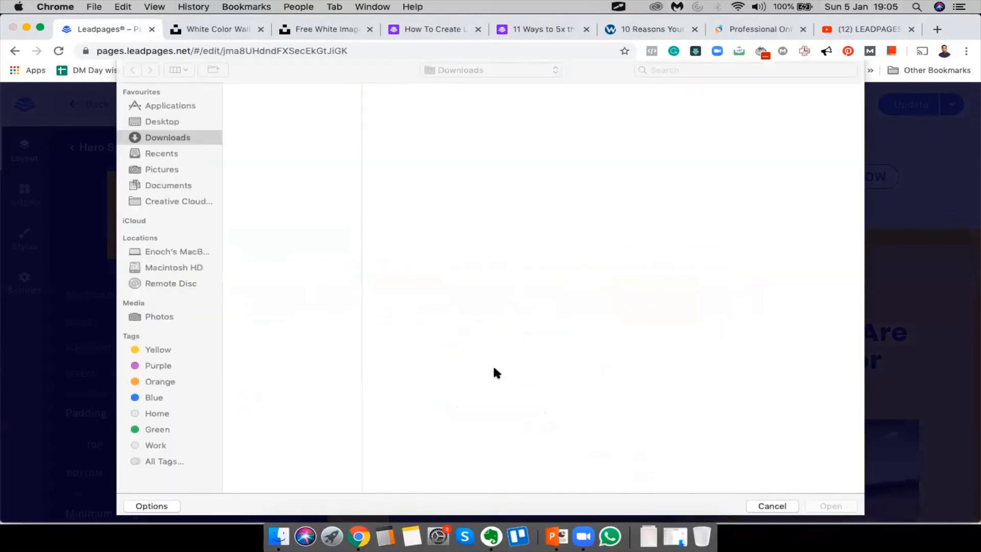
left_click(253, 118)
key("Return")
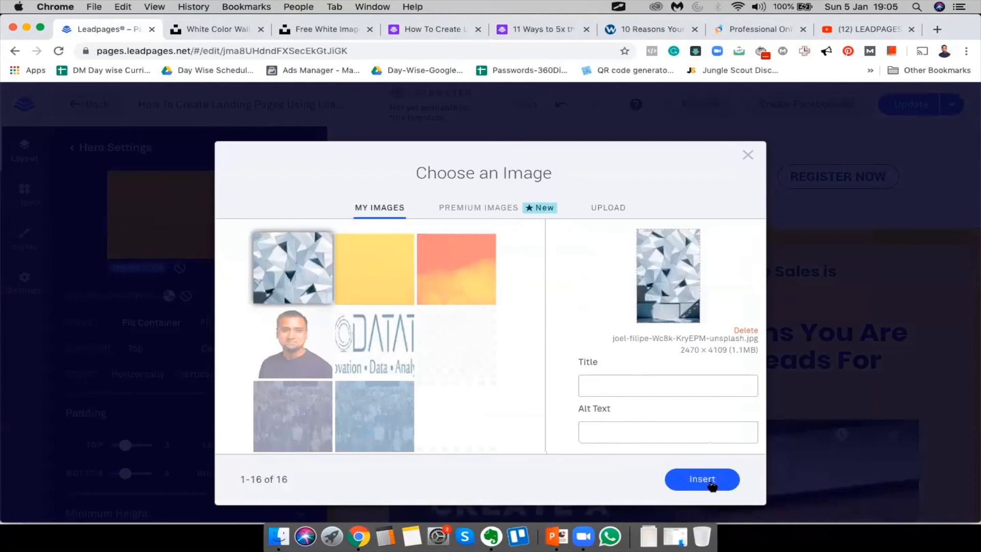
left_click(708, 480)
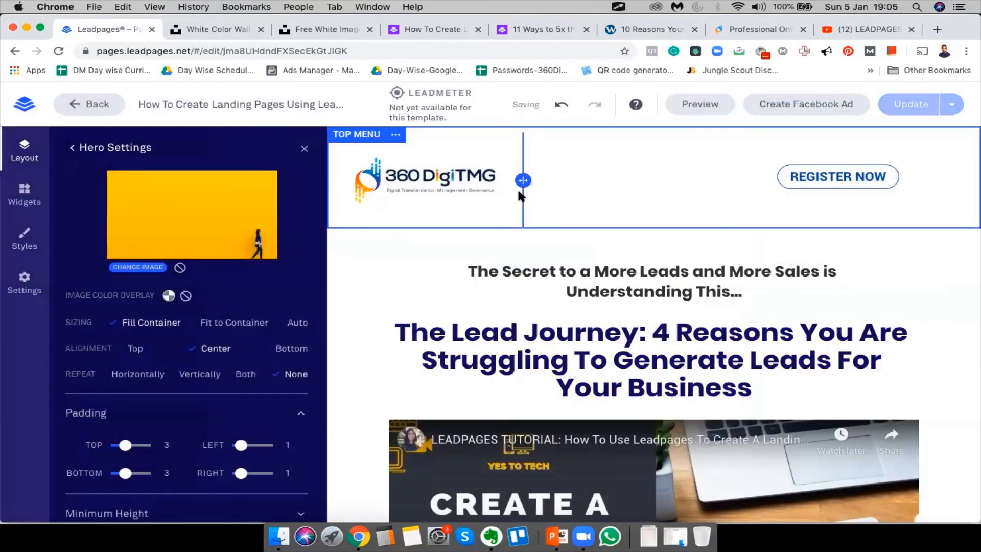
scroll(374, 329, "down", 5)
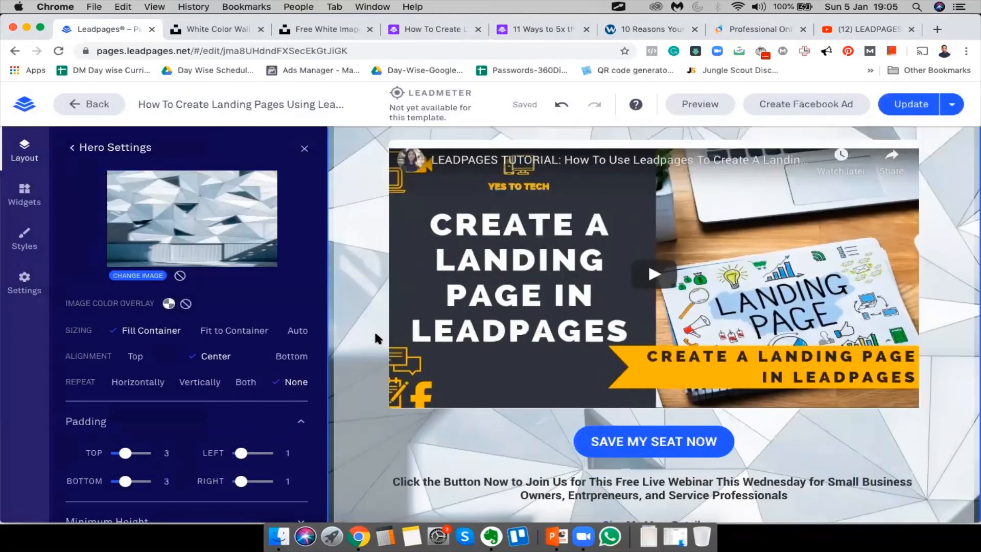
scroll(378, 339, "up", 5)
Replace the hero background with the uploaded vincent-burkhead cracked white texture photo
left_click(137, 275)
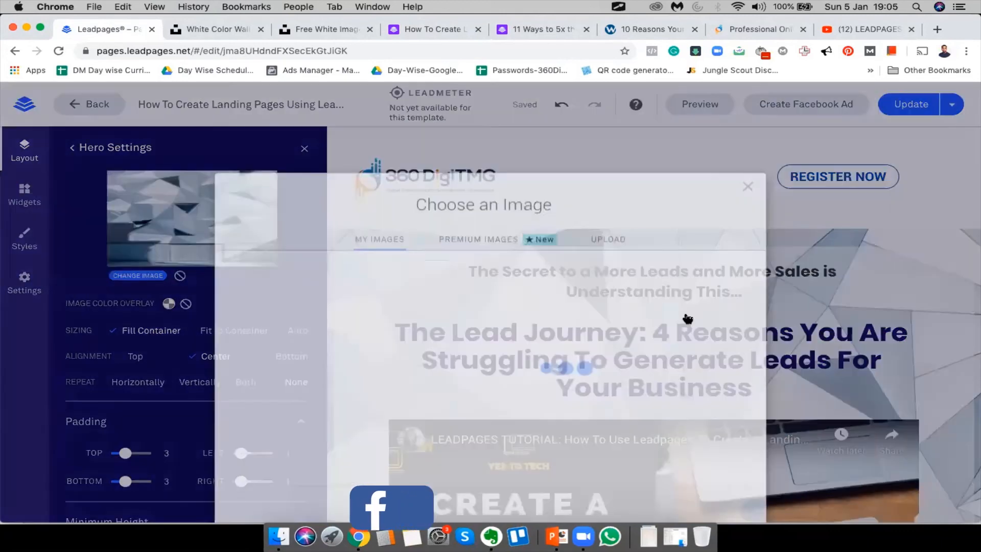
left_click(608, 229)
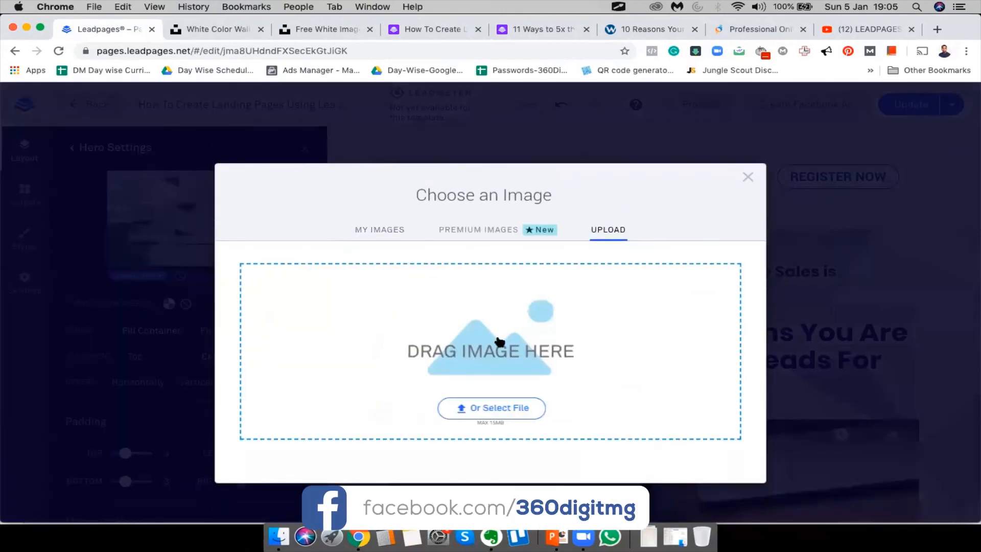
left_click(498, 339)
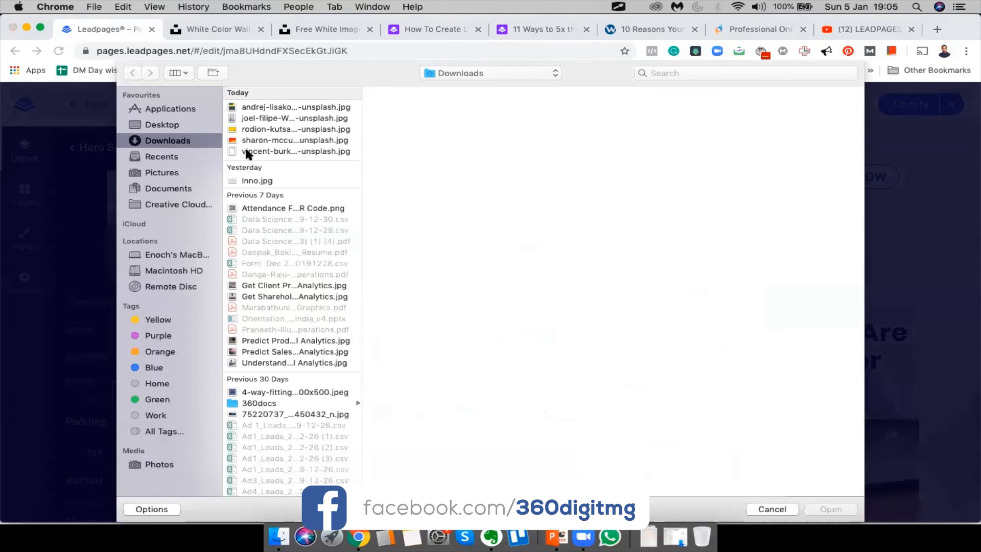
left_click(265, 151)
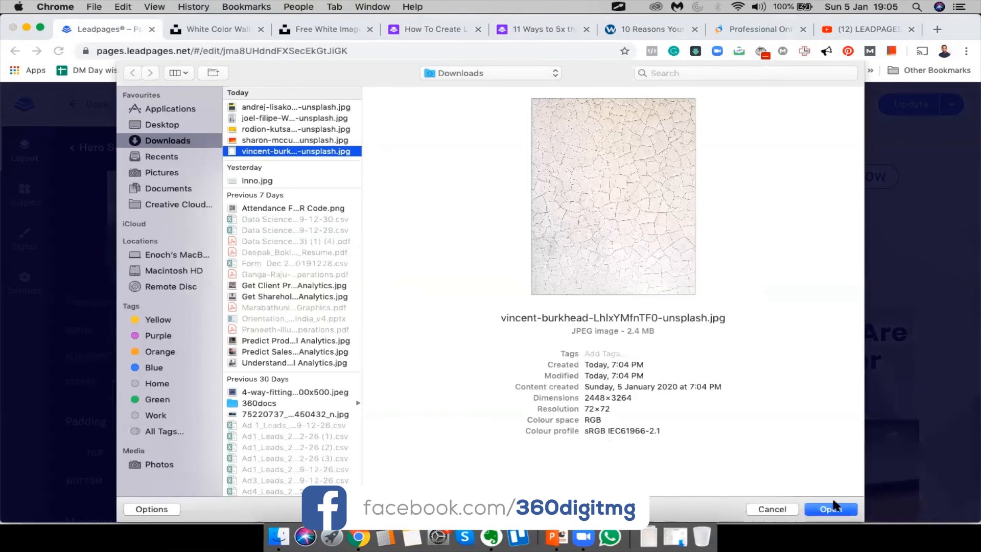
left_click(833, 508)
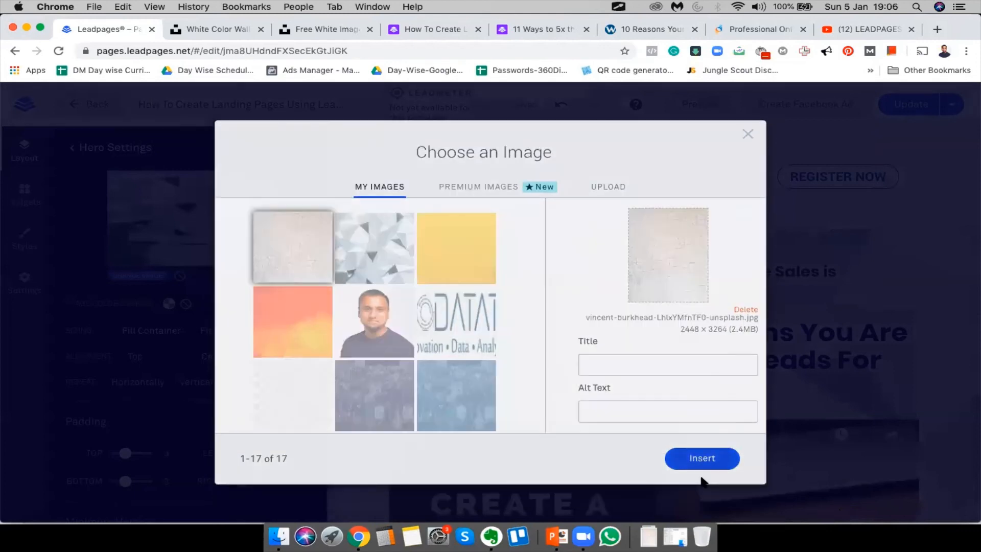
left_click(702, 479)
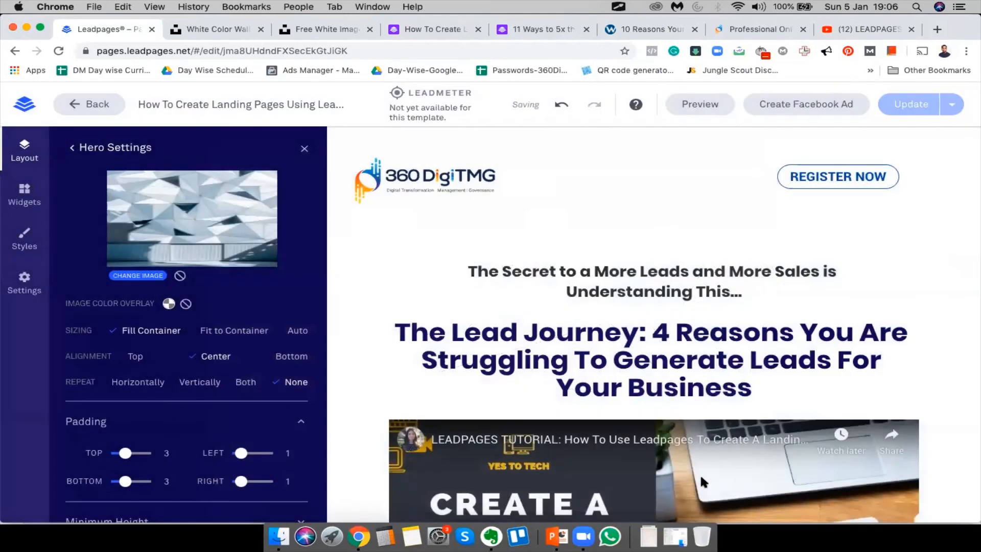
scroll(568, 237, "down", 10)
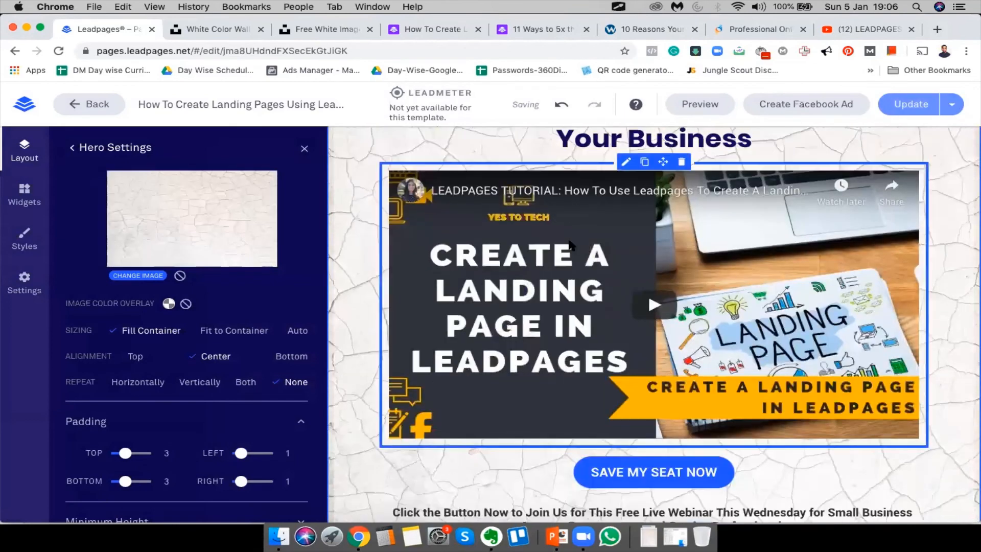
scroll(568, 237, "up", 10)
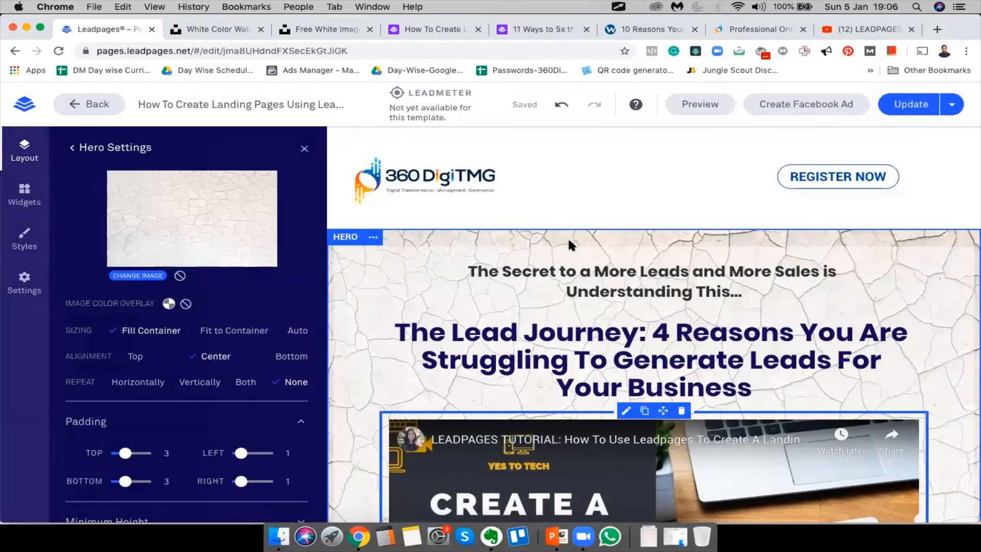
scroll(568, 242, "down", 3)
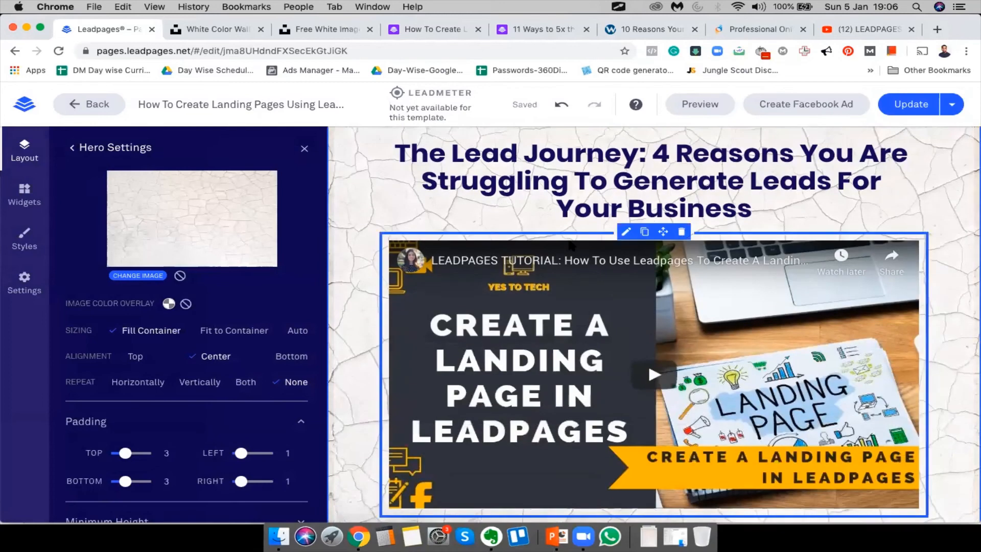
Remove the hero background image, browse Premium Images, then return to the Unsplash white wallpapers results
left_click(179, 276)
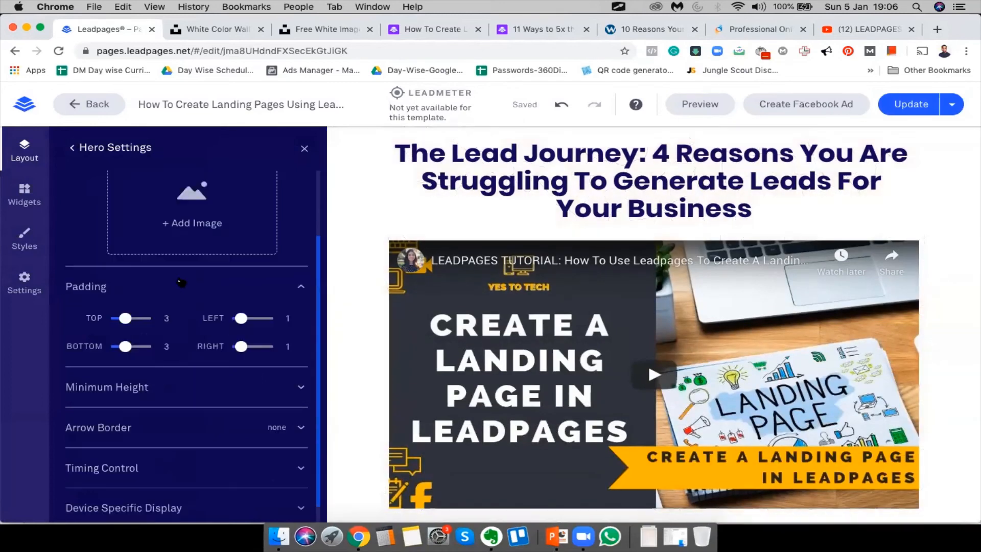
scroll(210, 227, "up", 3)
left_click(157, 322)
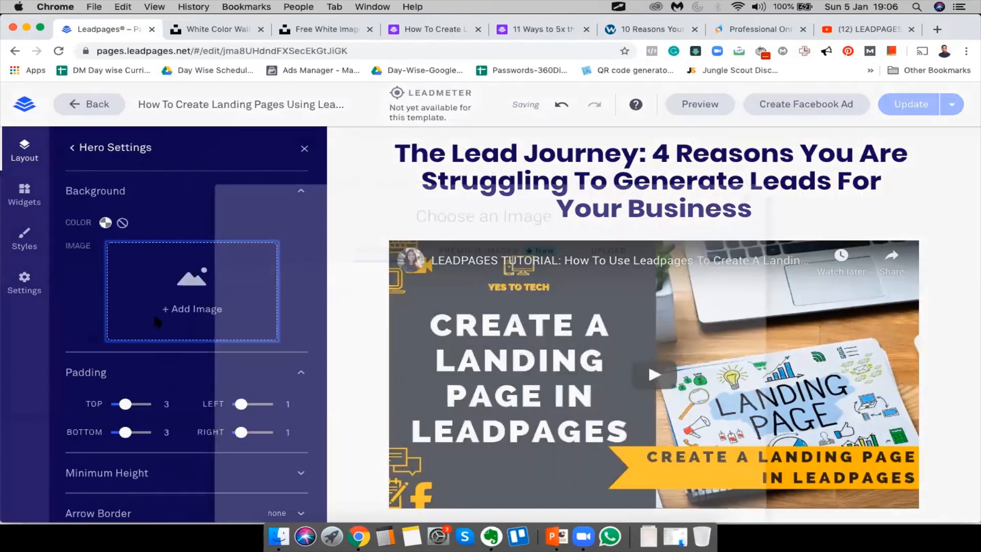
scroll(567, 323, "down", 1)
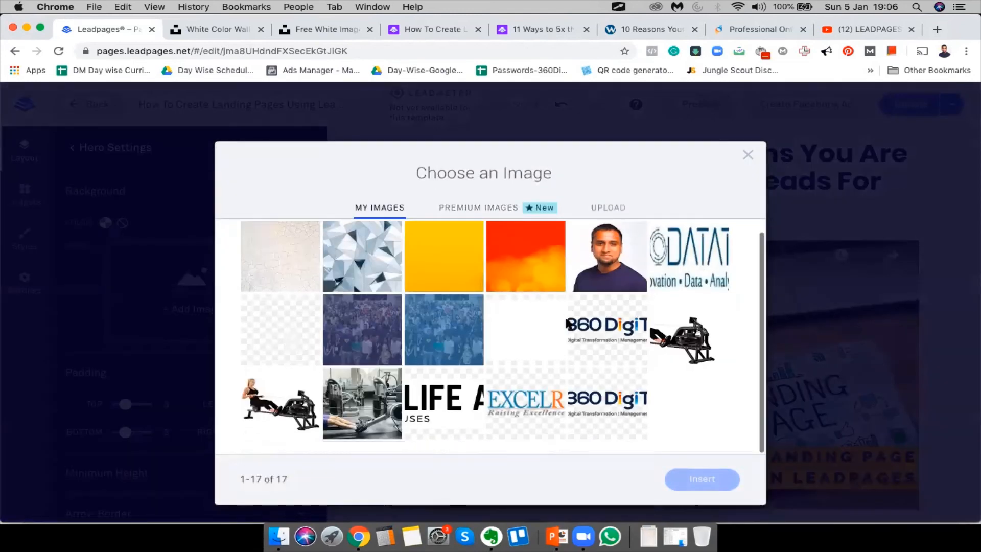
left_click(452, 206)
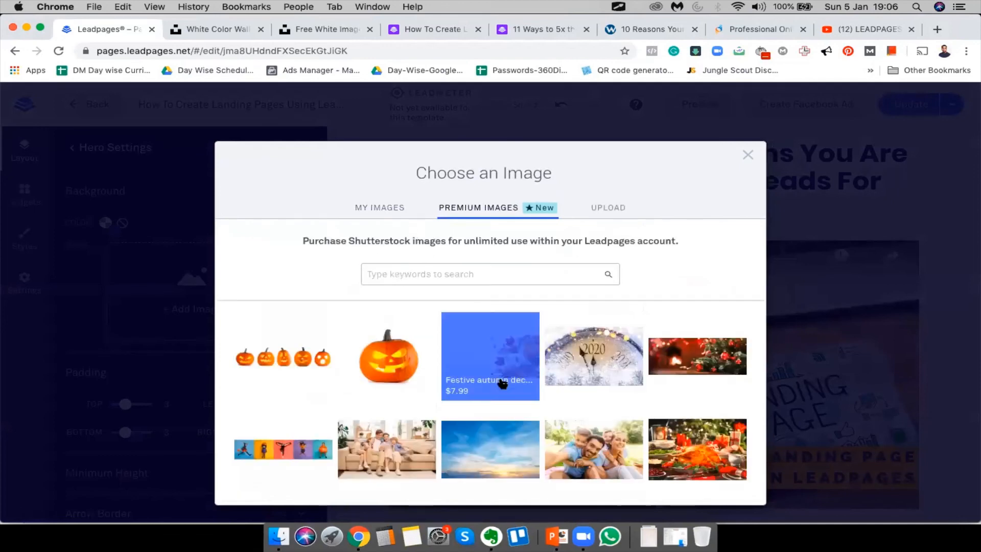
scroll(502, 383, "down", 2)
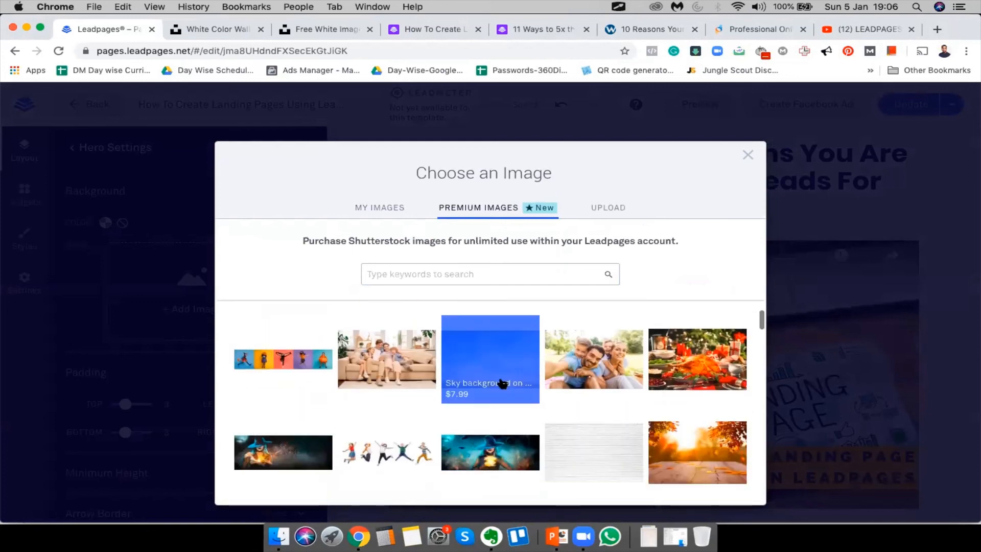
scroll(502, 384, "down", 4)
scroll(656, 433, "up", 3)
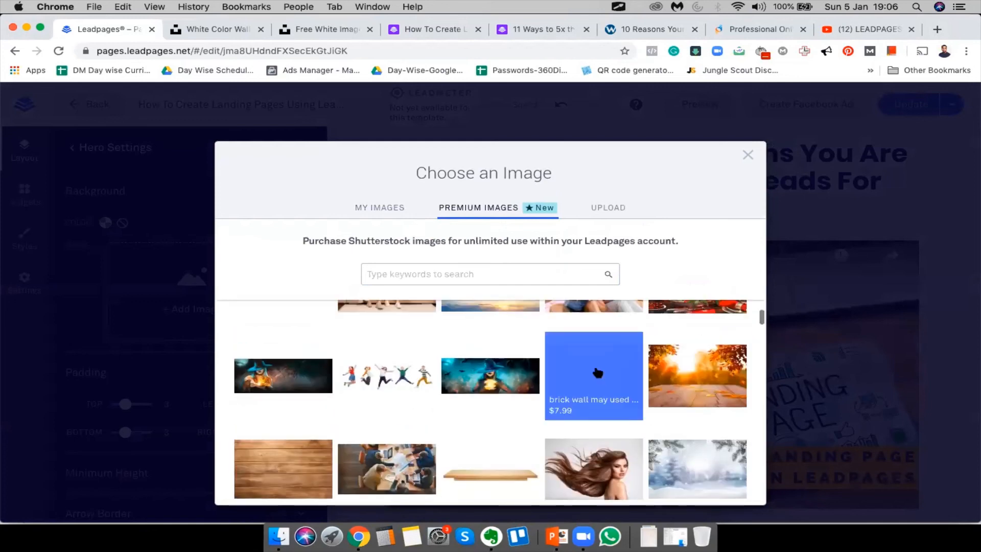
left_click(267, 32)
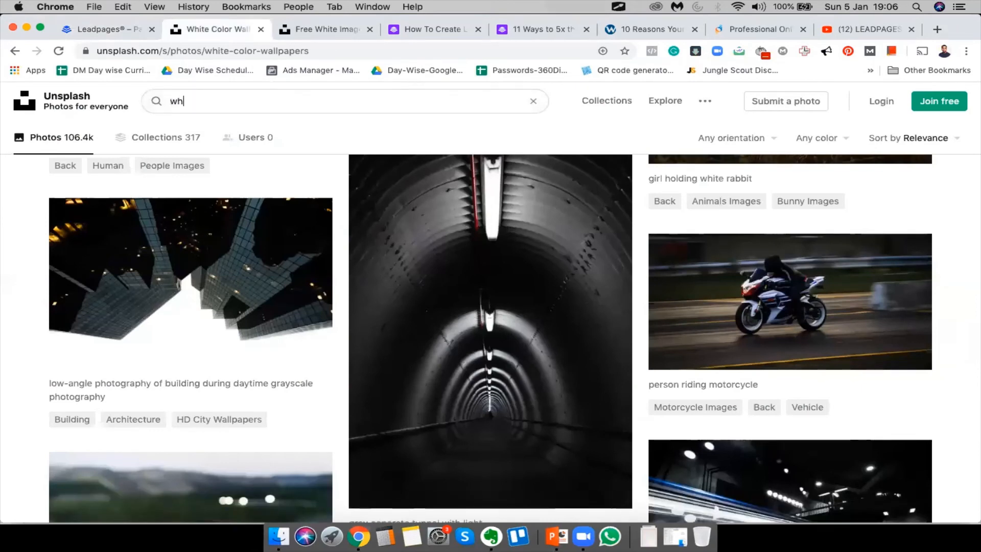
Search Unsplash for 'white' and open the plain grey photo's page in a new tab
key("Return")
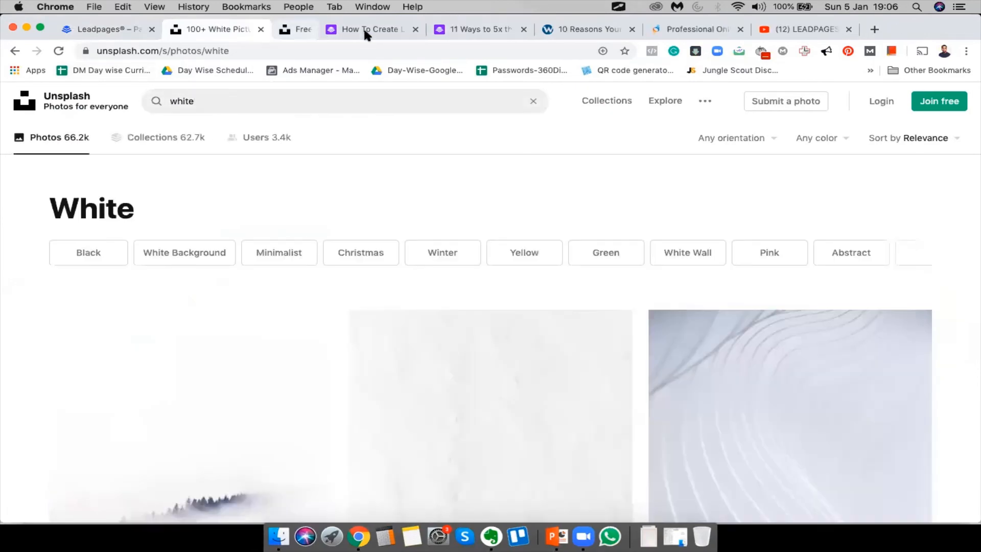
left_click(368, 29)
scroll(493, 244, "down", 5)
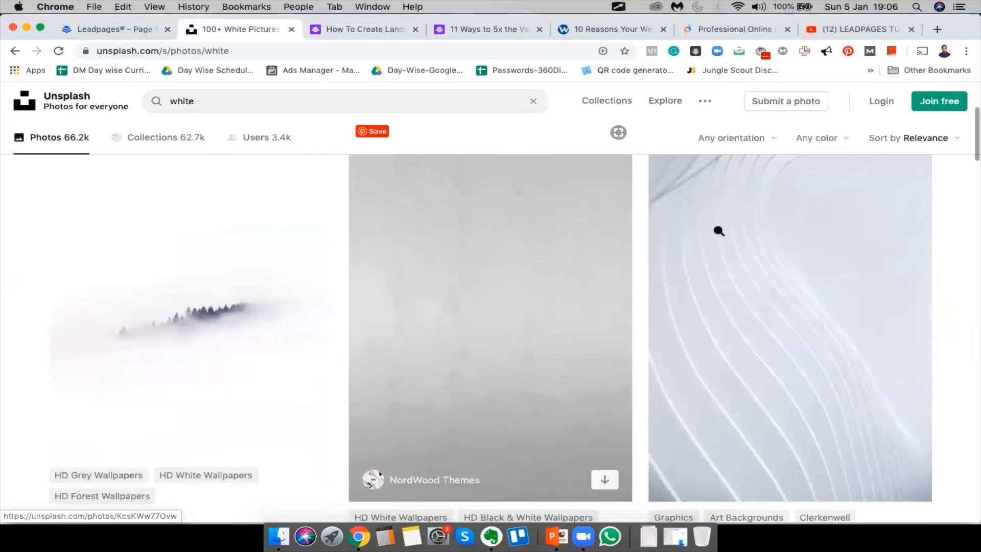
scroll(928, 256, "down", 10)
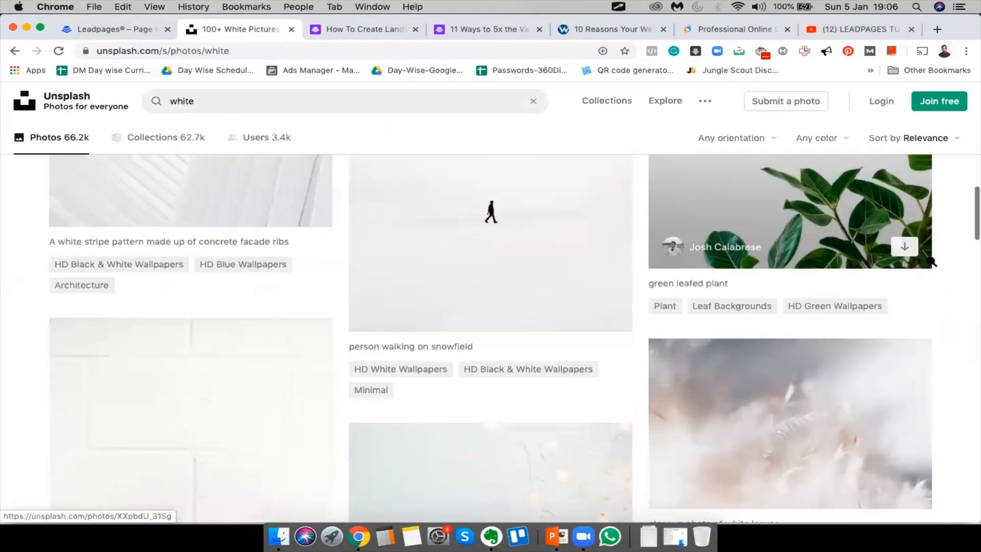
scroll(931, 261, "down", 10)
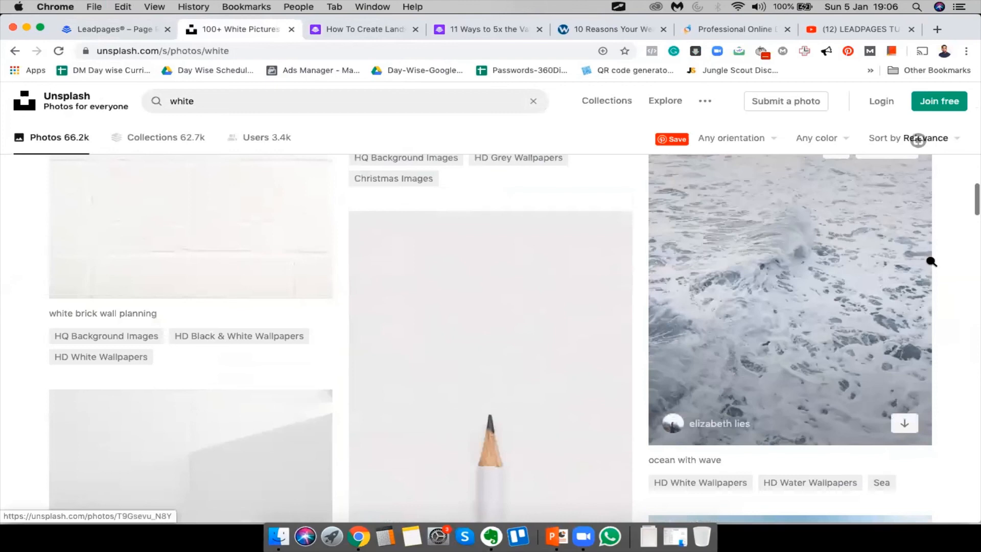
scroll(931, 261, "down", 5)
scroll(931, 261, "down", 15)
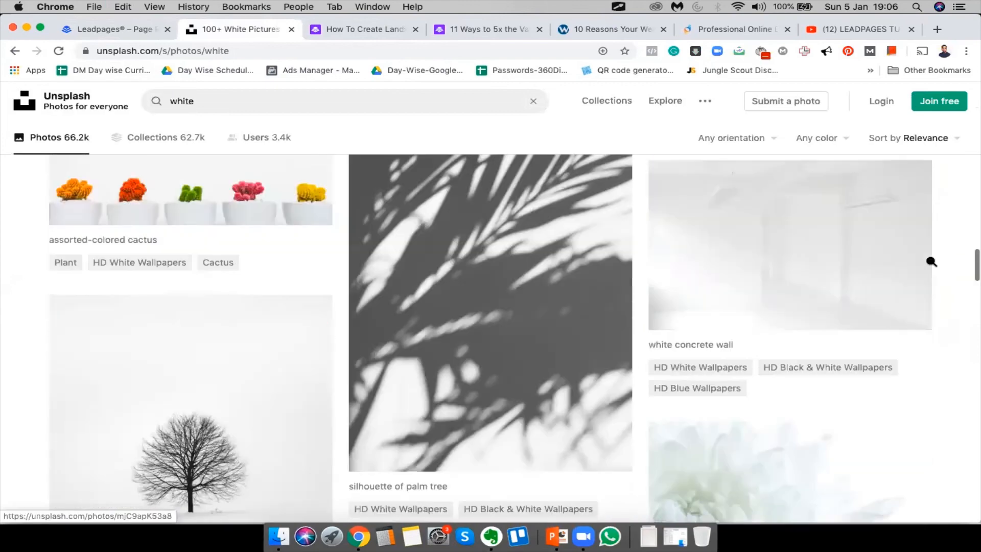
scroll(930, 261, "down", 15)
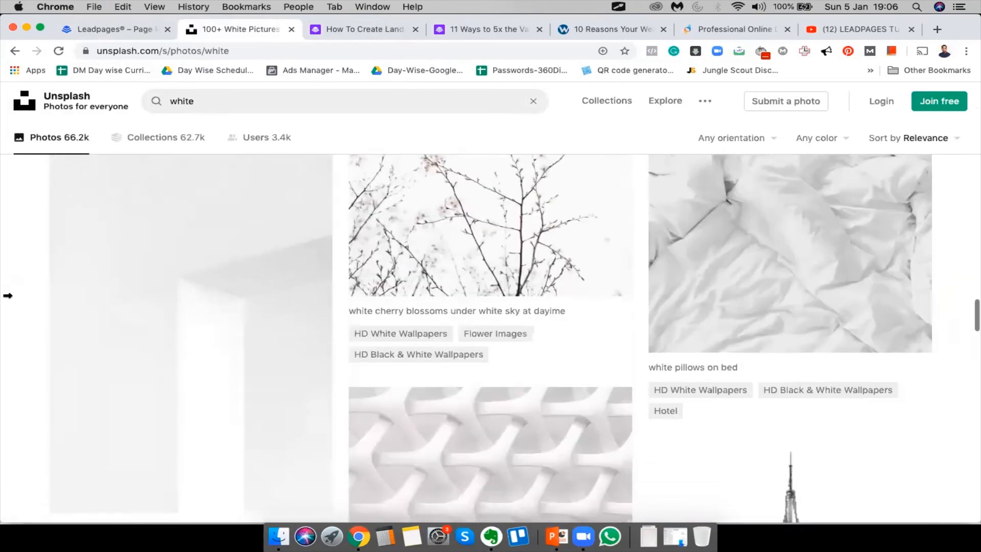
scroll(931, 261, "down", 10)
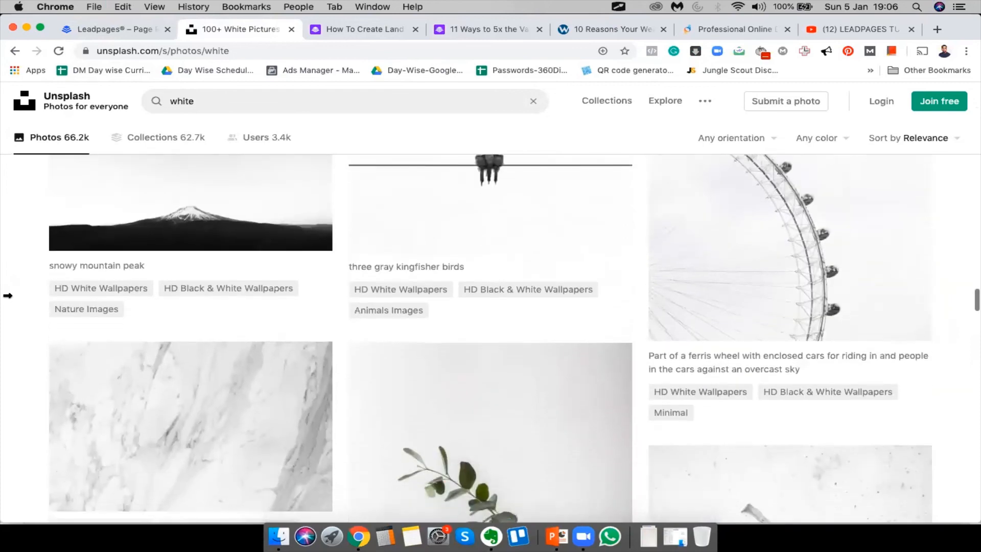
scroll(8, 295, "down", 15)
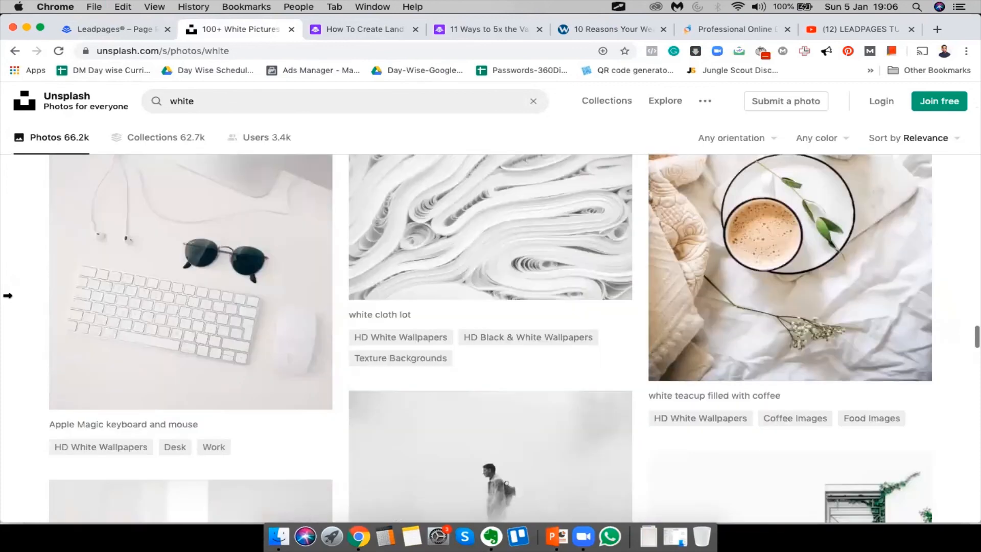
scroll(8, 296, "down", 3)
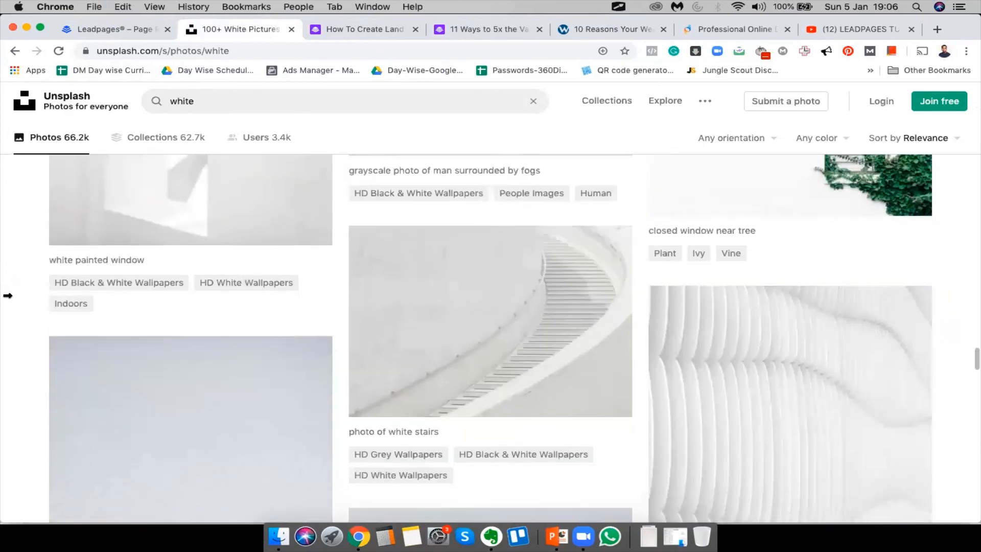
scroll(8, 295, "down", 4)
scroll(8, 295, "down", 6)
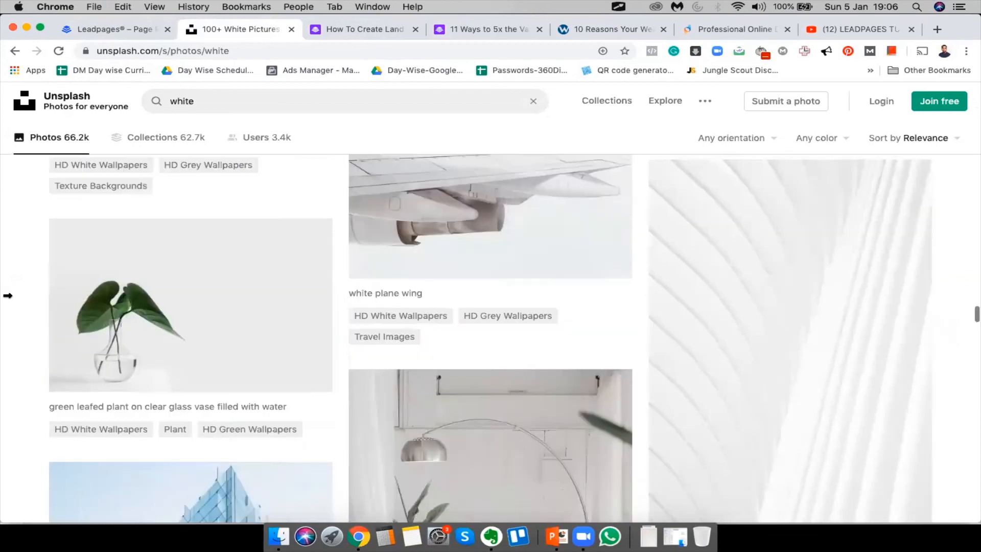
scroll(7, 295, "up", 6)
right_click(198, 282)
left_click(220, 287)
Go to the grey photo's page and start its free download
scroll(430, 342, "down", 15)
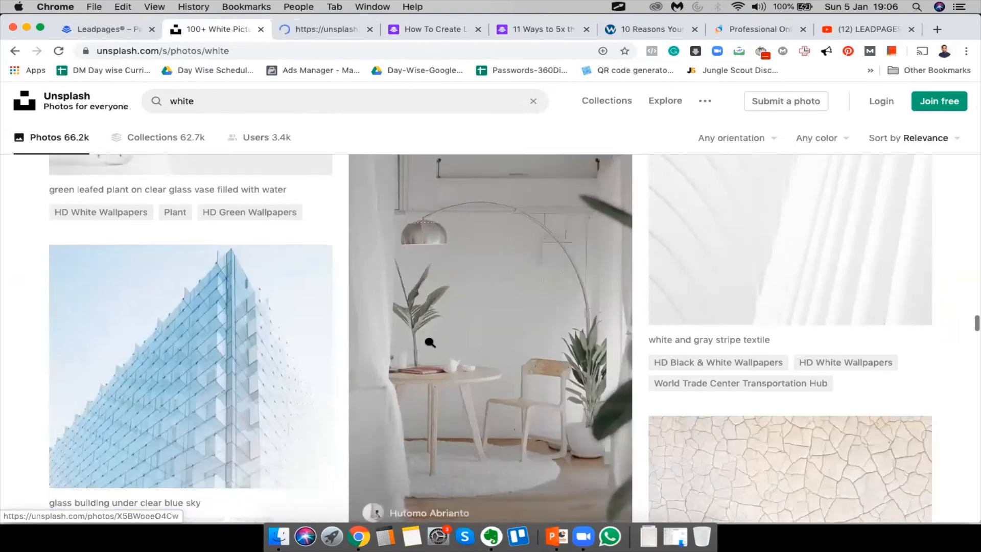
scroll(430, 342, "down", 15)
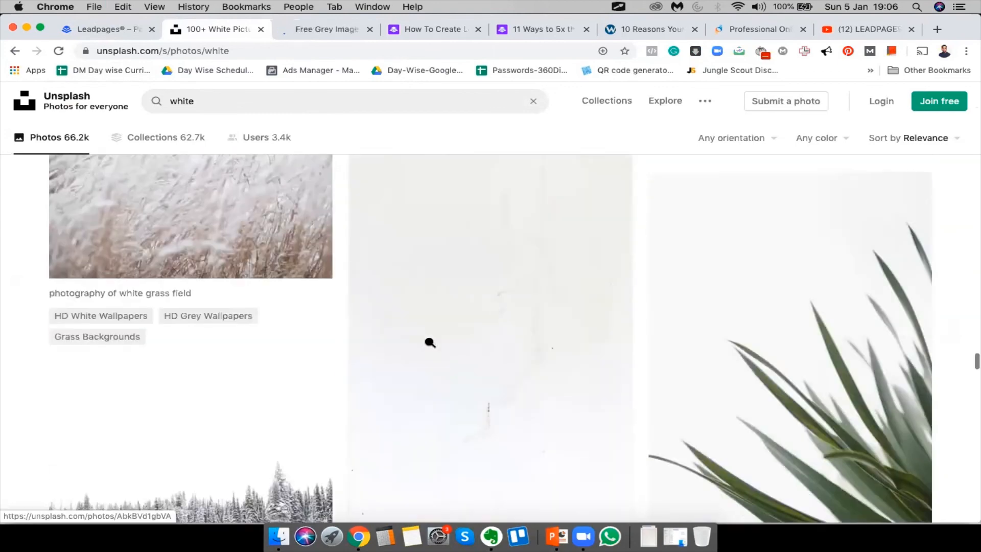
scroll(429, 342, "down", 10)
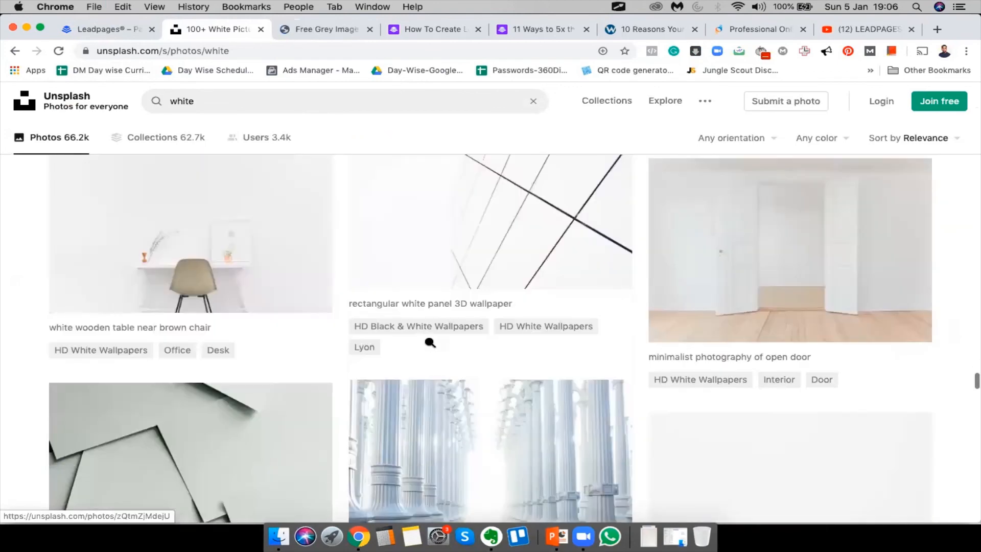
scroll(429, 342, "down", 10)
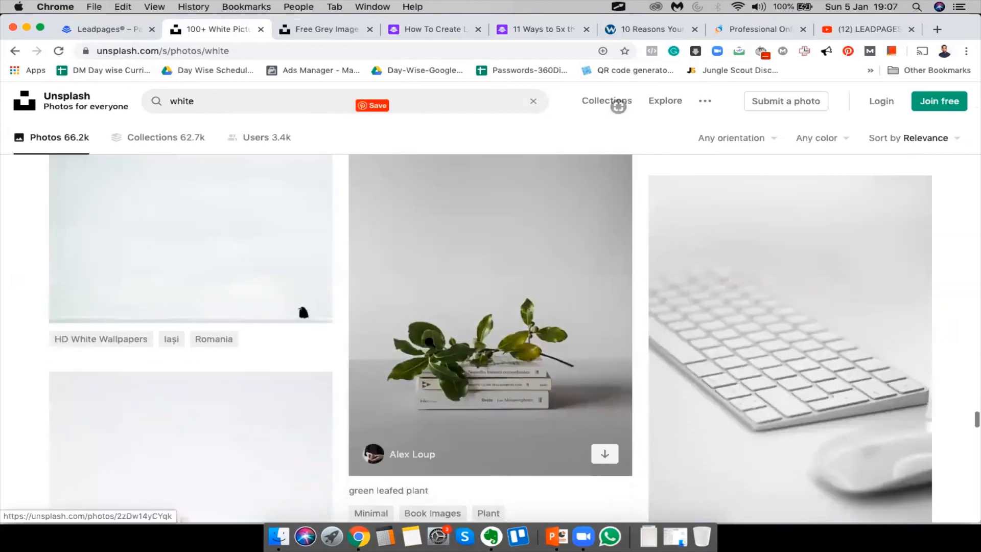
scroll(579, 432, "up", 3)
scroll(621, 419, "down", 8)
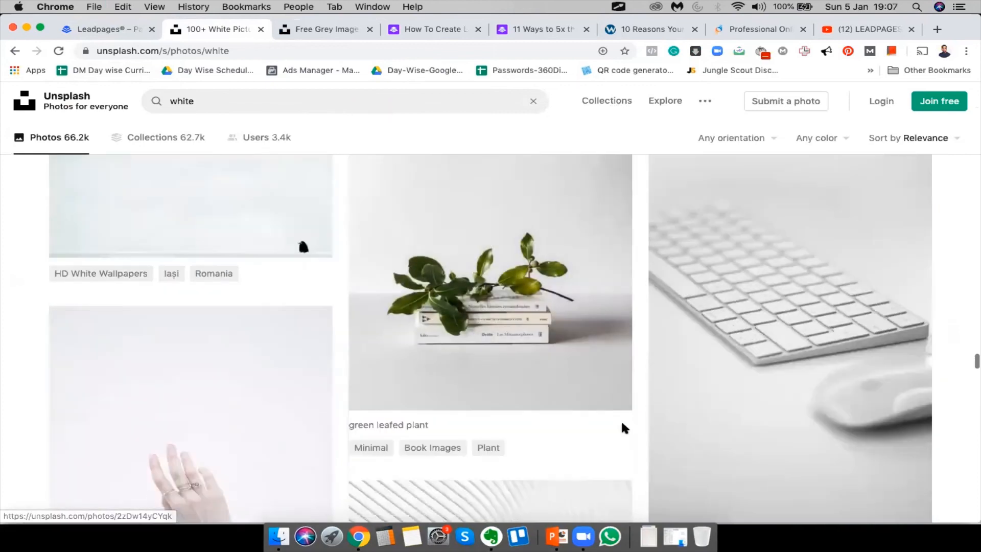
scroll(623, 426, "down", 15)
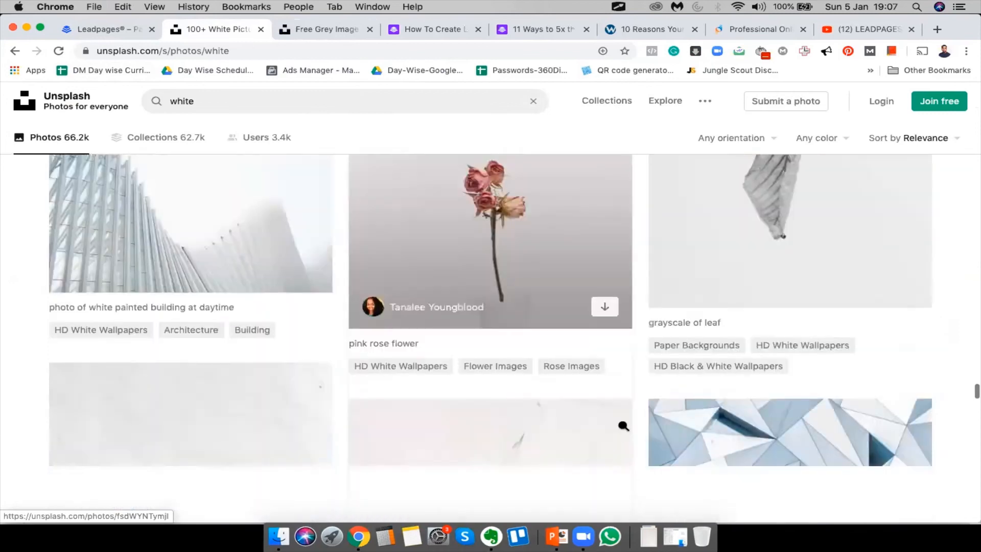
scroll(623, 426, "down", 5)
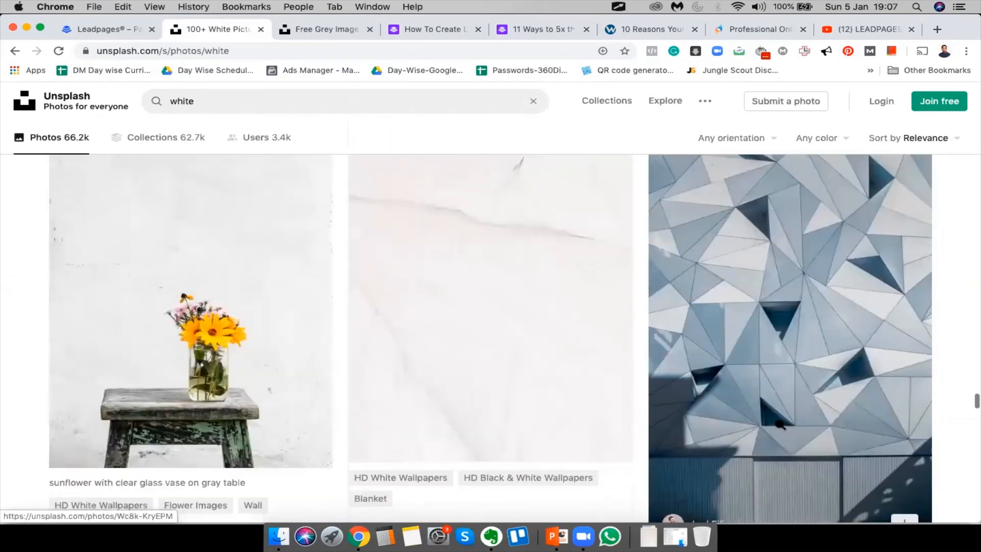
scroll(779, 424, "down", 8)
scroll(779, 424, "down", 5)
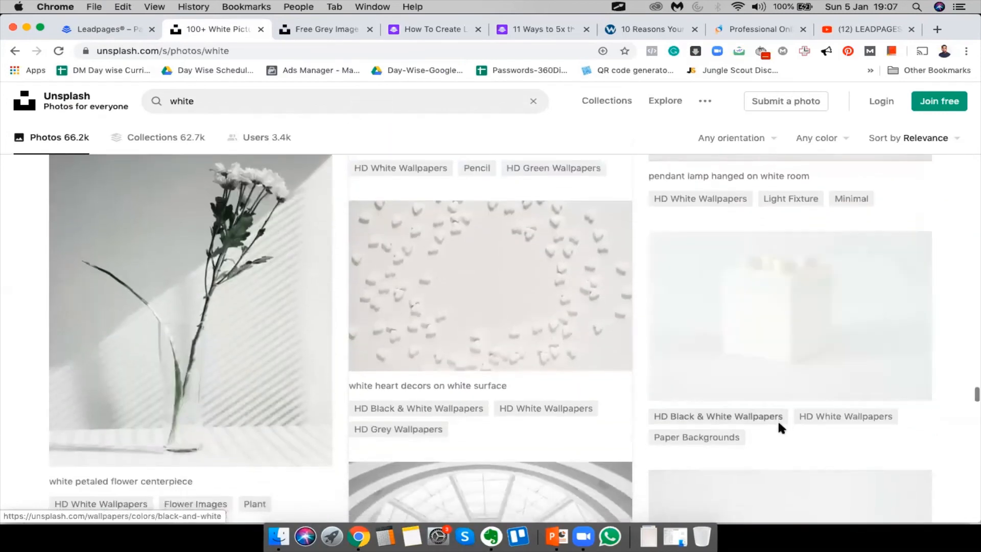
scroll(778, 424, "down", 10)
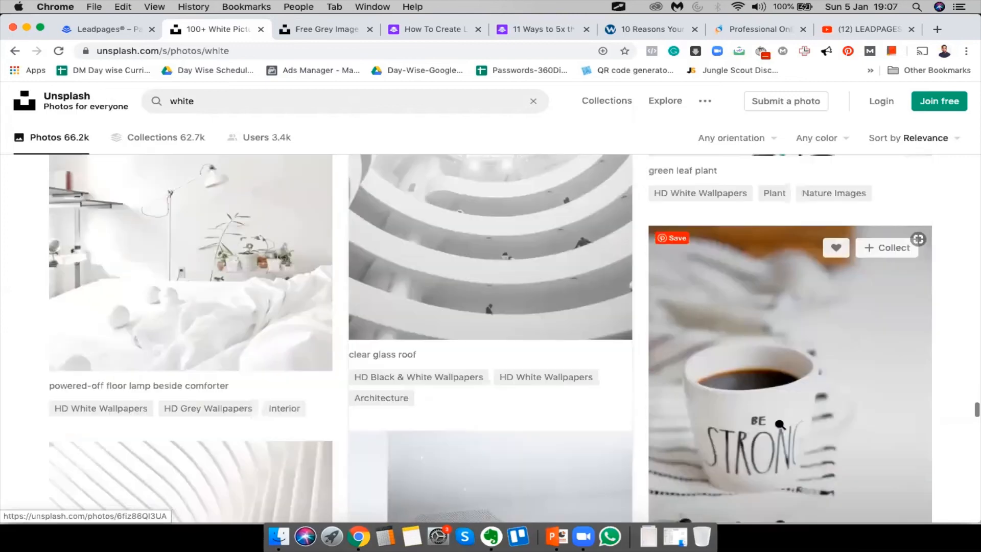
scroll(779, 427, "down", 10)
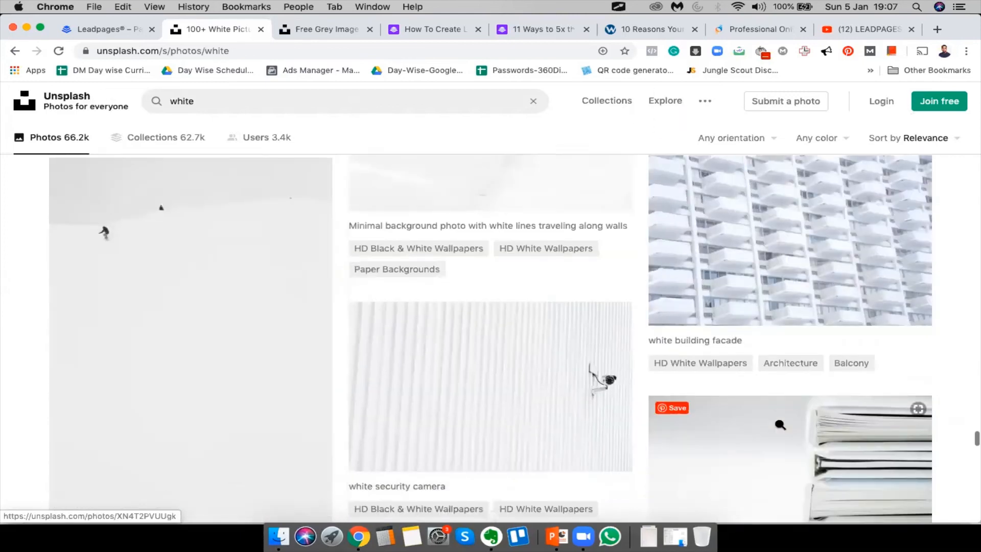
scroll(780, 424, "down", 10)
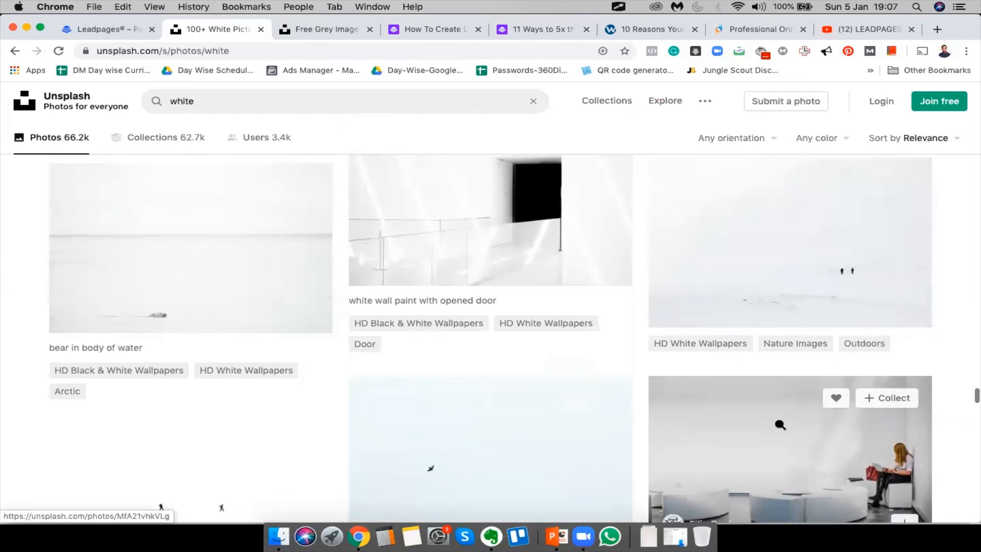
scroll(779, 424, "down", 5)
scroll(780, 424, "down", 15)
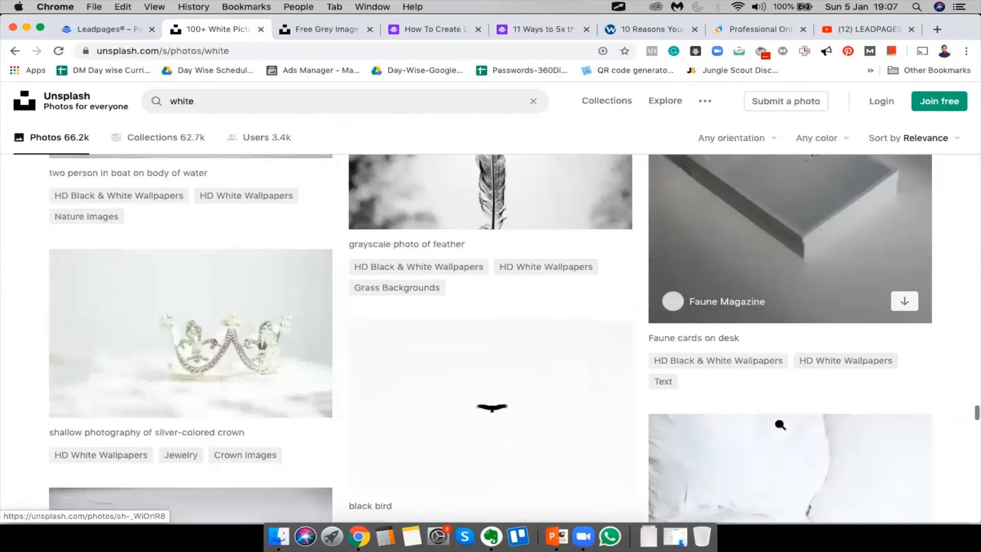
scroll(780, 424, "down", 10)
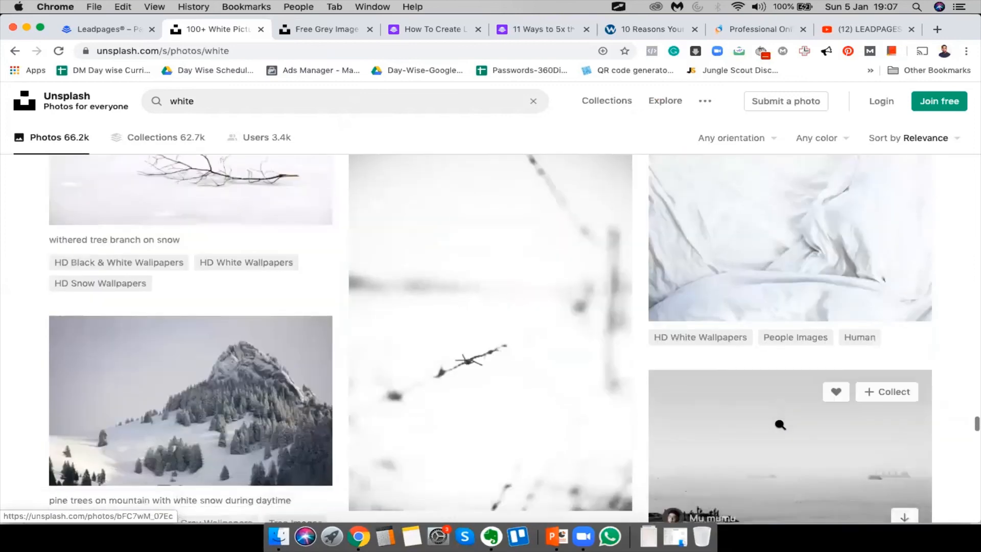
scroll(779, 424, "down", 8)
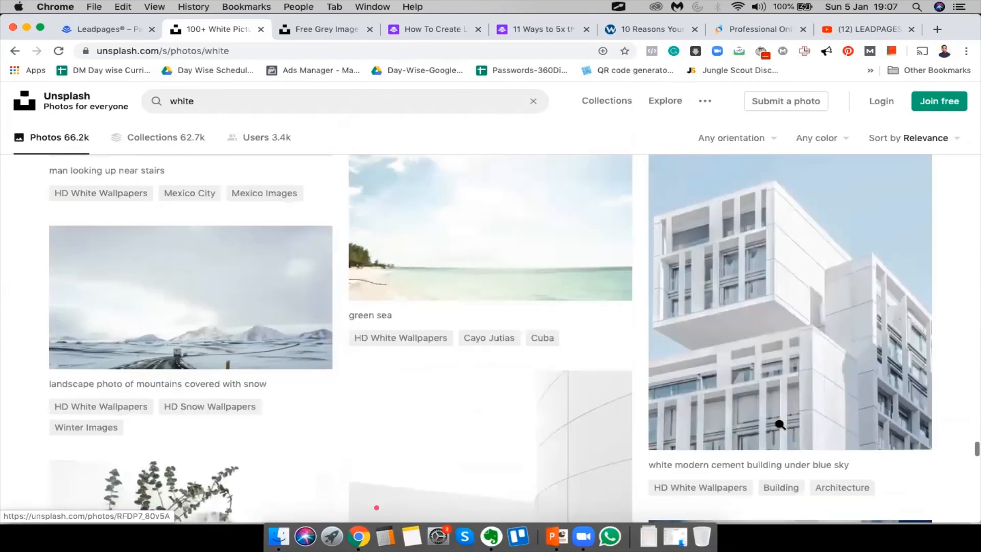
scroll(779, 425, "up", 2)
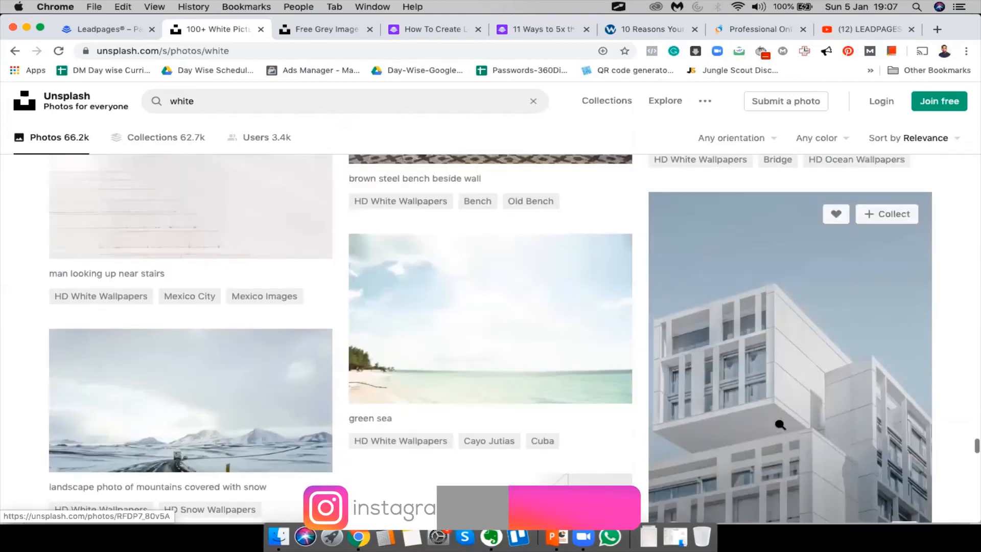
scroll(780, 424, "down", 8)
scroll(780, 425, "down", 8)
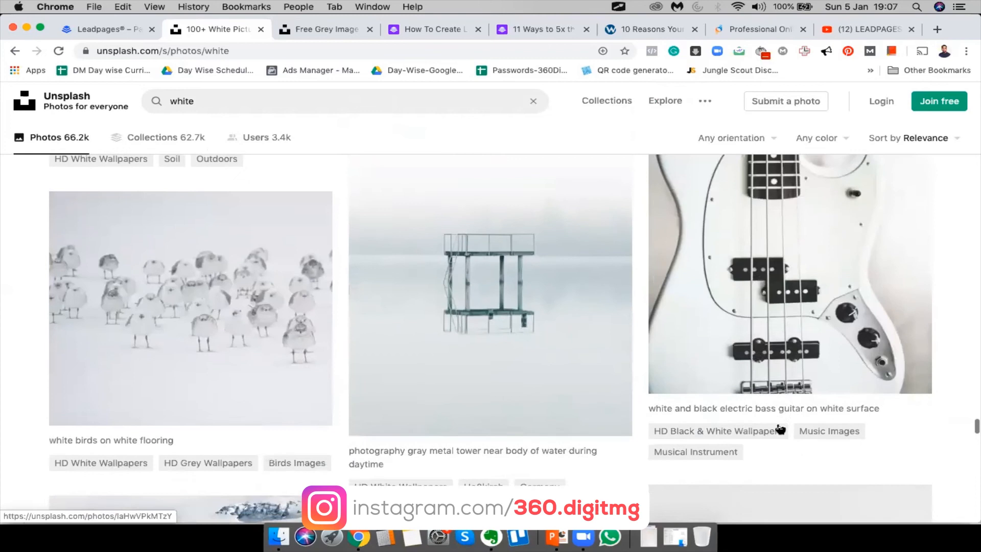
scroll(780, 425, "up", 8)
scroll(780, 425, "down", 4)
scroll(779, 424, "down", 10)
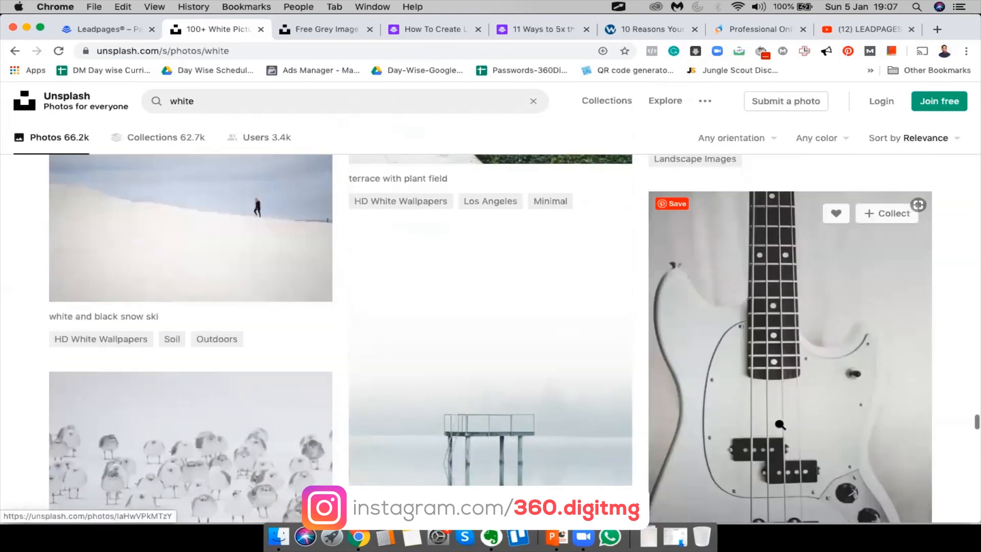
scroll(779, 424, "down", 12)
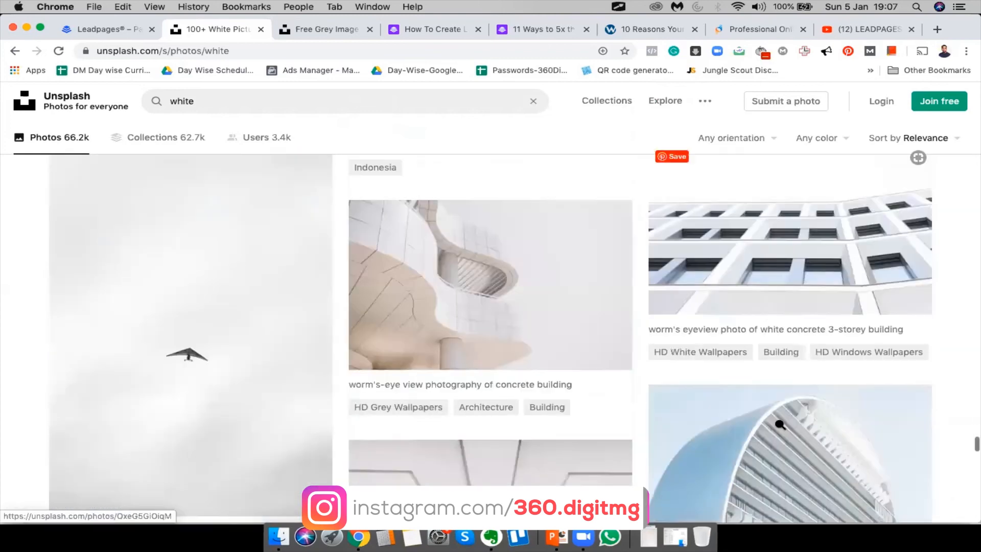
scroll(780, 425, "down", 5)
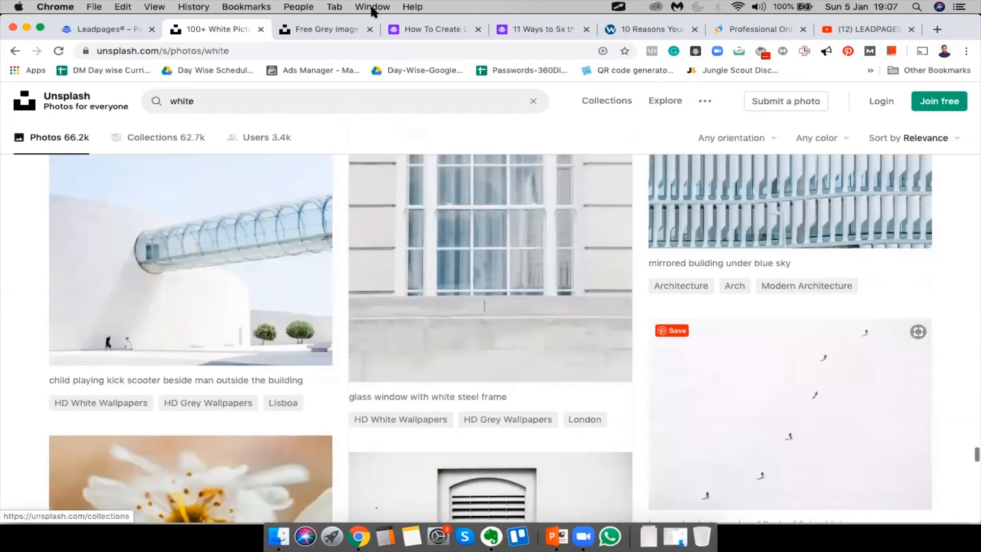
left_click(324, 29)
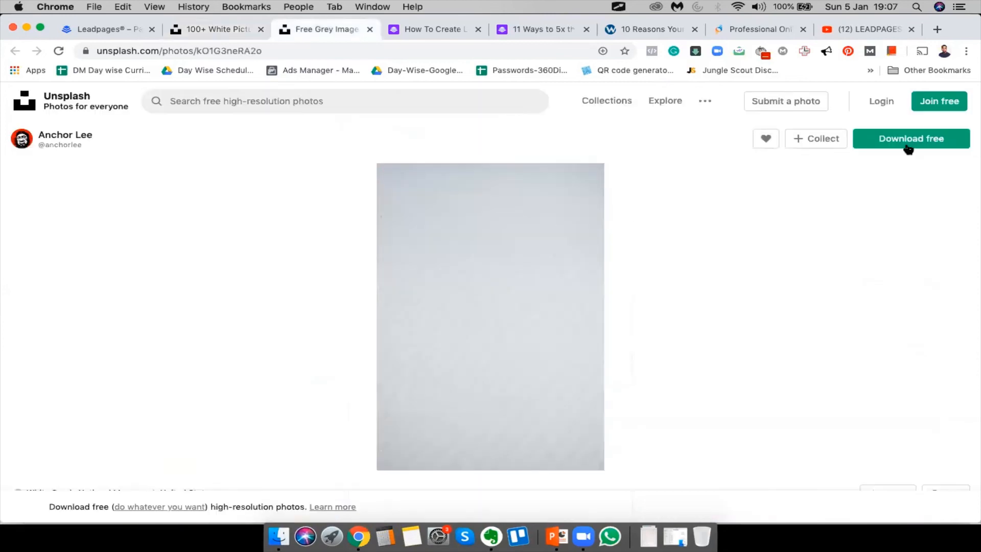
left_click(908, 145)
Upload the downloaded grey Unsplash photo and set it as the Hero section's background image
left_click(83, 31)
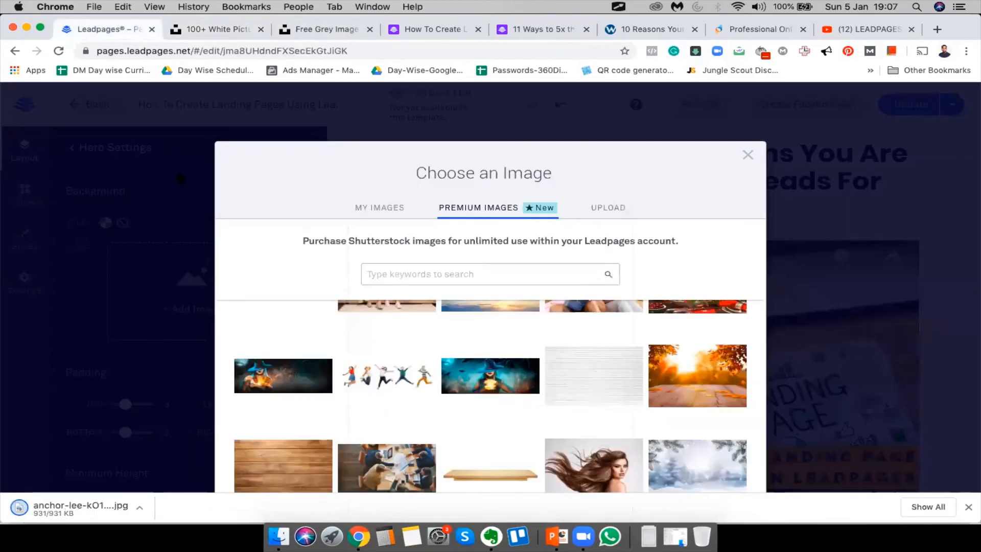
left_click(603, 205)
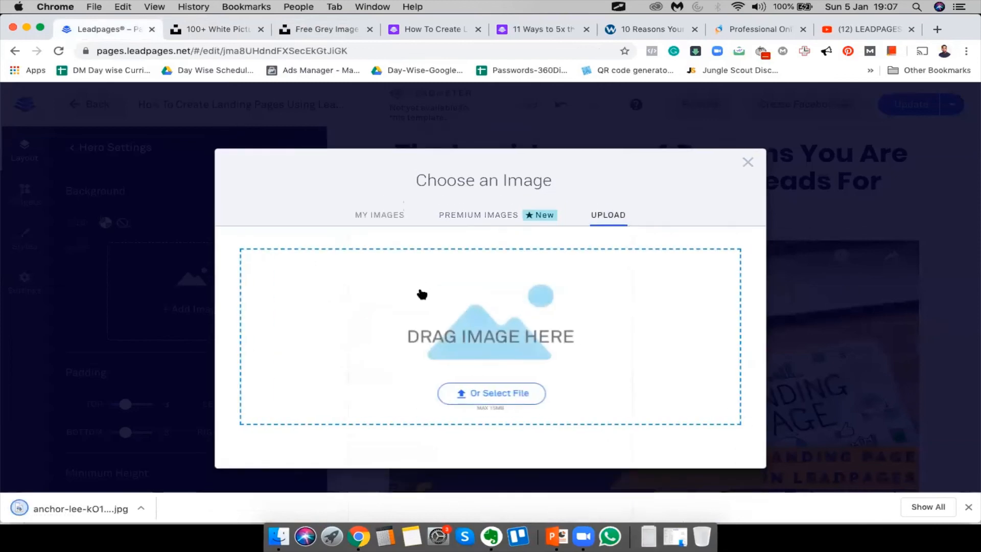
left_click(472, 327)
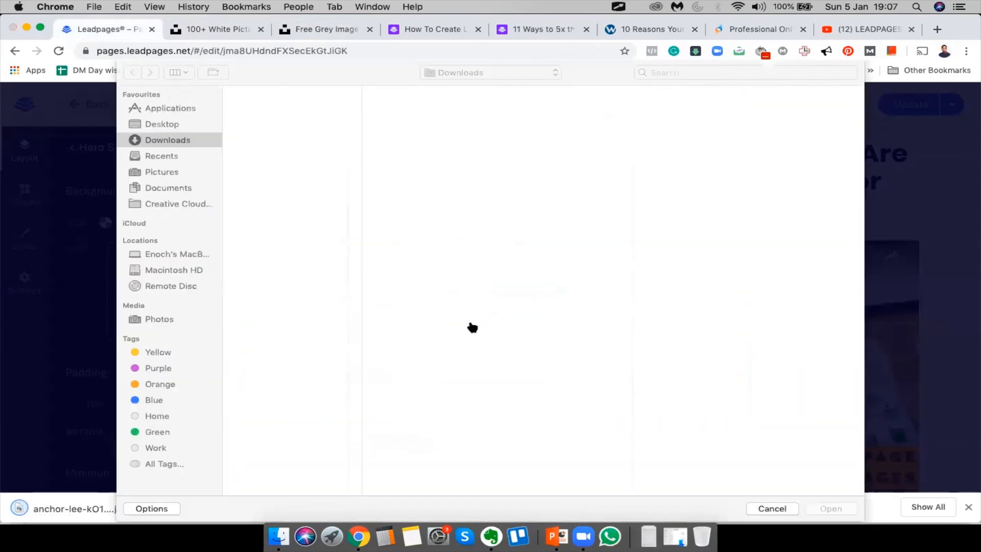
left_click(276, 109)
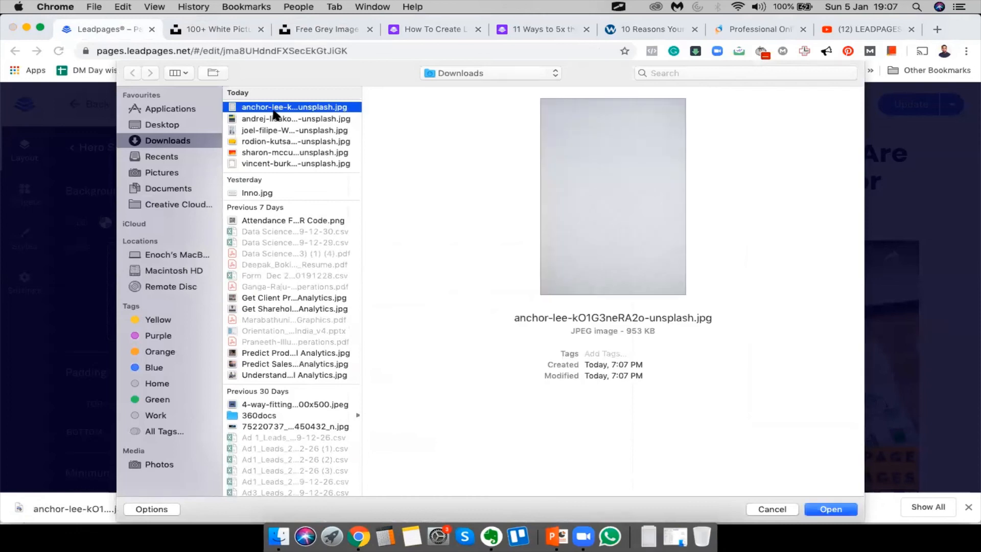
double_click(273, 109)
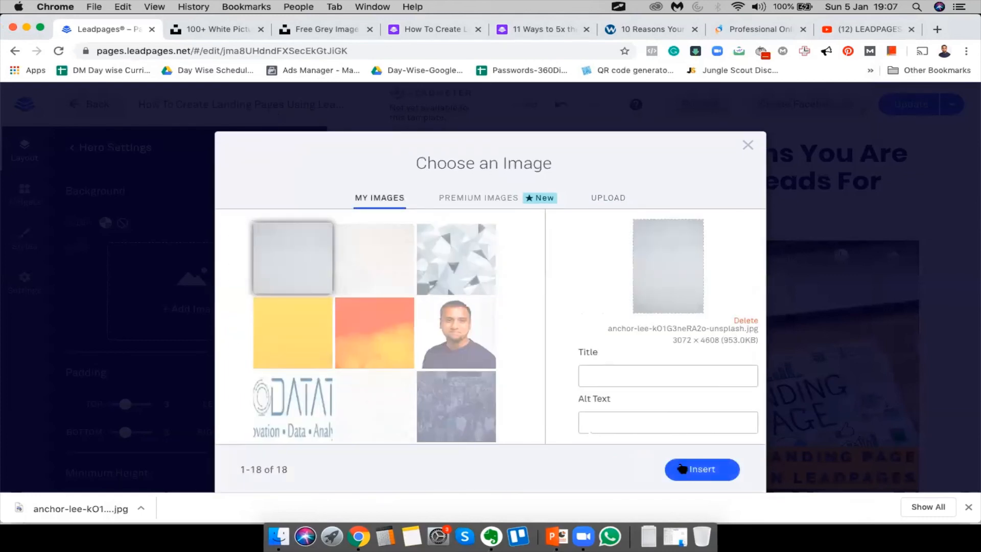
left_click(702, 469)
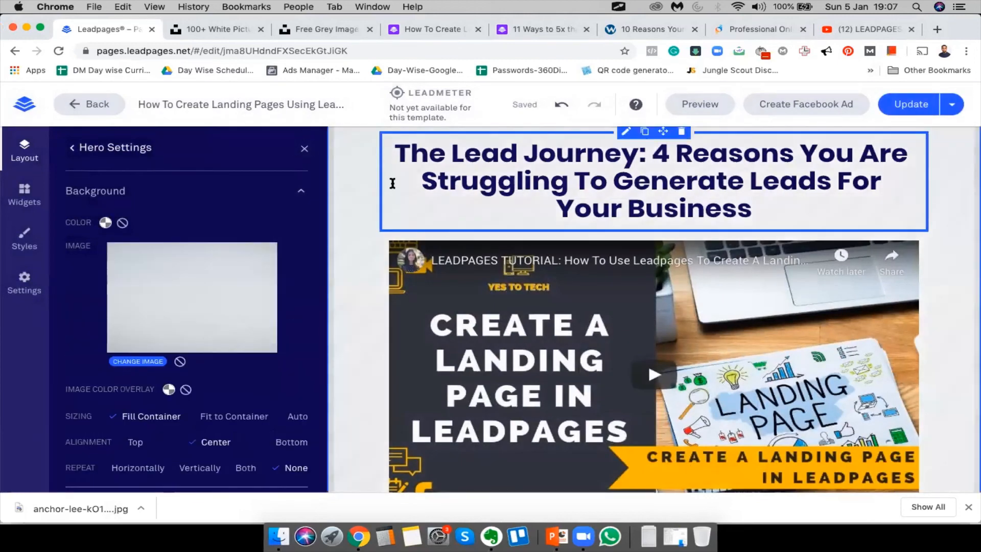
scroll(460, 204, "up", 4)
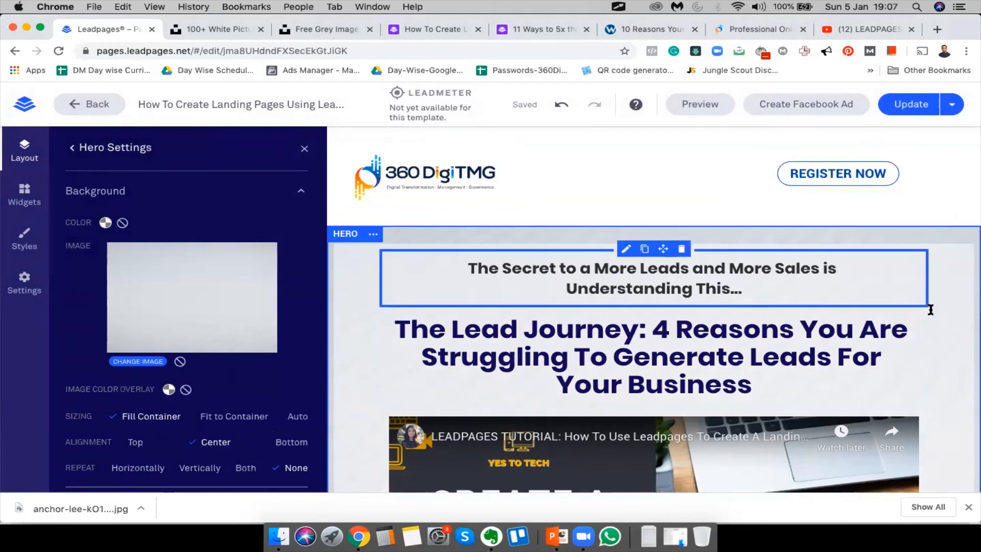
scroll(928, 309, "down", 12)
scroll(897, 291, "up", 6)
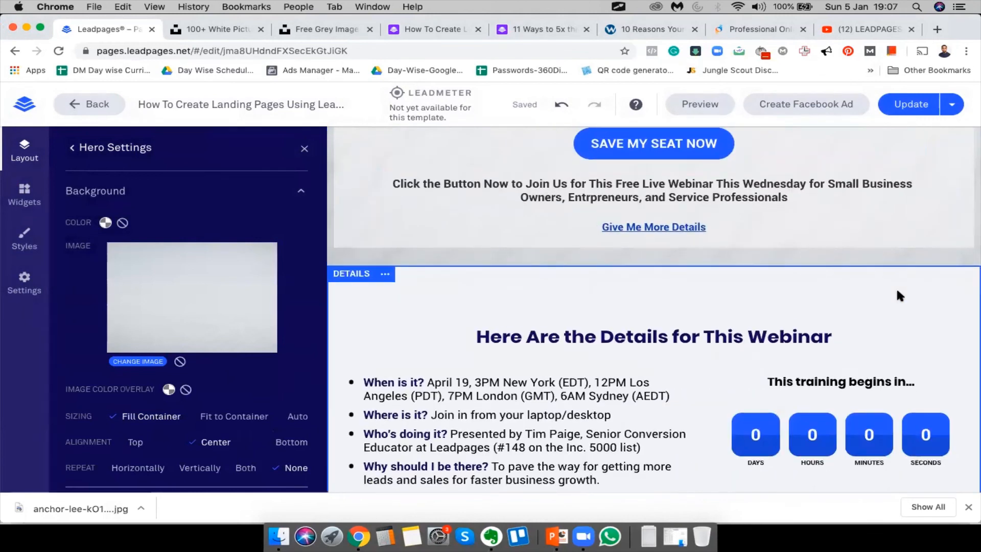
scroll(897, 292, "down", 9)
scroll(896, 287, "down", 9)
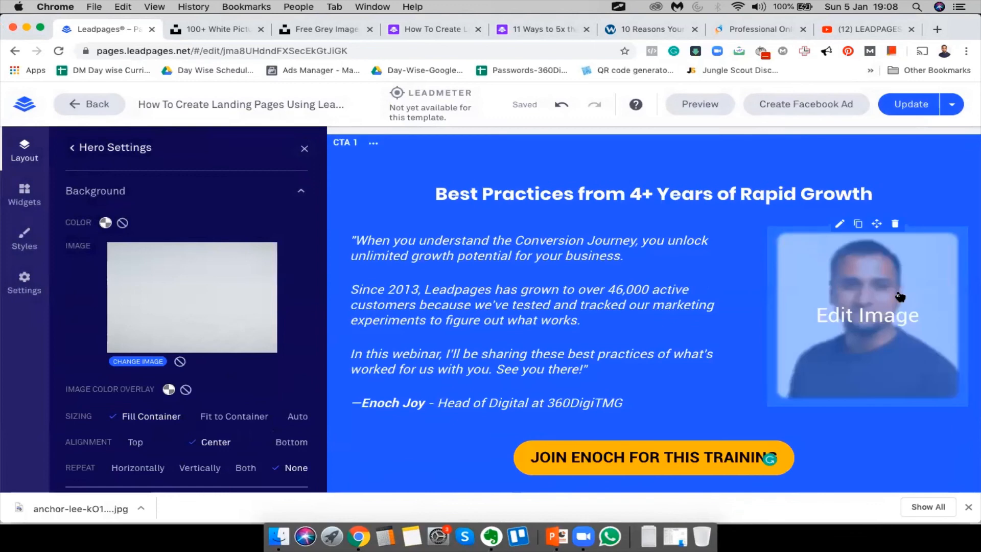
scroll(818, 405, "up", 20)
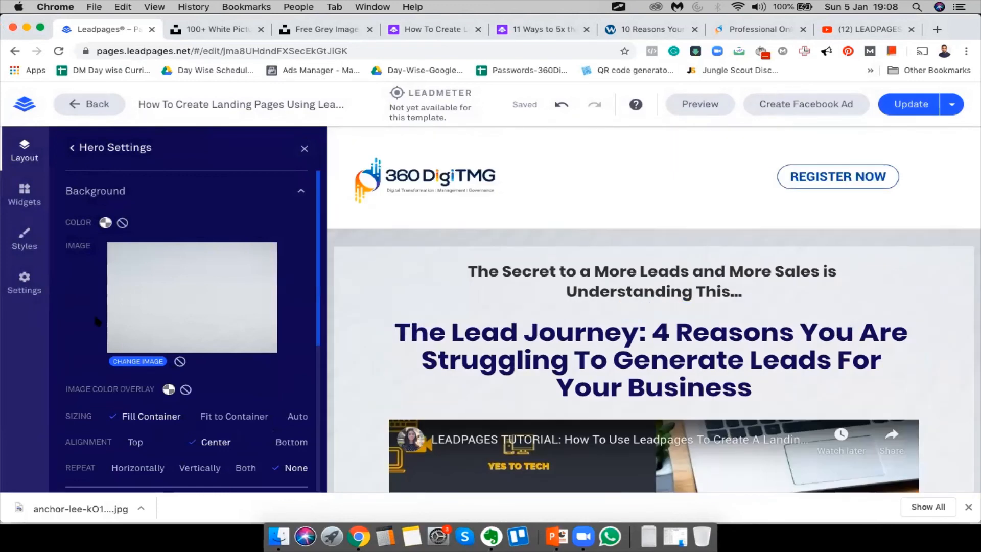
Open the Hero section's Background settings and remove its background image
left_click(73, 148)
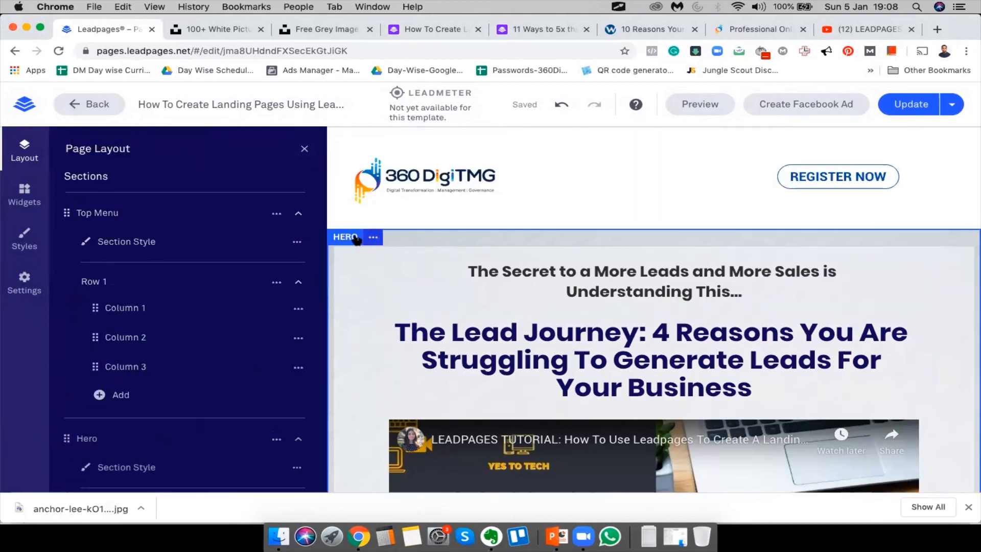
left_click(356, 240)
scroll(178, 327, "down", 5)
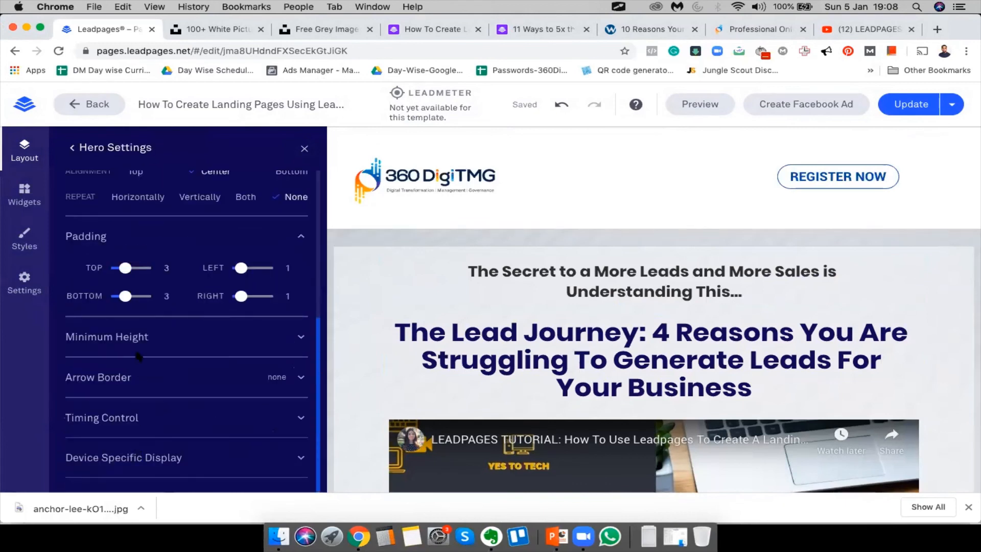
scroll(139, 356, "up", 5)
left_click(301, 192)
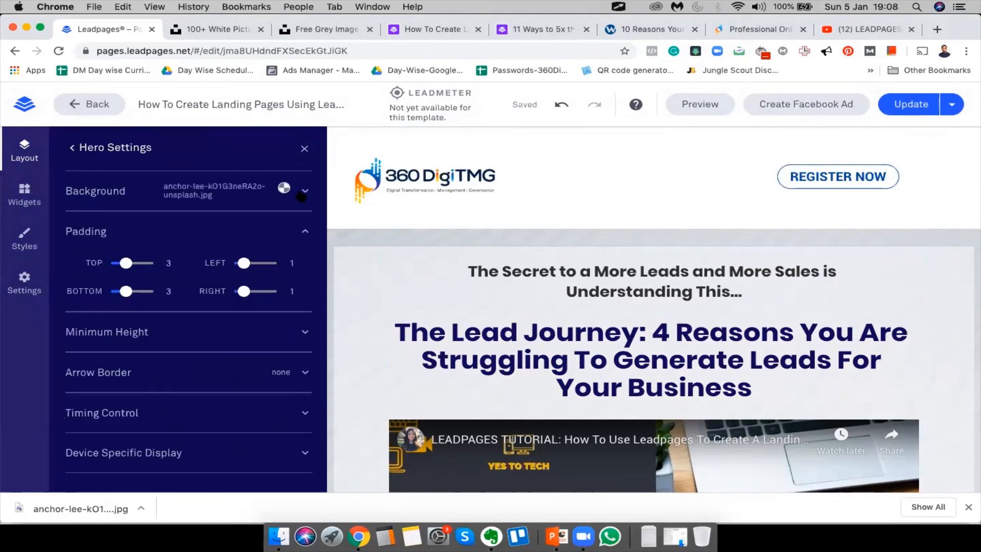
left_click(305, 193)
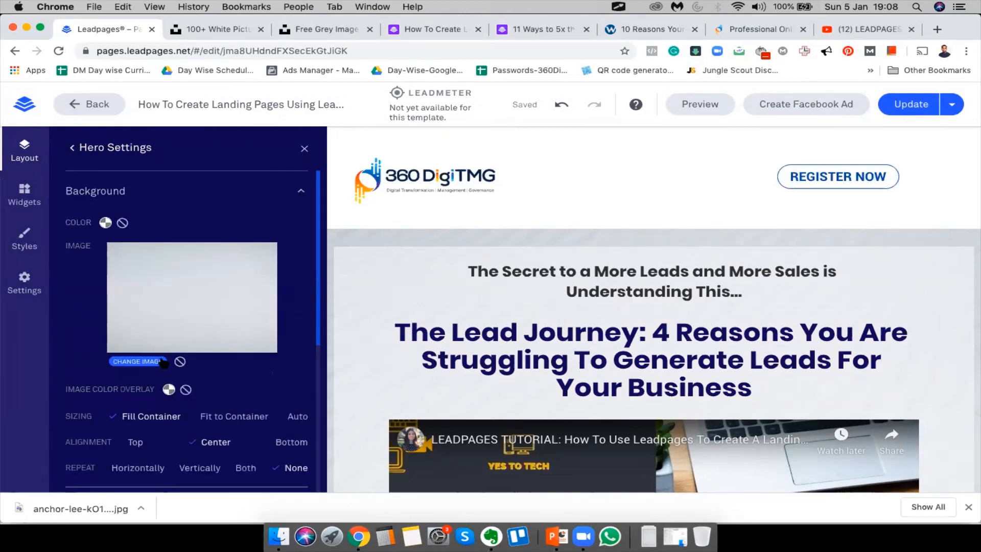
left_click(180, 362)
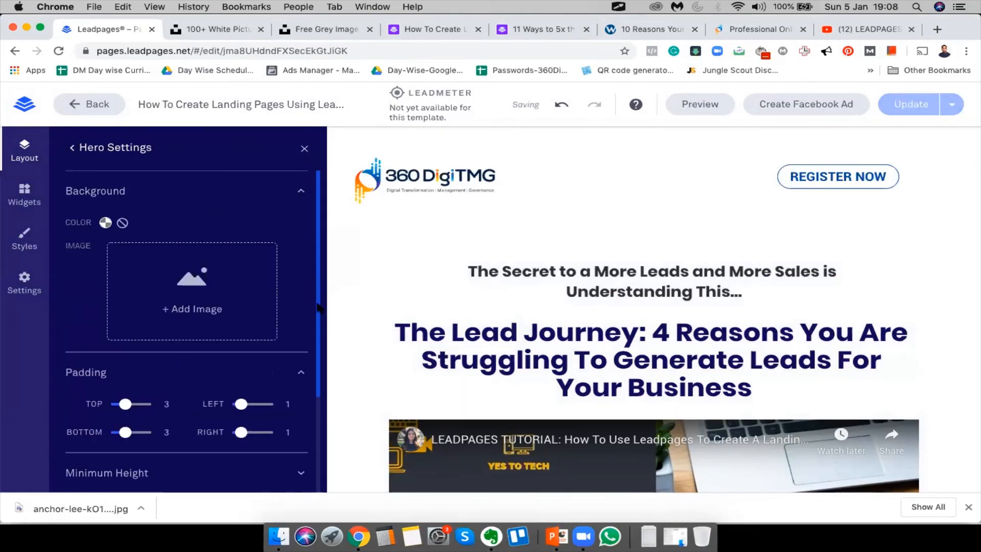
scroll(206, 310, "down", 1)
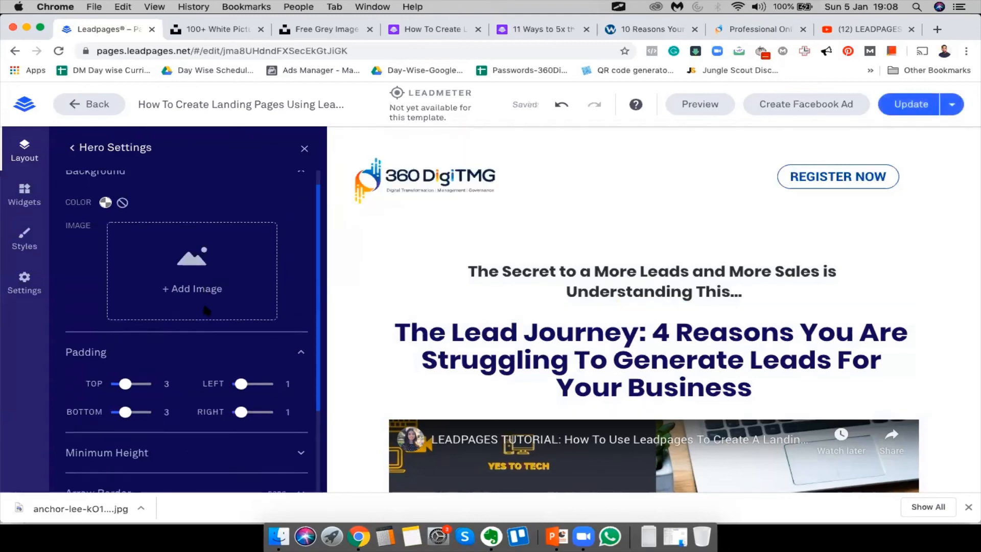
scroll(206, 310, "down", 3)
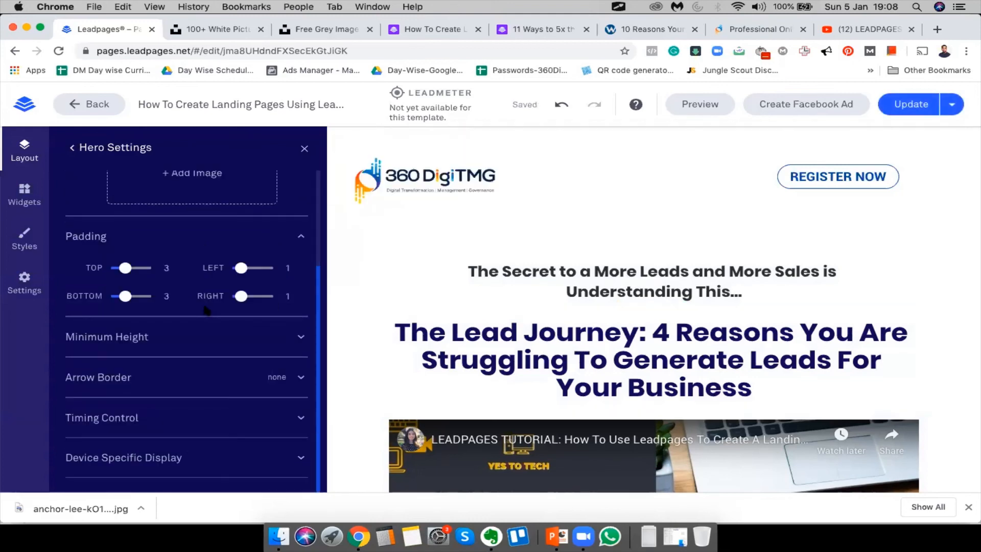
Look through the page Styles and Widgets panels, then return to the Hero settings
left_click(23, 238)
left_click(23, 200)
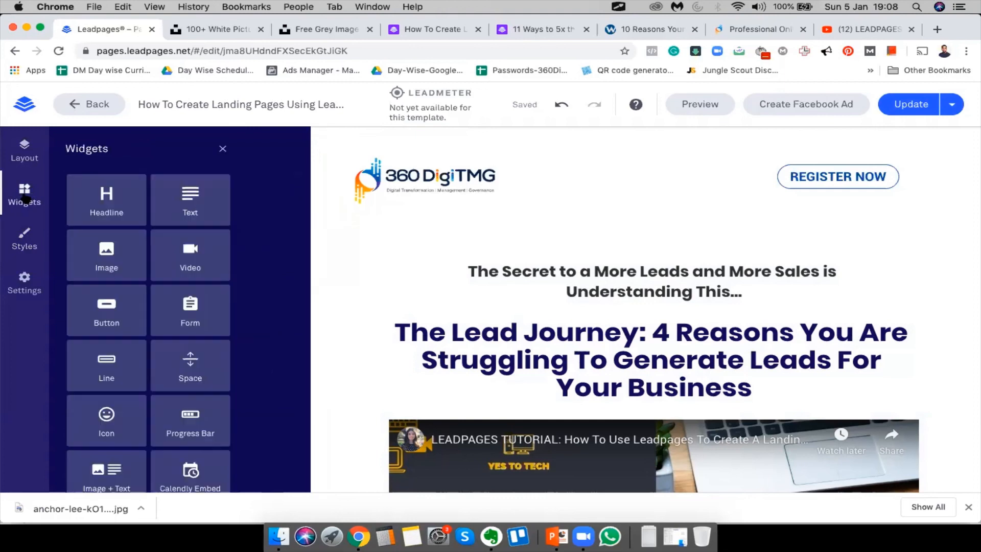
left_click(21, 152)
scroll(222, 203, "up", 5)
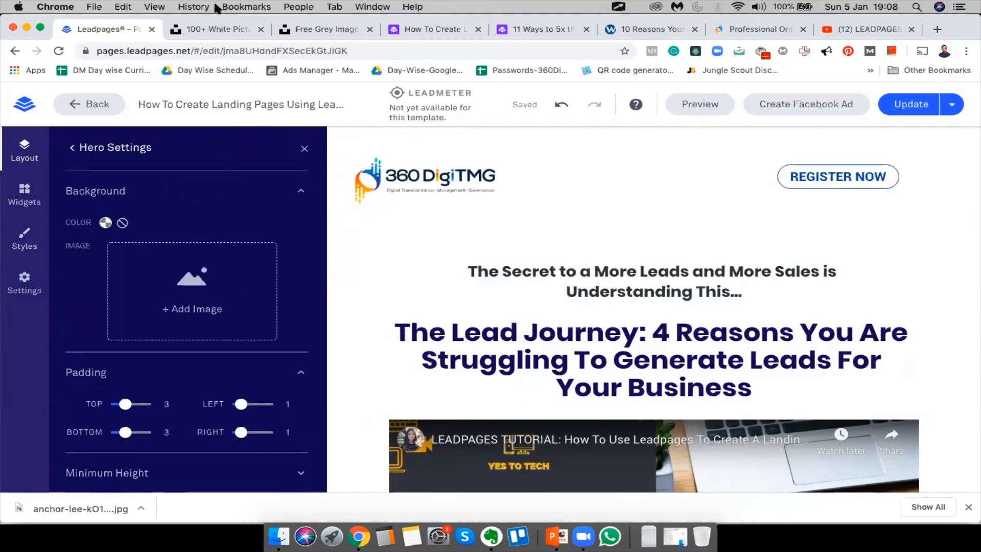
Search Google for 'leadpages background image' and browse the image results
left_click(217, 28)
left_click(252, 51)
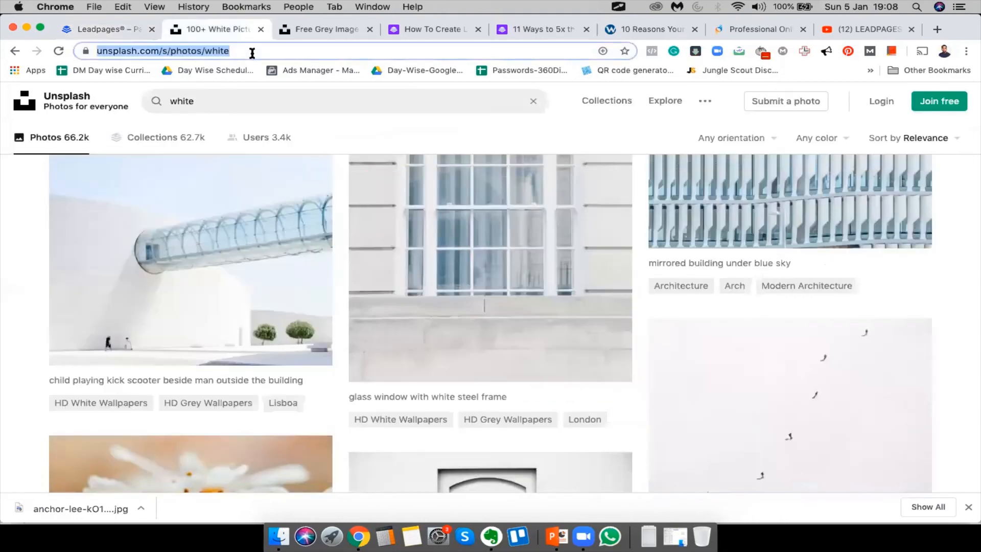
type("leadpages backg")
type("round image")
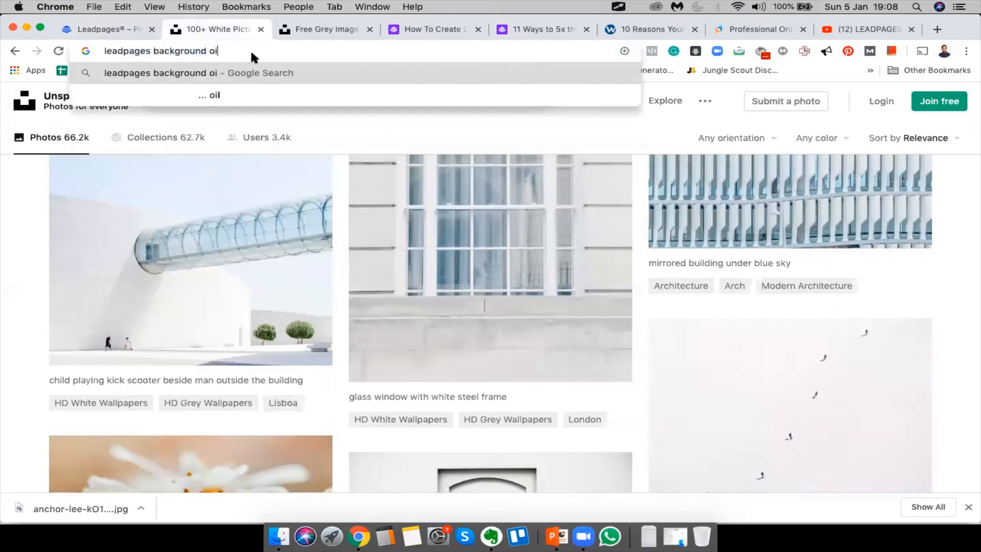
key("Return")
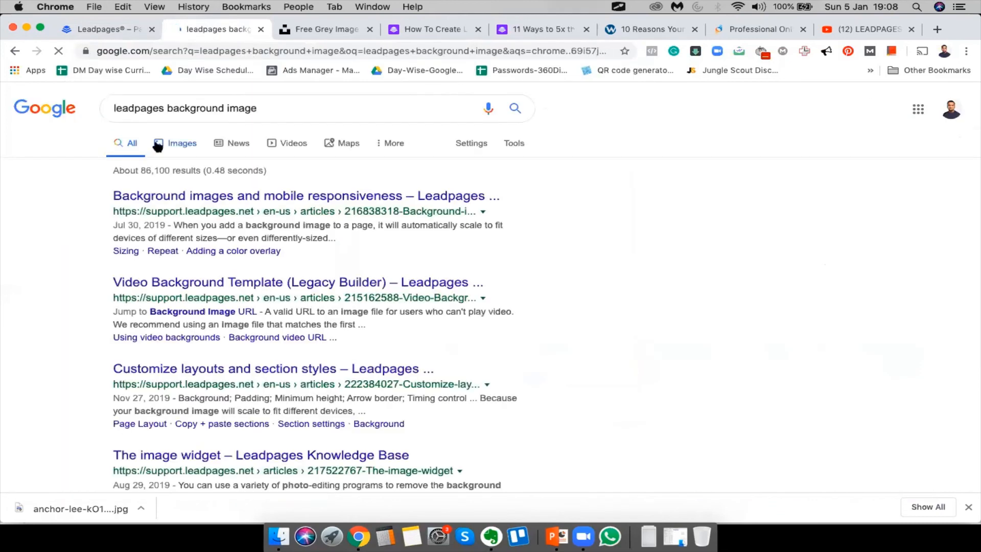
left_click(157, 145)
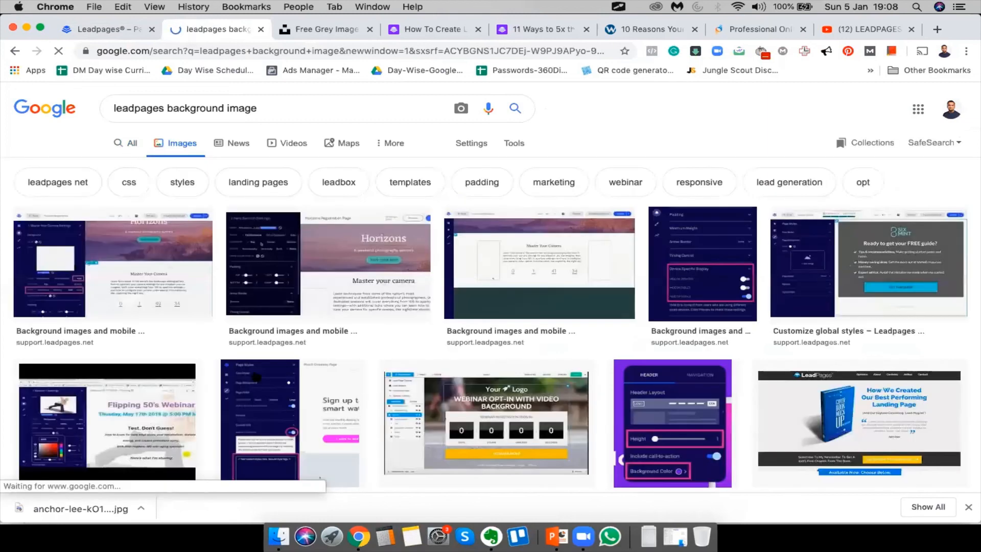
scroll(560, 400, "down", 10)
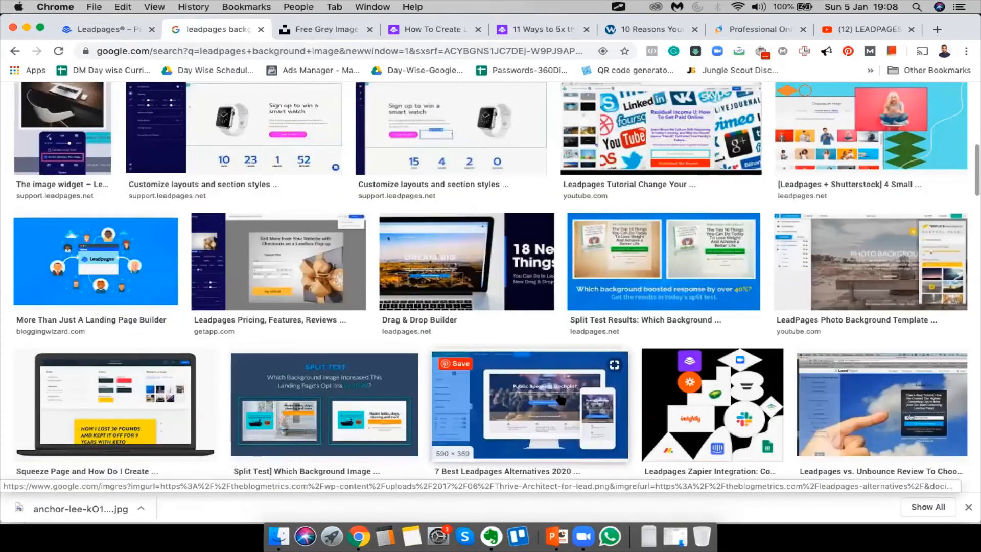
scroll(561, 400, "down", 15)
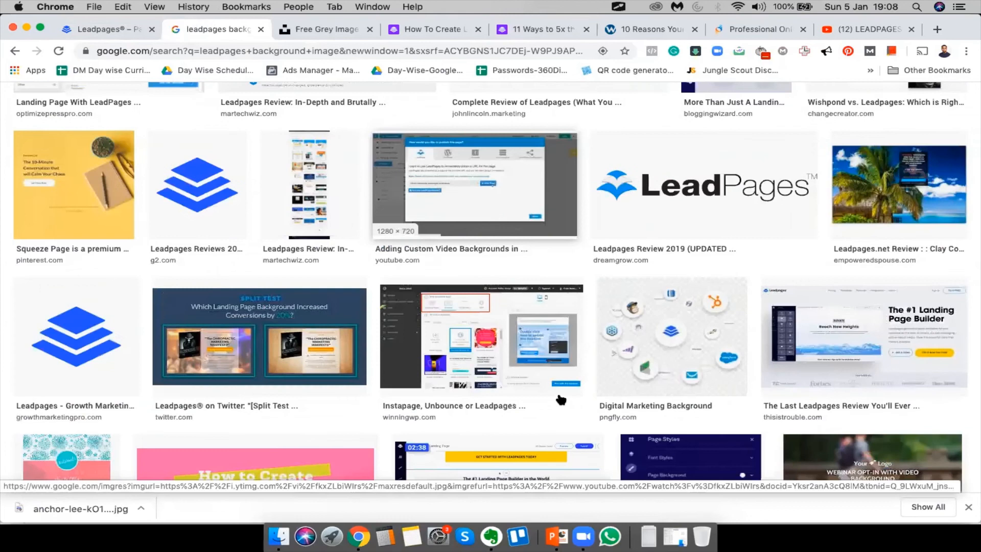
scroll(560, 401, "down", 15)
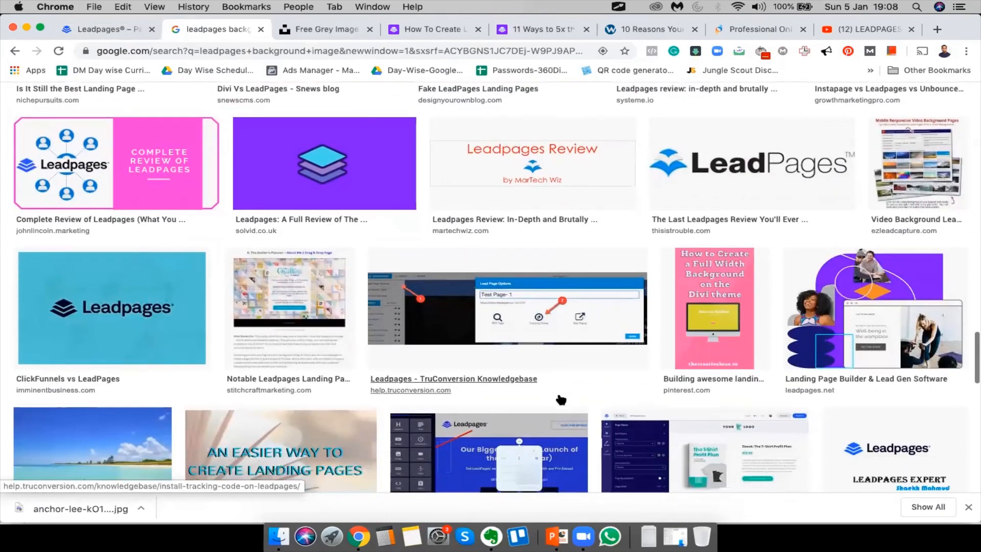
scroll(560, 400, "down", 15)
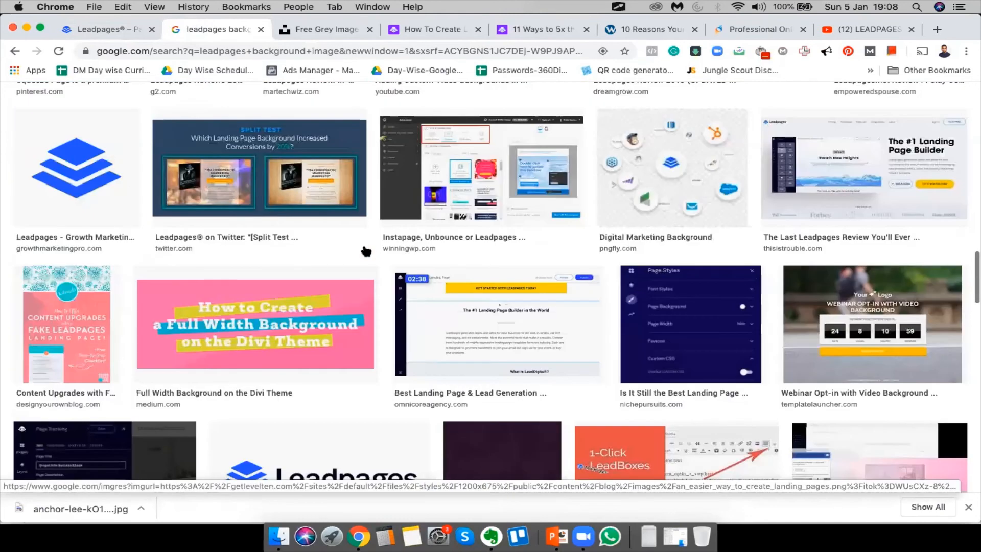
scroll(365, 250, "up", 20)
Refine the image search with 'png', browse the results, and return to the Leadpages editor
left_click(299, 104)
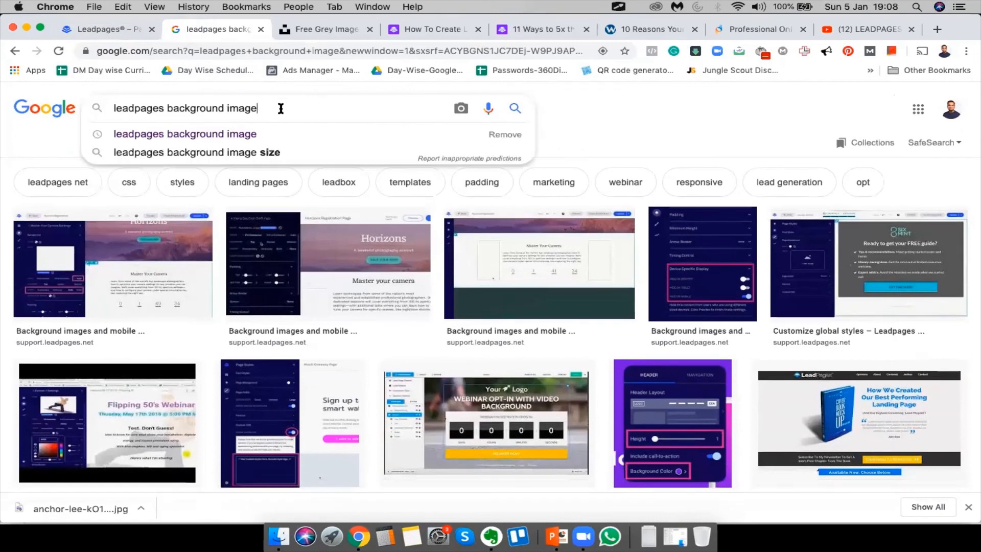
type("png")
key("Return")
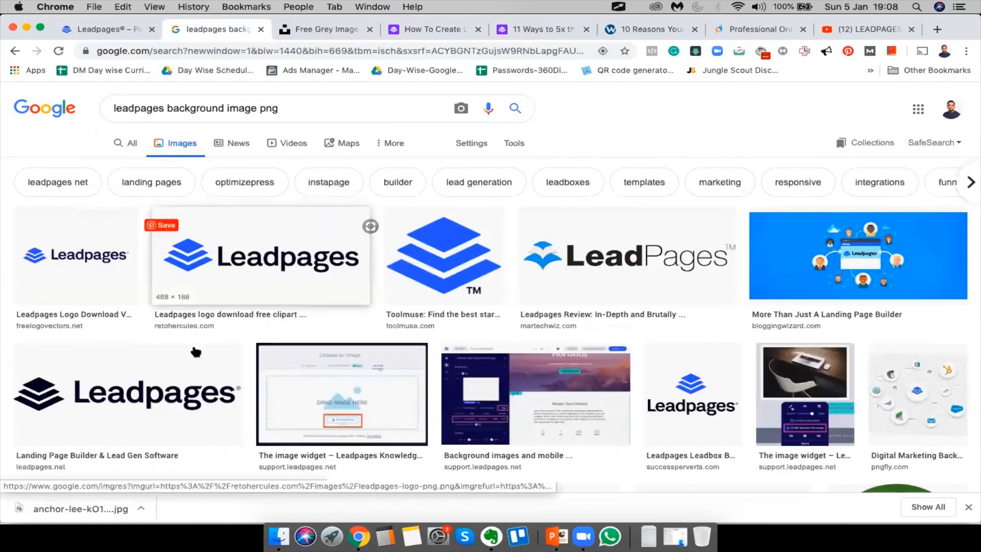
scroll(339, 313, "down", 10)
scroll(339, 313, "down", 15)
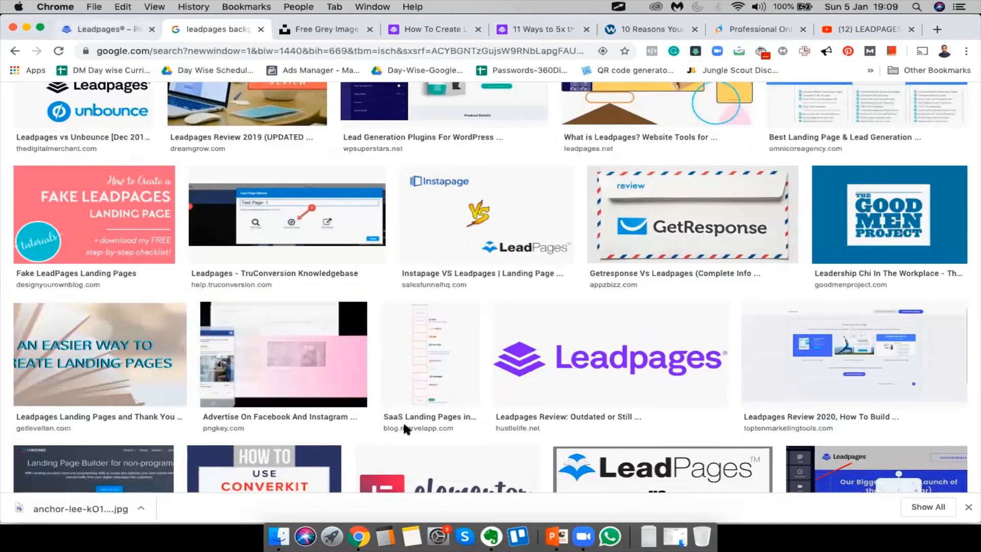
left_click(105, 31)
scroll(649, 298, "down", 20)
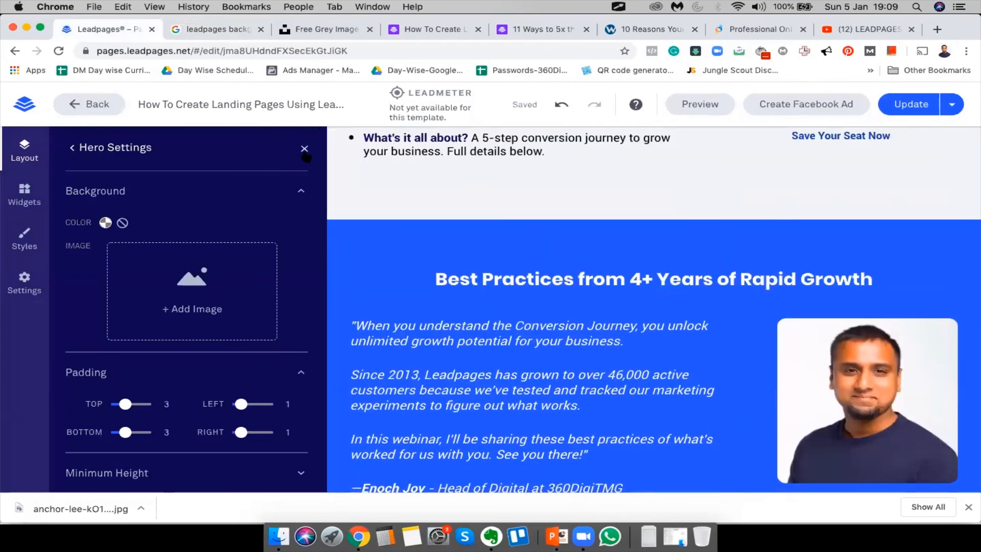
Close the Hero settings, review the updated page, and open the published live page
left_click(304, 148)
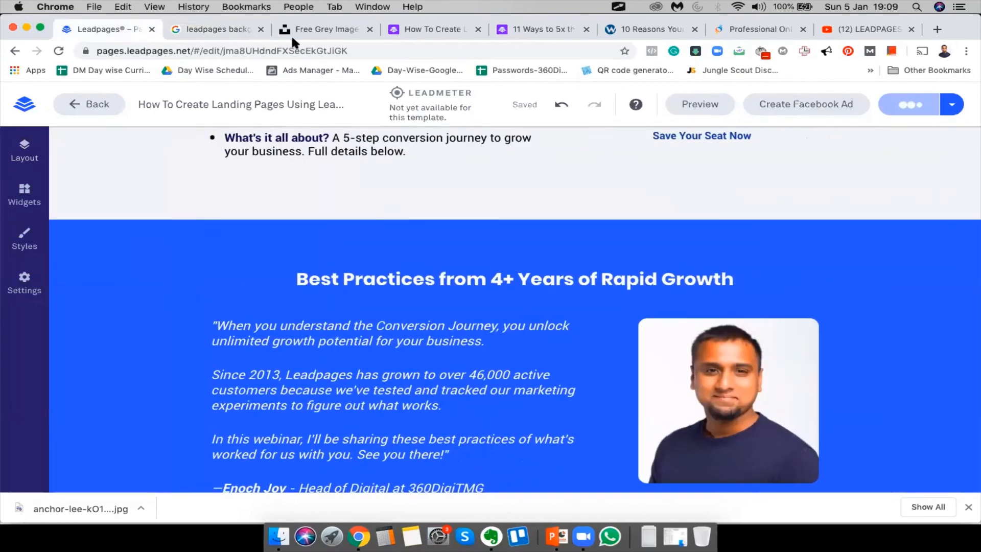
scroll(383, 310, "up", 8)
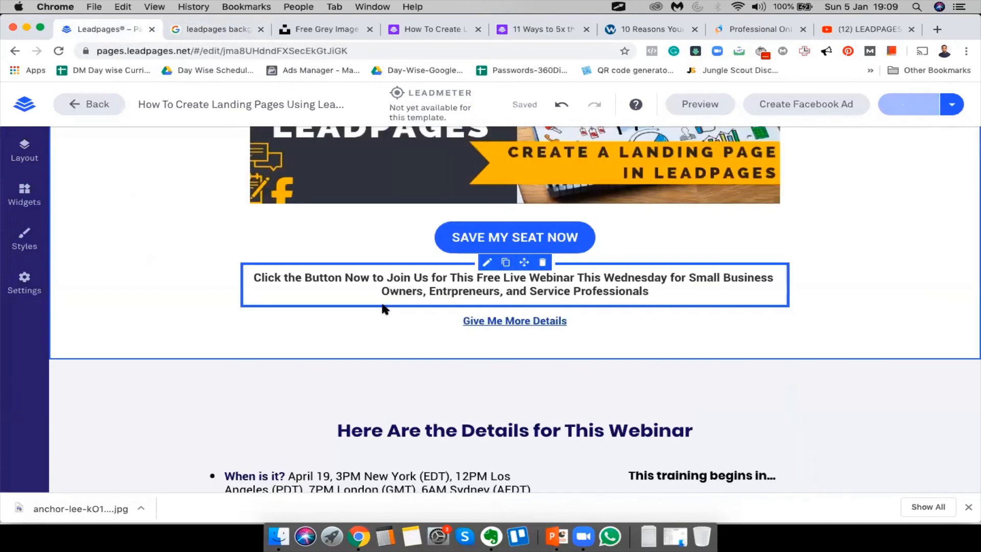
scroll(182, 357, "up", 3)
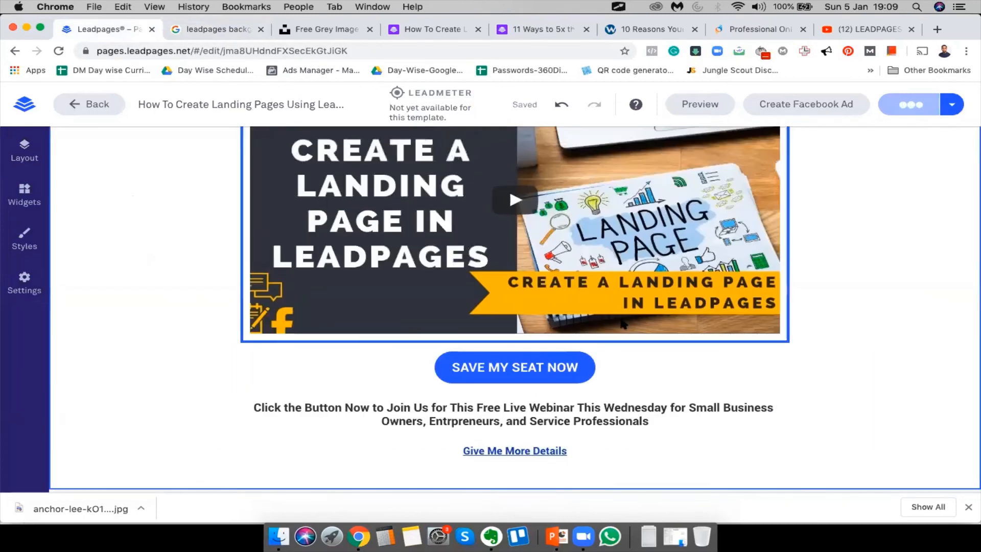
scroll(508, 377, "down", 1)
scroll(509, 376, "down", 20)
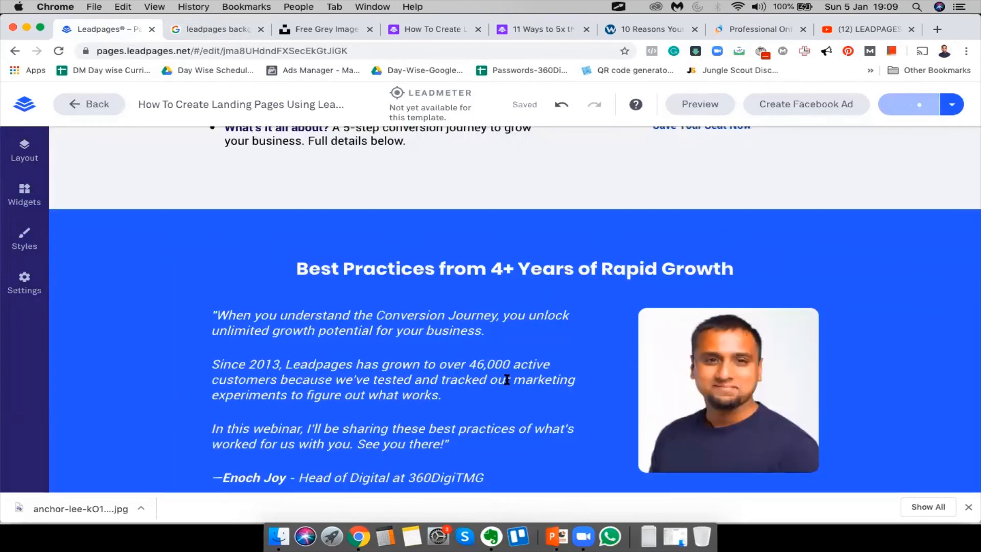
scroll(507, 379, "up", 20)
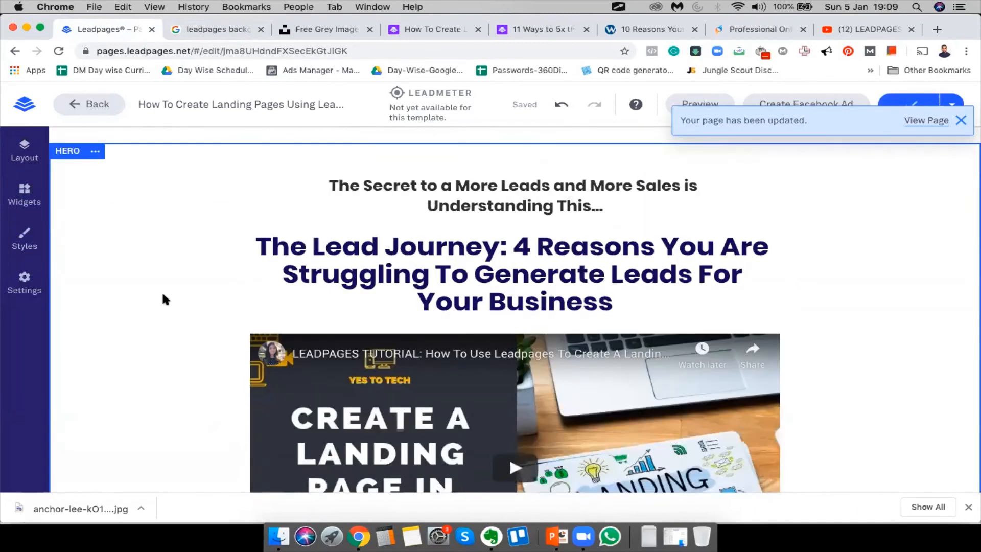
left_click(923, 122)
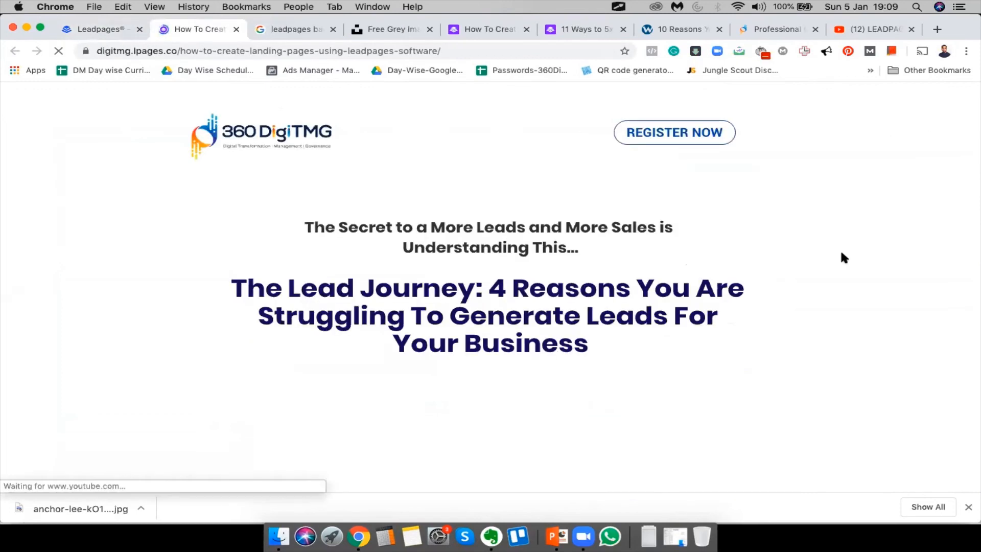
Test the live page's SAVE MY SEAT NOW registration pop-up, close it, and return to the editor
scroll(897, 371, "down", 8)
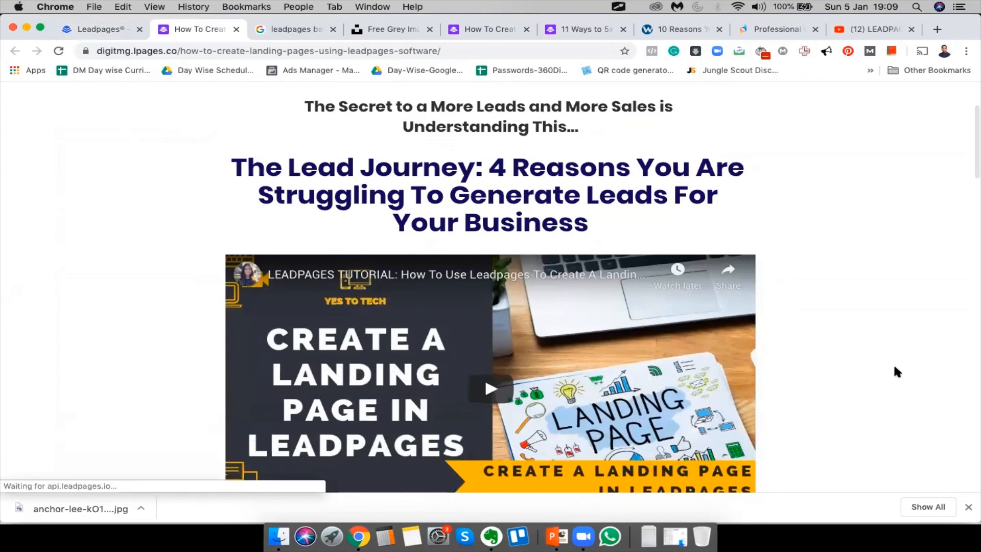
scroll(897, 371, "down", 1)
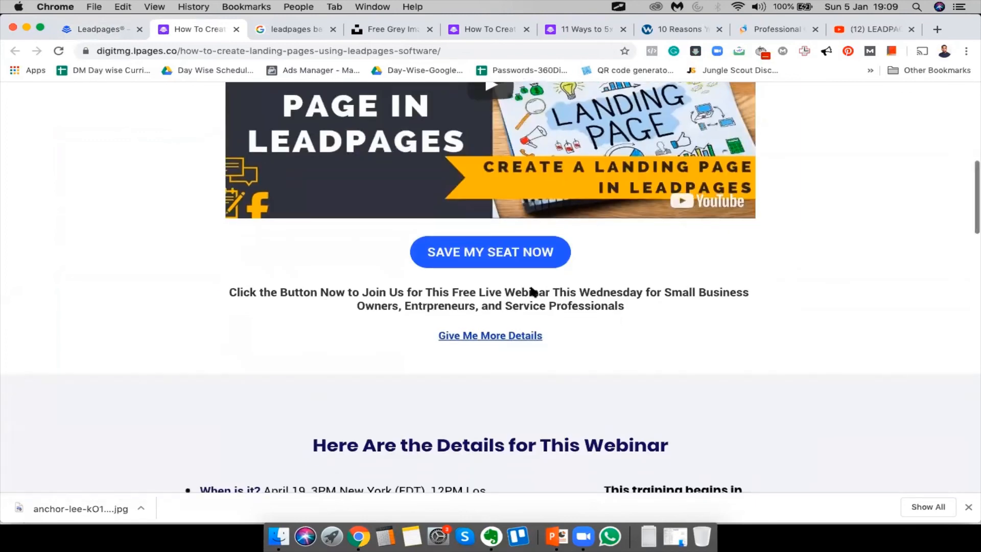
left_click(499, 261)
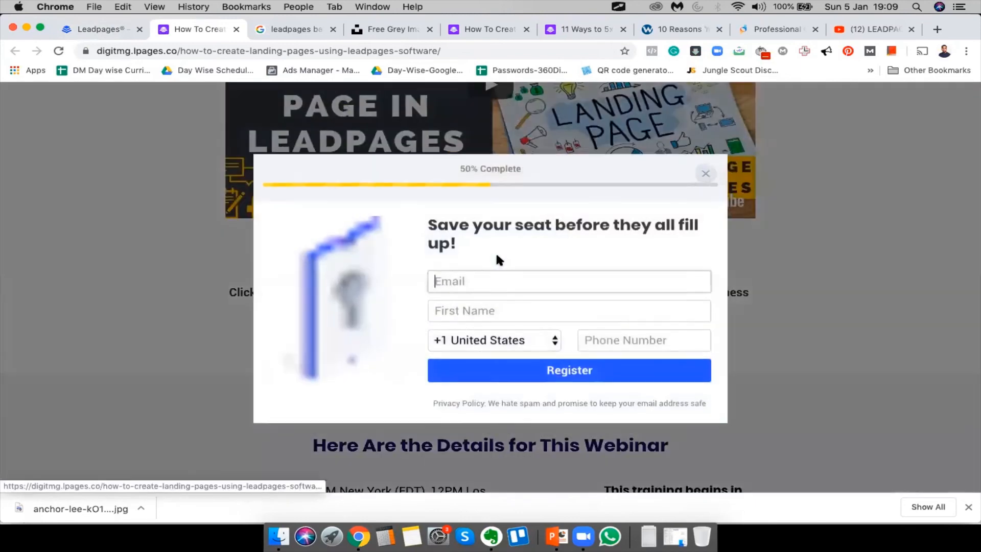
left_click(705, 171)
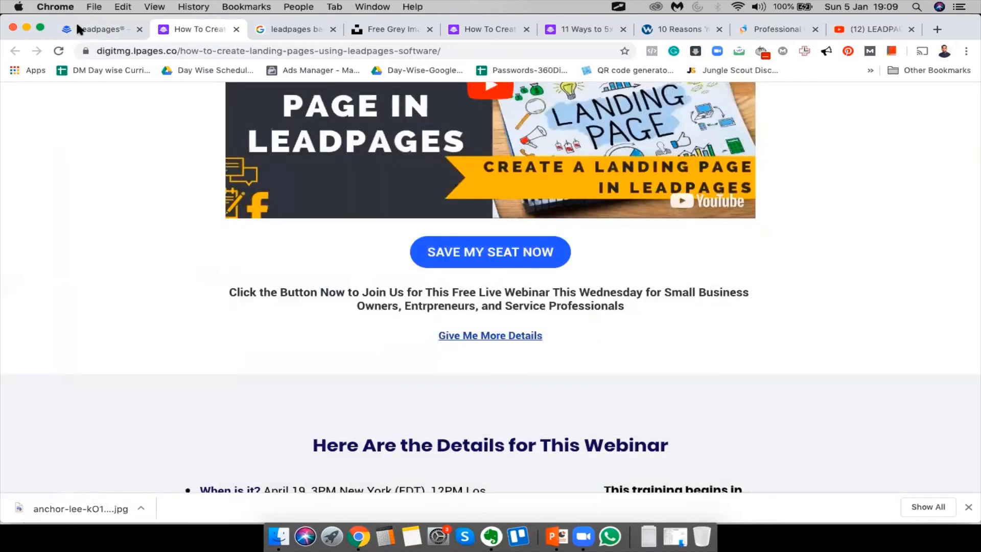
left_click(80, 24)
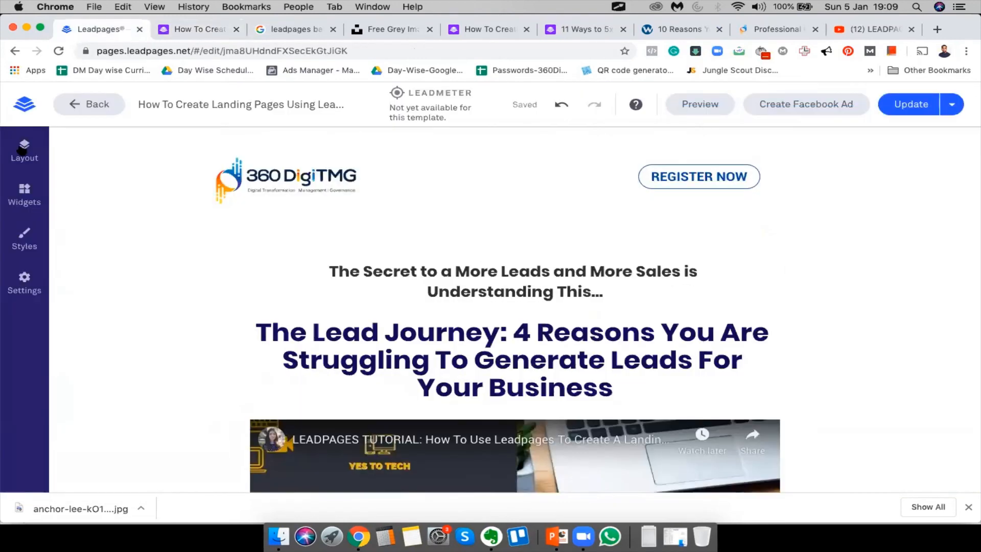
Leave the page editor and go from the webinar templates to the Landing Pages list
left_click(21, 149)
left_click(66, 148)
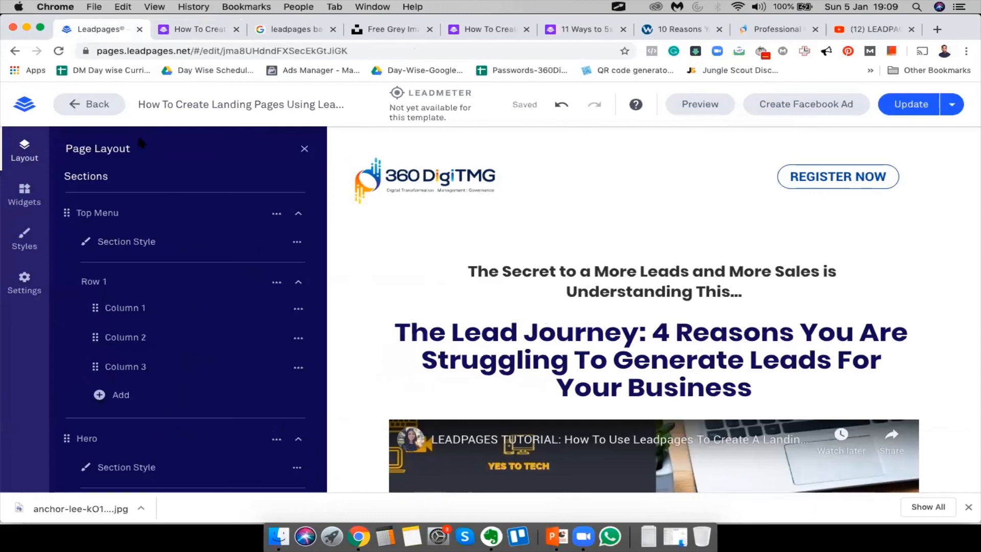
left_click(86, 105)
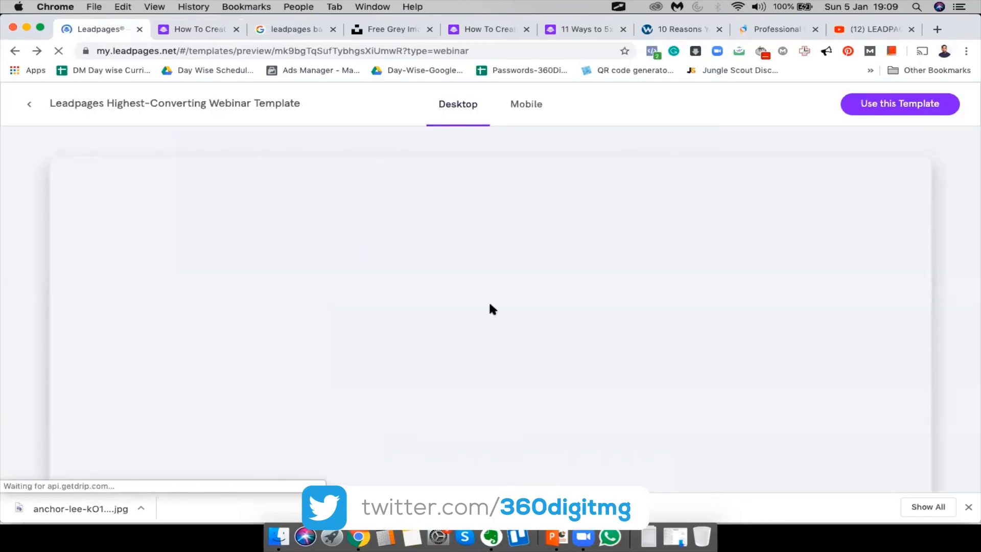
left_click(29, 104)
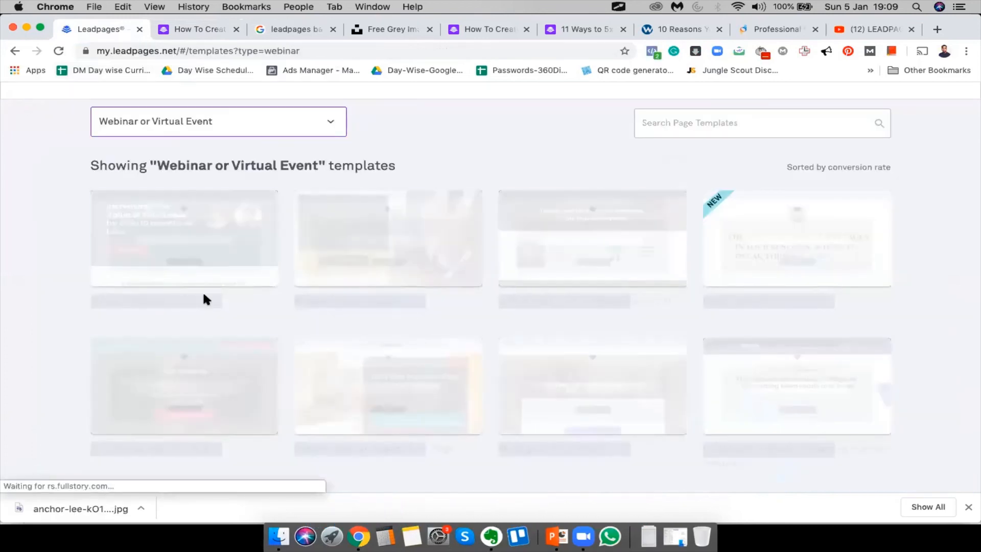
scroll(375, 136, "up", 3)
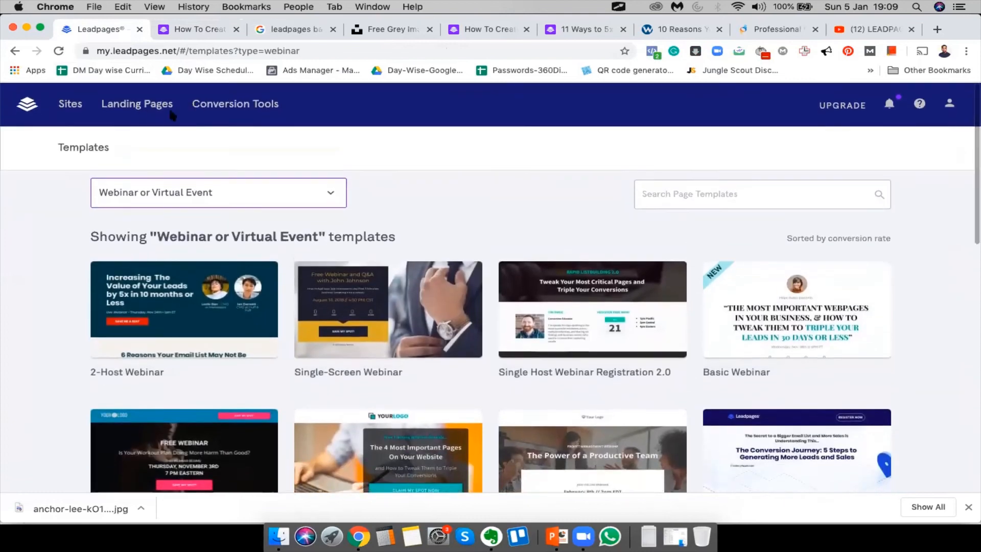
left_click(137, 103)
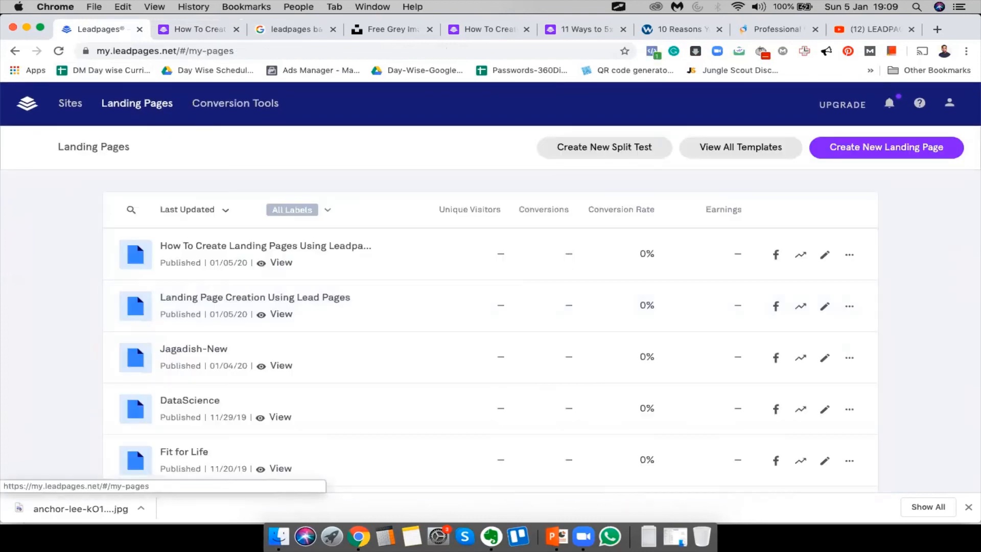
left_click(968, 507)
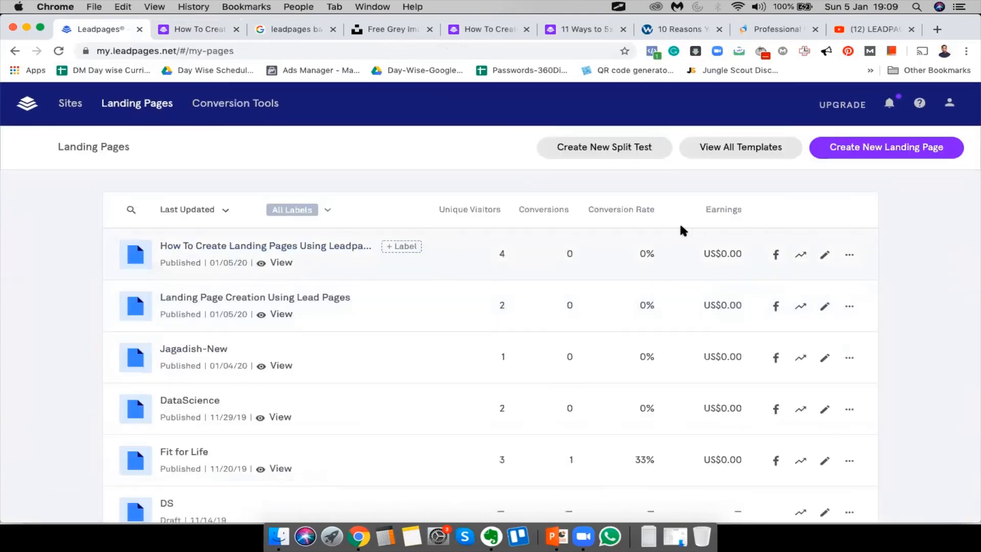
Edit the first landing page and open the Save My Seat Now pop-up's registration form settings
left_click(824, 255)
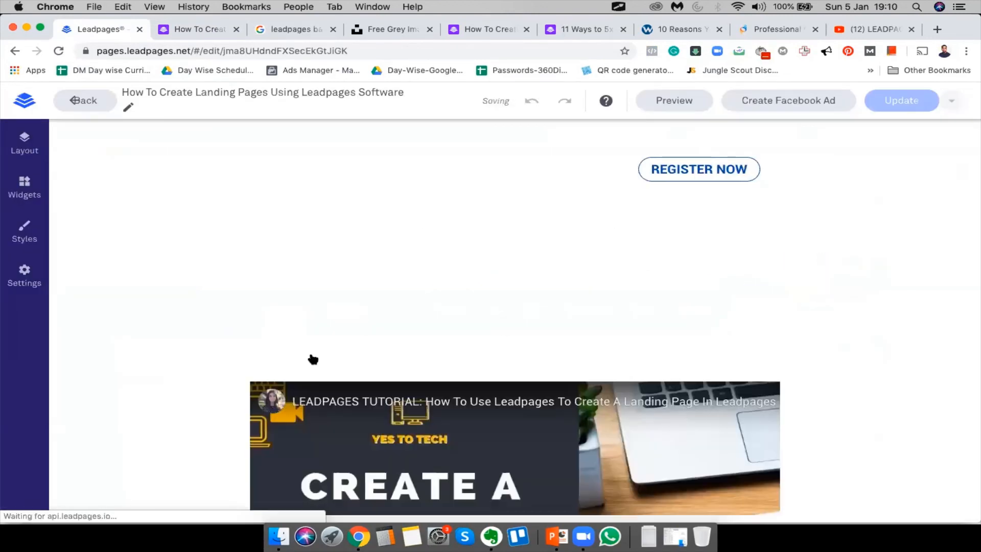
scroll(481, 305, "down", 8)
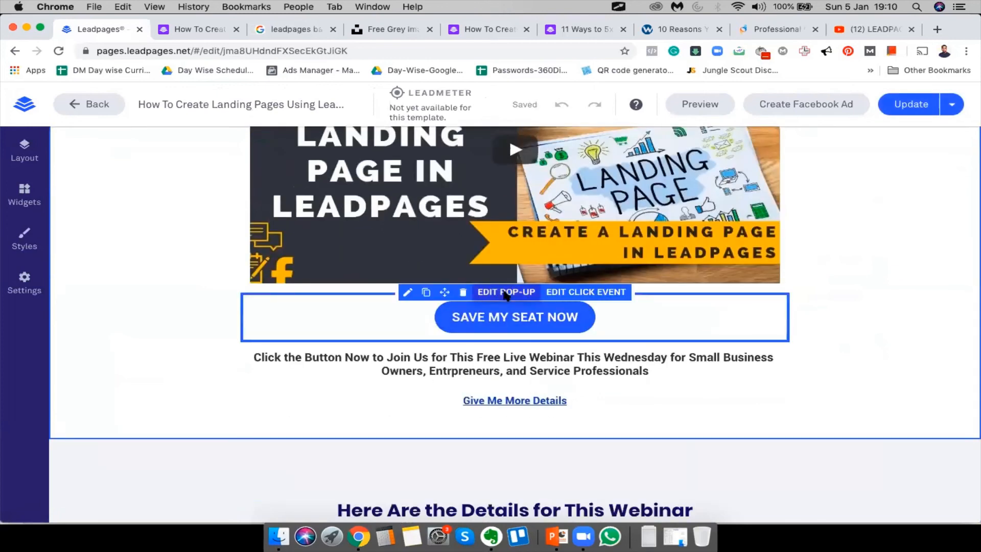
left_click(505, 293)
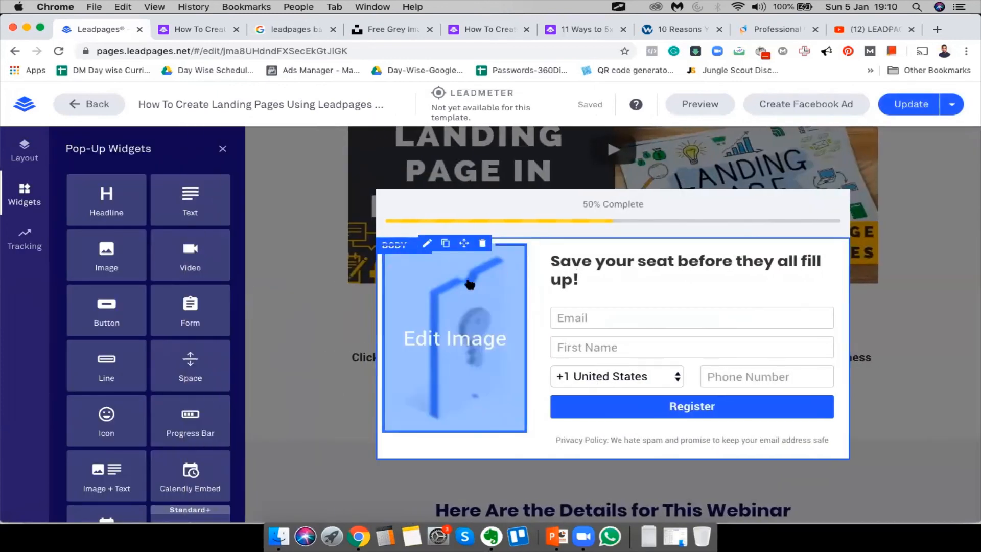
left_click(600, 324)
left_click(601, 377)
left_click(601, 377)
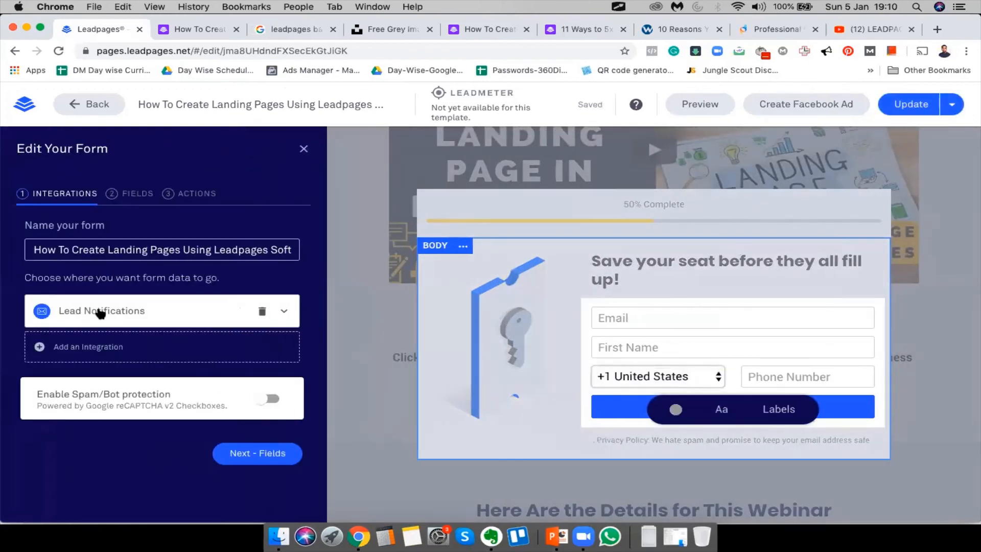
Review the form's notifications, Email, First Name and Phone Number fields, and actions, then Save & Close
left_click(283, 313)
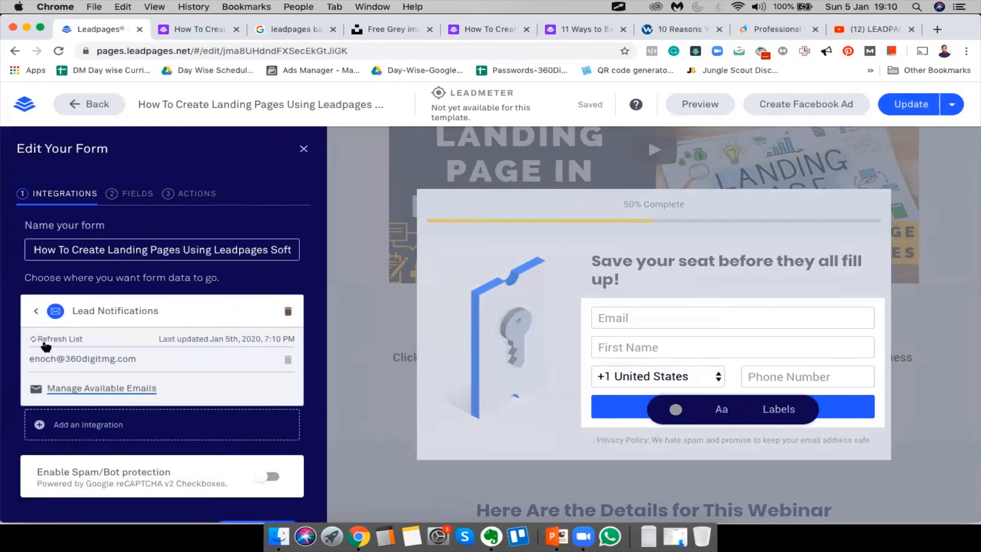
left_click(133, 194)
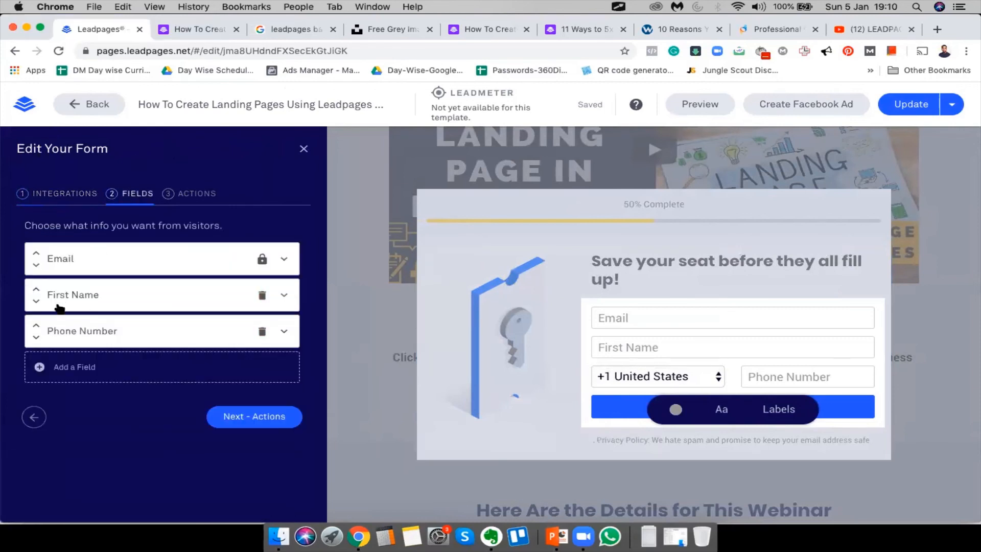
left_click(72, 334)
scroll(119, 447, "down", 3)
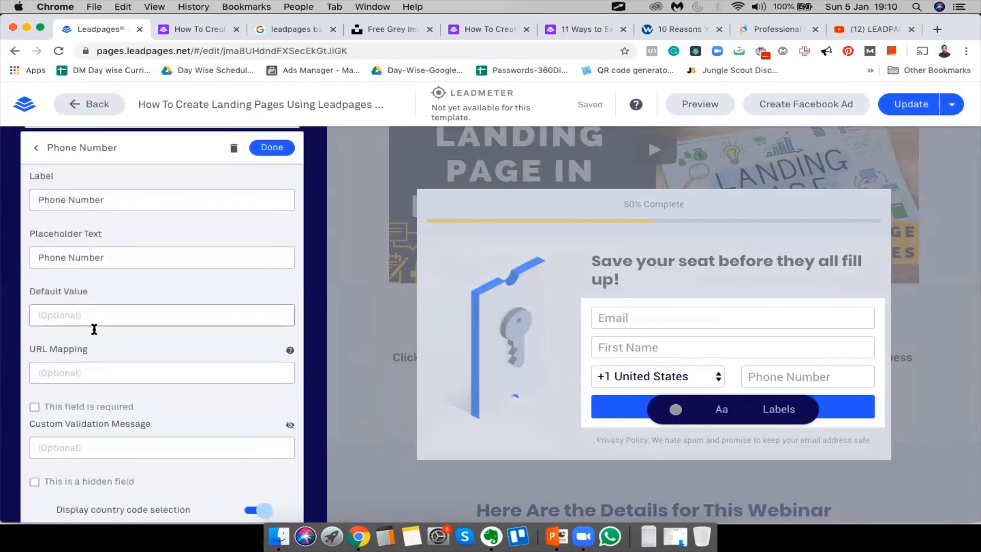
scroll(94, 330, "down", 3)
scroll(94, 330, "down", 1)
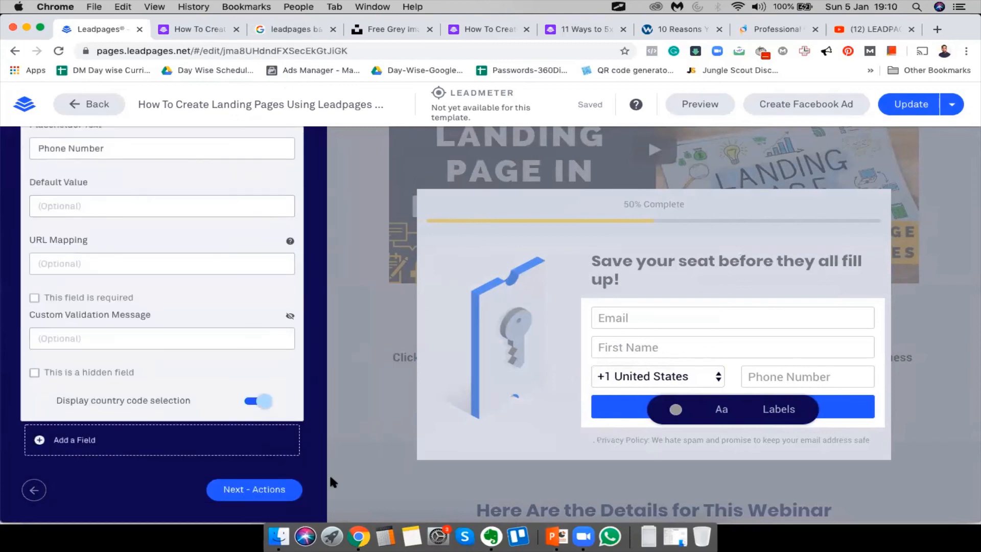
scroll(159, 309, "up", 5)
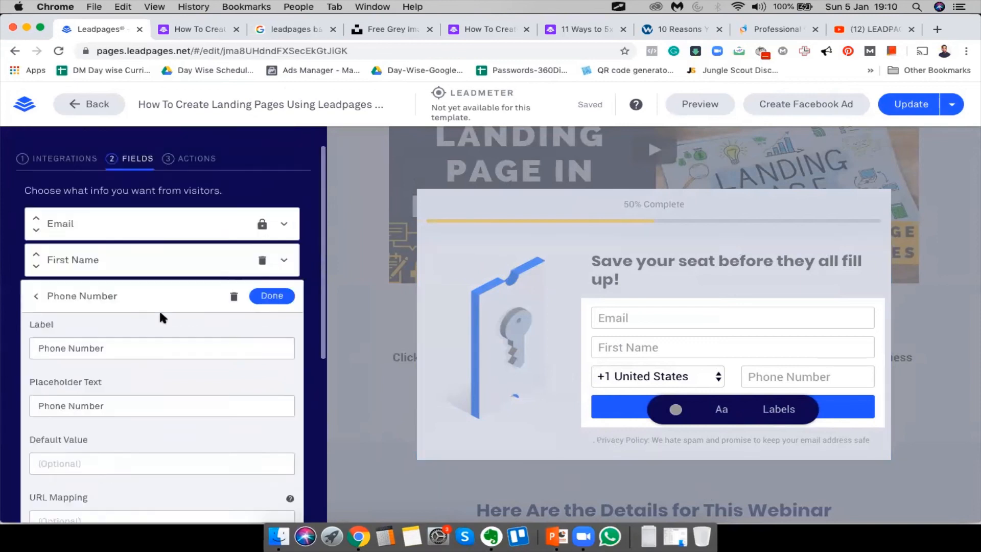
left_click(270, 317)
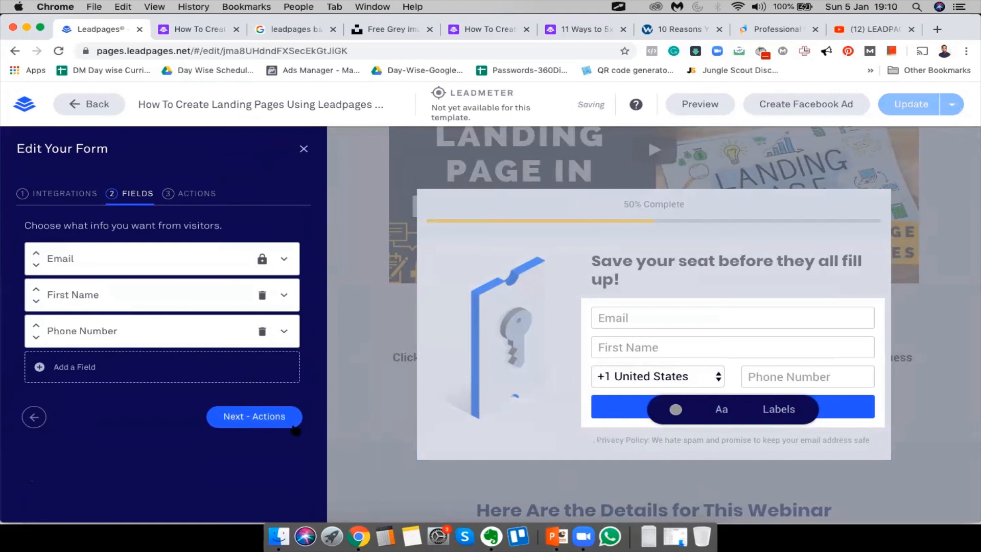
left_click(189, 194)
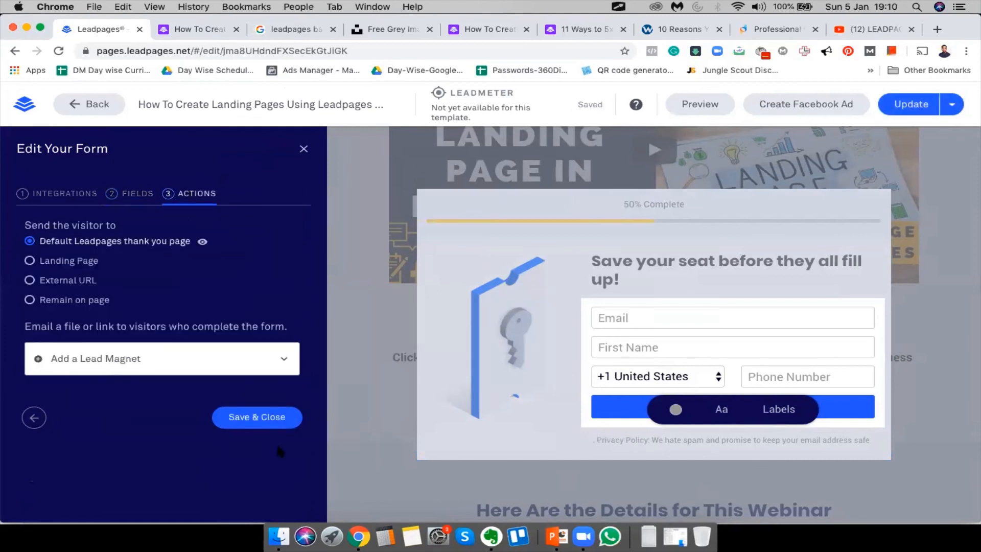
left_click(258, 418)
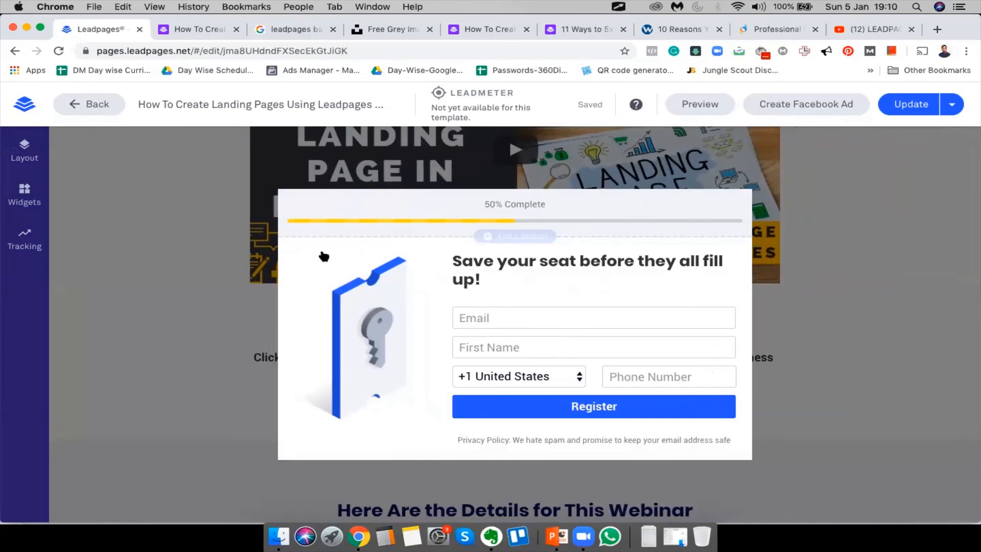
Reopen the registration form via the Register button, recheck Integrations, Fields and Actions, and Save & Close
left_click(564, 405)
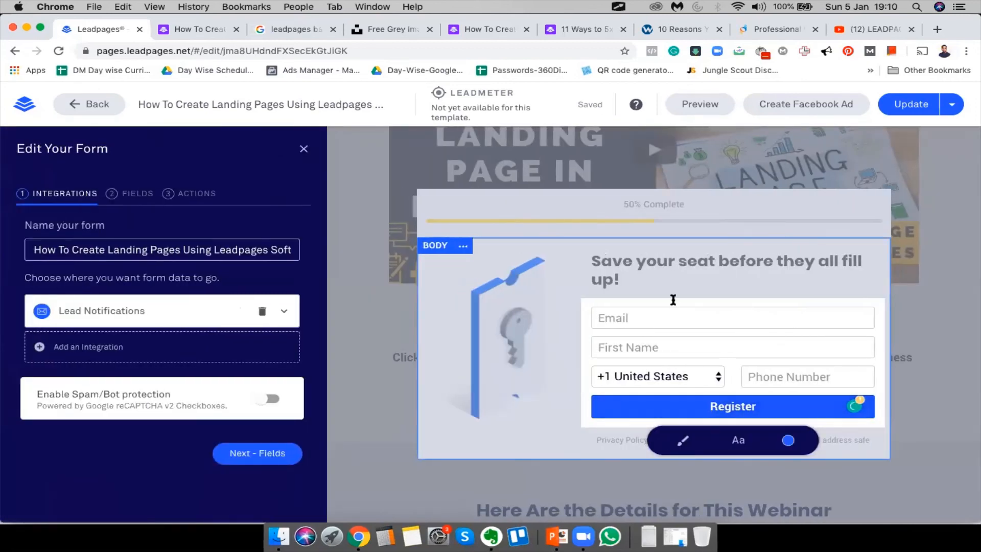
left_click(701, 320)
left_click(511, 397)
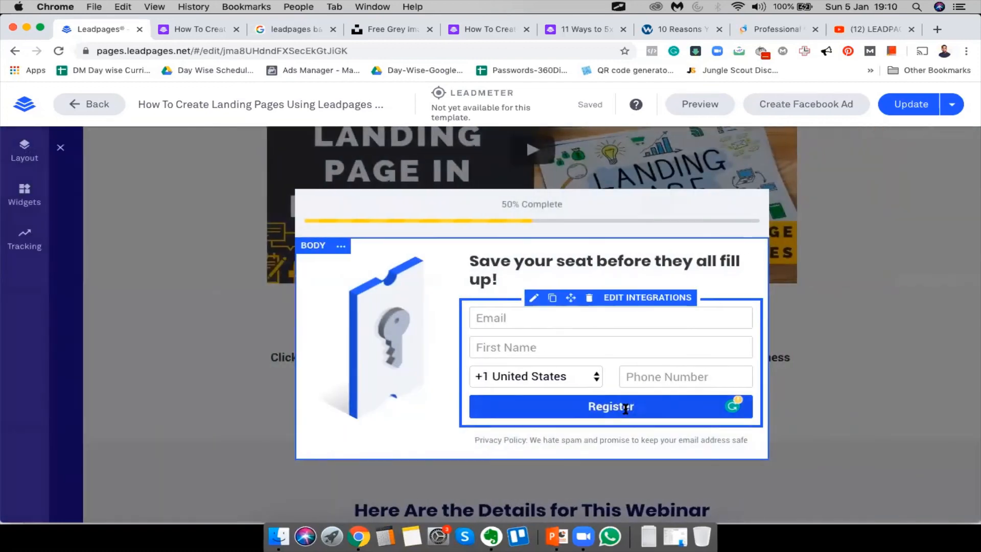
left_click(517, 402)
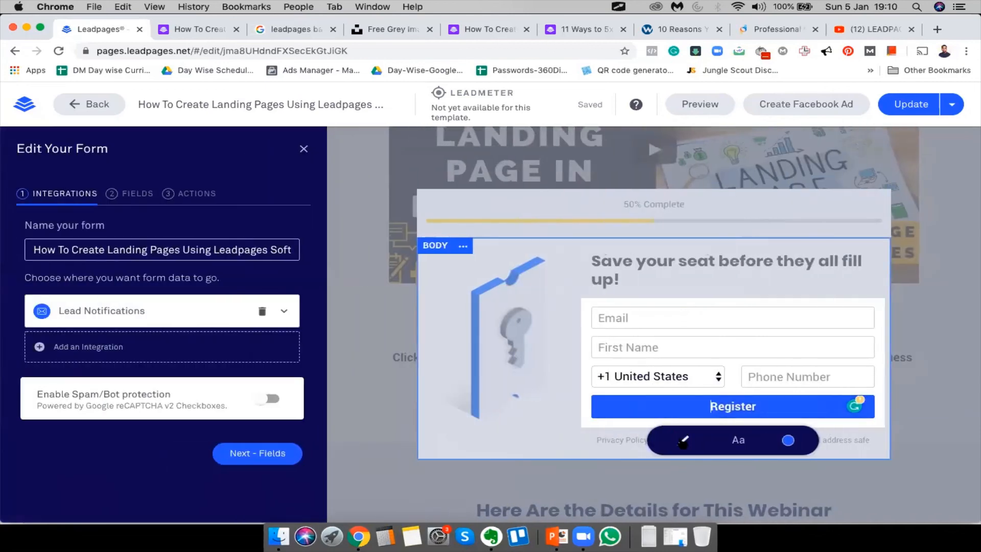
left_click(683, 440)
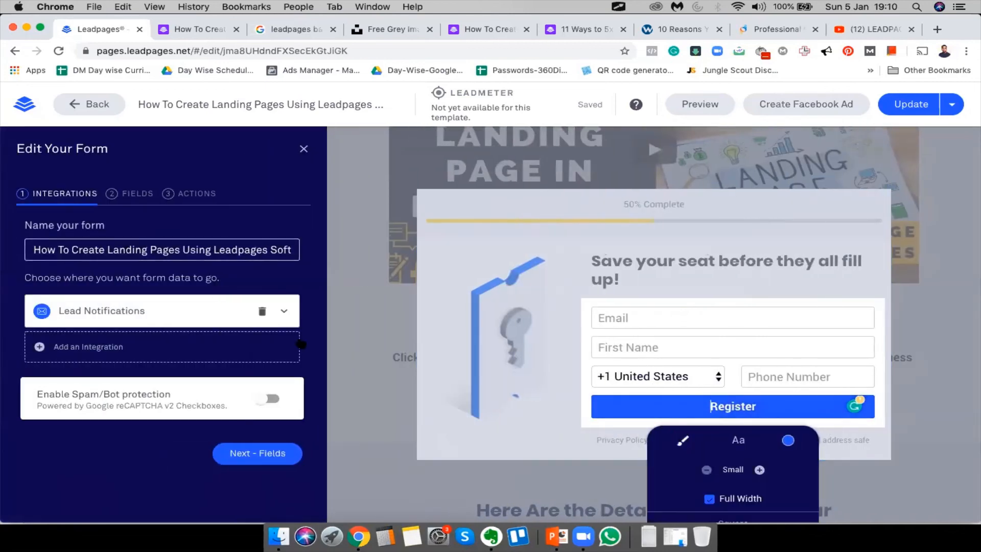
left_click(284, 311)
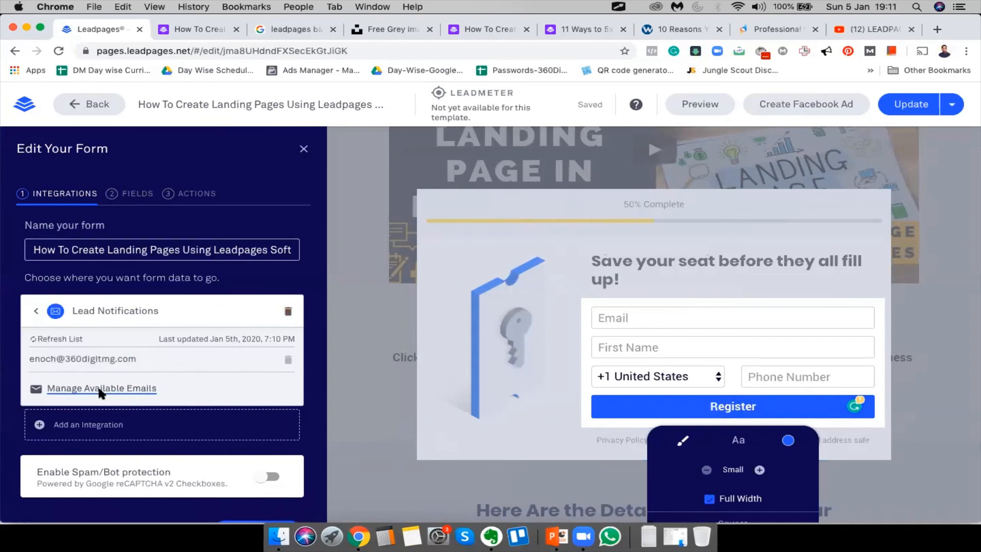
left_click(137, 194)
left_click(194, 197)
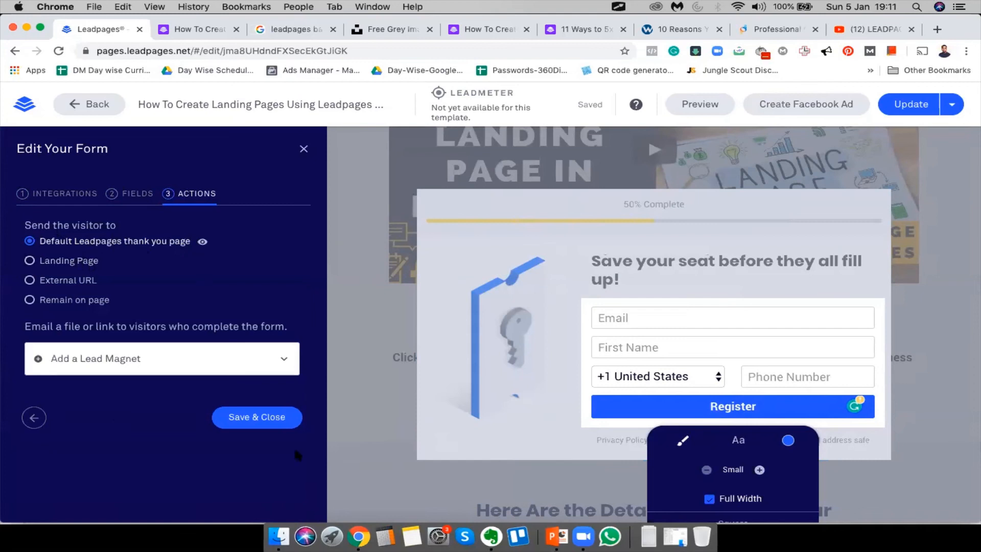
left_click(258, 420)
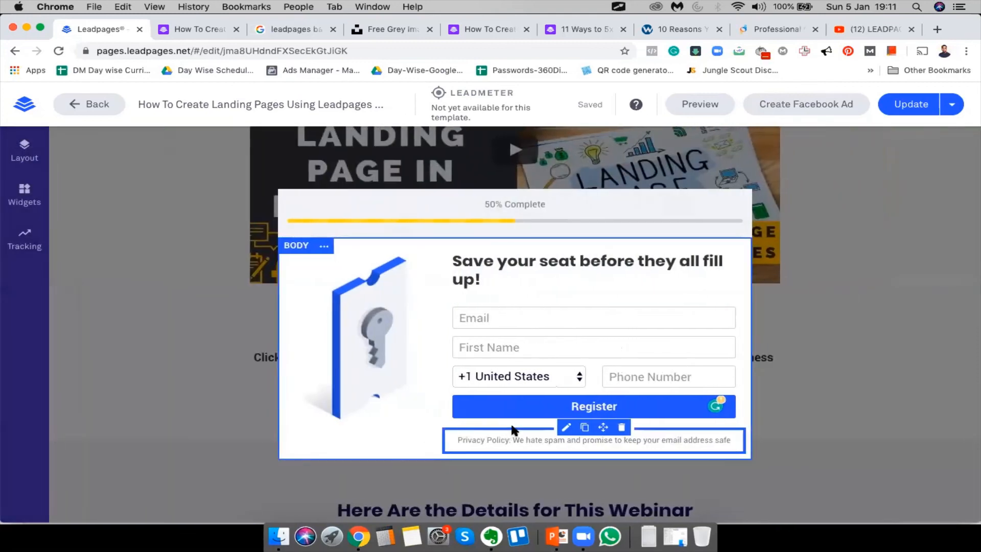
Publish the updated landing page, dismiss the notice, and switch to the live page
left_click(908, 100)
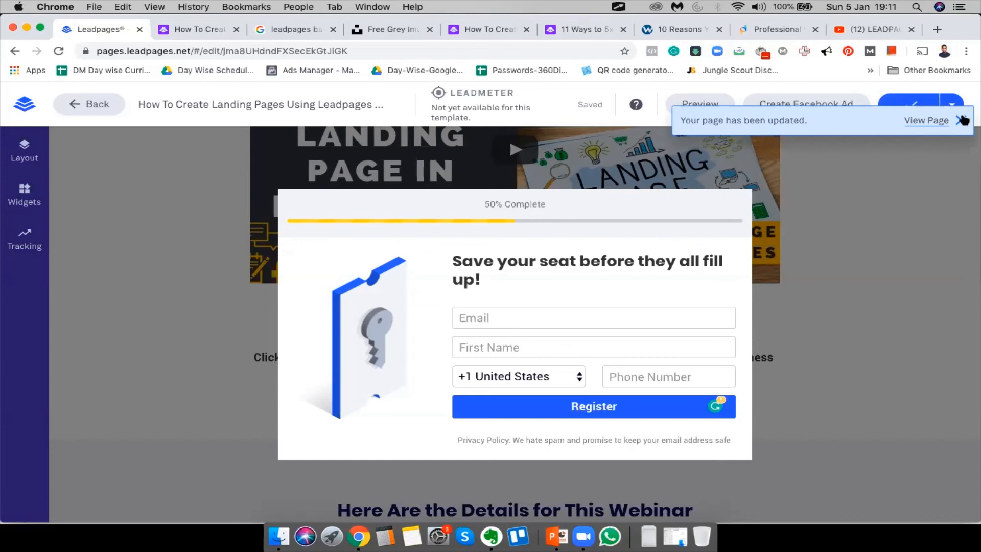
left_click(963, 120)
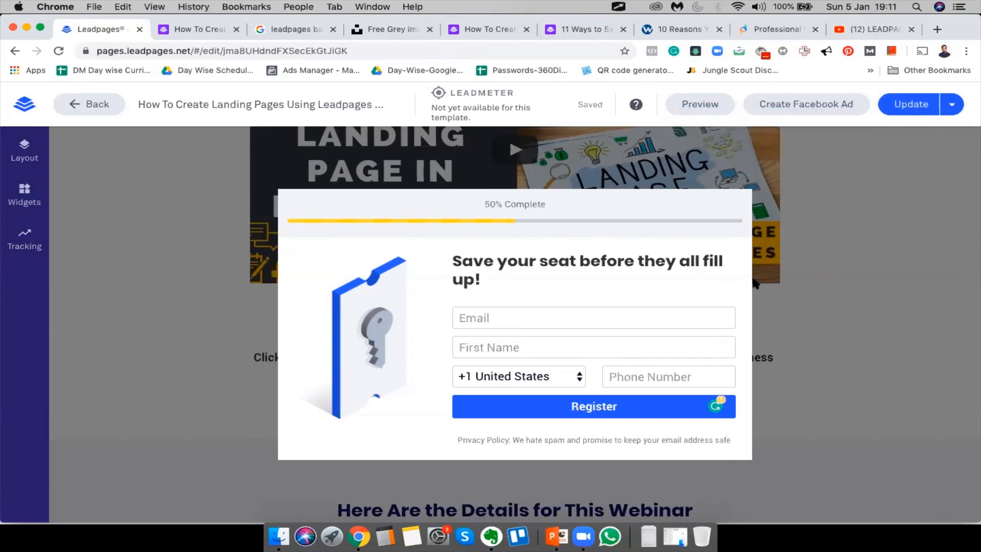
left_click(180, 23)
left_click(50, 47)
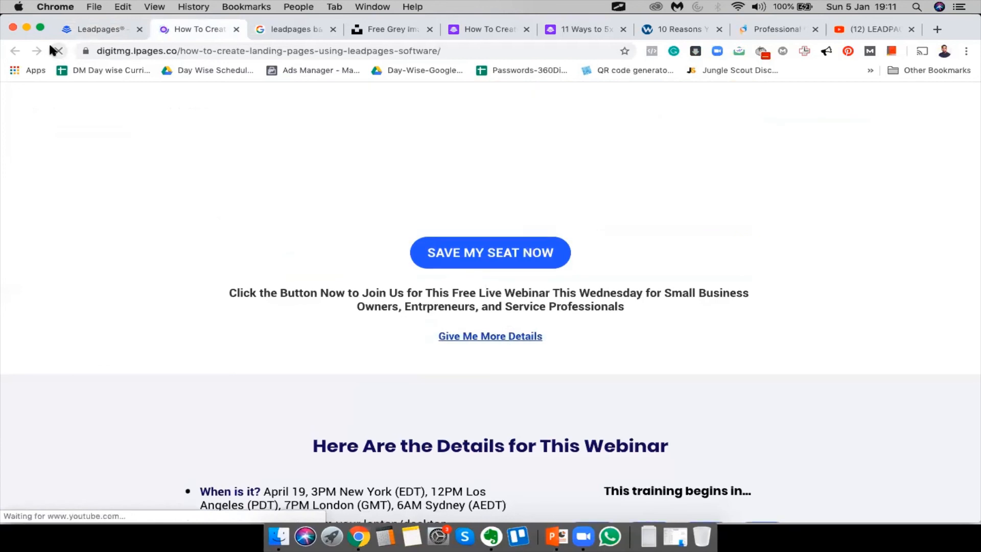
scroll(392, 255, "down", 15)
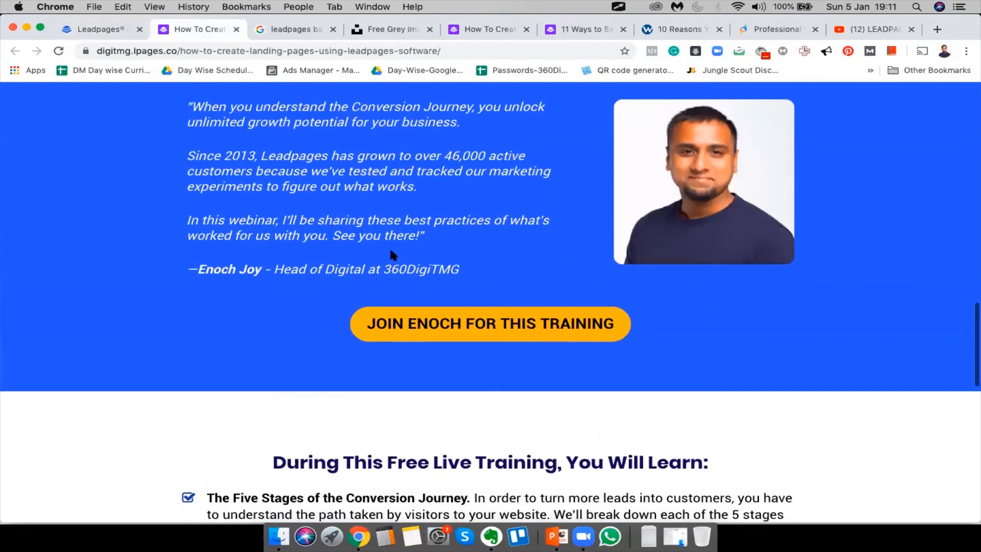
scroll(393, 255, "up", 20)
scroll(392, 253, "down", 10)
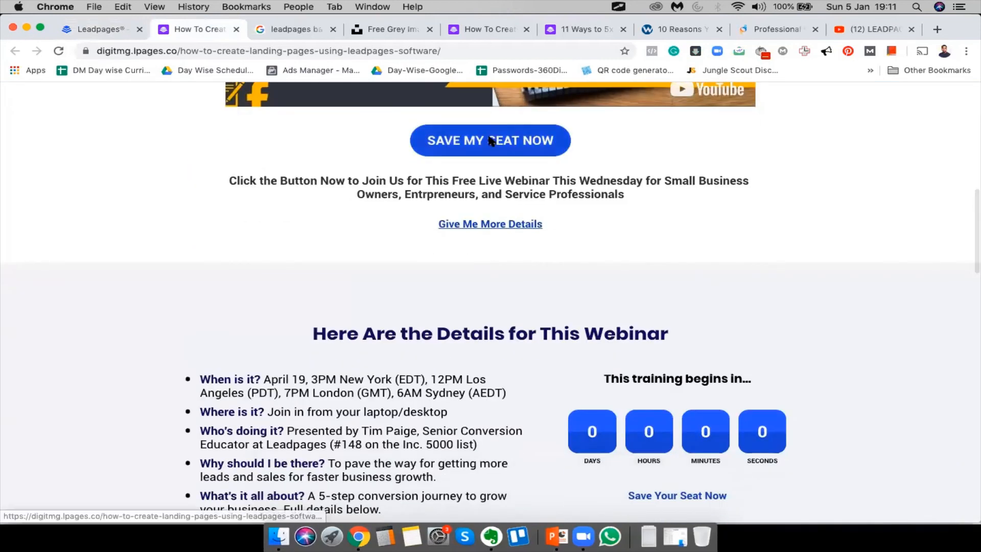
left_click(490, 141)
left_click(706, 187)
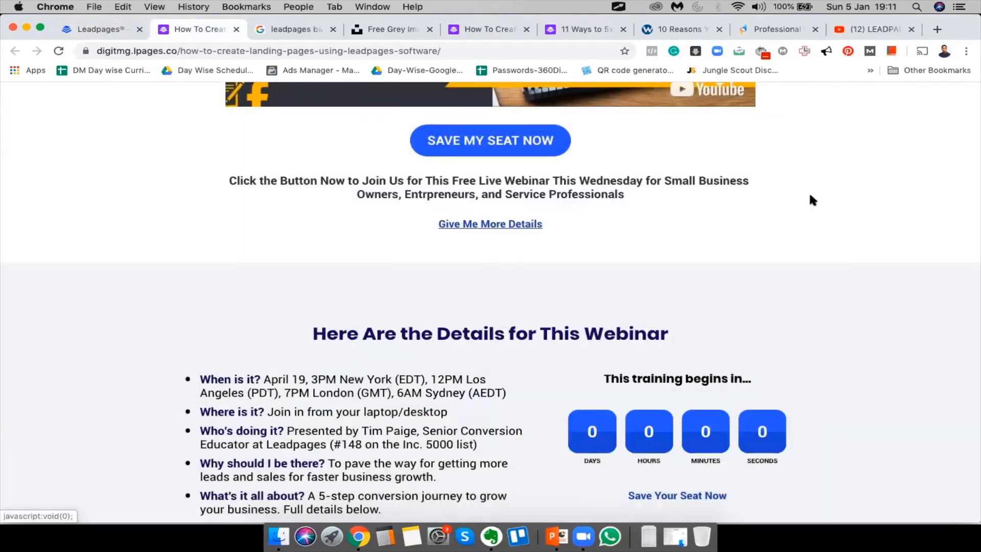
scroll(808, 191, "up", 10)
left_click(673, 127)
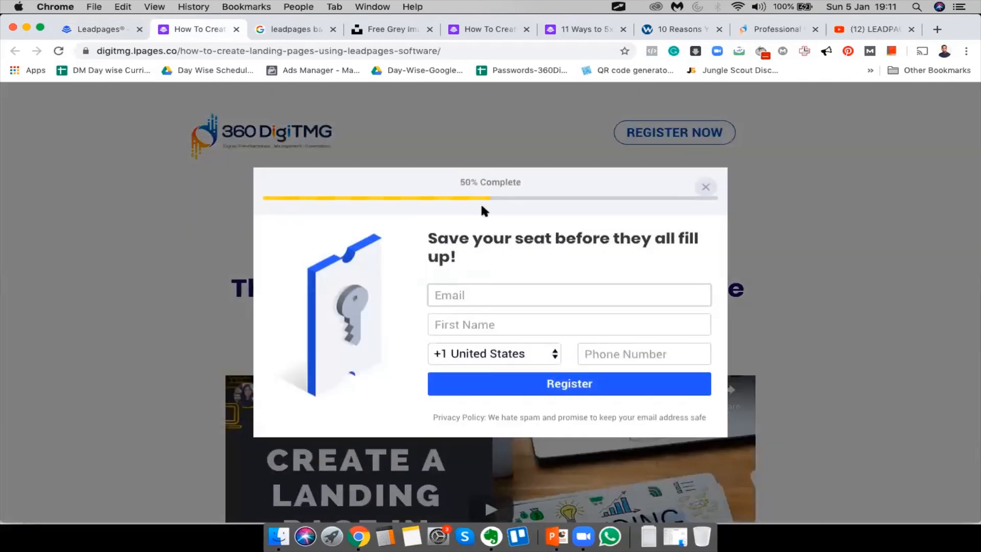
left_click(784, 268)
scroll(525, 482, "down", 15)
scroll(526, 484, "down", 6)
left_click(567, 446)
left_click(839, 358)
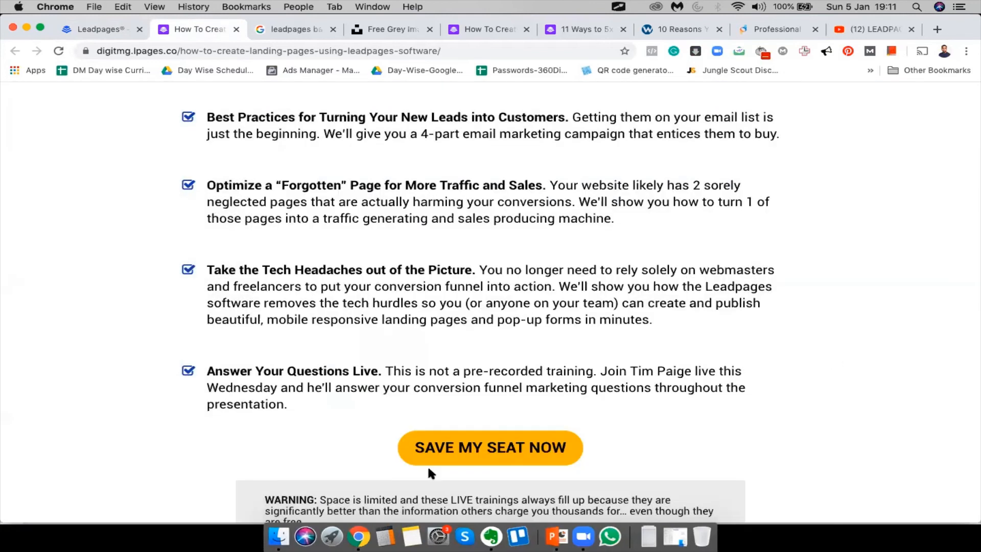
left_click(424, 438)
left_click(452, 360)
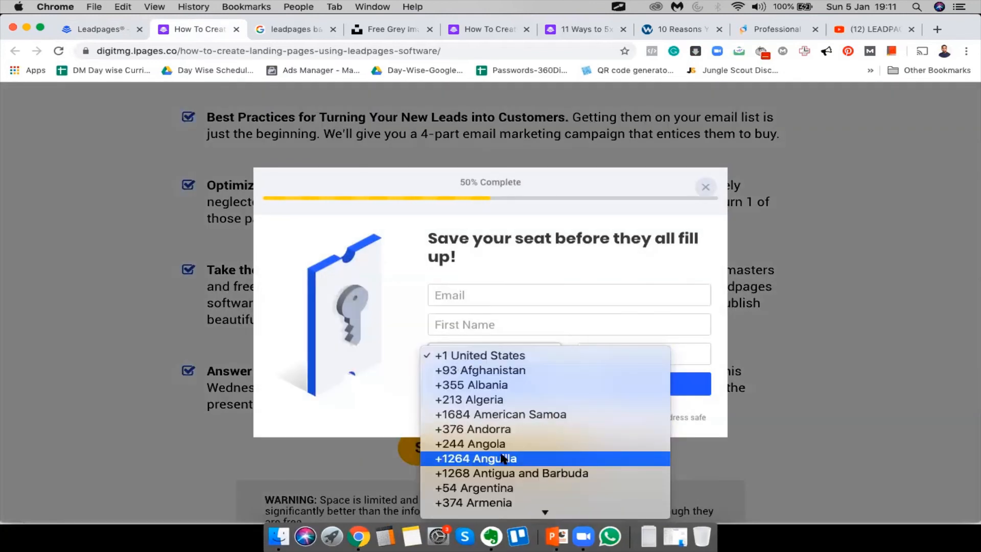
scroll(458, 437, "down", 20)
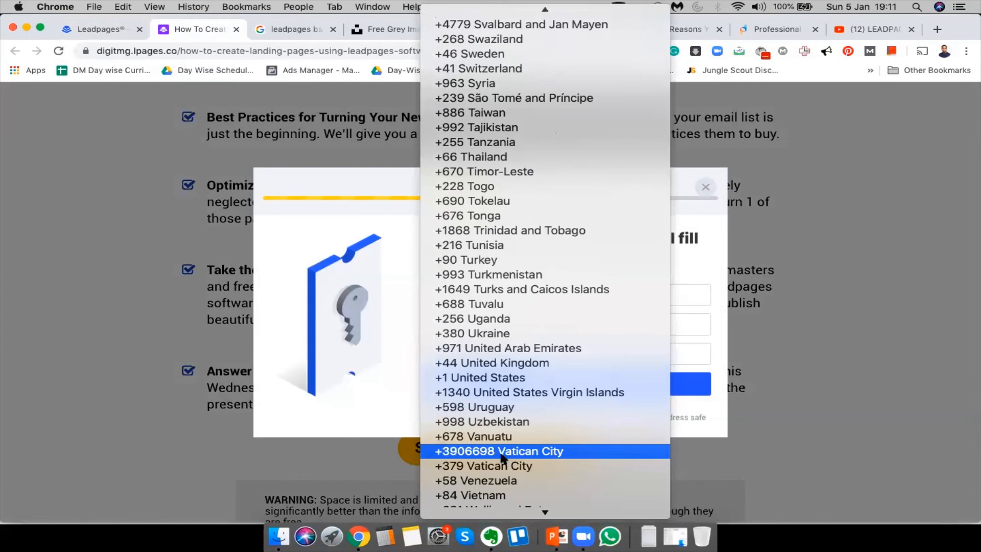
scroll(502, 458, "up", 20)
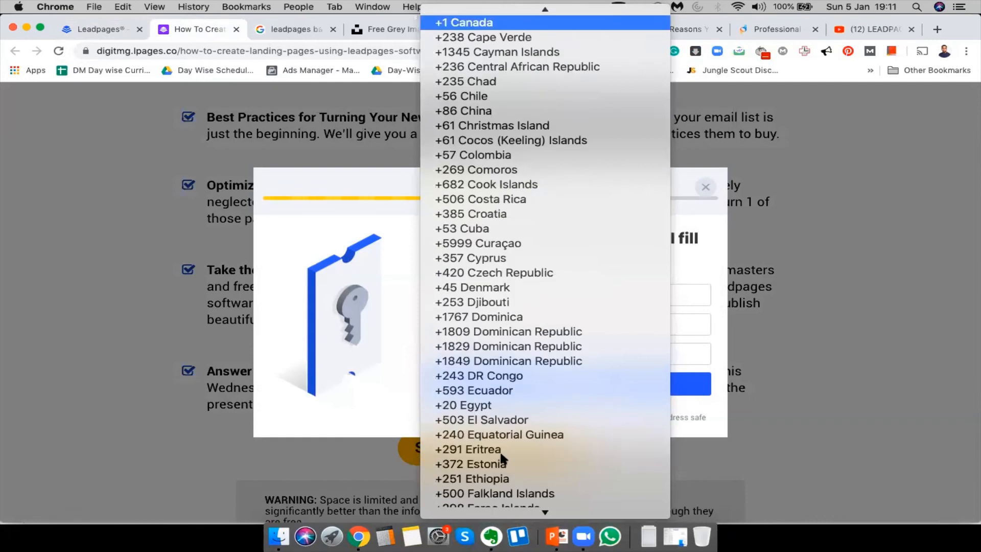
type("+91 India")
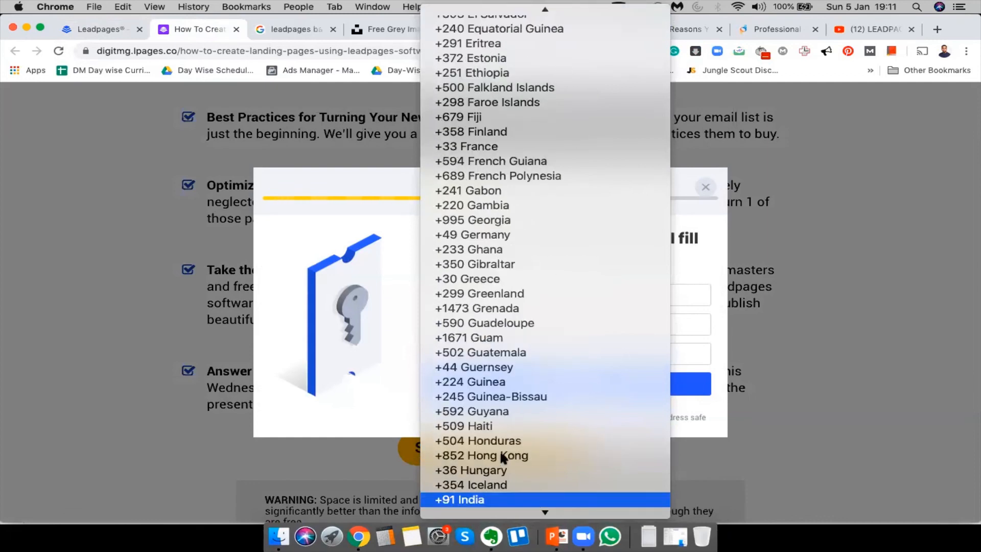
key("Return")
left_click(785, 391)
scroll(785, 396, "down", 5)
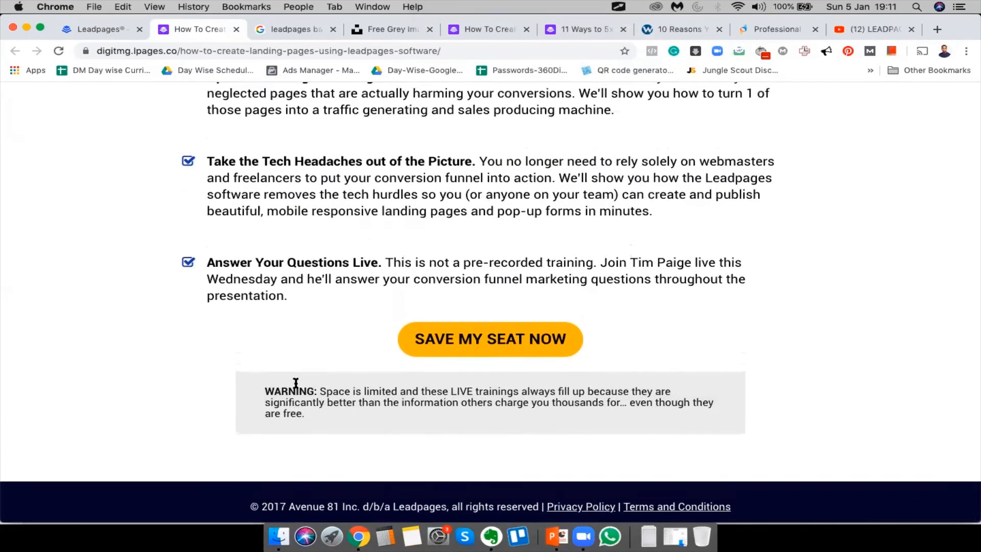
scroll(296, 383, "up", 20)
scroll(295, 383, "down", 20)
scroll(295, 383, "up", 20)
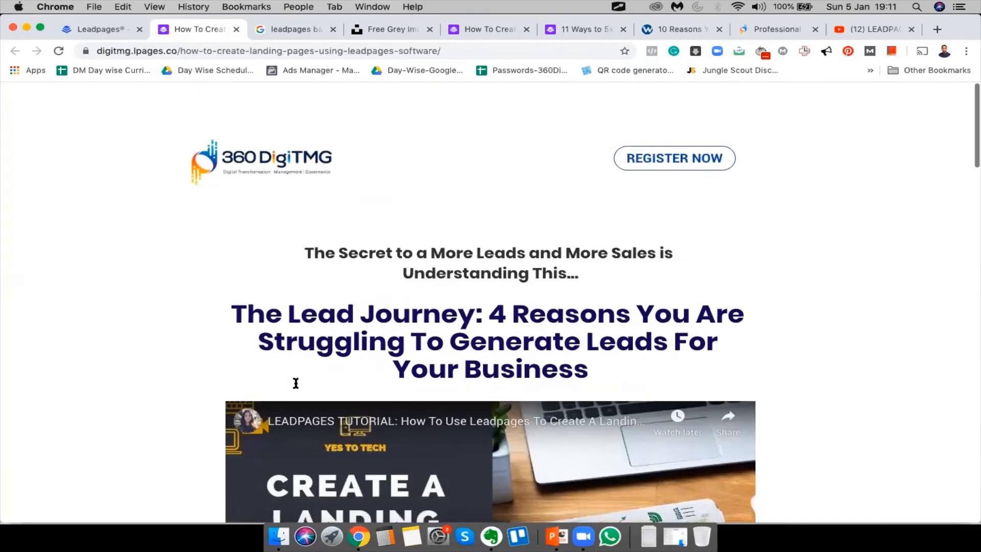
scroll(342, 256, "down", 10)
scroll(296, 152, "up", 10)
scroll(152, 369, "down", 1)
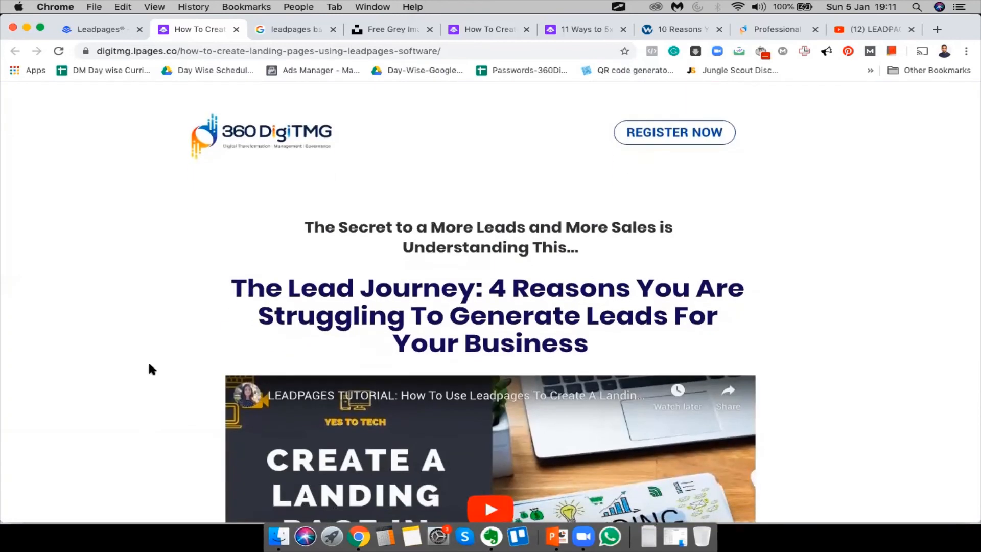
scroll(213, 328, "down", 9)
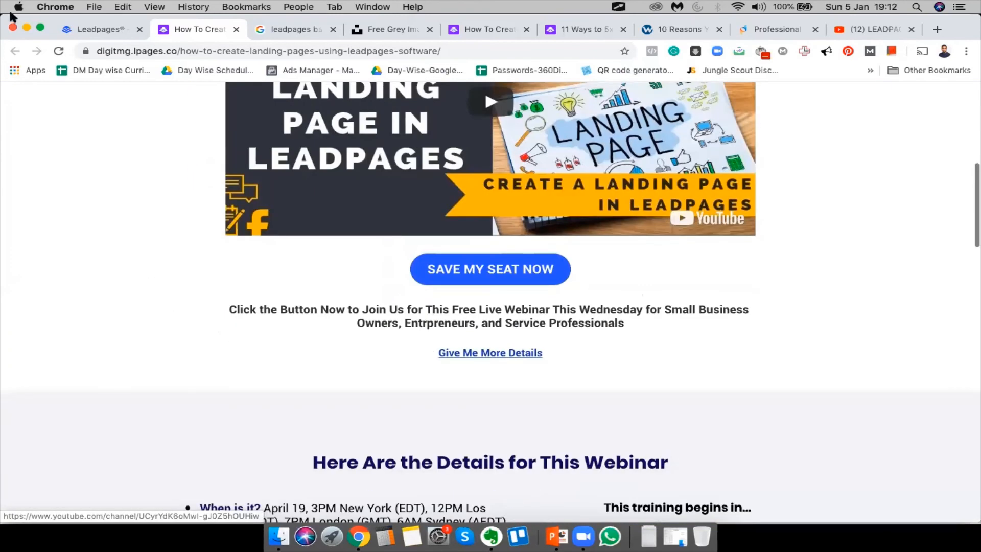
Back in the editor, close the pop-up preview and review the webinar page top to bottom
left_click(90, 29)
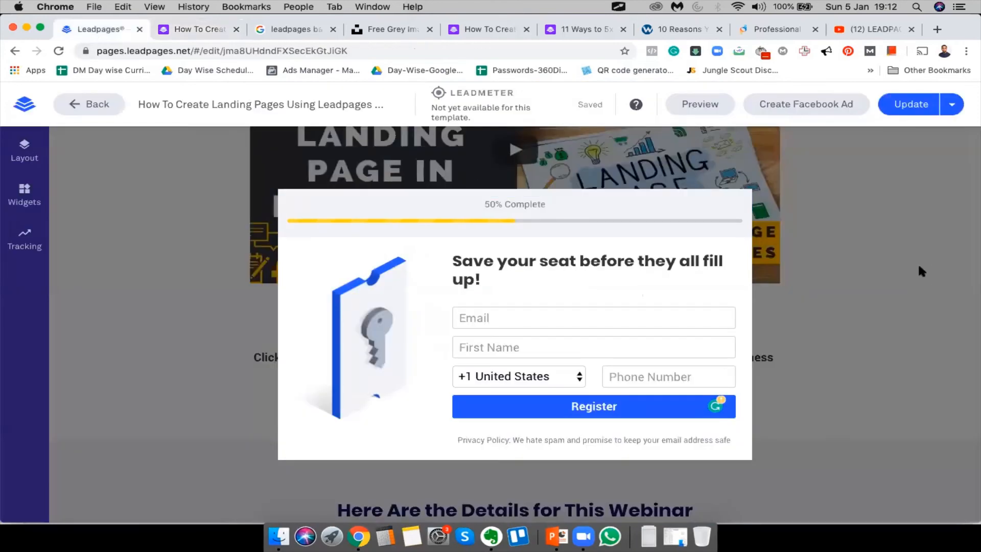
left_click(918, 267)
scroll(795, 412, "up", 9)
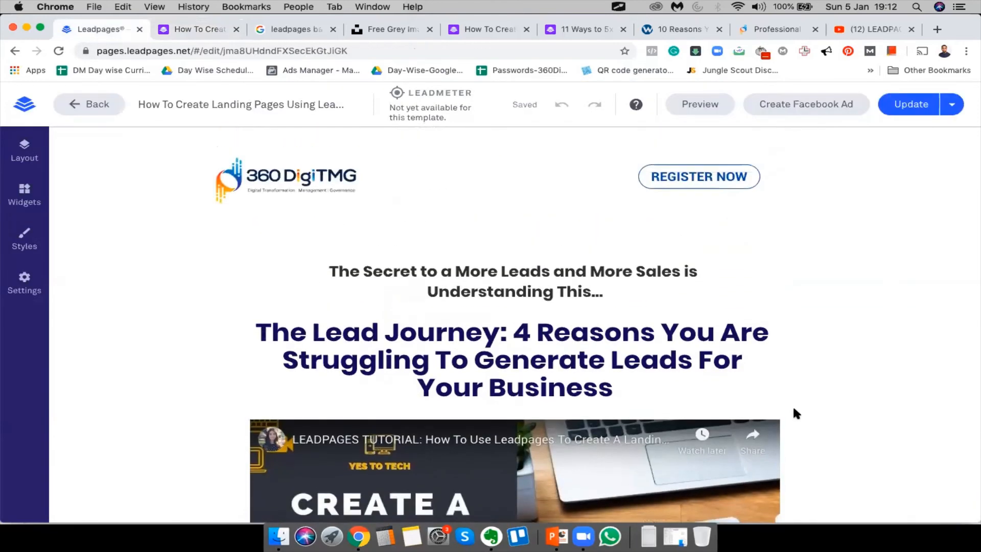
scroll(795, 413, "down", 6)
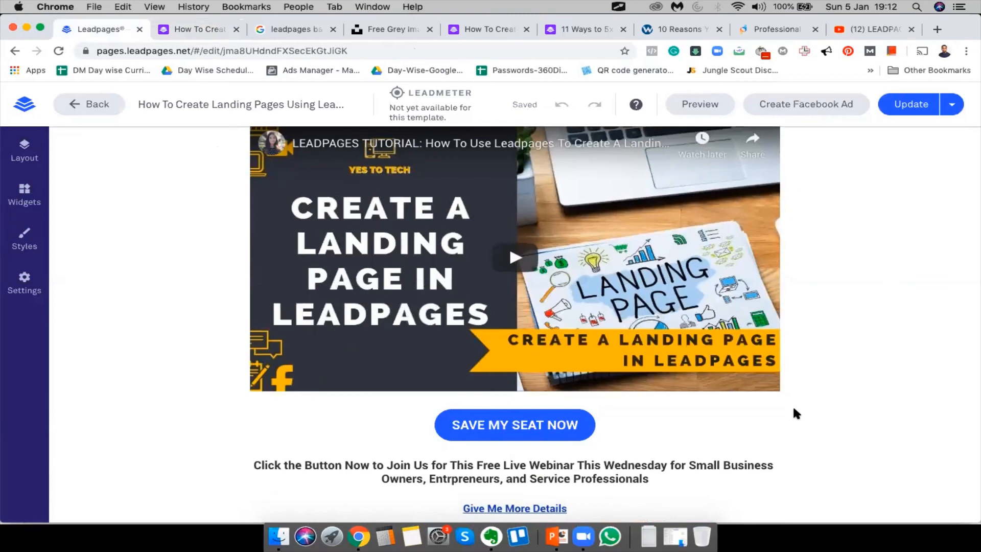
scroll(796, 413, "down", 7)
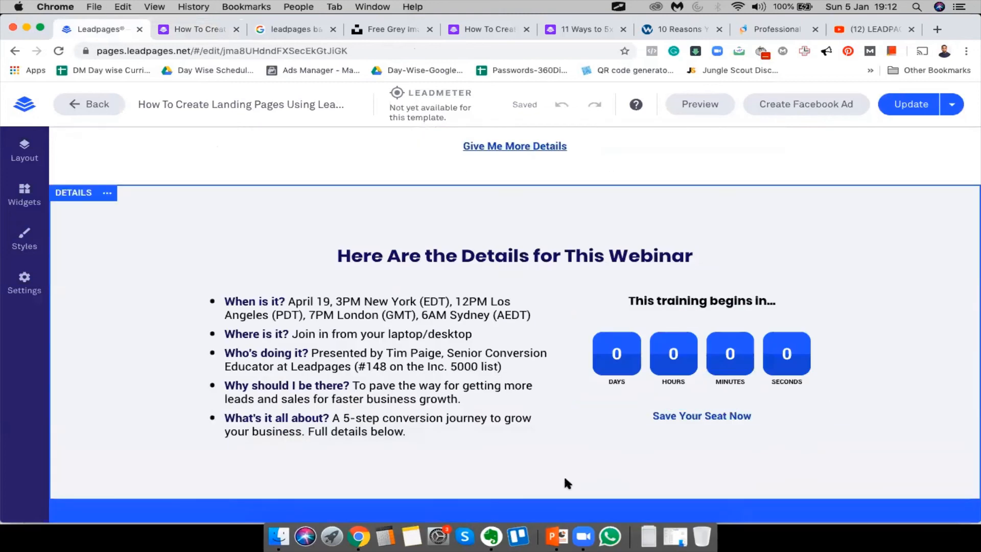
scroll(563, 474, "down", 1)
scroll(407, 455, "down", 6)
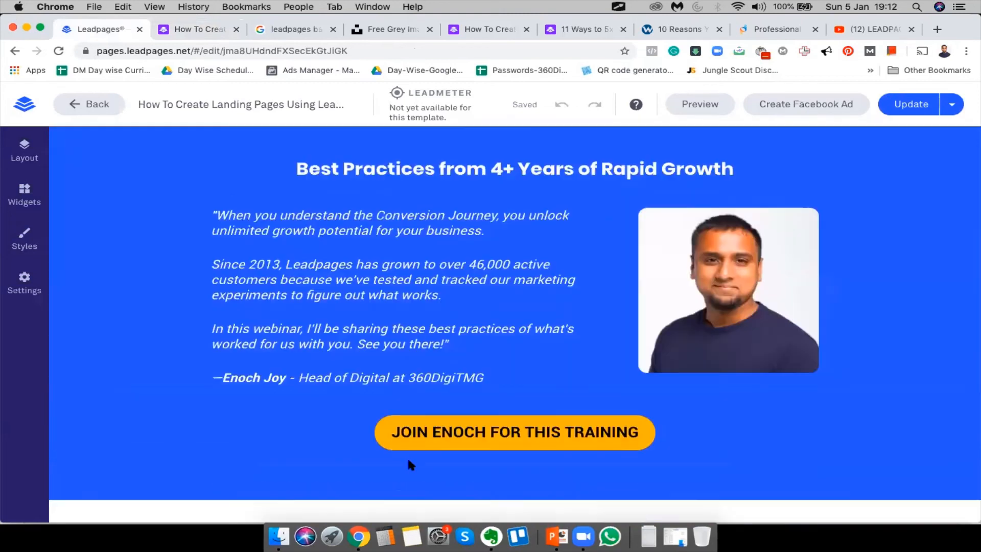
scroll(407, 455, "down", 11)
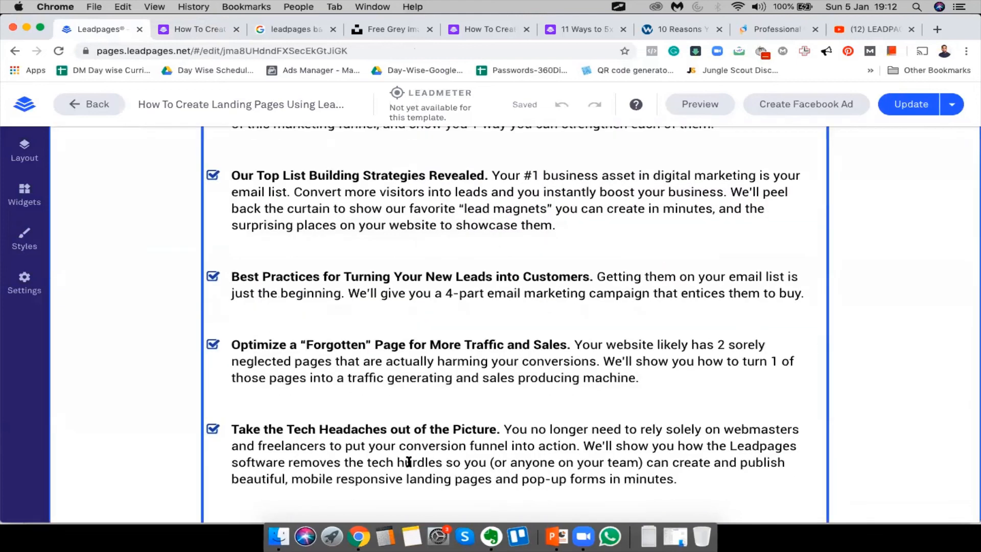
scroll(409, 462, "down", 1)
scroll(409, 462, "down", 5)
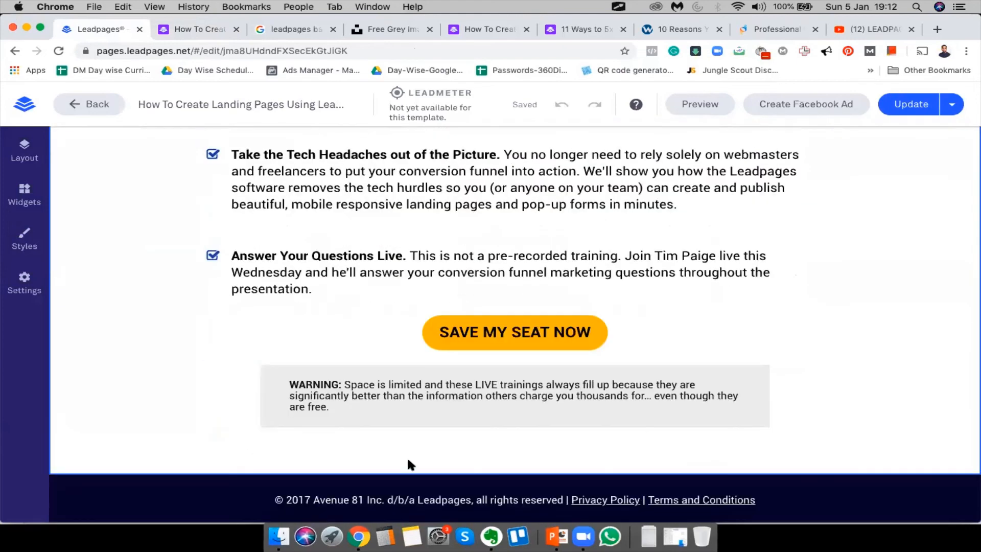
scroll(410, 464, "down", 2)
scroll(518, 400, "up", 12)
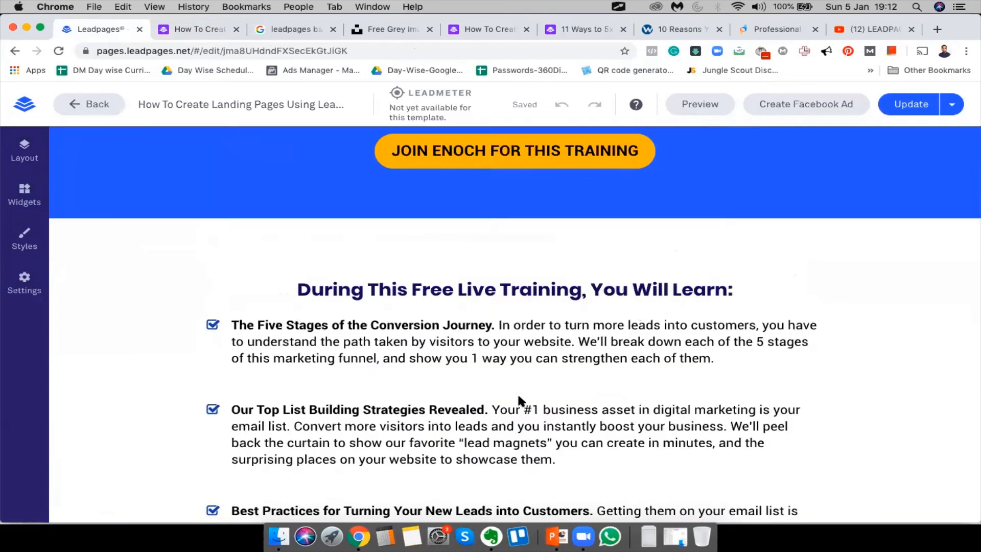
scroll(511, 419, "up", 8)
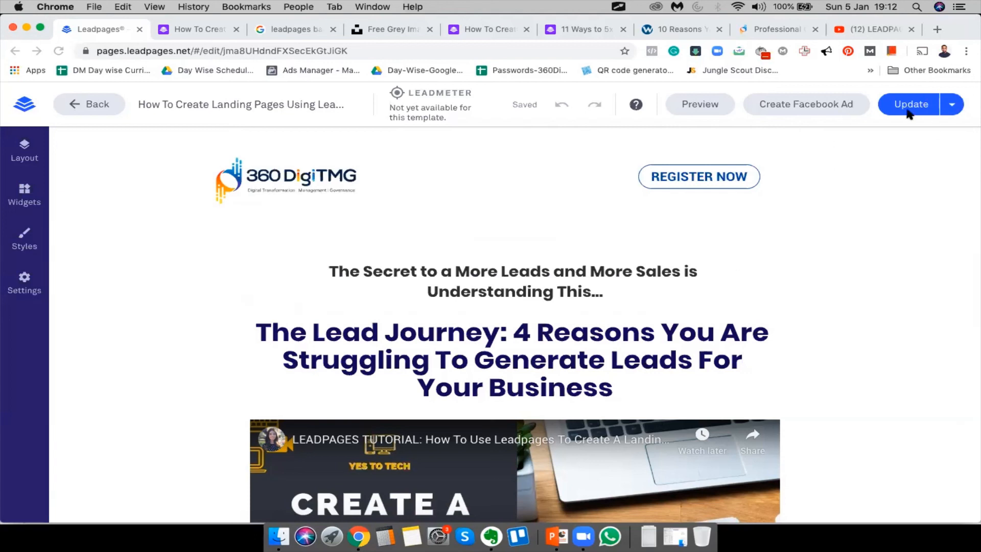
Republish the edits with Update and view the live page at digitmg.lpages.co
left_click(952, 108)
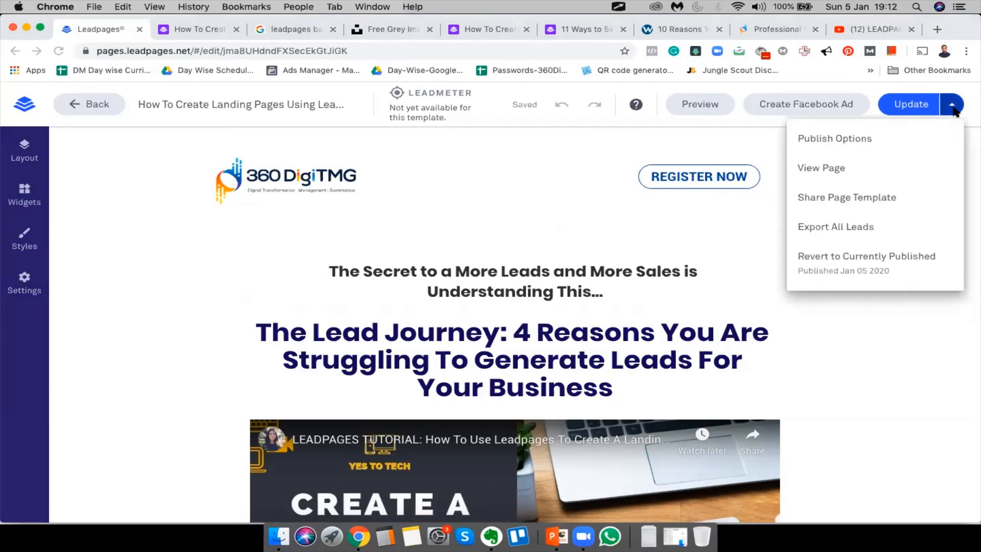
left_click(903, 106)
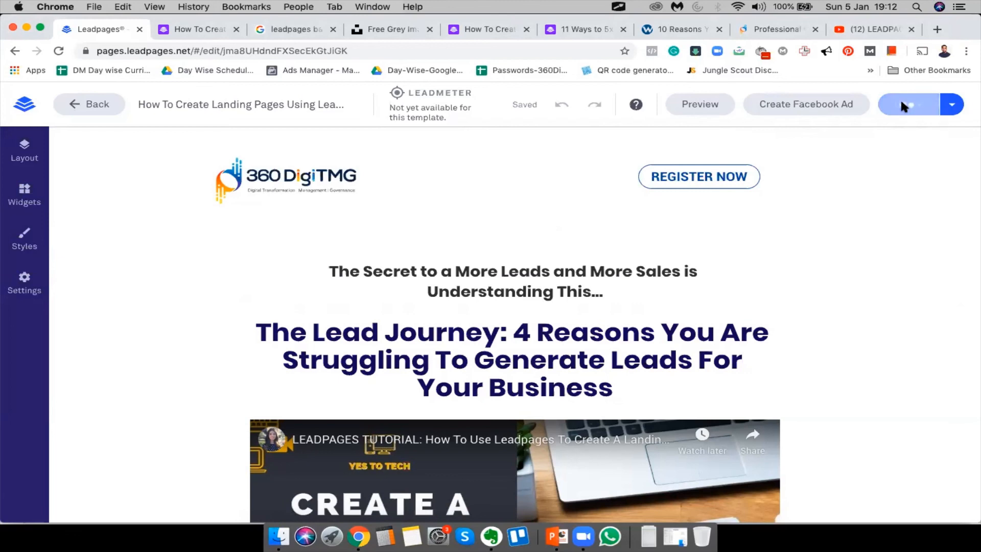
left_click(185, 36)
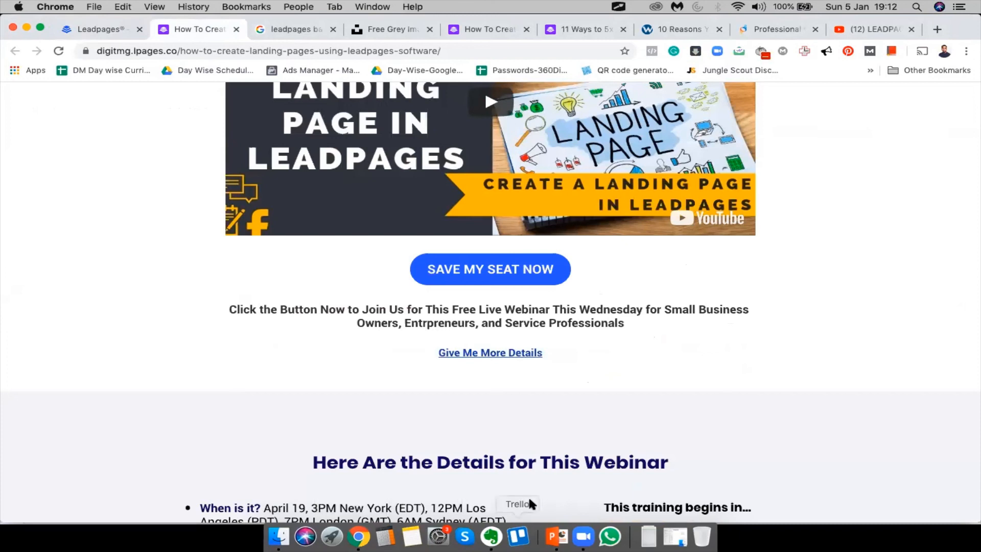
left_click(211, 54)
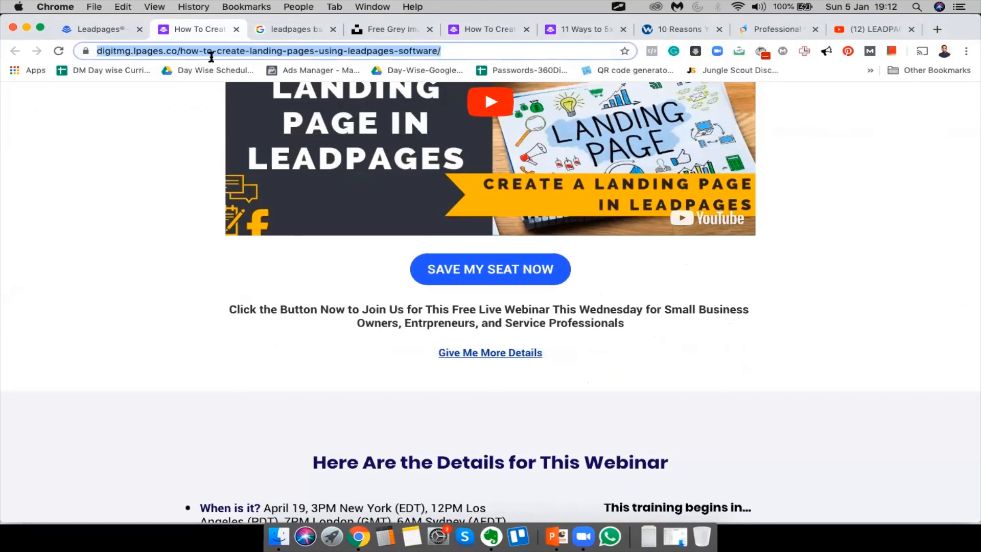
left_click(886, 8)
left_click(898, 324)
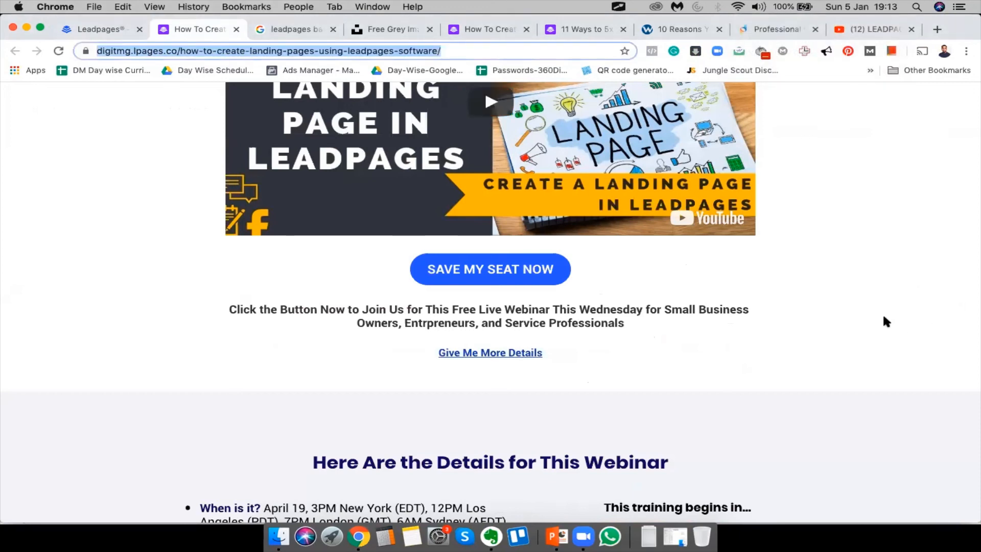
scroll(883, 317, "down", 10)
scroll(883, 317, "up", 15)
scroll(883, 317, "down", 6)
scroll(883, 317, "up", 6)
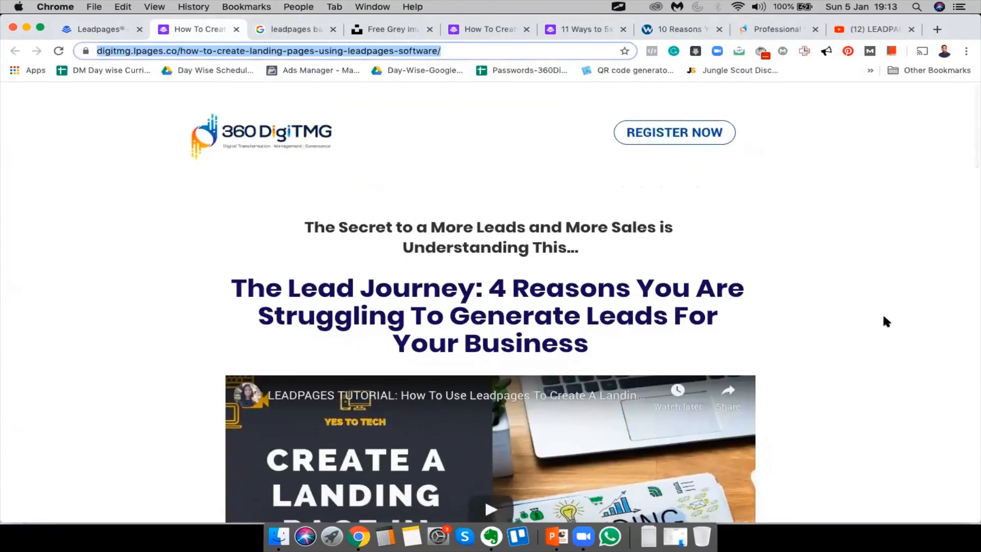